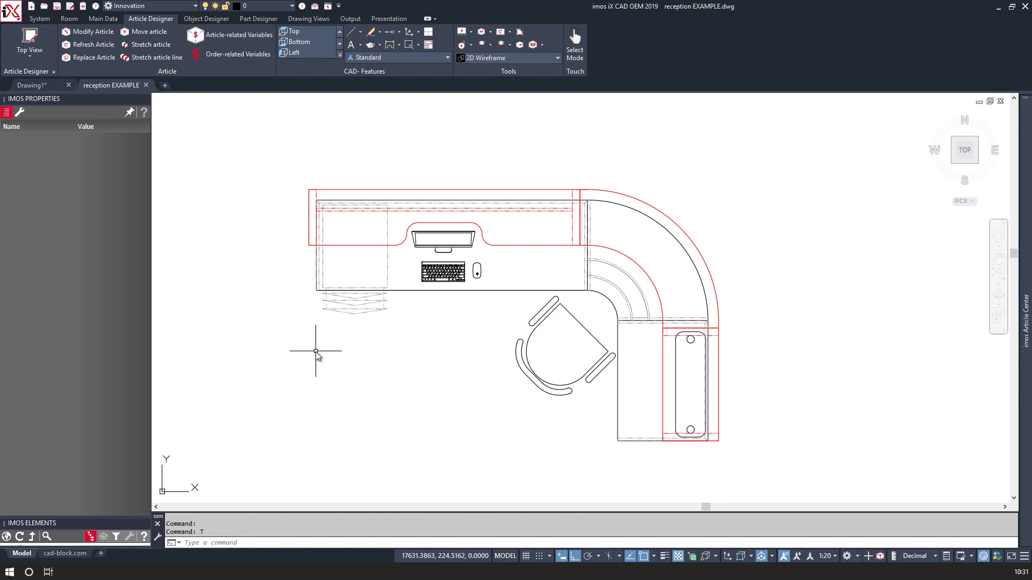
Delete the office chair symbol, including its armrests and backrest, from the reception desk plan.
click(511, 302)
click(585, 402)
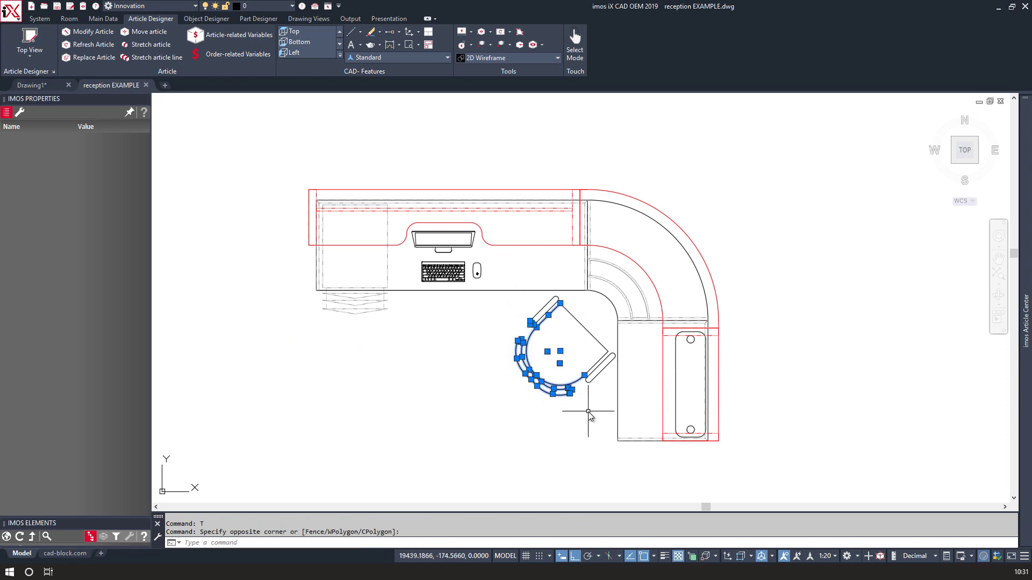
click(593, 417)
click(523, 305)
click(524, 275)
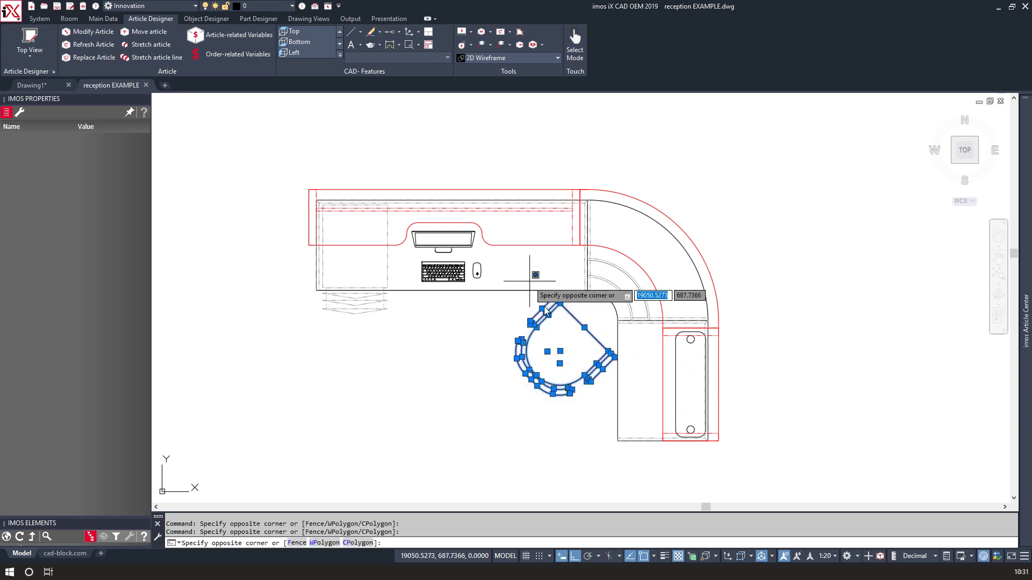
click(564, 320)
click(537, 276)
click(566, 323)
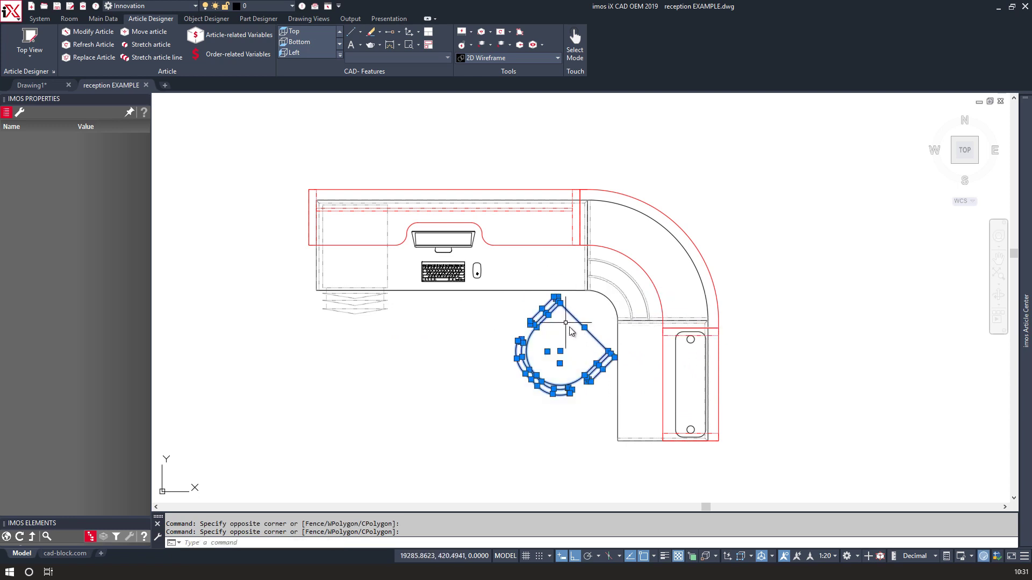
click(597, 337)
click(627, 373)
key(Delete)
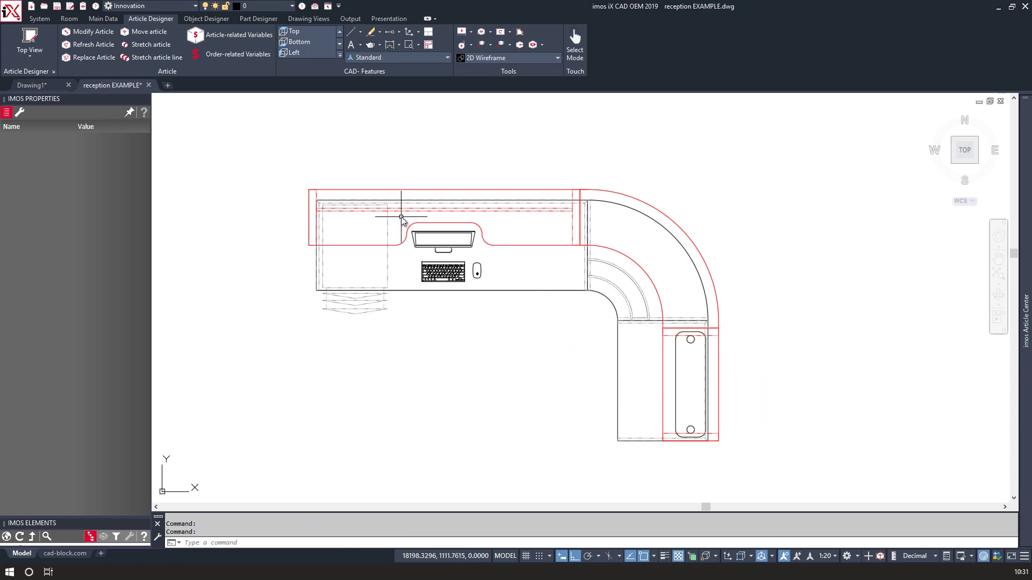
Delete the monitor, keyboard, mouse and pedestal drawer symbols from the desk plan, and enlarge the elements palette.
click(402, 217)
click(503, 306)
key(Delete)
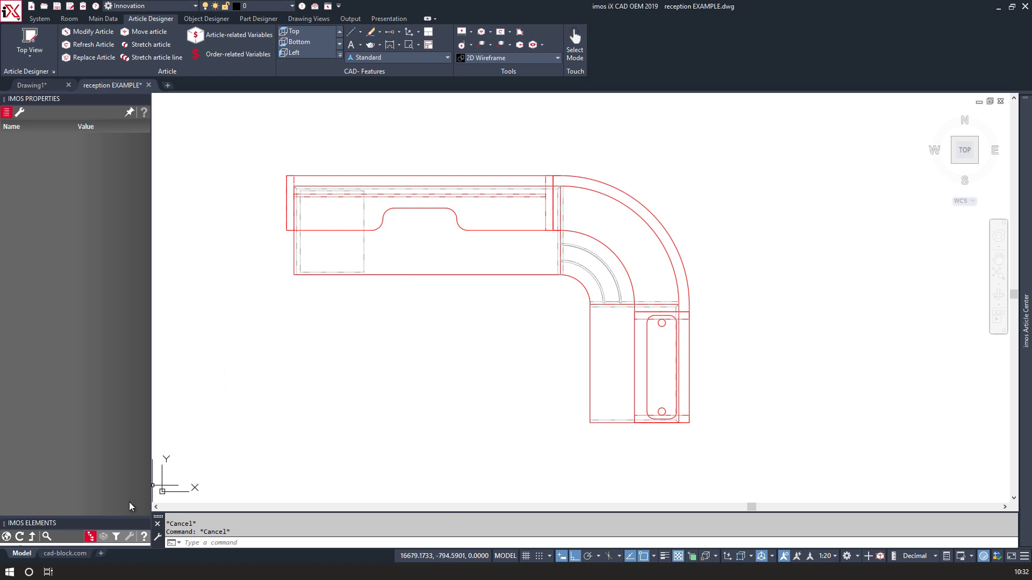
drag(107, 517, 93, 305)
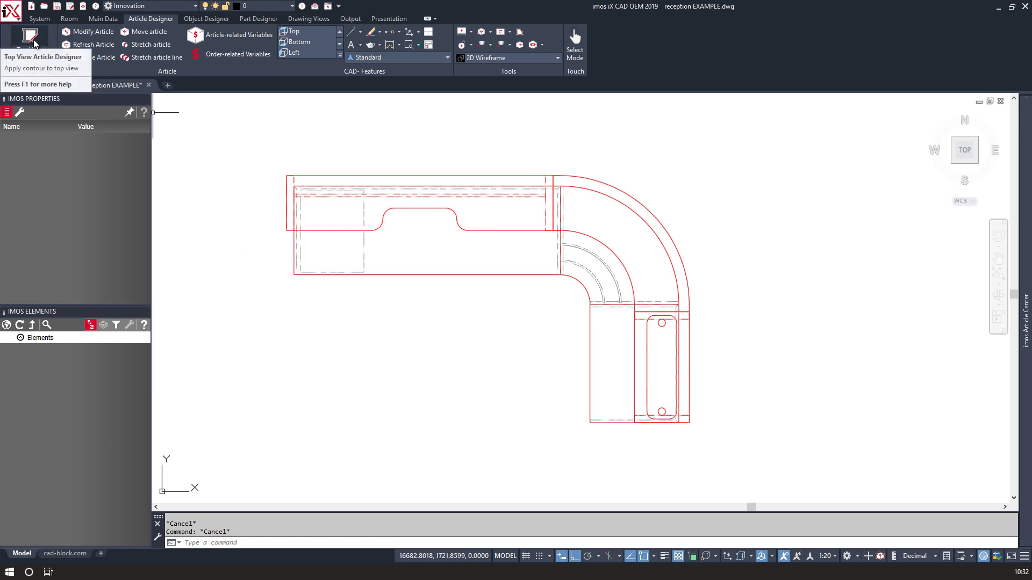
Dimension the width of the dashed pedestal outline beneath the straight desk, placing the dimension above it.
click(389, 45)
scroll(307, 180, up, 6)
key(Return)
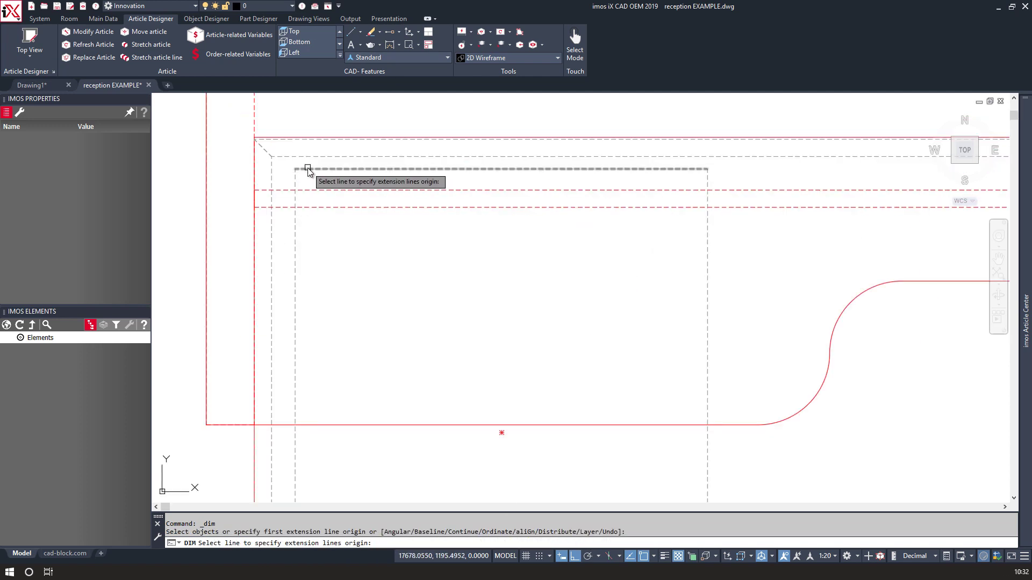
click(306, 169)
scroll(307, 162, down, 6)
click(342, 110)
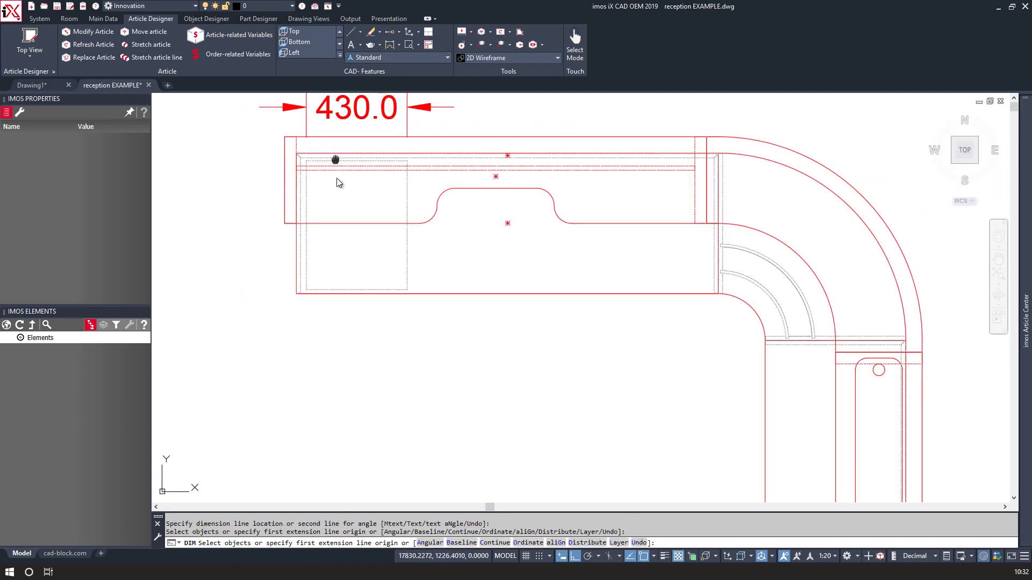
Dimension the depth of the dashed pedestal outline, placing the dimension beside the desk's outer end.
scroll(317, 236, up, 5)
key(Return)
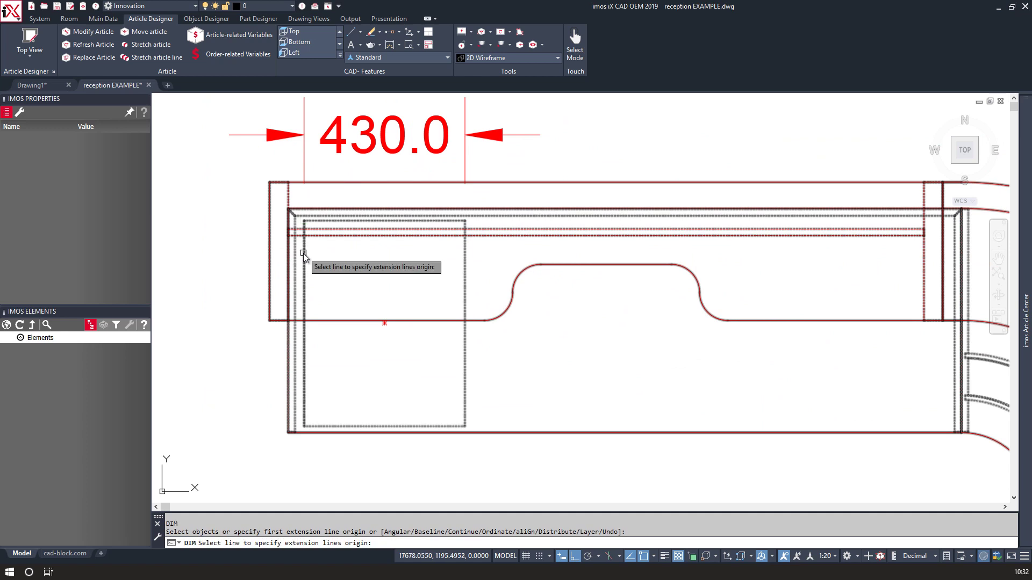
click(303, 253)
click(232, 262)
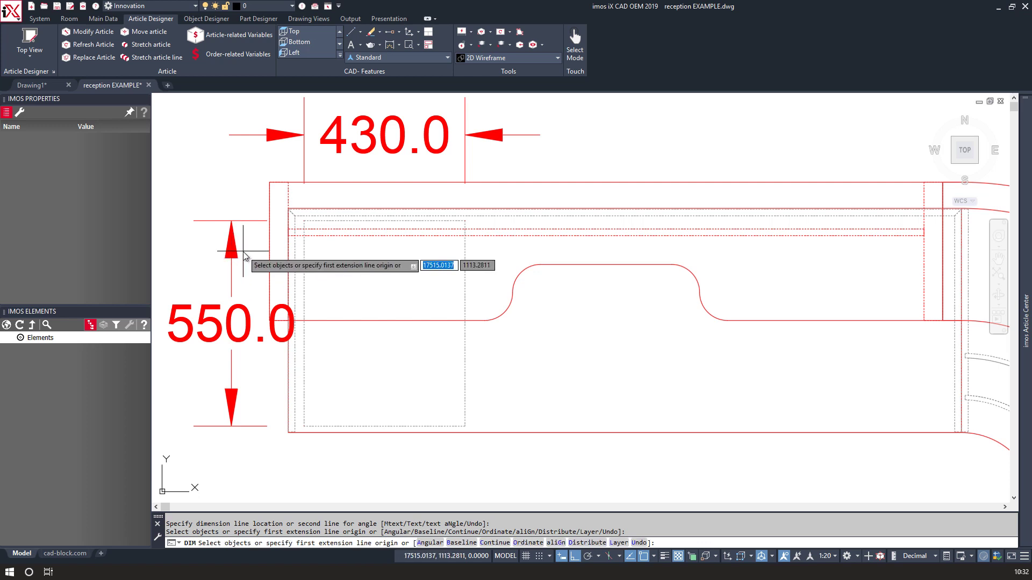
key(Escape)
Delete the width and depth dimensions of the pedestal outline.
click(243, 250)
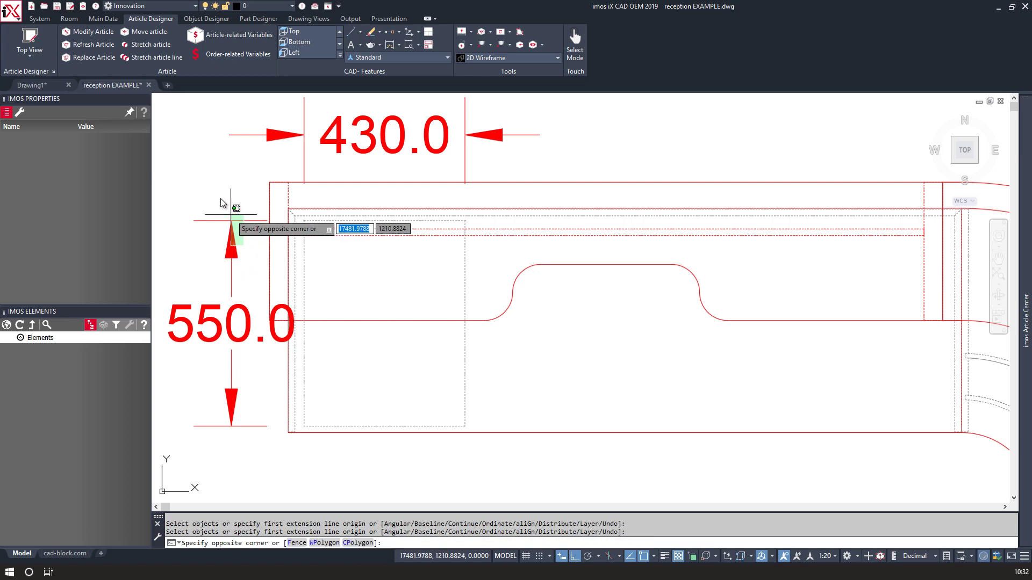
click(221, 200)
click(282, 123)
click(249, 131)
key(Delete)
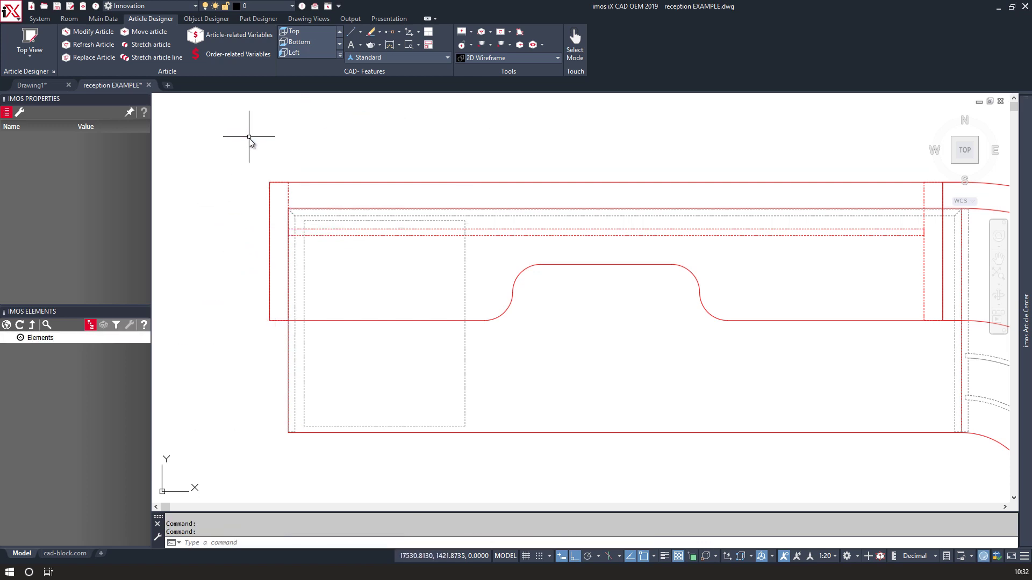
Start a top-view article and assign it design parameter DP_O_Var and construction rules CR_O_STANDARD.
click(25, 37)
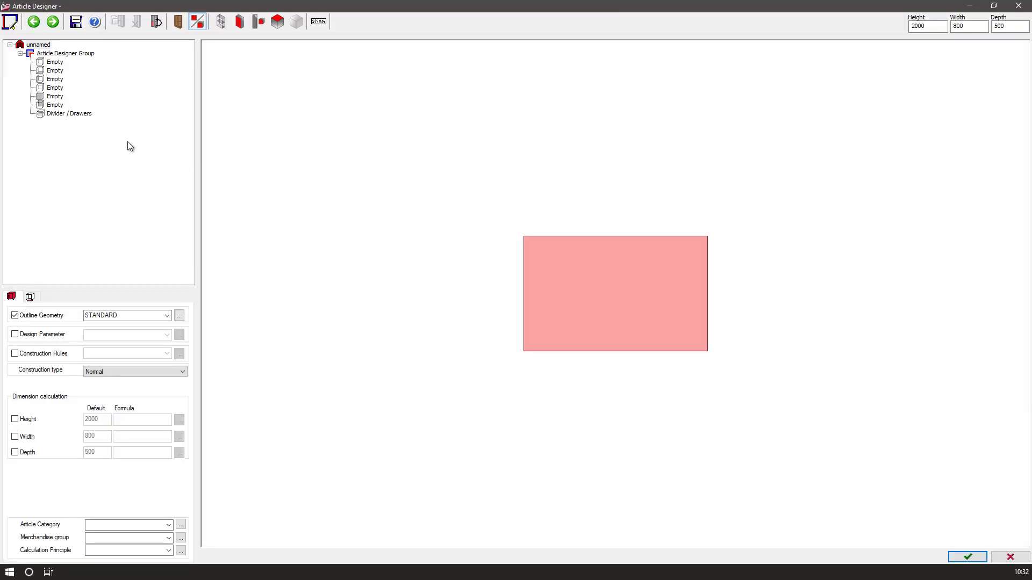
click(52, 62)
click(37, 45)
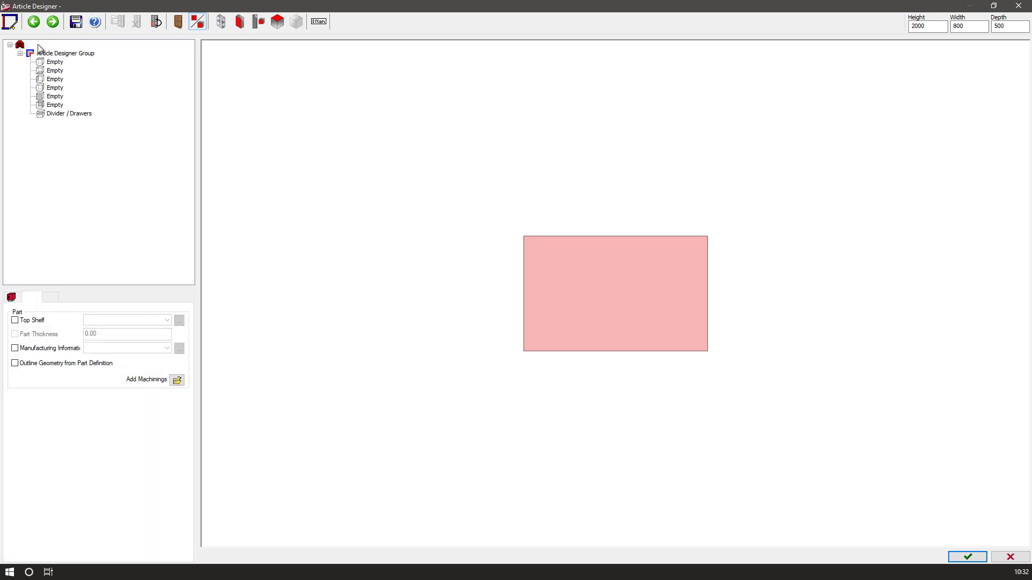
click(35, 334)
click(16, 353)
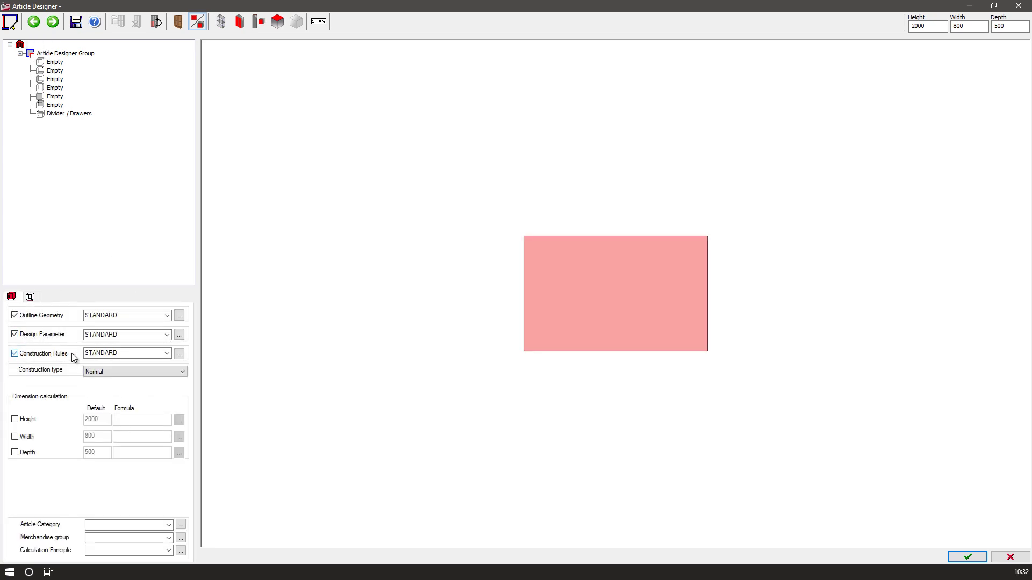
double_click(143, 335)
click(167, 334)
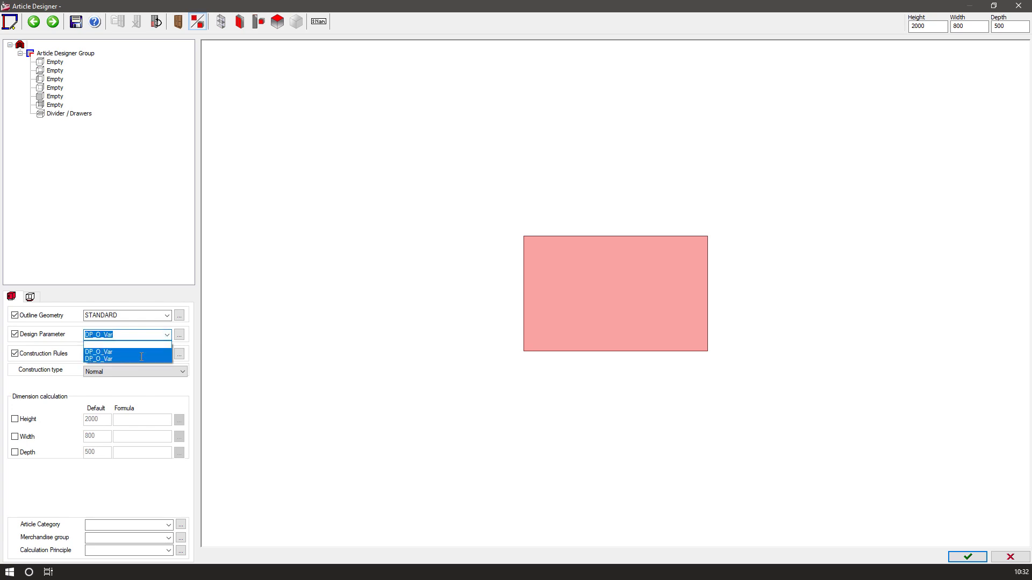
click(118, 357)
click(167, 353)
click(126, 377)
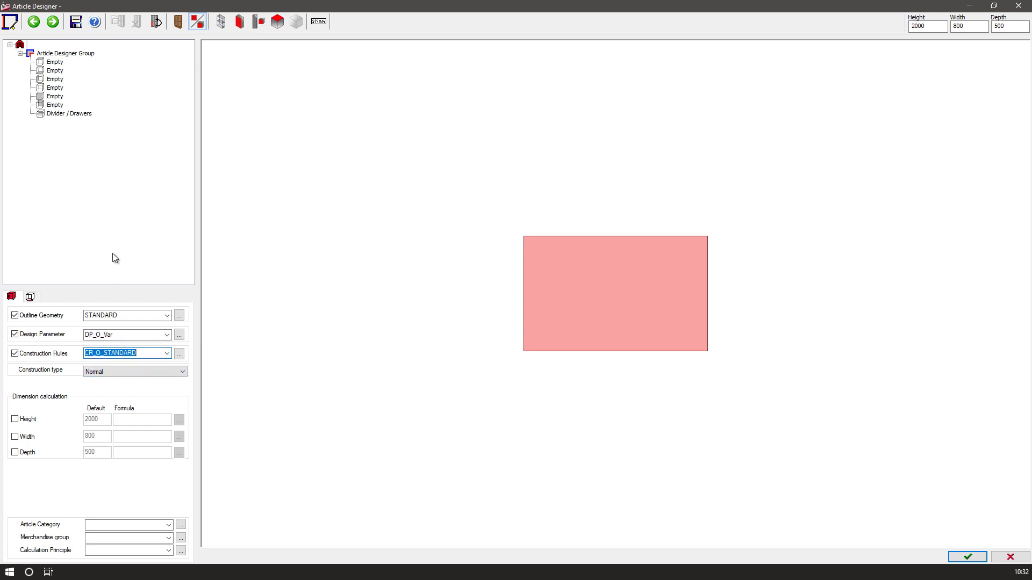
Add top shelf CP_O_1_TSO_1101_DC, bottom shelf CP_O_1_1111_DCA_Drills, and side panels CP_O_1_LS_1011 and CP_O_1_RS_1011 to the article.
click(49, 62)
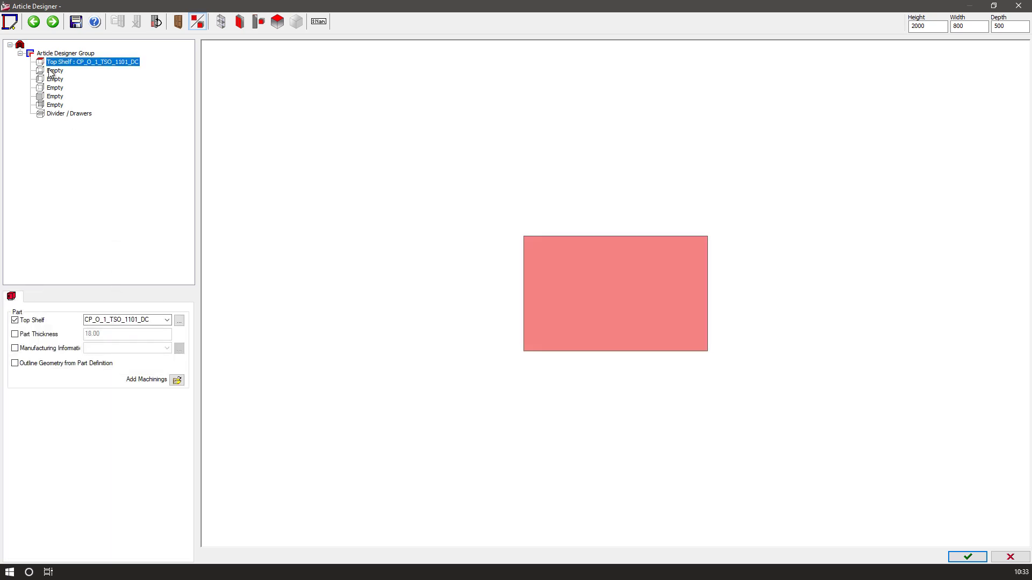
click(51, 70)
click(51, 80)
click(52, 88)
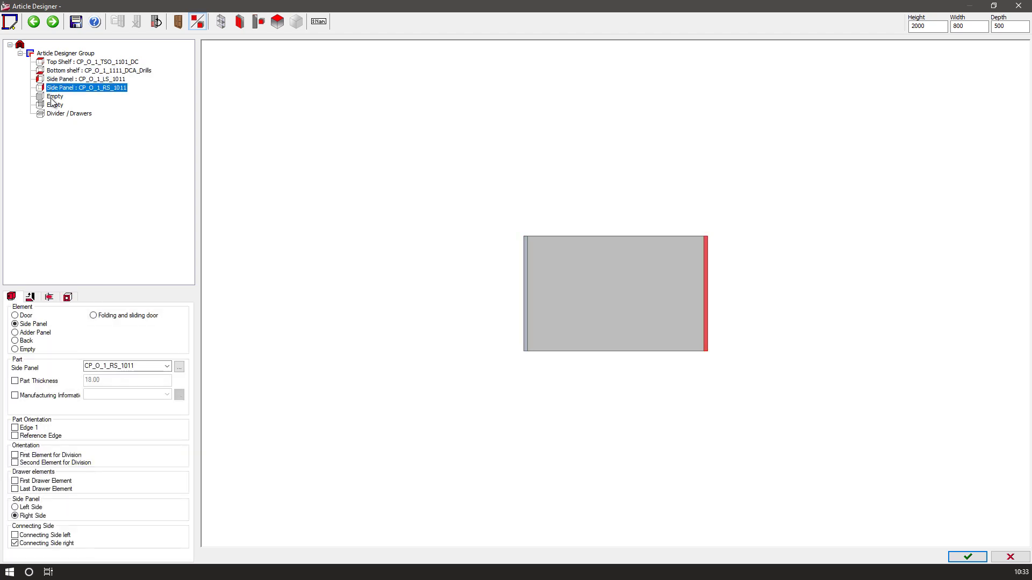
Add a back panel to the article and set its construction principle to CP_O_2_BPI_0002_DC.
click(52, 105)
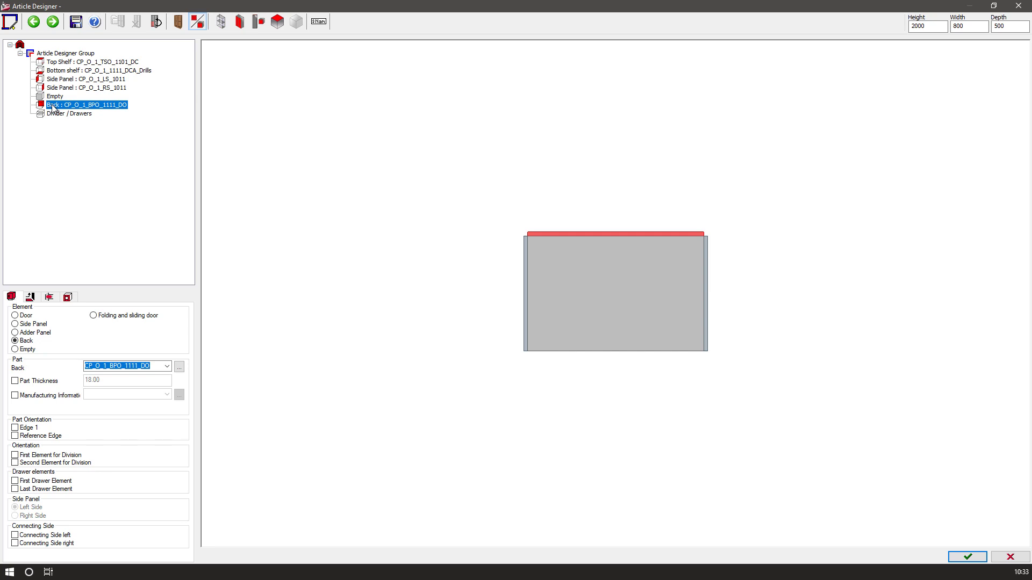
click(167, 367)
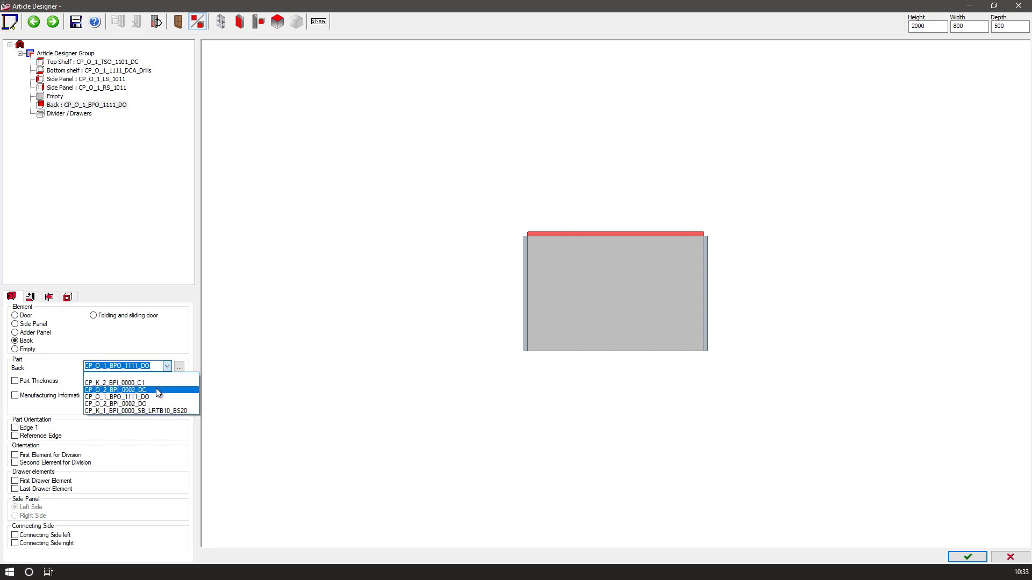
click(157, 390)
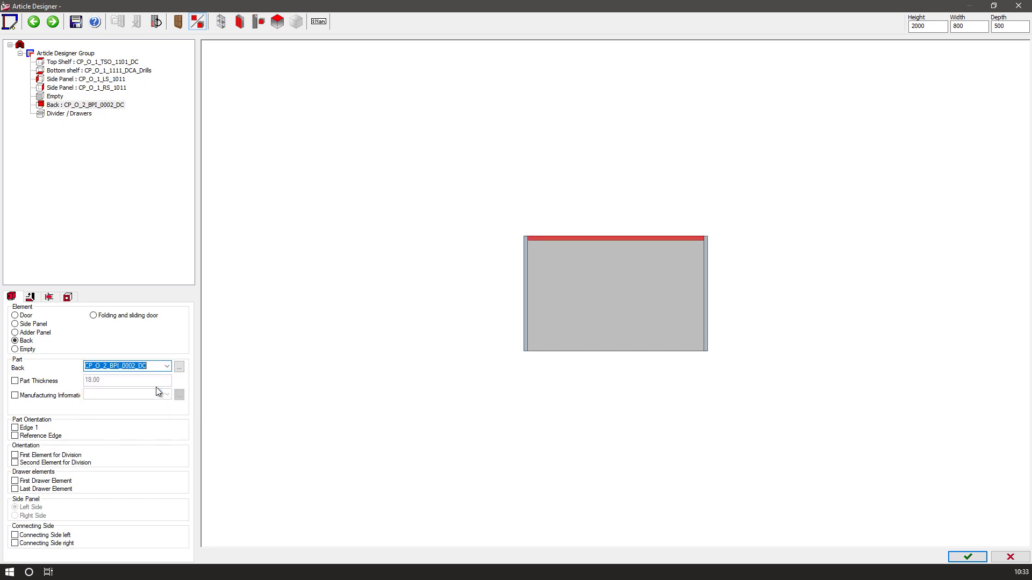
Set the article's height to 720, width to 430 and depth to 550.
drag(929, 26, 905, 28)
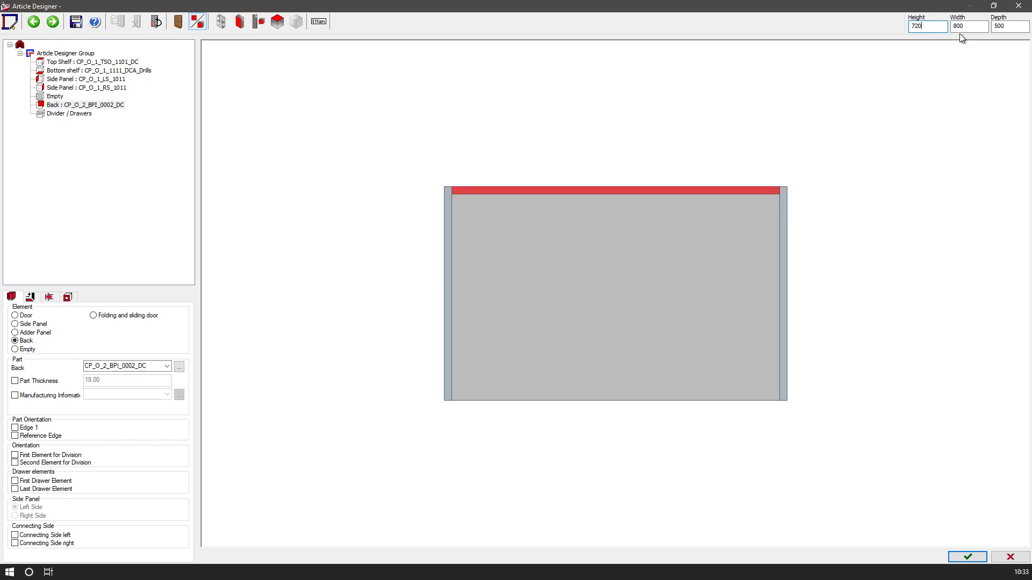
drag(967, 27, 951, 29)
key(Tab)
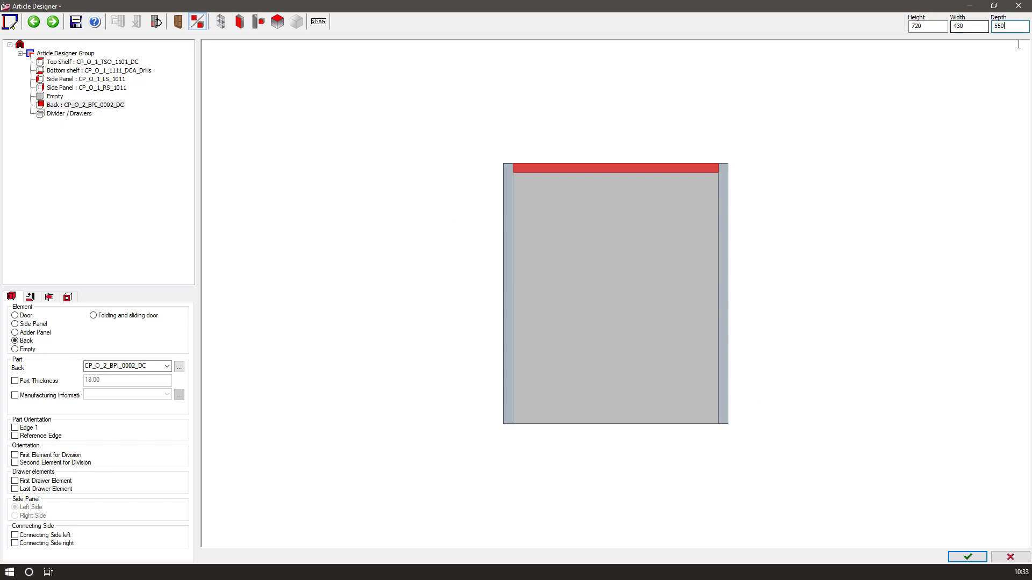
Show the cabinet in 3D and divide its drawer fronts in the ratio 3:2:1.
click(52, 115)
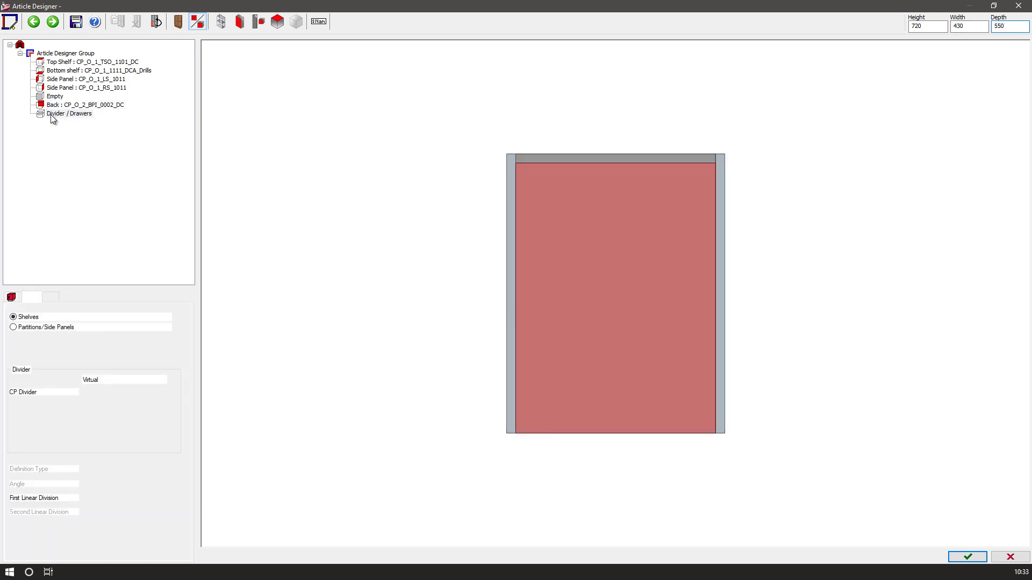
click(277, 21)
click(294, 41)
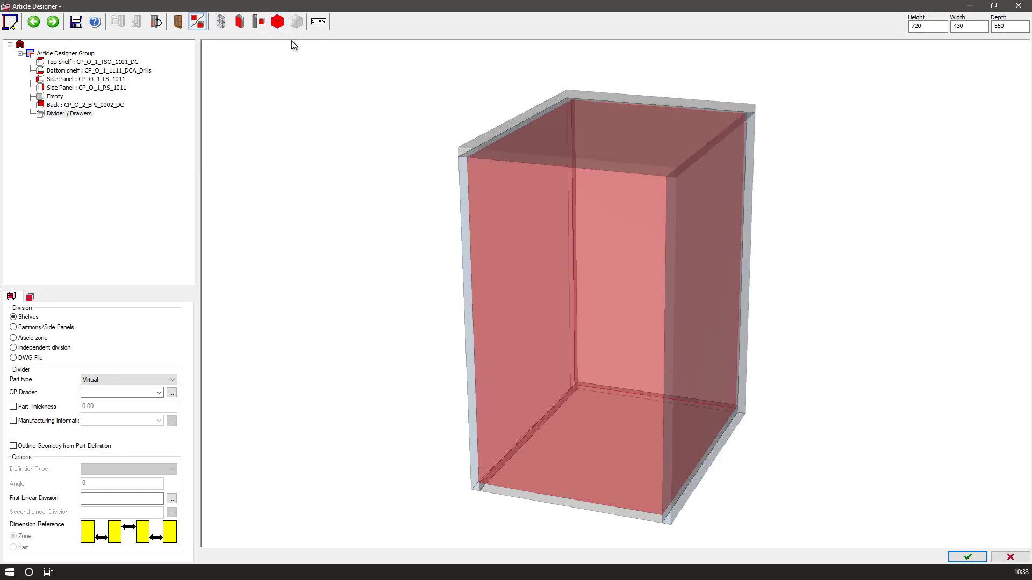
click(30, 297)
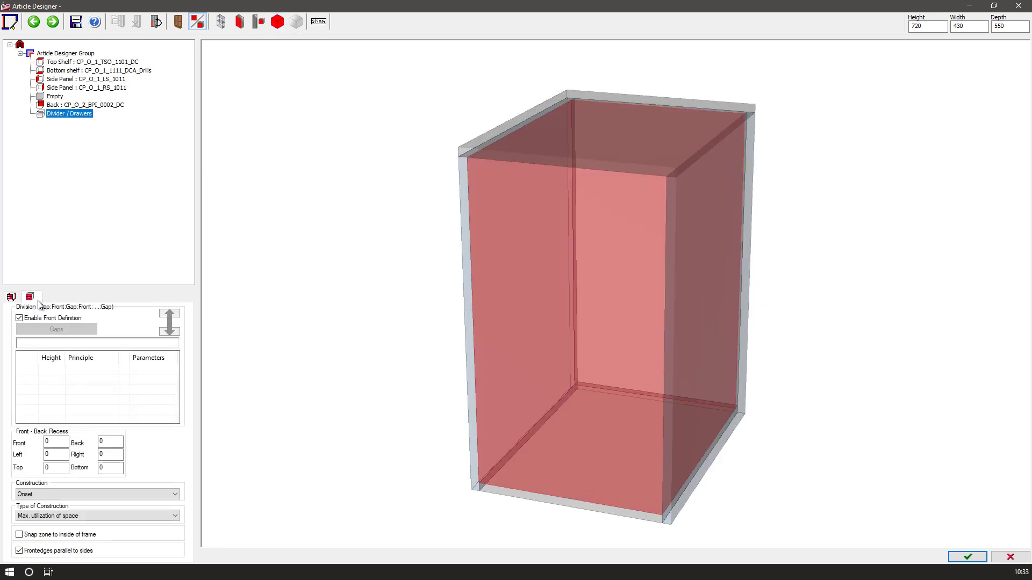
click(28, 344)
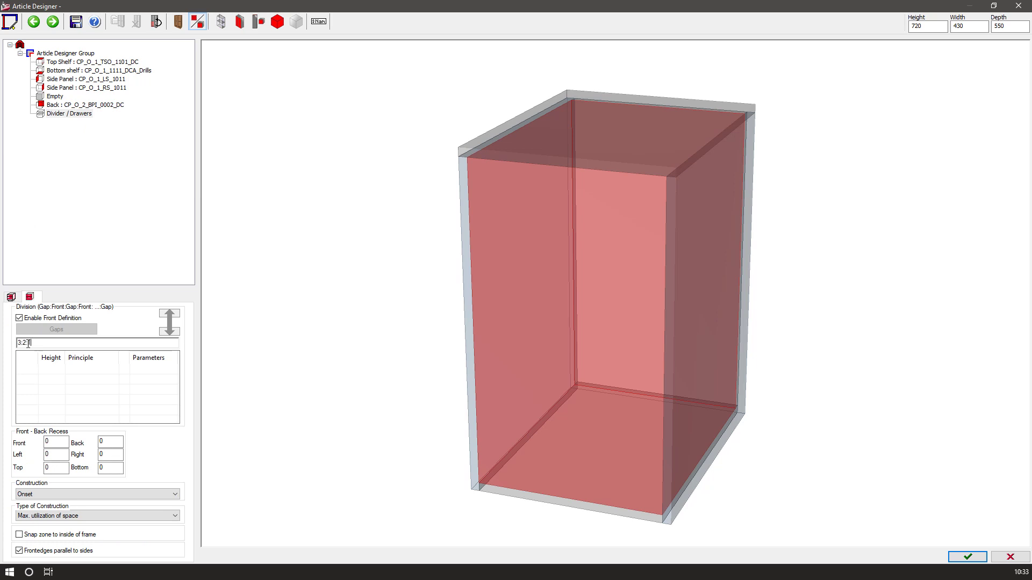
key(Return)
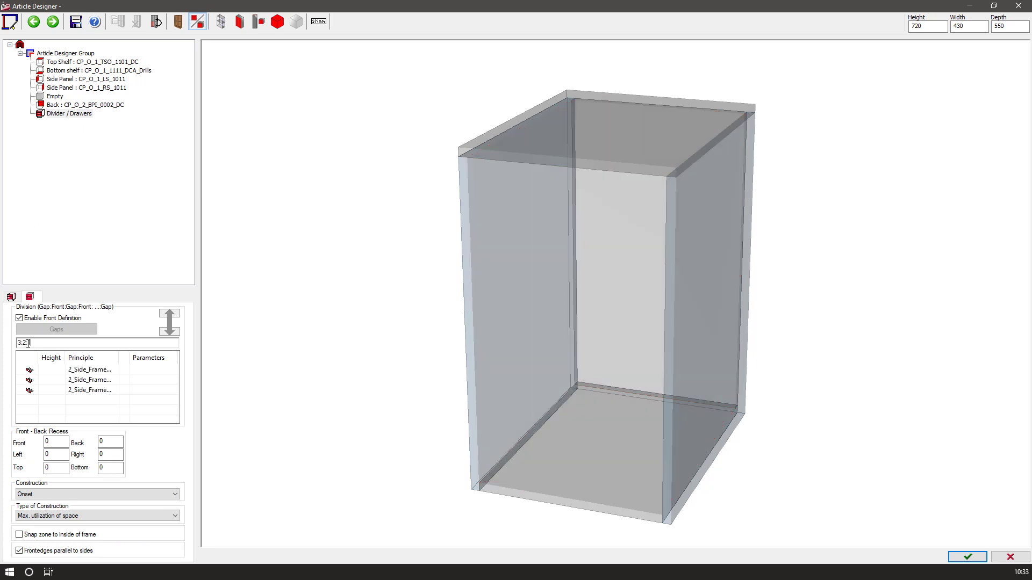
Assign drawer principles He_Cont_Comp_set_SiSys_Acc_1HE, He_Cont_Comp_set_SiSys_Ac_2HE and He_Cont_Comp_set_SiSys_Acc_5HE to the first, second and third front rows.
click(109, 369)
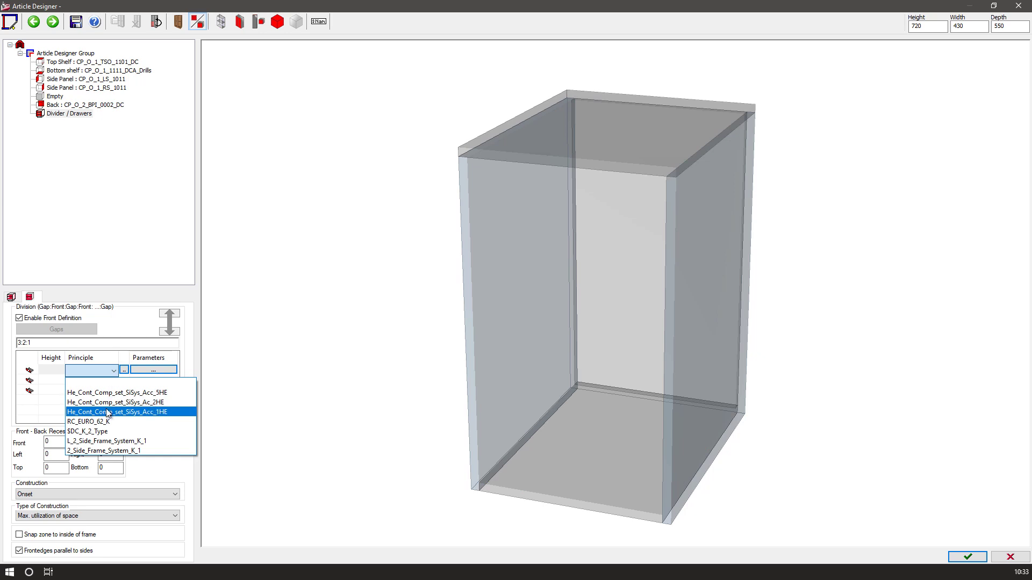
click(109, 393)
click(110, 380)
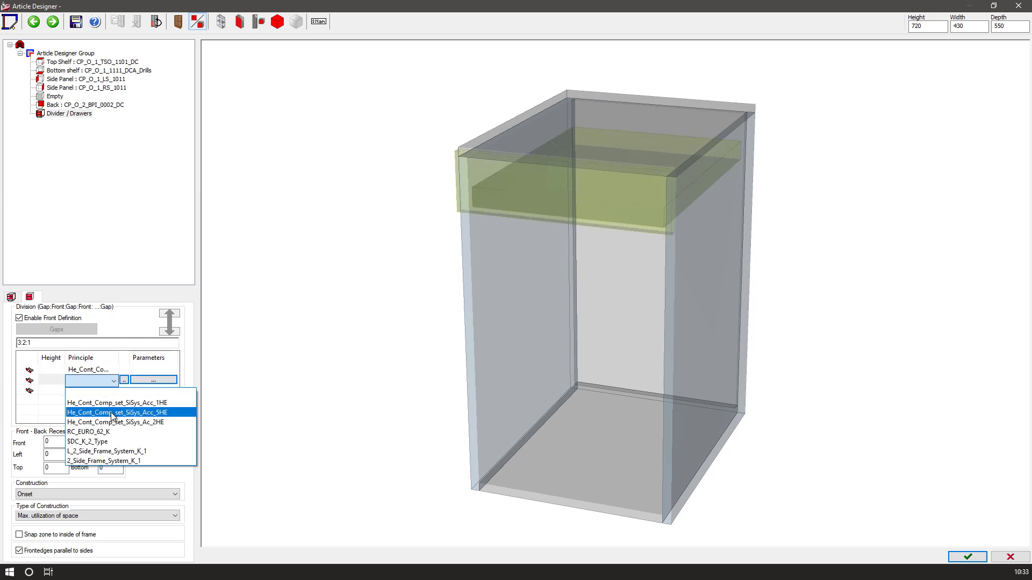
click(111, 412)
click(109, 391)
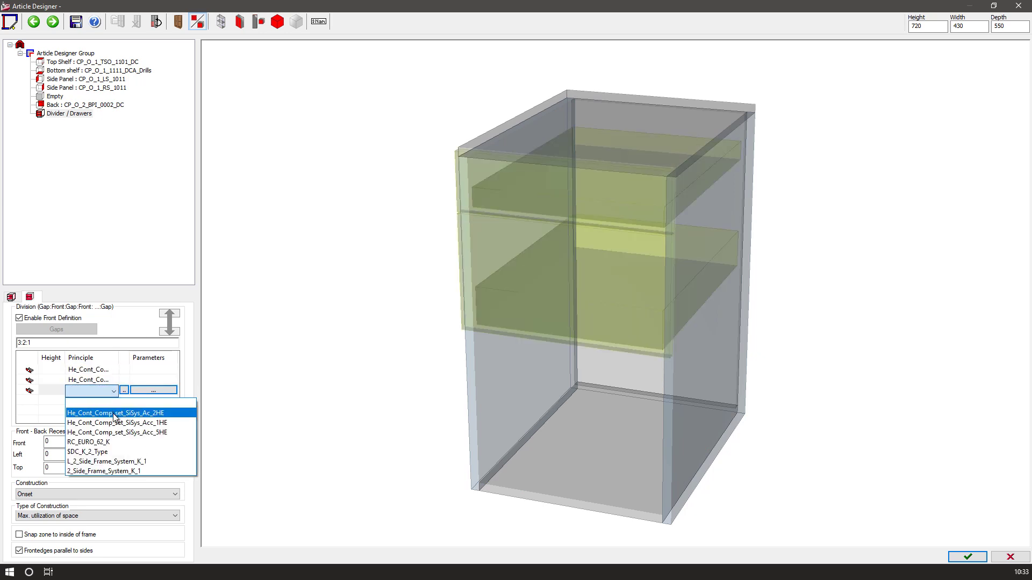
click(120, 433)
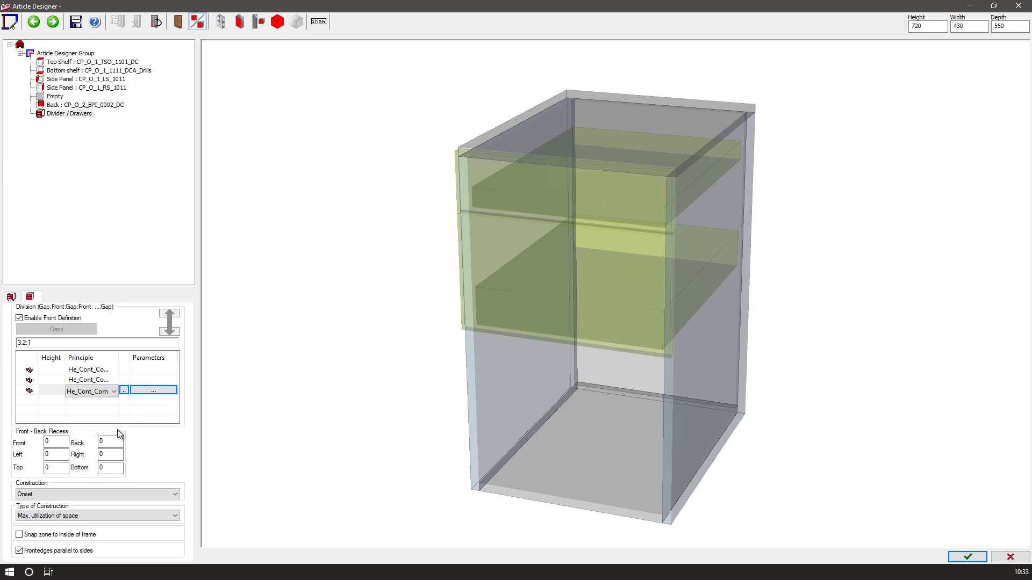
Change the drawer front division ratio to 3:1.5:1.
click(27, 342)
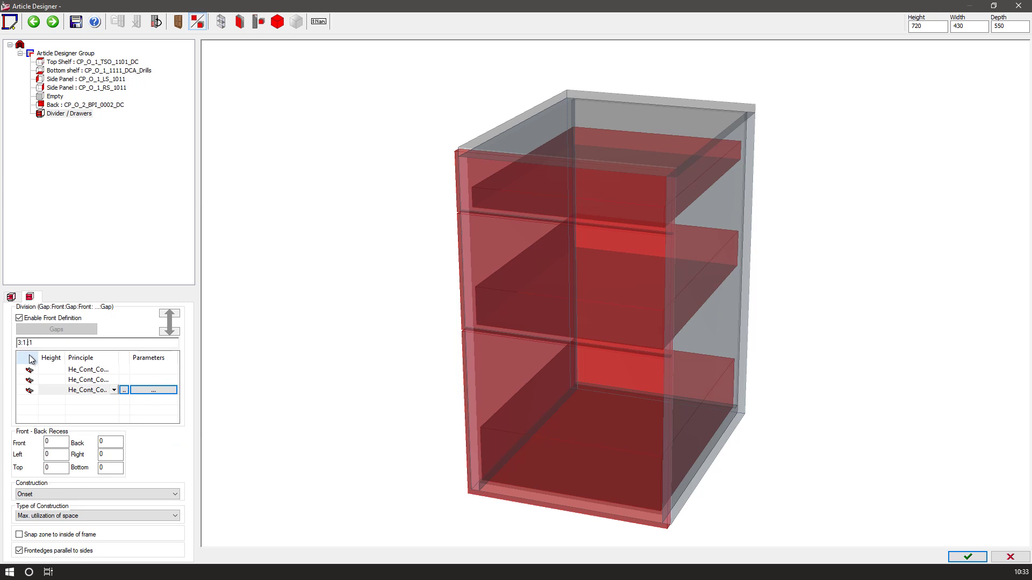
text(1.5)
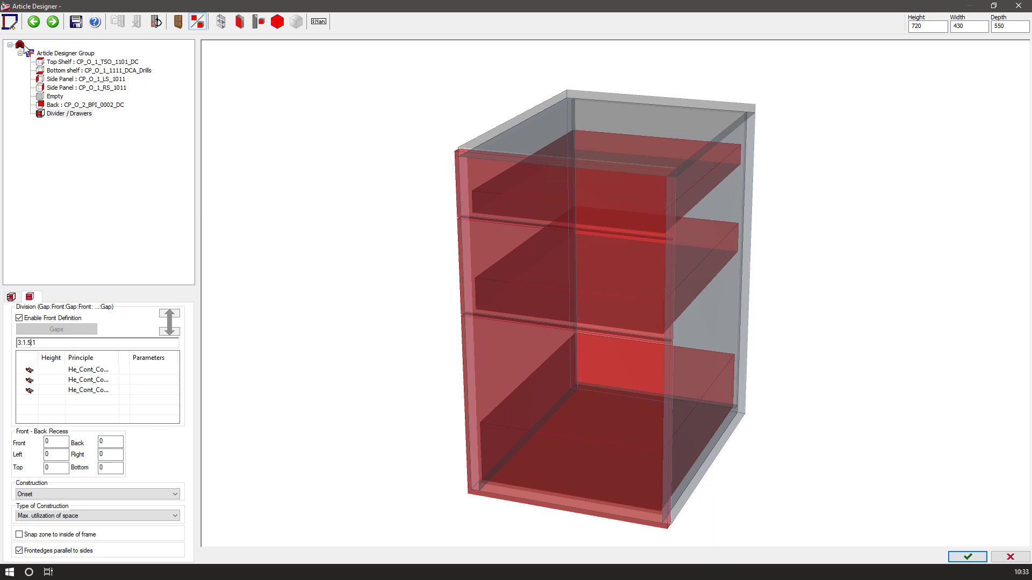
Enable base construction for the article with an inset base, and assign the toekick BA_O_1_FIN20_F_S80.
click(21, 45)
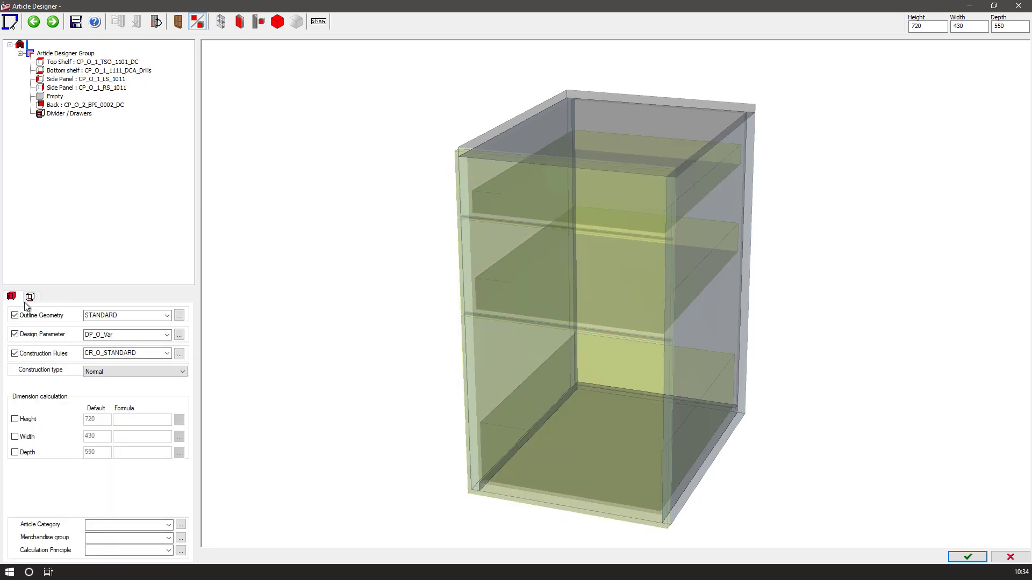
click(28, 297)
click(148, 315)
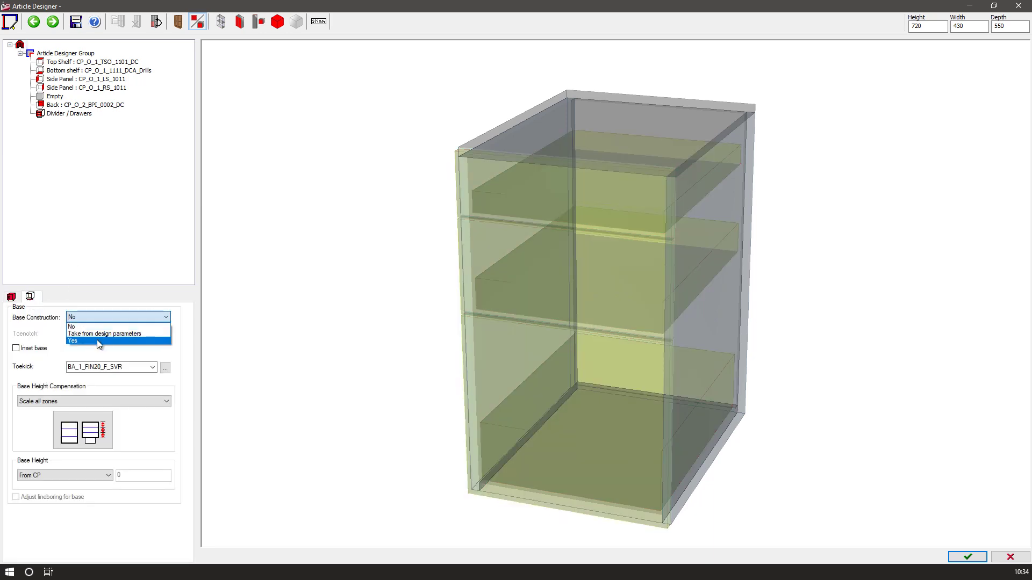
click(96, 339)
click(16, 349)
click(153, 367)
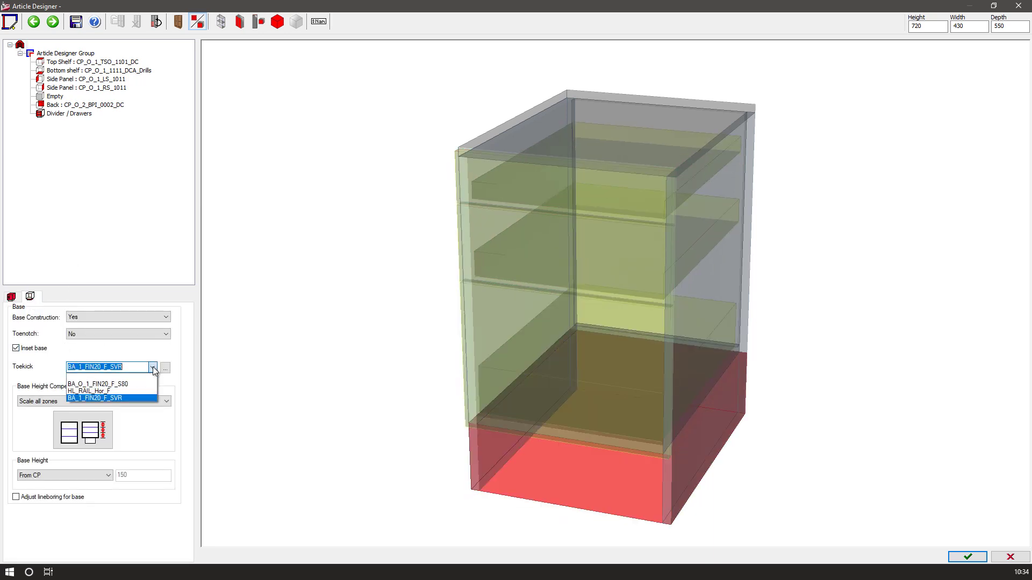
click(120, 385)
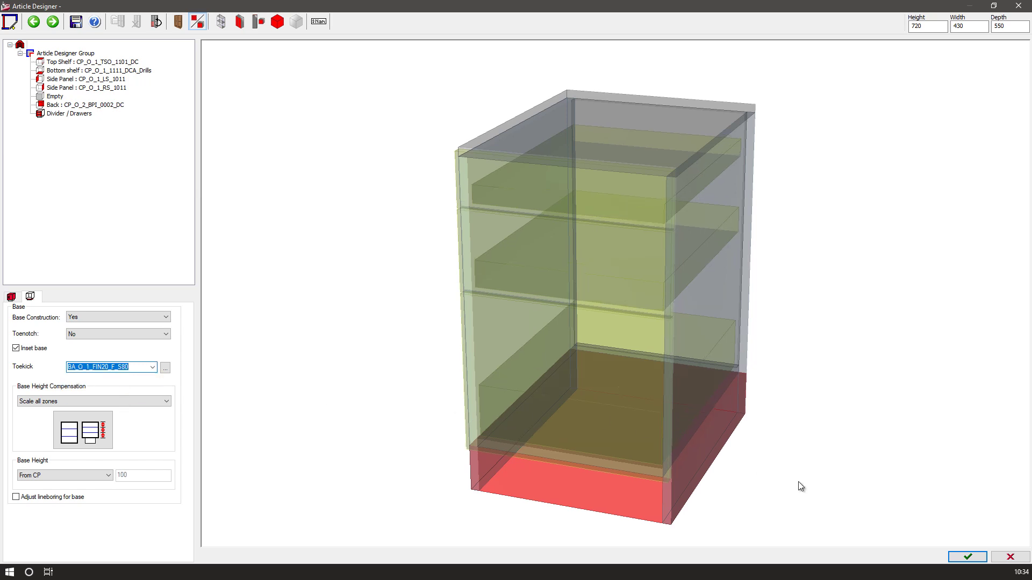
Save the article over the existing Drawer_Pedestal and place it on the pedestal outline in the desk plan.
click(966, 562)
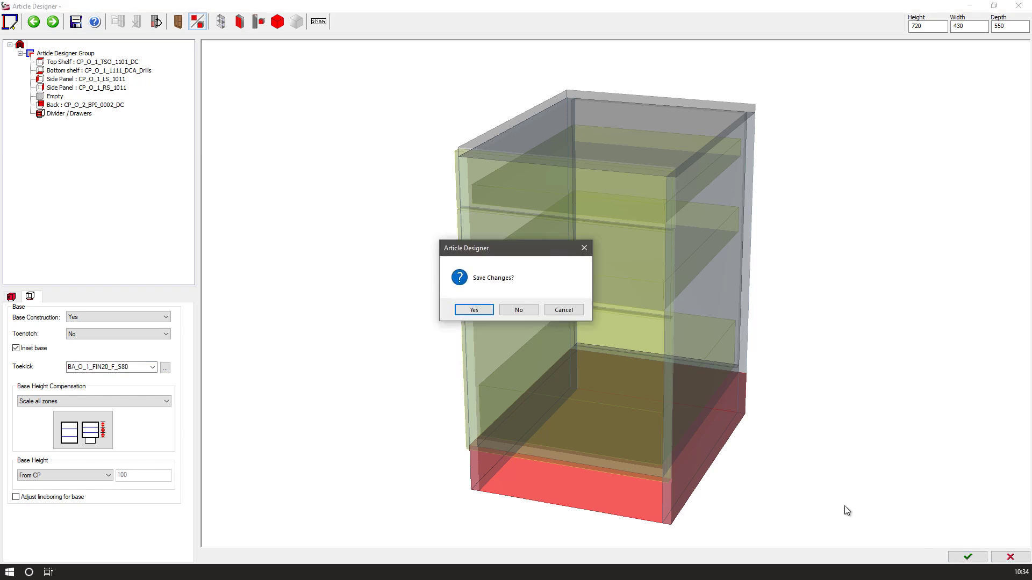
click(473, 310)
click(491, 314)
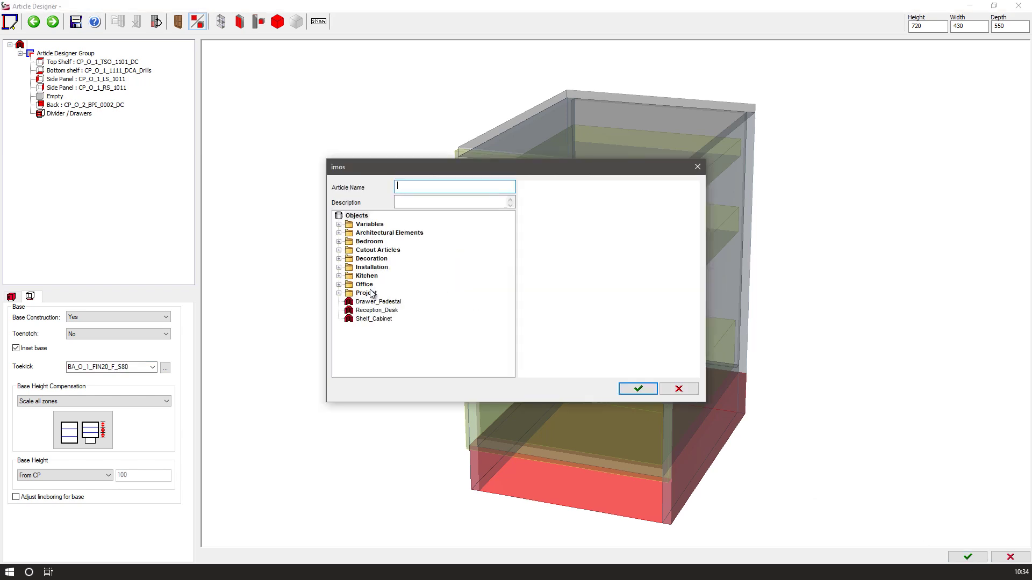
click(363, 303)
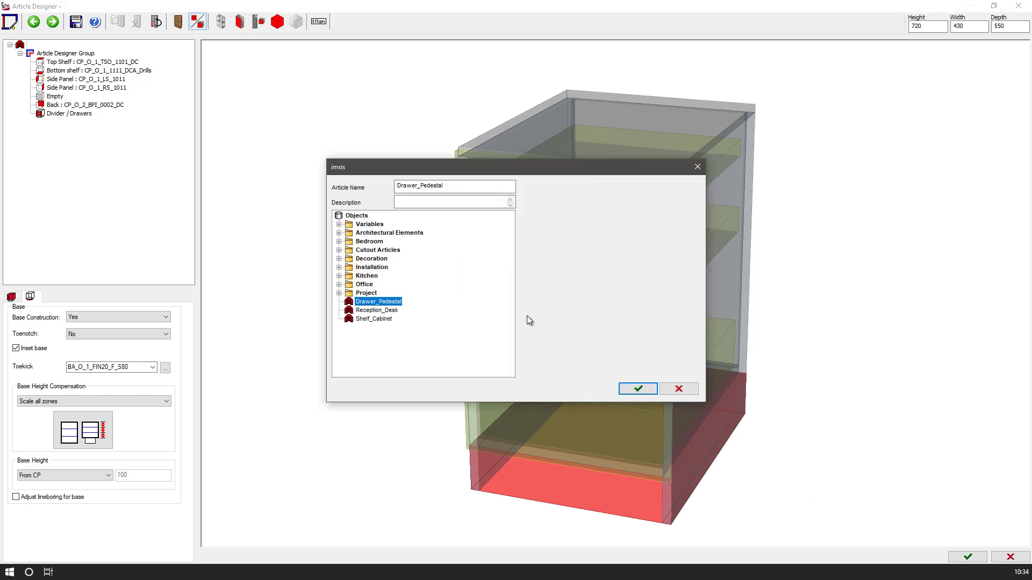
click(643, 389)
click(467, 304)
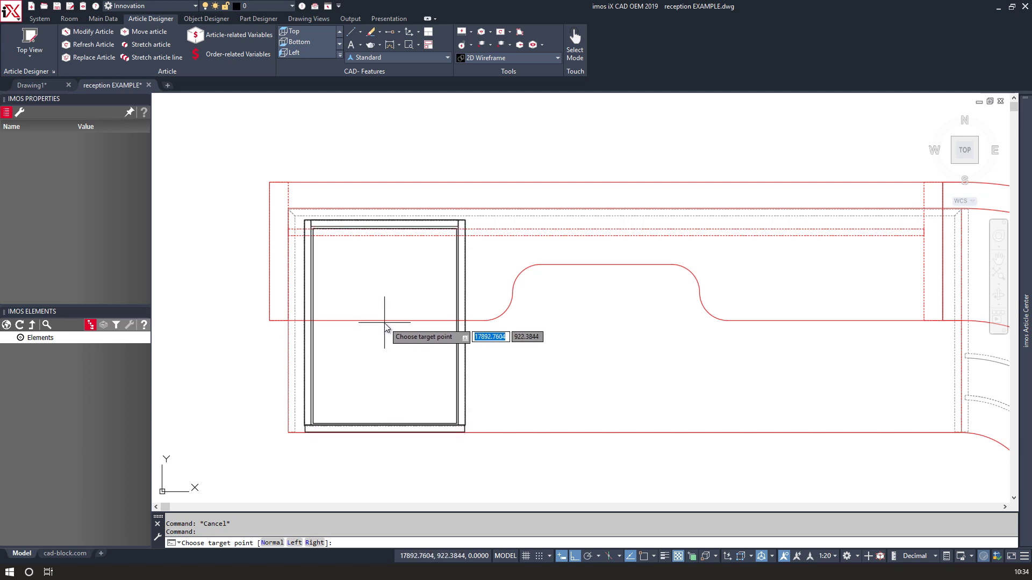
click(384, 323)
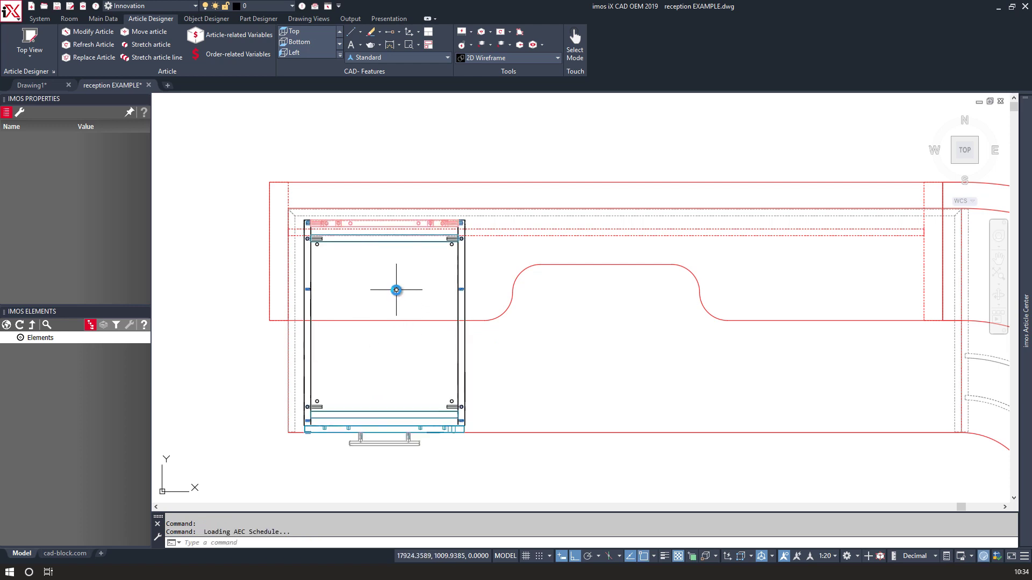
Orbit to a 3D view of the placed pedestal and shade it with the Realistic visual style.
middle_drag(368, 290, 350, 291)
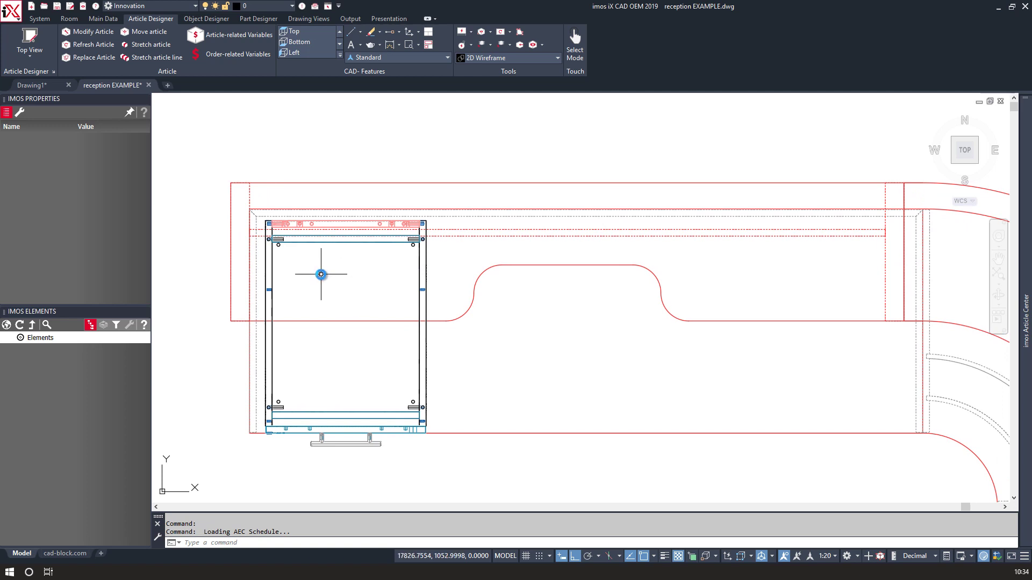
middle_drag(321, 274, 310, 274)
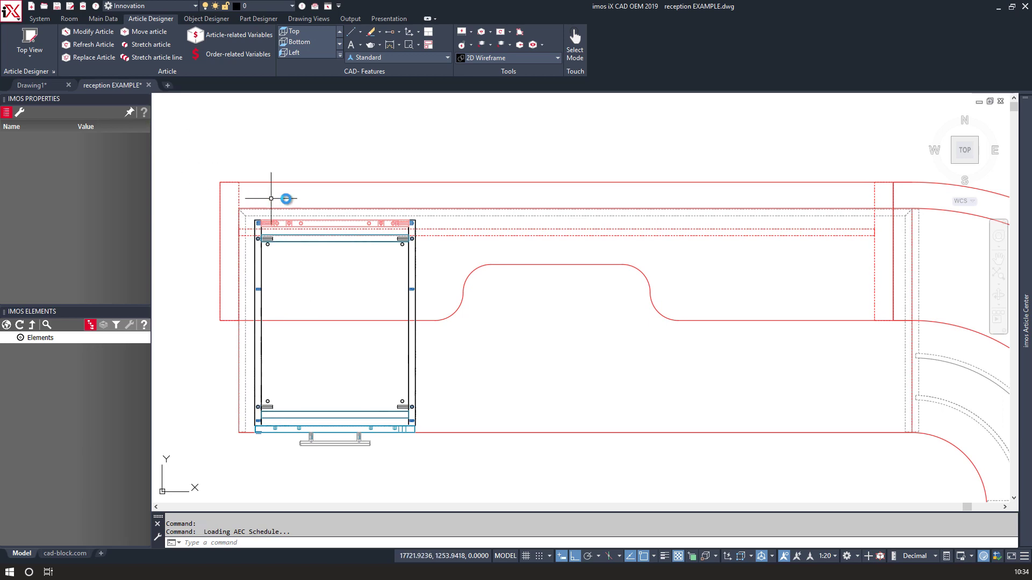
mouse_move(370, 309)
shift+middle_down()
mouse_move(345, 293)
mouse_move(308, 214)
mouse_move(220, 168)
mouse_move(326, 272)
mouse_move(223, 79)
shift+middle_up()
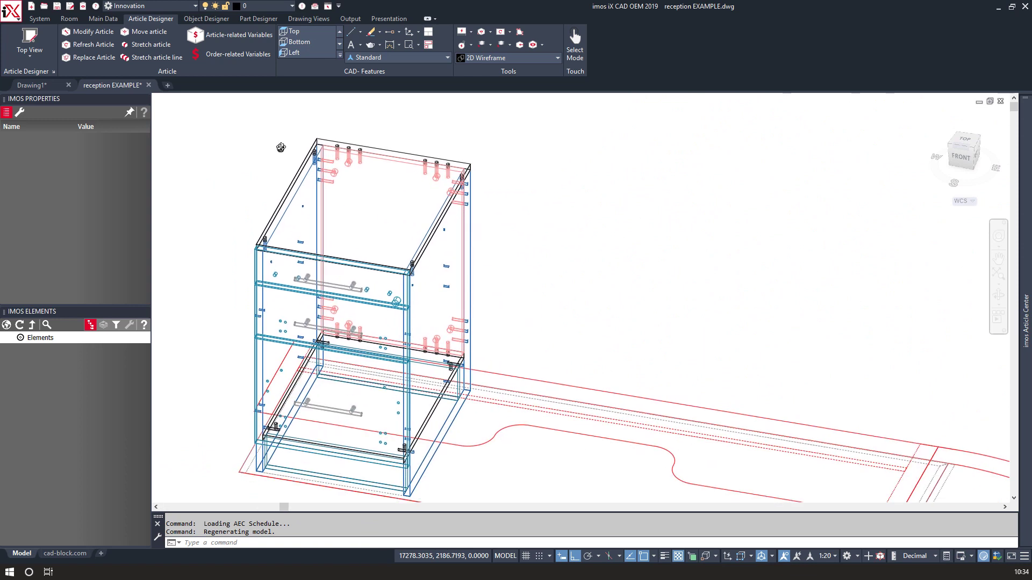
click(478, 57)
click(412, 121)
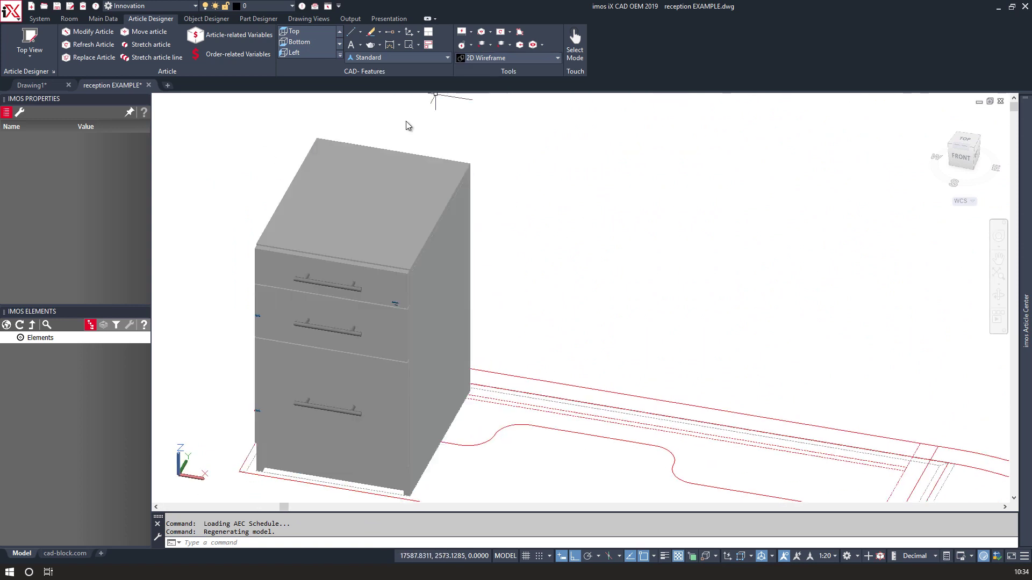
mouse_move(506, 323)
shift+middle_down()
mouse_move(440, 284)
mouse_move(502, 295)
shift+middle_up()
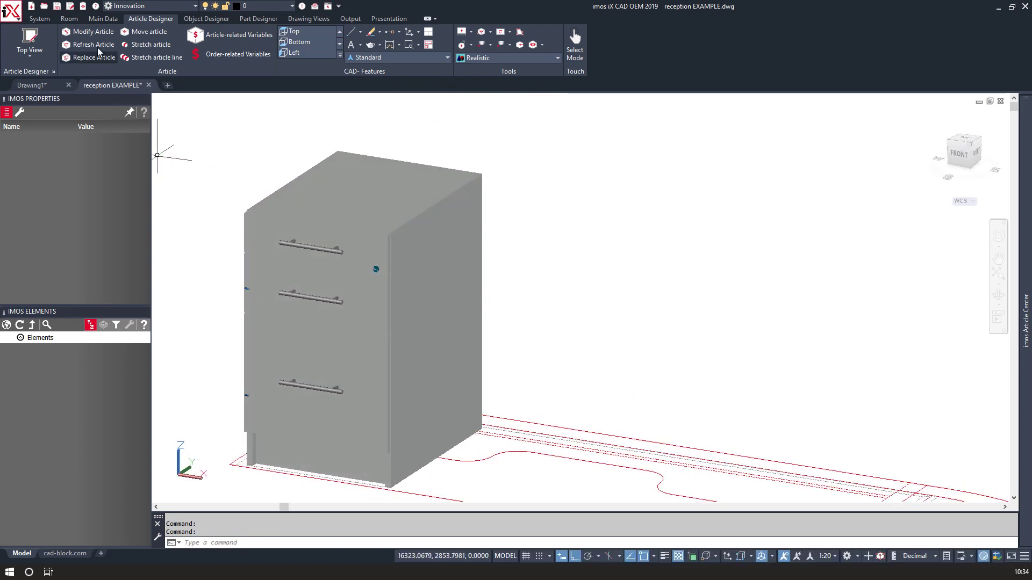
Set the visualisation mode to Modus - 6 in the Visu Manager and apply it to the pedestal.
click(83, 6)
click(211, 275)
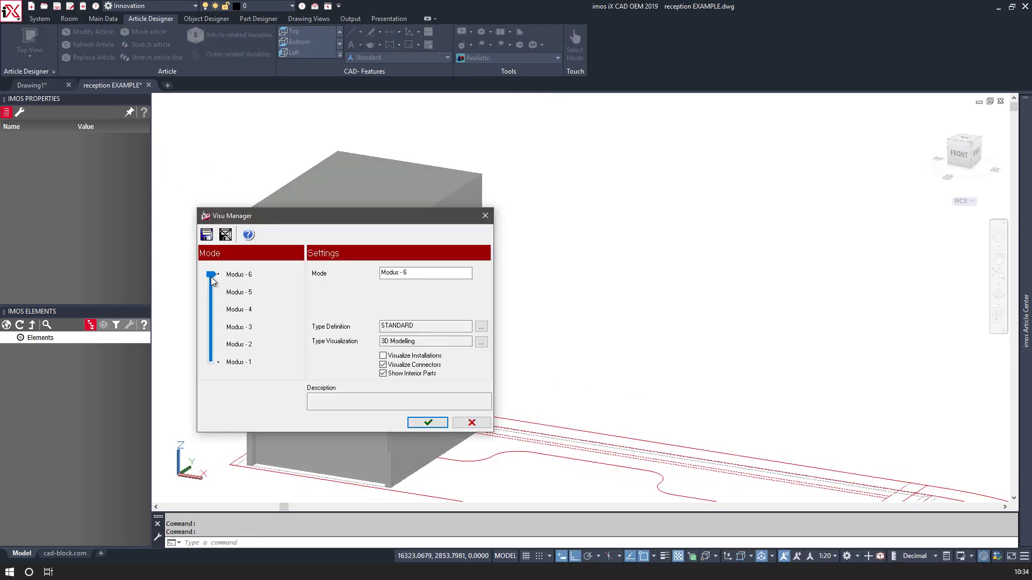
click(428, 423)
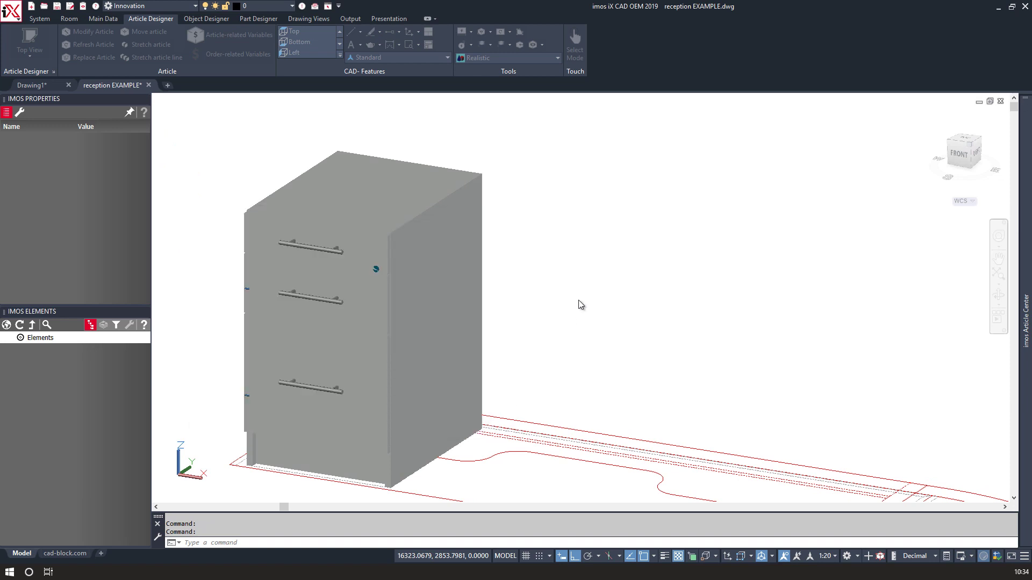
shift+middle_drag(509, 346, 527, 362)
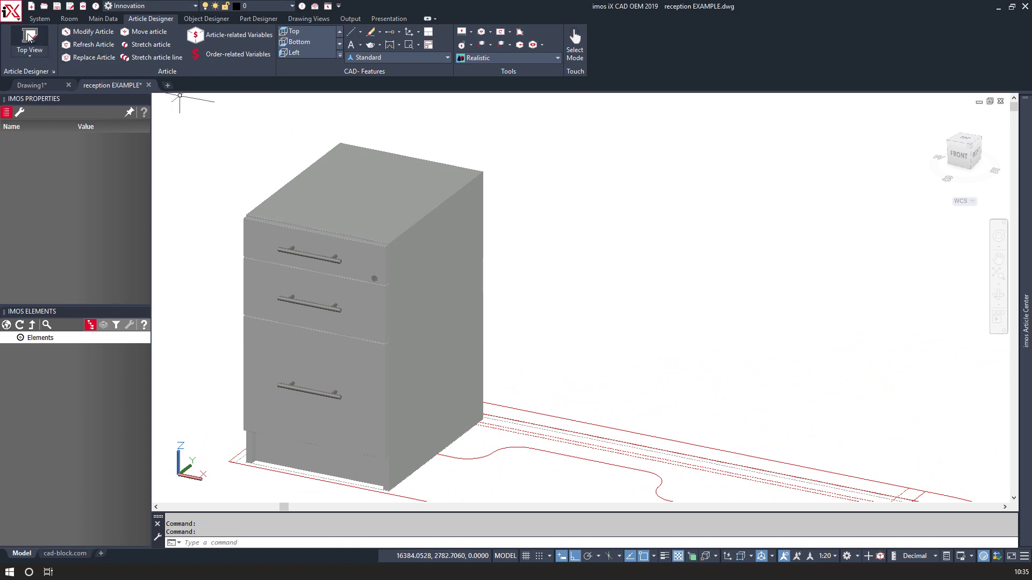
Switch the visual style to 2D Wireframe and return to the top view of the plan.
click(504, 60)
click(414, 89)
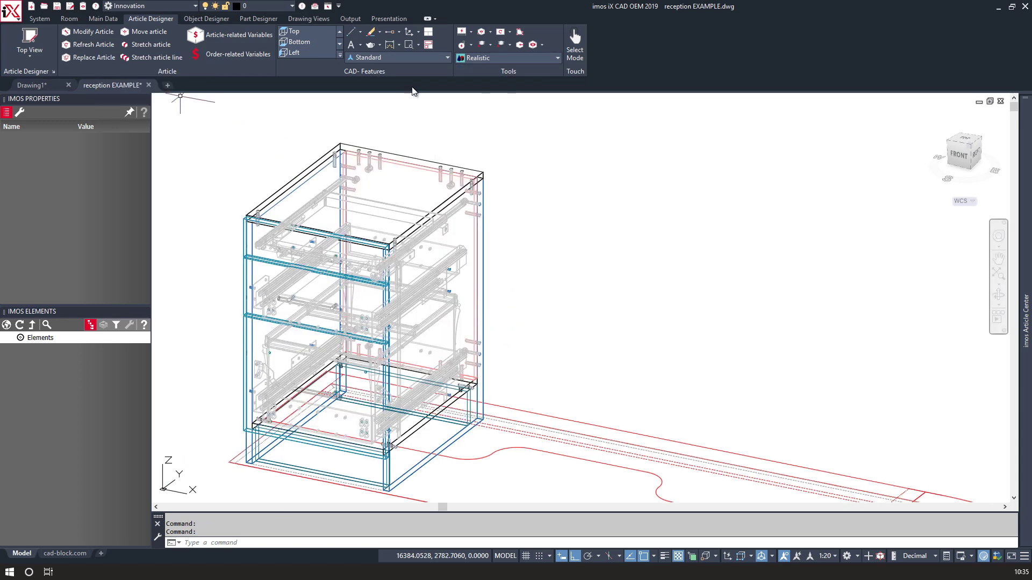
click(968, 148)
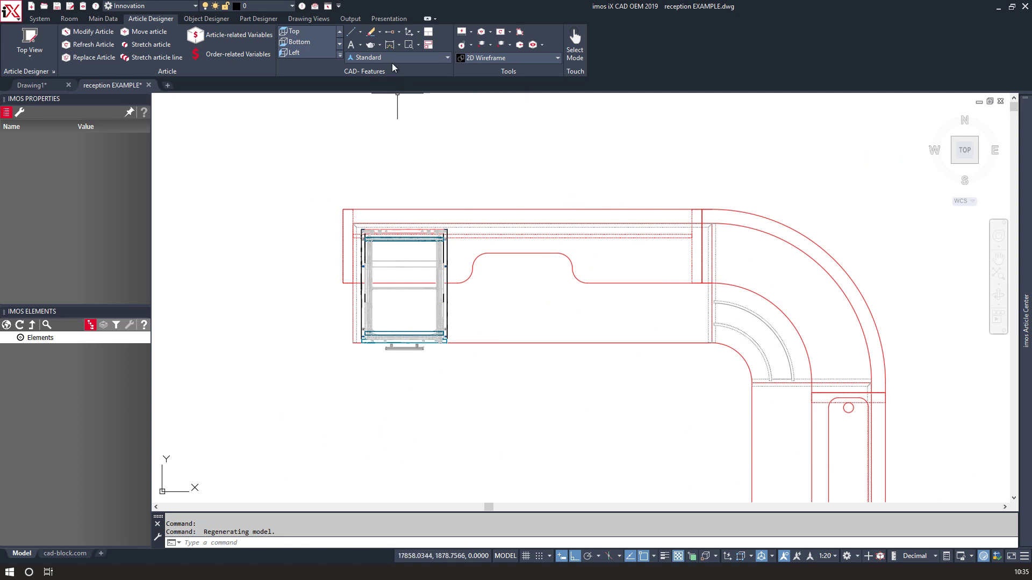
Dimension the length of the straight desk section's back edge, with the dimension line above the plan.
click(390, 45)
scroll(379, 223, up, 6)
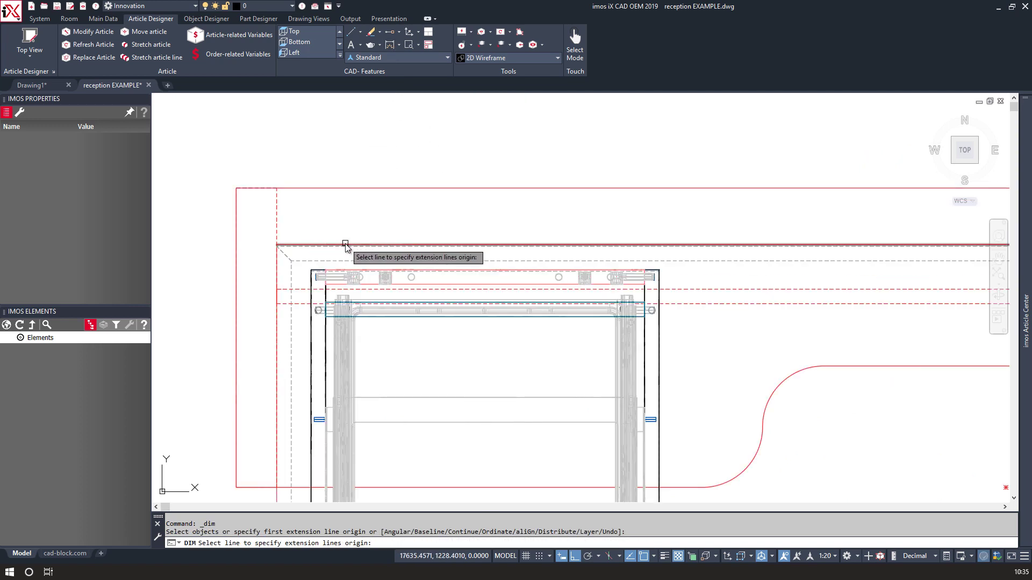
click(345, 246)
scroll(434, 167, down, 4)
click(618, 154)
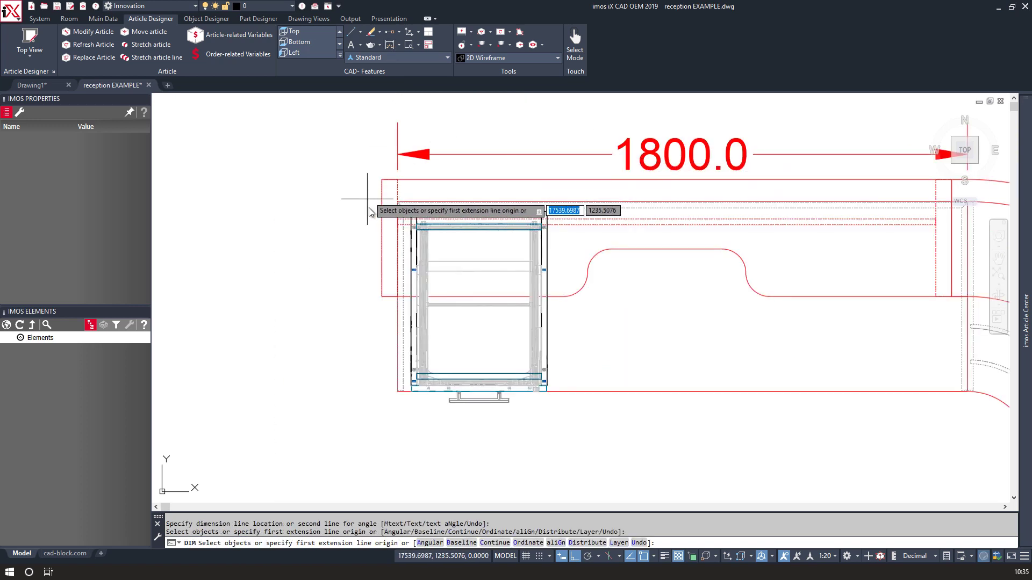
Dimension the depth of the straight desk section between the back and front corners of its outer end.
scroll(369, 212, up, 6)
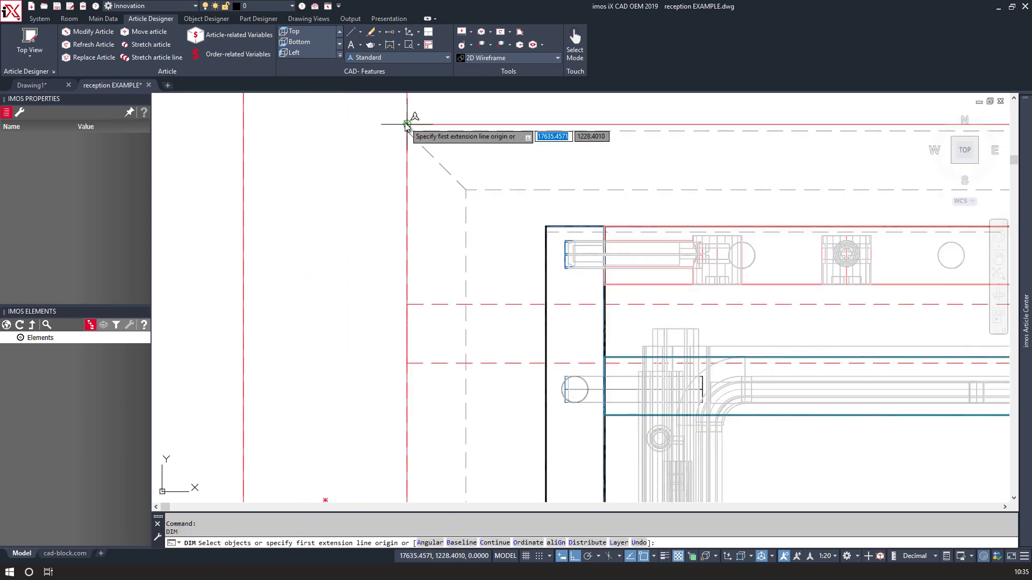
click(407, 125)
scroll(407, 125, down, 4)
scroll(402, 430, up, 5)
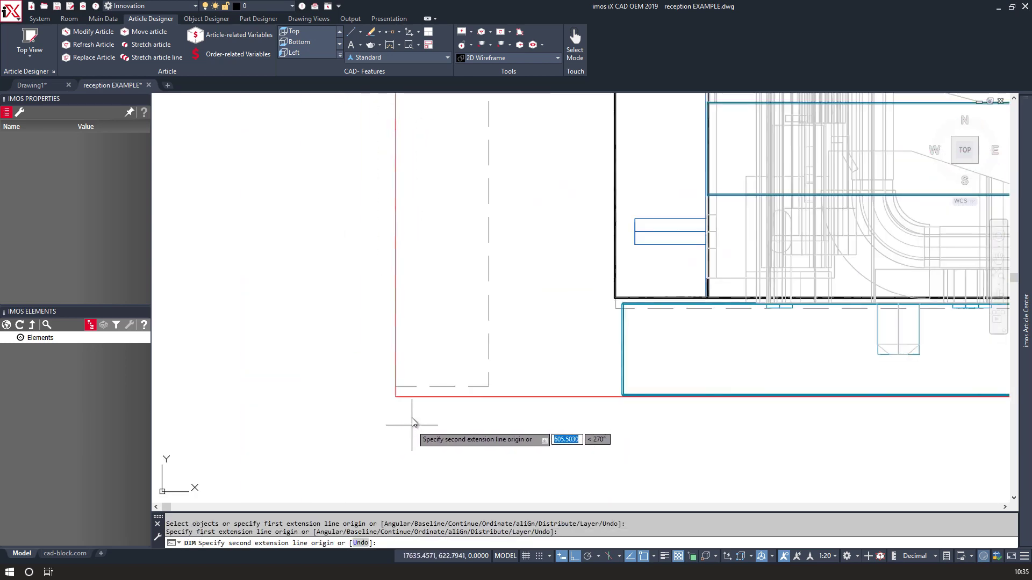
click(382, 382)
scroll(323, 349, down, 3)
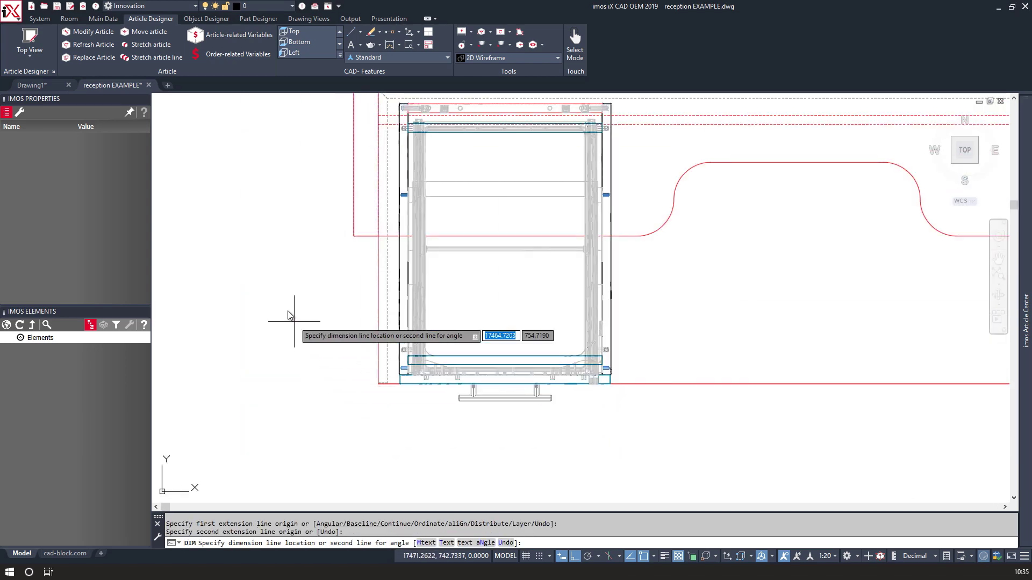
click(293, 327)
scroll(293, 333, down, 2)
key(Escape)
Delete the length and depth dimensions from the straight desk section.
click(290, 376)
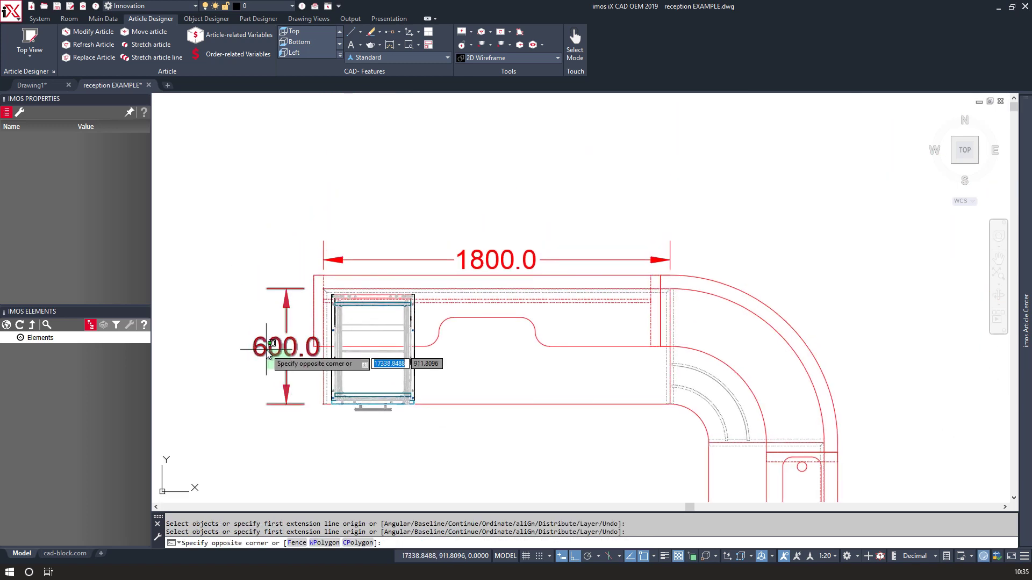
click(242, 325)
click(405, 255)
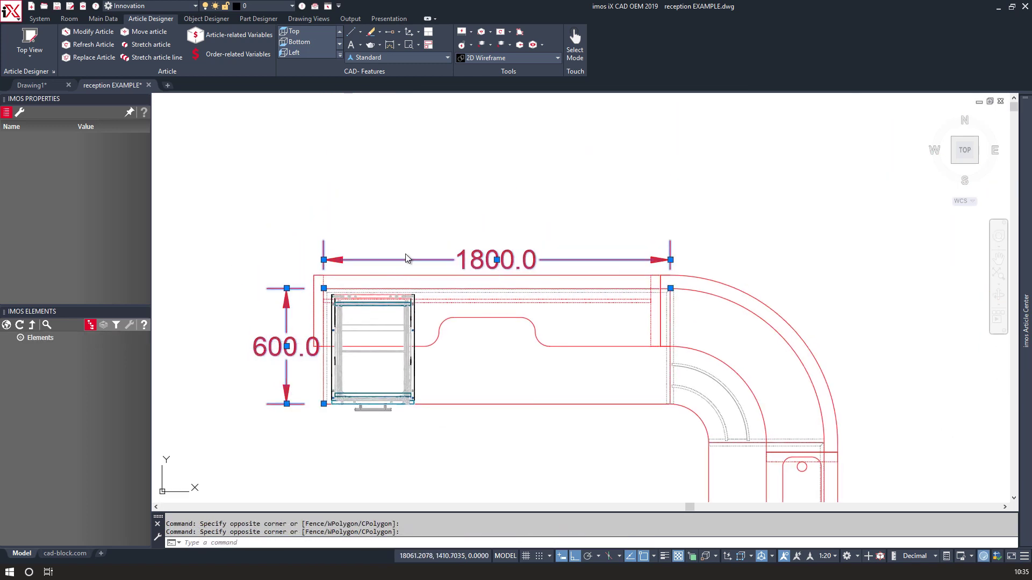
key(Delete)
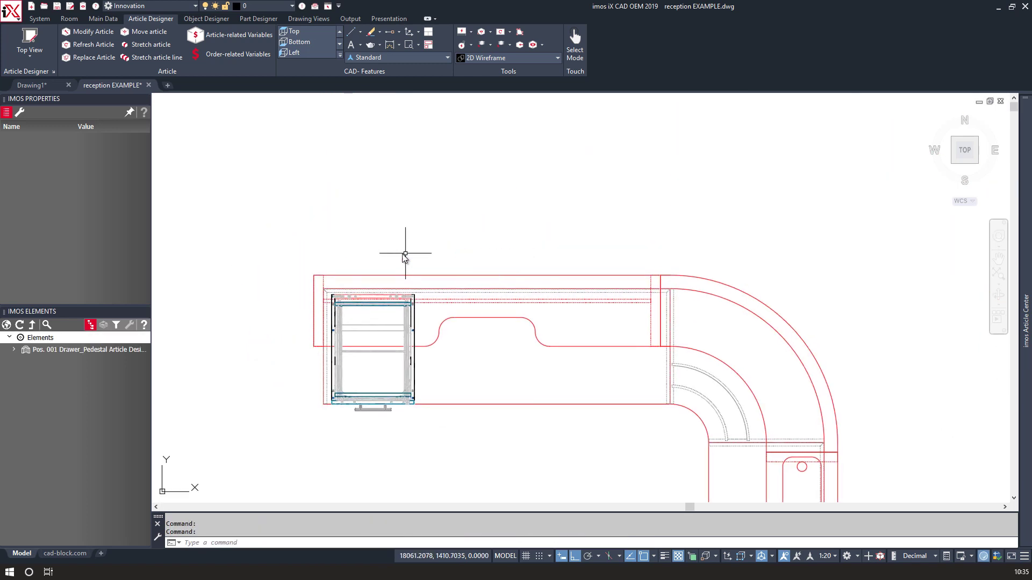
Start a new article and set its height to 738, width to 1800 and depth to 600.
click(25, 63)
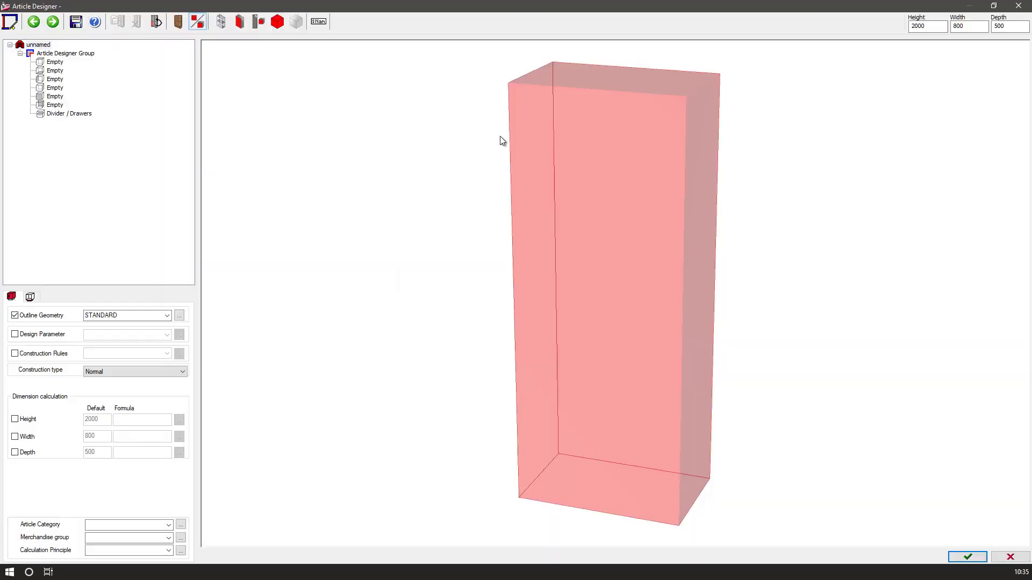
double_click(920, 27)
text(730)
text(8)
click(956, 27)
click(998, 27)
key(Return)
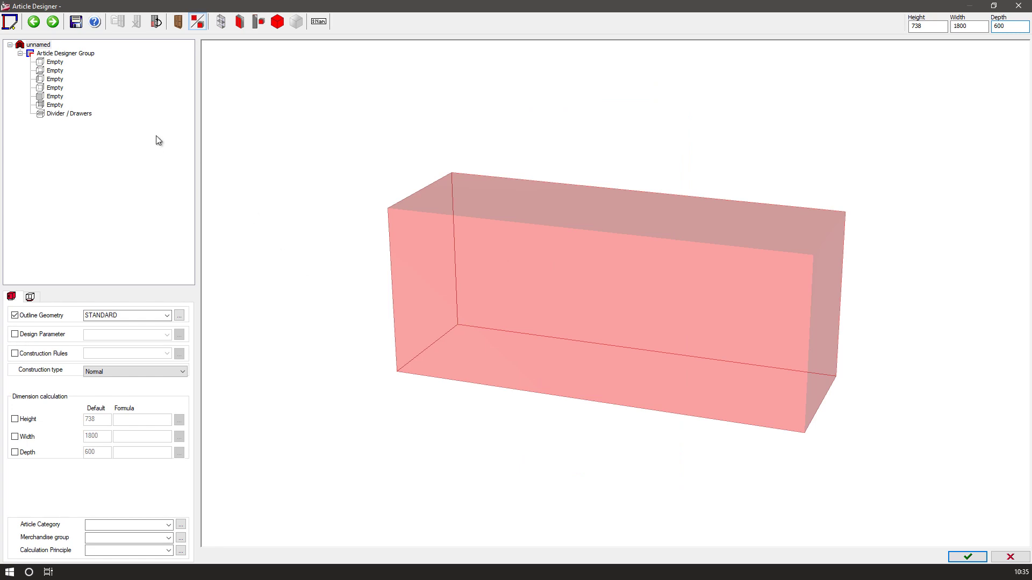
Enable the article's design parameter and construction rules, choosing DP_O_Var and CR_O_STANDARD.
click(20, 335)
click(16, 354)
click(167, 334)
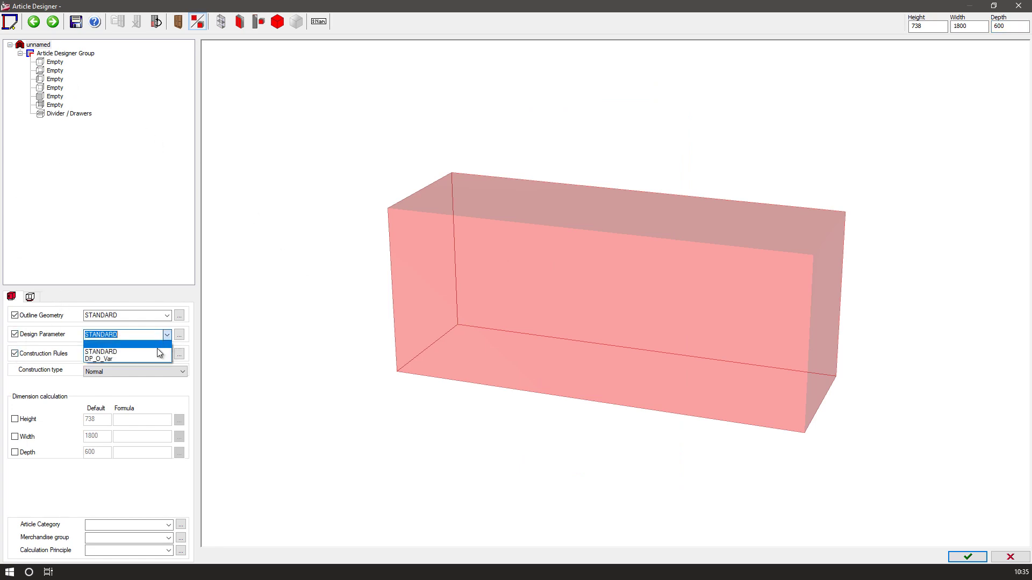
click(142, 358)
click(166, 353)
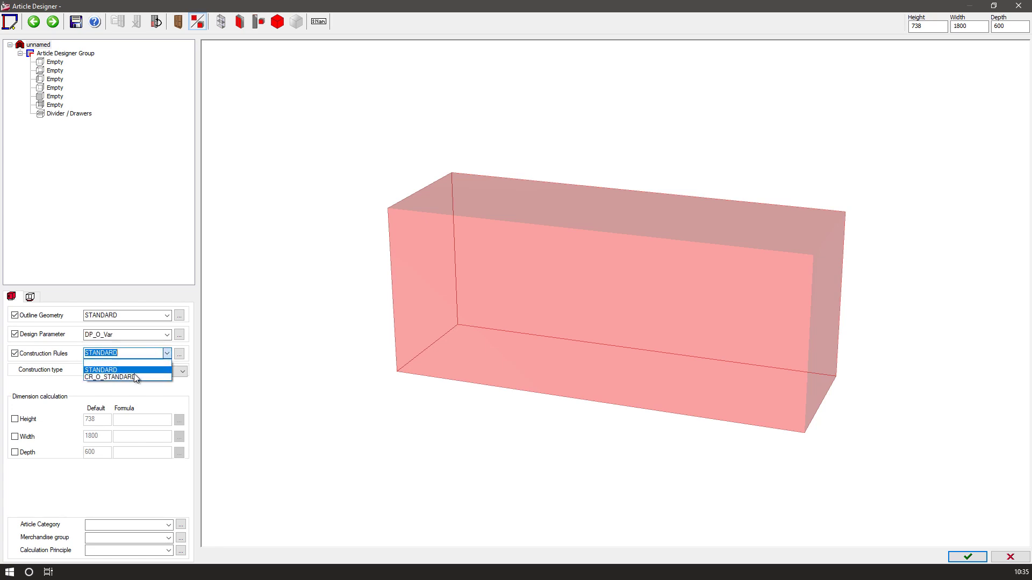
click(134, 377)
Add a top shelf to the article group and assign it the part CP_K_1_TSO_1111_C1.
click(43, 53)
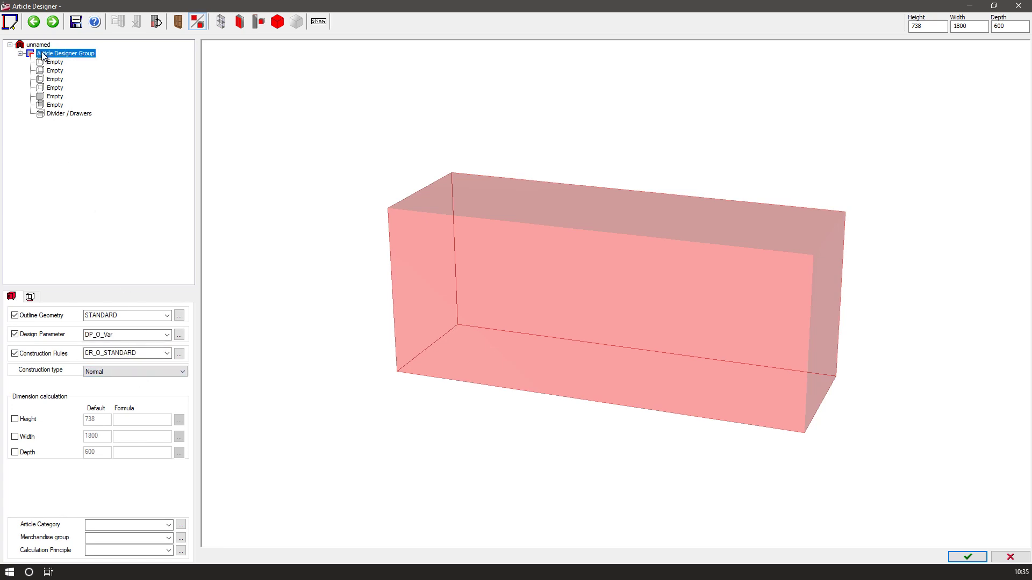
click(50, 62)
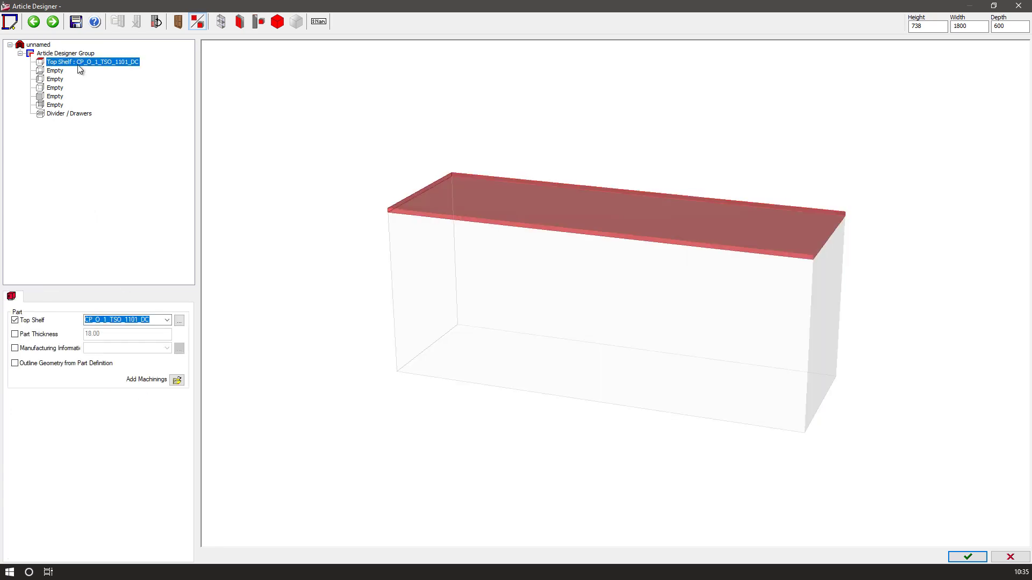
click(167, 320)
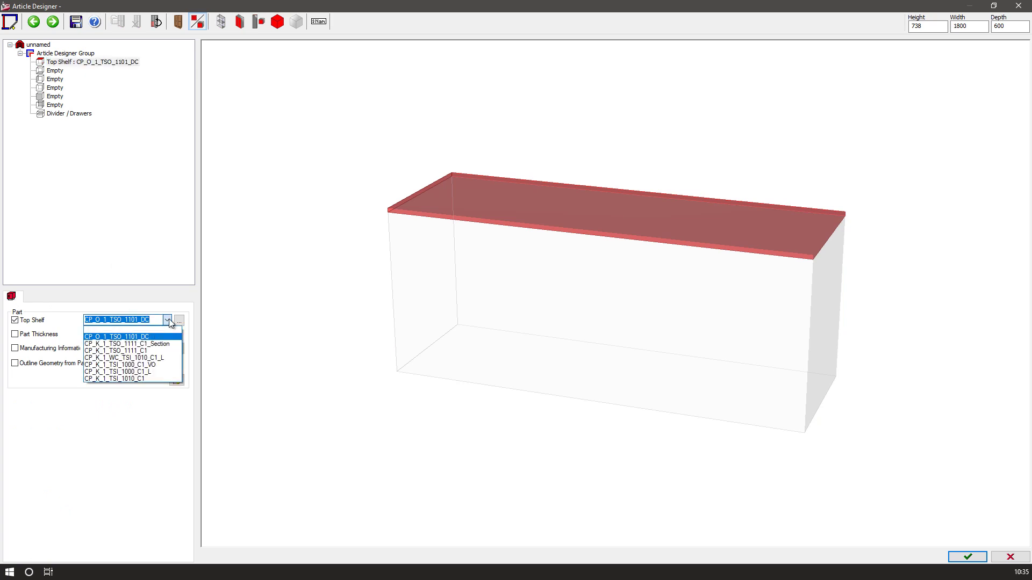
click(157, 350)
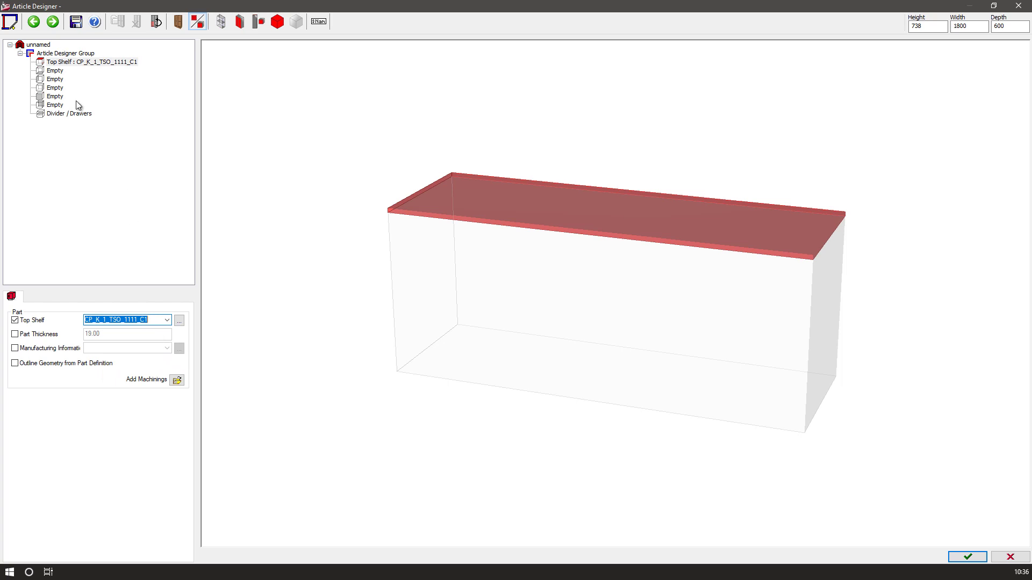
Add a left and a right side panel to the two empty side positions of the article group.
click(53, 71)
click(54, 79)
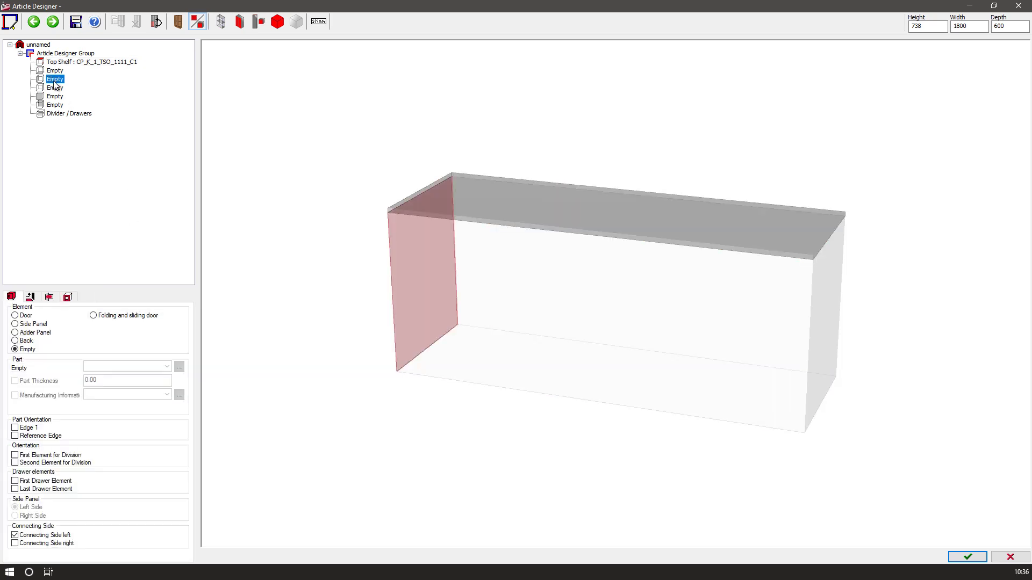
double_click(55, 81)
click(55, 88)
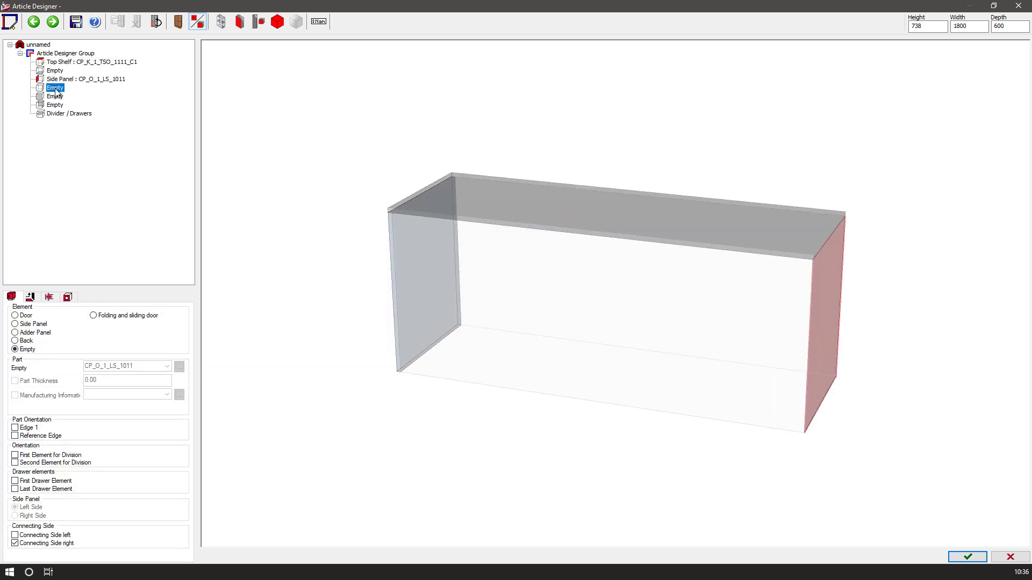
double_click(56, 89)
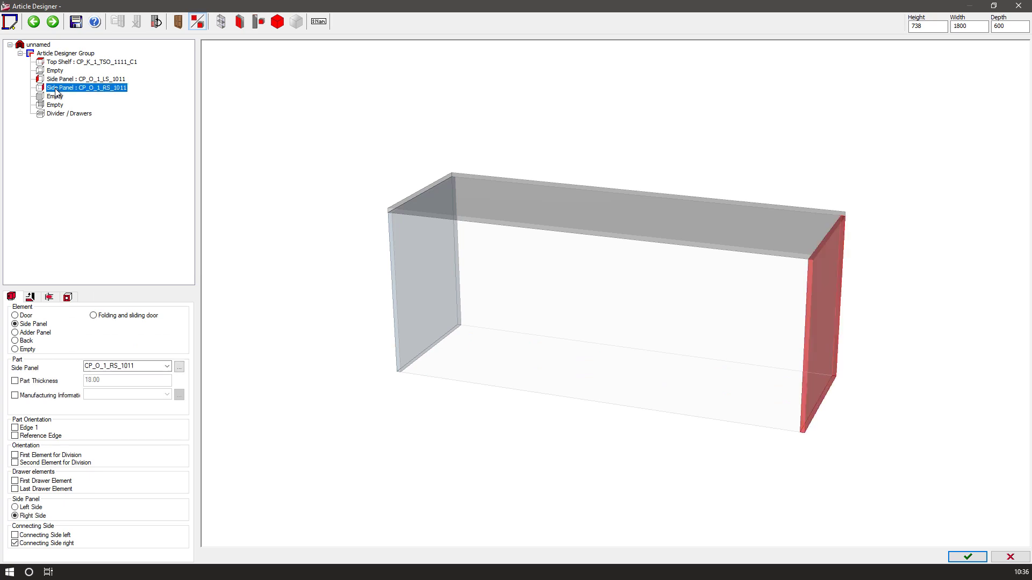
Replace the left side panel's part with CP_O_1_LS_1000 from the office left side panels.
click(65, 81)
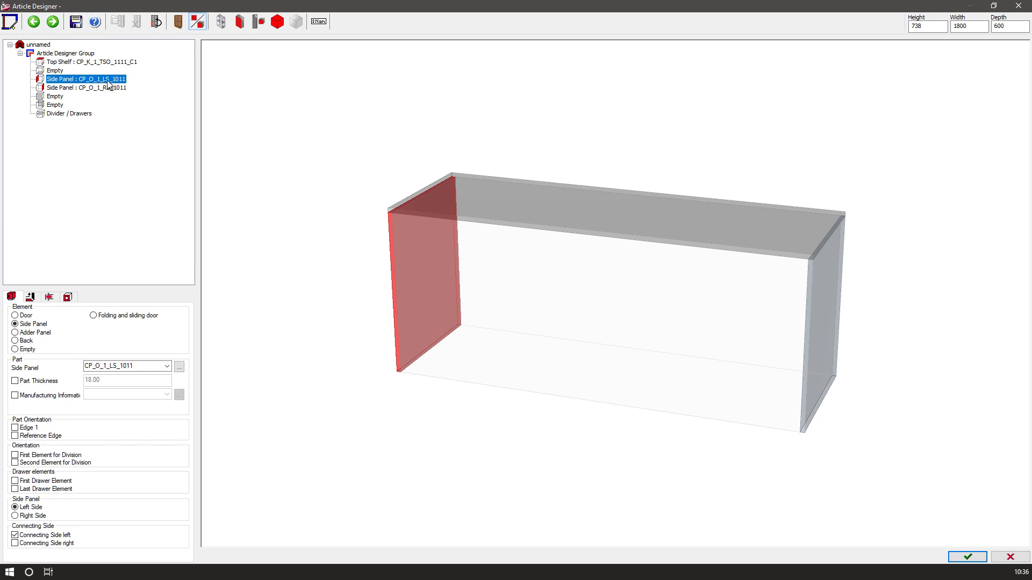
click(166, 367)
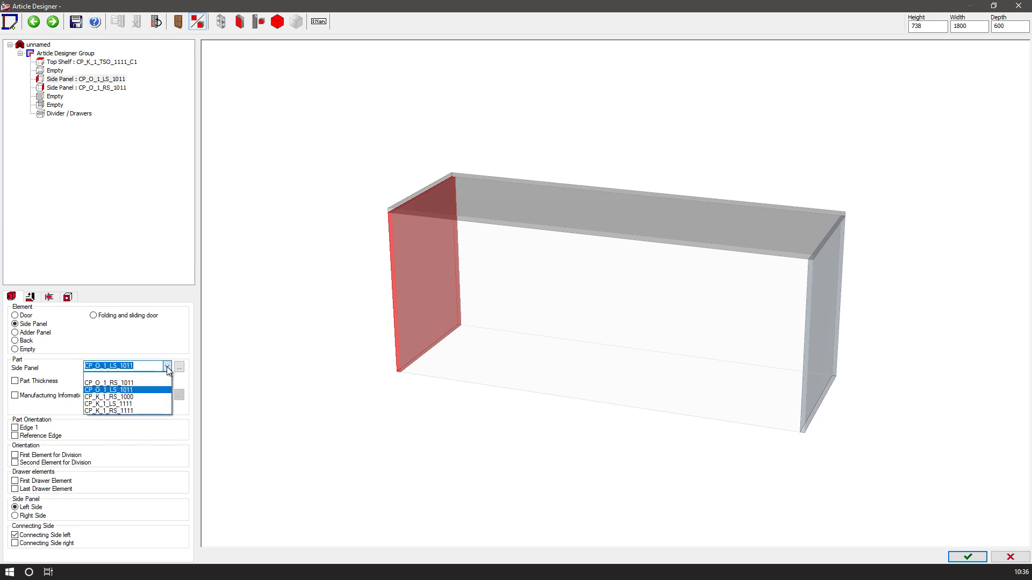
click(166, 366)
key(Tab)
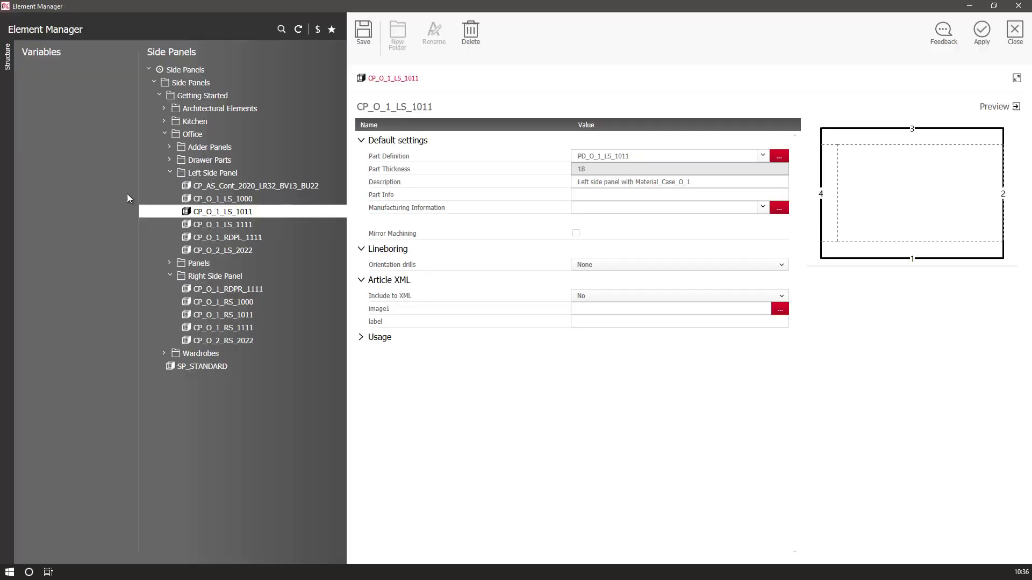
click(226, 200)
click(979, 43)
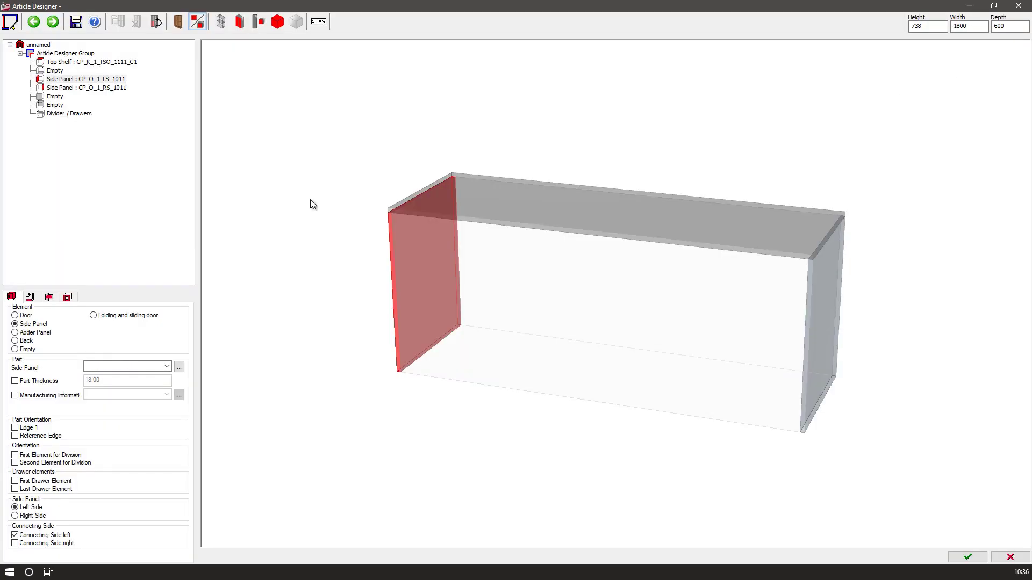
Change the right side panel's part to CP_O_1_RS_1000.
click(107, 89)
click(146, 367)
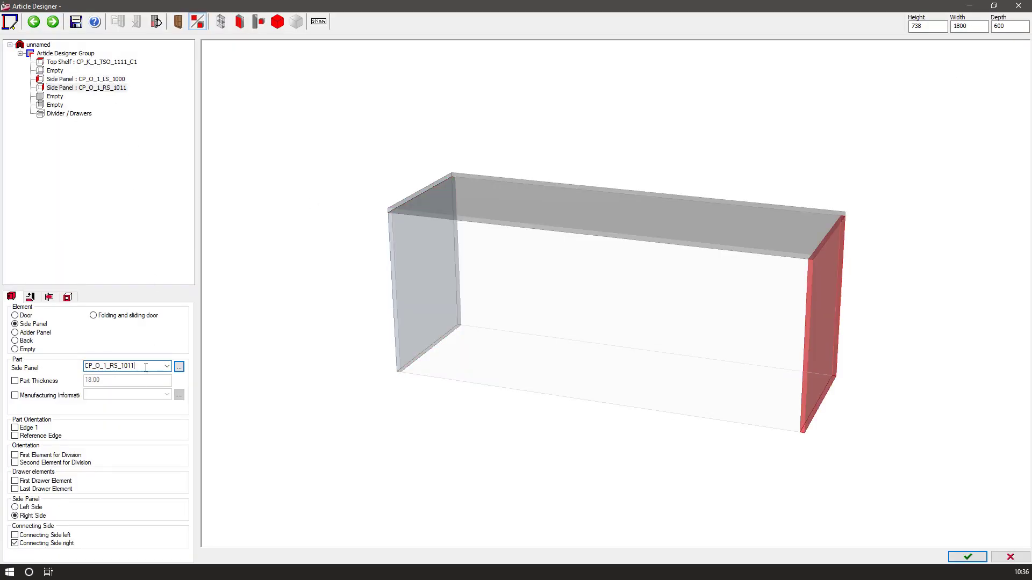
key(Return)
Add a back to the rear position of the article group and assign it the part CP_K_2_BPI_0000_C1.
click(55, 105)
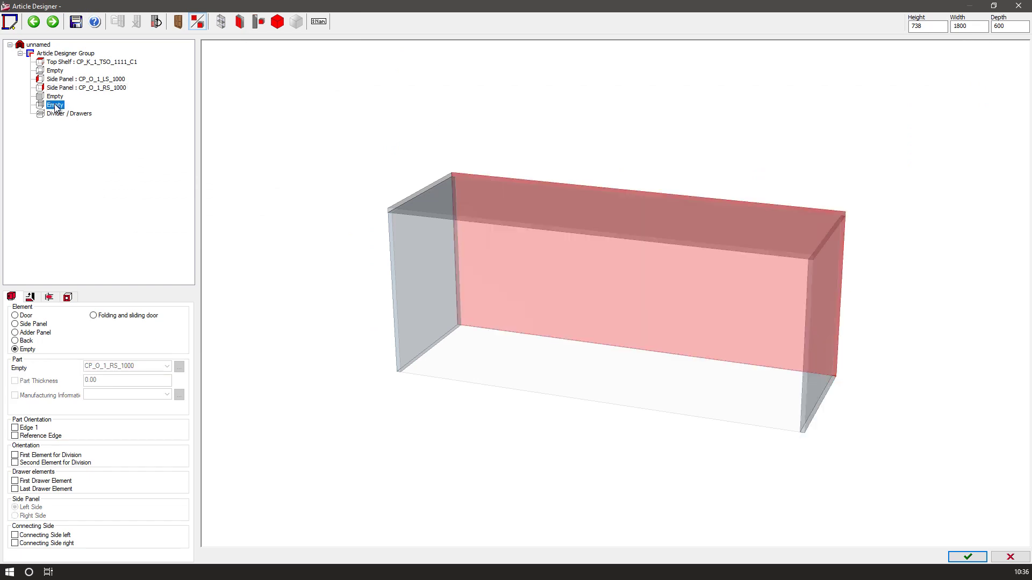
double_click(55, 108)
click(166, 367)
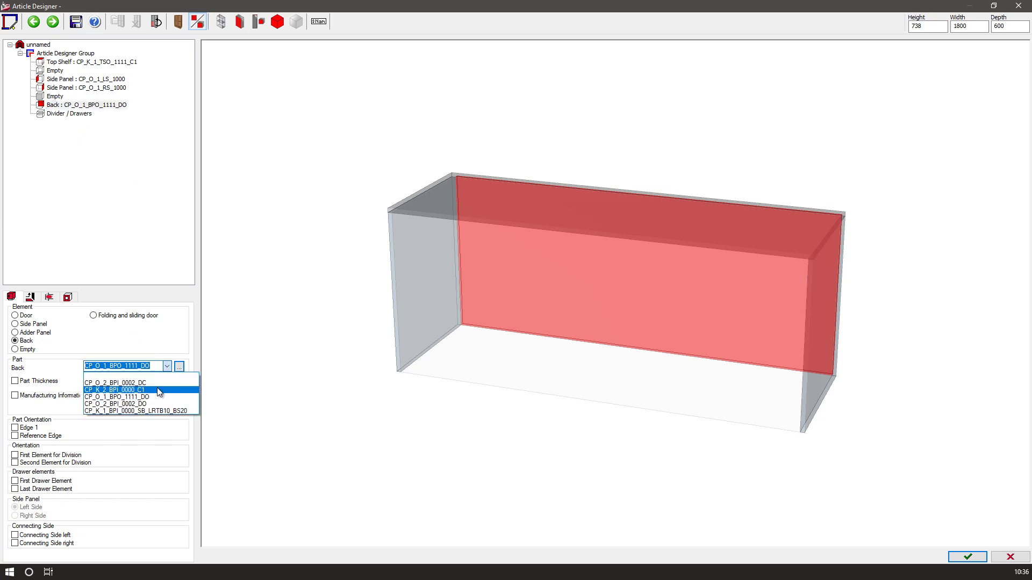
click(159, 390)
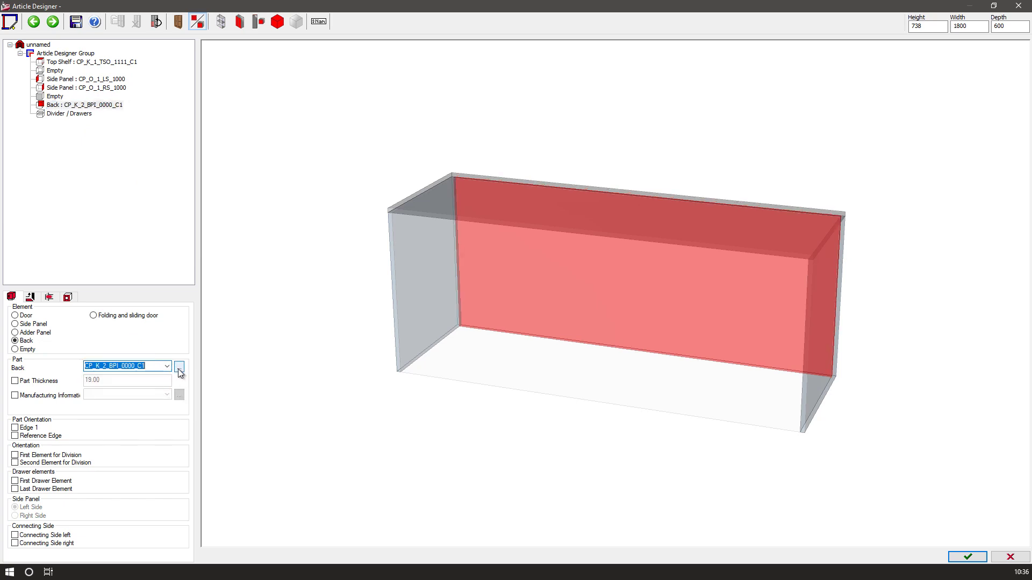
Create a copy of the back panel definition CP_K_2_BPI_0000_C1 under the name CP_K_2_BPI_0000.
click(179, 369)
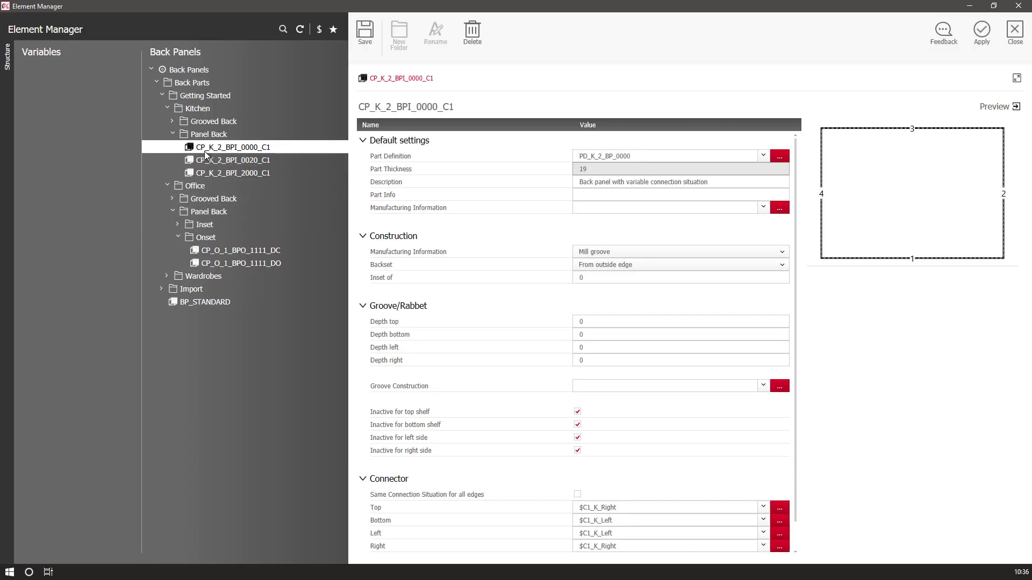
click(467, 105)
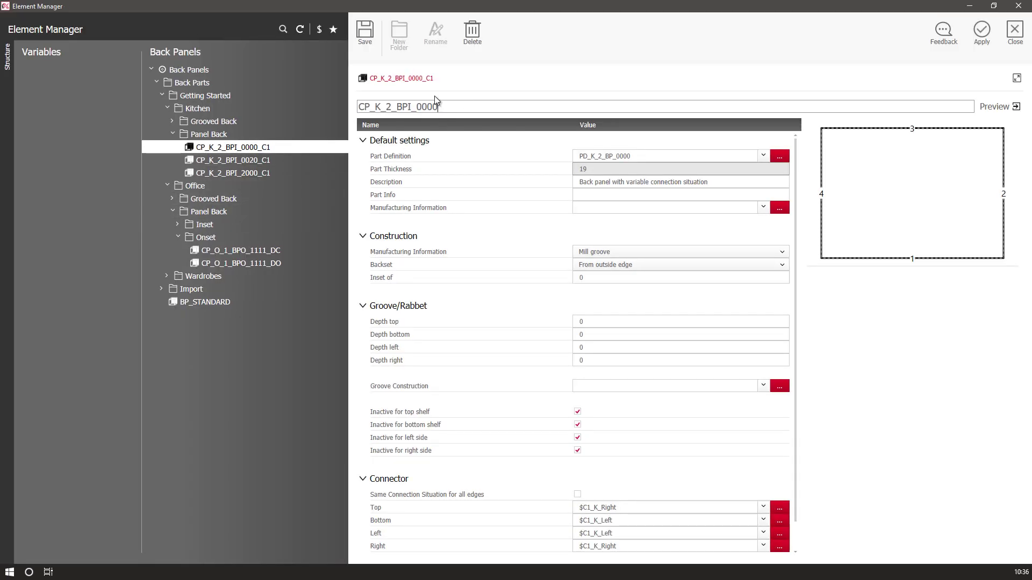
key(Return)
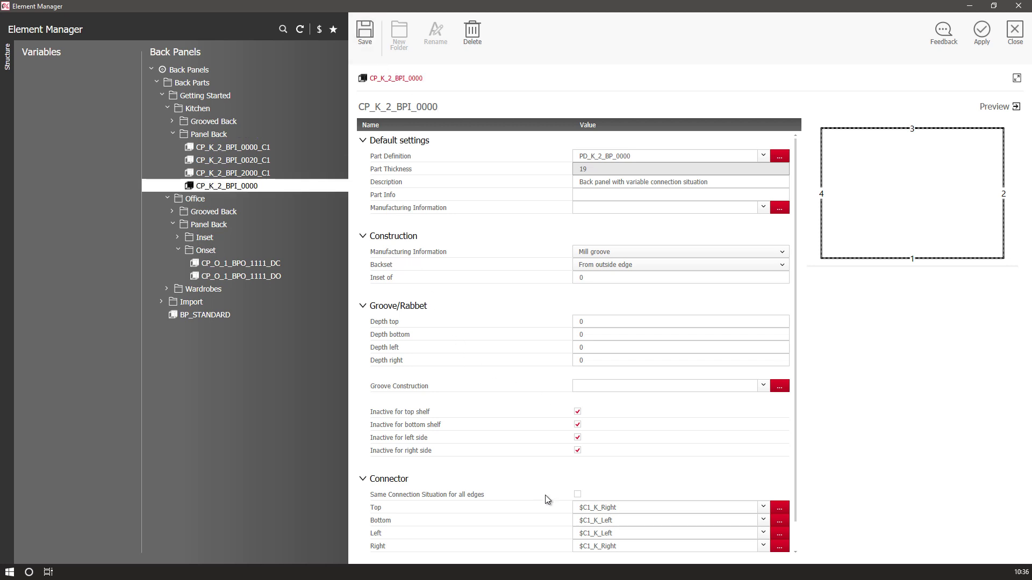
Clear the top, bottom, left and right connectors of CP_K_2_BPI_0000, save it and apply it to the article's back.
click(688, 509)
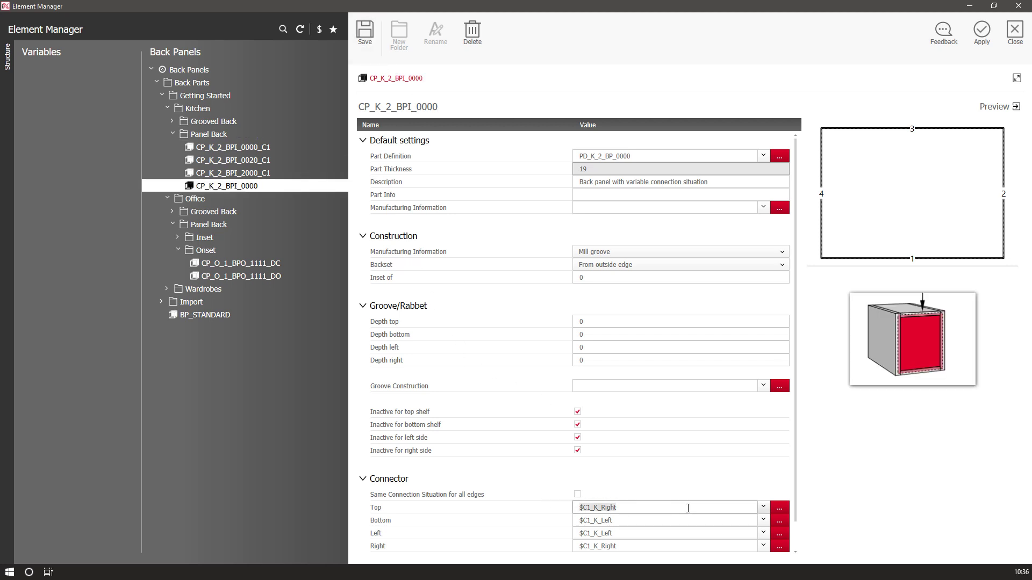
click(764, 508)
click(640, 521)
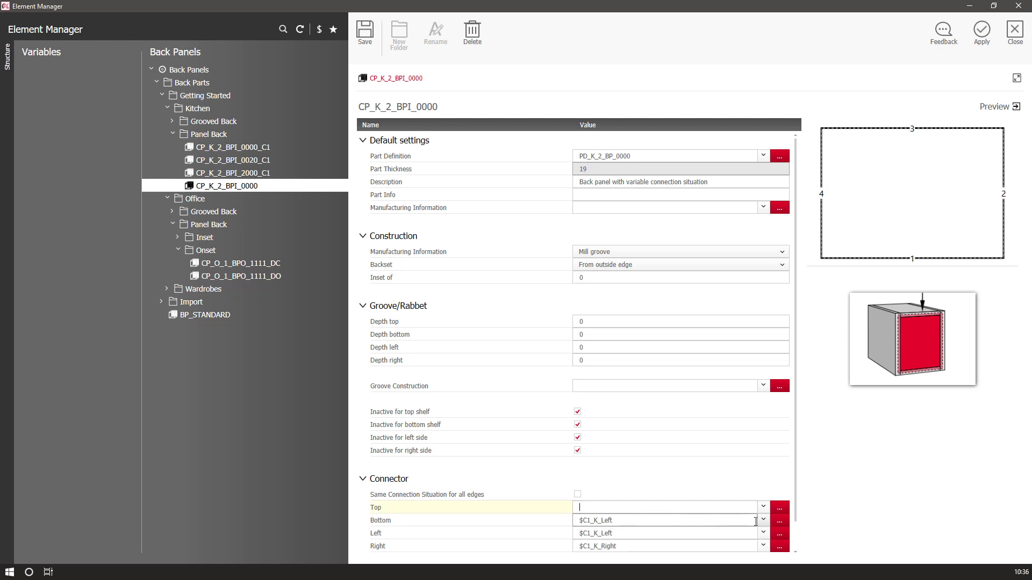
click(765, 520)
click(643, 534)
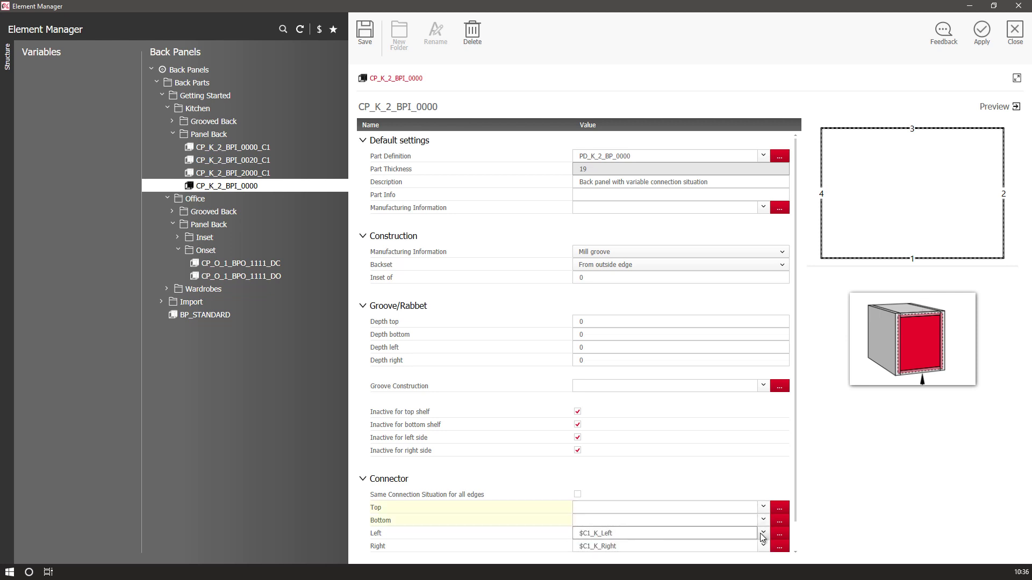
click(763, 533)
click(736, 548)
click(763, 546)
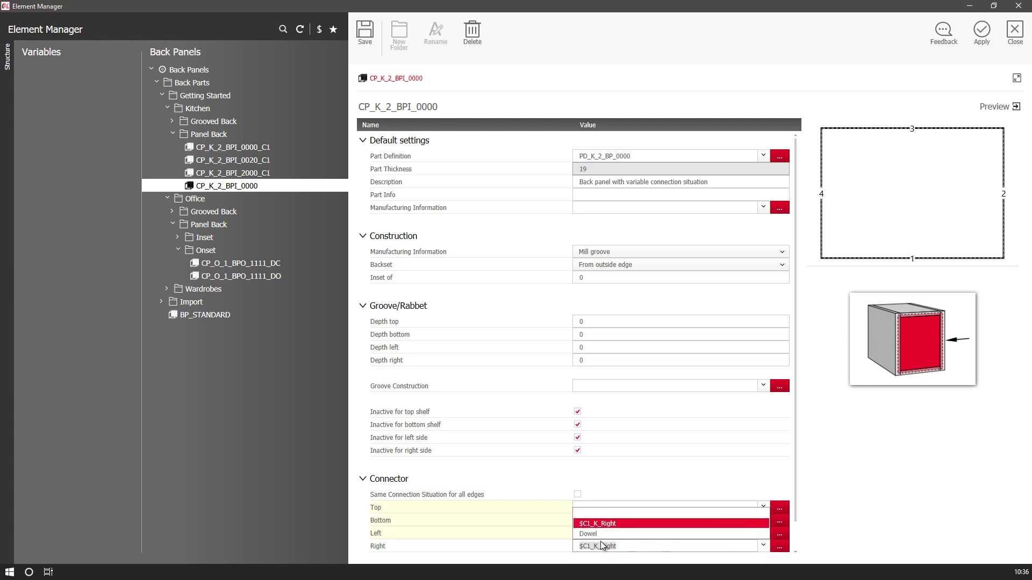
click(645, 519)
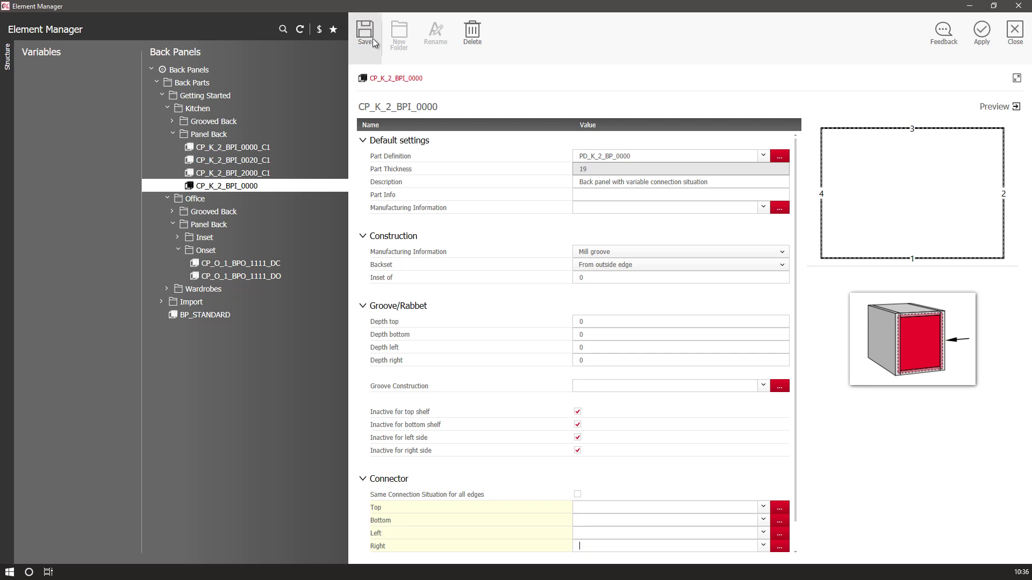
click(987, 35)
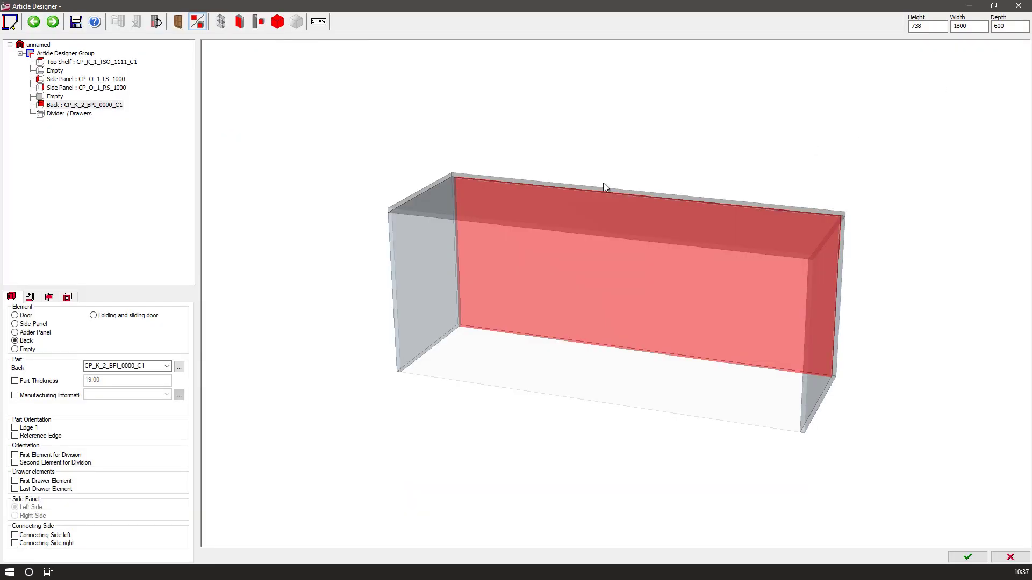
Set the back panel's Previous and Next trims to Mitre.
click(30, 298)
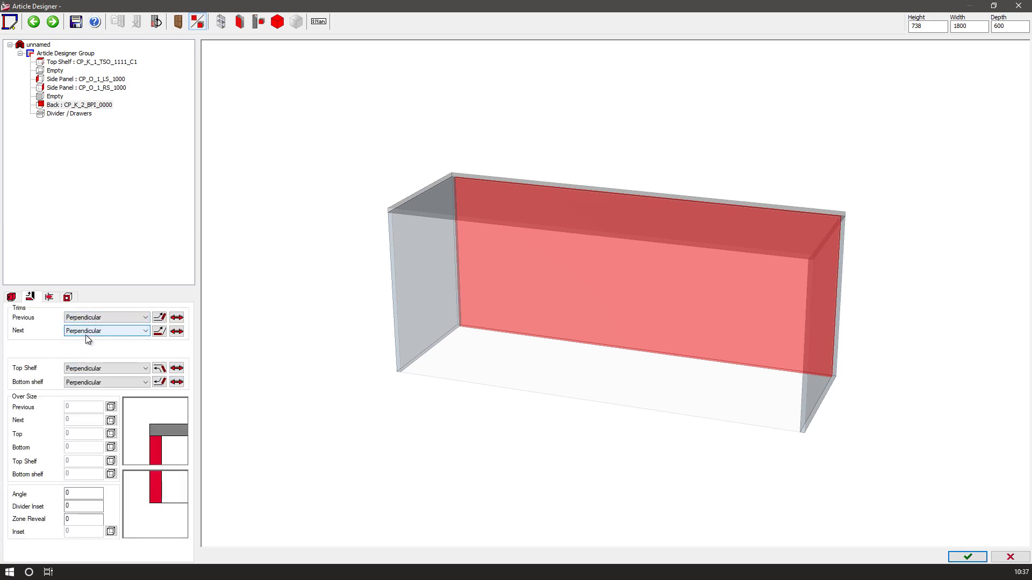
click(83, 318)
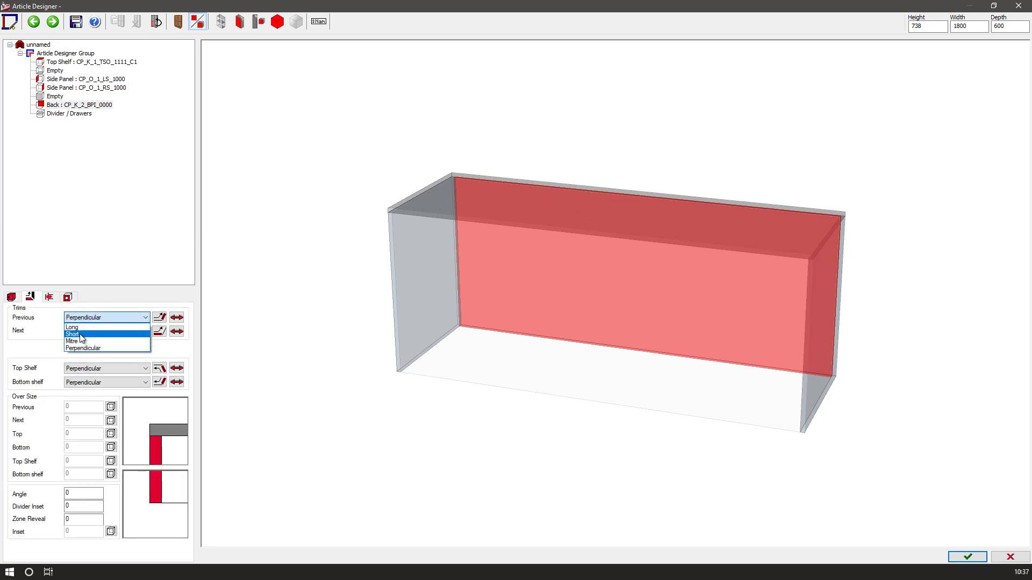
click(72, 341)
click(80, 331)
click(85, 356)
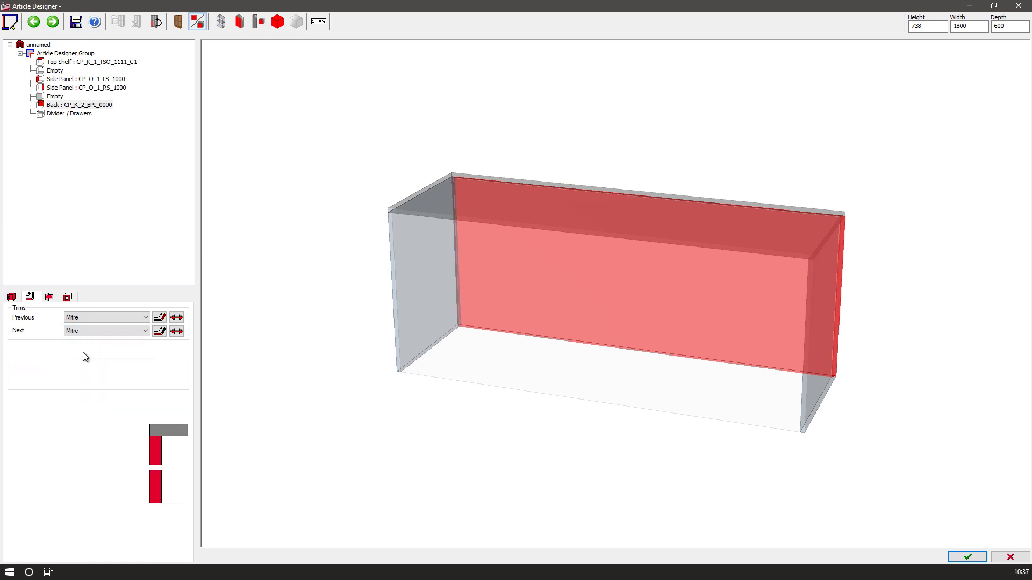
Show the article from above and set the left side panel's Previous trim to Mitre.
click(288, 28)
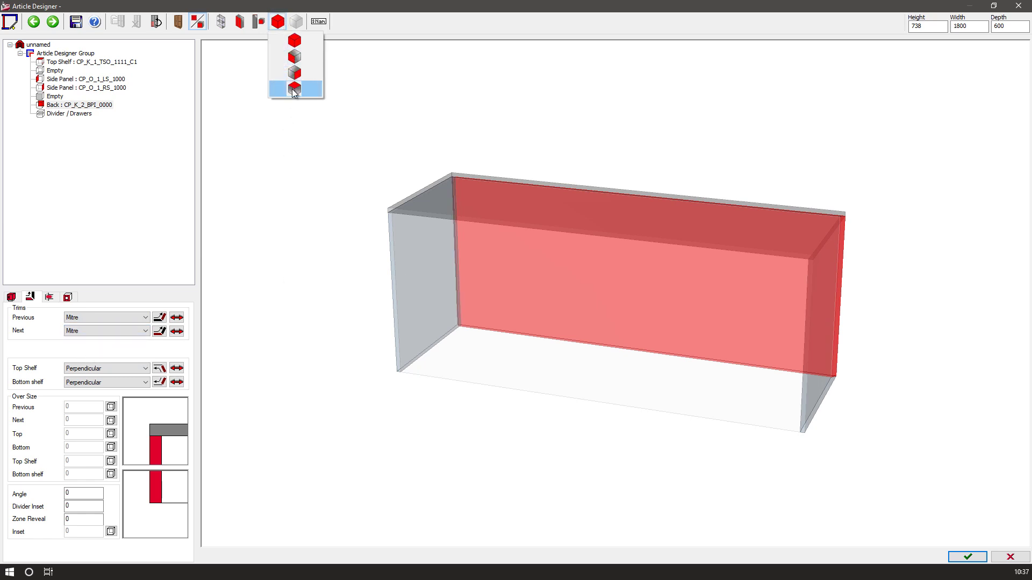
click(291, 89)
click(64, 80)
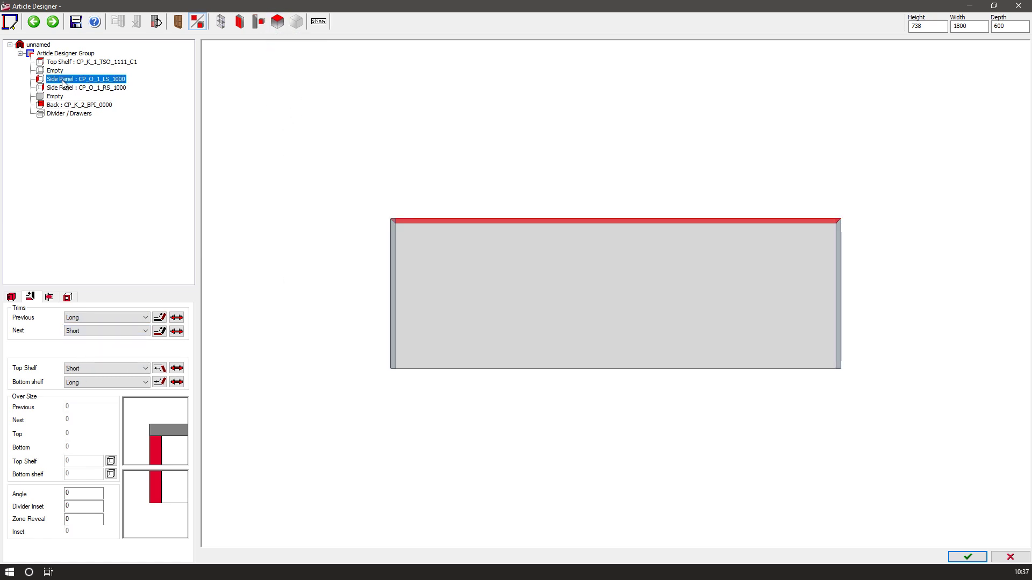
click(79, 322)
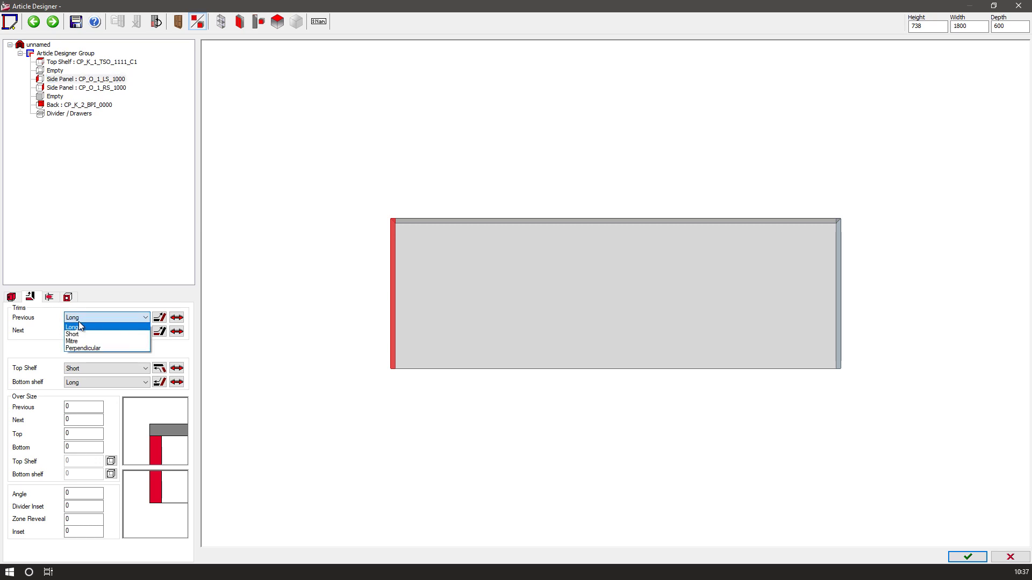
click(78, 342)
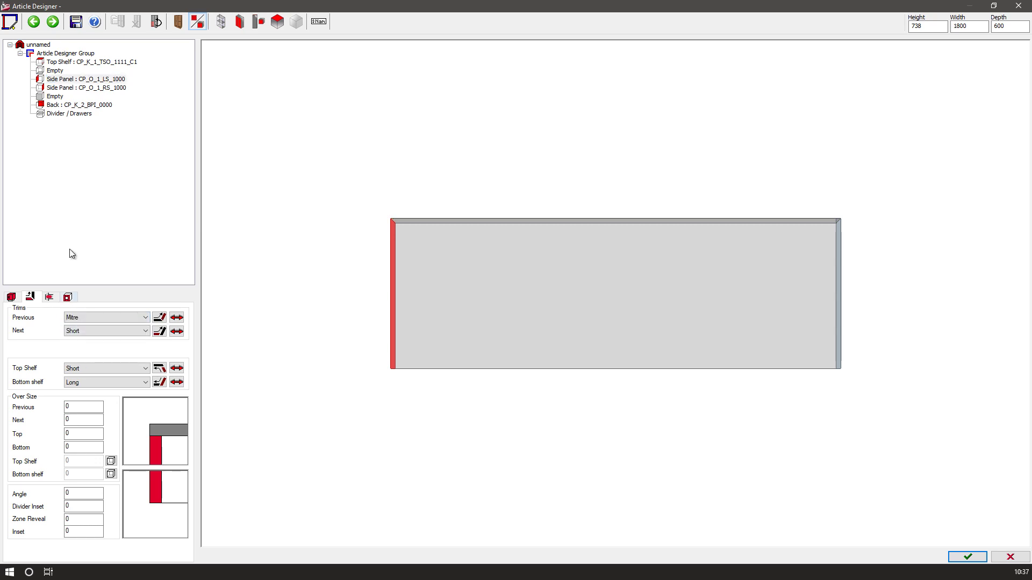
Set the right side panel's Next trim to Mitre.
click(75, 87)
click(83, 330)
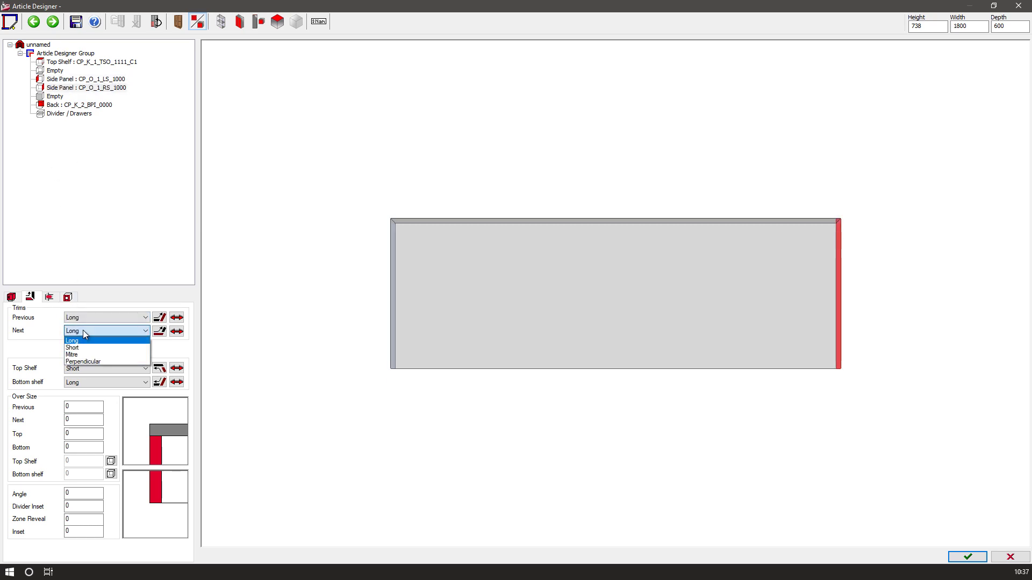
click(84, 355)
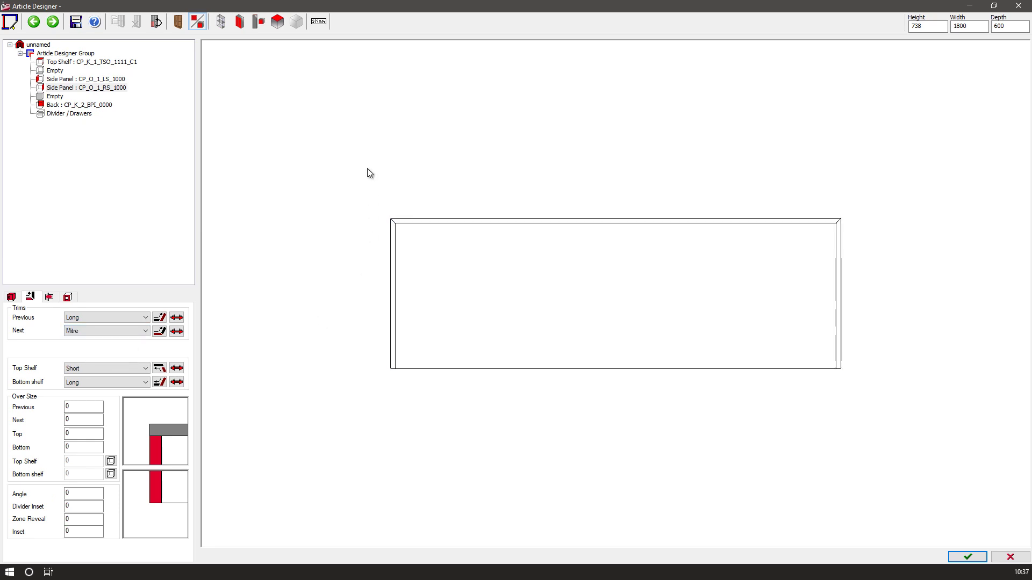
Save the article as Reception_Desk, overwriting the existing dataset.
click(75, 22)
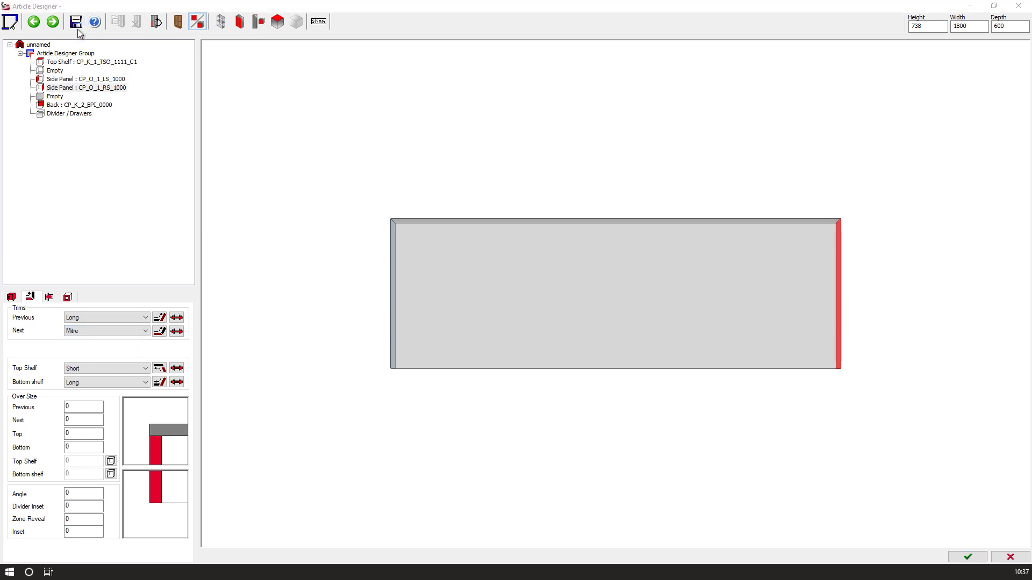
click(492, 313)
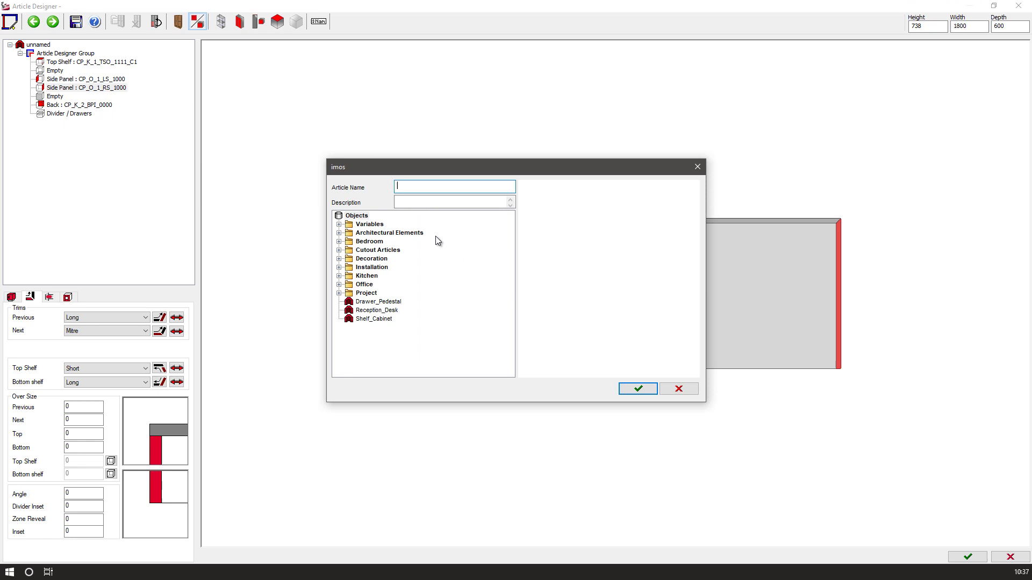
click(378, 310)
click(638, 388)
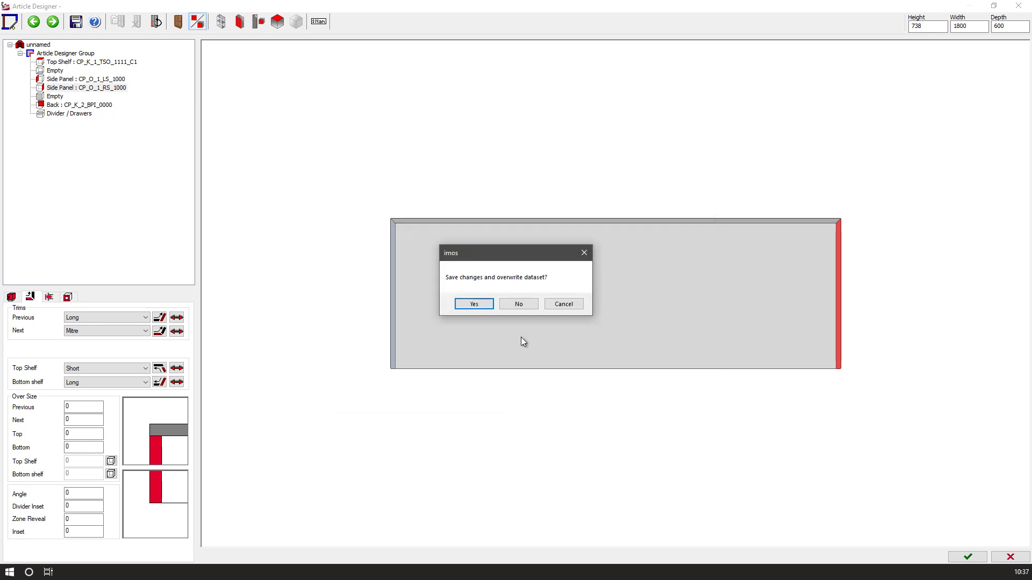
click(472, 302)
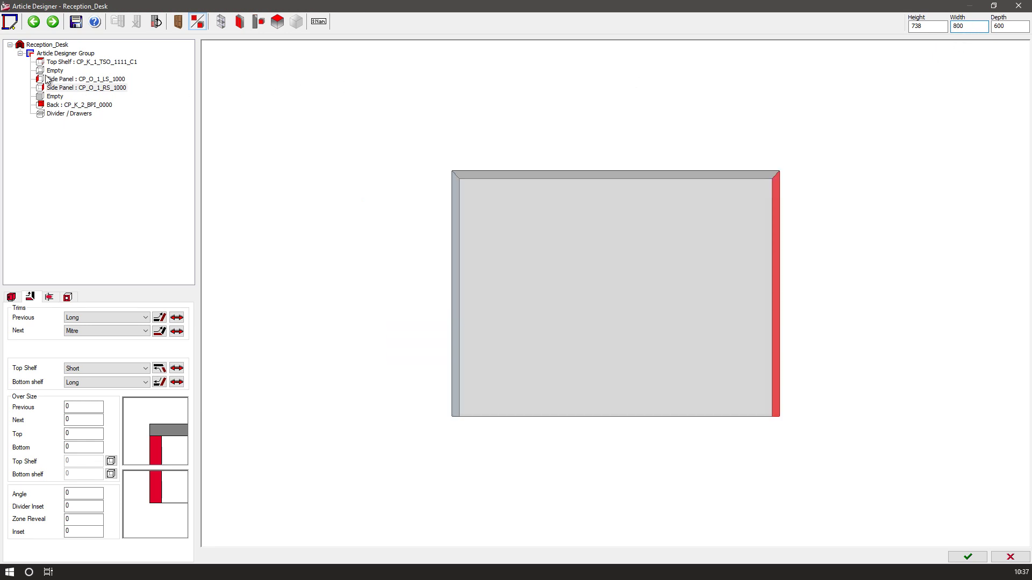
Save the 800-wide desk as a new article named Reception_Desk_short.
click(76, 21)
click(456, 293)
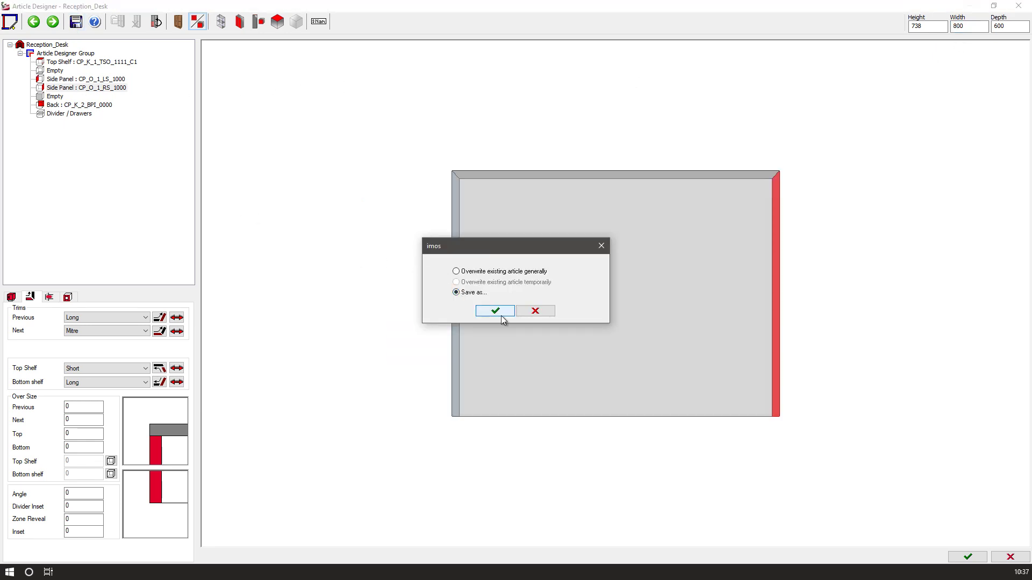
click(497, 311)
click(463, 185)
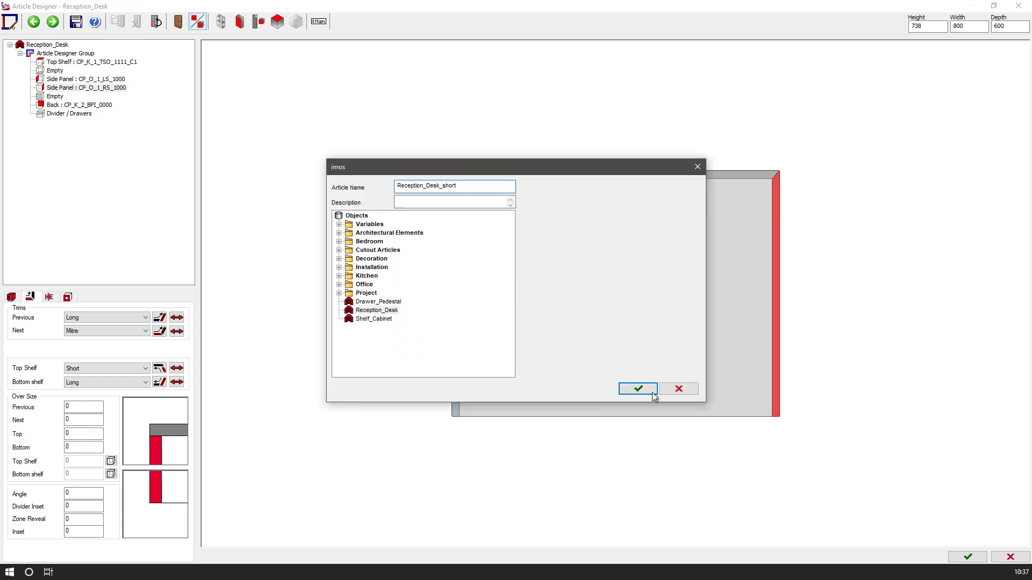
click(651, 392)
Finish editing the article and place the short desk in the open area below the plan outline.
click(968, 556)
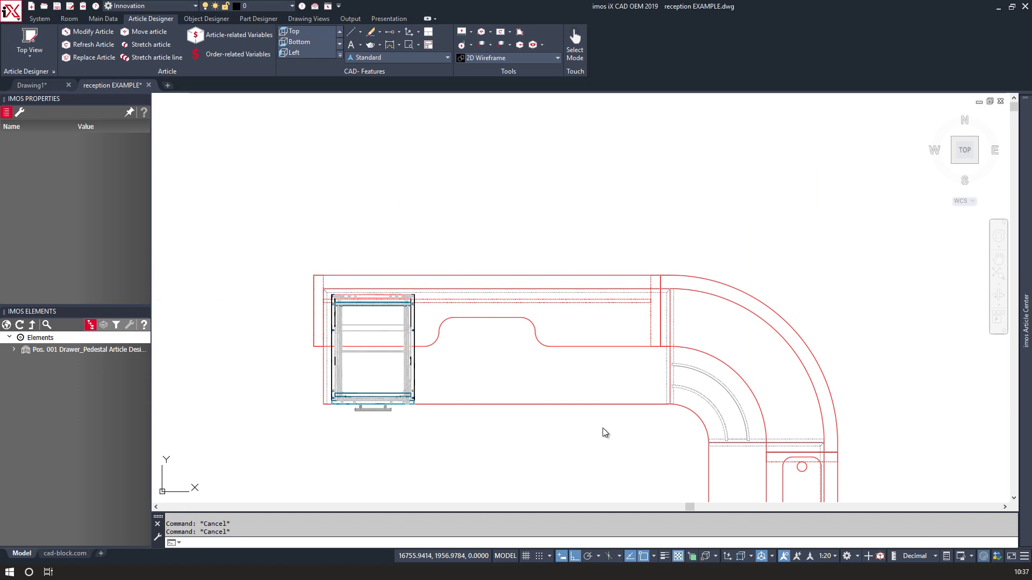
middle_drag(511, 414, 447, 193)
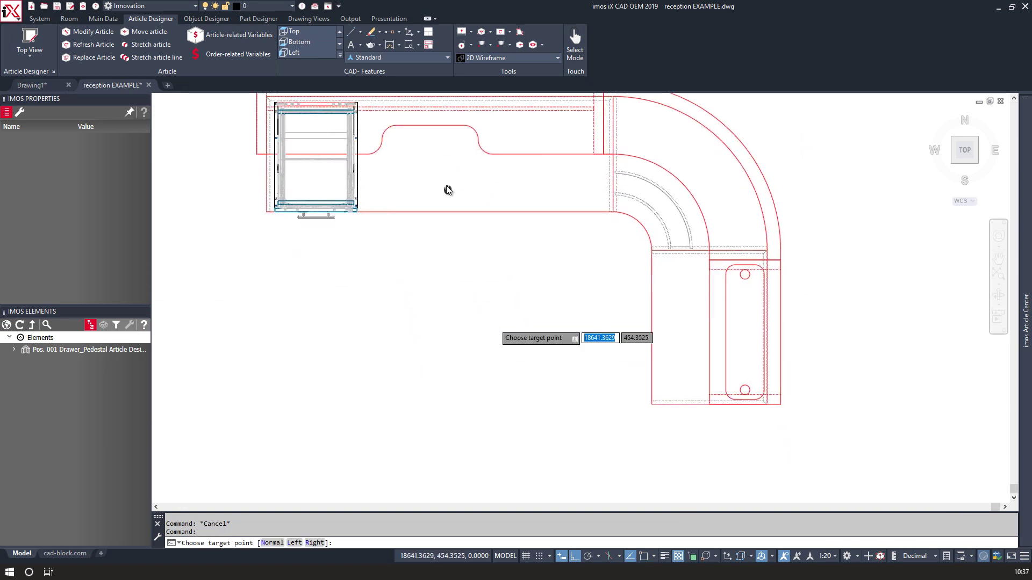
click(439, 325)
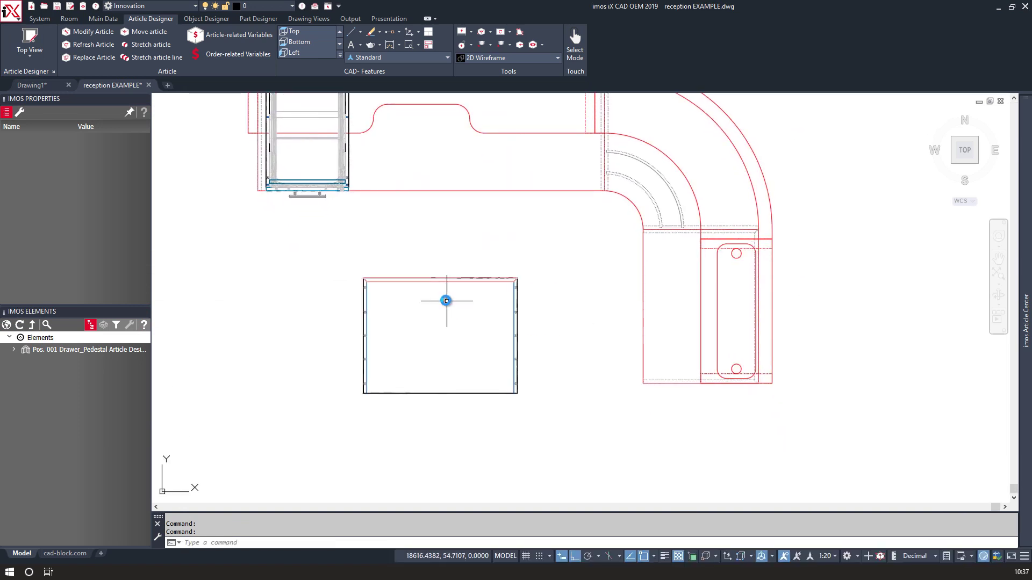
Rotate the short desk 90 degrees clockwise so its back panel faces the outer side of the return.
click(432, 282)
click(416, 260)
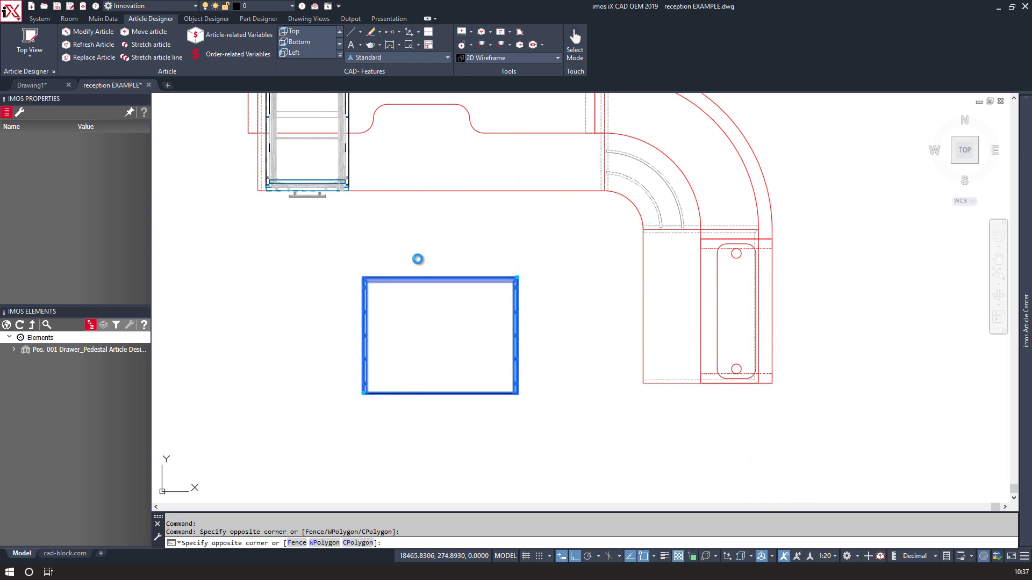
right_click(433, 293)
click(460, 406)
click(457, 340)
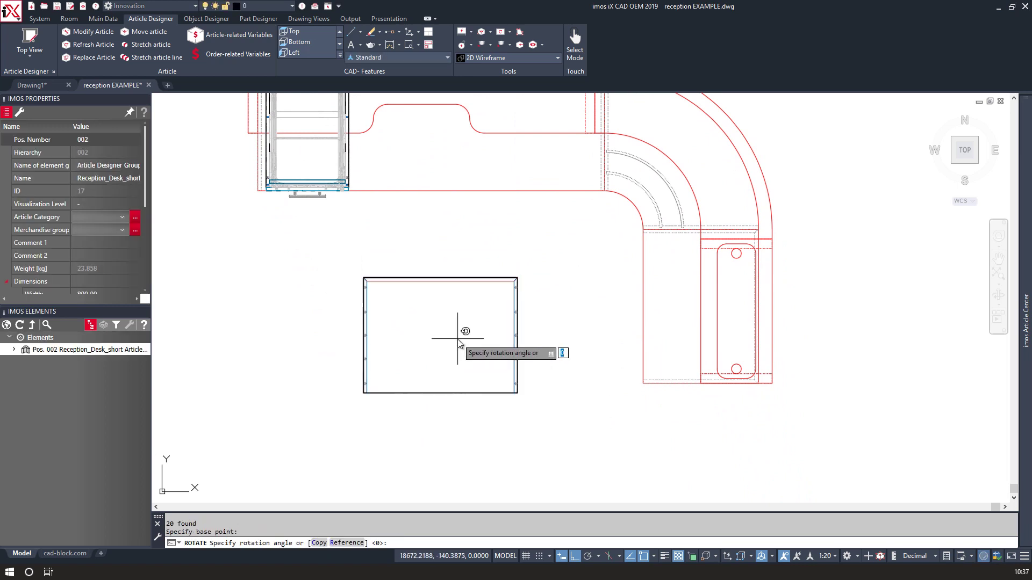
click(458, 372)
Move the rotated short desk by its lower inner corner onto the matching corner of the return desk outline in the plan.
click(433, 417)
click(387, 379)
text(m)
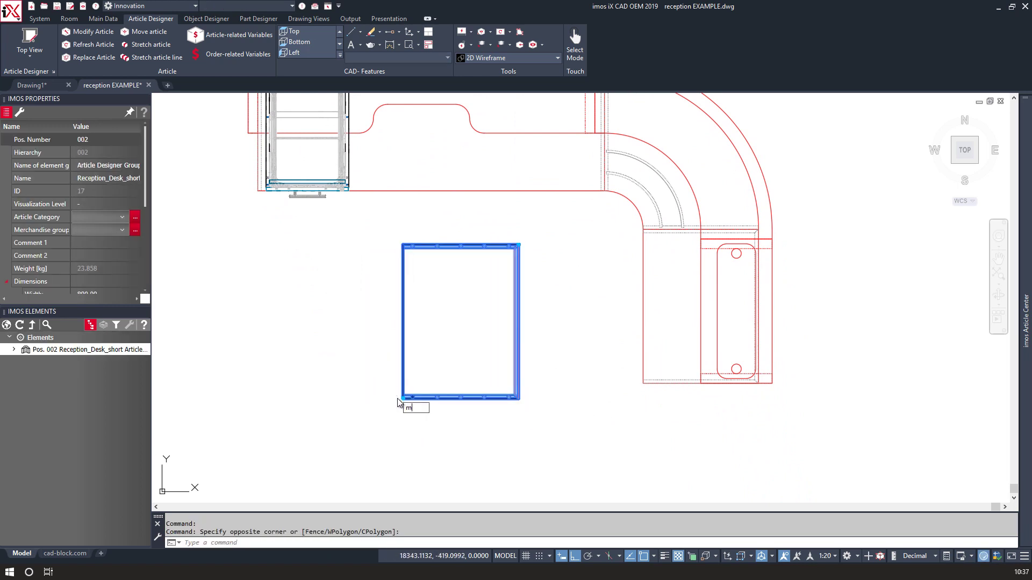
key(Return)
scroll(402, 399, up, 4)
scroll(400, 404, up, 5)
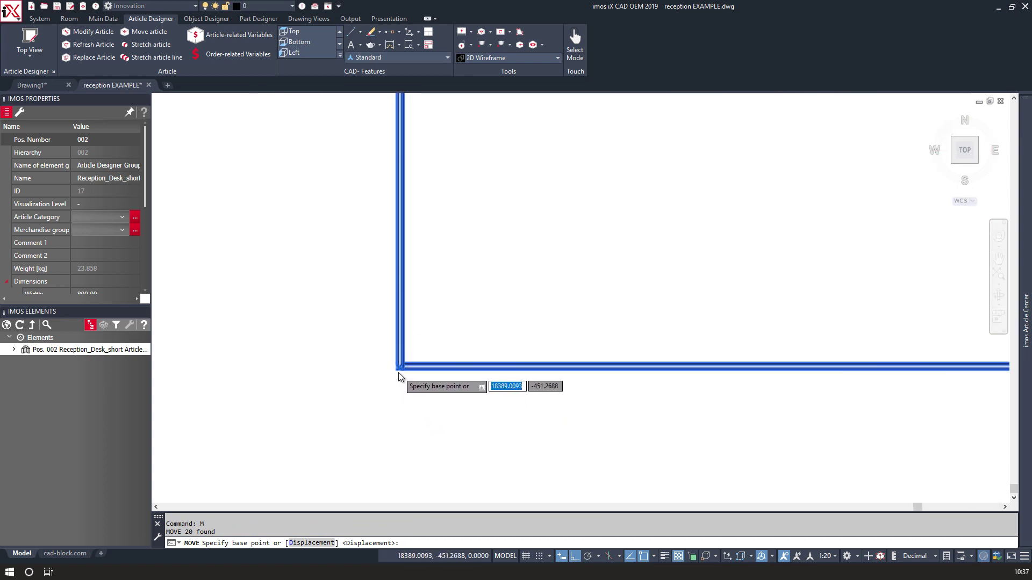
click(377, 360)
scroll(379, 362, down, 8)
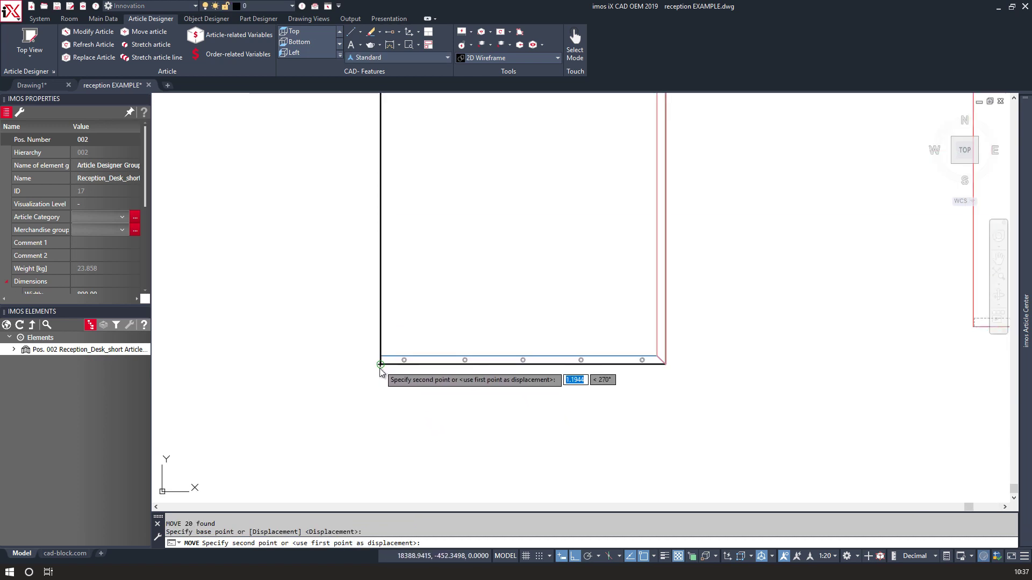
scroll(756, 344, up, 6)
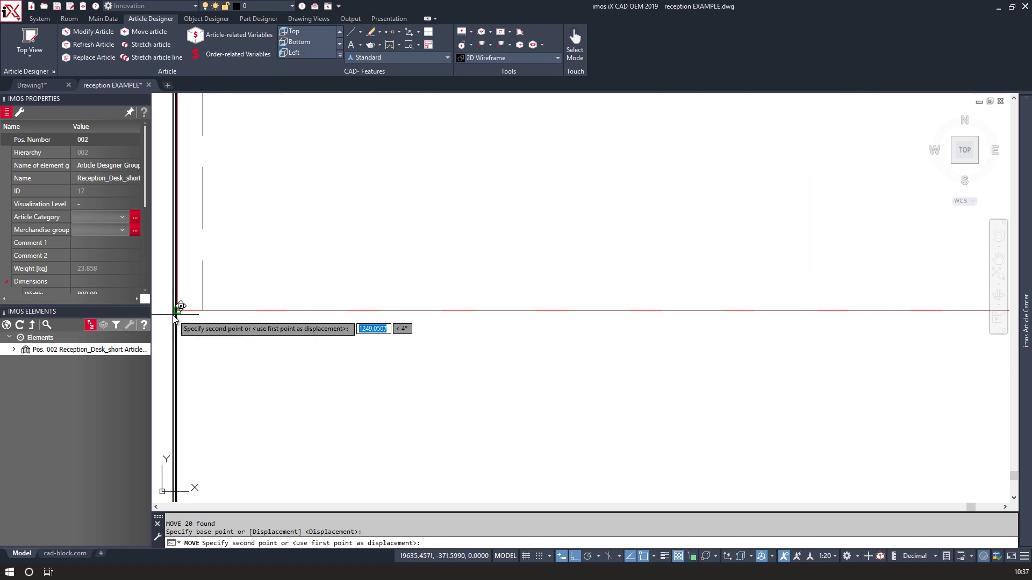
click(175, 312)
scroll(212, 333, down, 8)
middle_drag(265, 332, 517, 531)
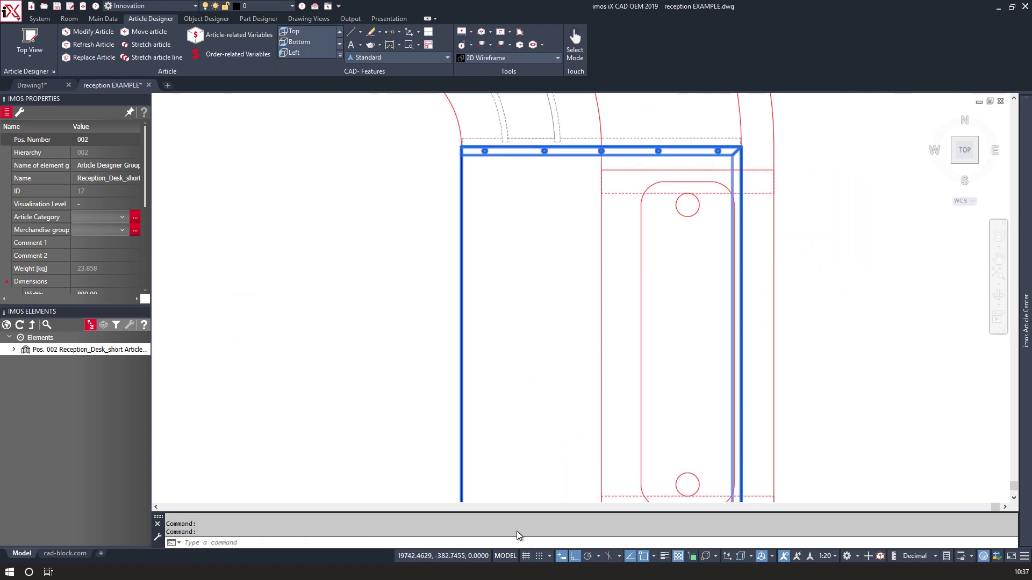
middle_drag(332, 340, 430, 346)
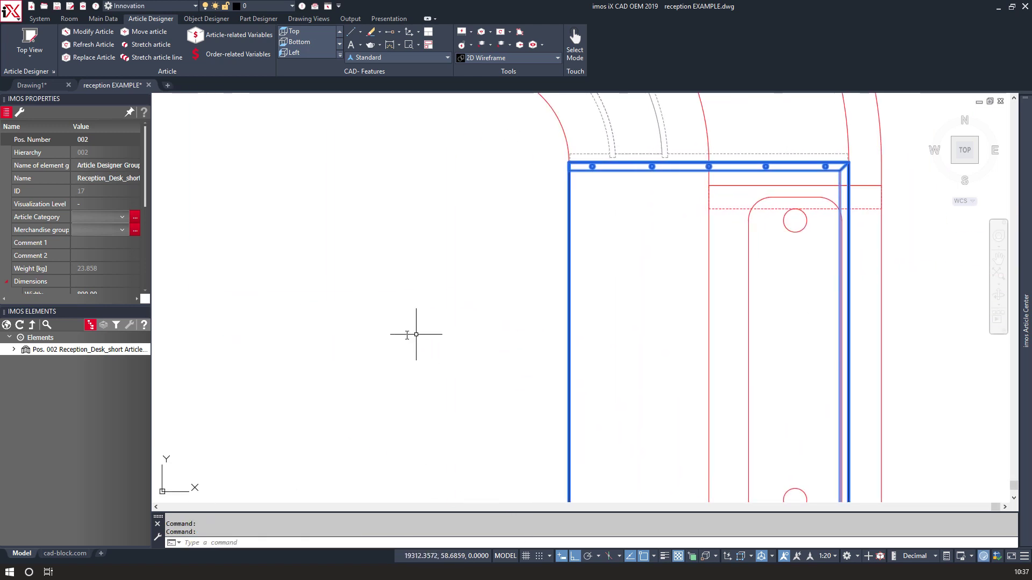
Turn off the display of the connector and drilling symbols on the articles in the drawing.
click(83, 6)
drag(212, 275, 212, 363)
click(428, 422)
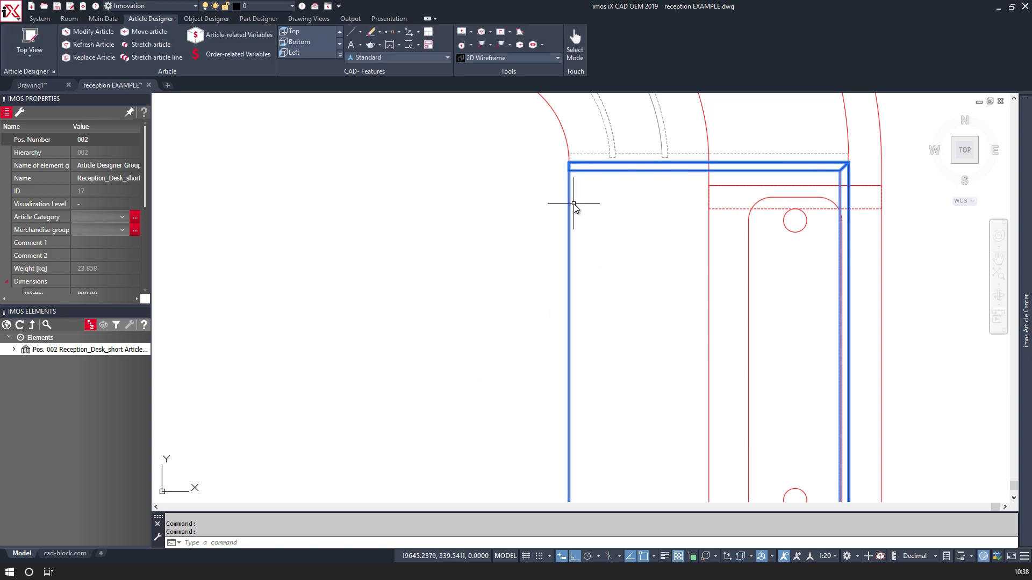
scroll(264, 226, down, 4)
middle_drag(322, 232, 587, 325)
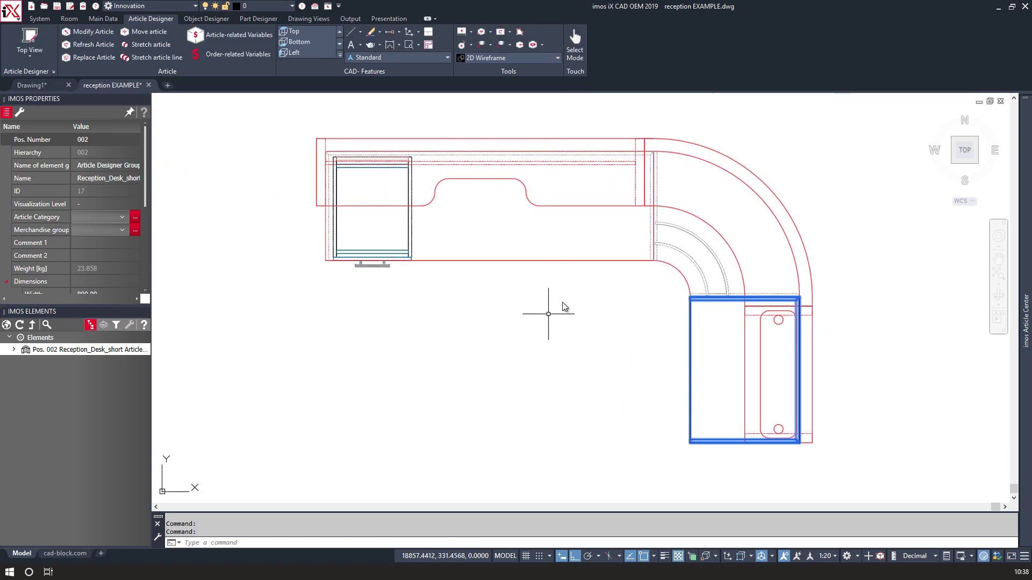
Refresh the article library and insert Reception_Desk in the open area below the long desk outline.
mouse_move(1028, 224)
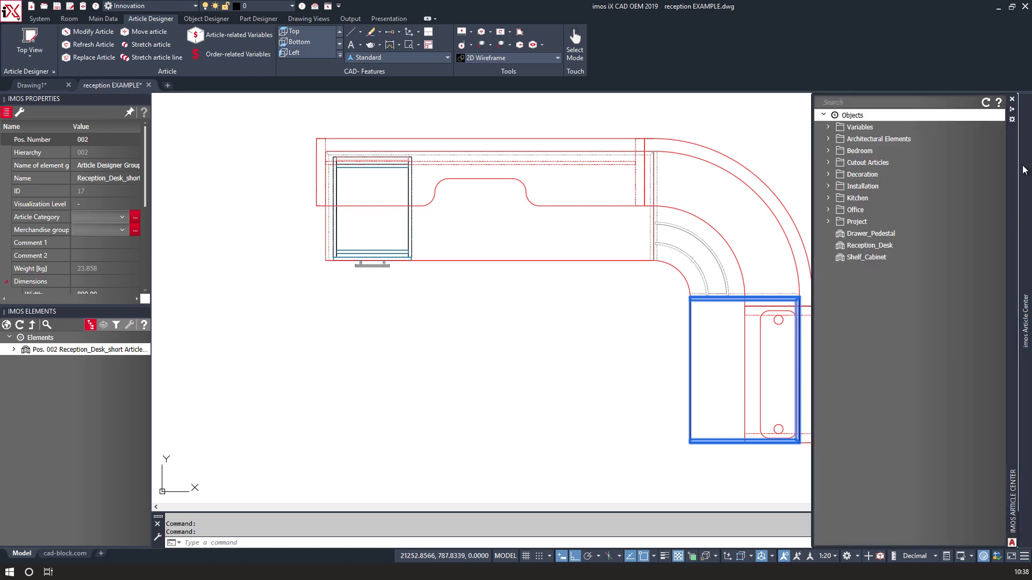
click(985, 103)
drag(894, 245, 399, 361)
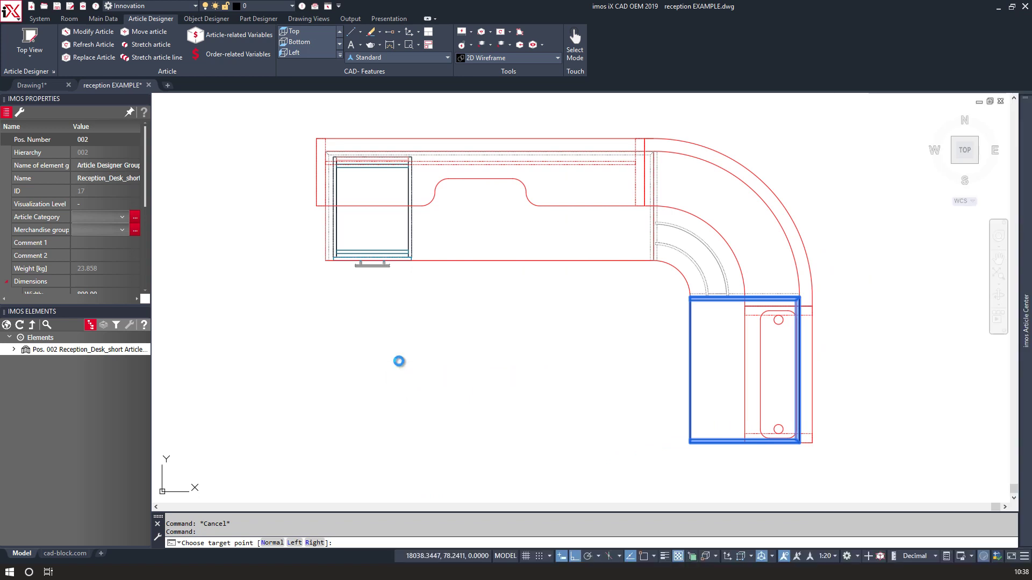
Move the Reception_Desk article by its front outer corner onto the matching corner of the long desk outline.
click(258, 438)
click(212, 401)
text(m)
key(Return)
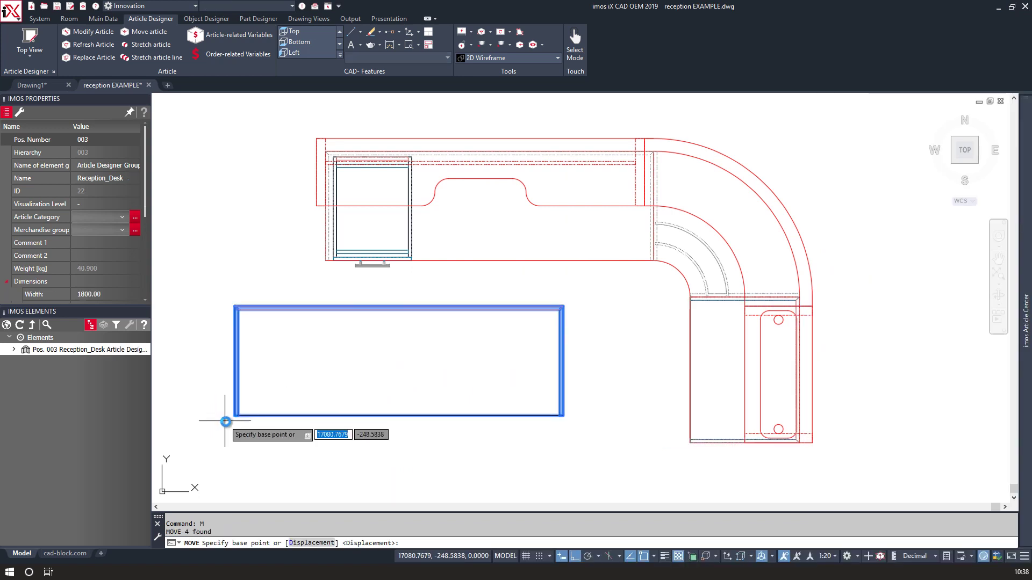
scroll(226, 421, up, 5)
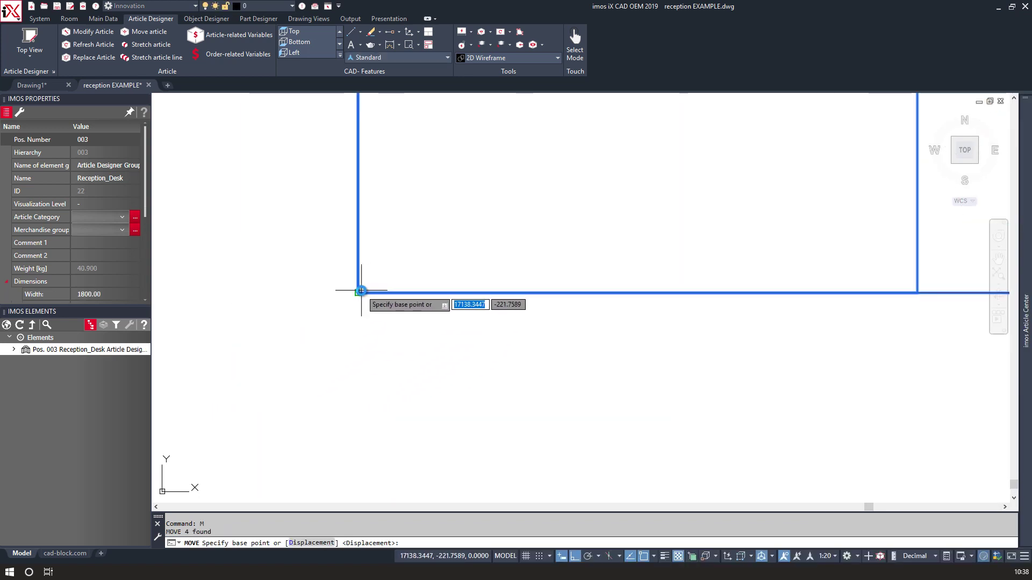
click(361, 291)
scroll(361, 293, up, 2)
scroll(396, 233, down, 5)
scroll(394, 239, up, 5)
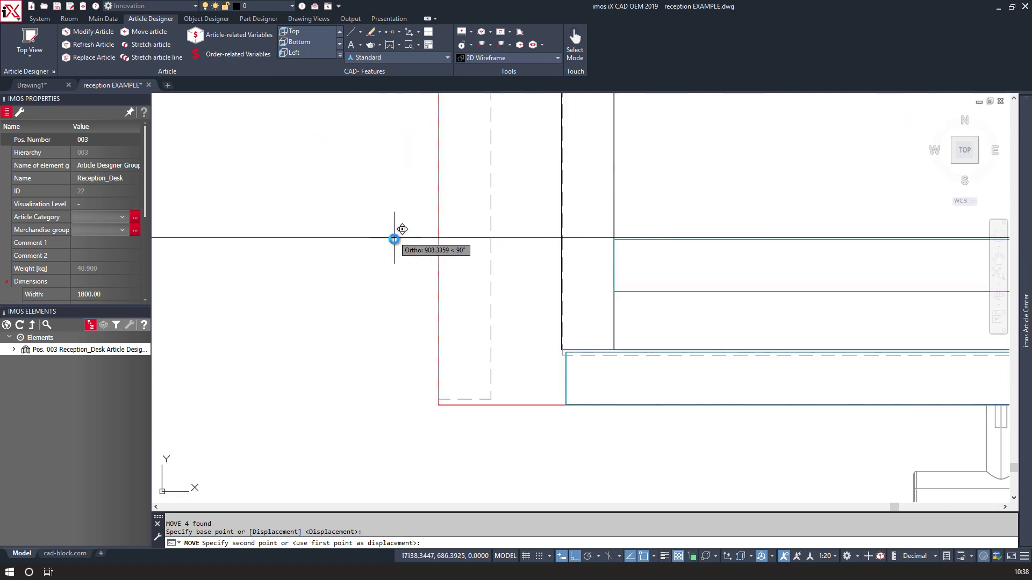
click(451, 414)
scroll(451, 414, down, 3)
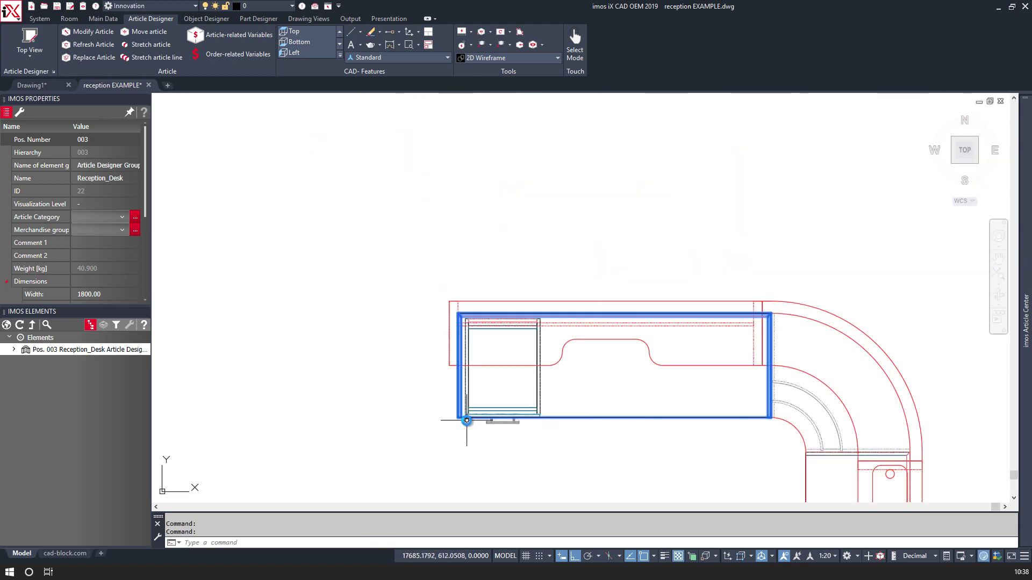
middle_drag(466, 421, 385, 367)
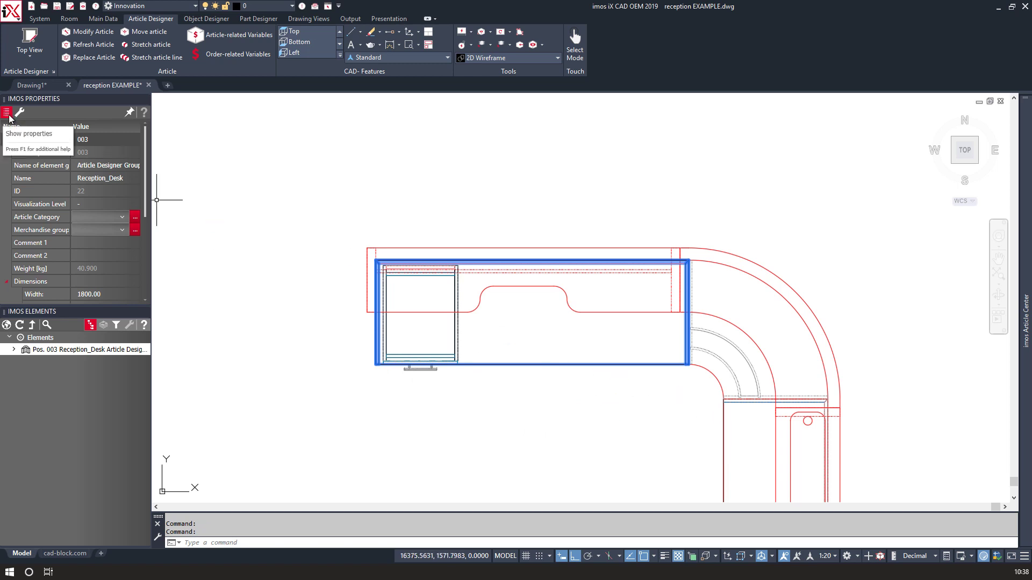
Refresh the element list and examine the dimensions and insertion points of the drawer pedestal, short desk and long desk.
click(7, 326)
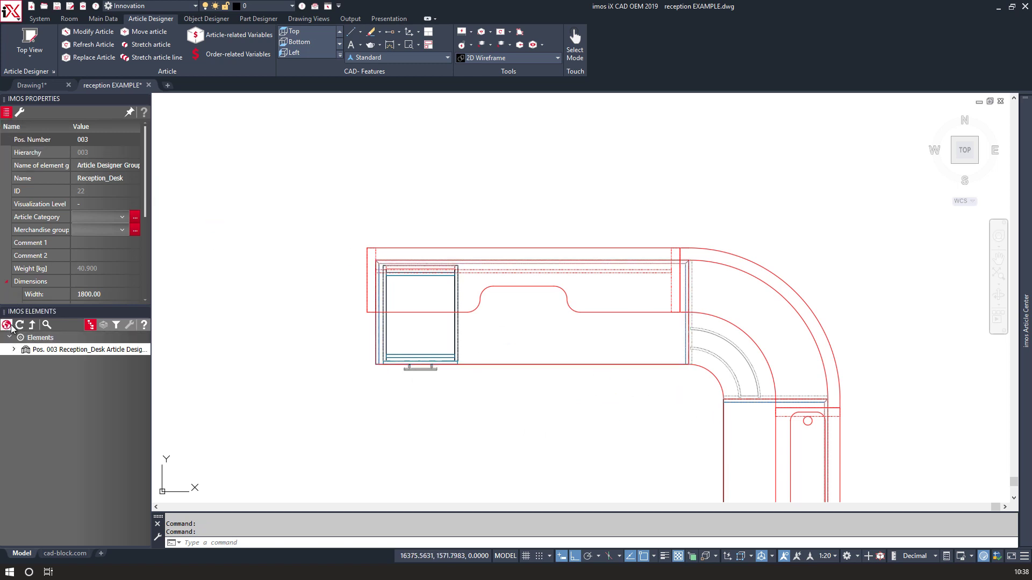
click(53, 350)
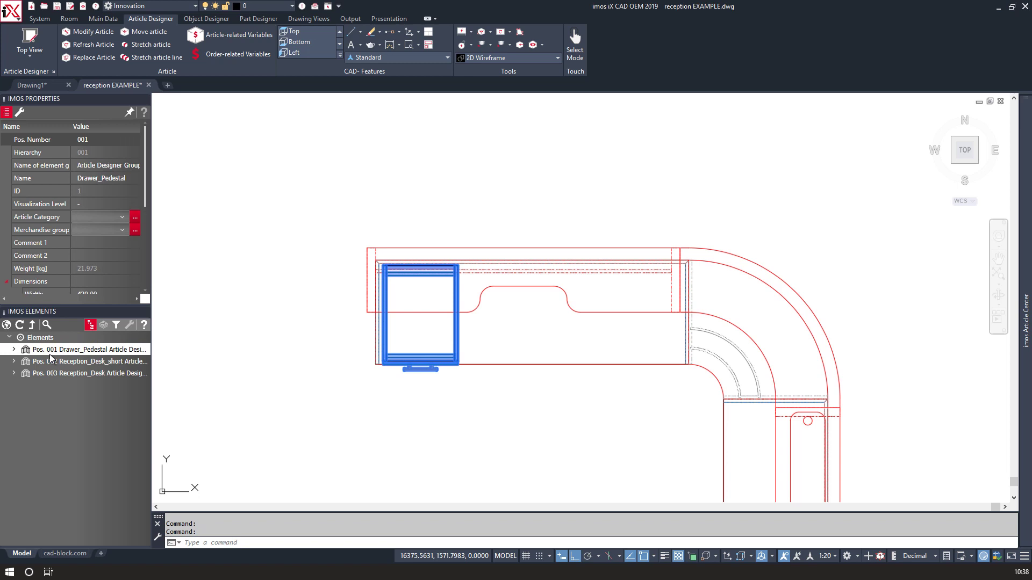
scroll(80, 269, down, 3)
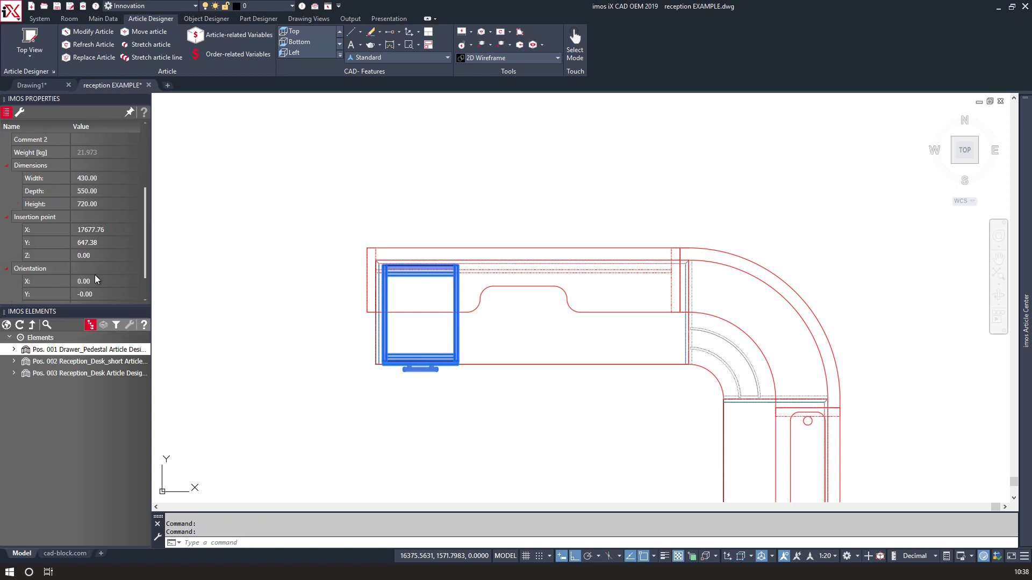
click(76, 361)
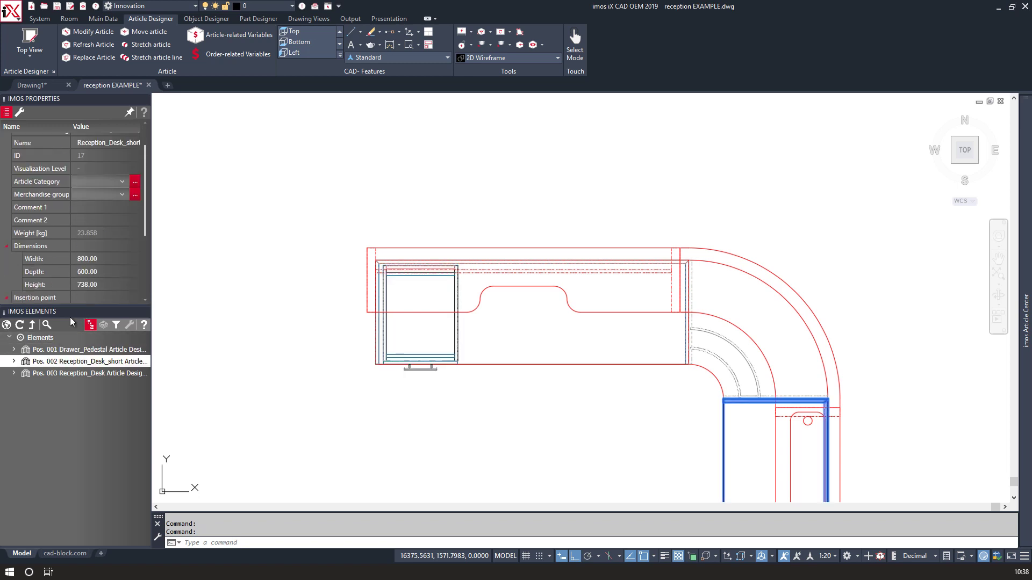
scroll(79, 272, down, 2)
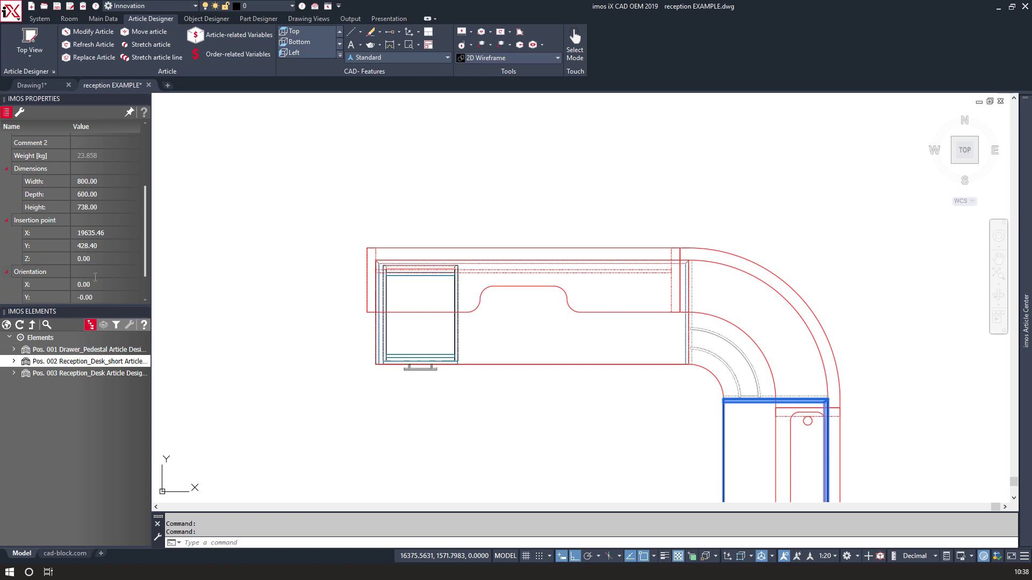
click(67, 373)
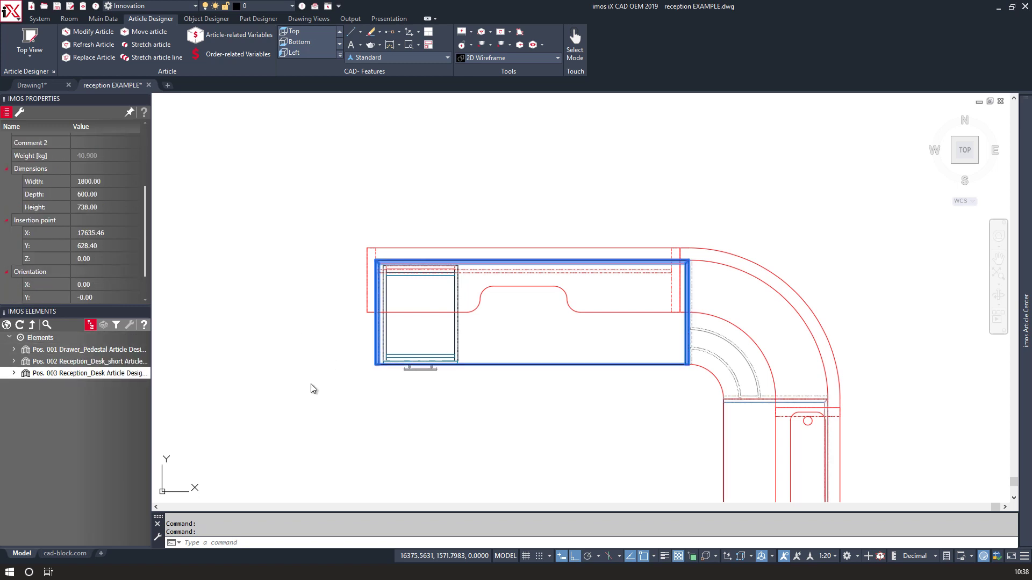
click(358, 453)
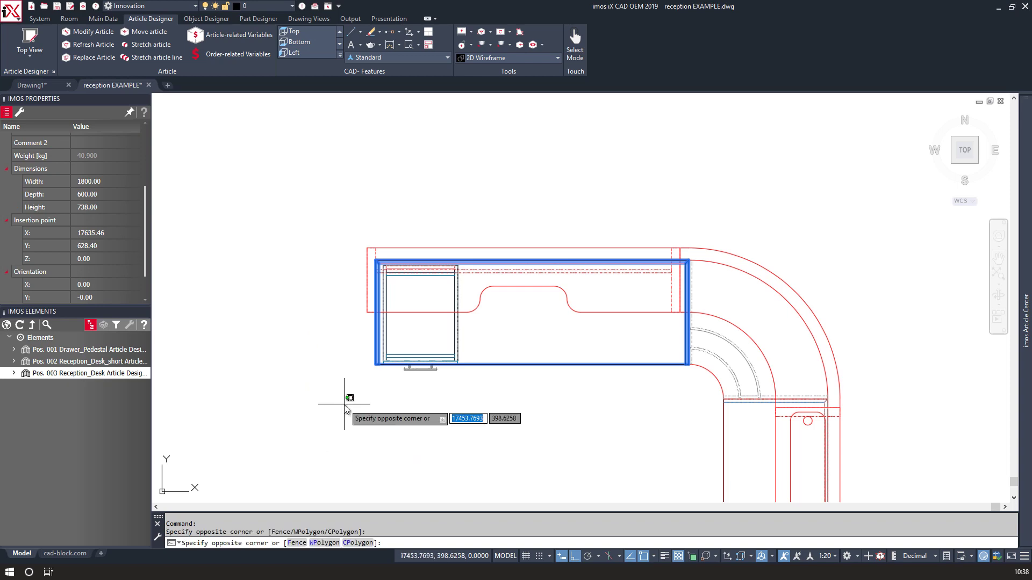
key(Escape)
key(Escape)
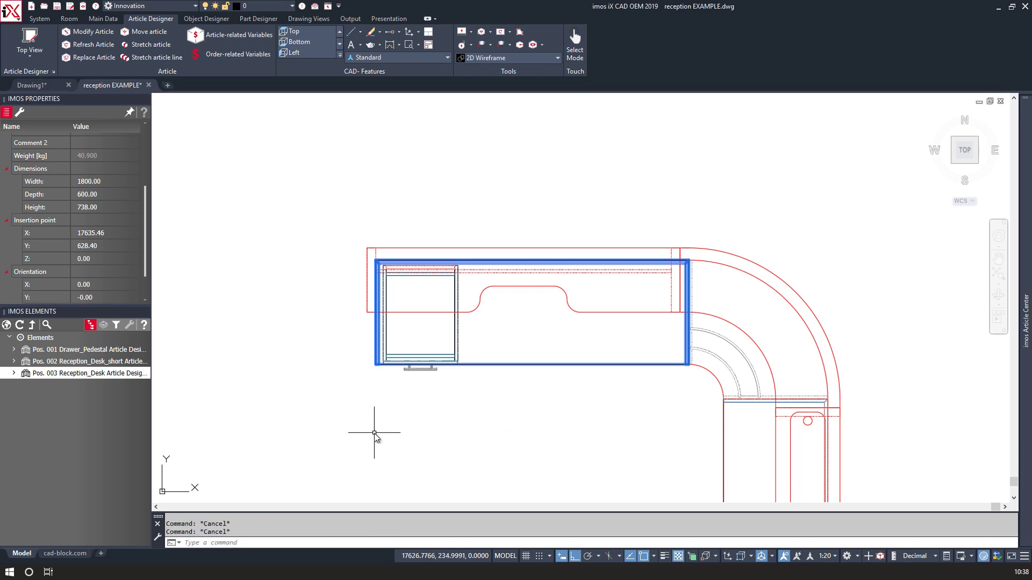
In a 3D view, move the drawer pedestal by its lower front corner to the inner front corner of the long desk's side panel.
shift+middle_drag(433, 430, 459, 389)
shift+middle_drag(392, 302, 390, 307)
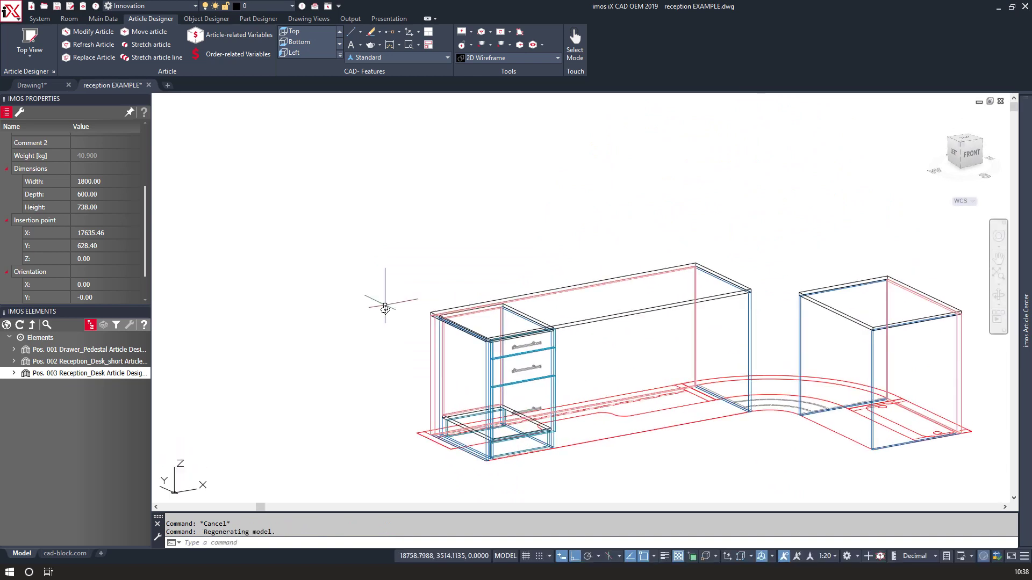
scroll(478, 434, up, 5)
scroll(479, 434, up, 6)
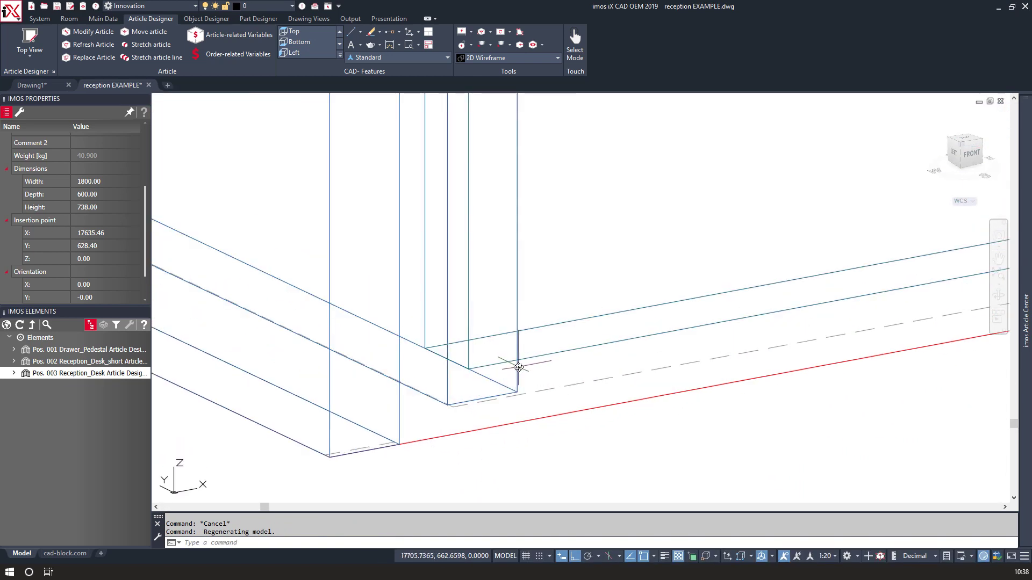
click(516, 365)
text(m)
key(Return)
click(450, 404)
scroll(437, 418, up, 3)
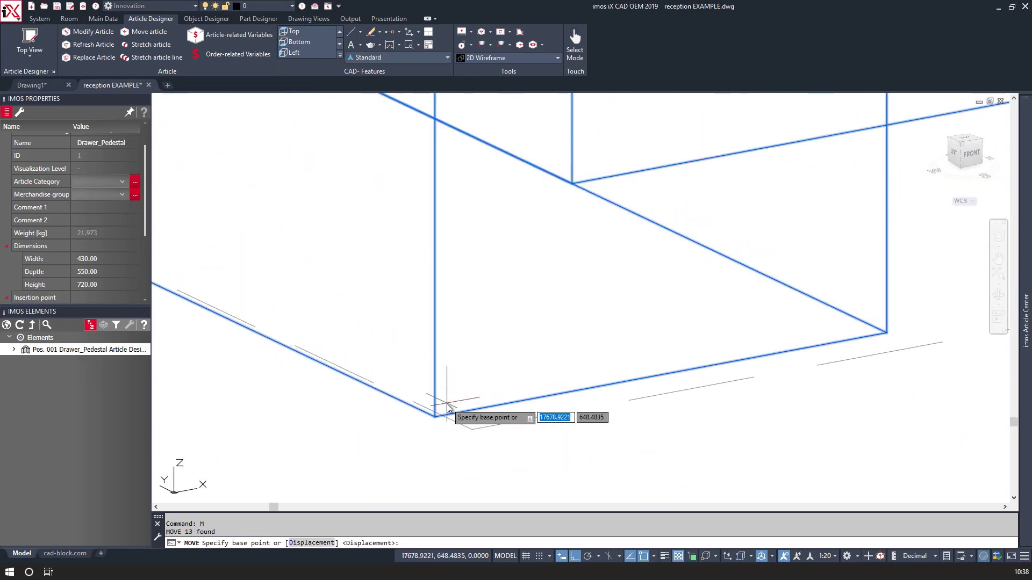
scroll(433, 427, down, 2)
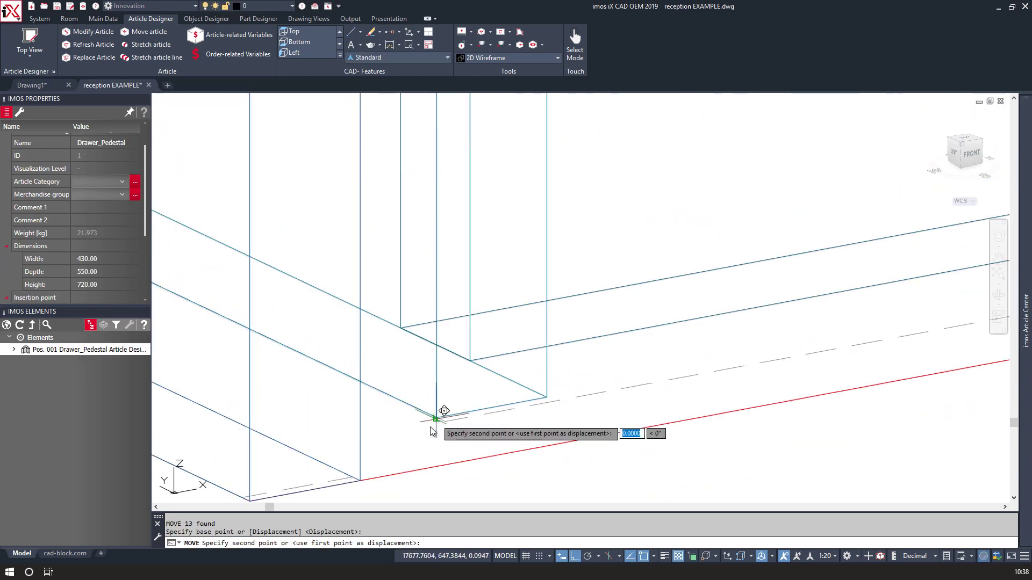
click(365, 481)
scroll(464, 449, down, 3)
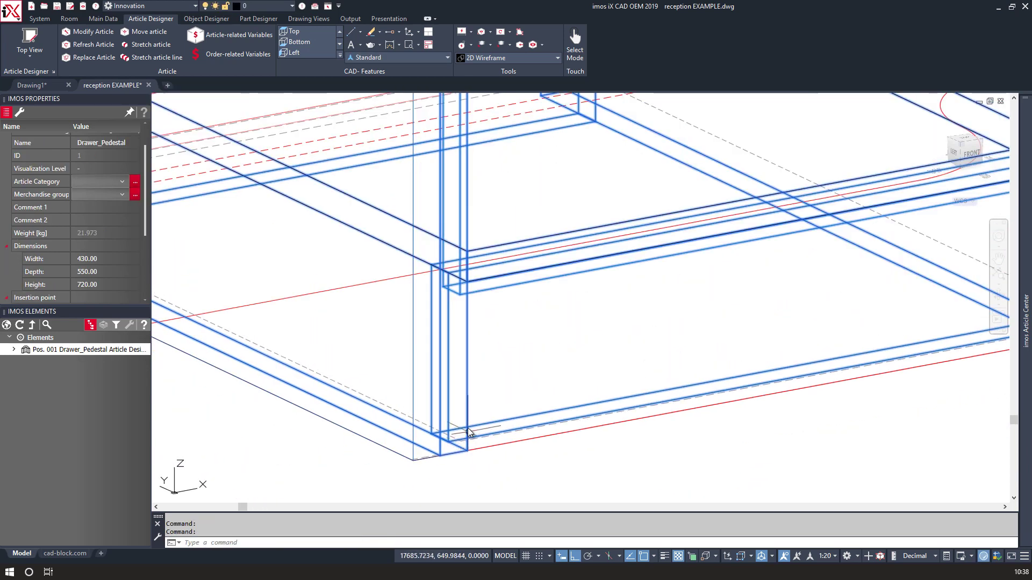
Move the drawer pedestal straight back from the long desk's front edge, along the desk's depth.
text(m)
key(Return)
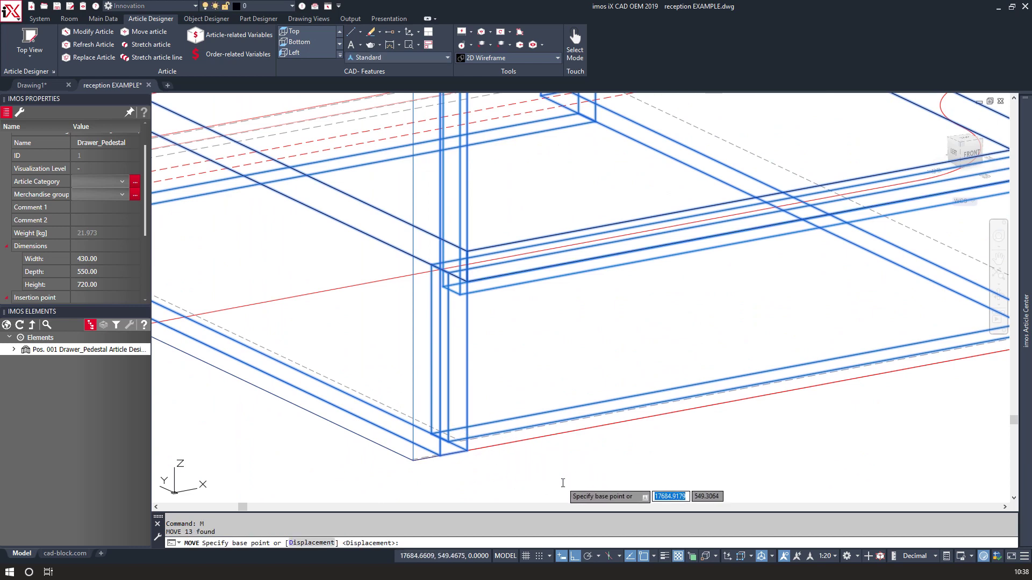
click(556, 483)
text(2)
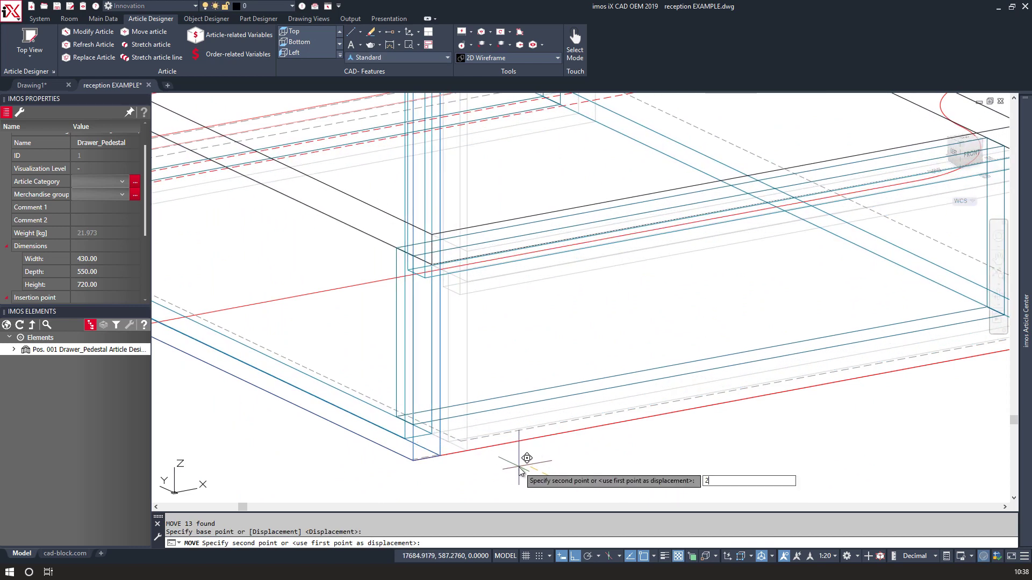
key(Return)
Move the drawer pedestal by its lower rear corner onto the inner rear corner of the long desk's side panel.
scroll(720, 468, up, 3)
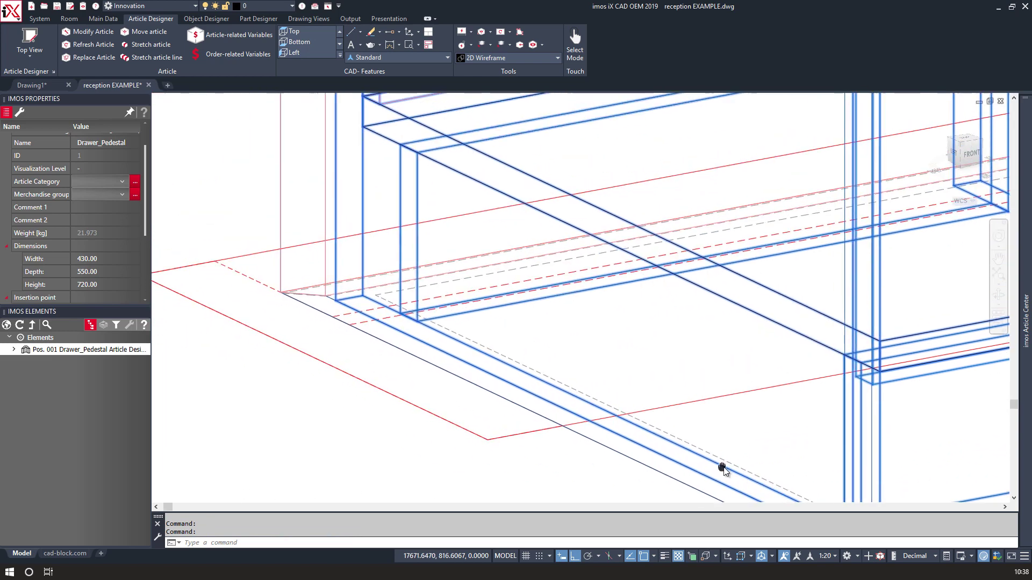
scroll(347, 290, up, 2)
scroll(348, 290, up, 3)
text(m)
key(Return)
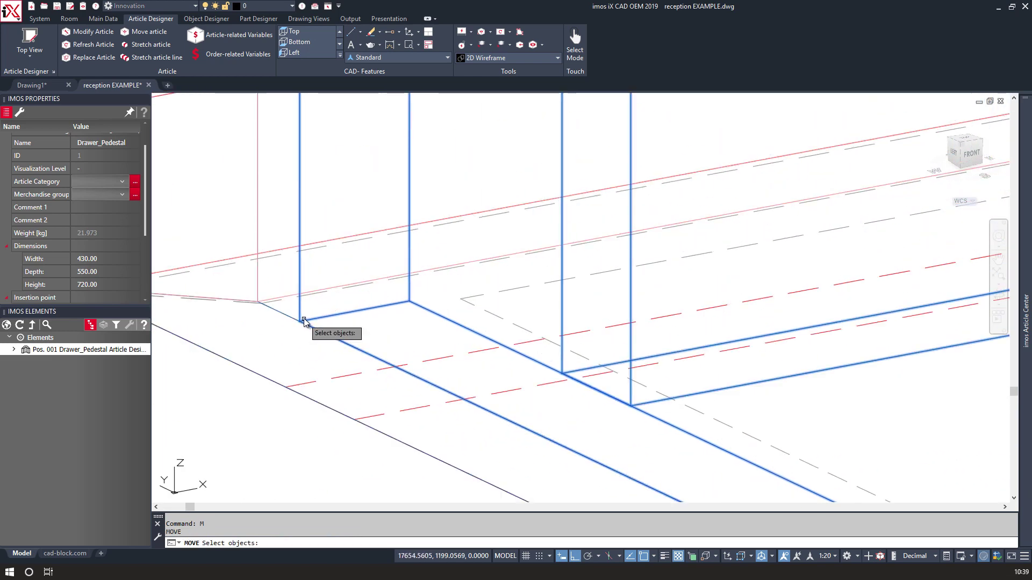
click(303, 323)
click(301, 321)
key(Return)
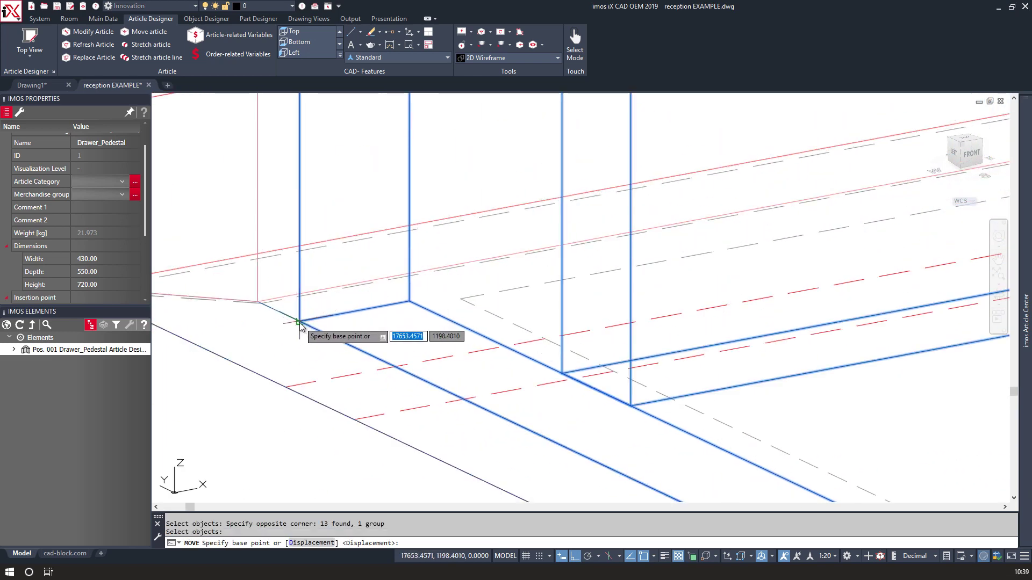
click(299, 320)
scroll(242, 318, up, 3)
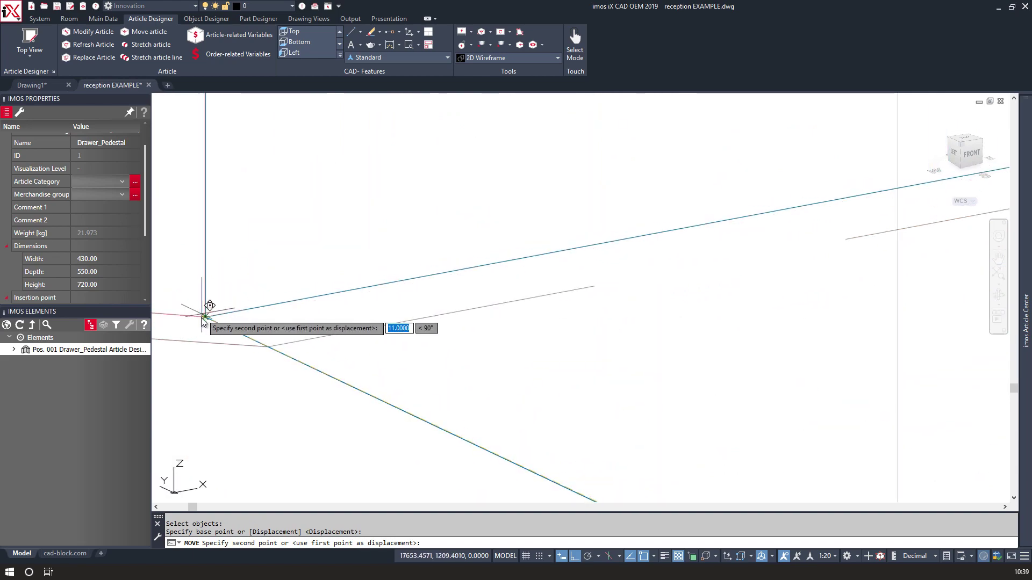
scroll(236, 327, down, 5)
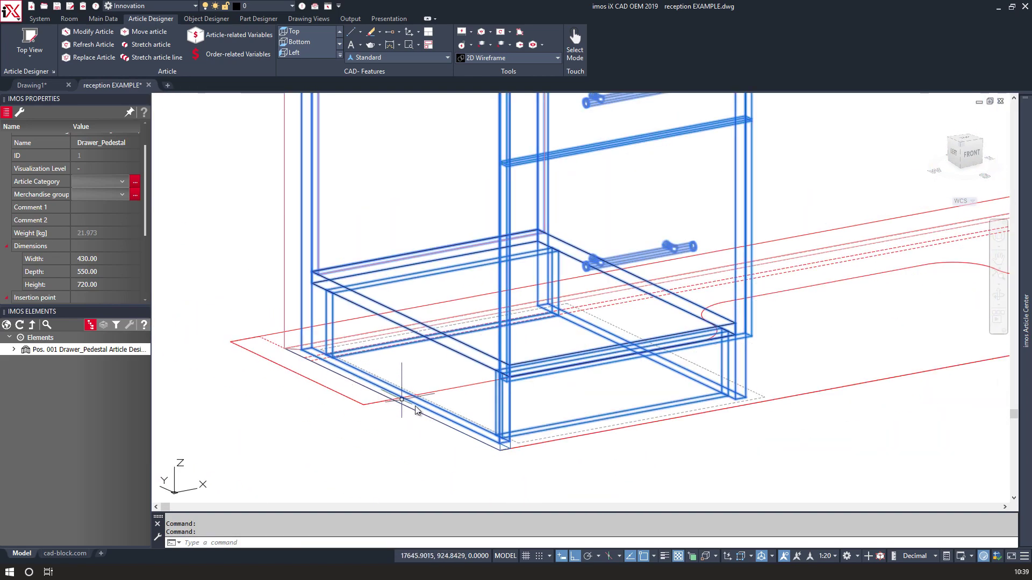
click(465, 433)
Inspect the placed pedestal in a 3D overview of both desks and in a top view of the long desk.
shift+middle_drag(539, 467, 484, 453)
scroll(527, 468, down, 4)
shift+middle_drag(295, 362, 778, 193)
click(965, 139)
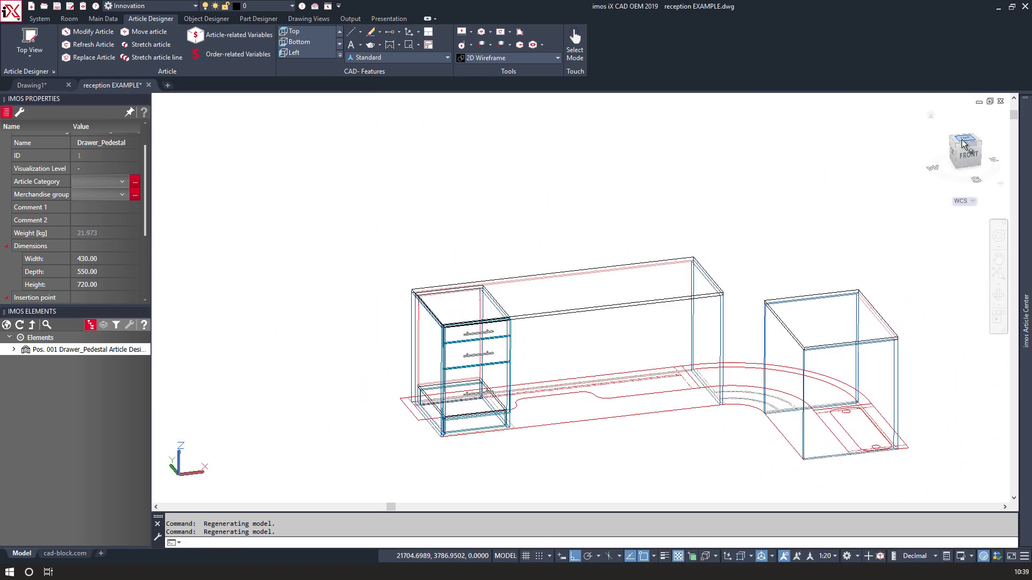
scroll(557, 191, up, 2)
scroll(399, 187, up, 3)
middle_drag(399, 187, 453, 192)
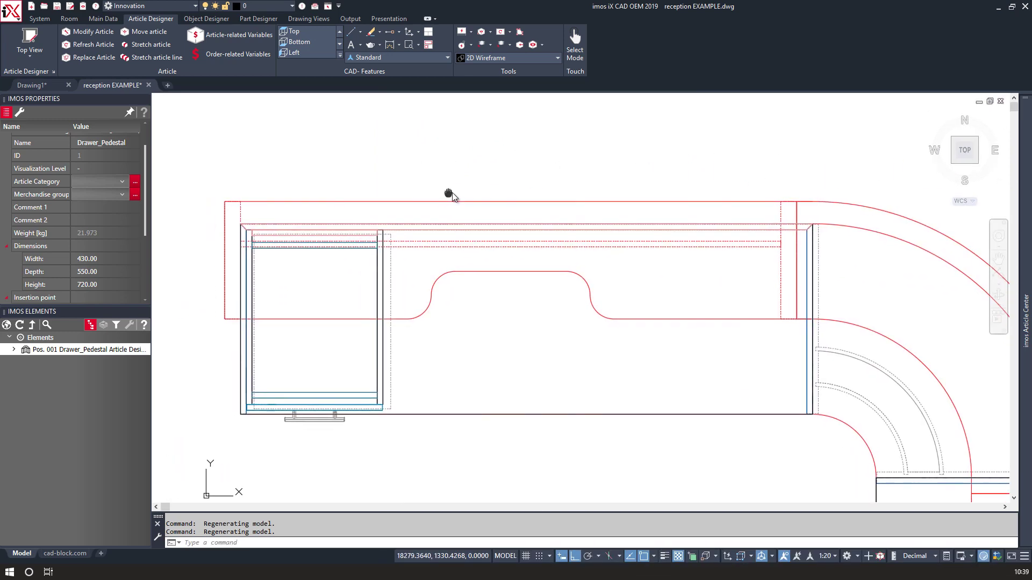
scroll(453, 192, down, 2)
scroll(452, 192, up, 2)
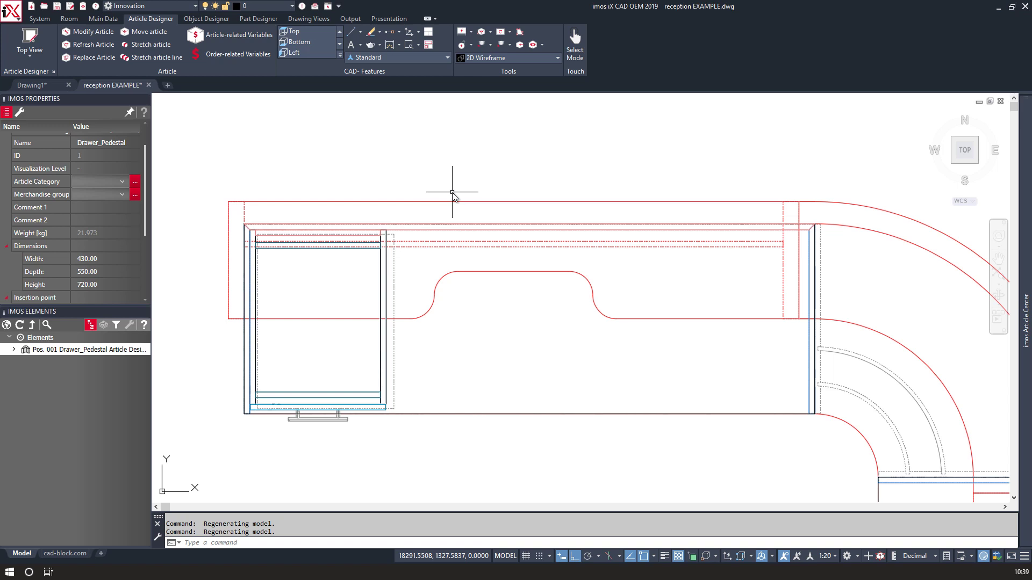
Dimension the depth of the red counter outline at the pedestal end of the long desk.
click(392, 44)
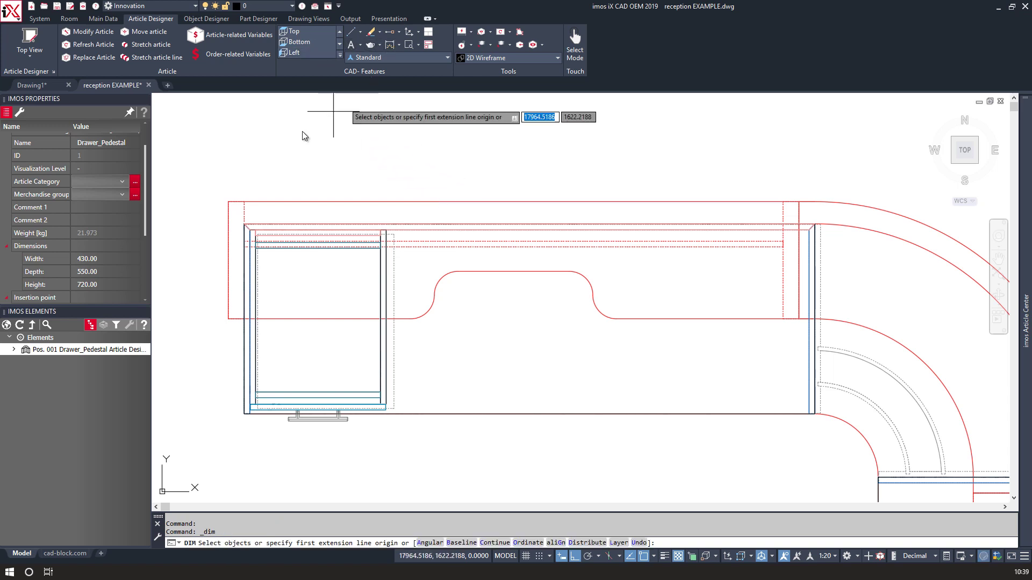
click(228, 202)
click(228, 319)
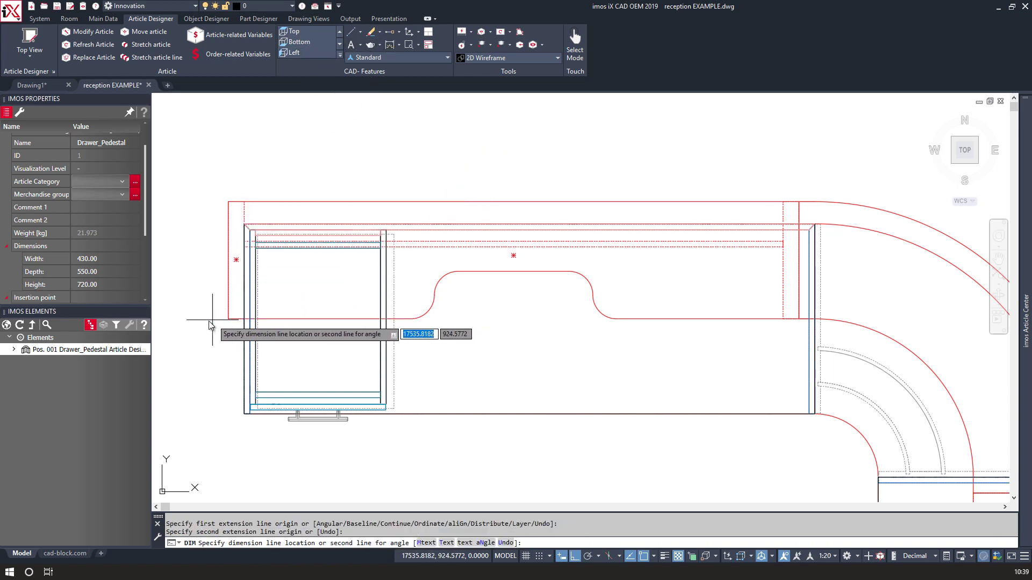
click(178, 293)
Dimension the length of the counter outline's straight section along its rear edge and end the dimensioning.
scroll(231, 254, down, 2)
middle_drag(274, 245, 379, 254)
scroll(343, 231, up, 4)
click(328, 235)
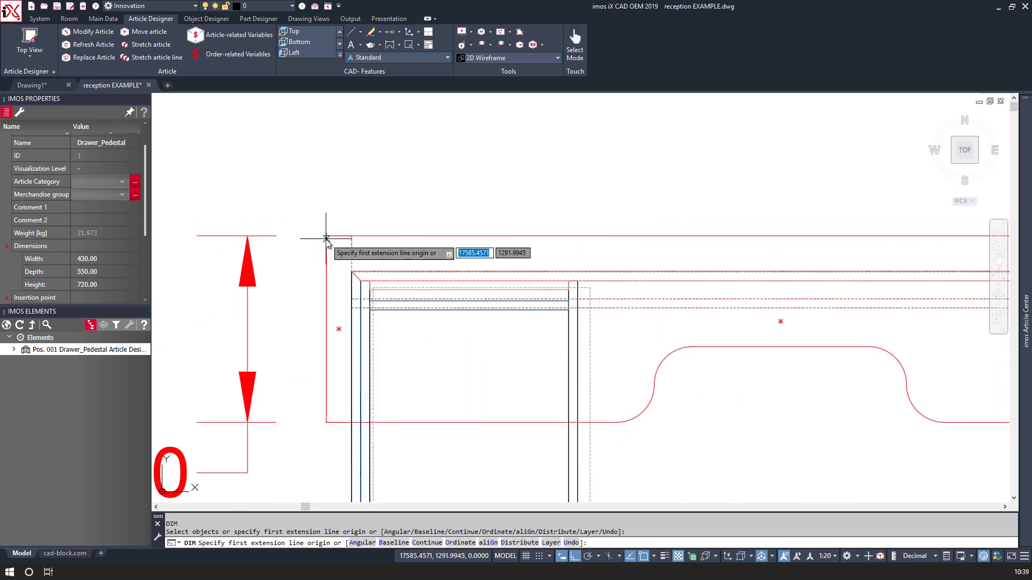
scroll(357, 218, down, 2)
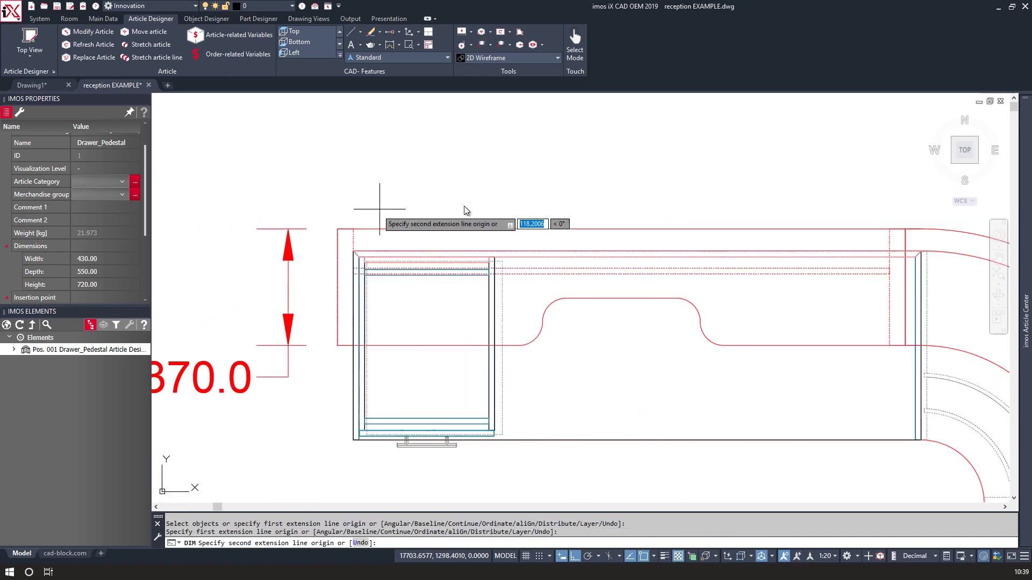
click(906, 230)
click(664, 164)
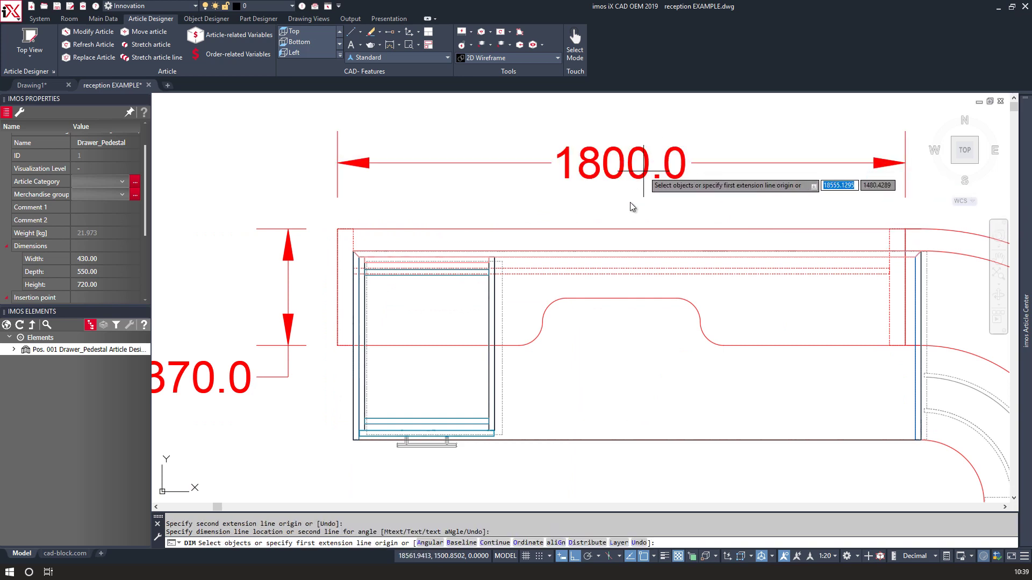
key(Return)
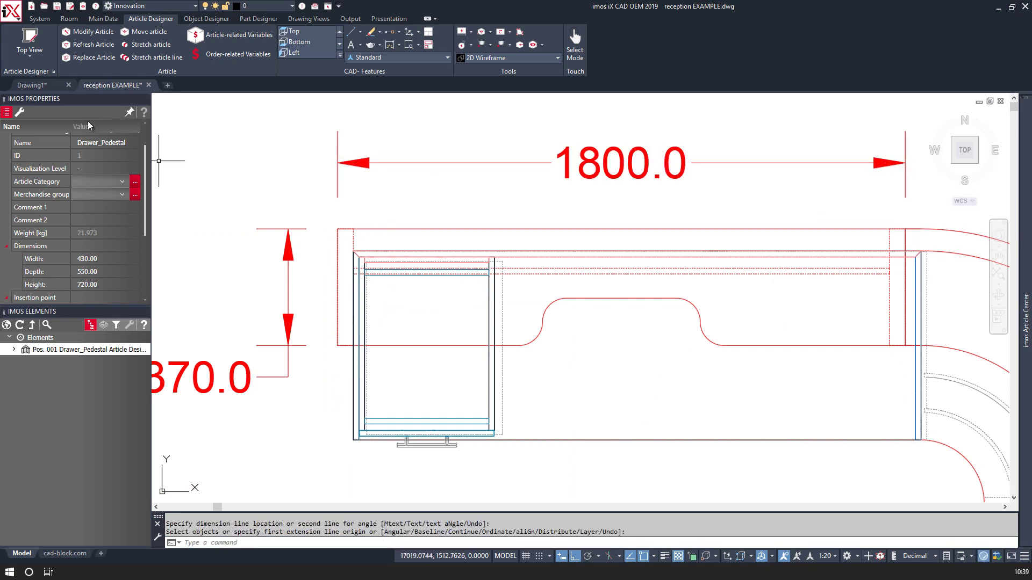
Start a new Article Designer article with height 1500, width 1700 and depth 370.
click(42, 42)
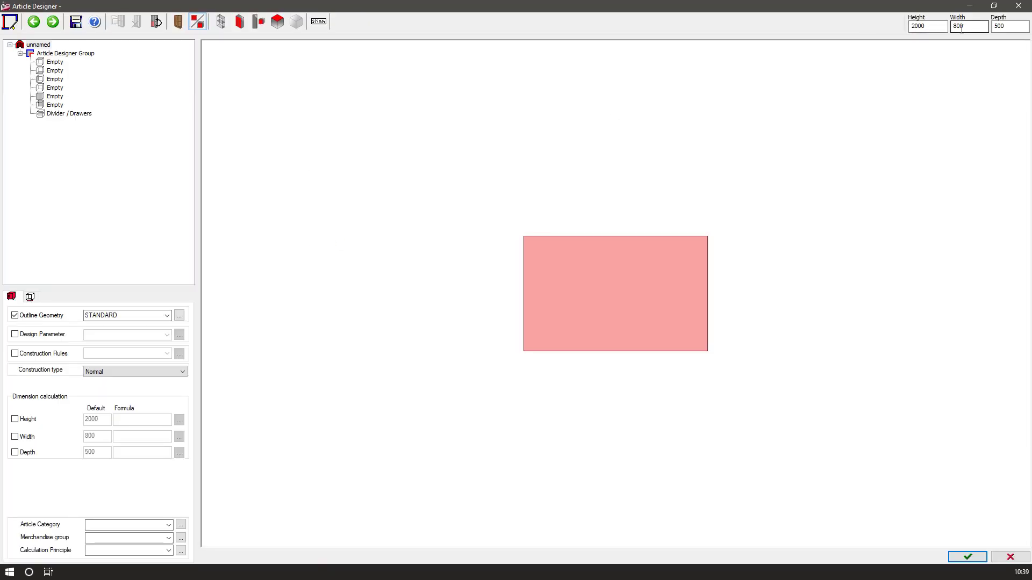
drag(925, 26, 913, 27)
text(1500)
double_click(955, 25)
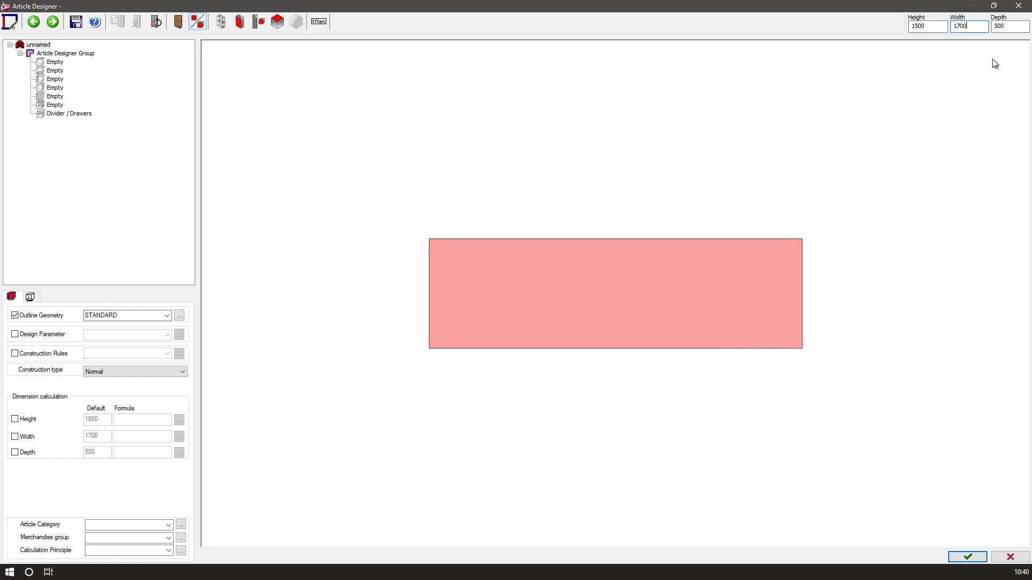
drag(1012, 29, 992, 34)
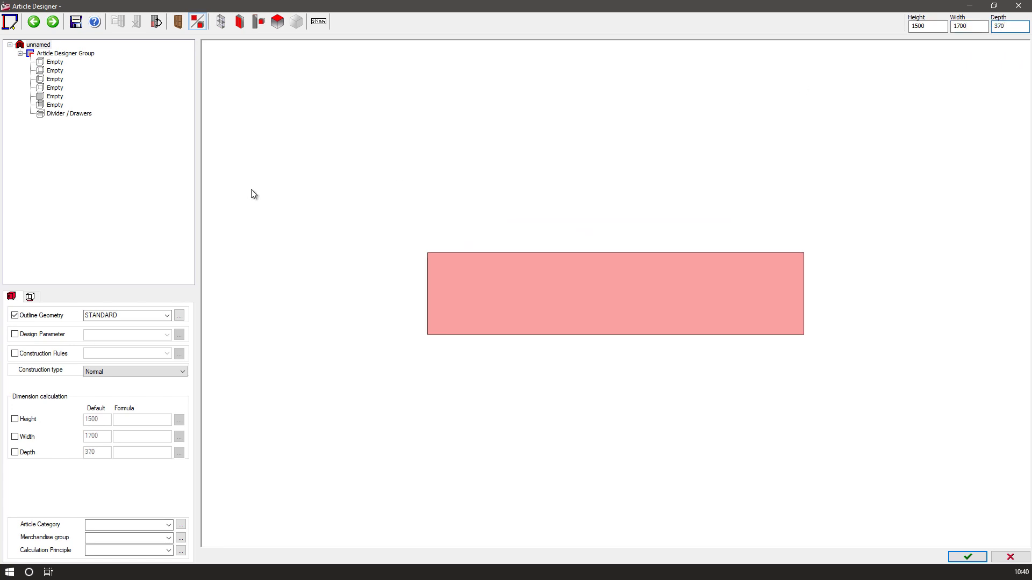
Add a top shelf and the left and right side panels to the new article using their default parts.
click(60, 62)
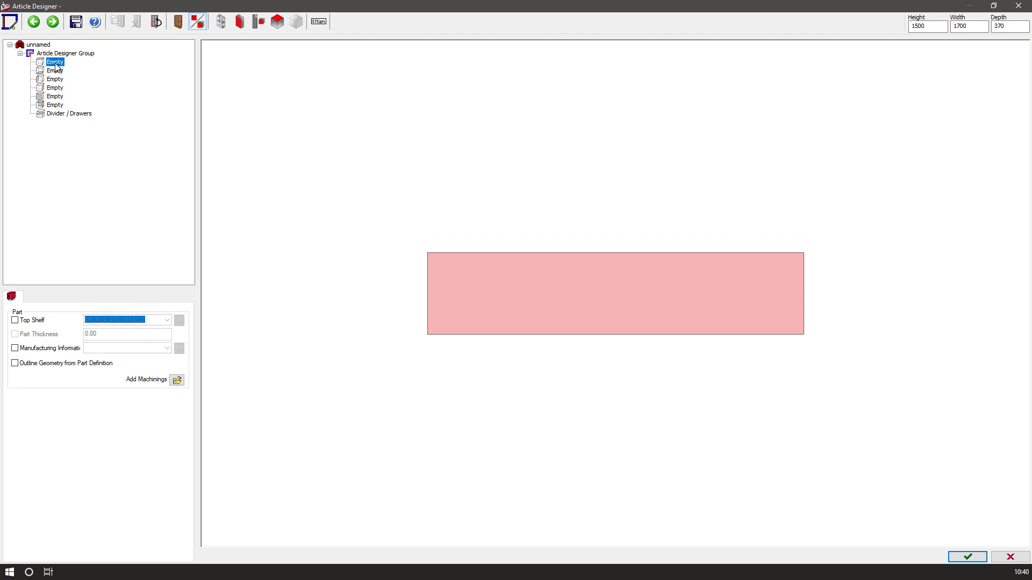
double_click(56, 64)
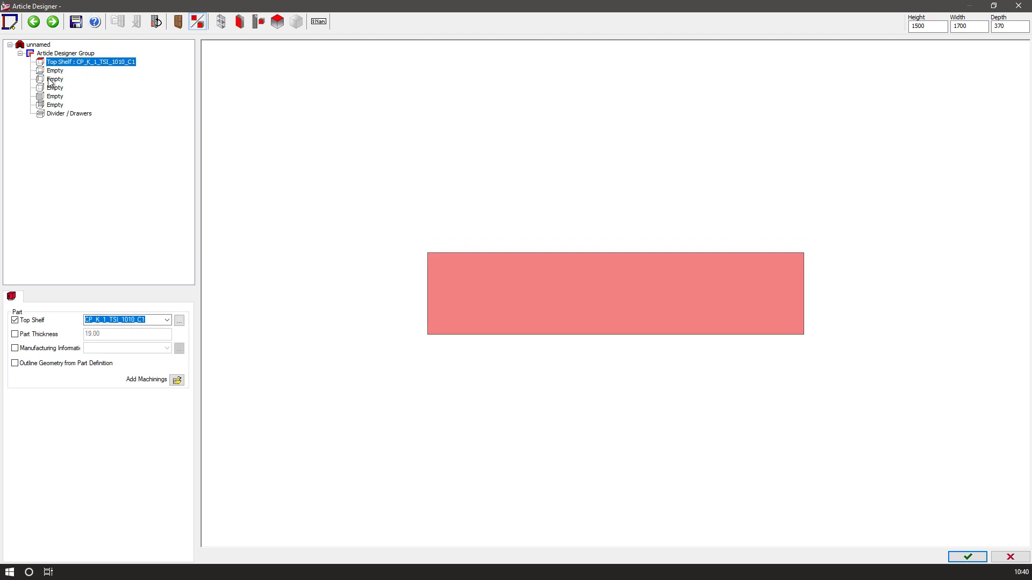
double_click(53, 80)
double_click(54, 88)
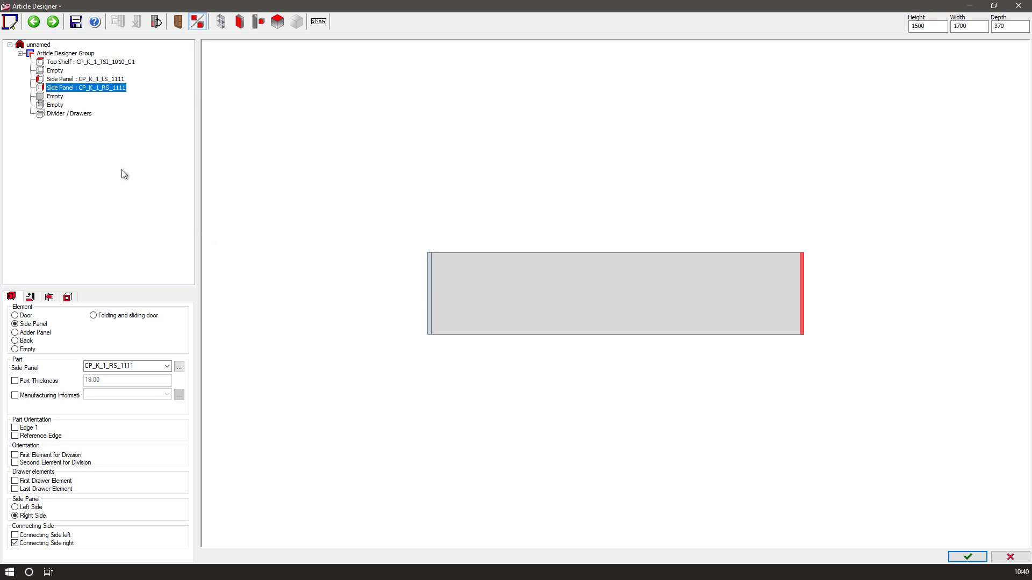
Set the top shelf's part to CP_K_1_TSO_1111_C1 and review both side panels.
click(62, 63)
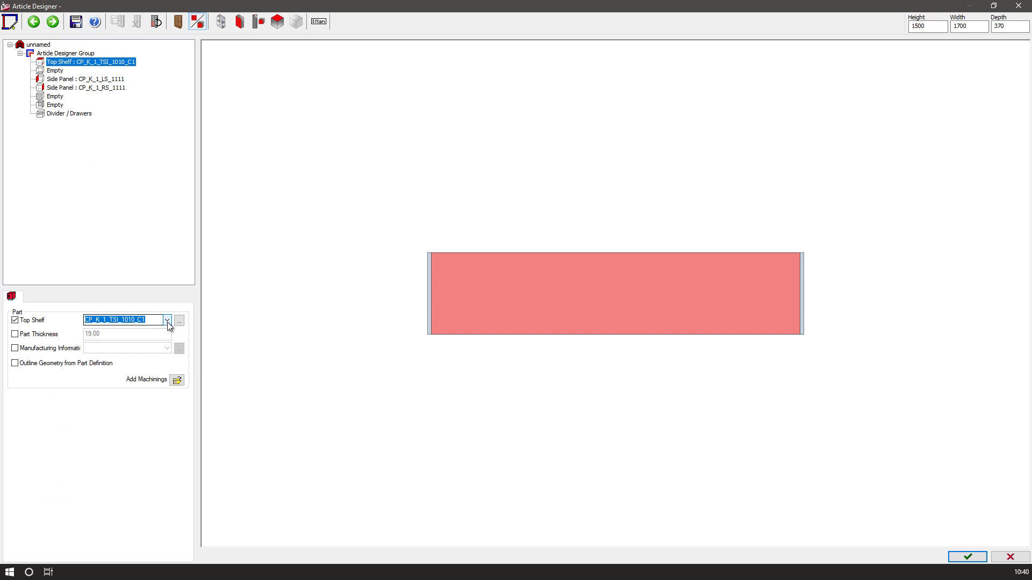
click(167, 321)
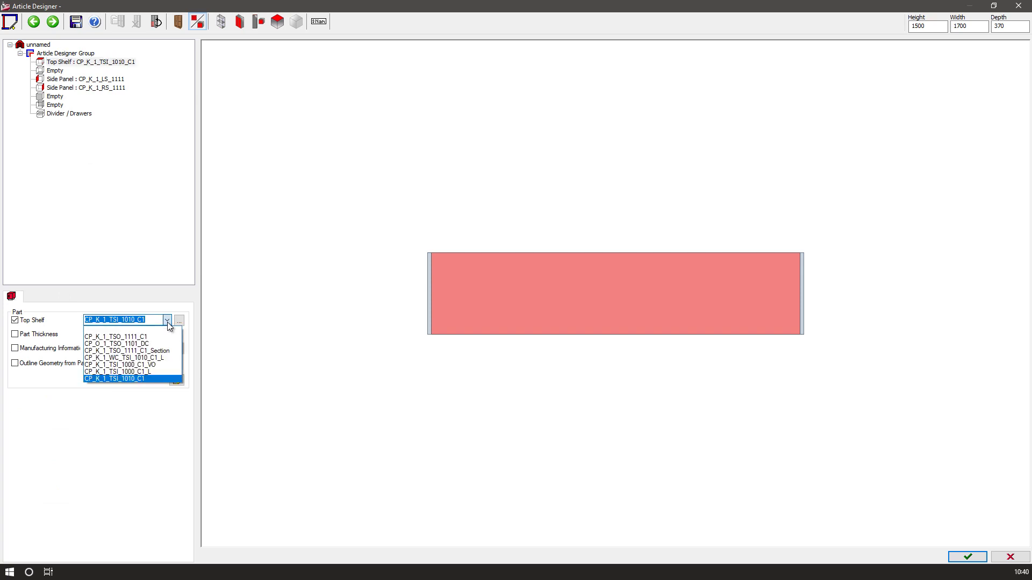
click(159, 337)
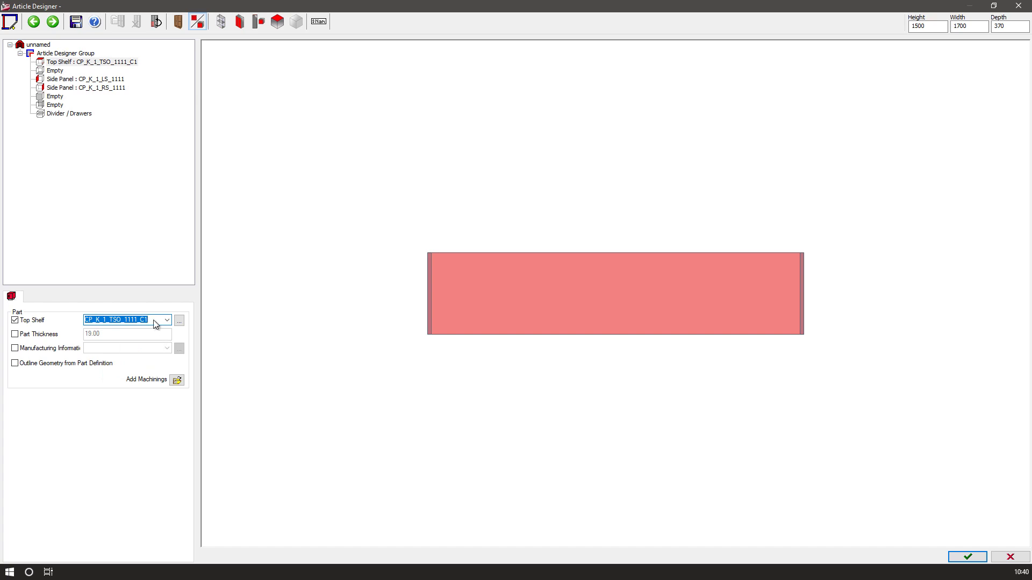
click(67, 80)
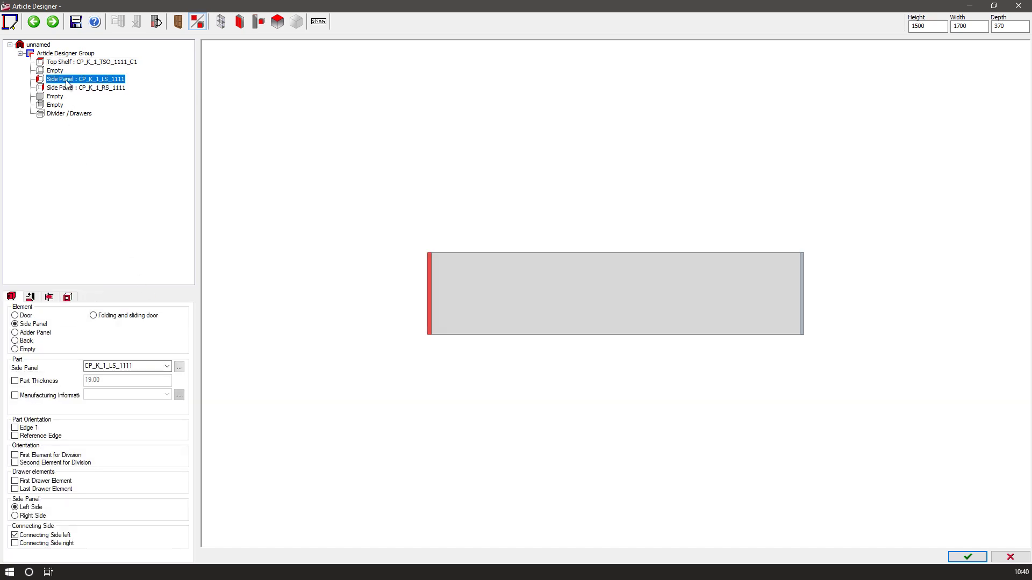
click(69, 89)
click(68, 81)
Divide the article's interior horizontally with a virtual shelf division of 738mm:1.
click(59, 115)
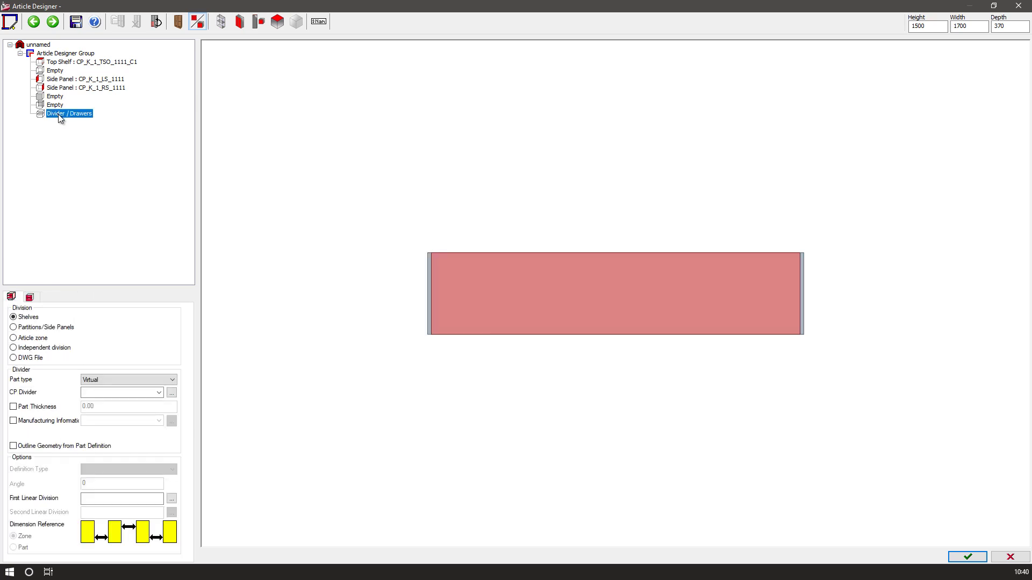
drag(588, 291, 569, 44)
drag(559, 201, 550, 96)
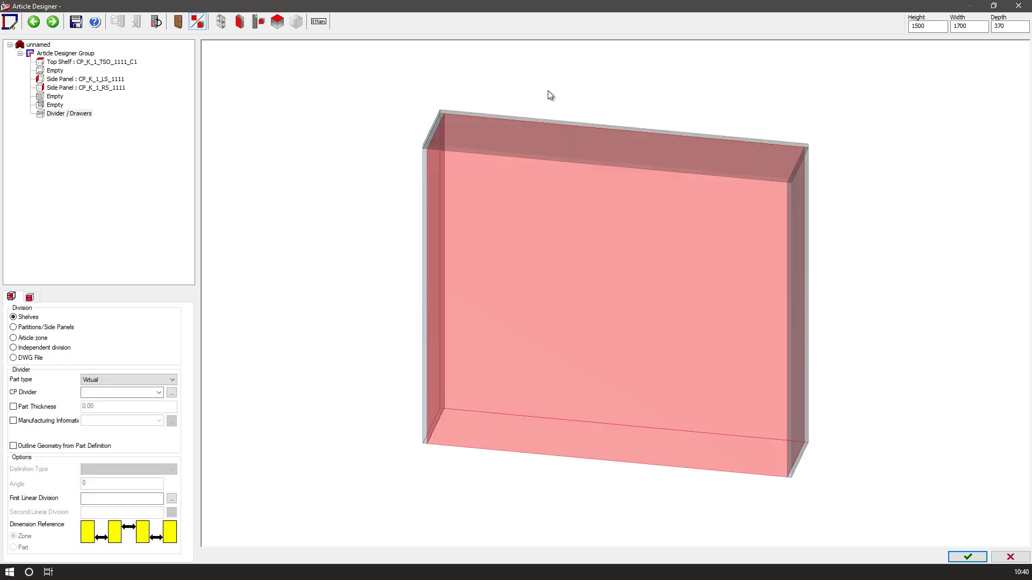
drag(608, 278, 587, 278)
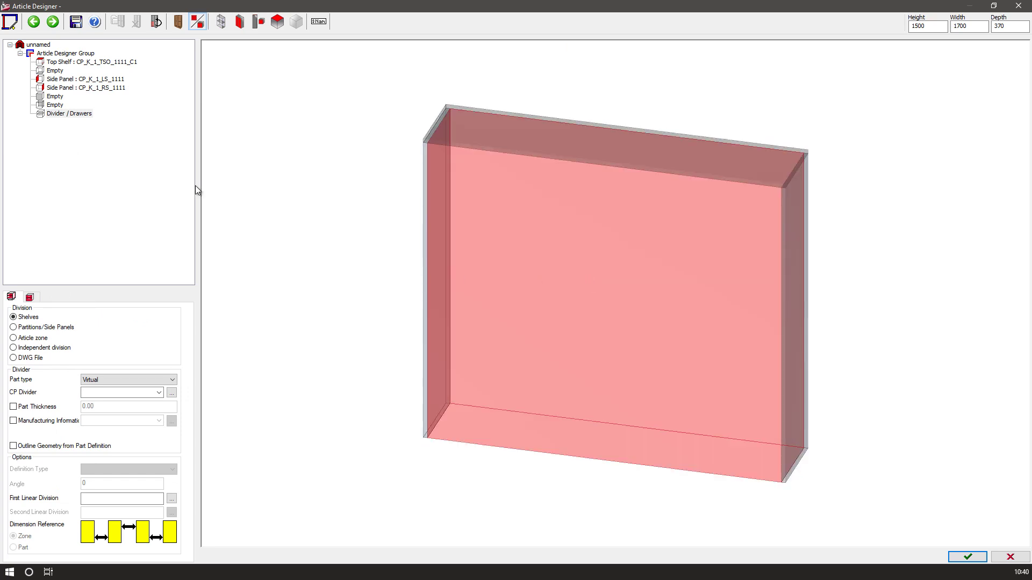
click(91, 498)
key(Return)
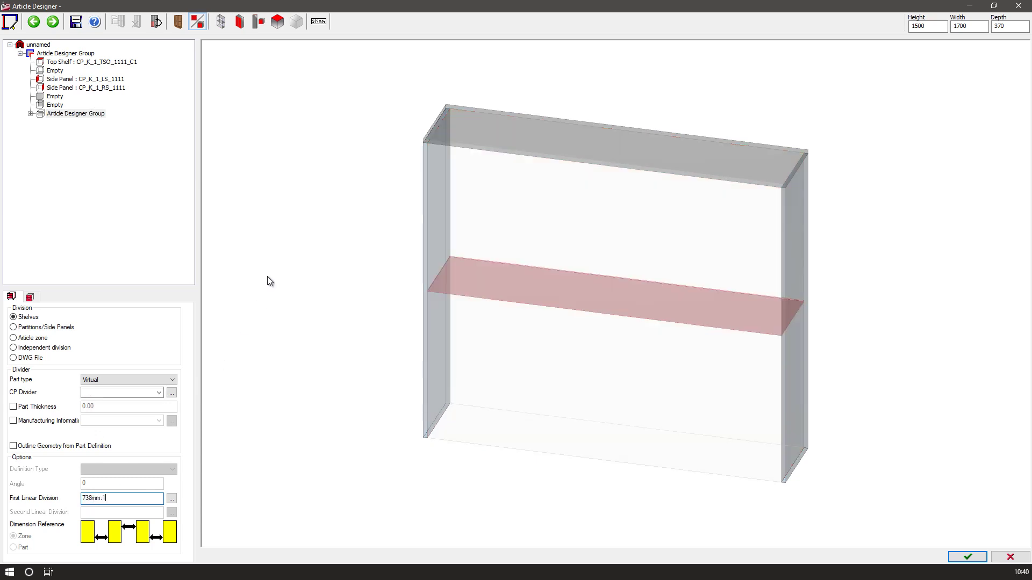
Add a back to the upper zone of the divided article and set its part to CP_K_2_BPI_0000.
click(30, 114)
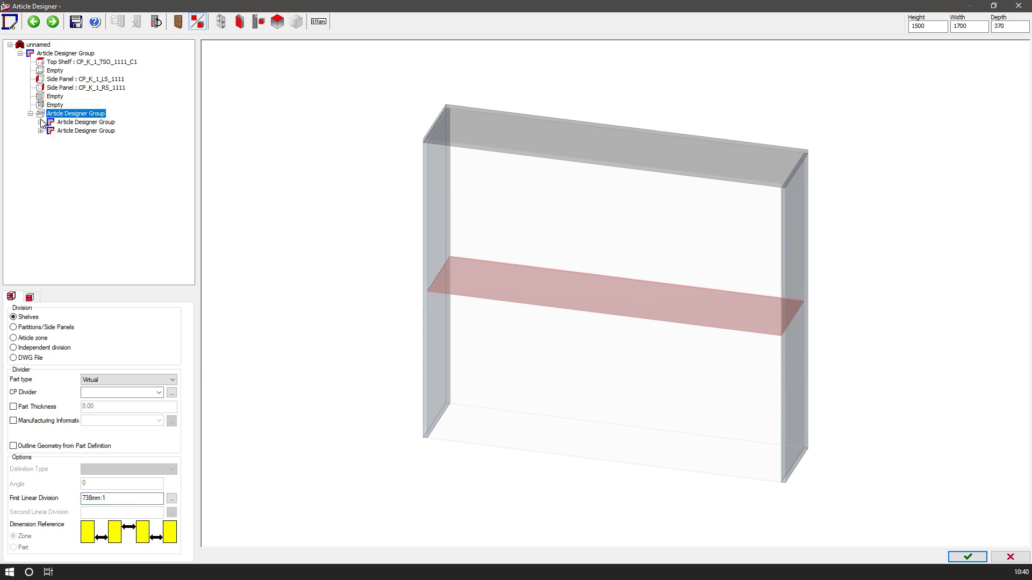
click(52, 123)
mouse_move(647, 286)
mouse_down()
mouse_move(341, 276)
mouse_move(360, 274)
mouse_up()
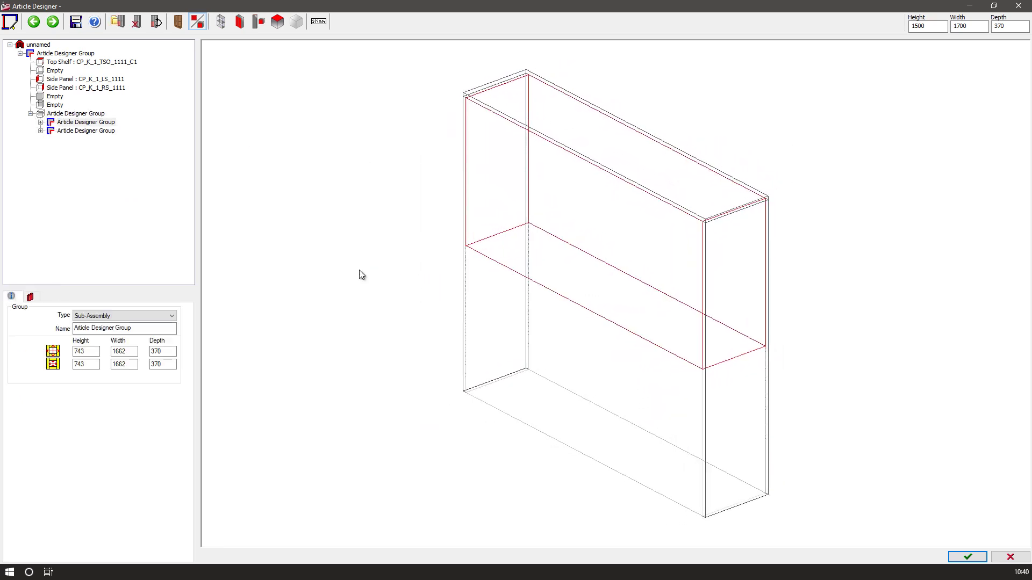
click(42, 124)
click(75, 173)
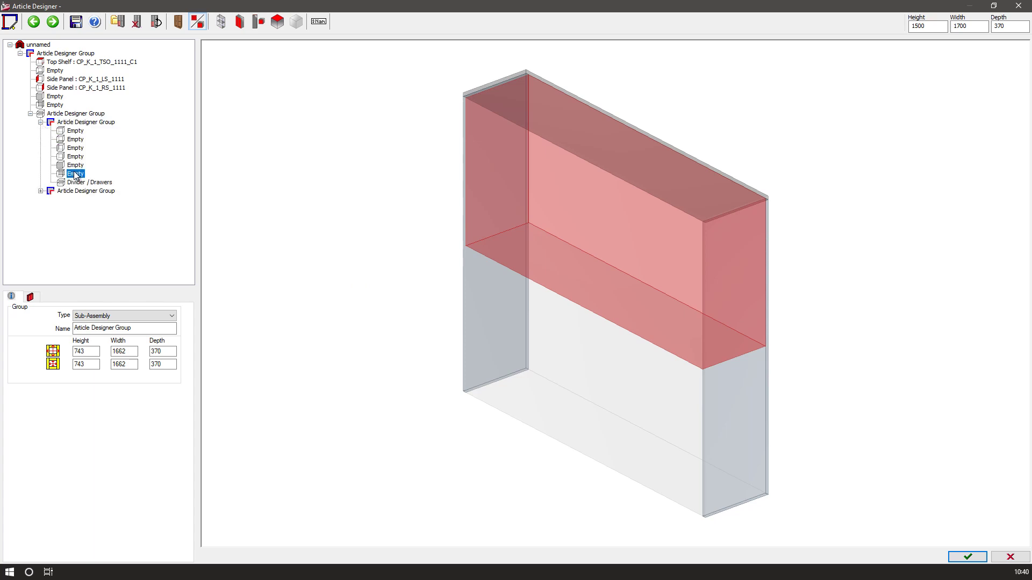
double_click(77, 175)
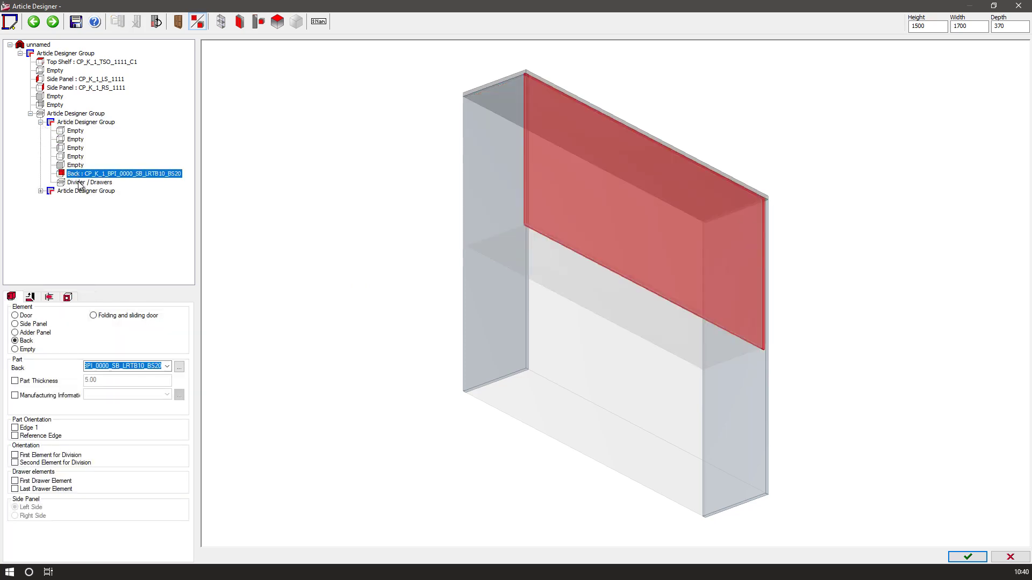
click(171, 366)
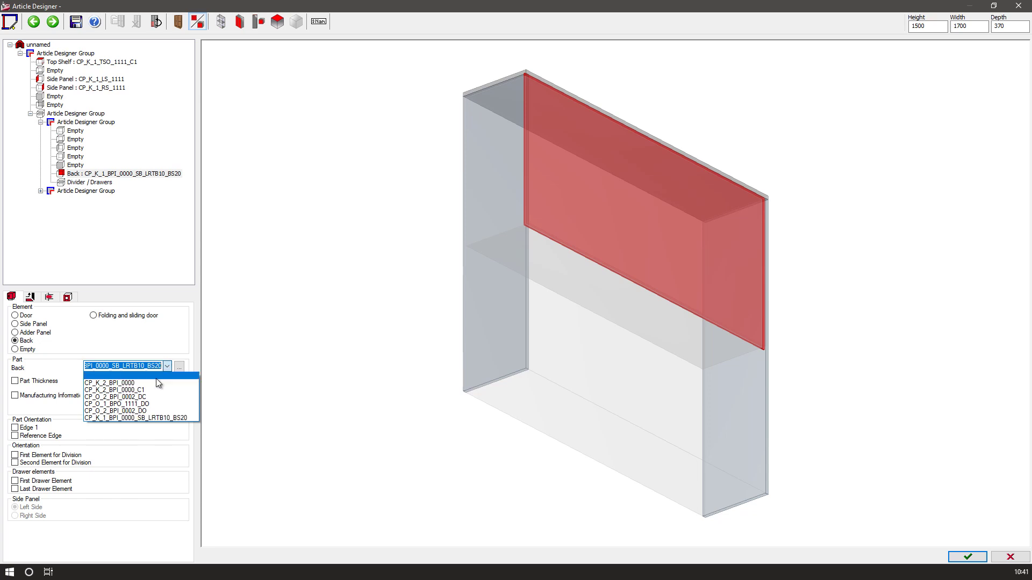
click(123, 383)
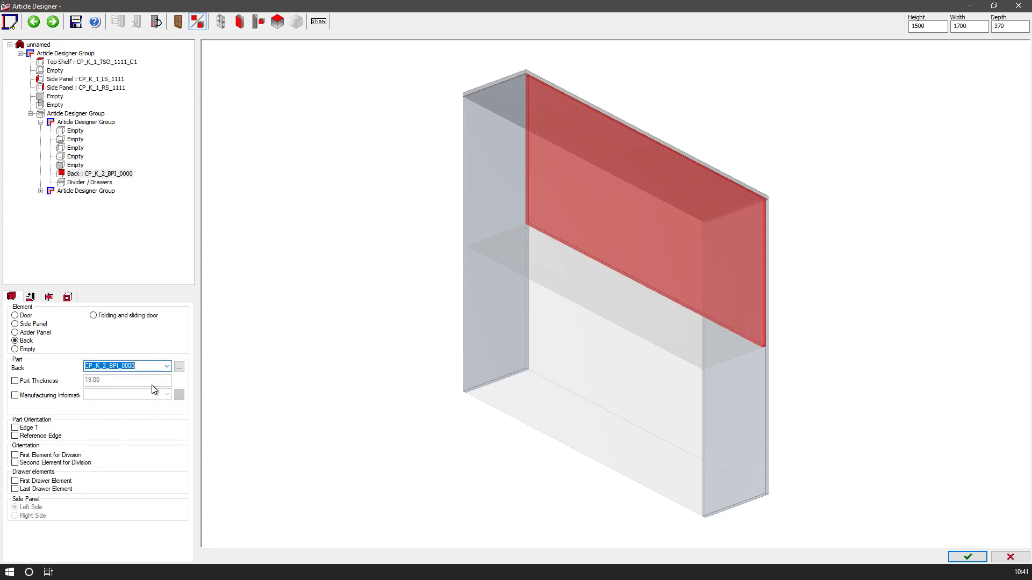
Override the upper back panel's inset and set it to 150.
click(30, 298)
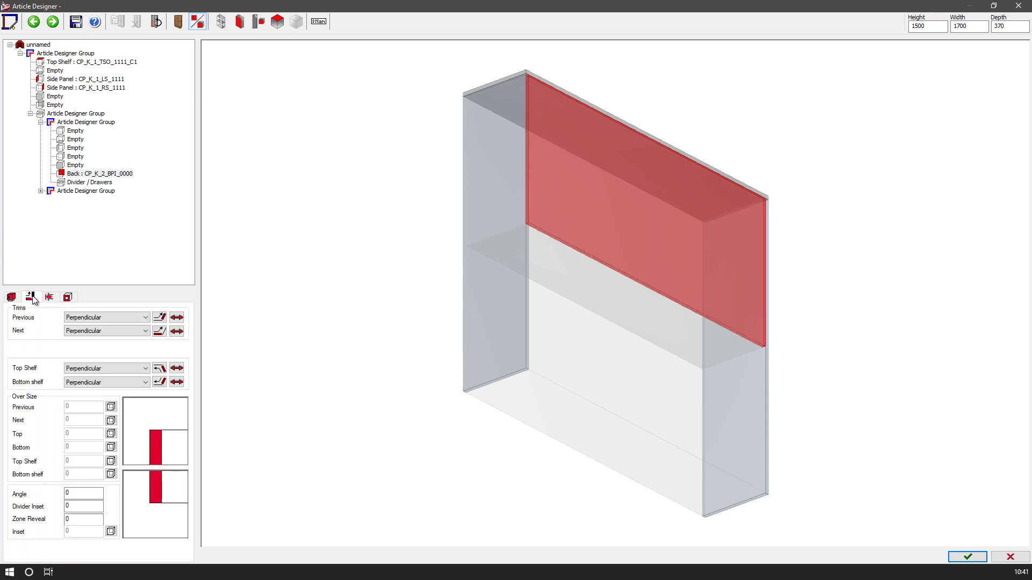
click(111, 531)
text(150)
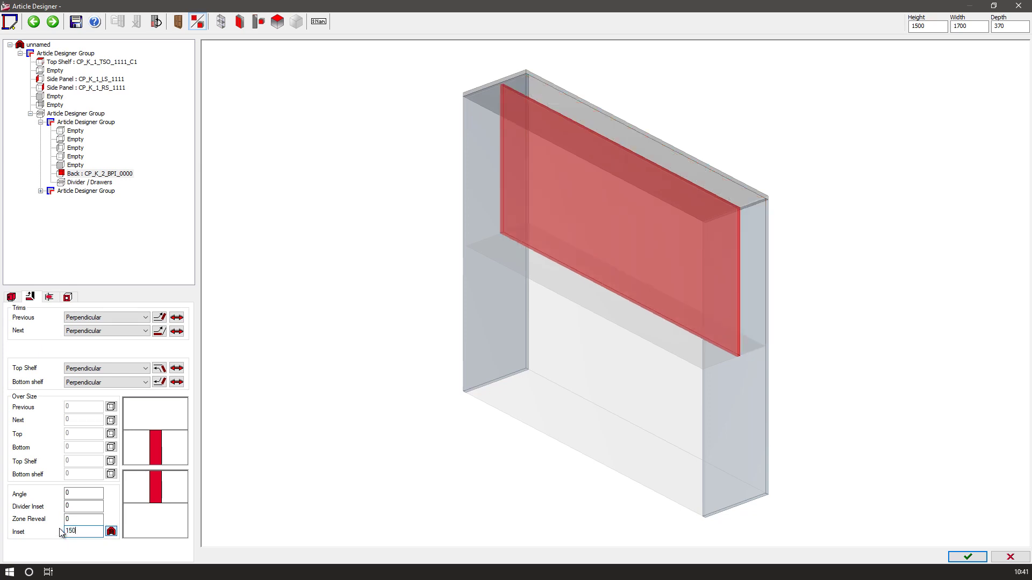
Finish designing the article and save it under the name Hutch_01.
click(959, 560)
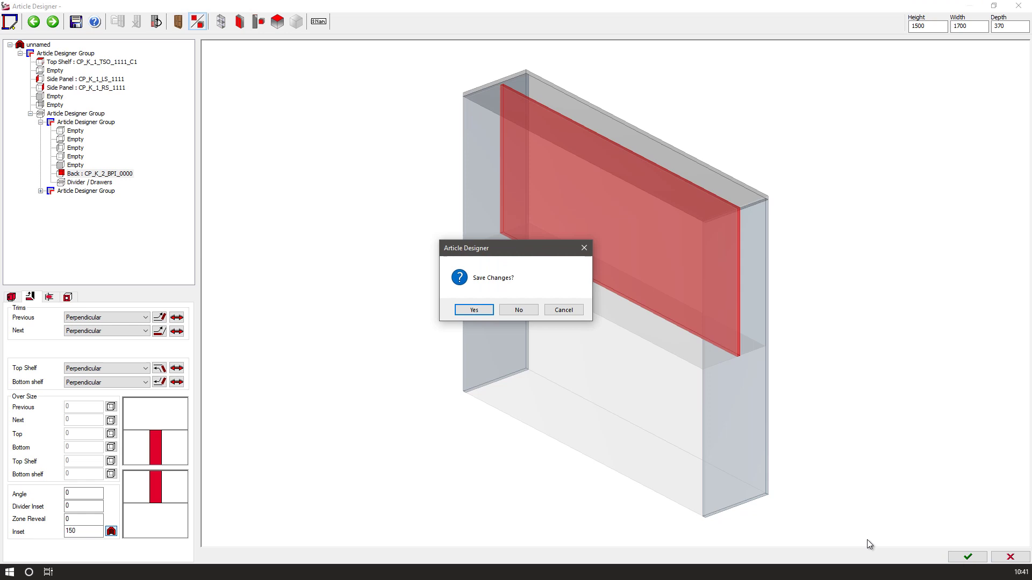
click(473, 311)
click(486, 312)
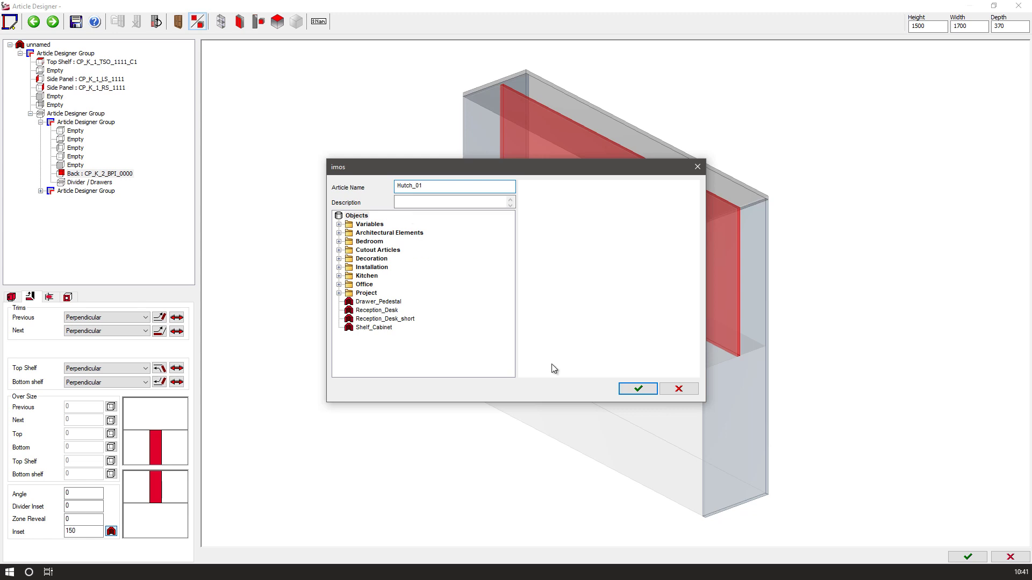
click(637, 388)
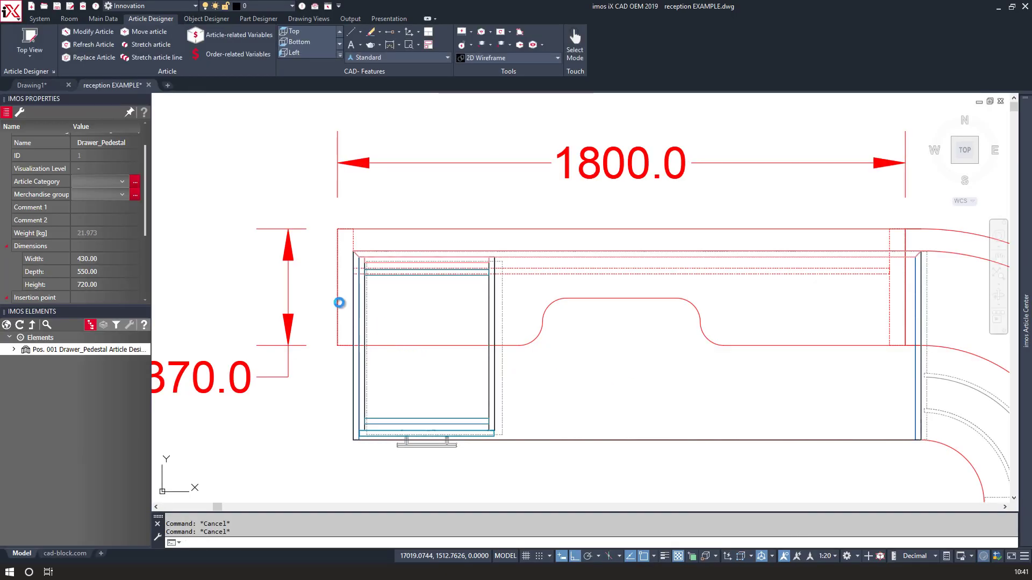
Move the Hutch_01 article by its upper-left corner onto the upper-left corner of the 1800 by 370 counter outline in the plan.
scroll(330, 290, down, 4)
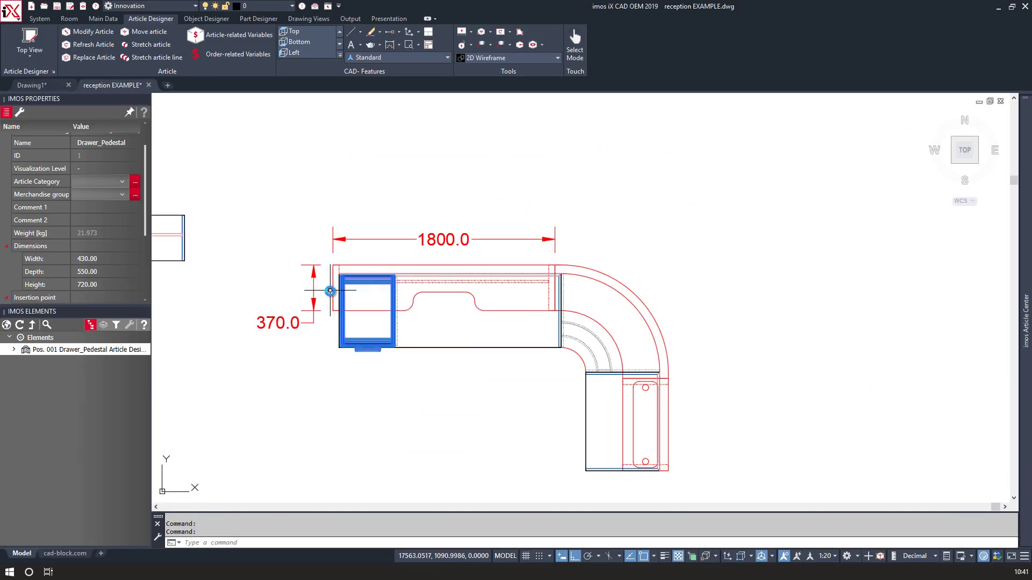
scroll(330, 290, down, 4)
scroll(249, 284, up, 5)
click(435, 333)
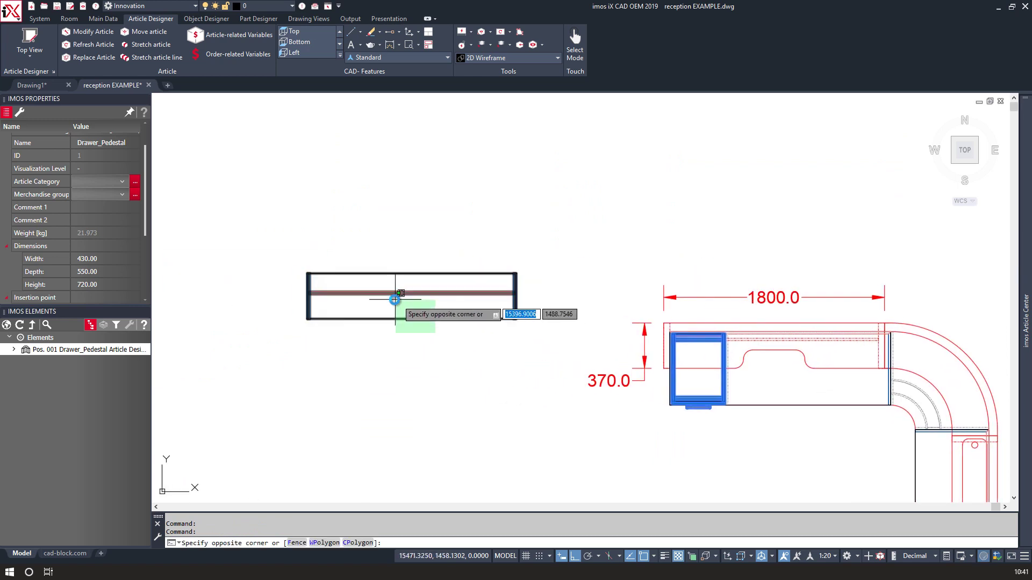
click(395, 299)
text(M)
key(Return)
scroll(311, 274, up, 4)
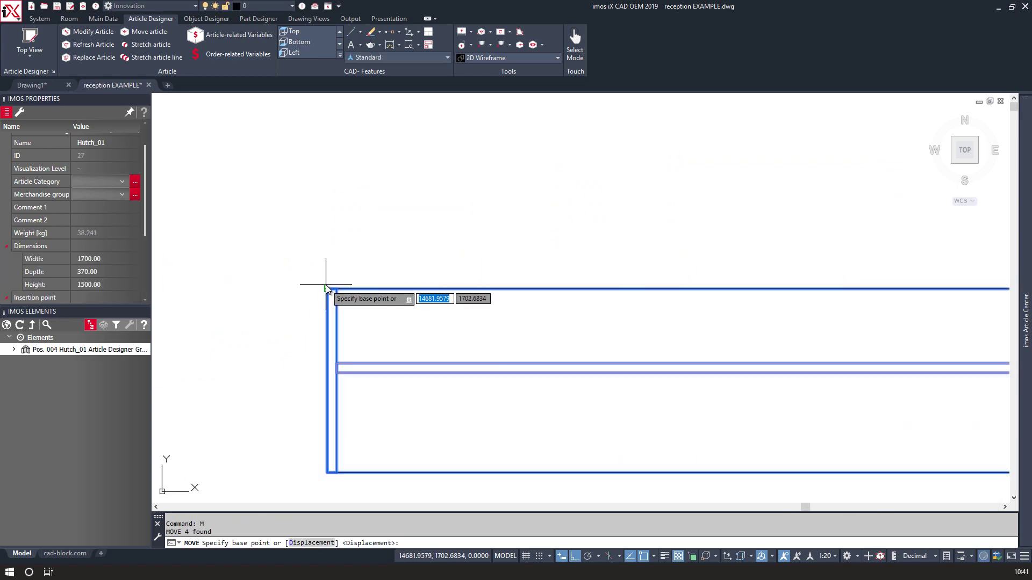
scroll(320, 324, down, 2)
click(324, 326)
scroll(324, 330, down, 3)
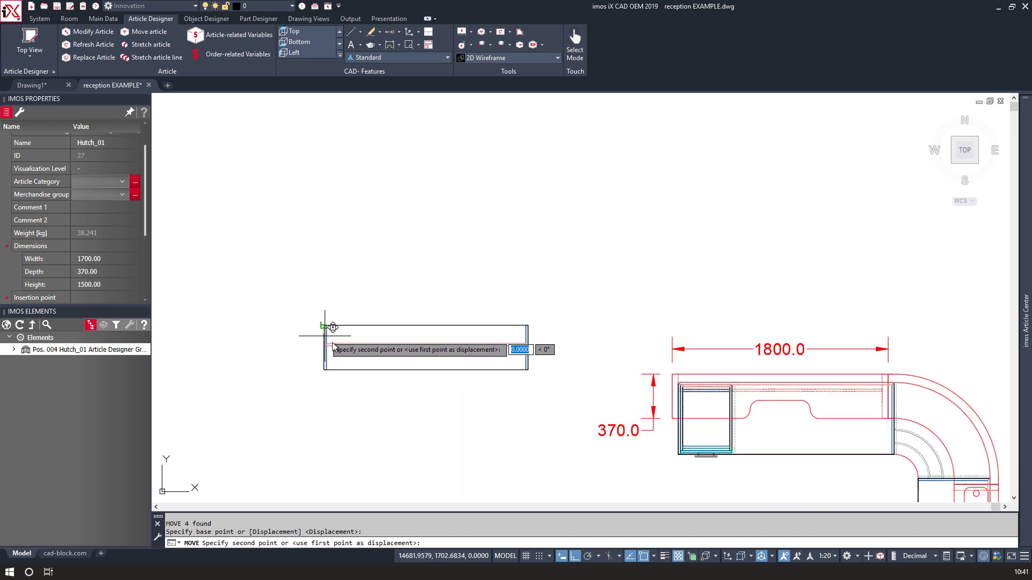
scroll(667, 349, up, 10)
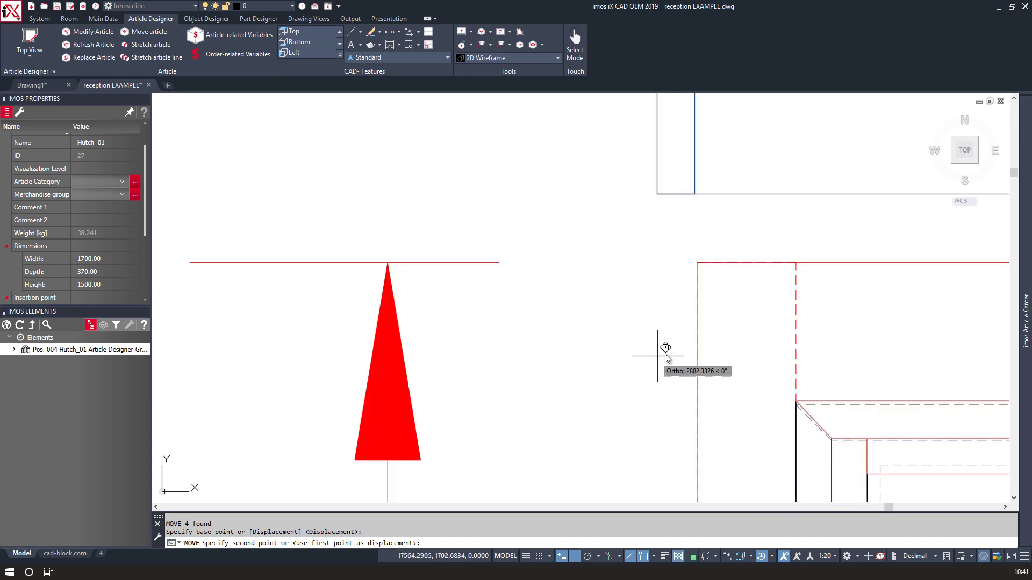
click(698, 264)
Measure the offset between the dashed back panel line in the plan and the upper corner of Hutch_01's back panel.
scroll(701, 277, down, 6)
middle_drag(737, 310, 390, 301)
scroll(360, 324, up, 8)
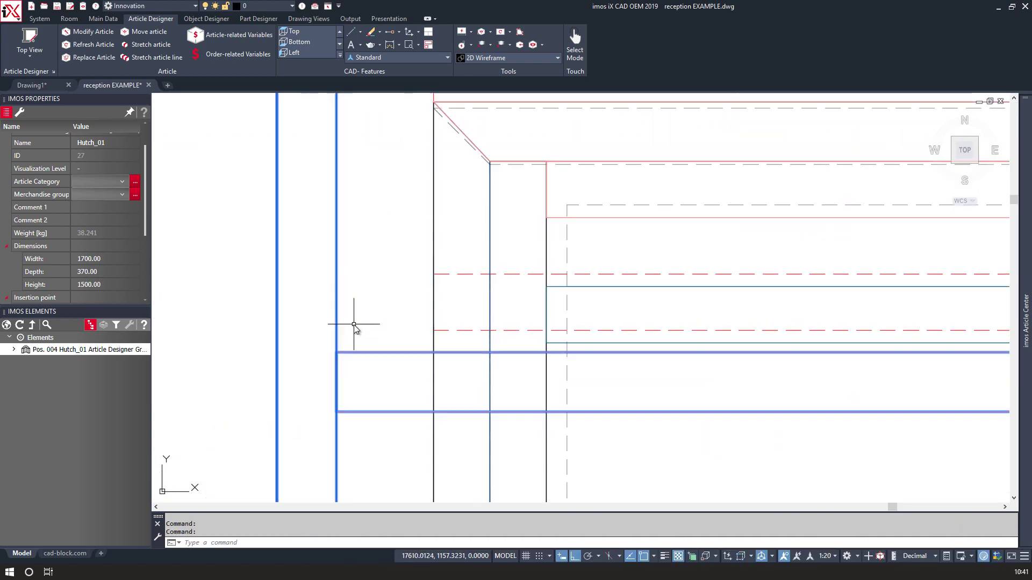
text(d)
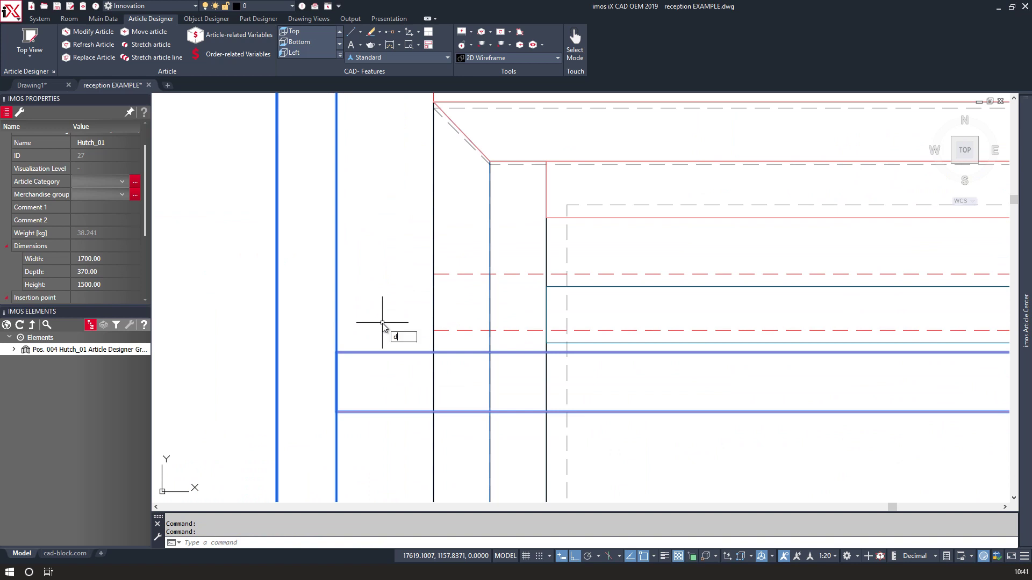
text(i)
key(Return)
click(434, 275)
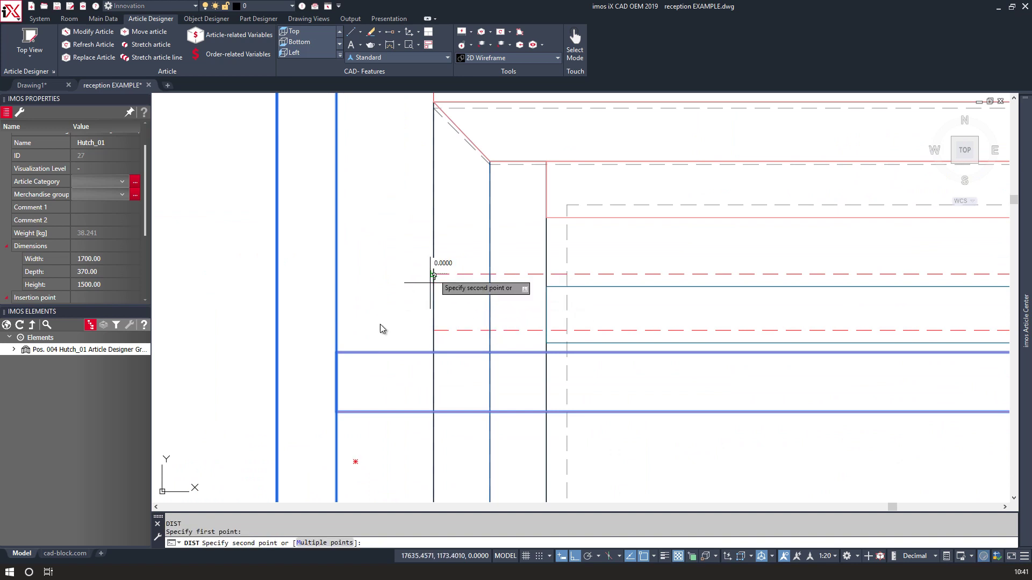
click(340, 353)
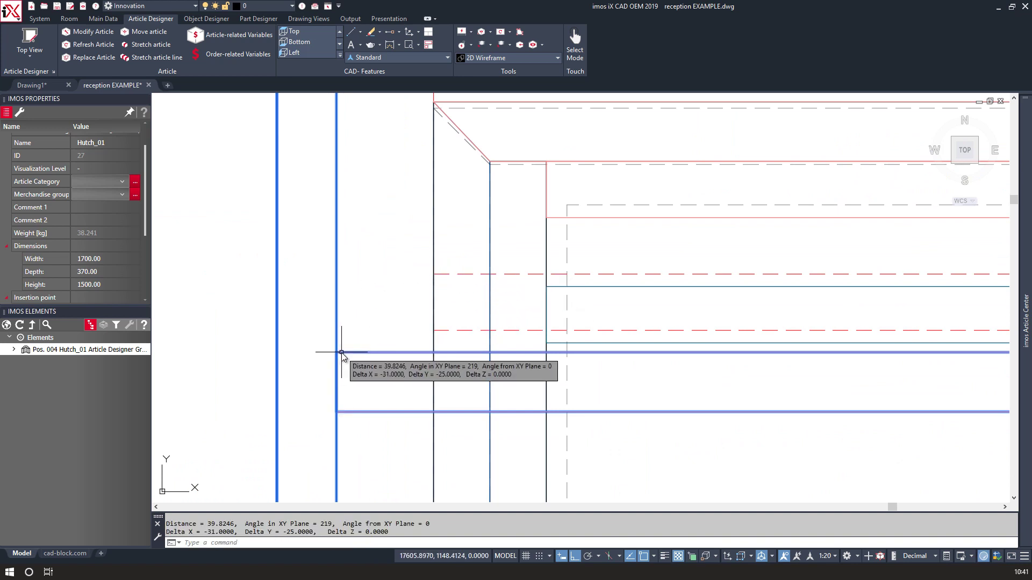
Modify Hutch_01 so its back panel inset is 125, and save the change over the existing article.
click(101, 30)
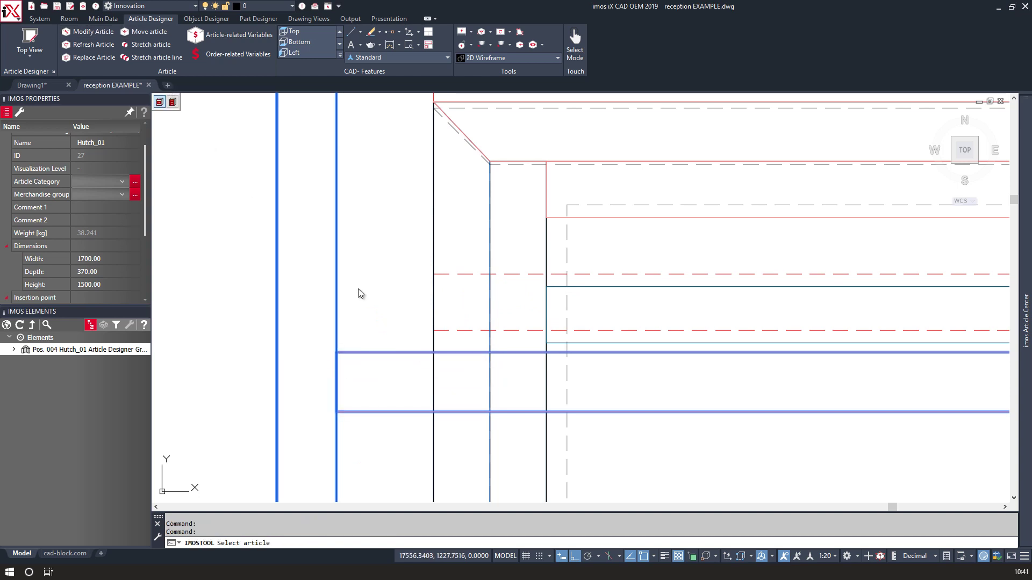
click(368, 353)
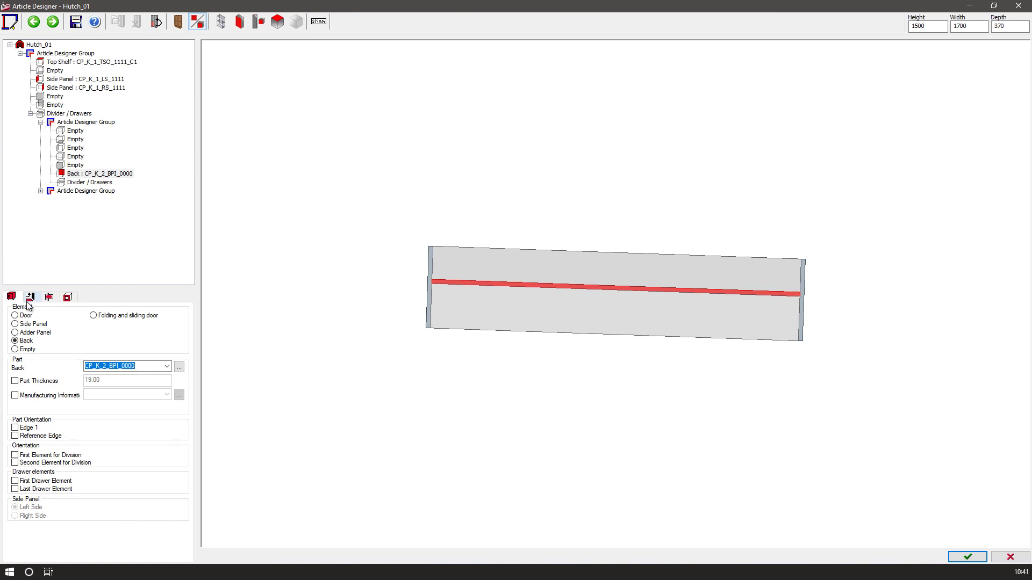
click(29, 297)
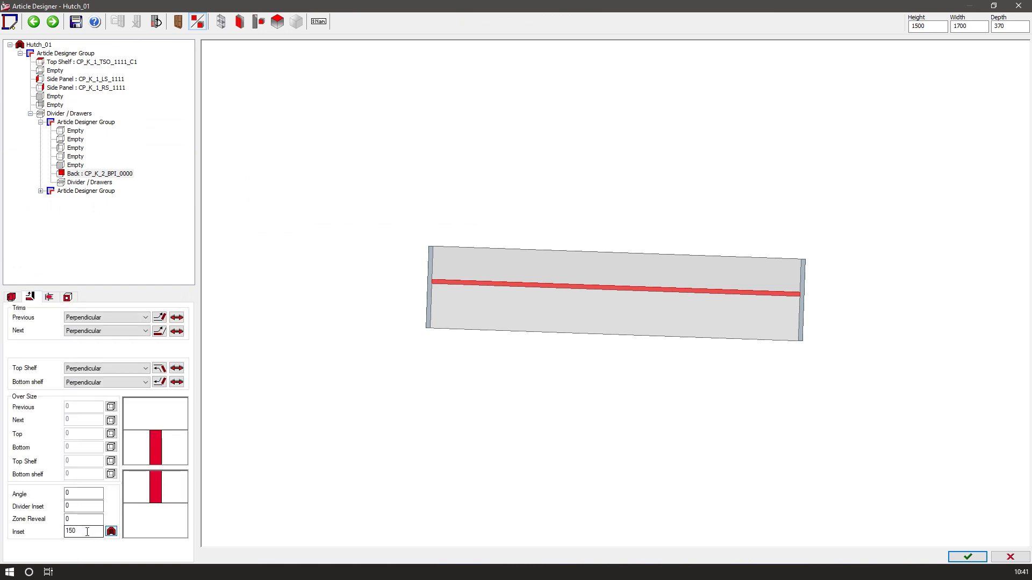
drag(78, 532, 69, 532)
text(25)
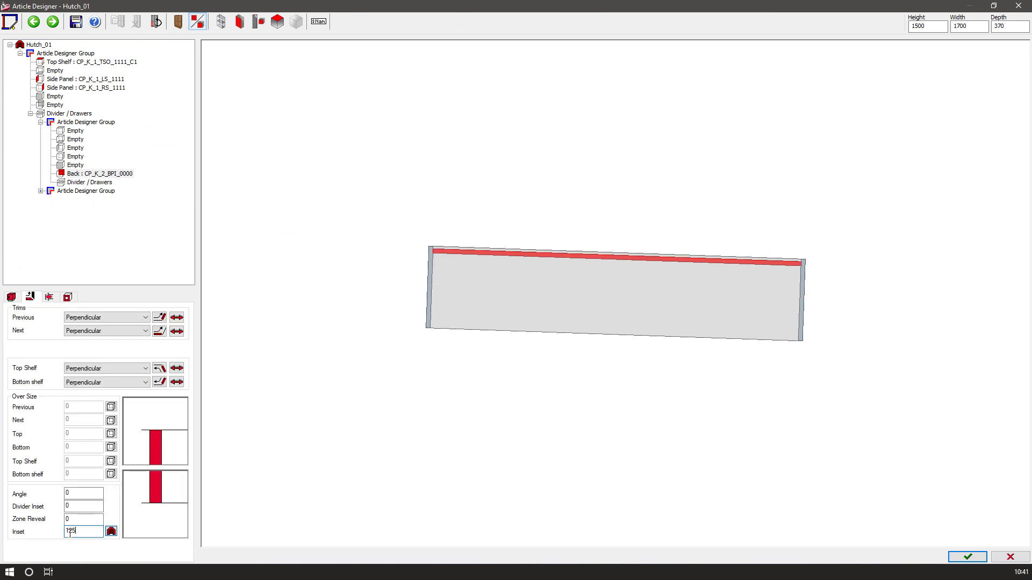
click(968, 556)
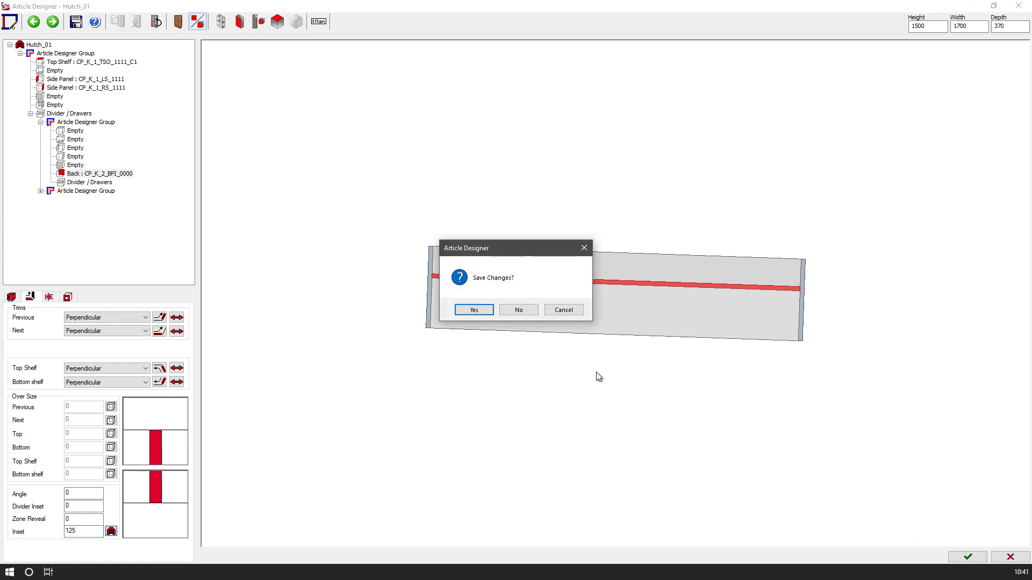
click(475, 313)
click(475, 313)
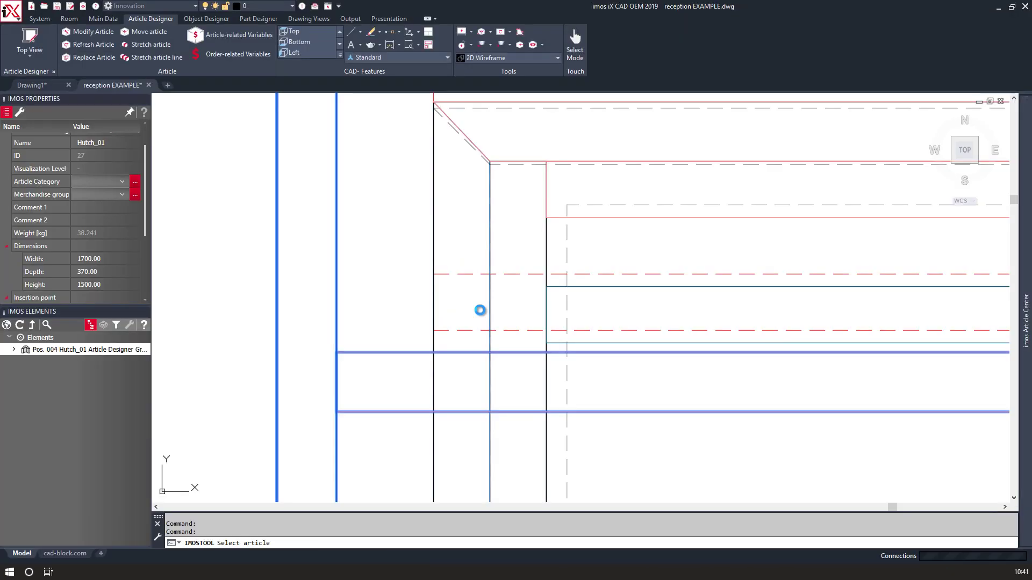
Set Hutch_01's width to 1800 and overwrite the existing article generally.
scroll(473, 313, down, 5)
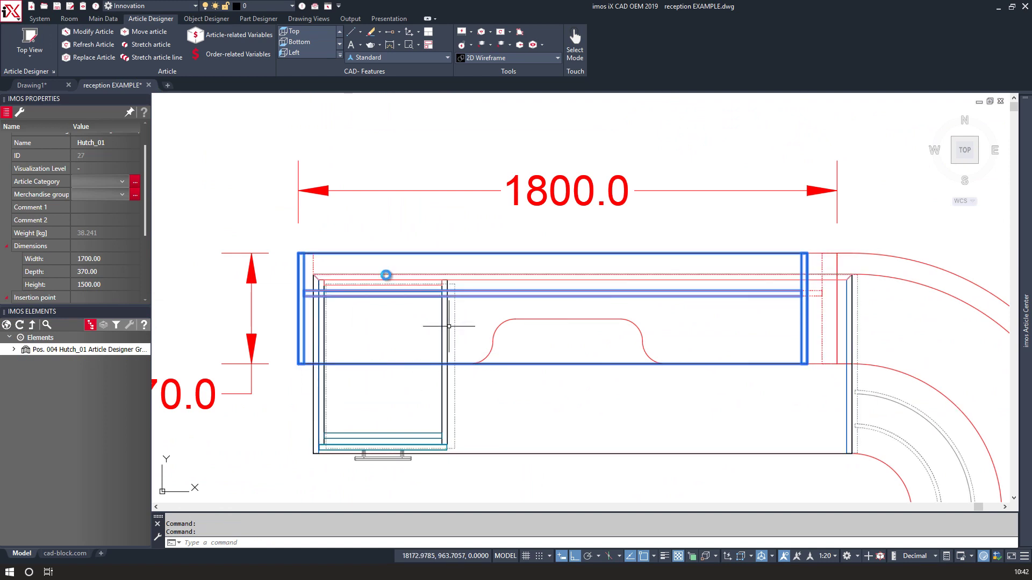
click(85, 30)
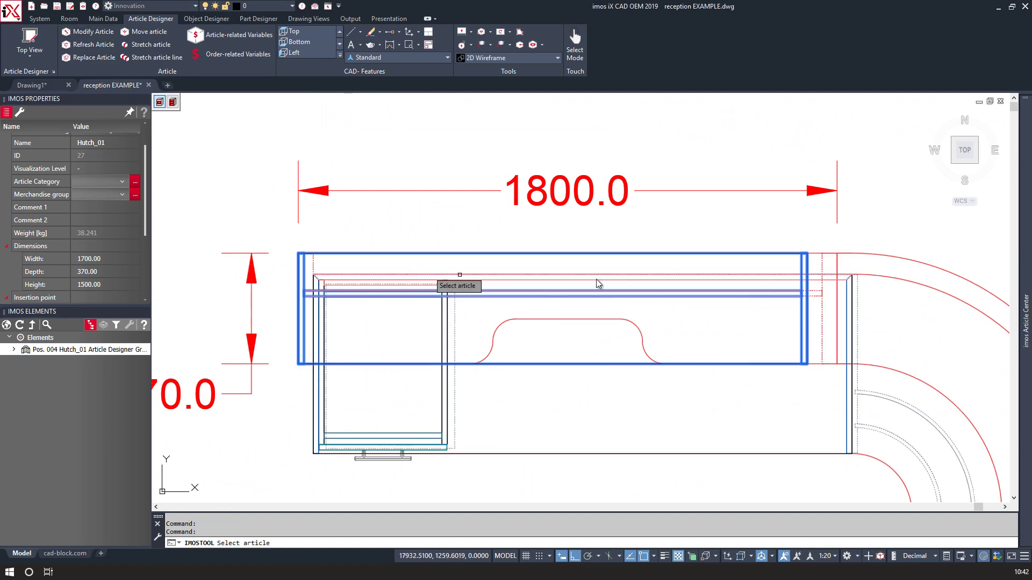
click(801, 312)
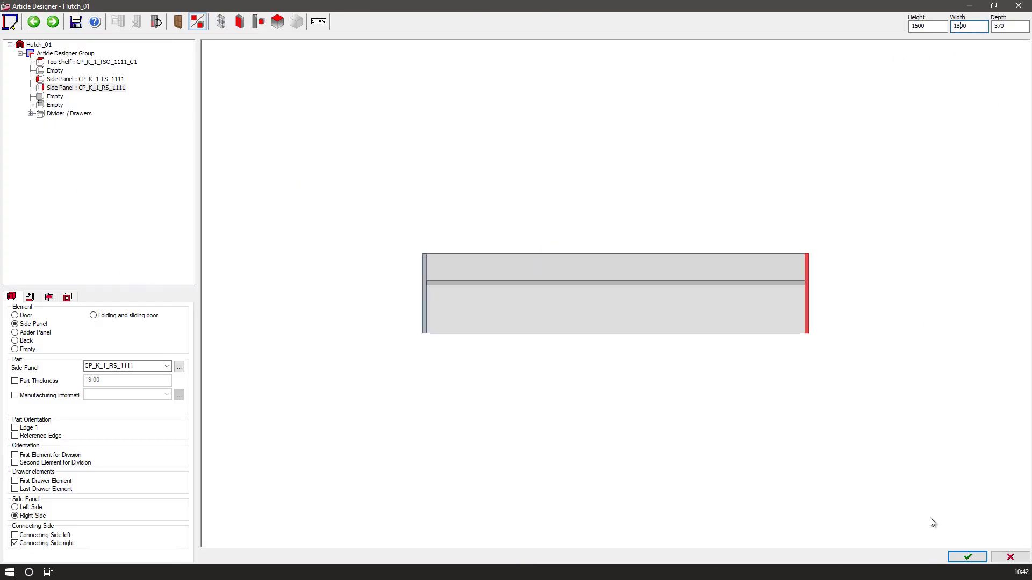
click(967, 557)
click(471, 309)
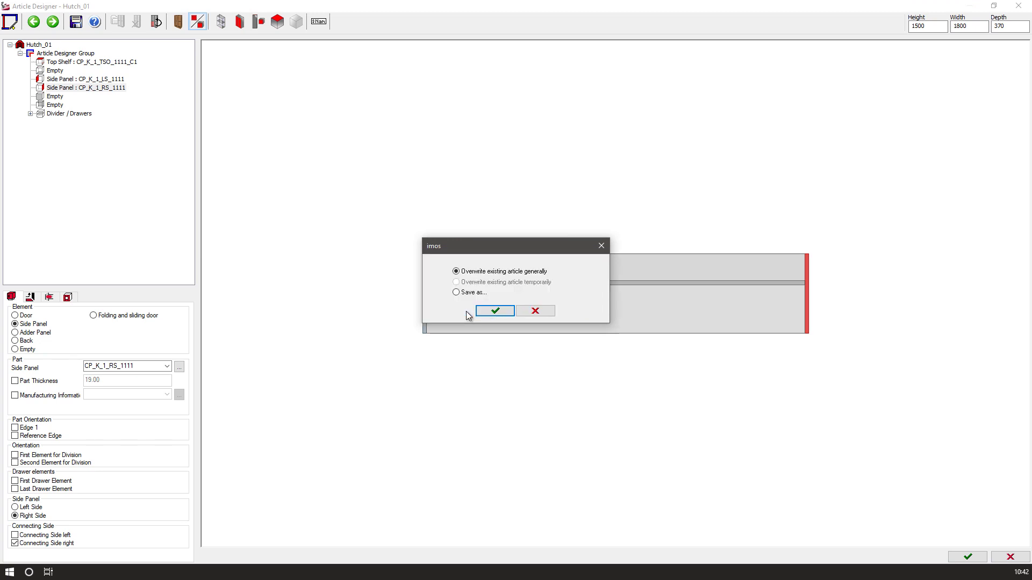
click(491, 313)
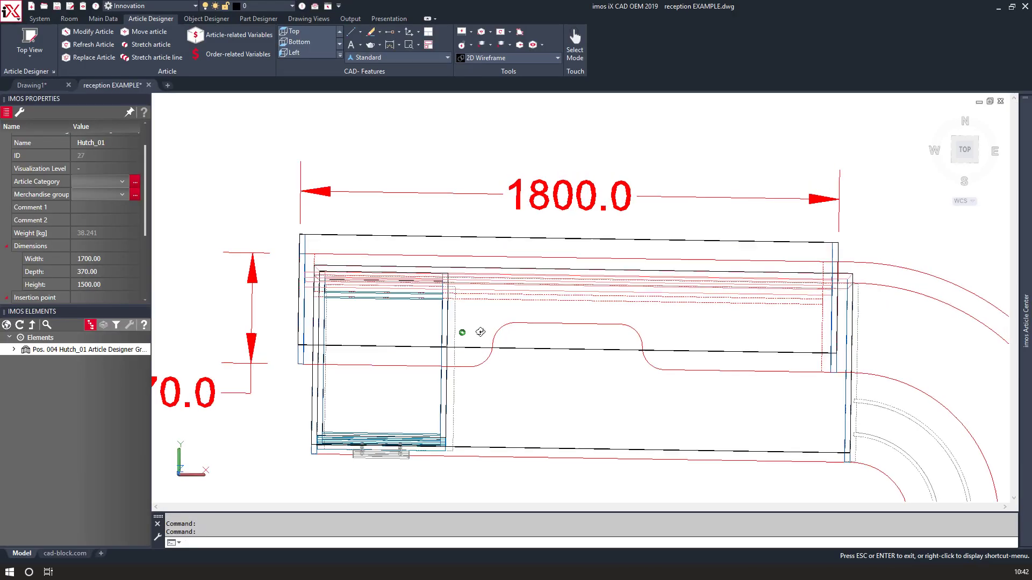
Modify Hutch_01 so its height is 1200 and save the change.
shift+middle_drag(456, 336, 498, 336)
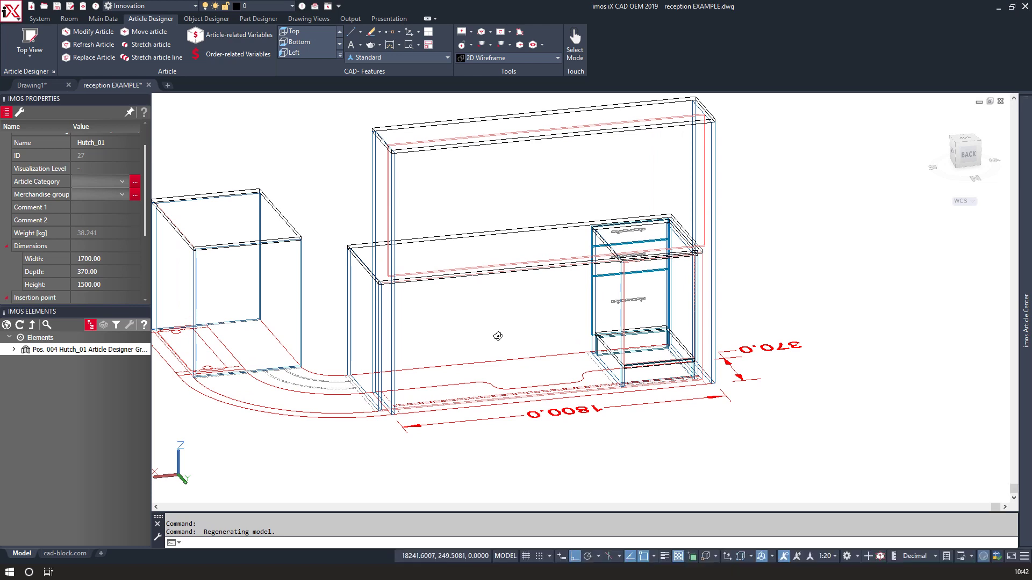
click(91, 30)
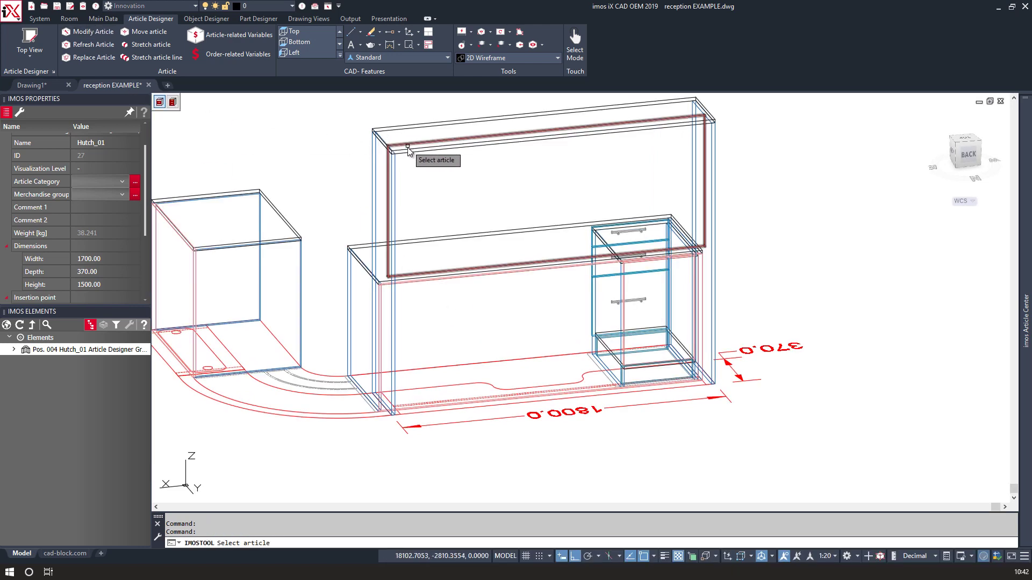
click(466, 154)
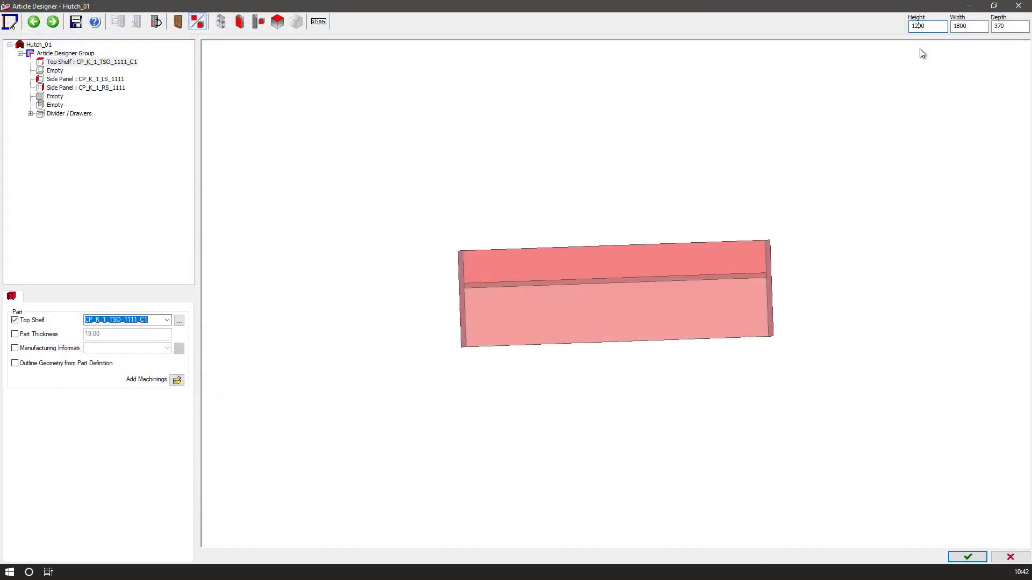
click(966, 556)
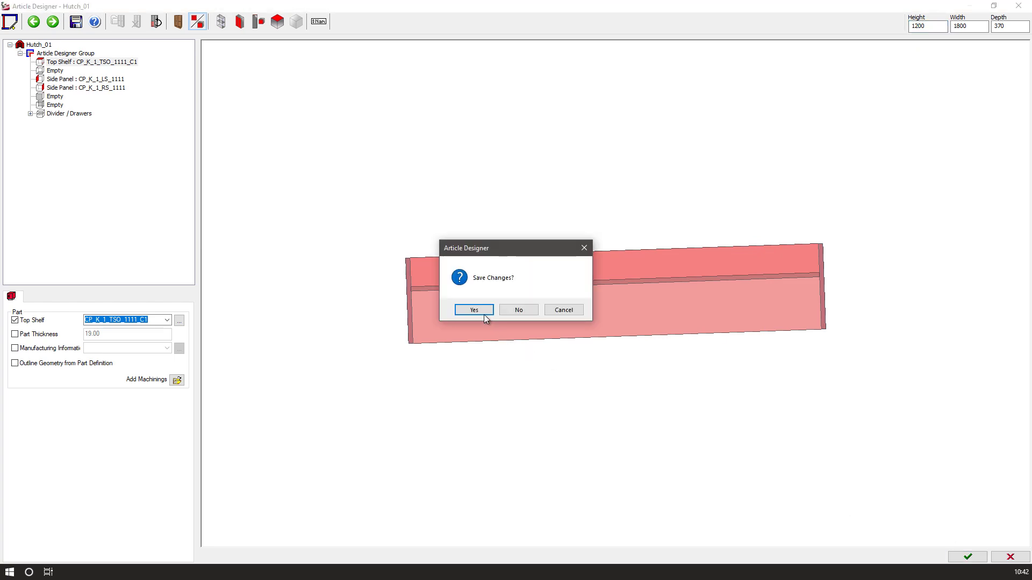
click(484, 315)
click(486, 312)
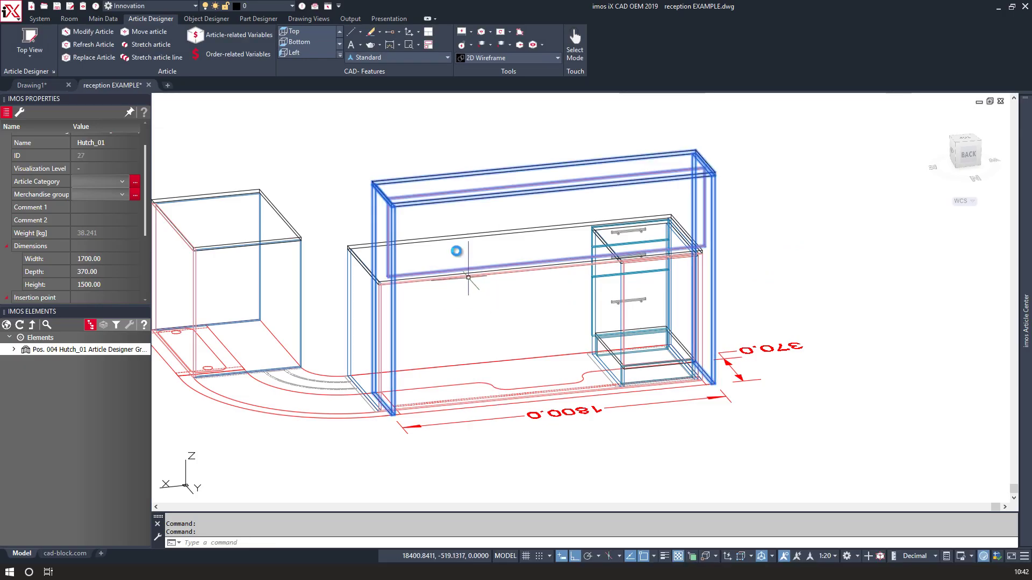
Open the article-related variables for Hutch_01 and expand the Getting_Started kitchen variables down to the Material_K_1_Case family.
shift+middle_drag(405, 105, 399, 130)
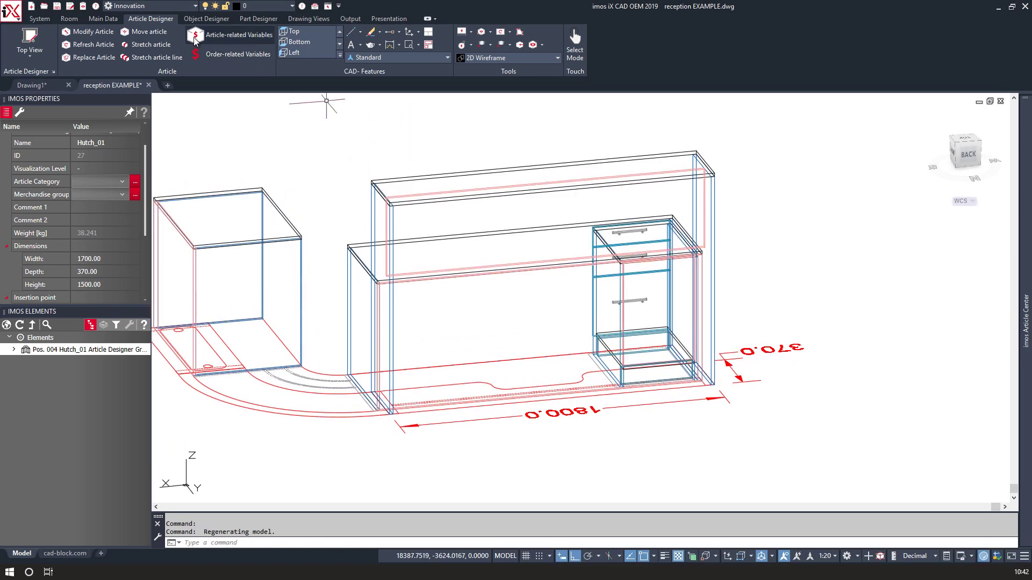
click(246, 36)
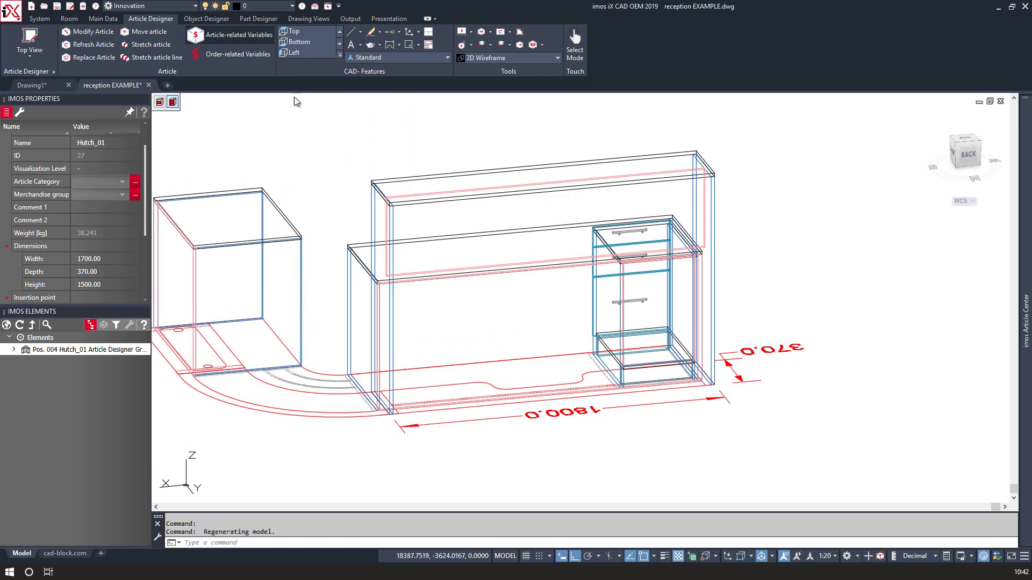
click(383, 181)
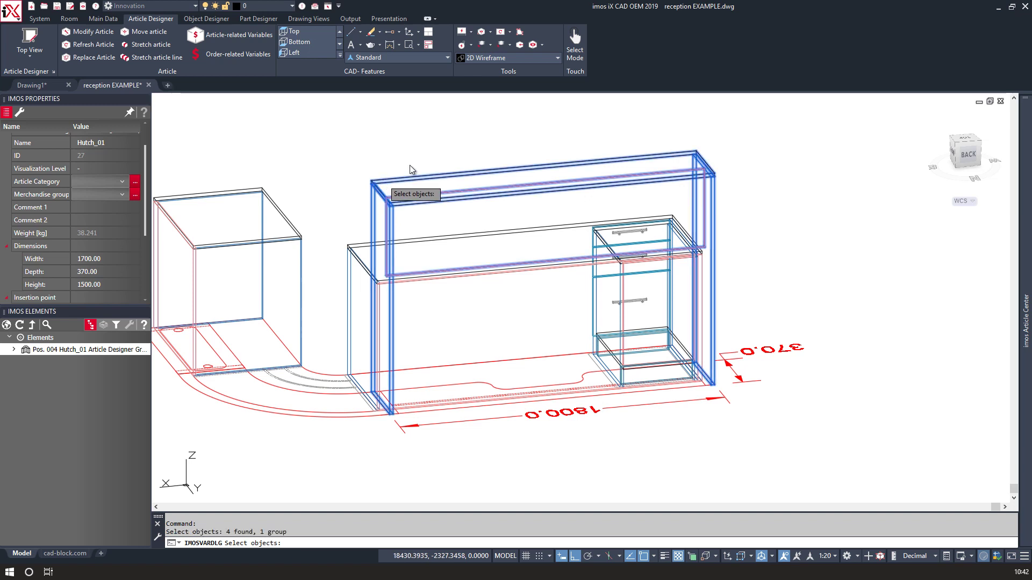
key(Return)
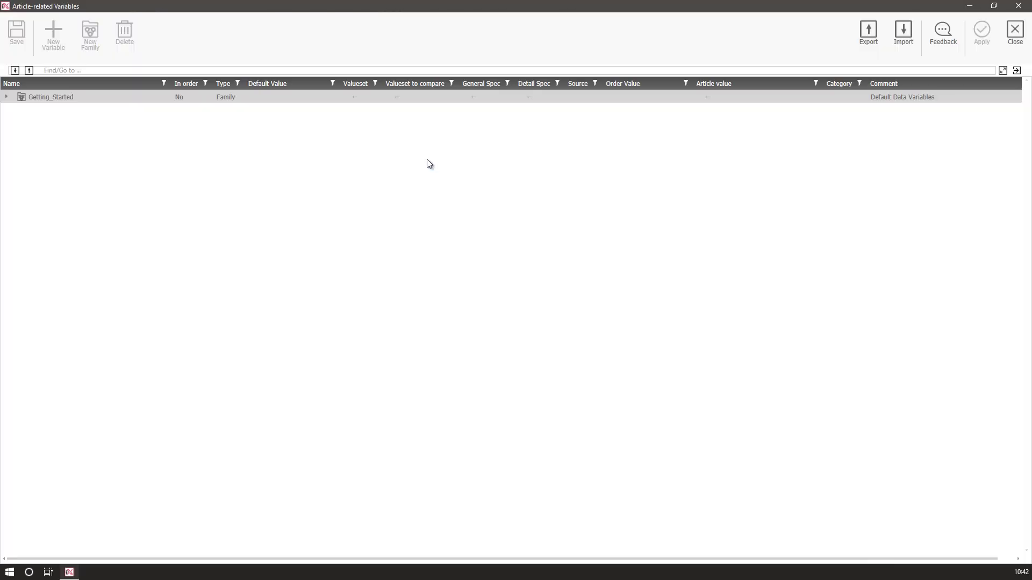
double_click(50, 97)
double_click(50, 111)
double_click(54, 123)
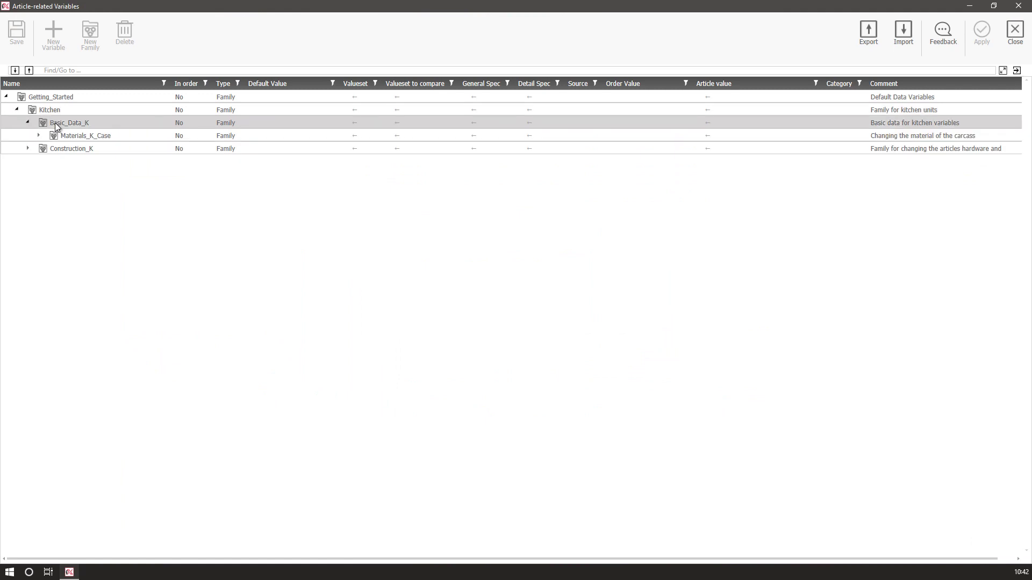
double_click(66, 136)
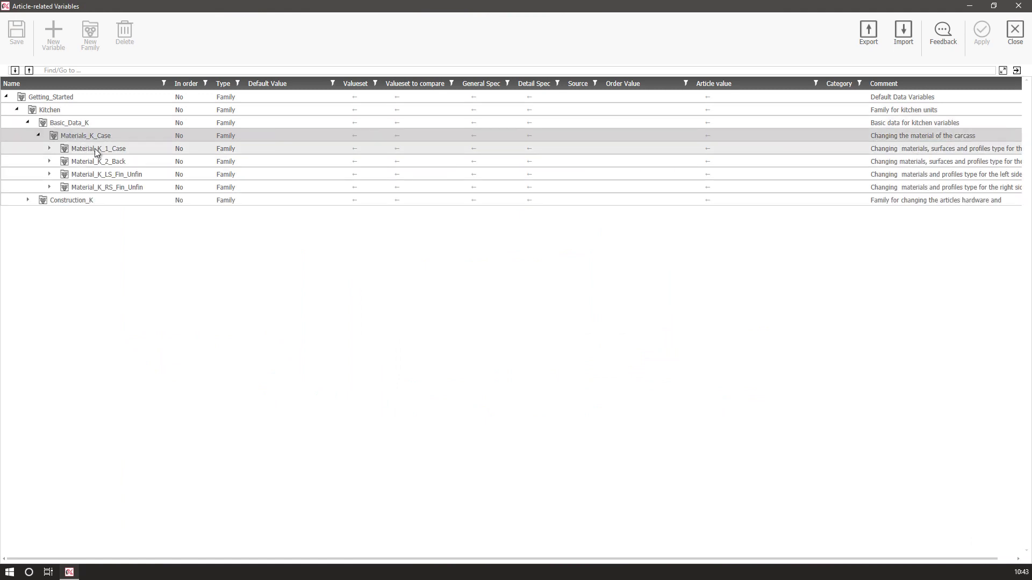
double_click(95, 149)
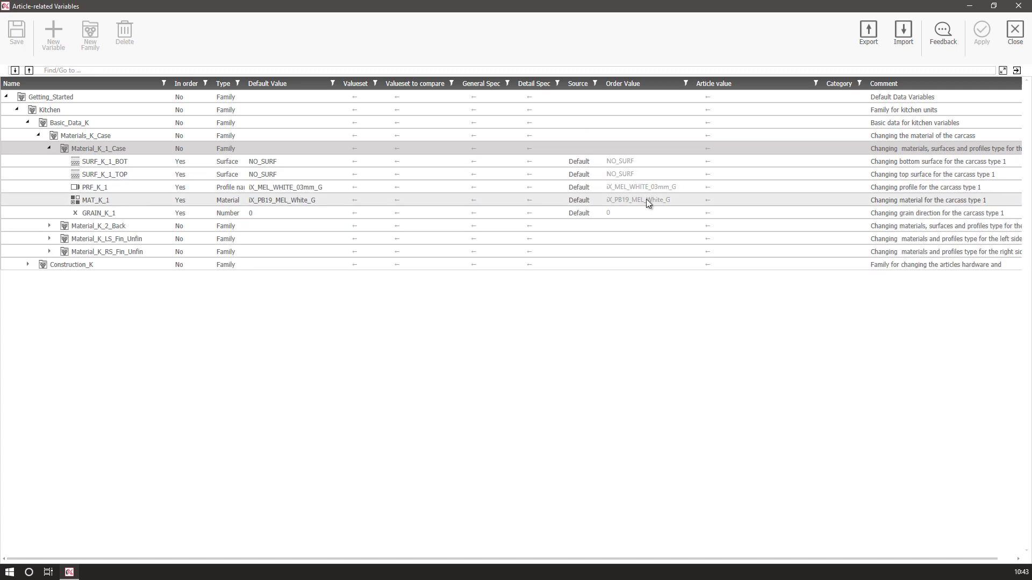
Open the material selection for MAT_K_1's article value and browse to the 38mm Wooden Color Matt melamine boards.
click(655, 200)
click(746, 200)
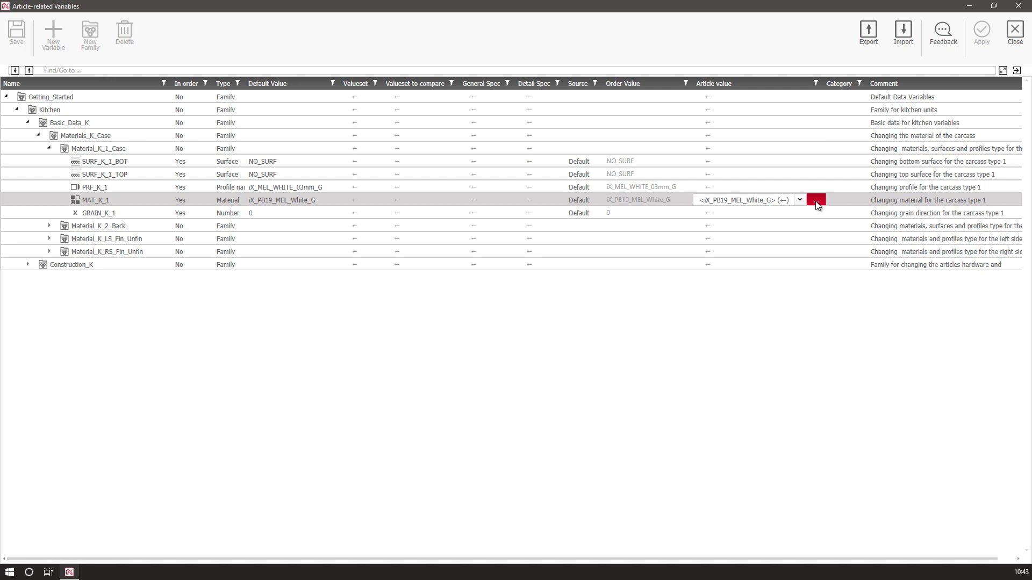
click(816, 201)
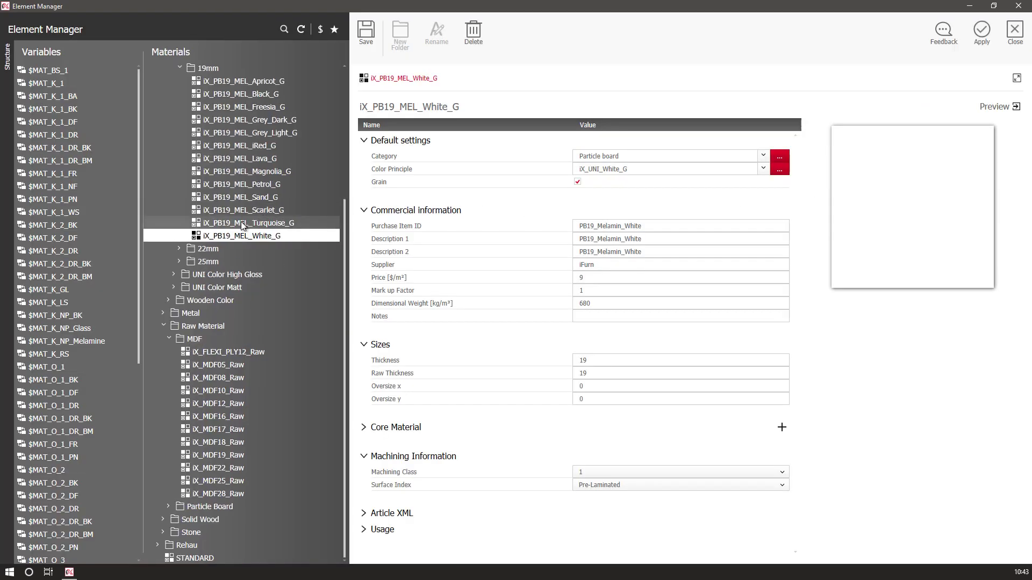
scroll(183, 111, up, 4)
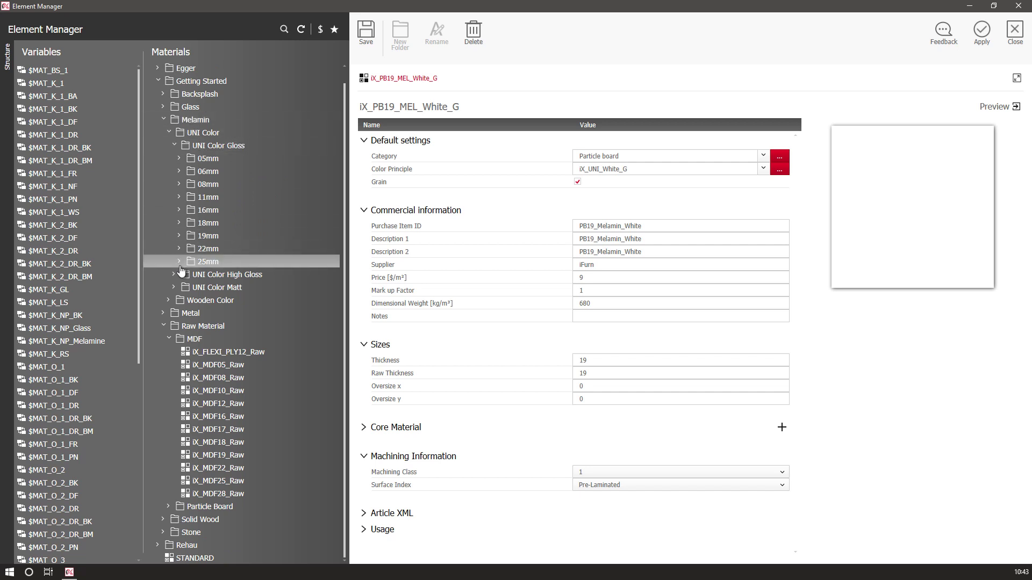
click(168, 300)
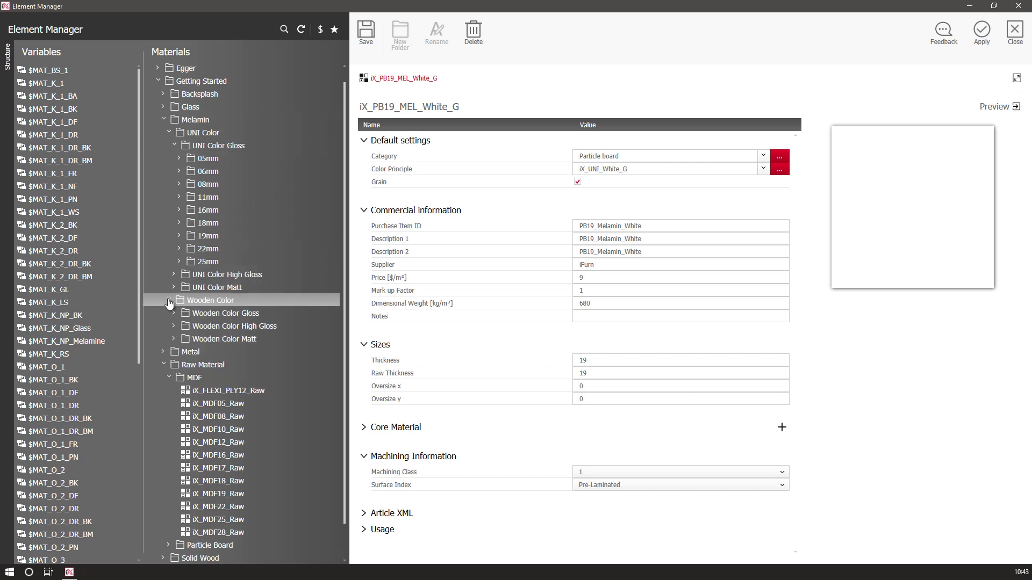
click(173, 339)
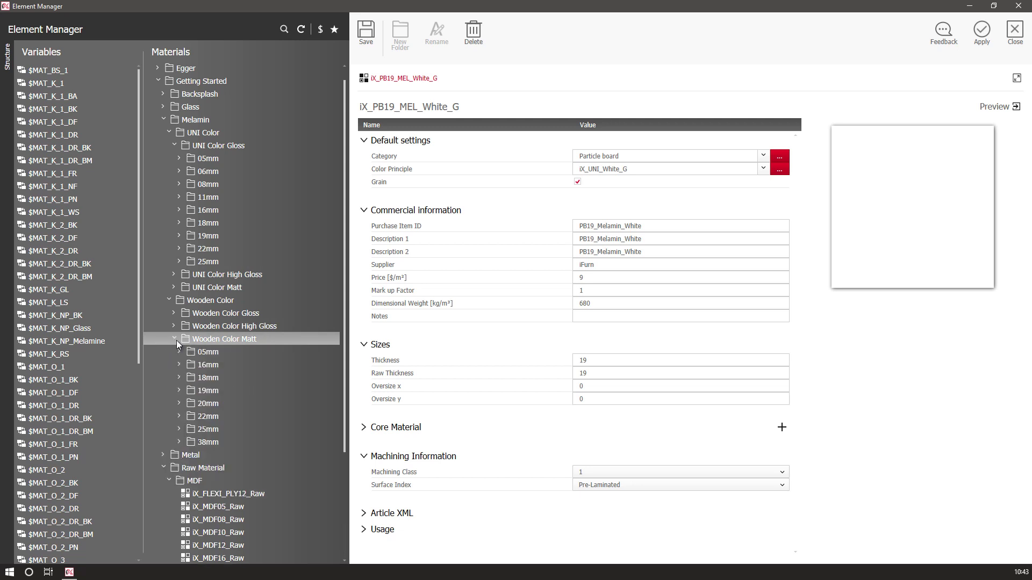
click(178, 442)
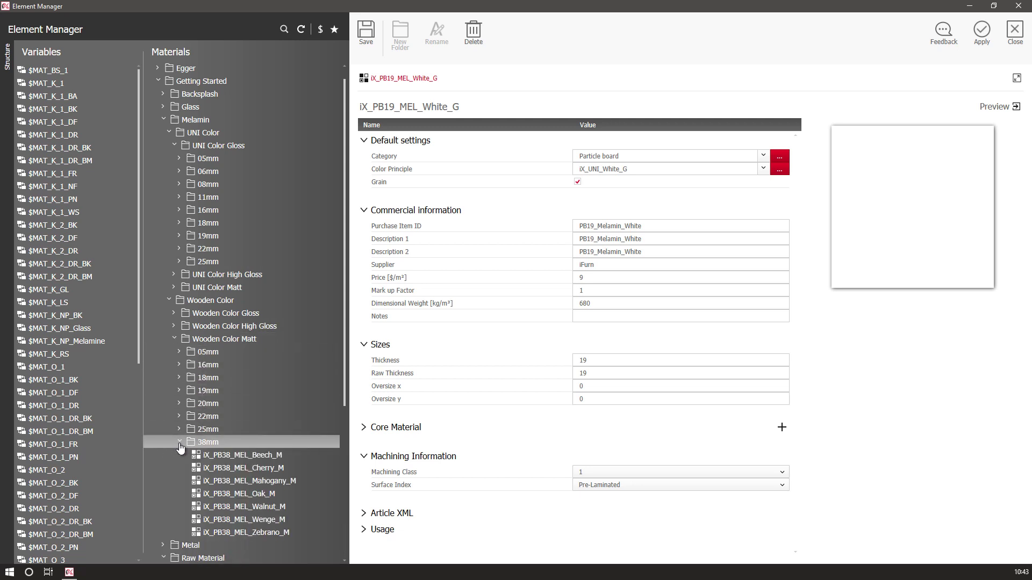
scroll(182, 427, down, 3)
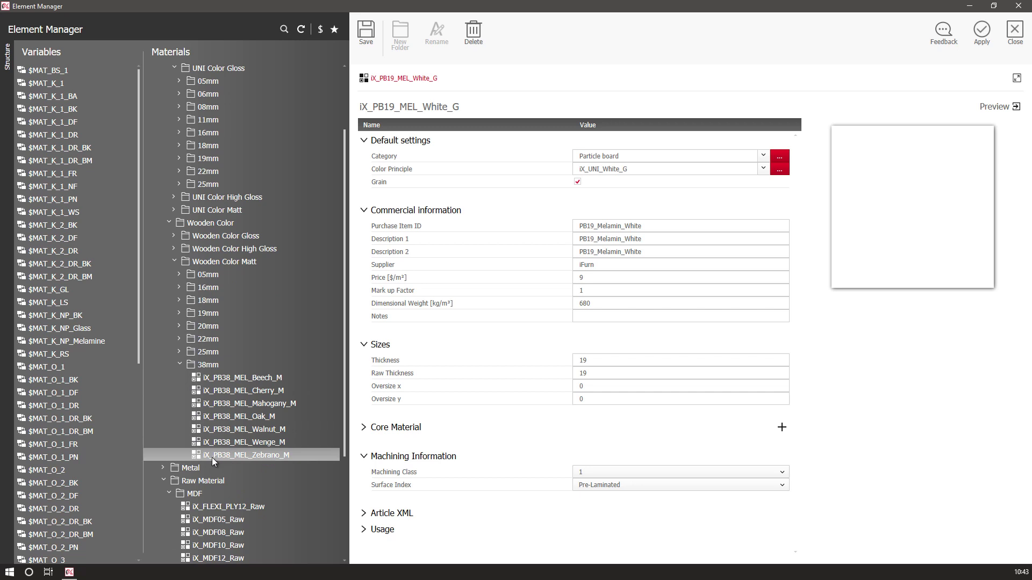
click(221, 455)
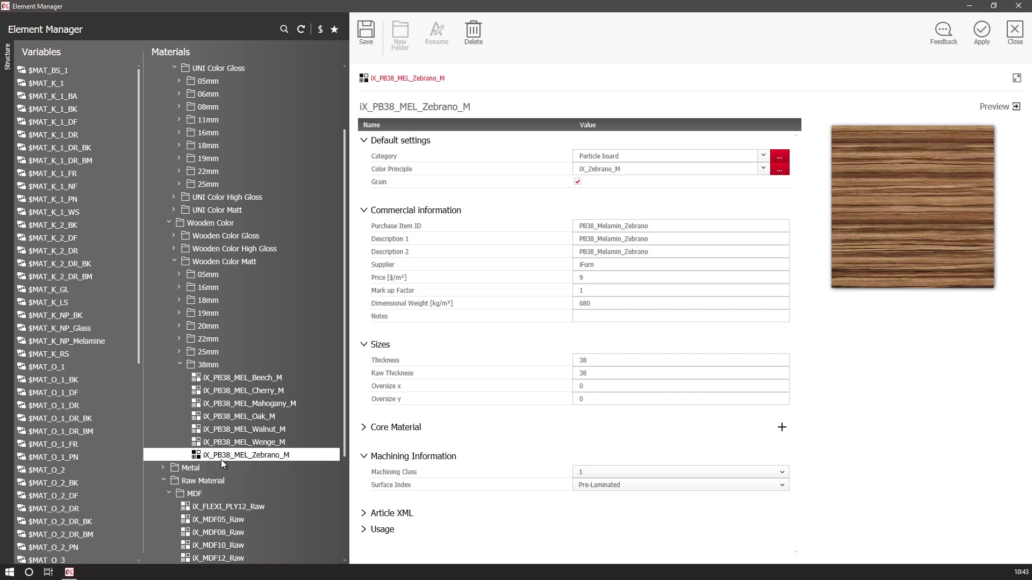
Save a copy of the material iX_PB38_MEL_Oak_M under the name iX_PB50_MEL_Oak_M.
click(394, 108)
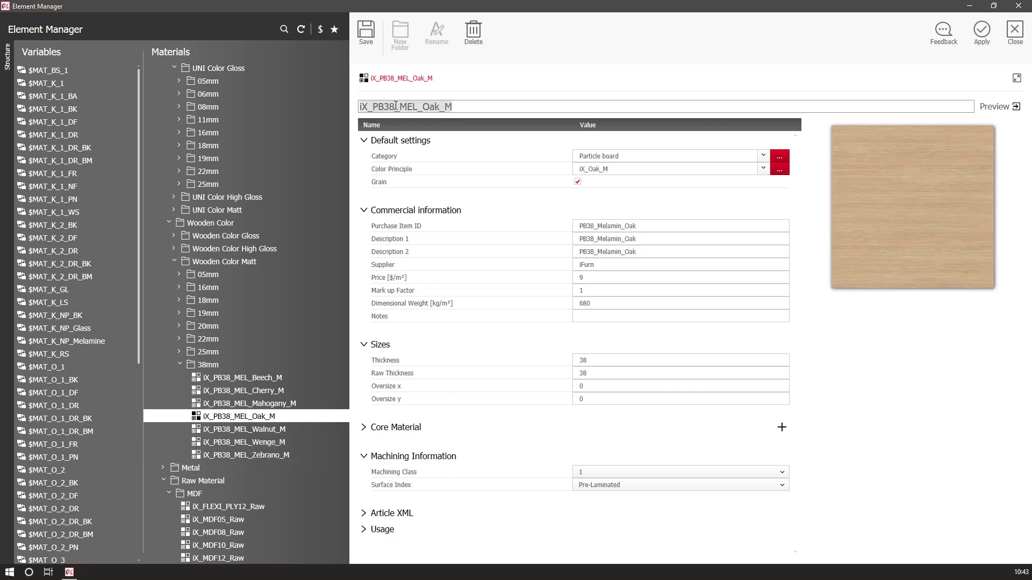
click(395, 109)
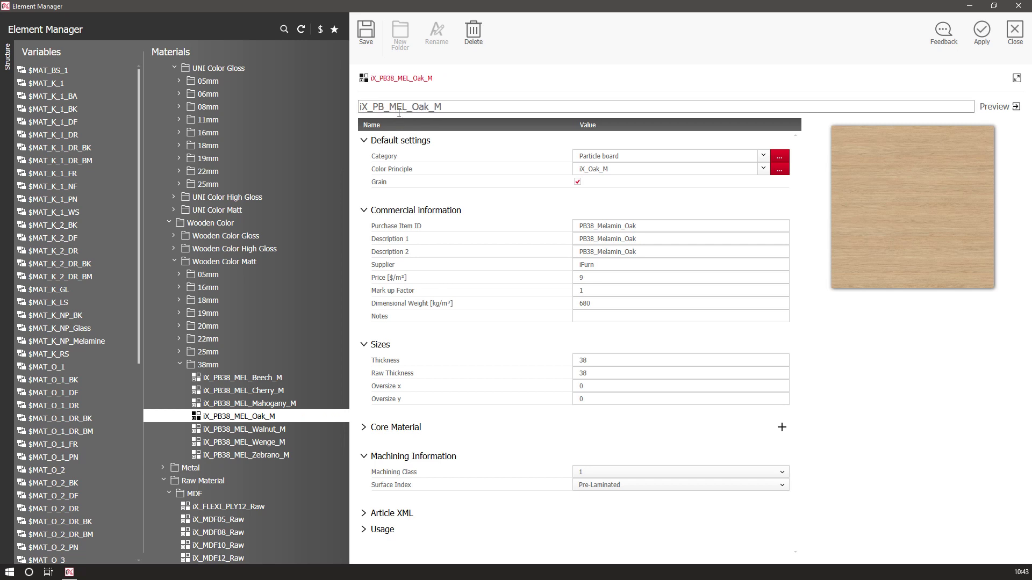
text(50)
click(375, 36)
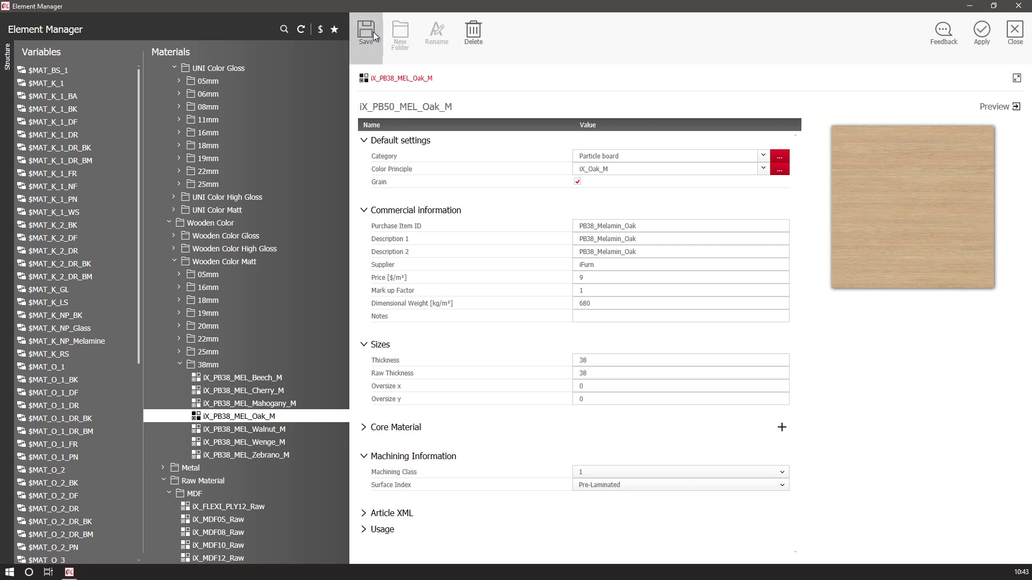
Set the new oak material's purchase item ID, Description 1 and Description 2 to PB50_Melamin_Oak.
click(595, 226)
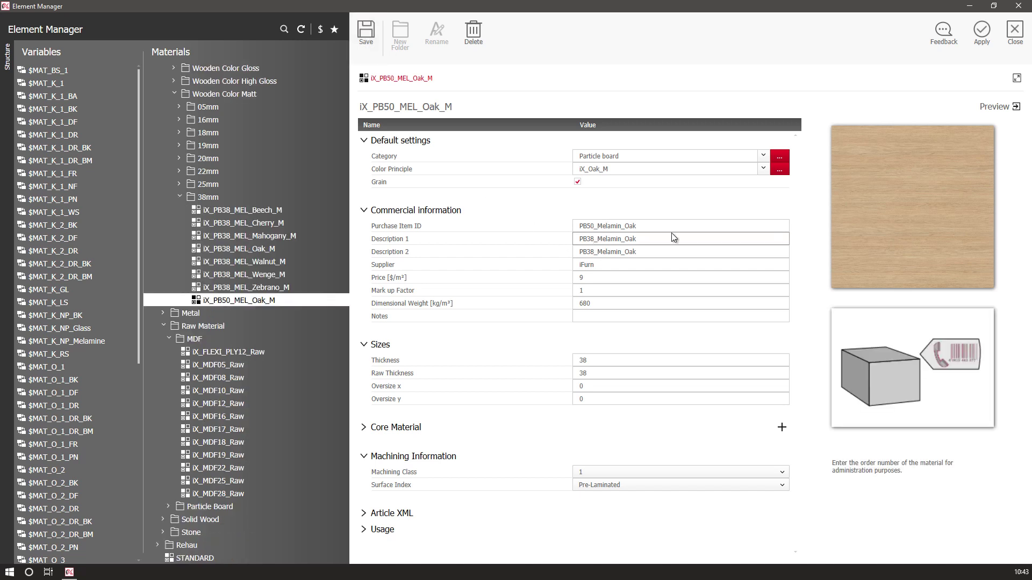
double_click(649, 225)
key(ctrl+c)
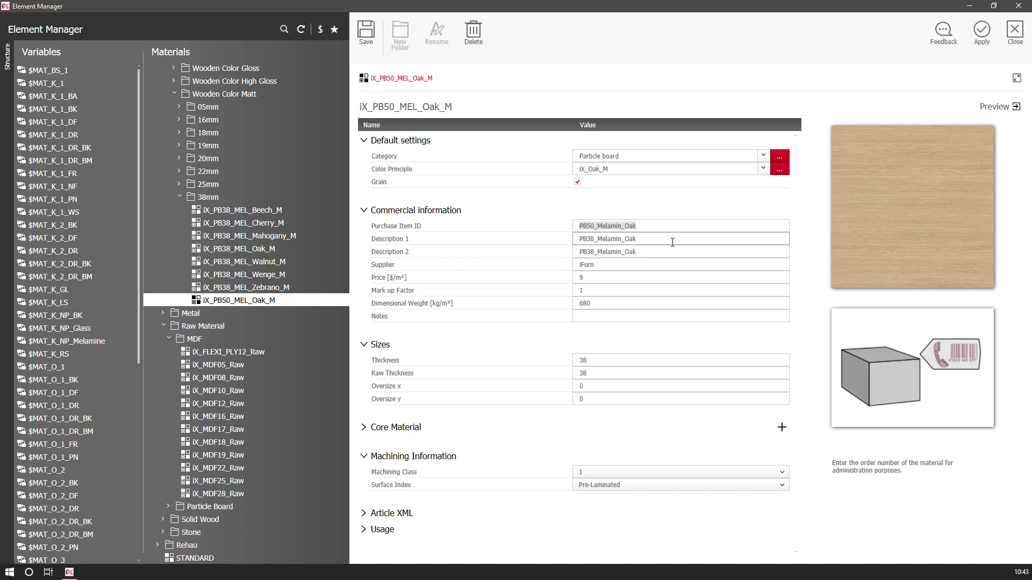
drag(681, 240, 558, 240)
key(ctrl+v)
drag(656, 253, 557, 249)
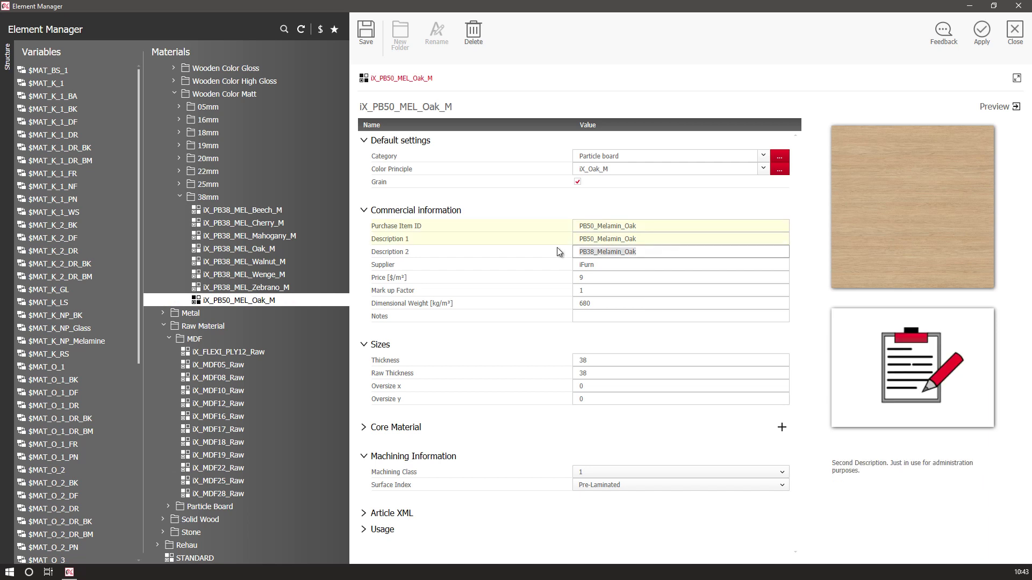
key(ctrl+v)
Set the material's thickness and raw thickness to 50, save it, and apply it as MAT_K_1's article value.
click(579, 360)
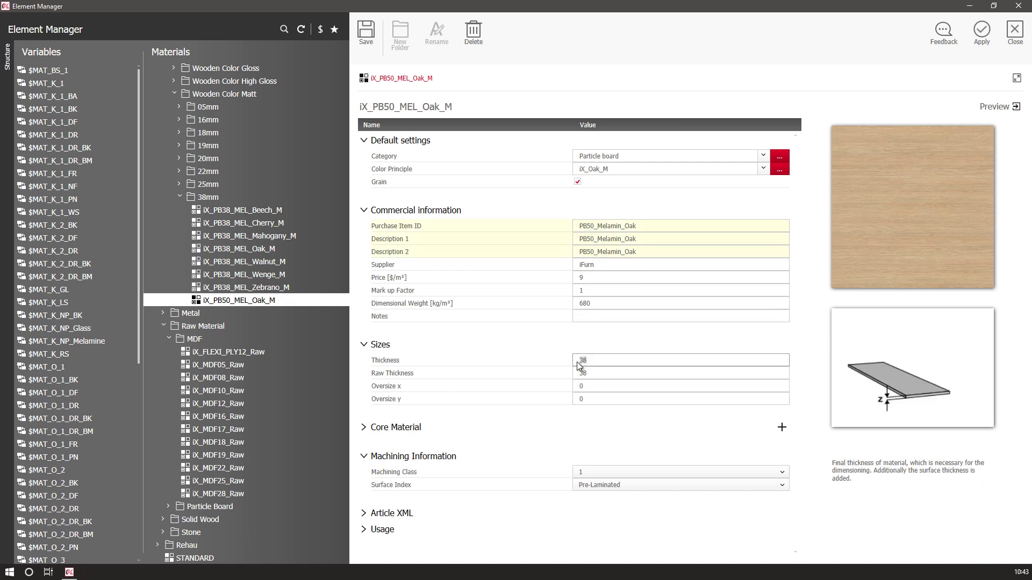
text(50)
key(Tab)
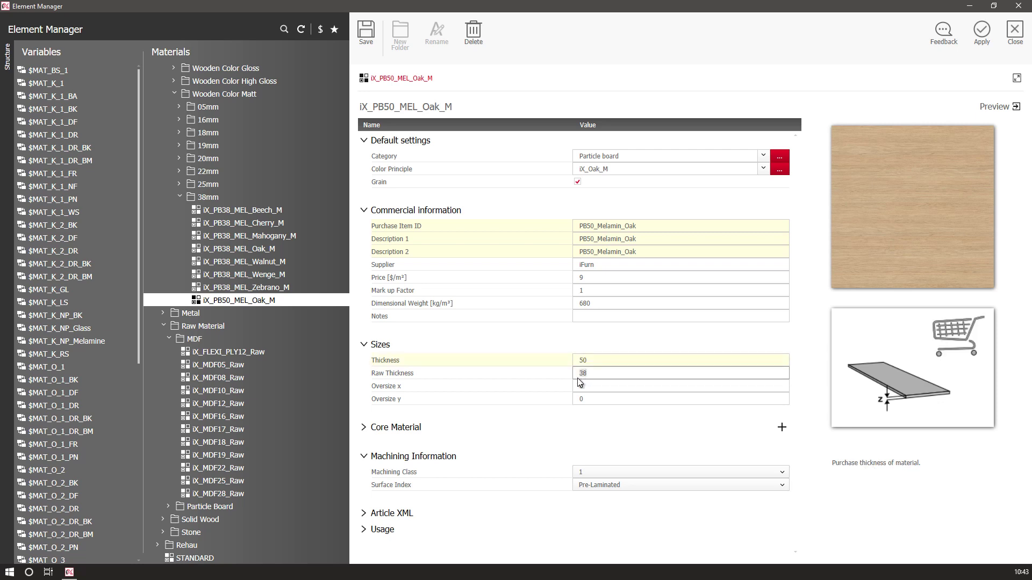
click(369, 51)
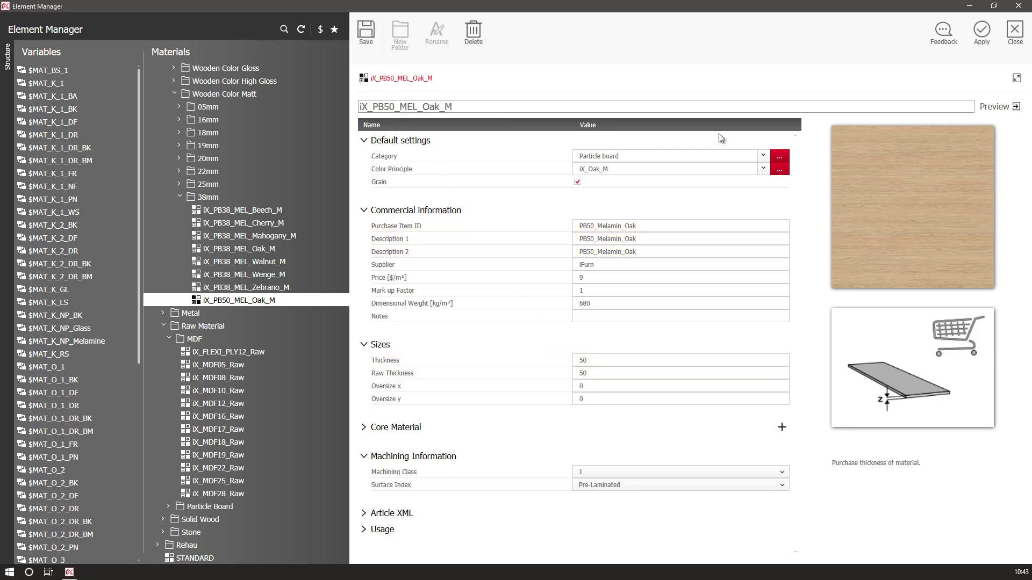
click(988, 30)
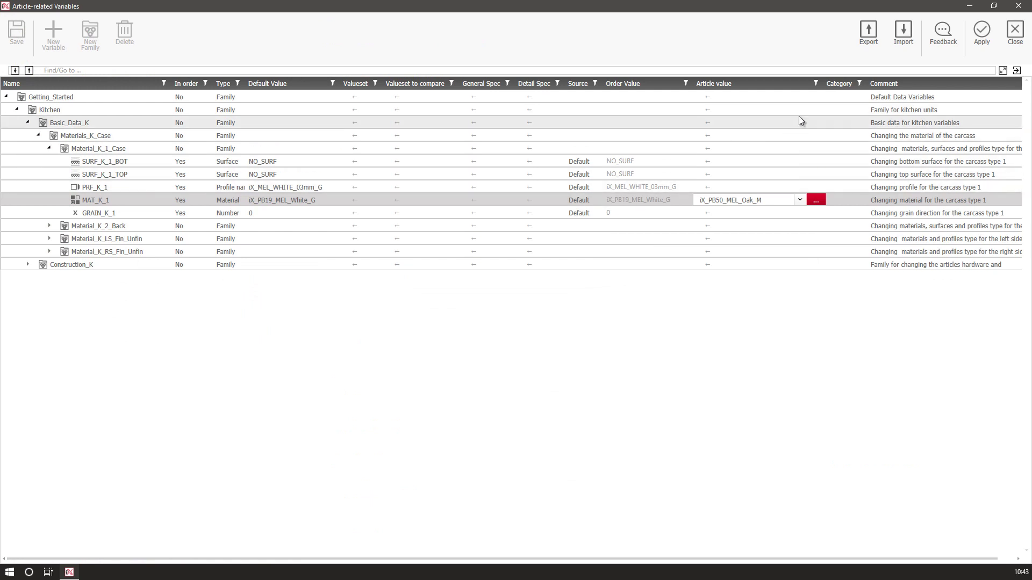
Open the profile selection for PRF_K_1's article value and choose iX_ABS_Oak_2mm_M from the Wooden Color Matt 2mm ABS profiles.
click(762, 185)
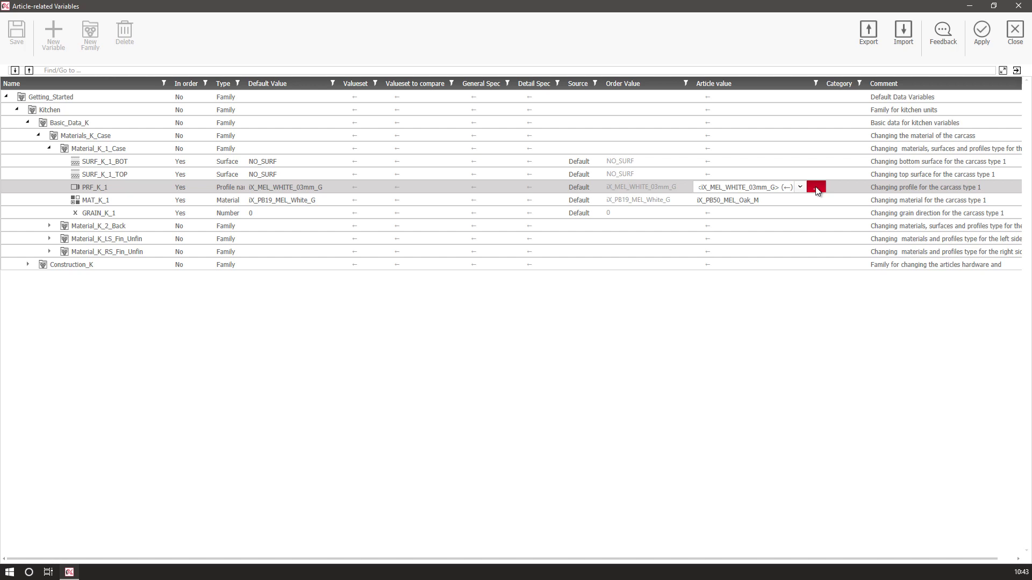
click(816, 186)
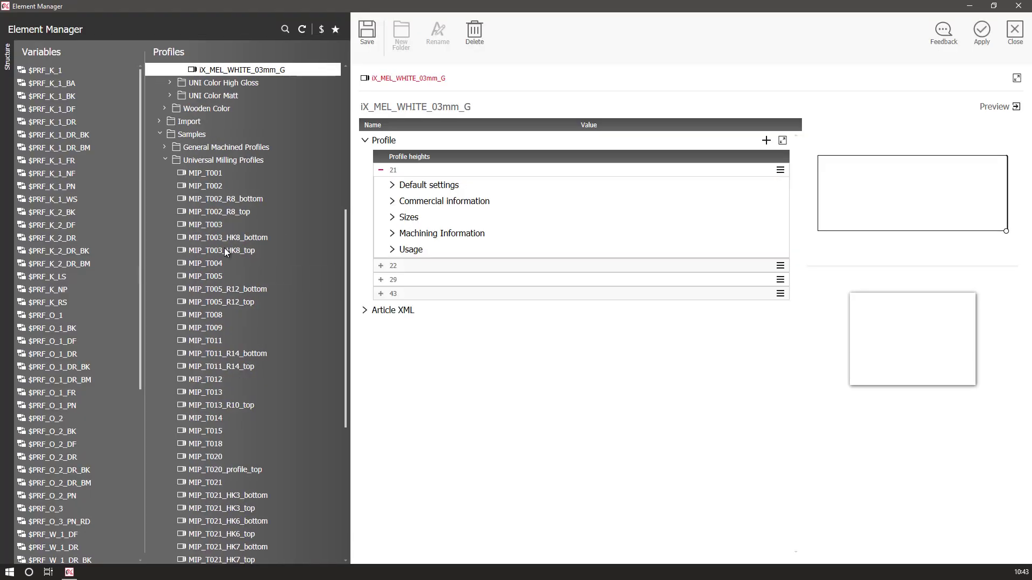
scroll(188, 172, up, 6)
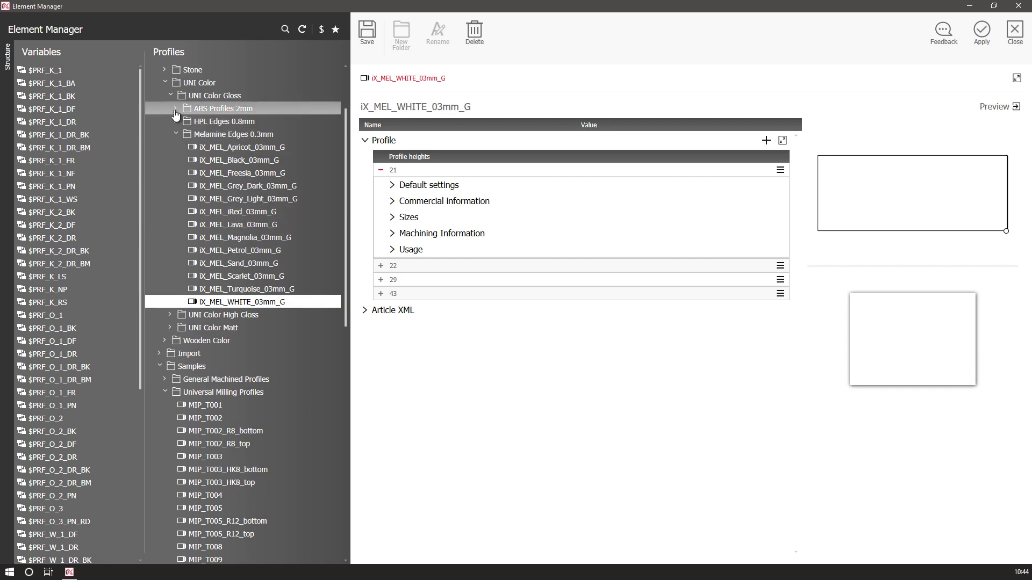
click(175, 108)
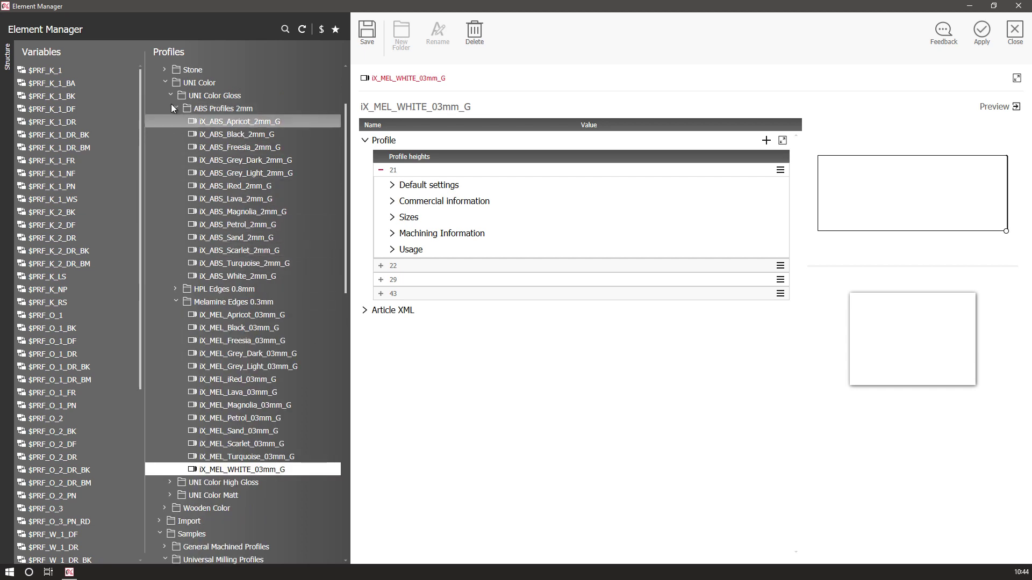
click(165, 84)
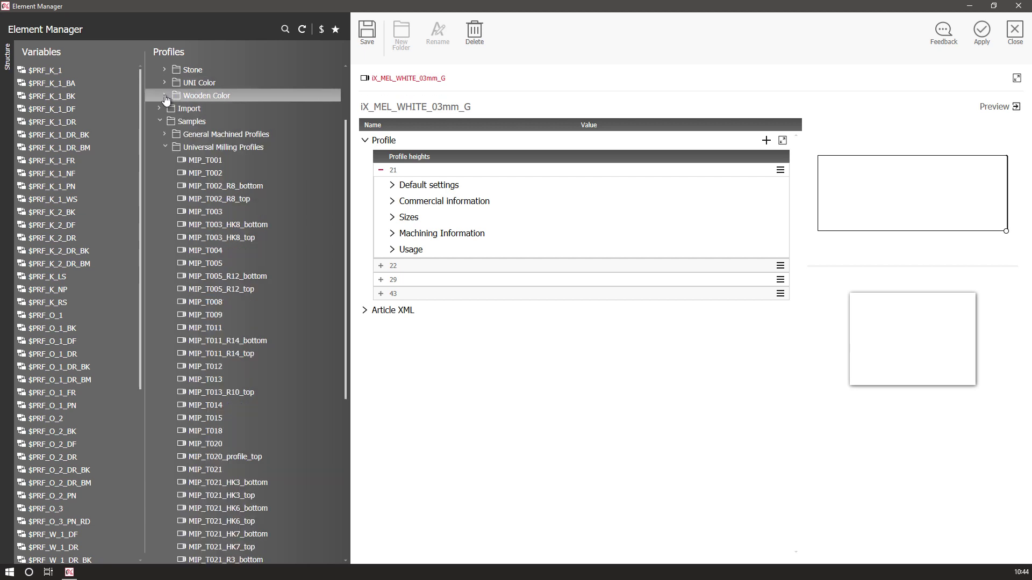
click(165, 95)
click(170, 135)
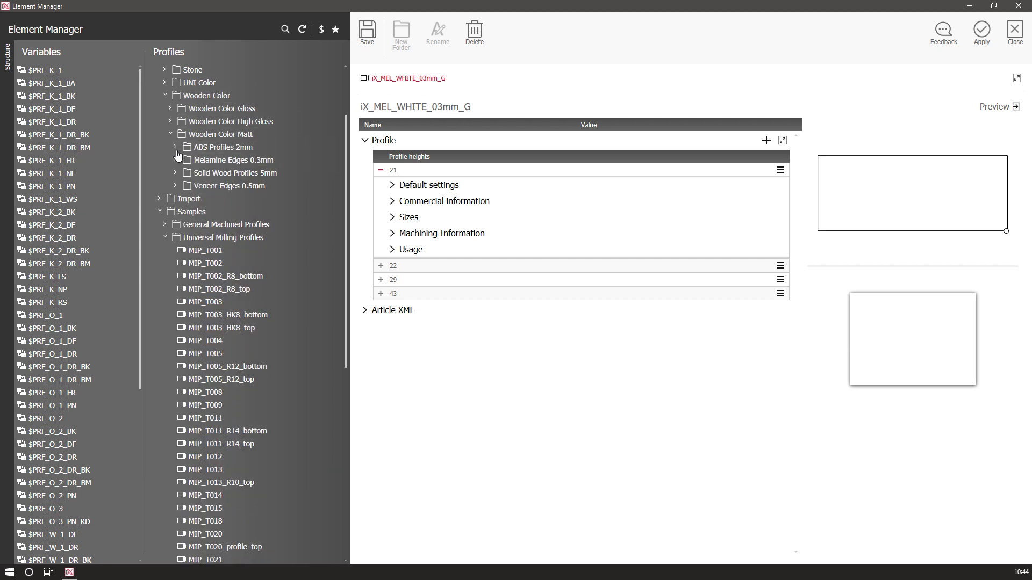
click(176, 147)
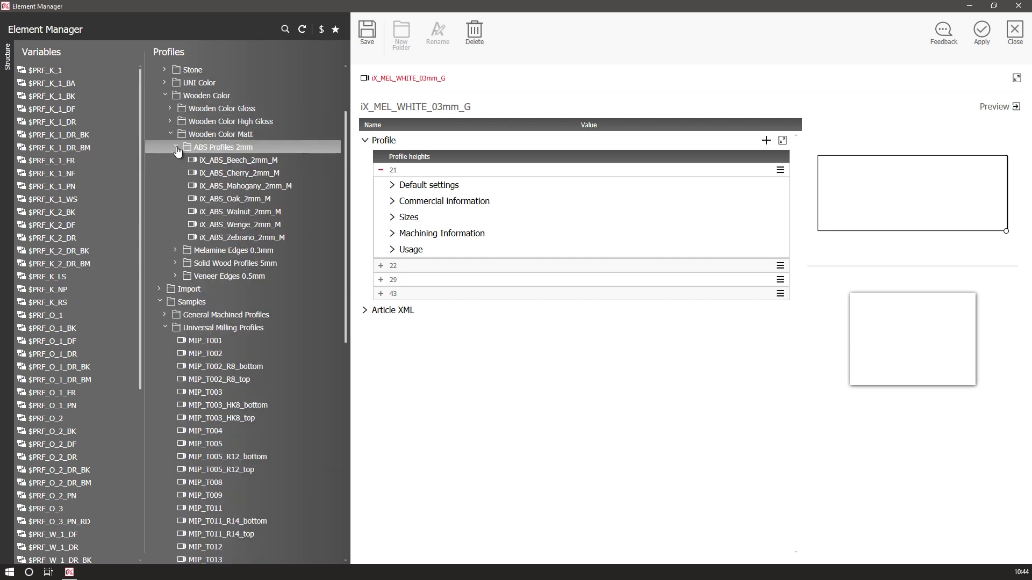
click(220, 198)
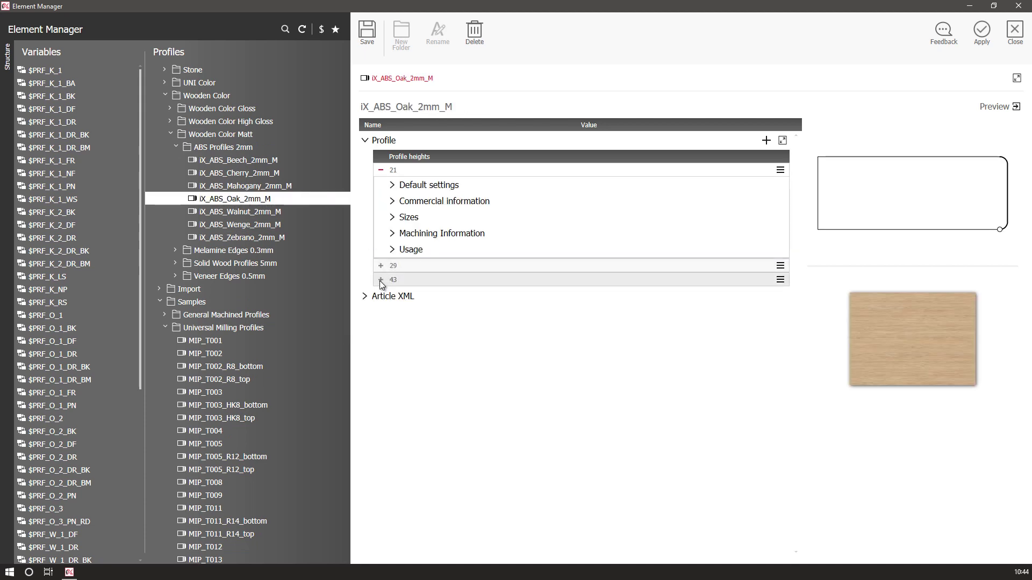
Duplicate the 43 profile height entry of iX_ABS_Oak_2mm_M as 55 and set its raw height to 50.
click(780, 281)
click(764, 309)
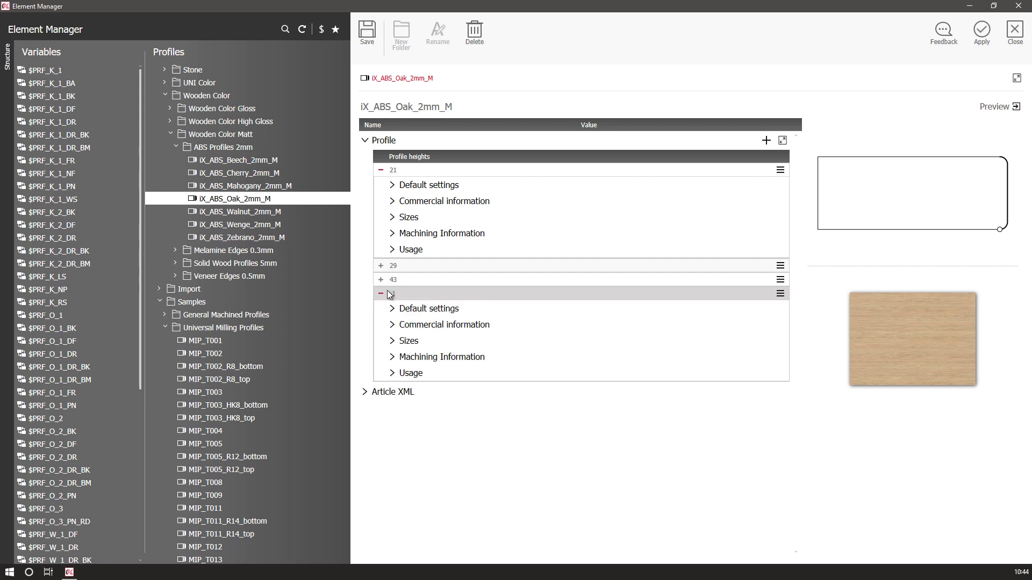
click(416, 294)
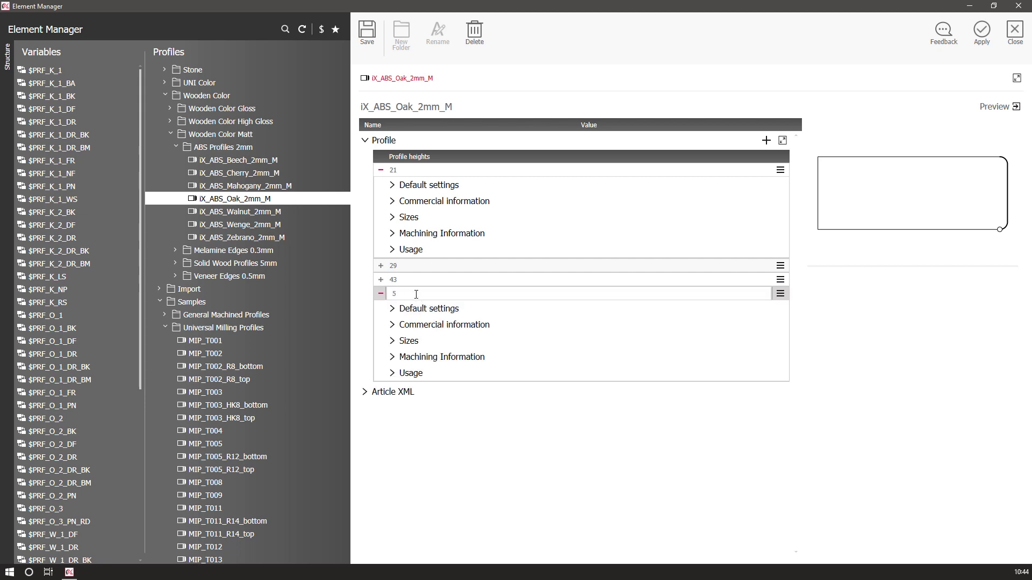
click(392, 342)
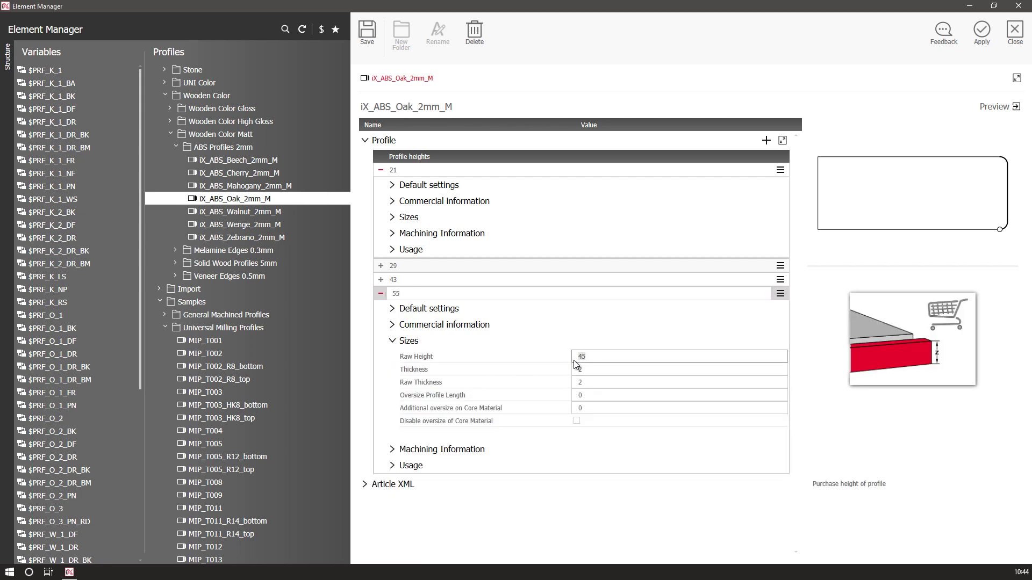
text(50)
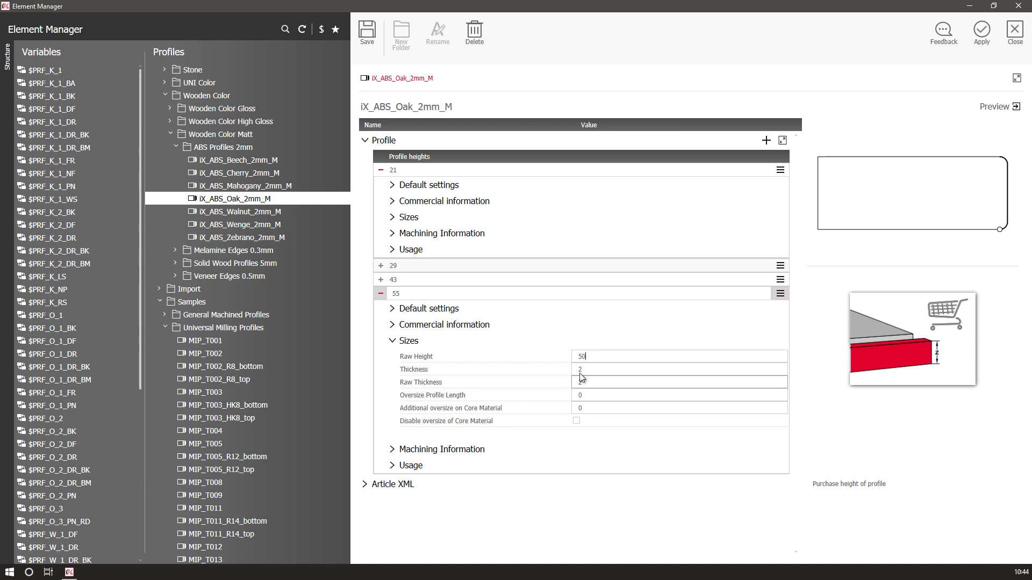
Check the new entry's commercial information and default settings, then save over the write-protected profile and apply it as PRF_K_1's article value.
click(393, 325)
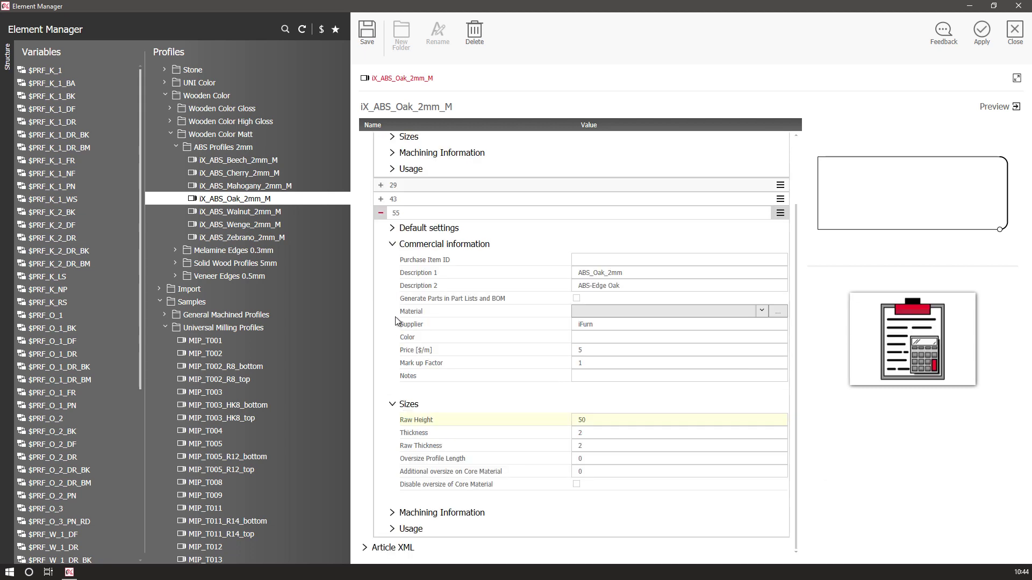
click(391, 228)
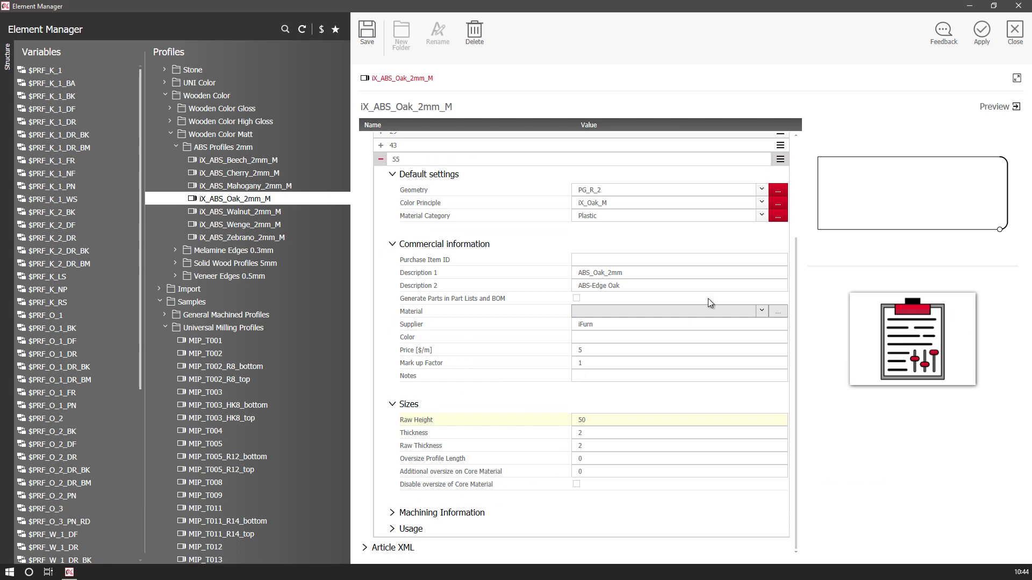
click(367, 33)
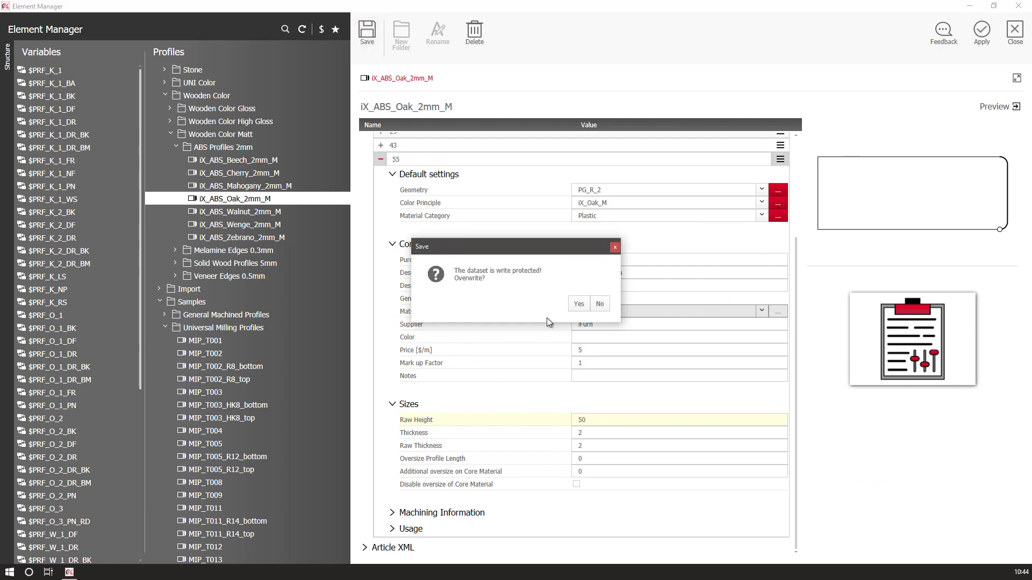
click(578, 304)
click(978, 33)
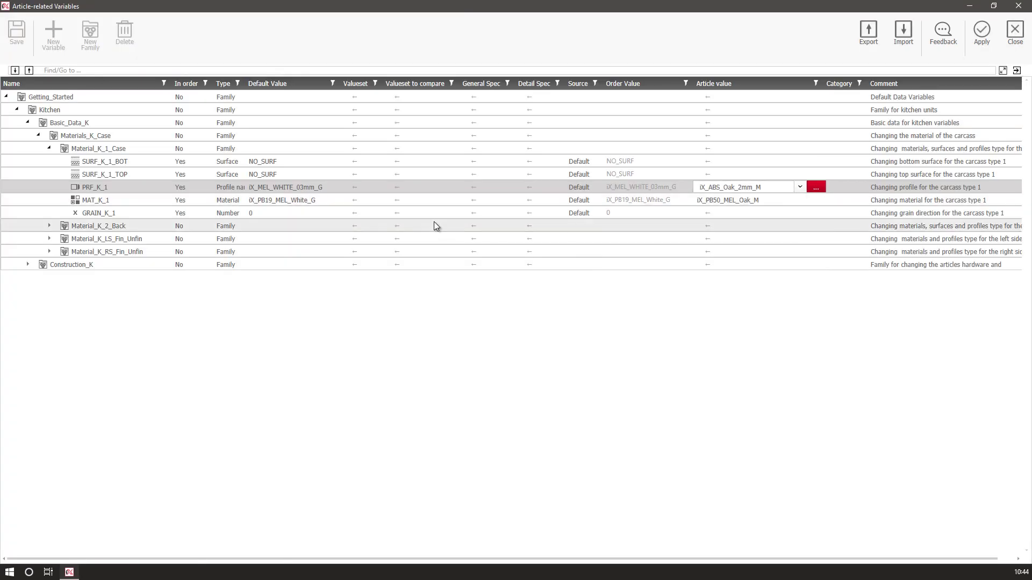
Apply the changed variables with article regeneration and show the model in the Realistic visual style.
click(975, 37)
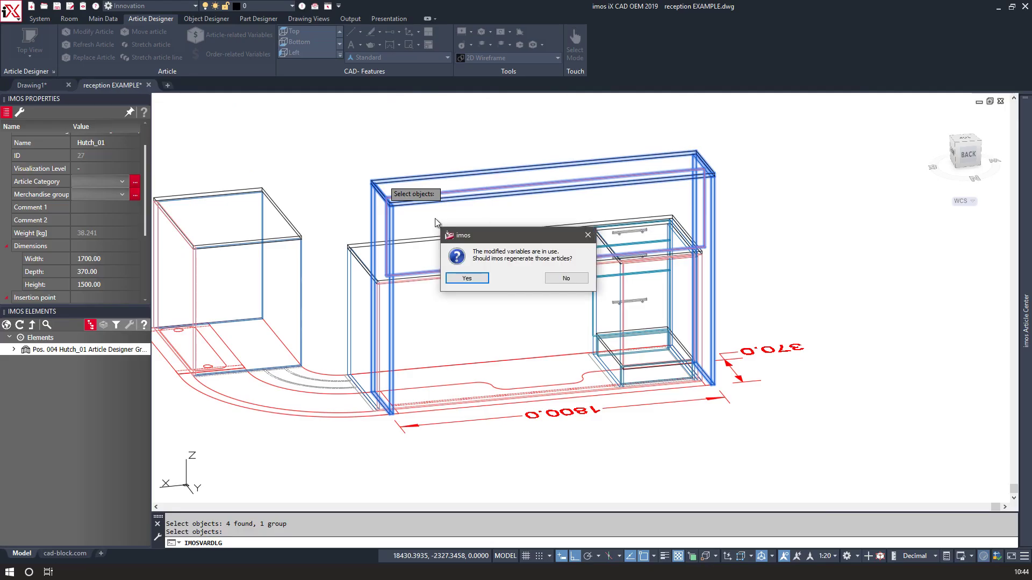
click(466, 278)
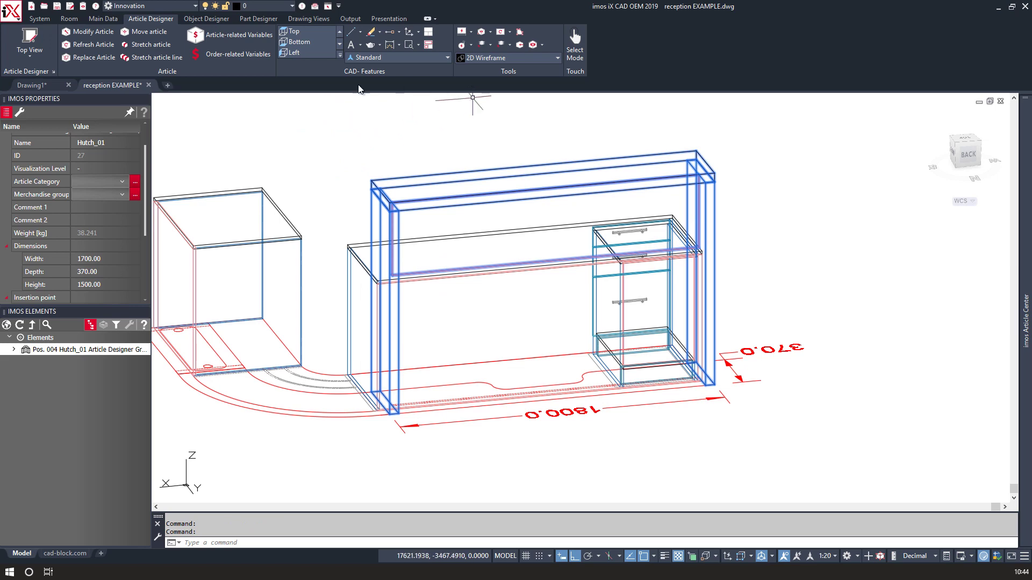
click(482, 58)
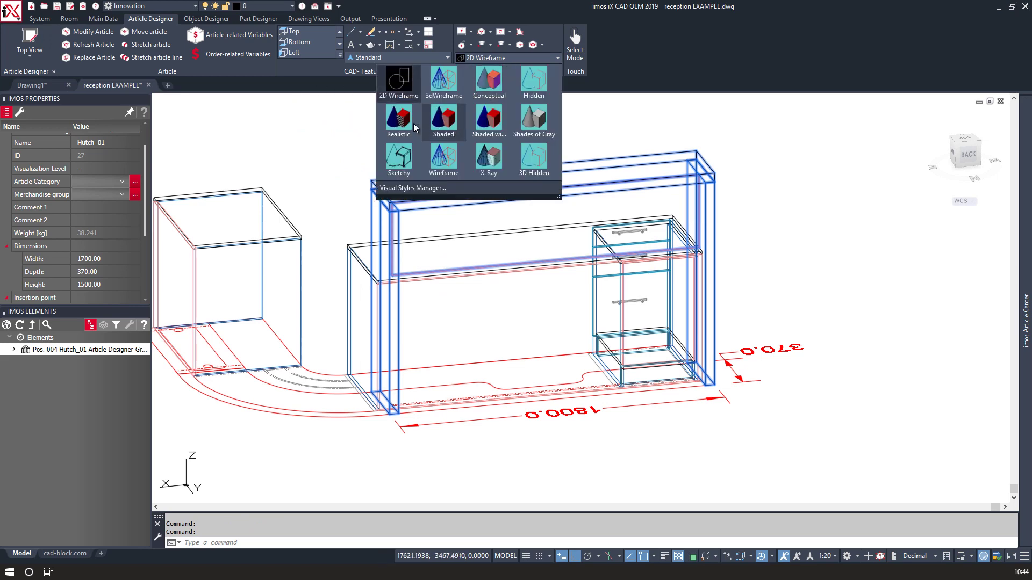
click(398, 121)
mouse_move(376, 166)
shift+middle_down()
mouse_move(458, 172)
mouse_move(469, 152)
mouse_move(376, 136)
mouse_move(295, 157)
mouse_move(431, 167)
shift+middle_up()
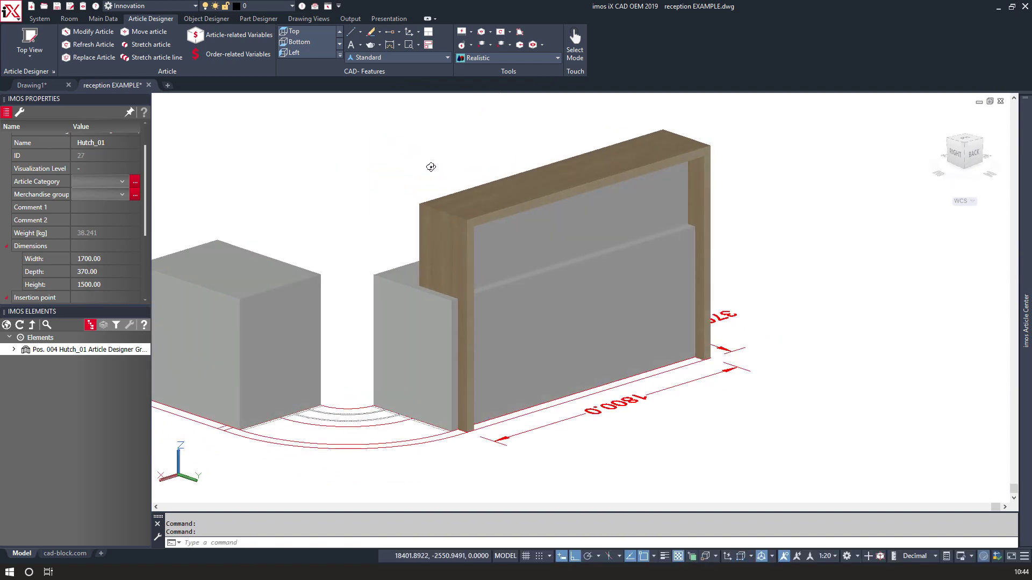
Set the Material_K_2_Back article value of the raised counter Hutch_01 to iX_PB18_MEL_Oak_M and regenerate the article.
click(212, 36)
click(506, 236)
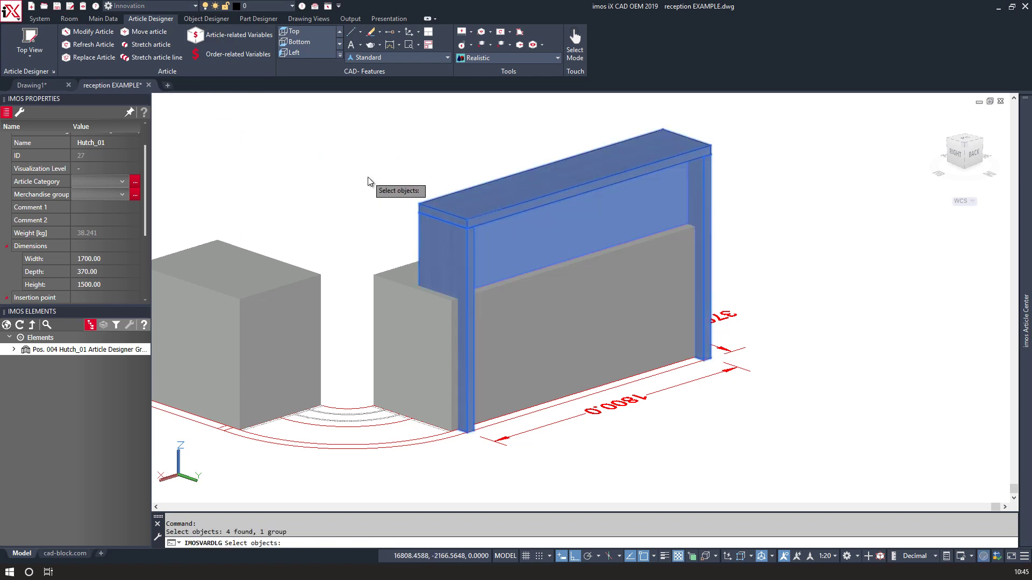
key(Return)
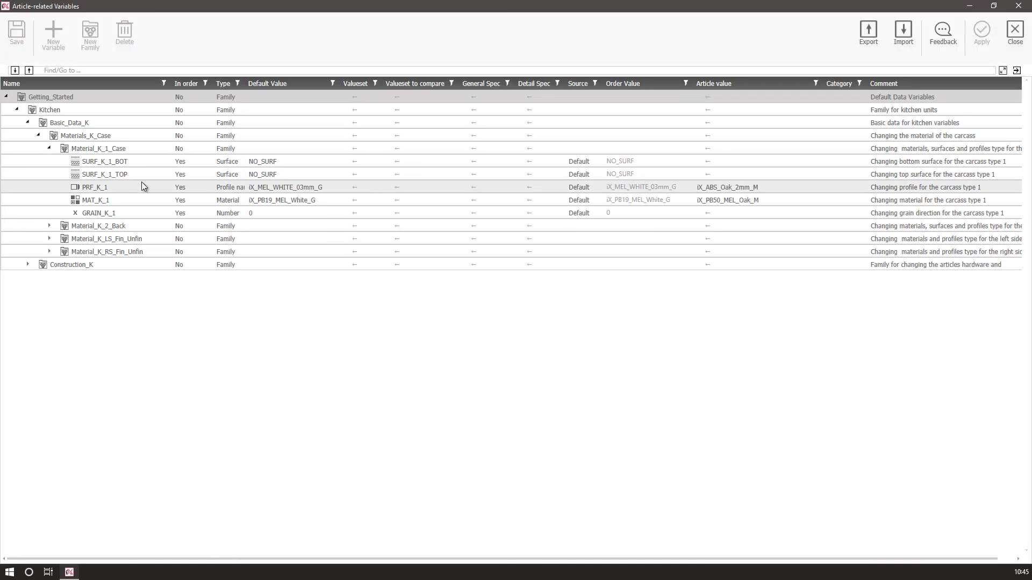
double_click(99, 227)
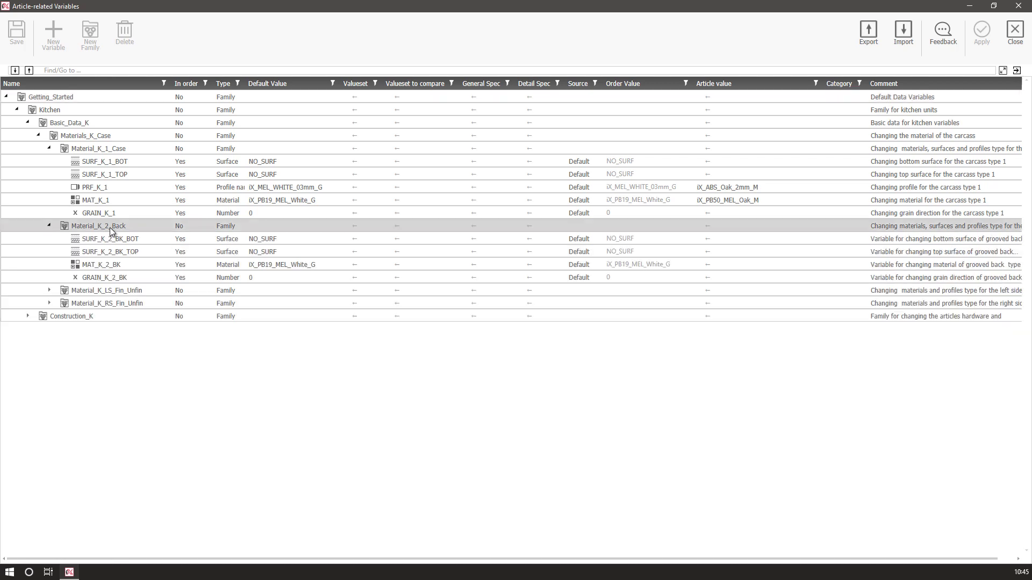
click(754, 226)
click(818, 226)
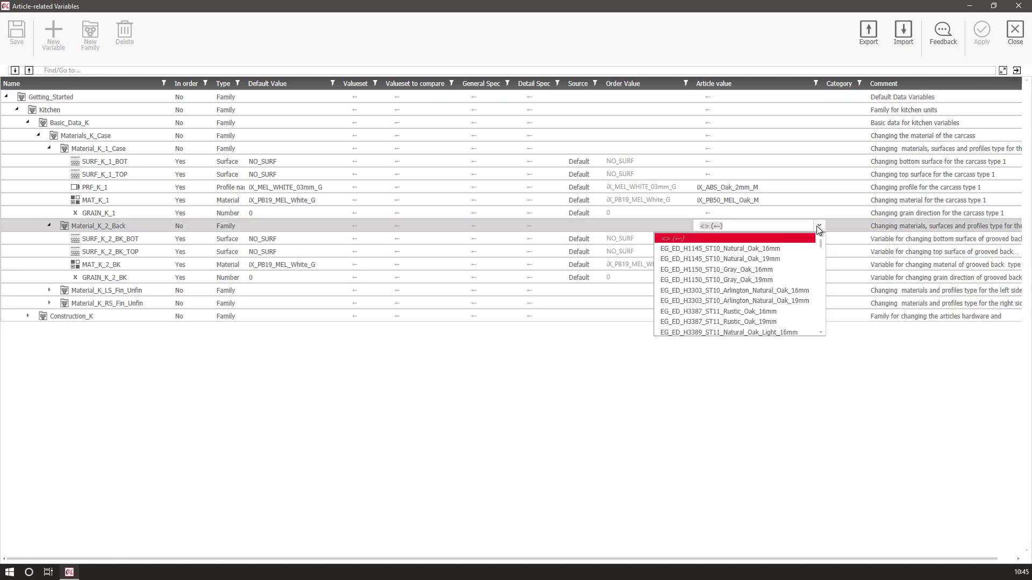
scroll(781, 291, down, 5)
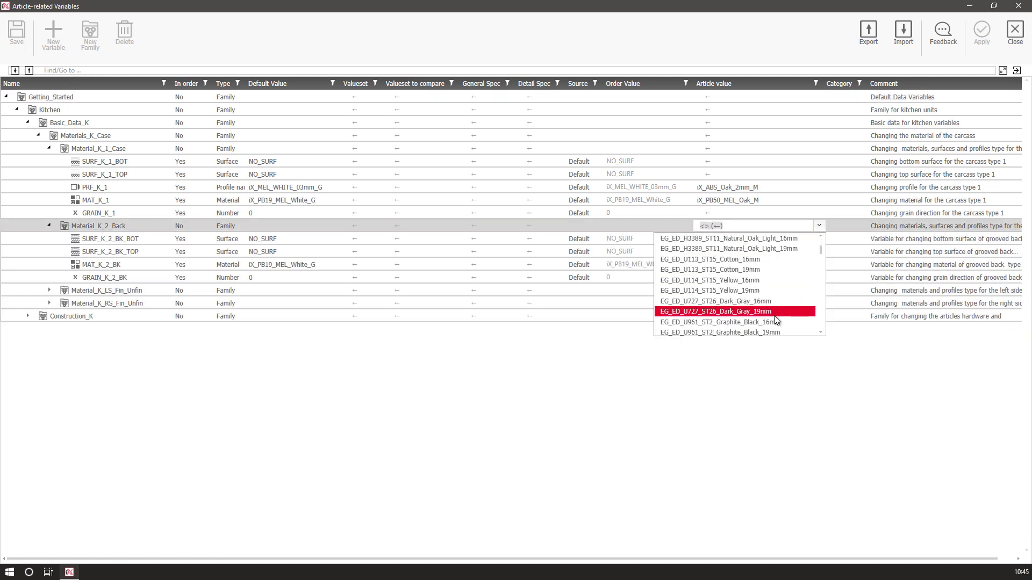
scroll(776, 319, down, 5)
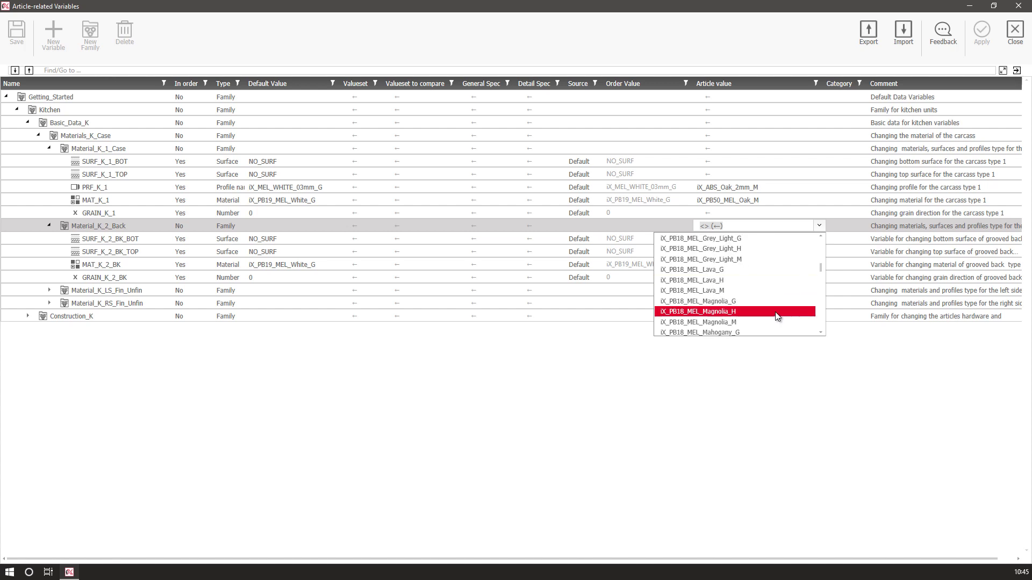
scroll(778, 316, down, 3)
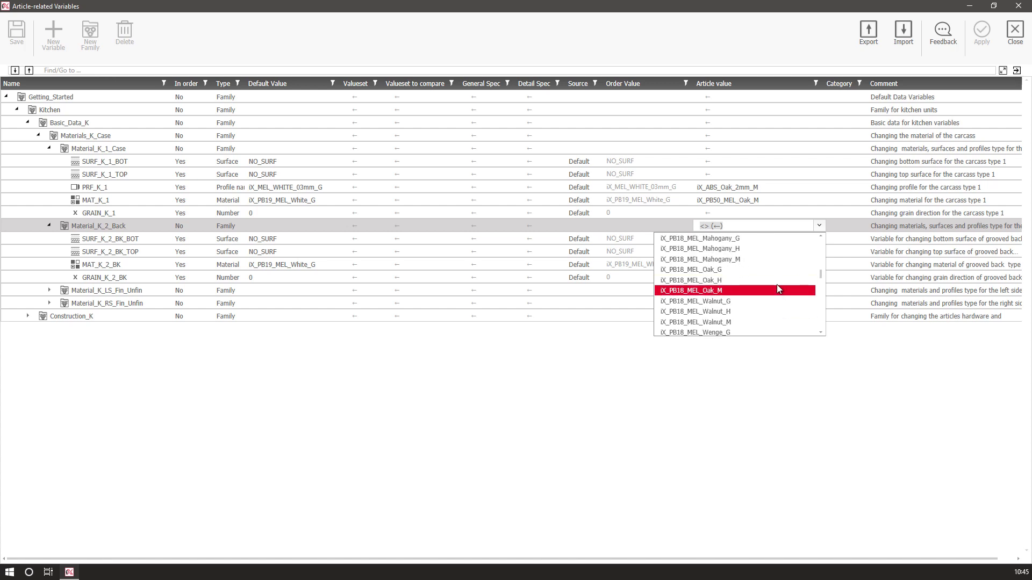
click(779, 291)
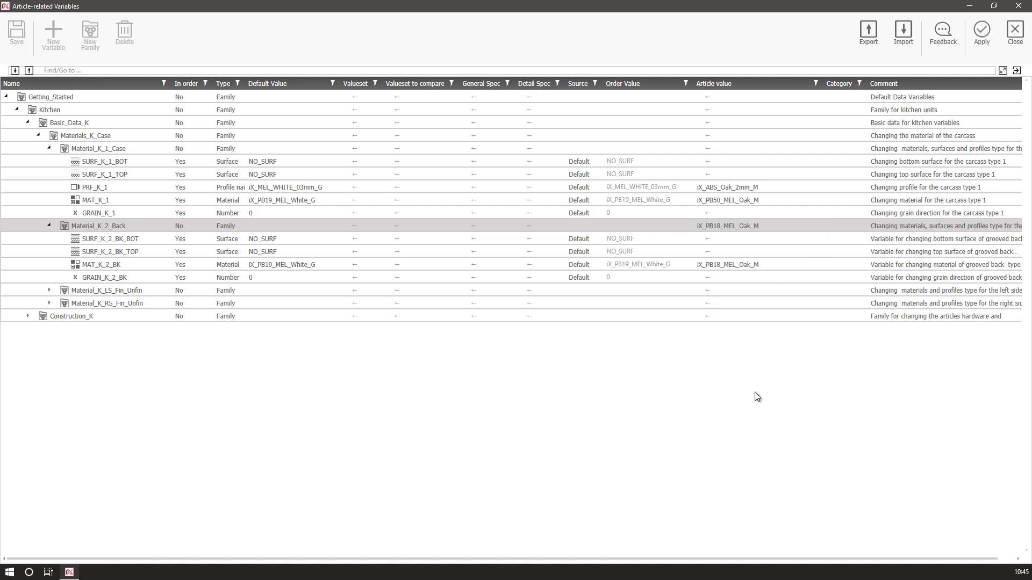
click(974, 39)
click(467, 278)
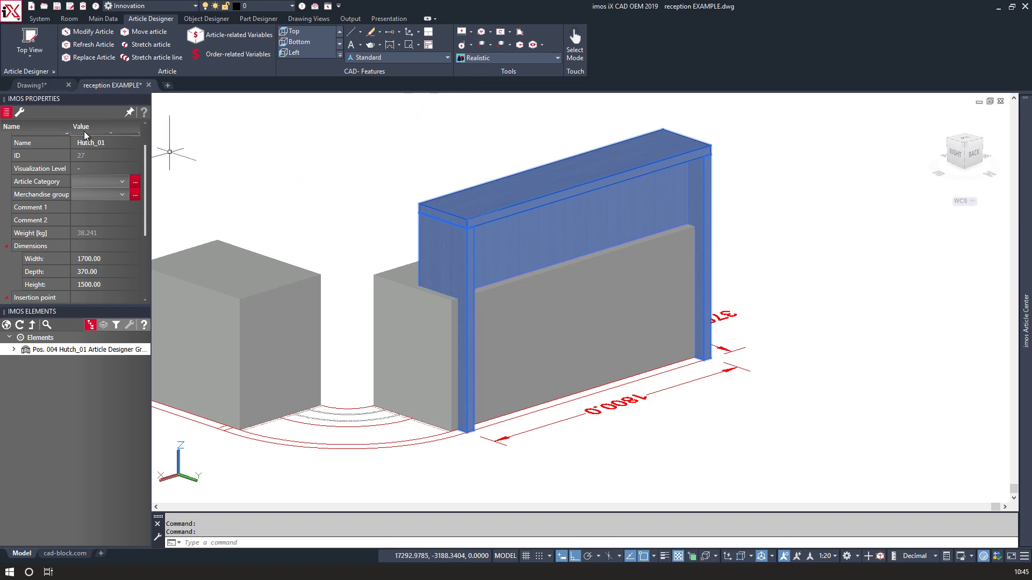
Deselect the hutch, inspect its oak finish up close, and return the drawing to the 2D Wireframe visual style.
click(32, 339)
shift+middle_drag(386, 163, 532, 193)
scroll(405, 202, up, 3)
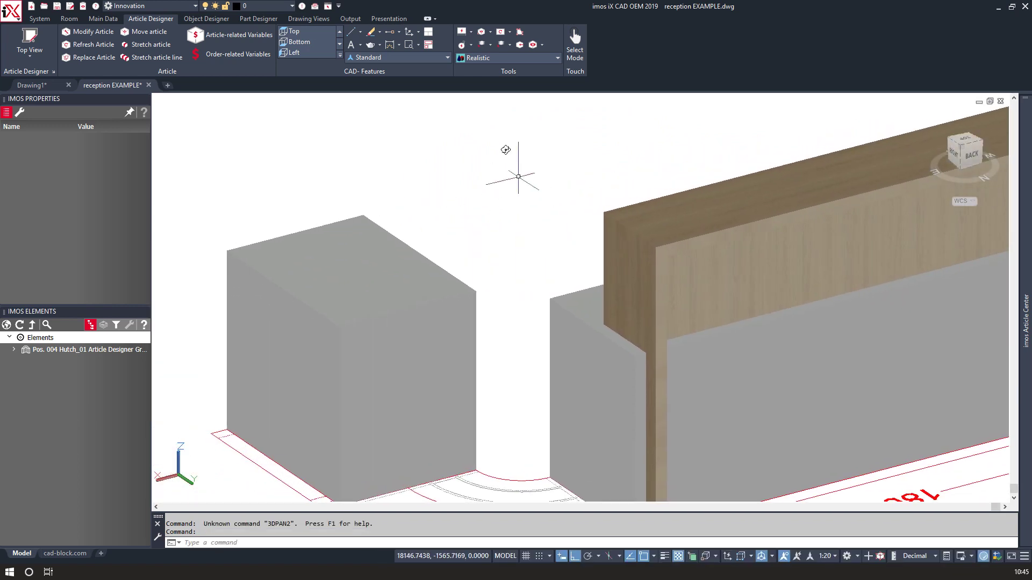
click(501, 60)
click(396, 82)
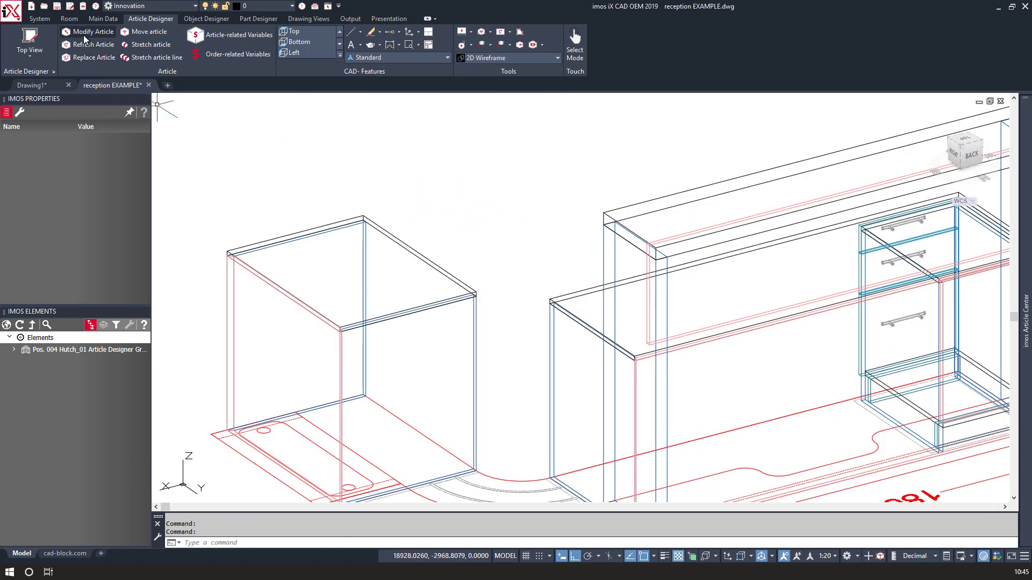
Open the library article Hutch_01 for editing in the Article Designer and set its width to 800.
mouse_move(1025, 322)
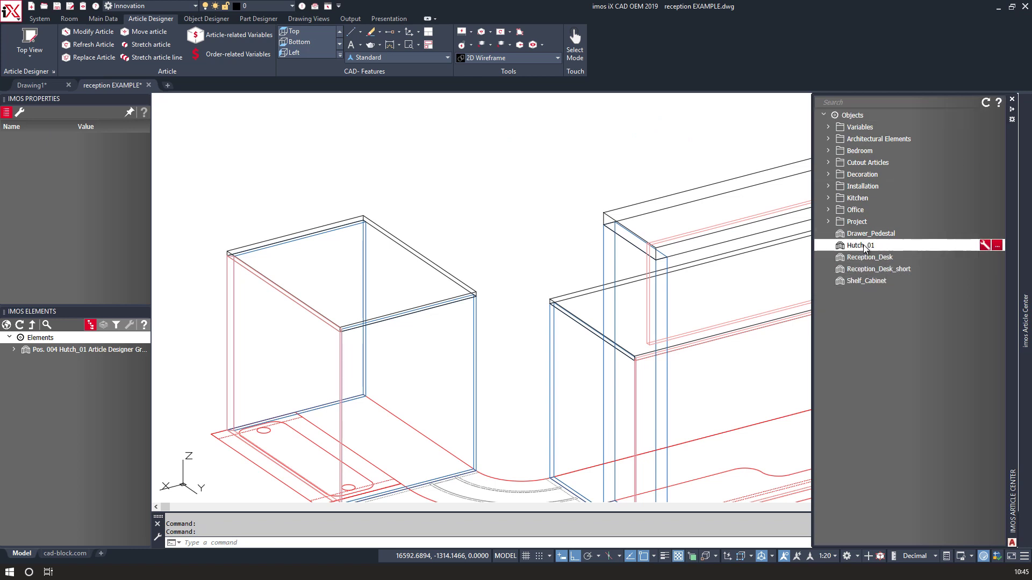
right_click(863, 247)
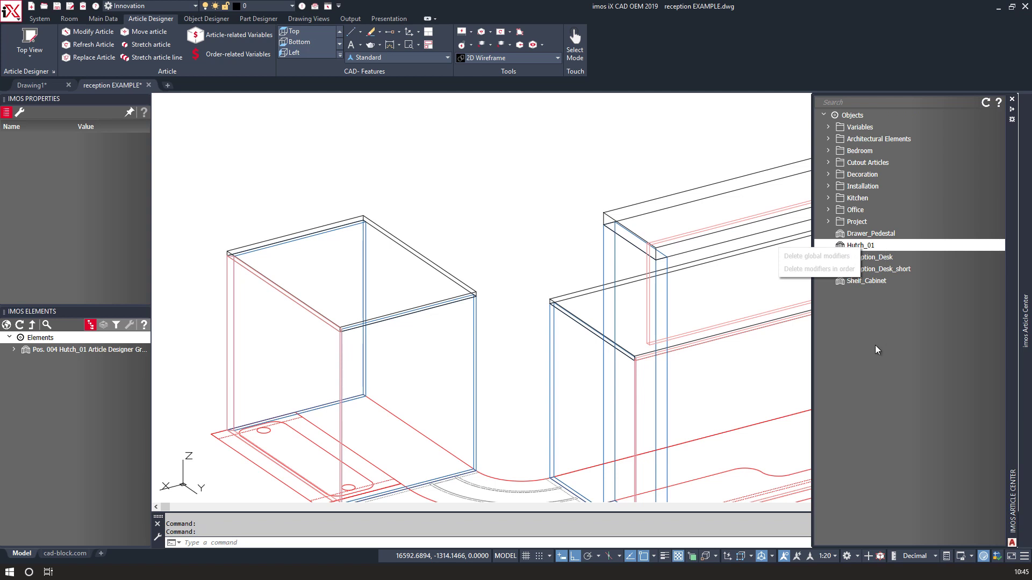
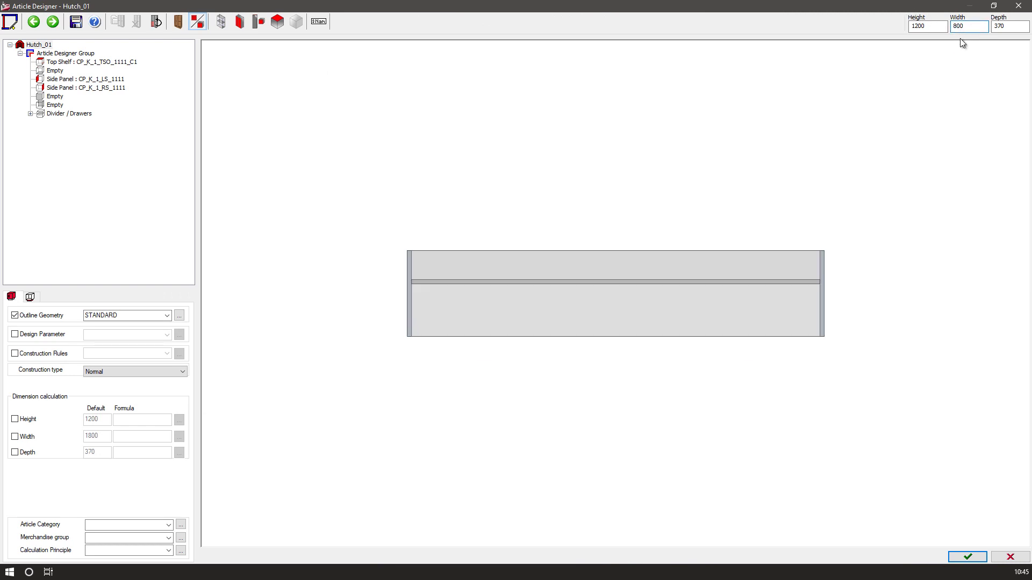
key(Return)
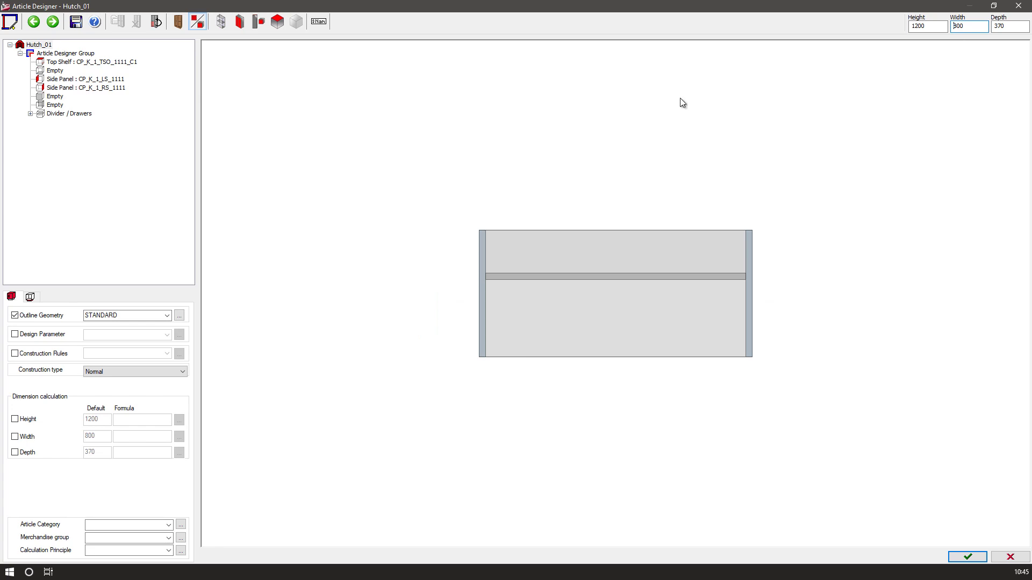
Save the 800 mm wide hutch as a separate library article named Hutch_02.
click(75, 23)
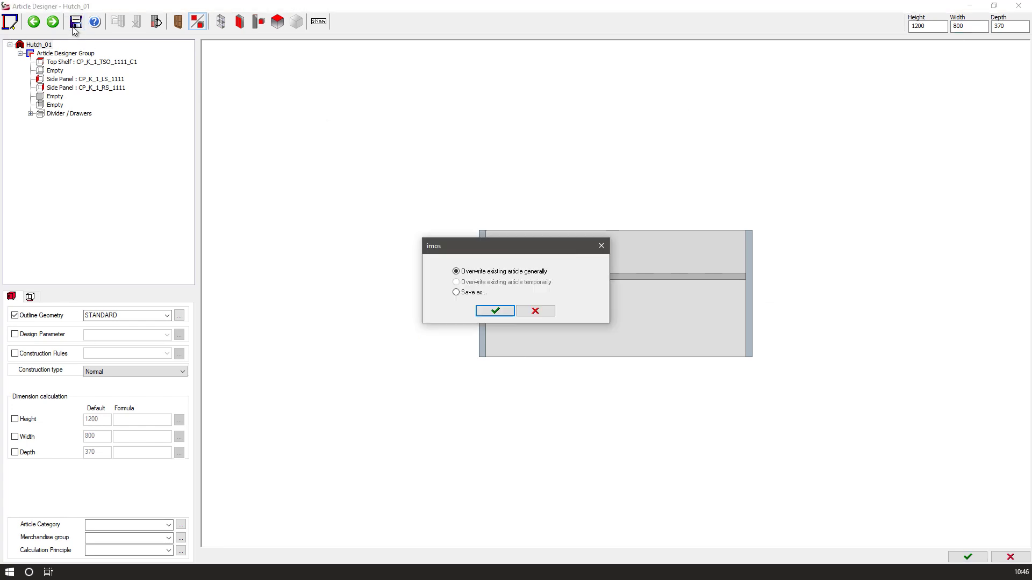
click(480, 311)
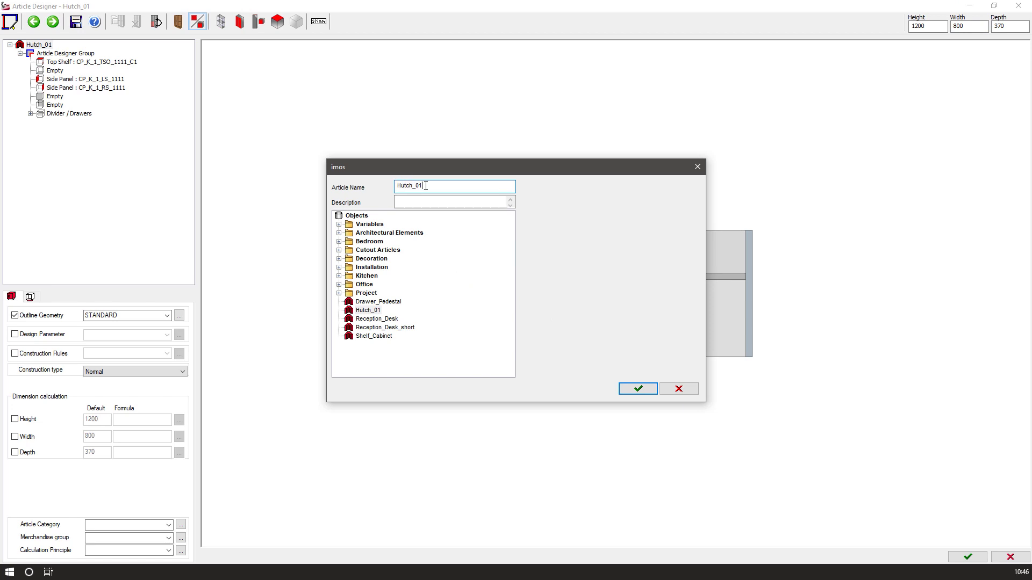
click(634, 393)
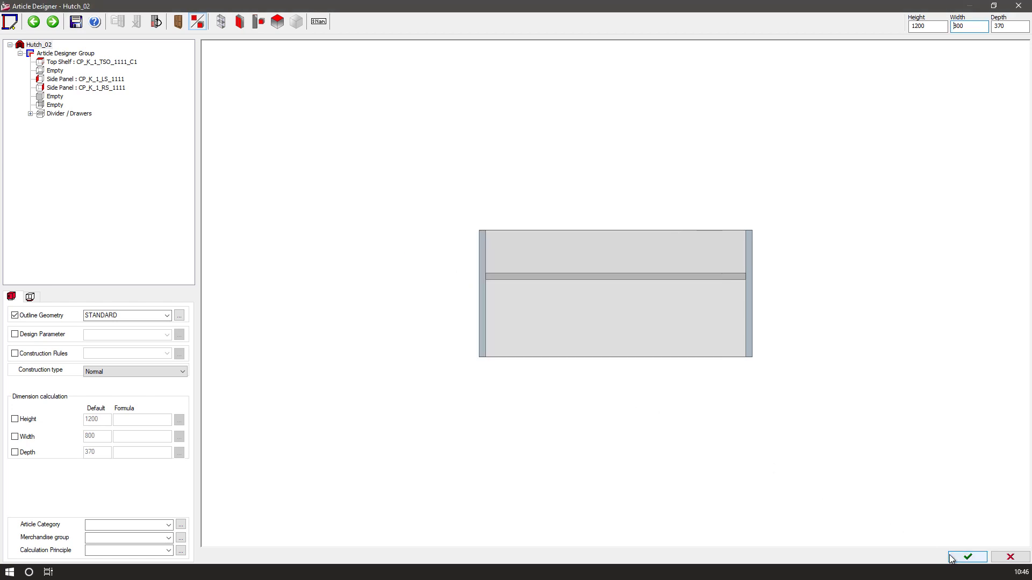
Insert the Hutch_02 article into the drawing next to the short reception desk.
click(951, 558)
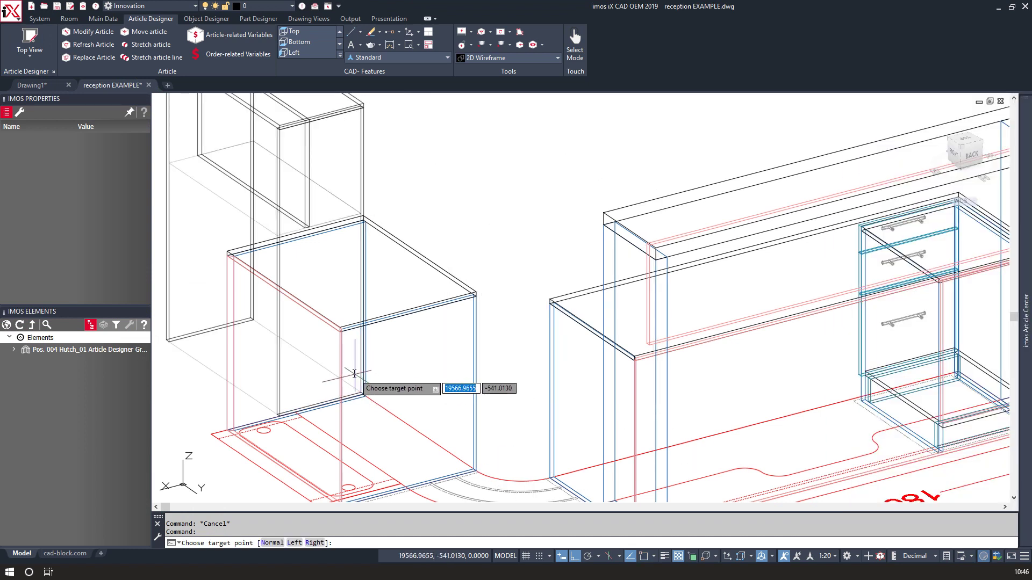
middle_drag(346, 372, 551, 398)
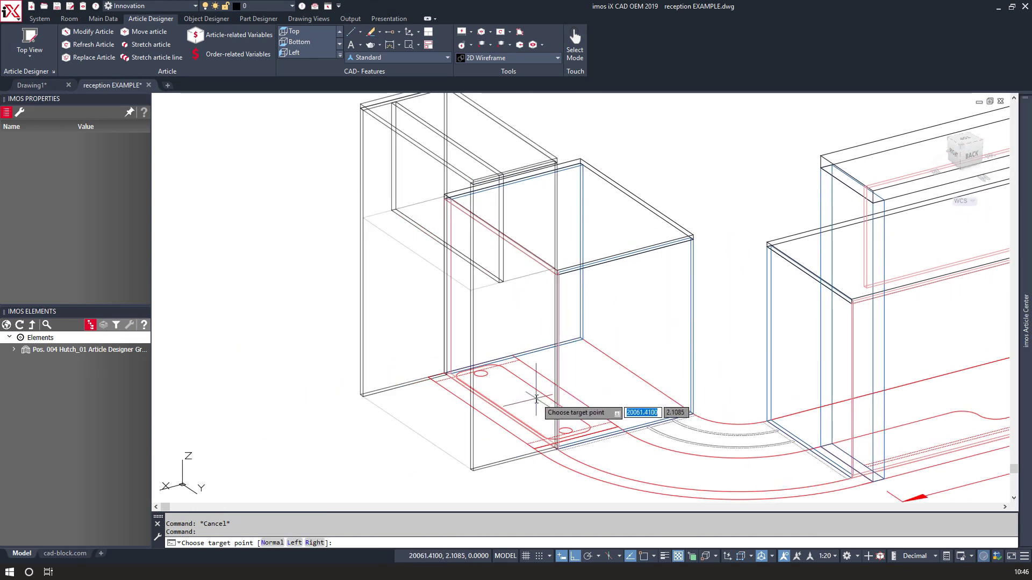
click(466, 420)
Modify the placed Hutch_02 article to a width of 750 and overwrite the existing article generally.
scroll(541, 453, up, 6)
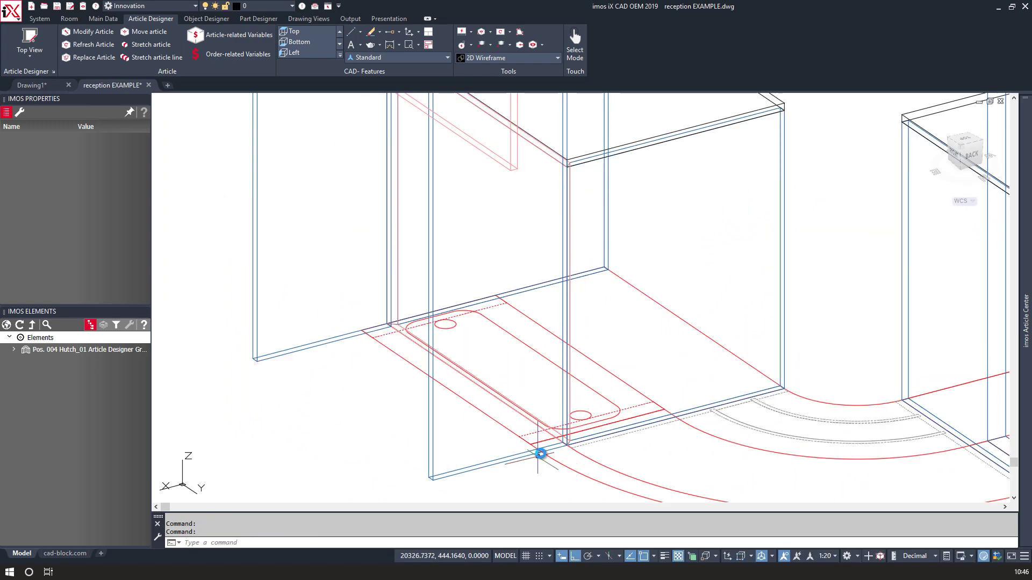
scroll(541, 453, down, 5)
scroll(221, 191, up, 3)
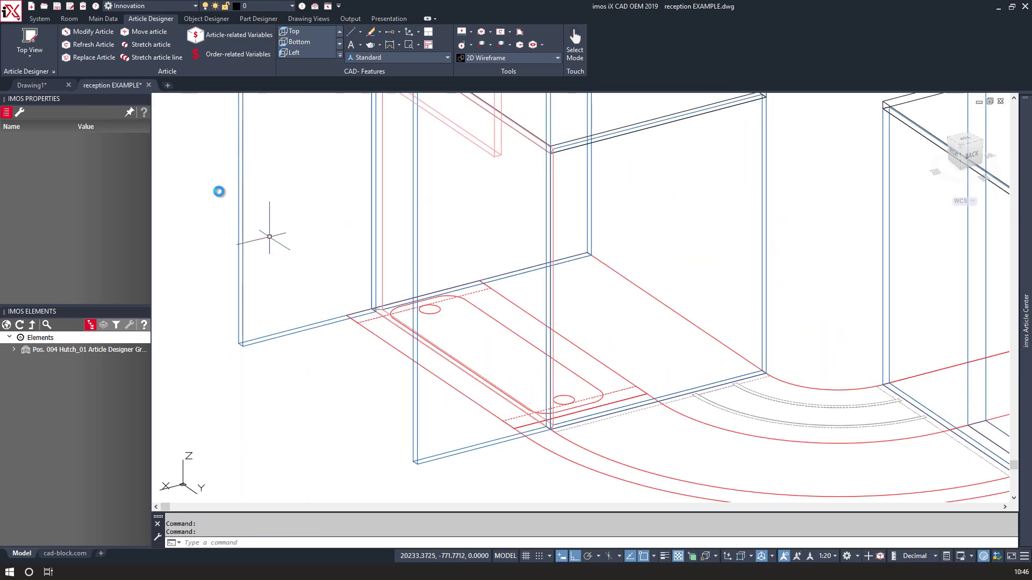
click(95, 34)
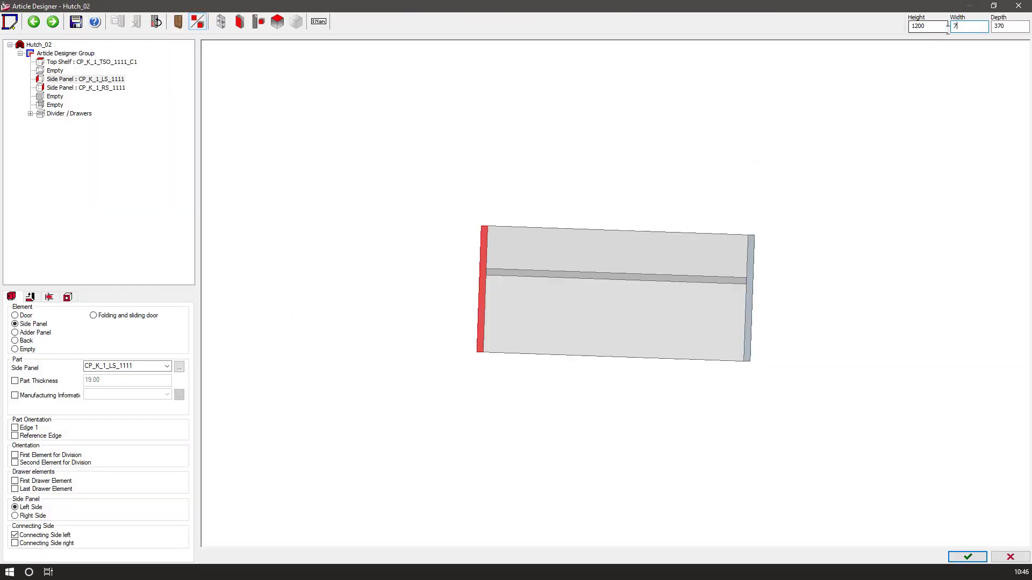
key(Return)
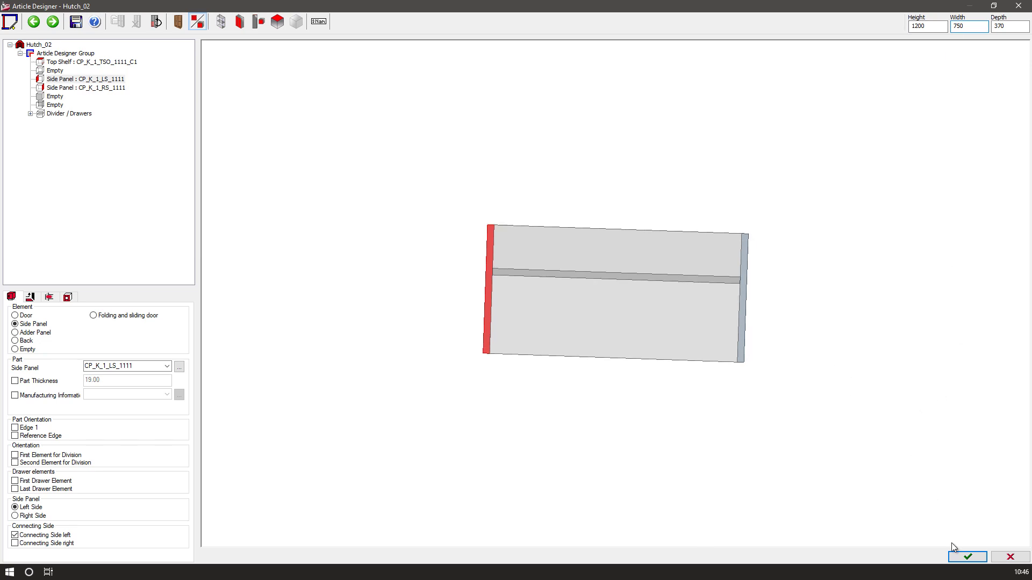
click(964, 558)
click(474, 310)
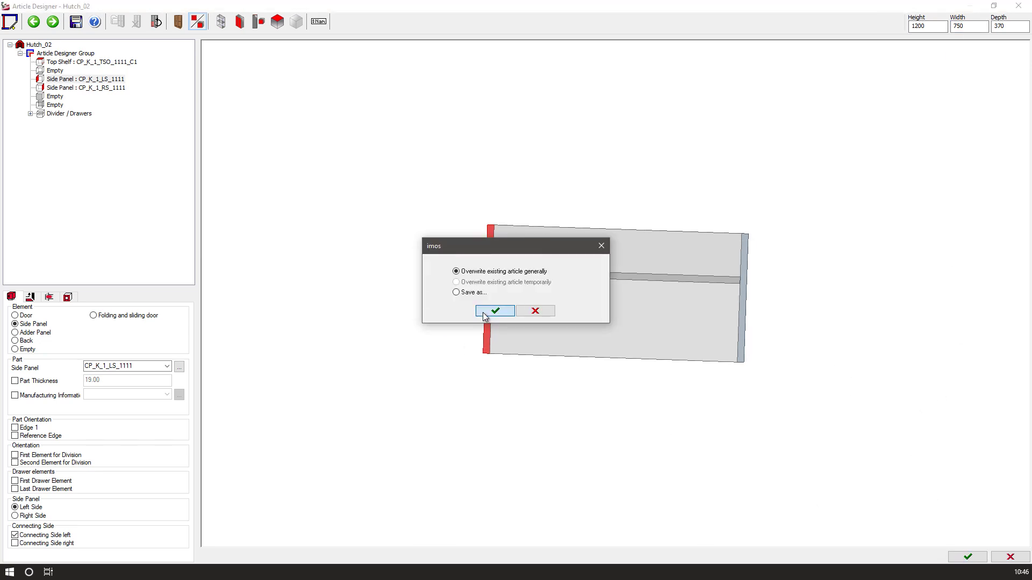
click(495, 310)
Rotate the Hutch_02 article by 180° in the drawing.
scroll(483, 274, up, 2)
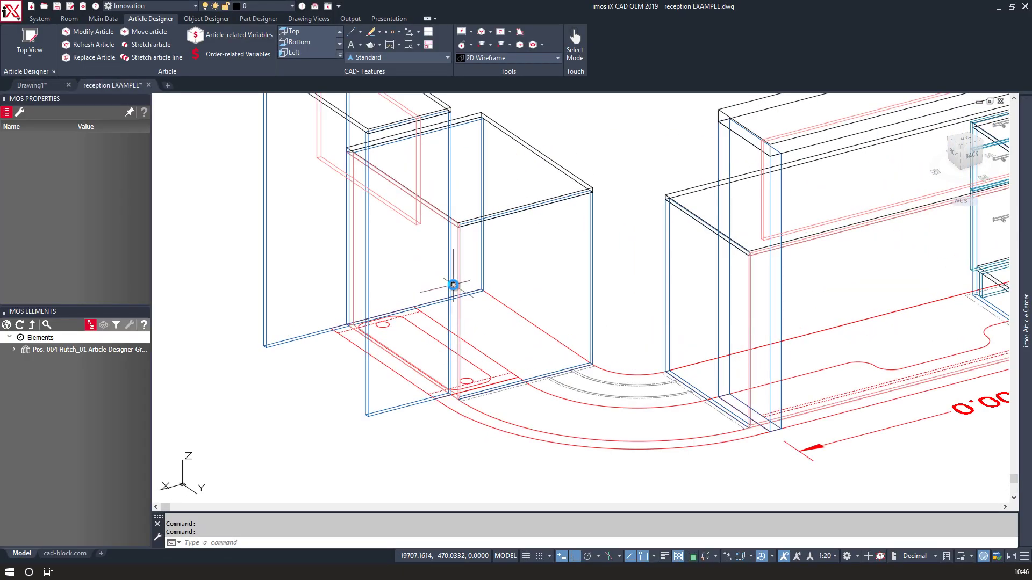
scroll(294, 190, down, 2)
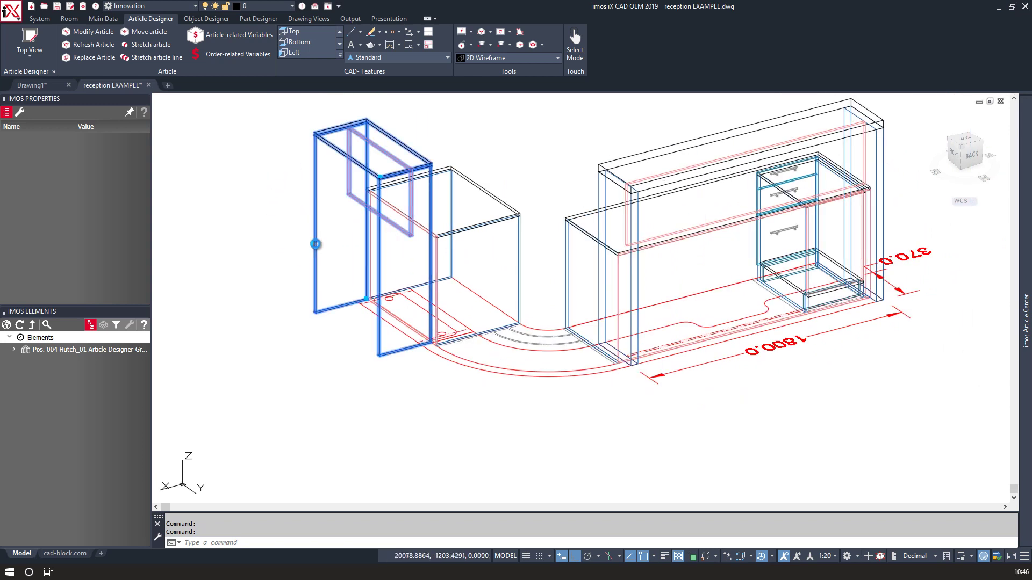
click(316, 245)
right_click(289, 317)
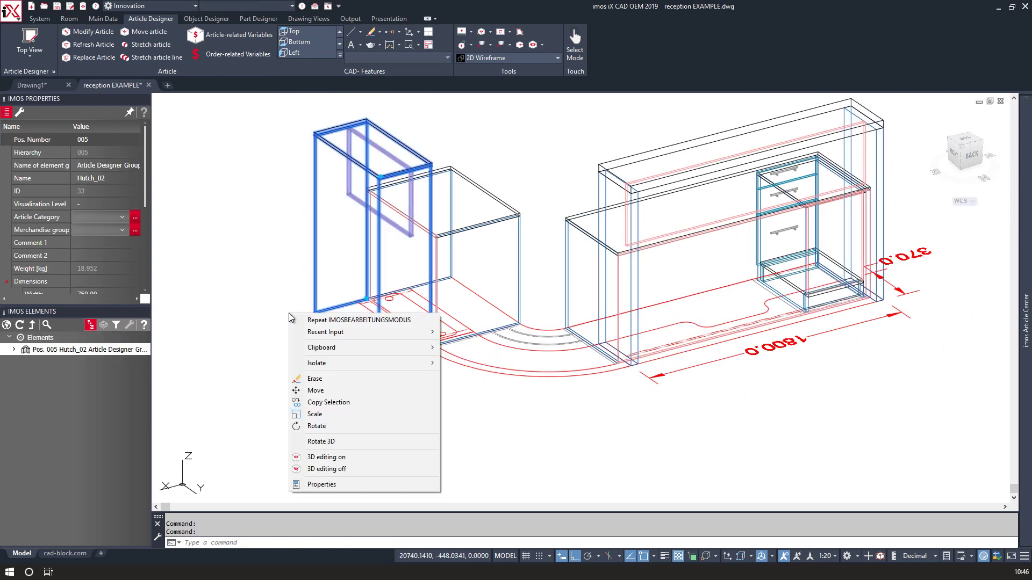
click(317, 426)
click(328, 353)
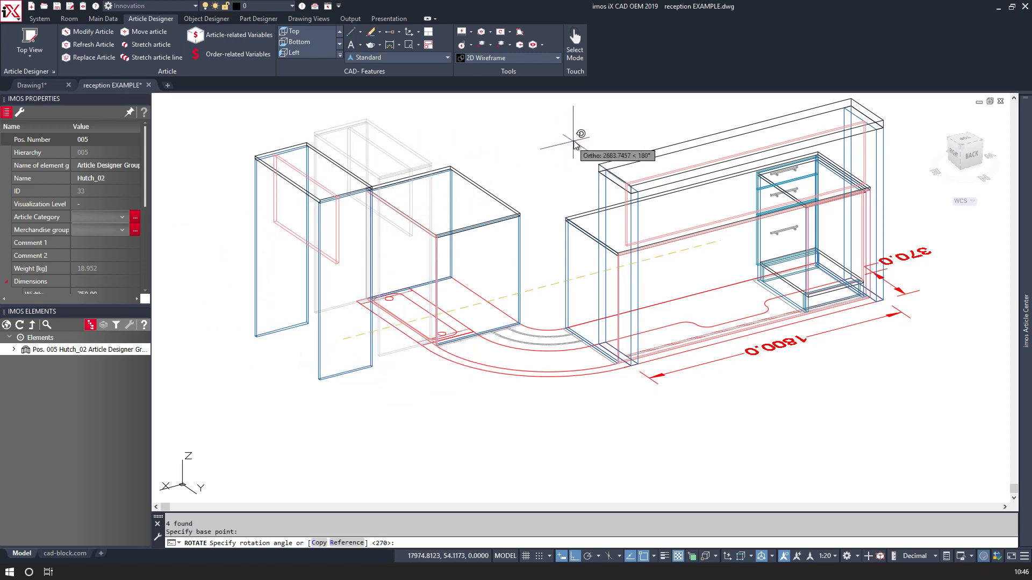
click(618, 142)
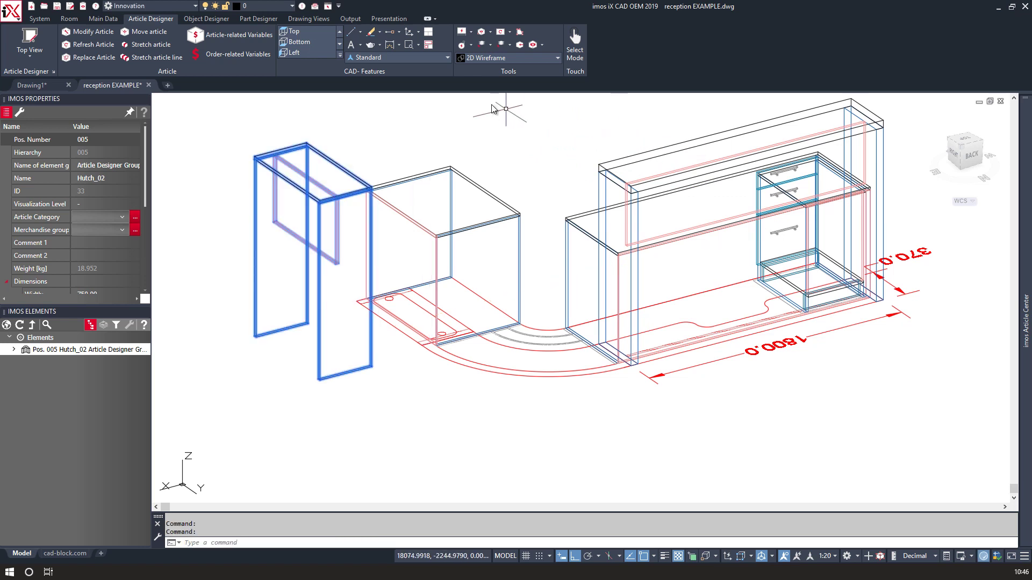
Export the article-related variables of the long raised counter Hutch_01 to var.xml on the Desktop.
click(222, 36)
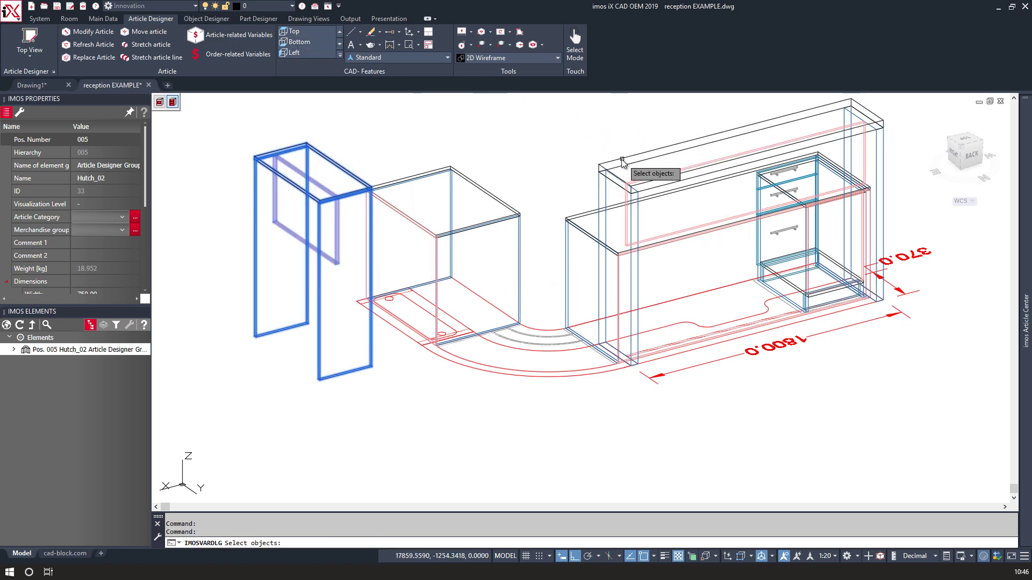
click(606, 162)
key(Return)
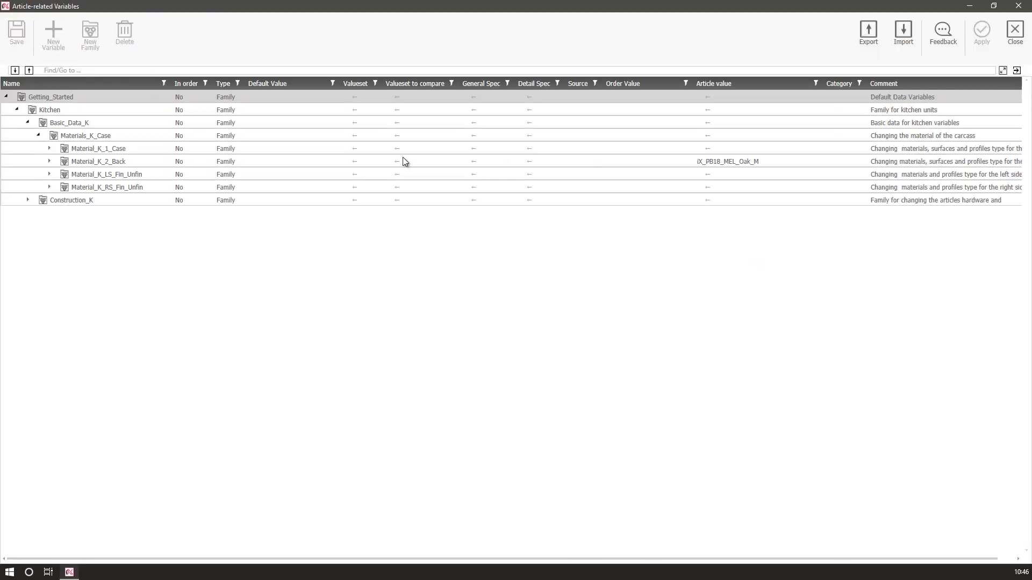
click(870, 35)
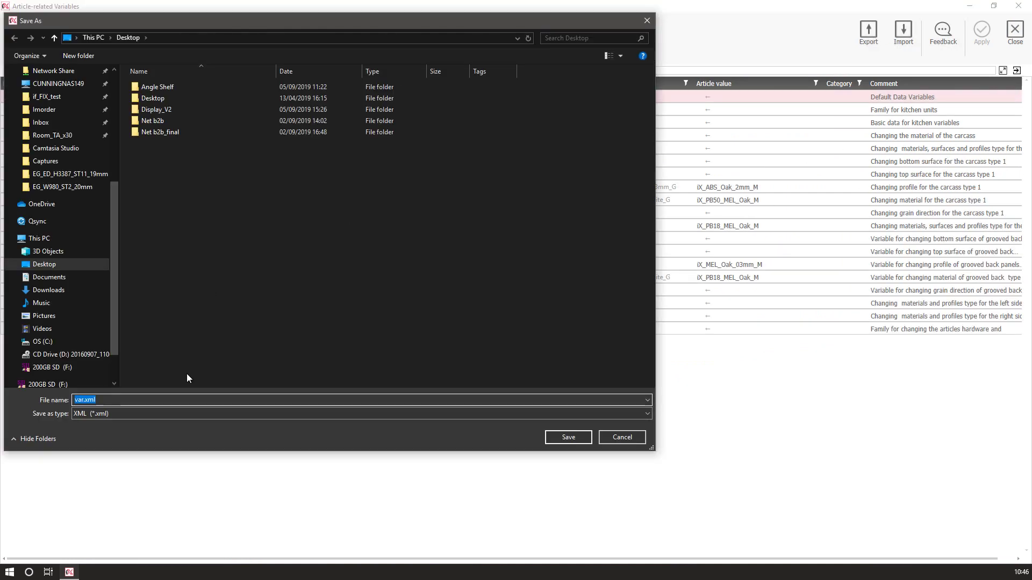
click(554, 439)
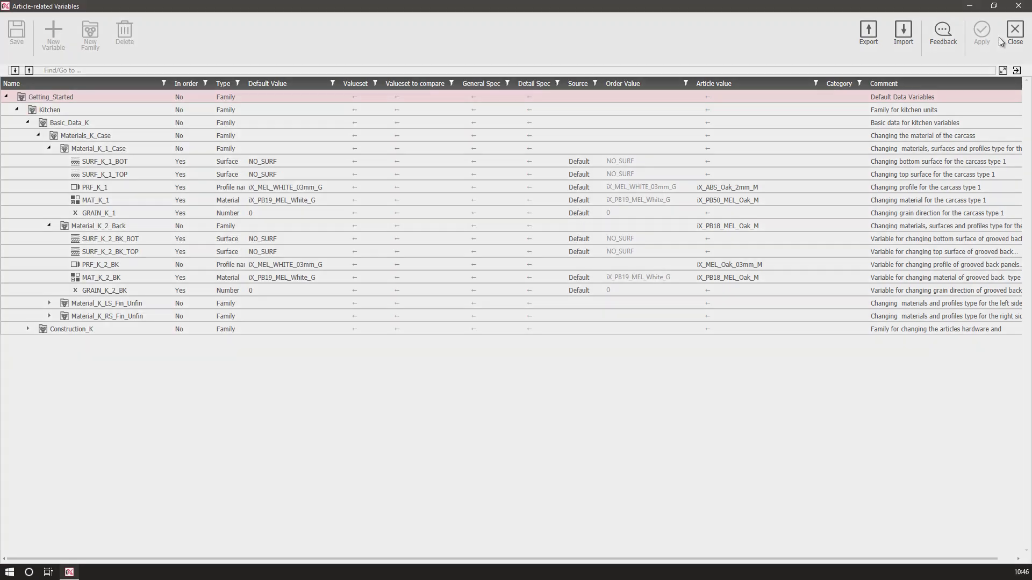
click(1014, 30)
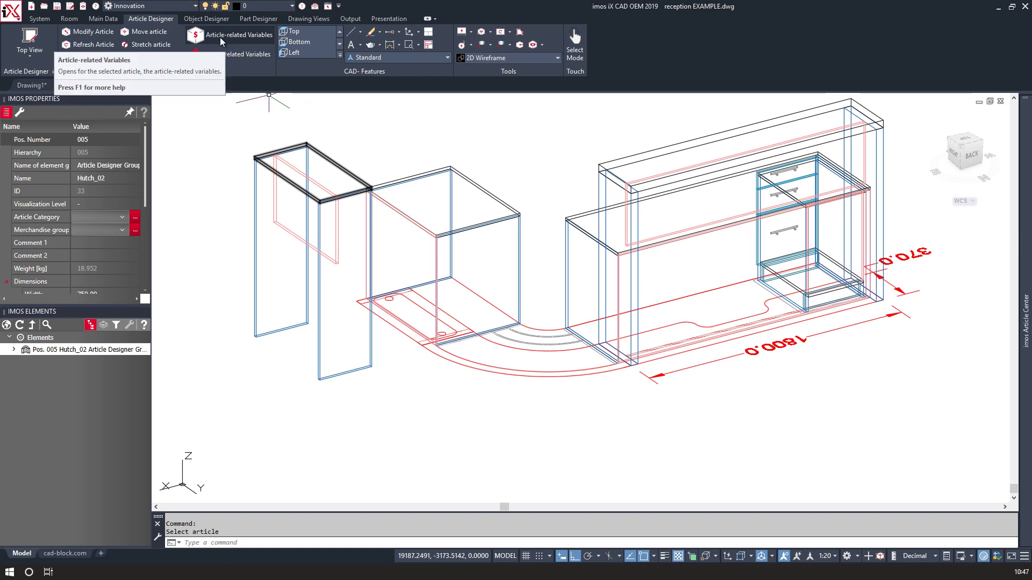
Import var.xml from the Desktop into the article-related variables of Hutch_02 and apply them to the article.
click(215, 60)
click(294, 145)
click(281, 158)
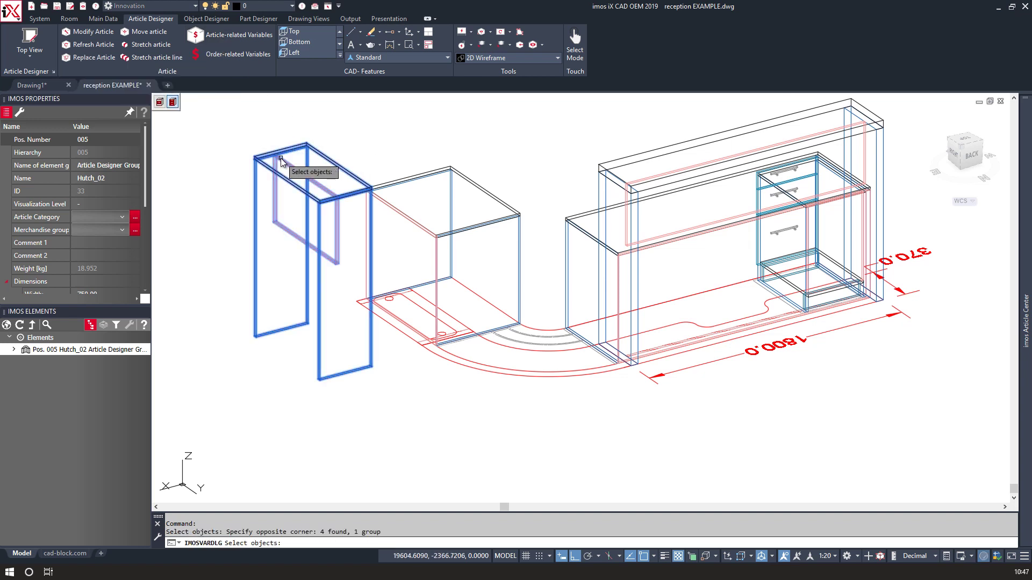
key(Return)
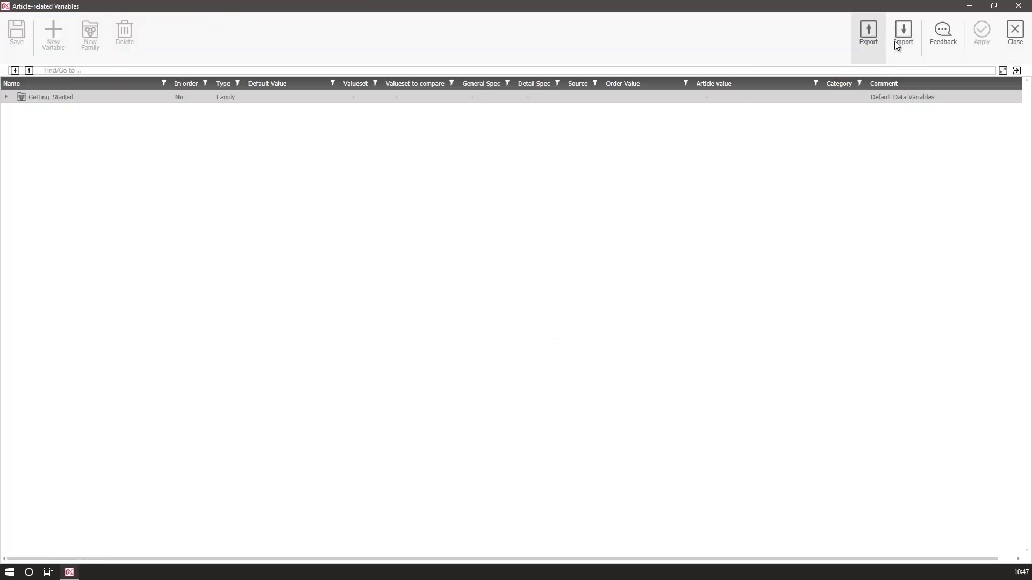
click(901, 37)
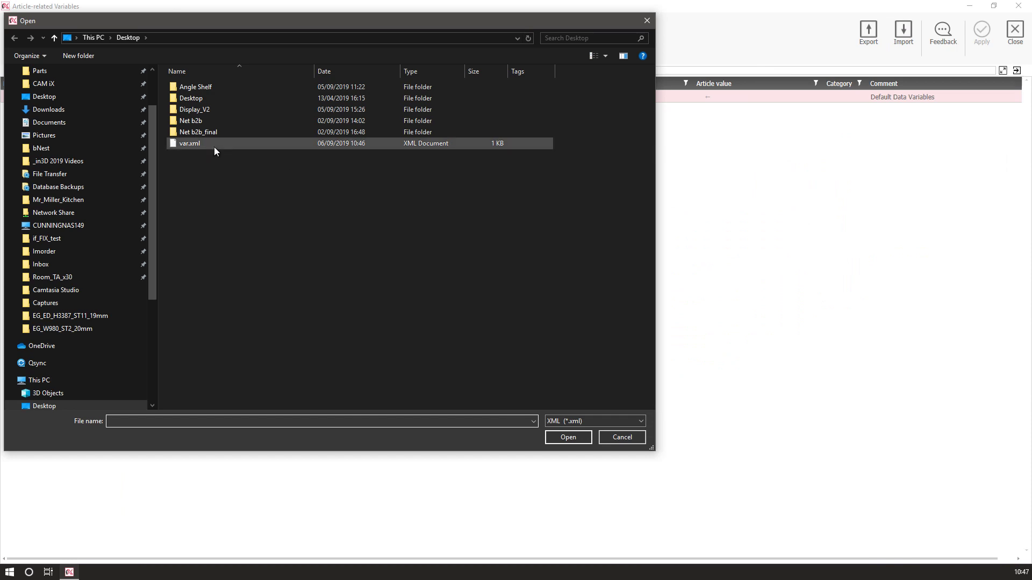
click(214, 148)
click(570, 440)
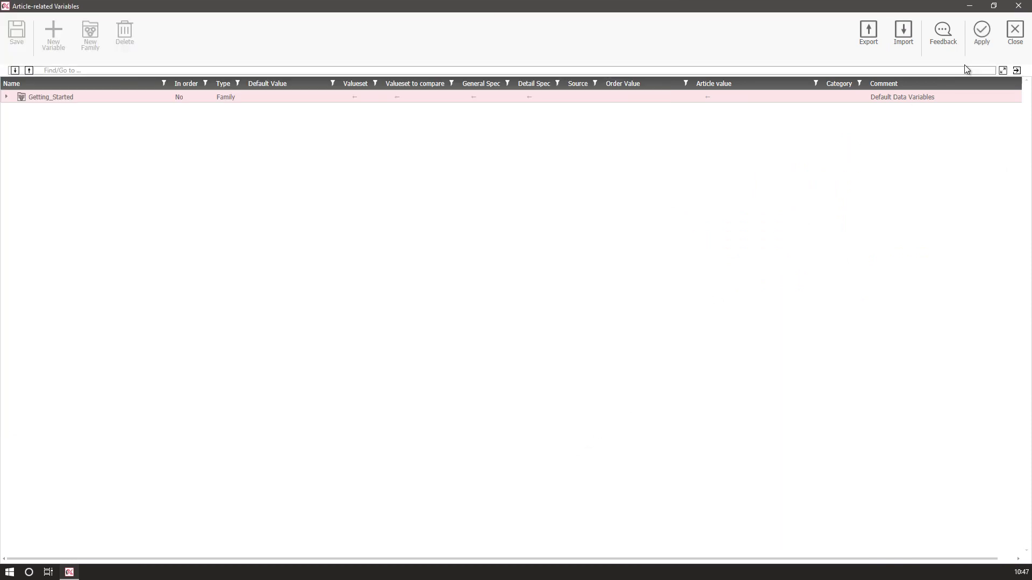
click(981, 34)
click(487, 278)
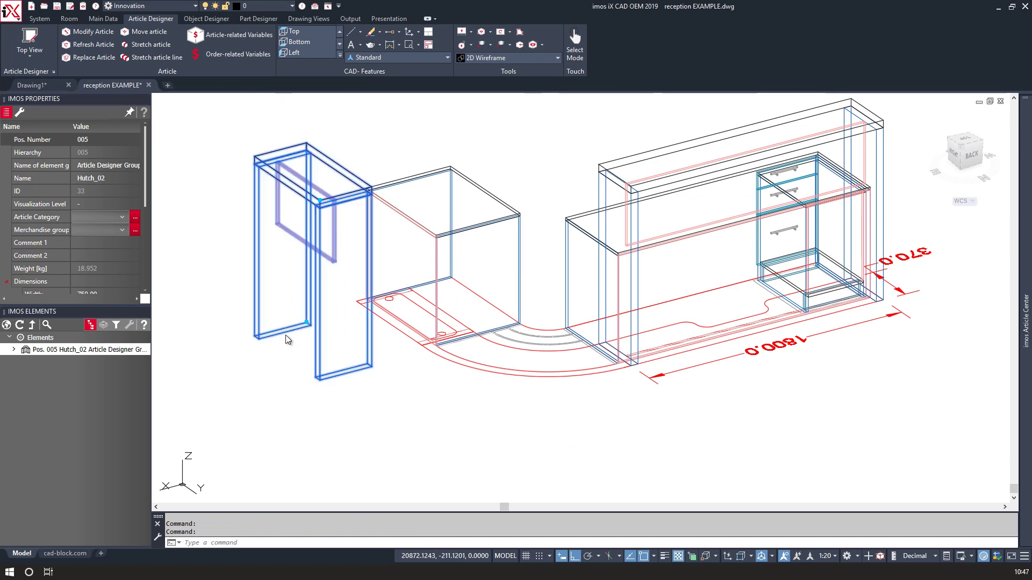
Move the Hutch_02 article, using the bottom outer corner of its side panel as the base point.
scroll(256, 344, up, 2)
text(m)
key(Return)
click(255, 332)
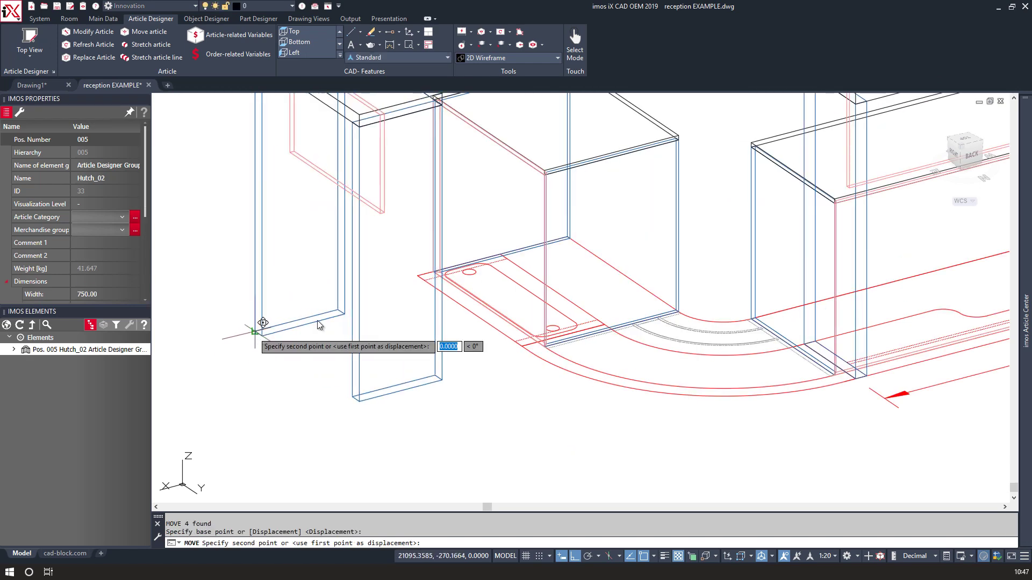
Finish moving Hutch_02 by placing its base corner on the outer corner of the counter's short wing in the floor plan.
scroll(396, 349, up, 5)
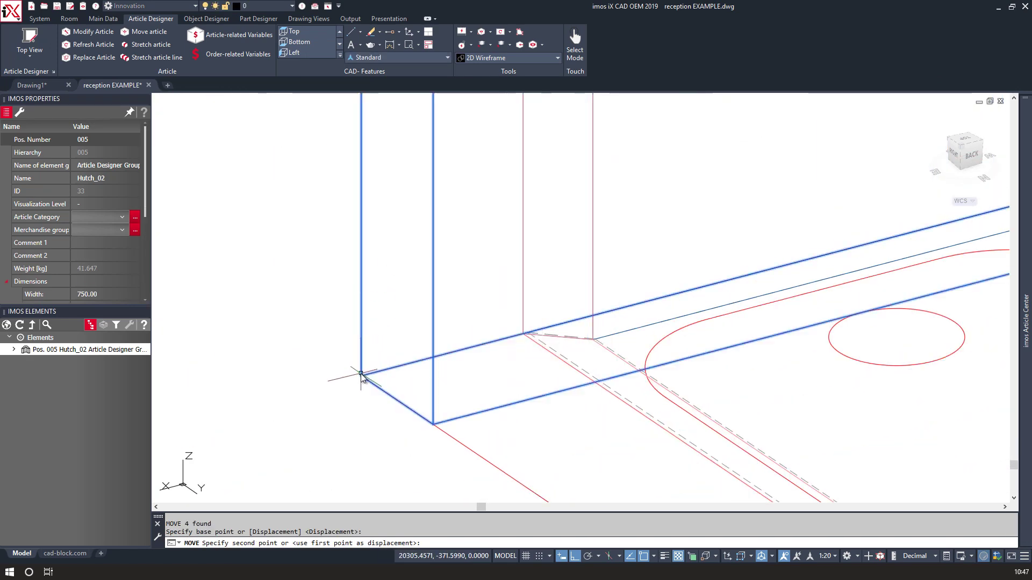
scroll(361, 375, down, 4)
click(408, 352)
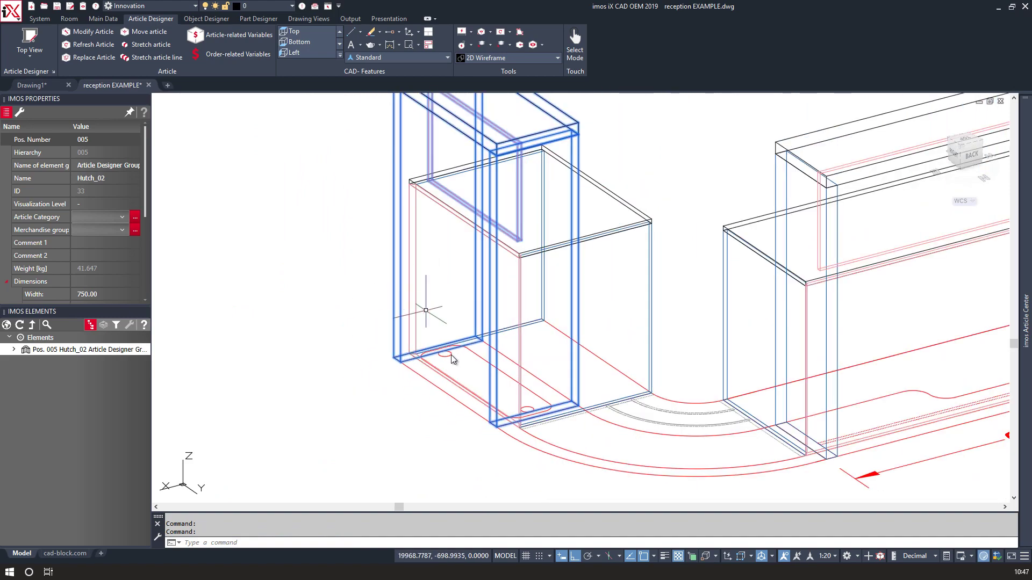
Look at the model from the right side and align the UCS to that view.
shift+middle_drag(451, 359, 482, 414)
scroll(746, 273, down, 2)
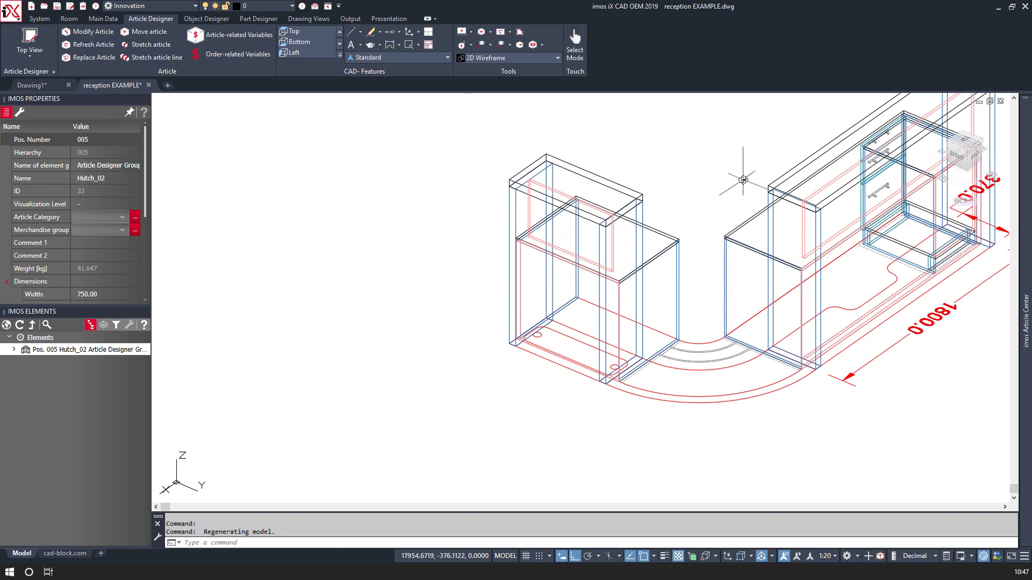
middle_drag(742, 179, 571, 190)
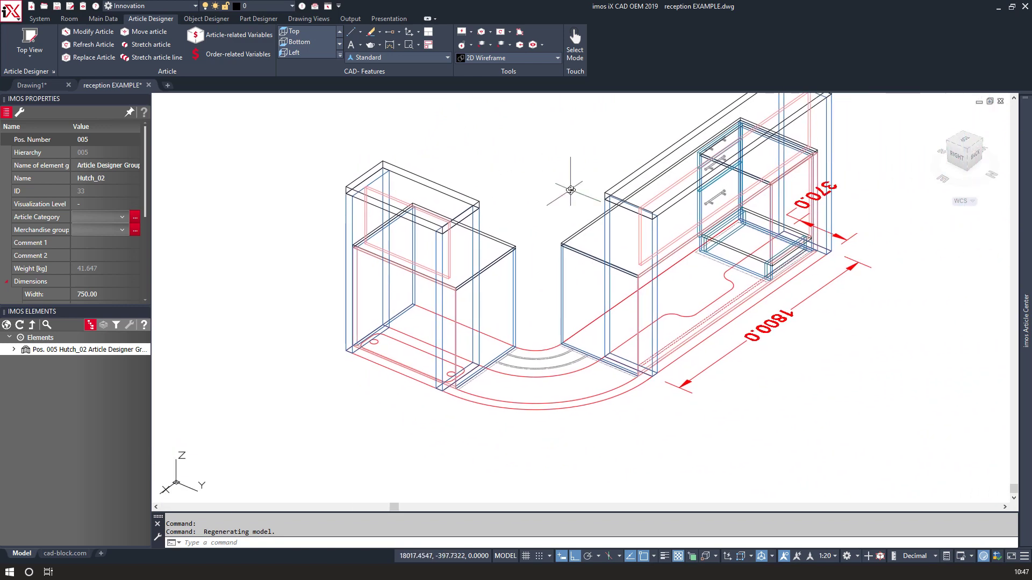
click(958, 156)
scroll(600, 263, up, 2)
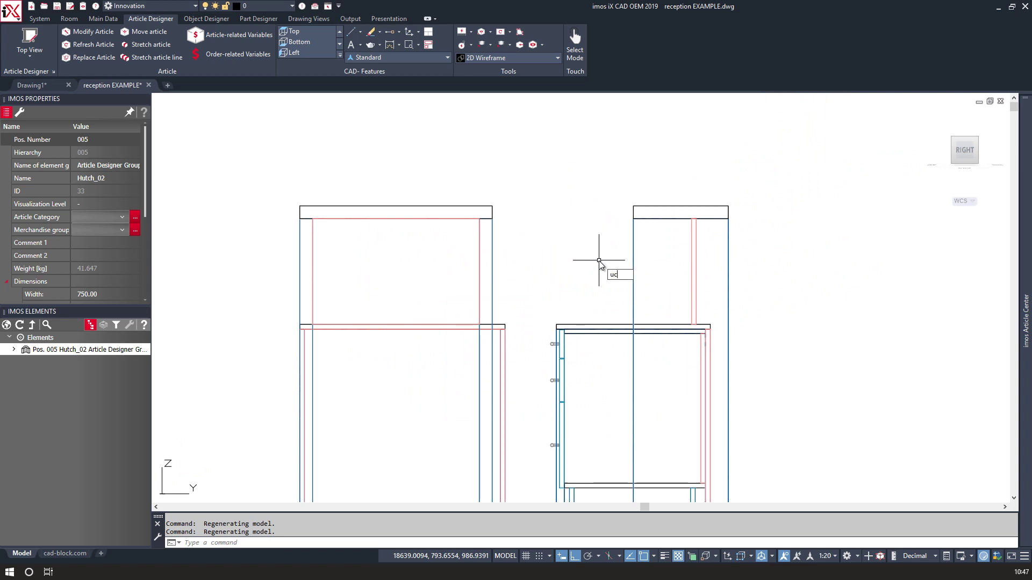
text(UCS)
key(Return)
text(v)
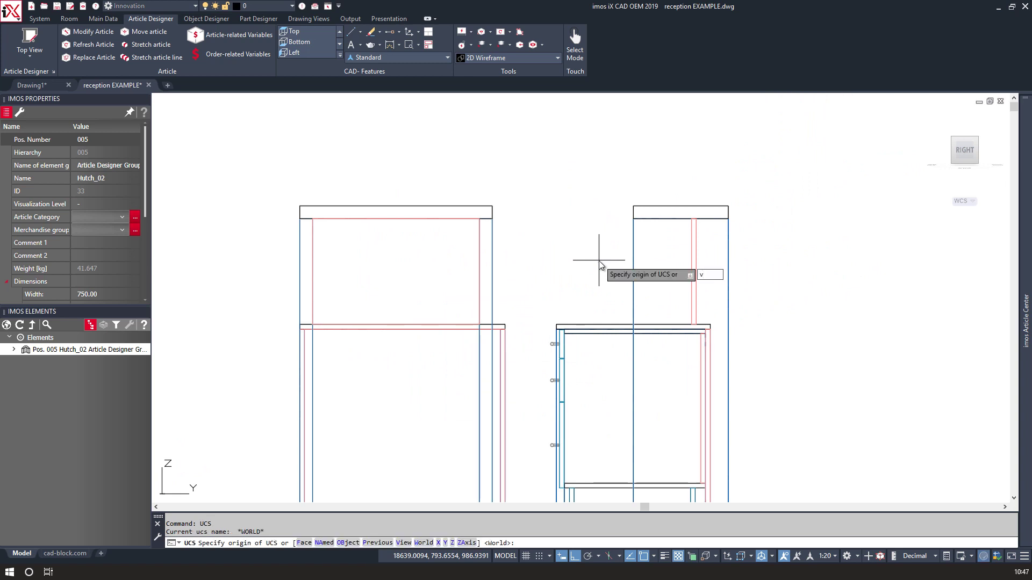
key(Return)
Draw a stepped polyline from under Hutch_01's top 412 mm down to the desktop, across to its outer edge, and 738 mm down to the floor.
middle_drag(611, 230, 504, 175)
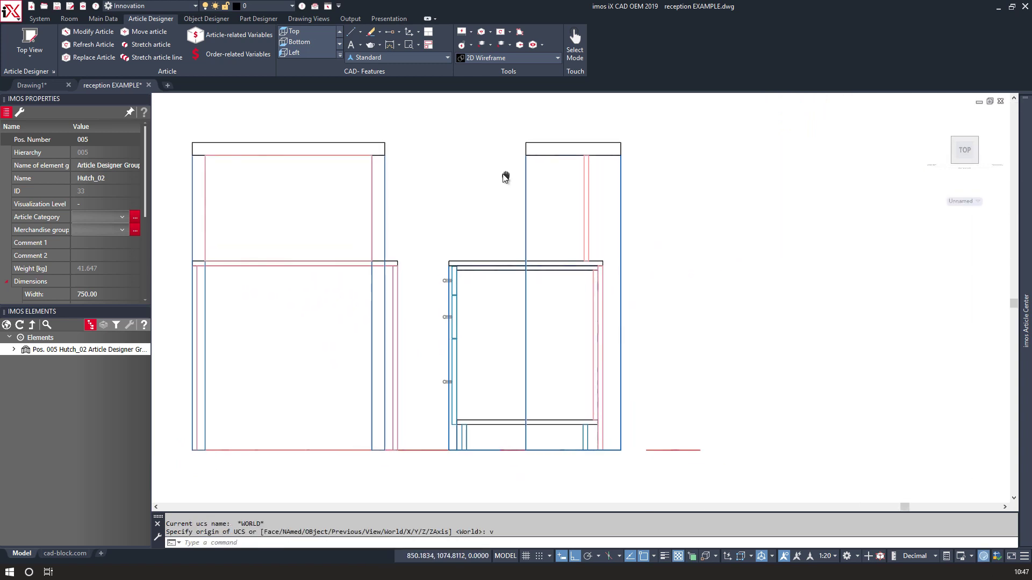
text(pl)
key(Return)
click(522, 154)
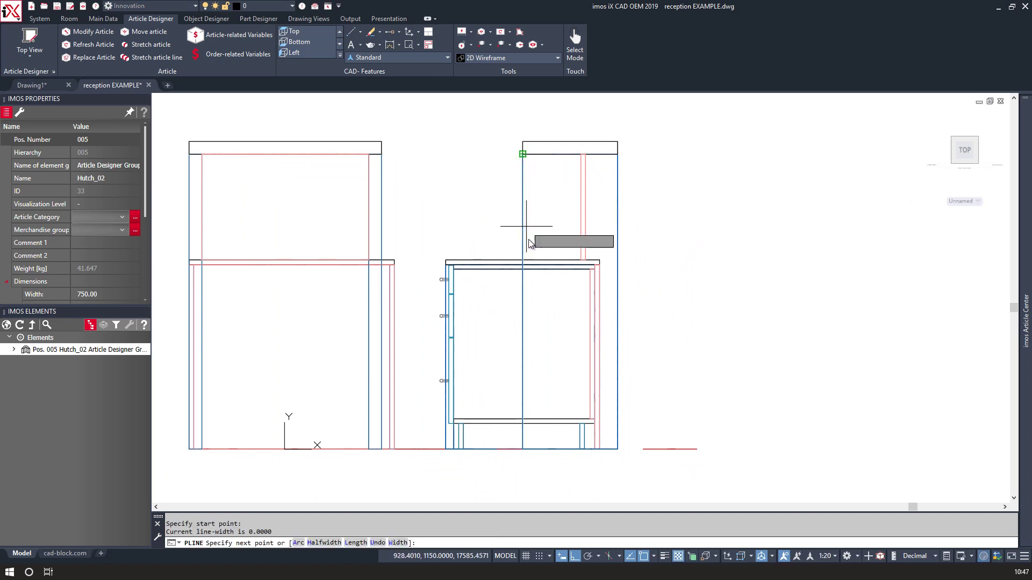
scroll(522, 263, up, 4)
click(518, 262)
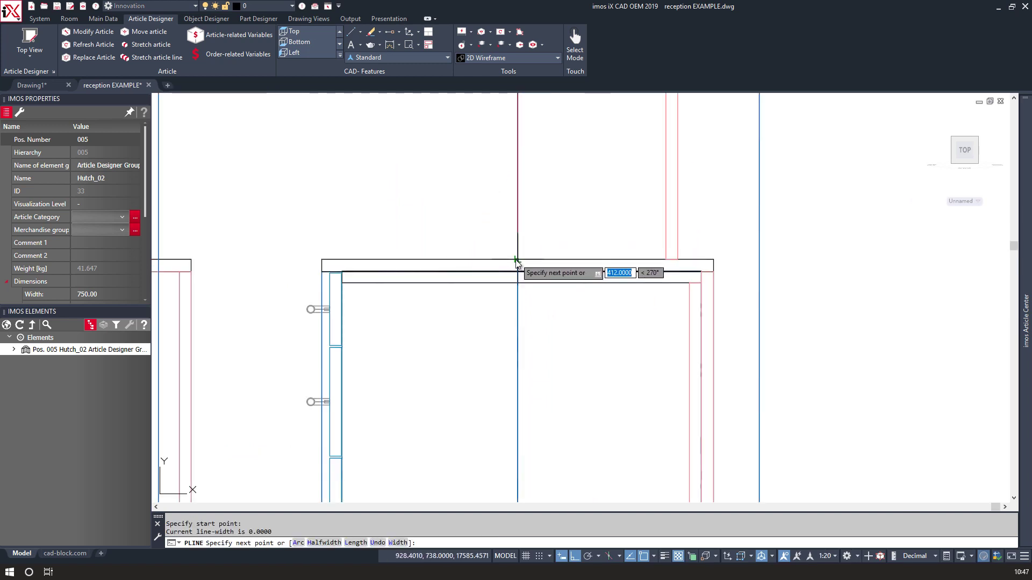
click(714, 260)
scroll(699, 311, down, 5)
scroll(699, 446, up, 7)
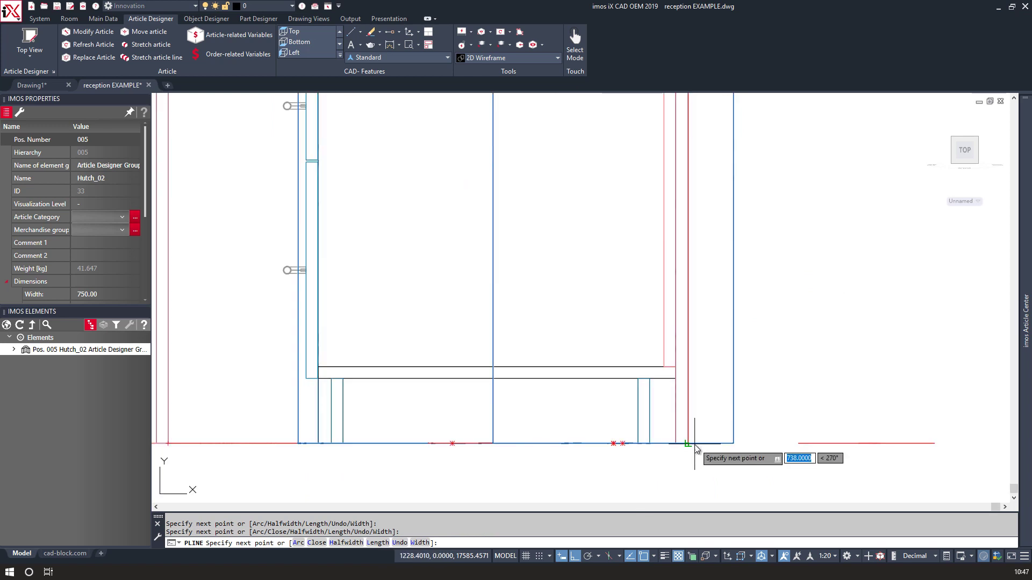
scroll(686, 444, up, 4)
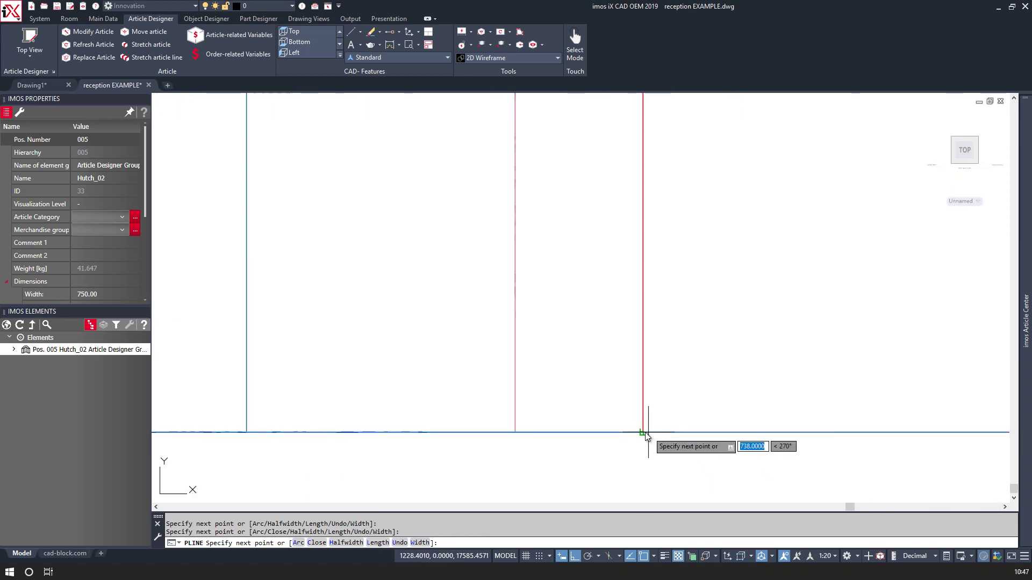
click(643, 433)
key(Return)
scroll(644, 433, down, 6)
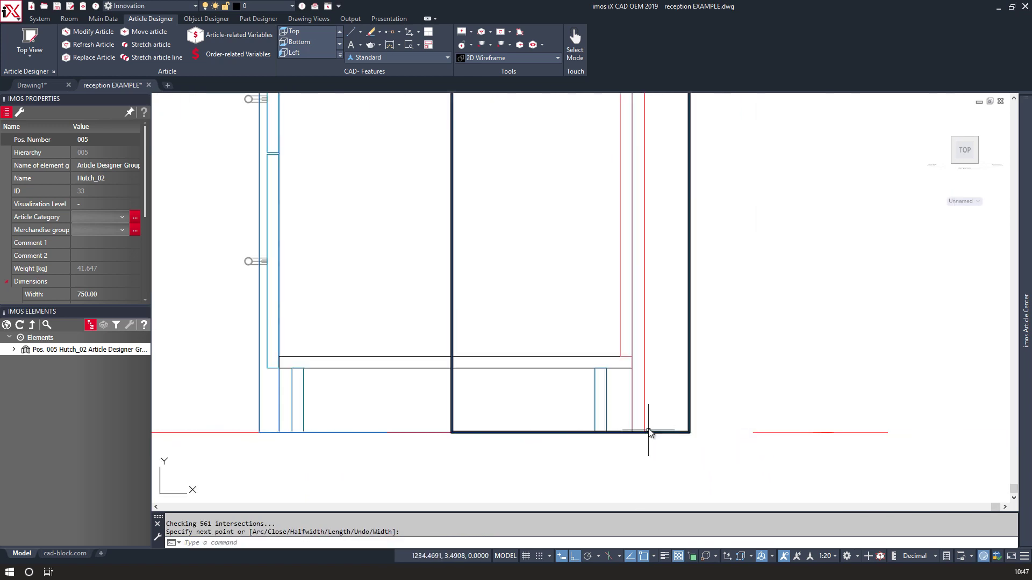
key(Return)
key(Escape)
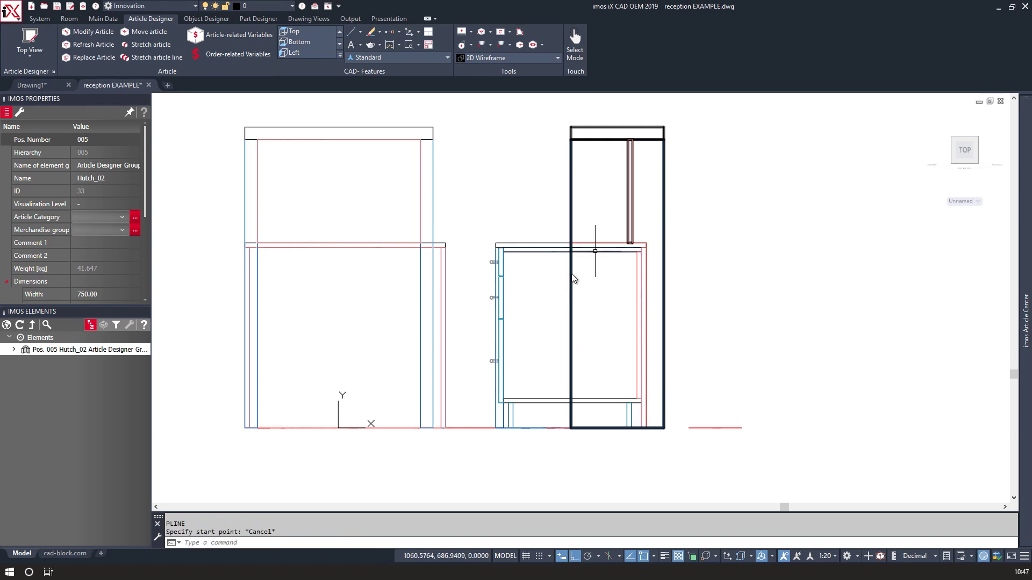
shift+middle_drag(594, 234, 682, 267)
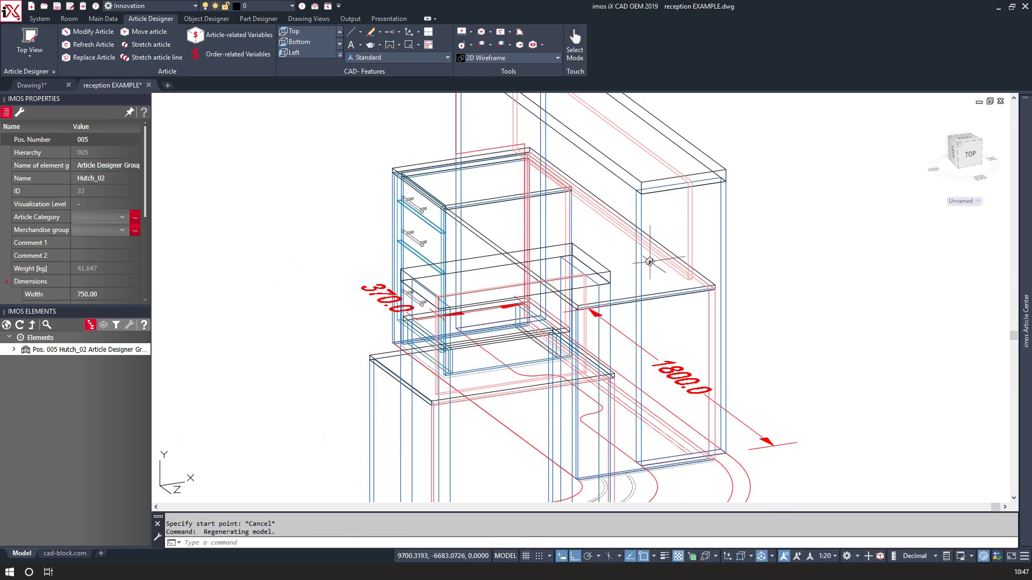
click(634, 272)
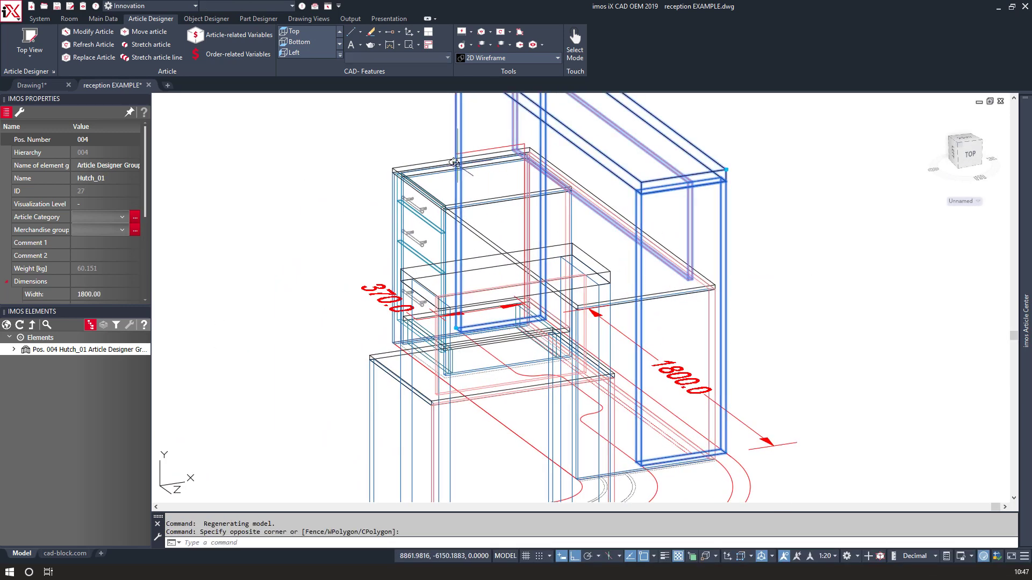
key(Escape)
key(Escape)
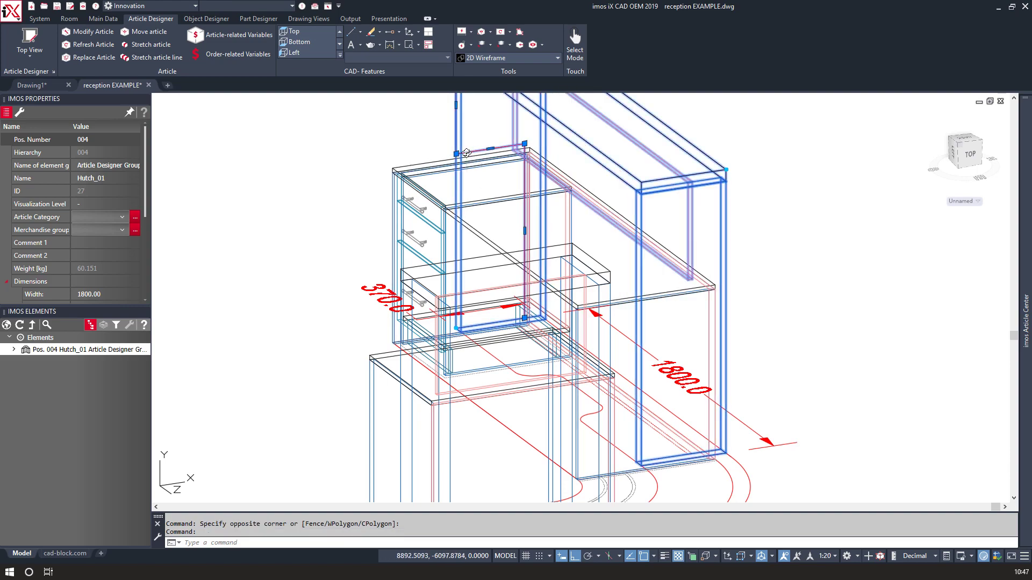
Select the inner vertical edge of Hutch_01's end panel nearest the curve and extend it to the stepped polyline with Extend to Polyline.
shift+middle_drag(441, 199, 490, 205)
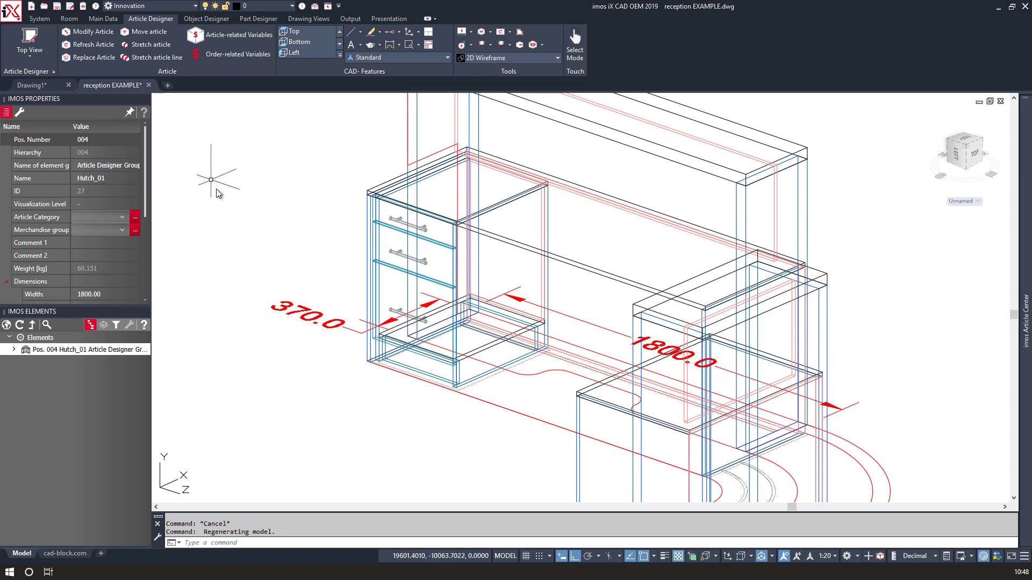
right_click(258, 205)
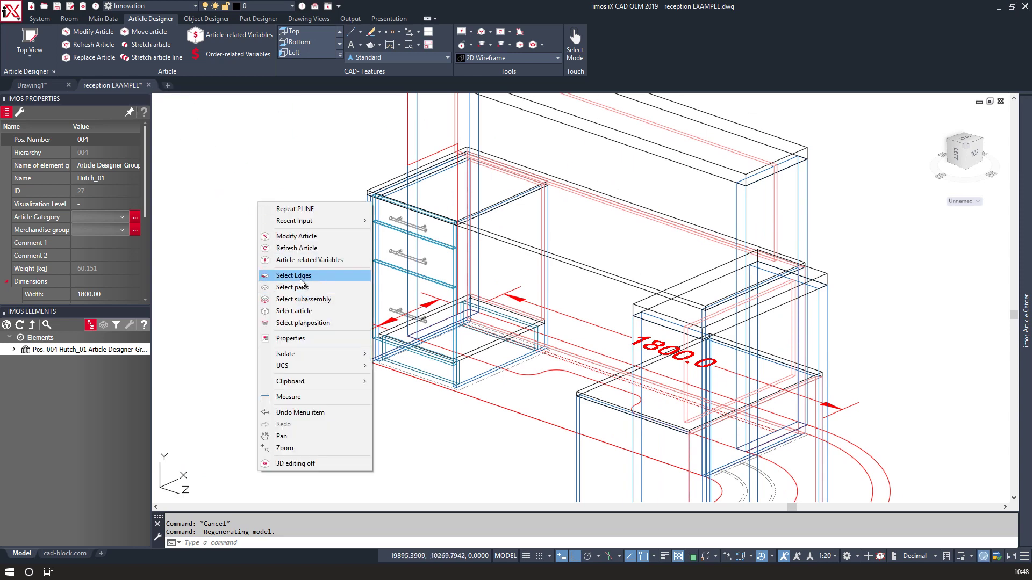
click(285, 267)
click(742, 215)
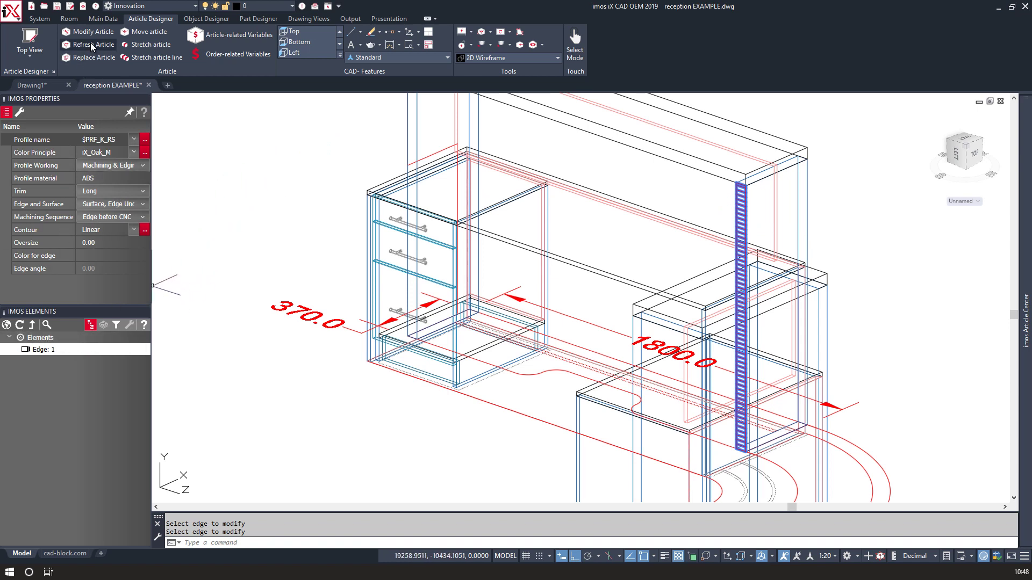
click(20, 112)
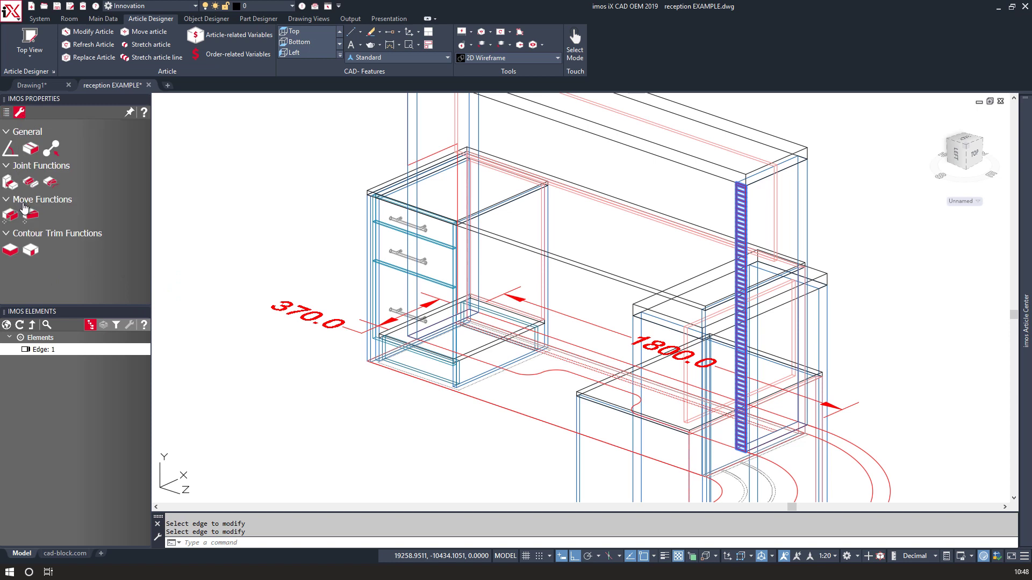
click(49, 186)
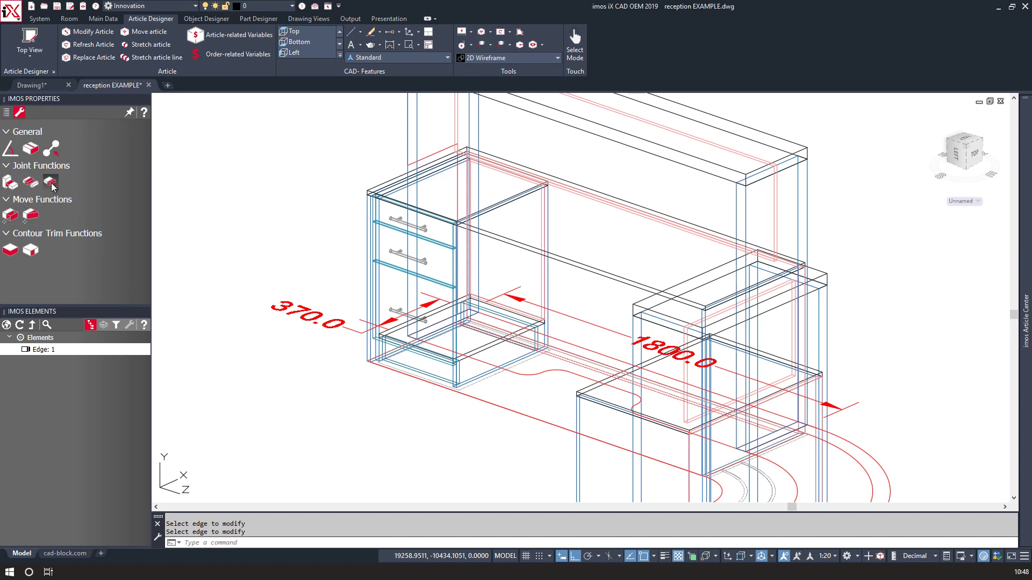
click(425, 162)
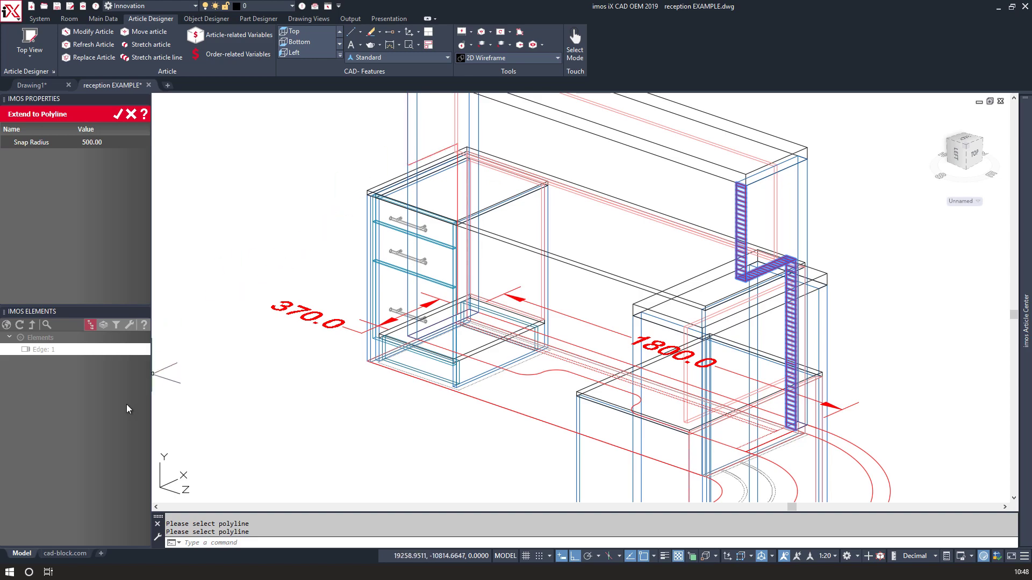
click(118, 115)
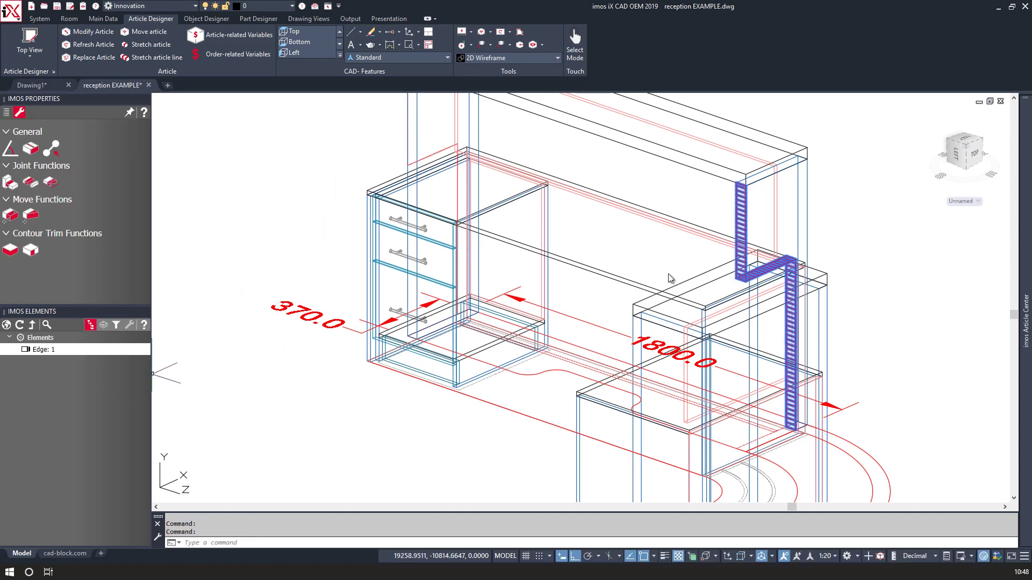
Move the stepped polyline from its upper end to the upper corner of Hutch_02's end panel nearest the curve.
shift+middle_drag(670, 278, 479, 275)
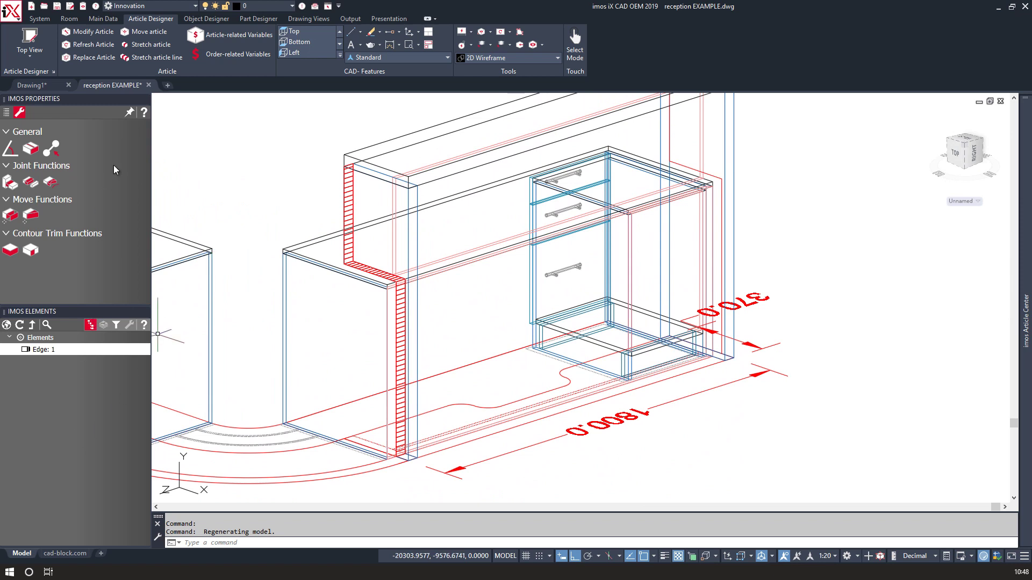
click(276, 172)
mouse_move(355, 198)
middle_down()
mouse_move(406, 201)
mouse_move(455, 234)
middle_up()
click(776, 200)
text(m)
key(Return)
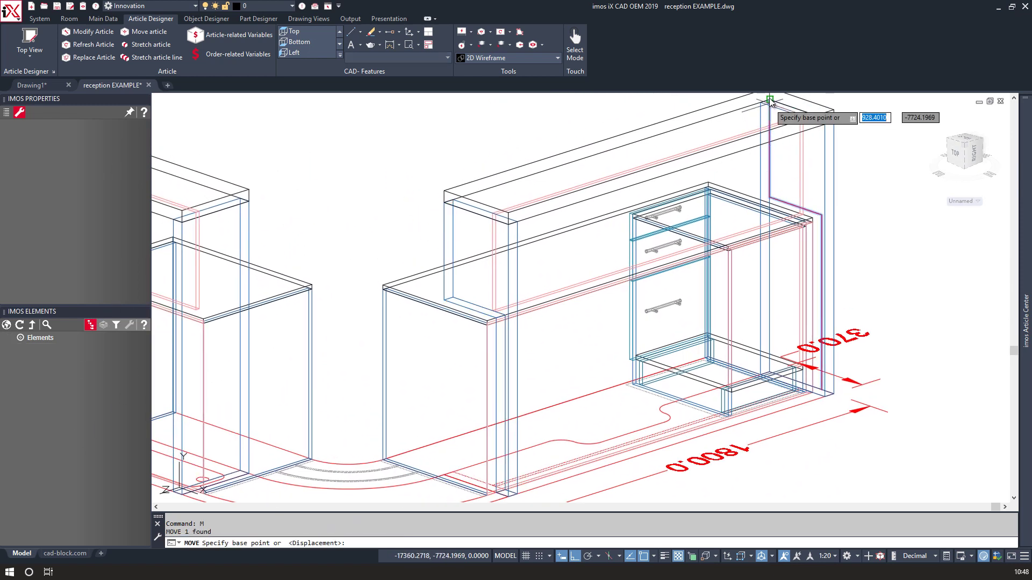
click(769, 98)
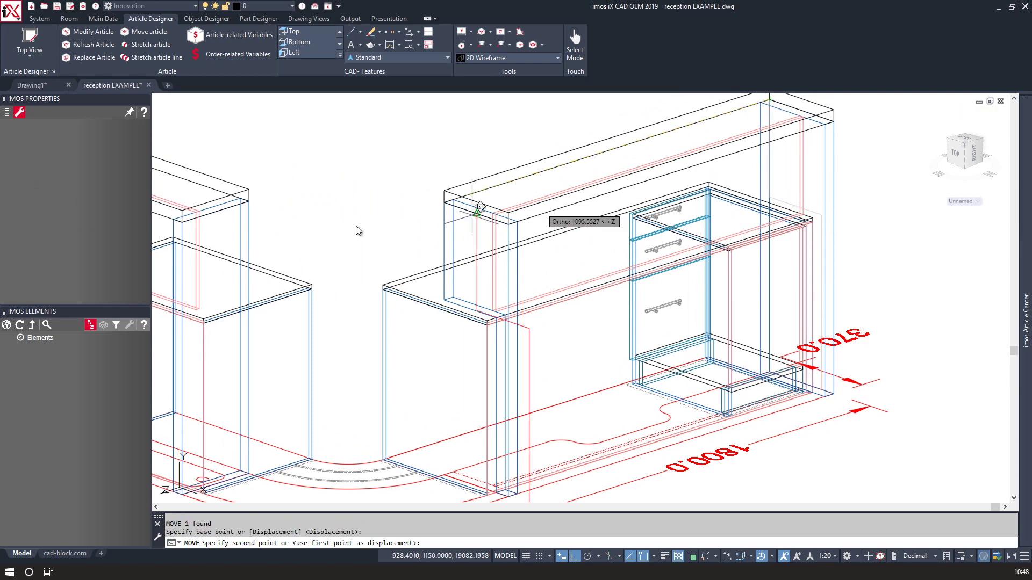
click(181, 223)
Reset the UCS to World.
middle_drag(190, 244, 420, 265)
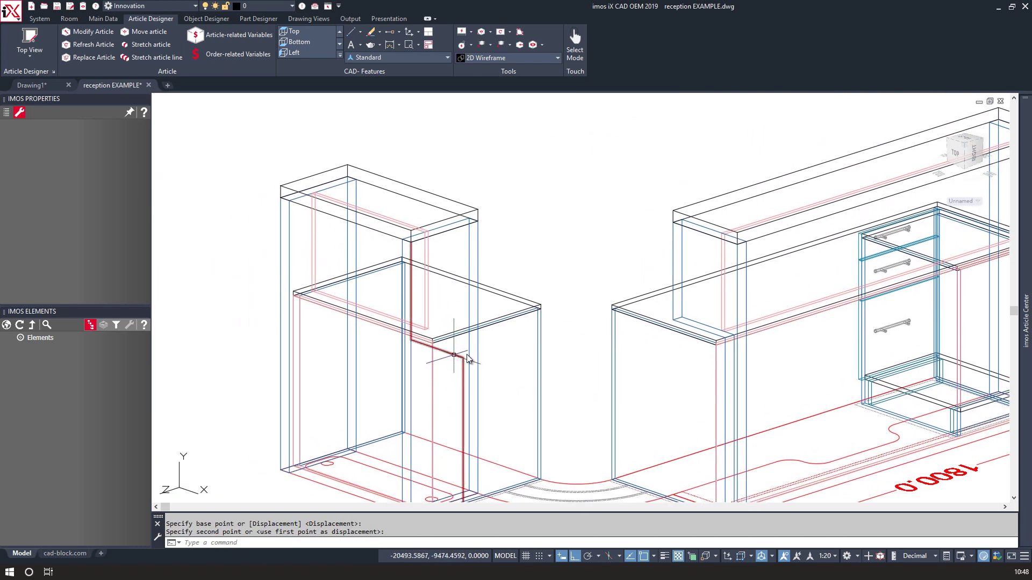
text(ucs)
key(Return)
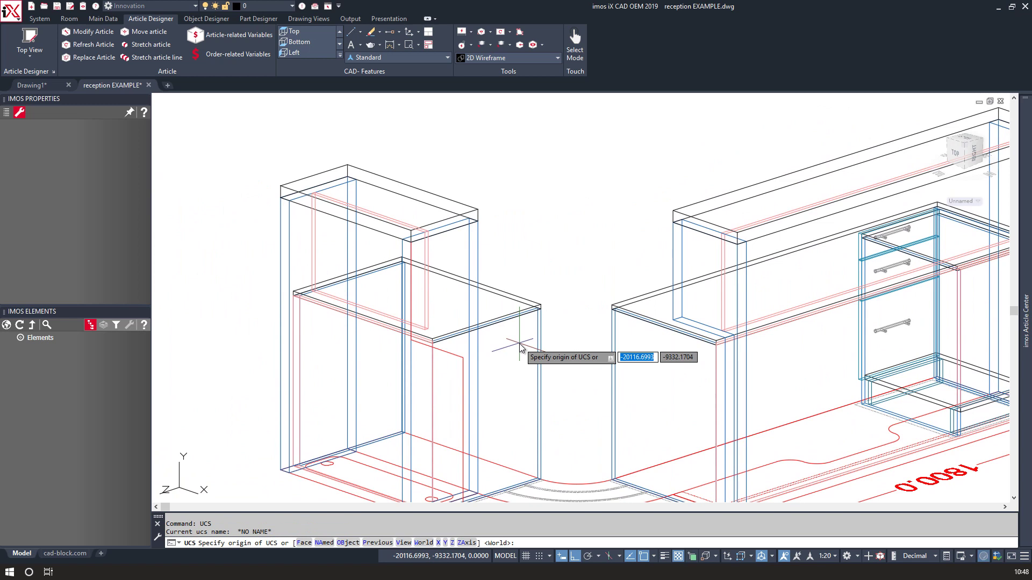
text(w)
key(Return)
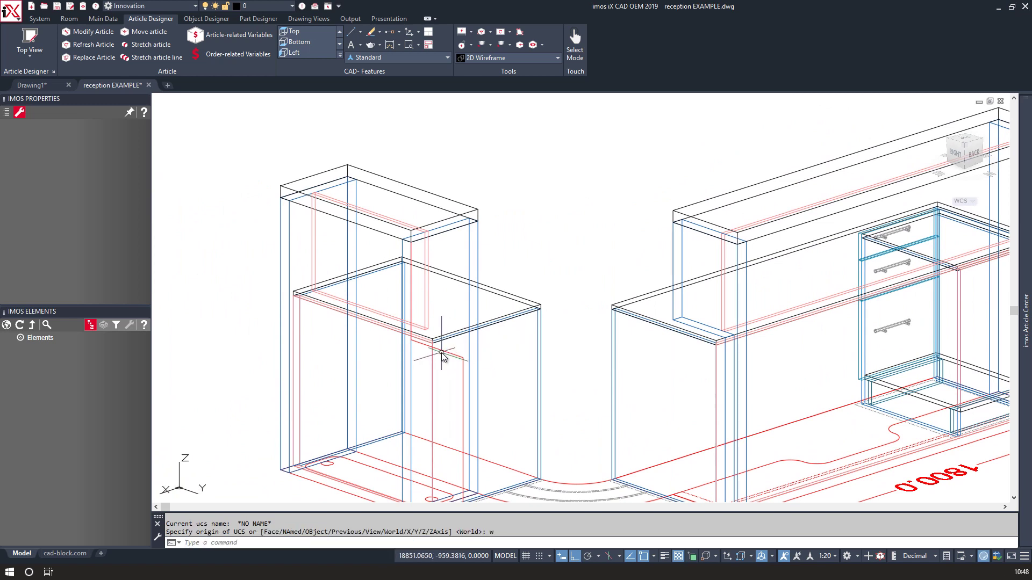
Rotate the stepped polyline about its upper end so it runs along Hutch_02's end panel.
click(441, 352)
right_click(449, 317)
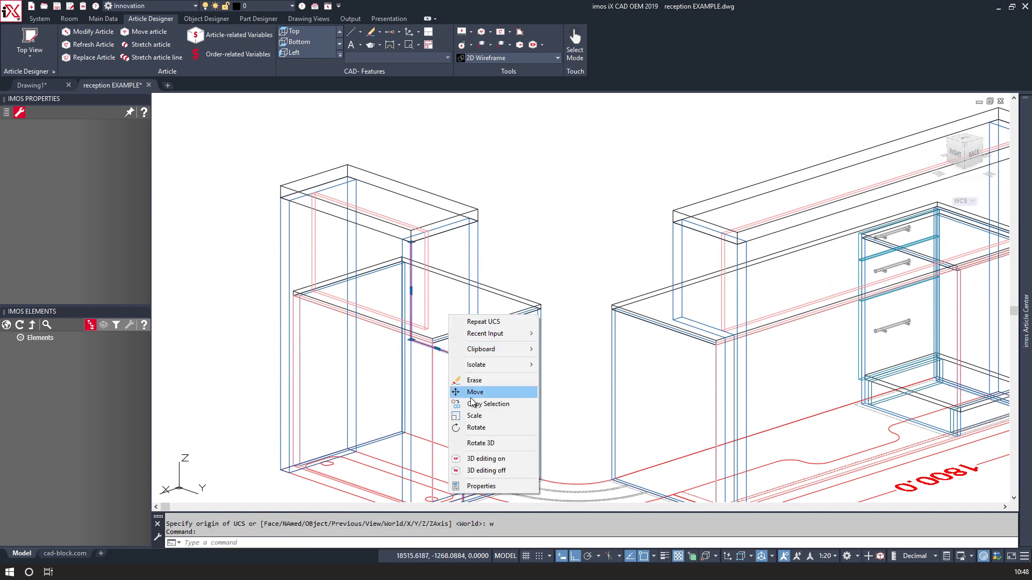
click(475, 428)
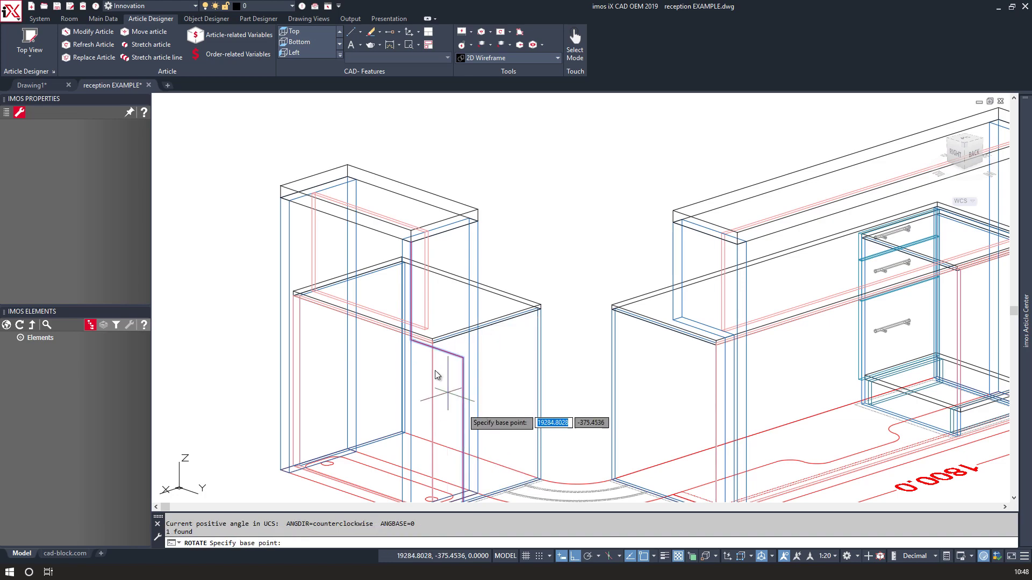
click(411, 241)
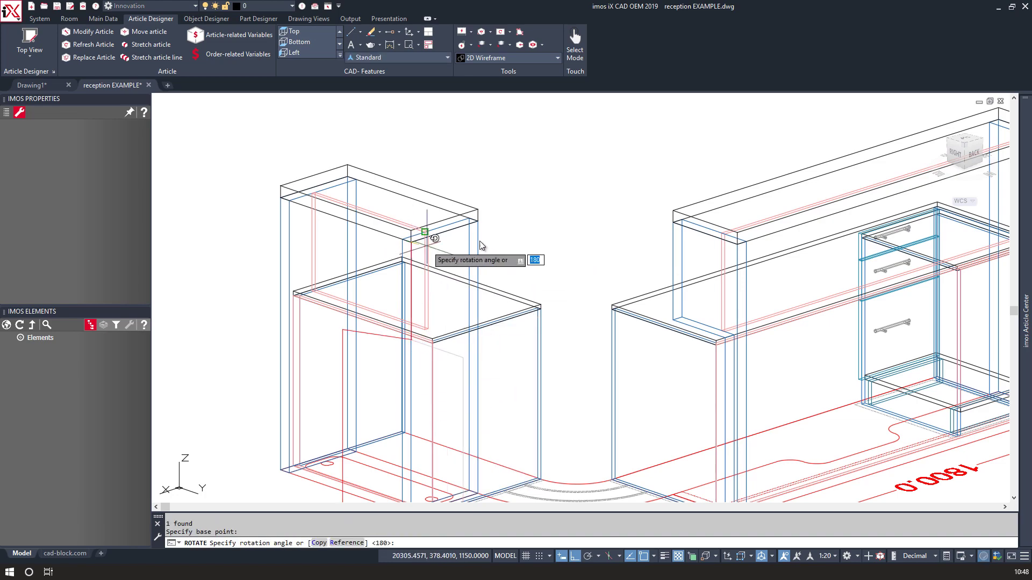
click(615, 279)
Rotate the stepped polyline half a turn about the inner corner of its step so the upper leg points the opposite way.
shift+middle_drag(454, 312, 344, 371)
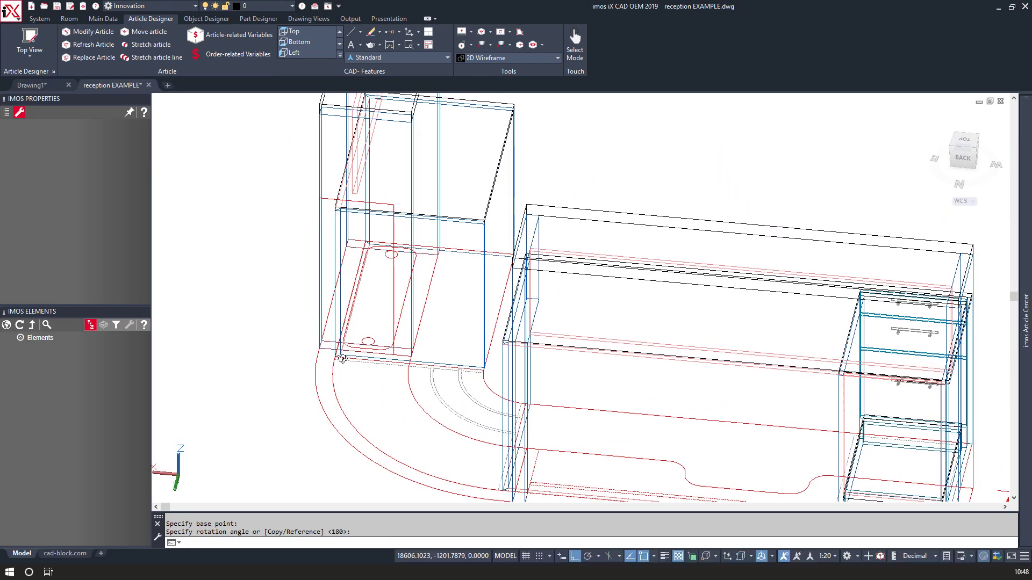
click(385, 205)
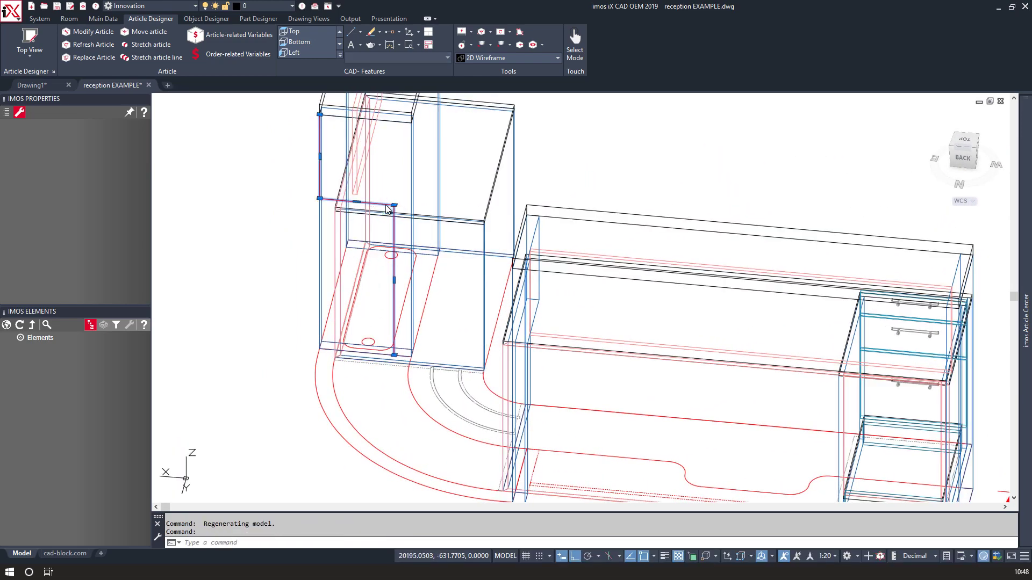
right_click(386, 206)
click(424, 321)
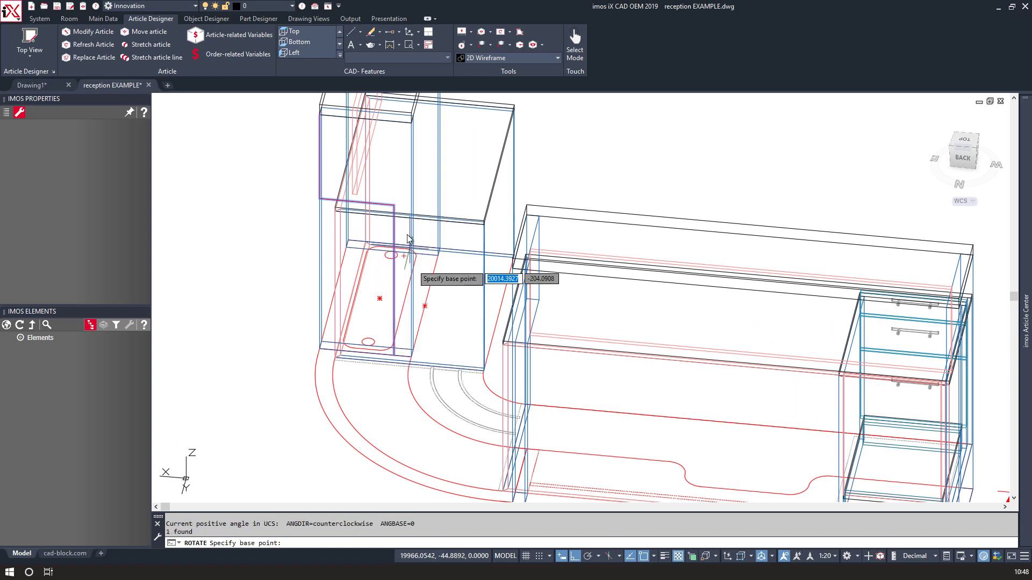
click(394, 205)
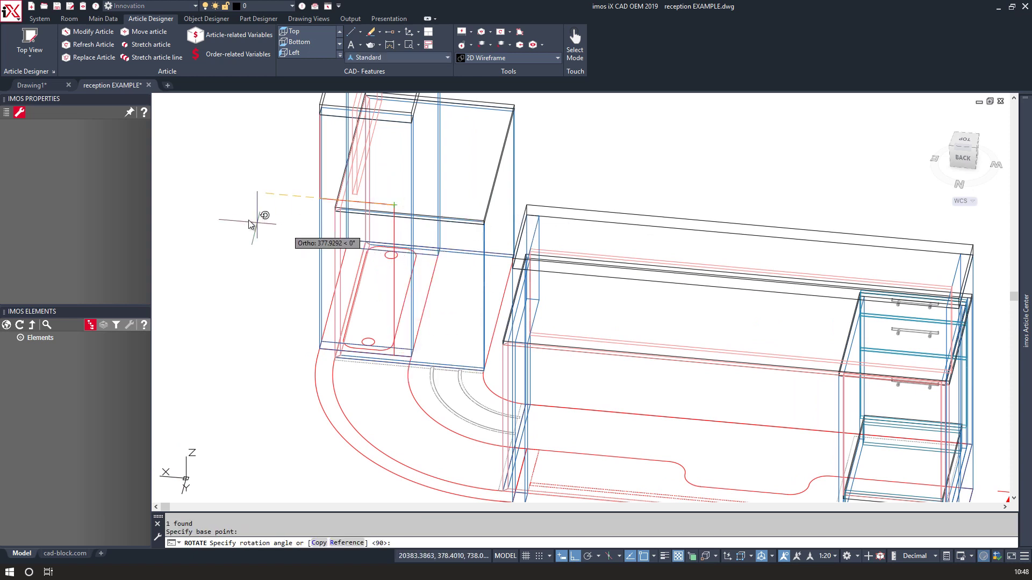
click(602, 172)
Move the stepped polyline from its upper end to the upper inner corner of Hutch_02's end panel.
click(466, 136)
text(m)
key(Return)
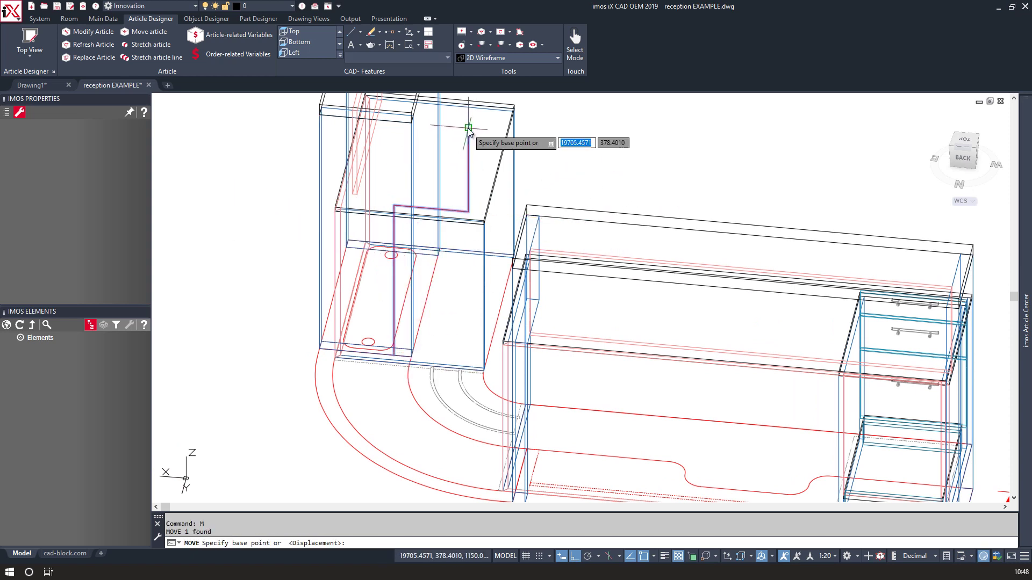
click(468, 128)
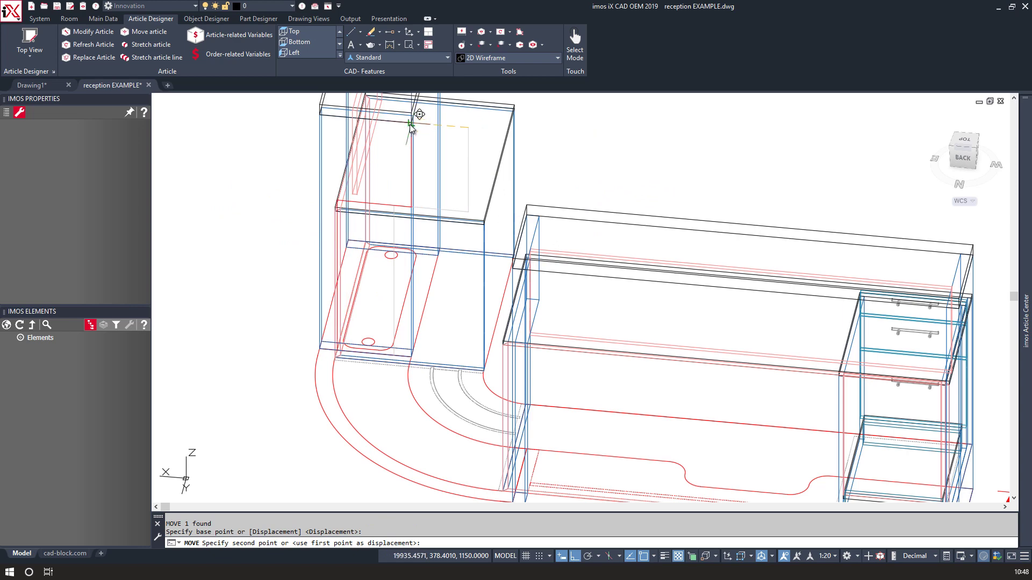
click(411, 126)
Select the inner vertical edges of both Hutch_02 end panels and extend them to the stepped polyline with Extend to Polyline.
shift+middle_drag(378, 211, 331, 237)
right_click(331, 237)
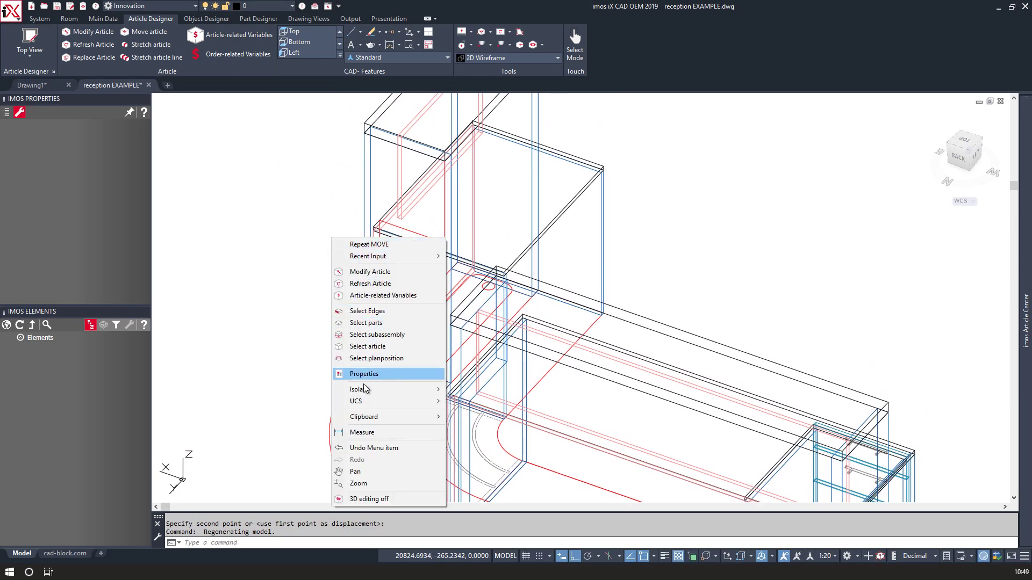
mouse_move(370, 389)
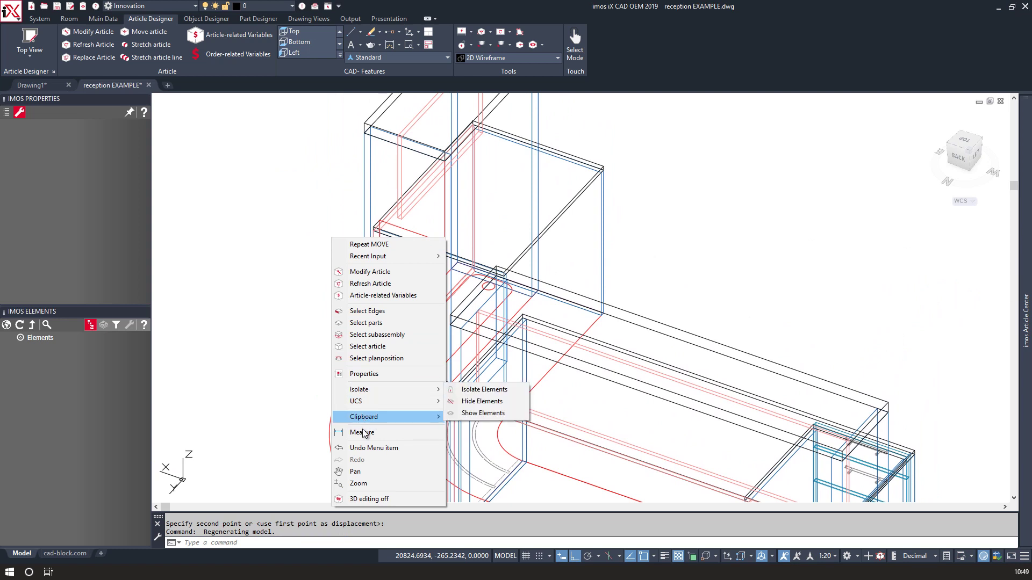
click(367, 310)
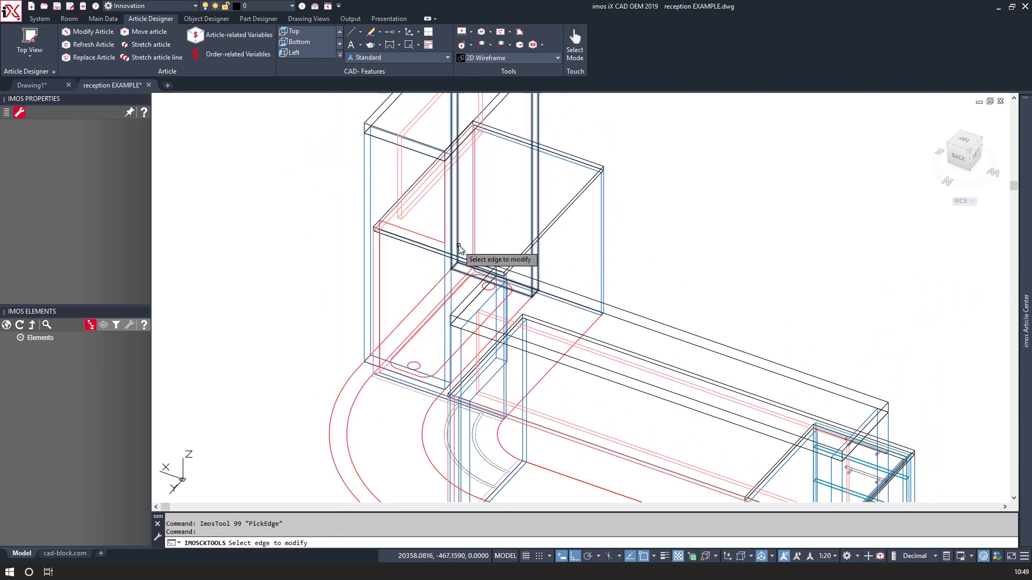
click(532, 170)
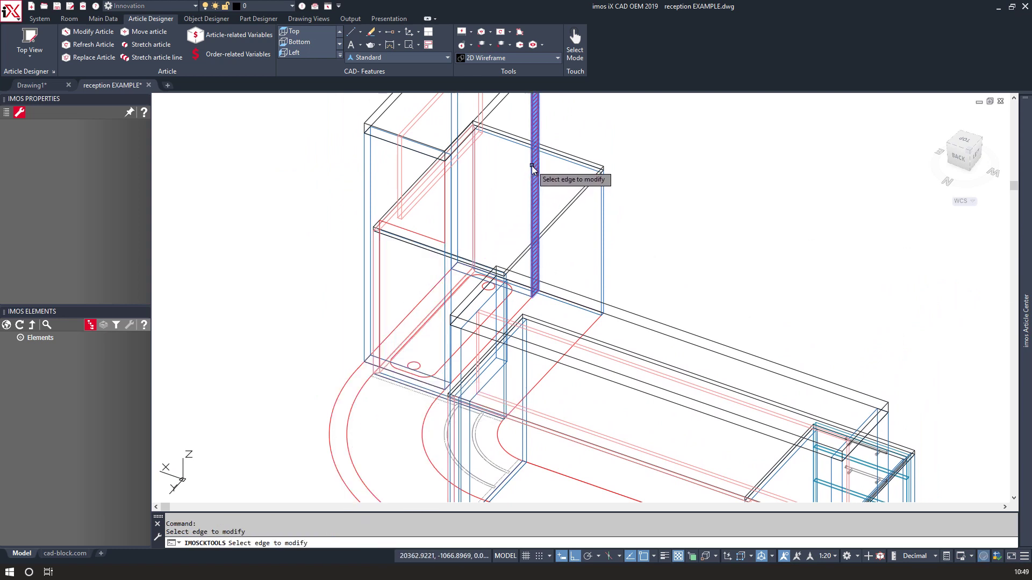
click(444, 322)
key(Return)
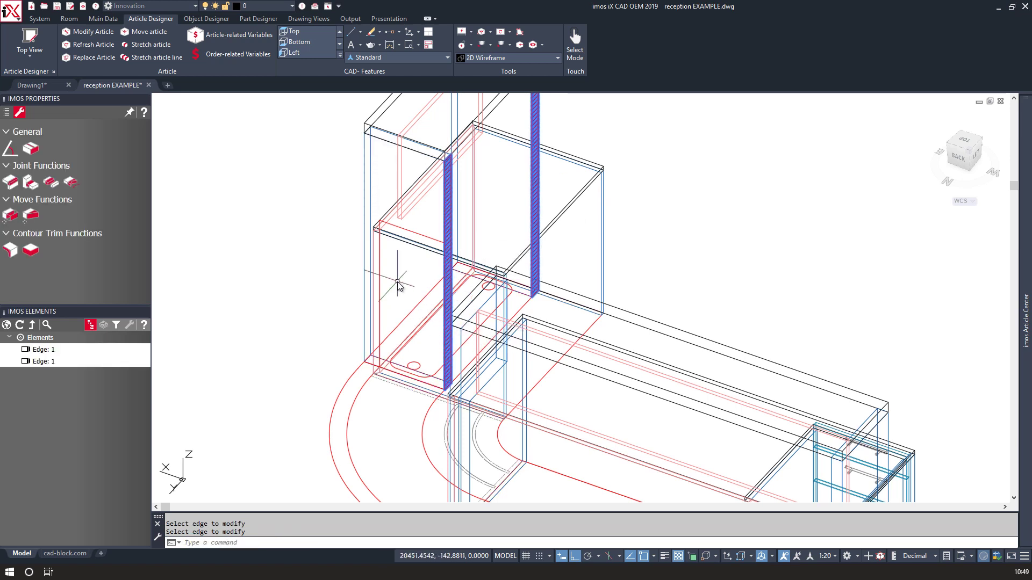
click(71, 183)
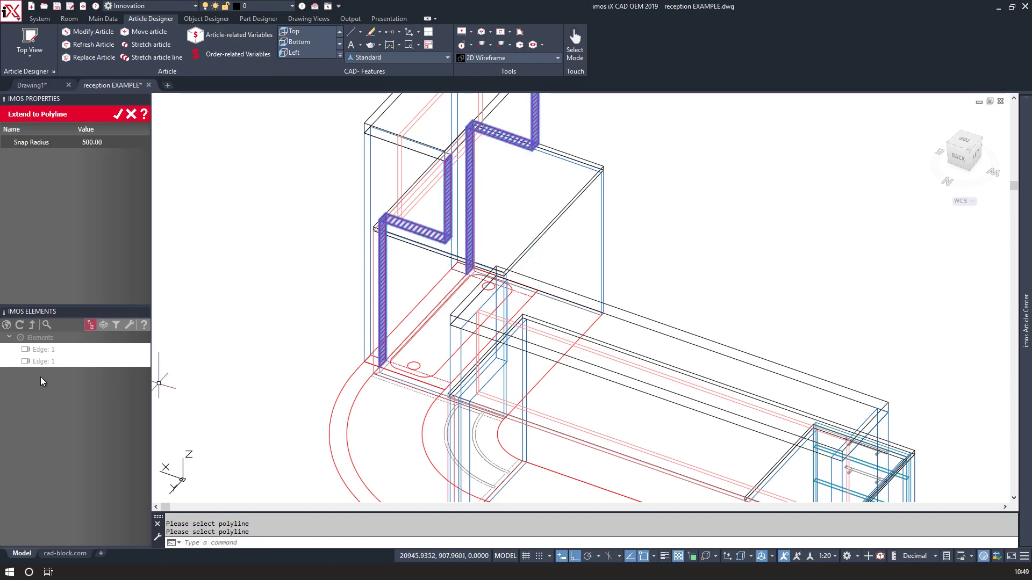
Examine the notched hutches in the Realistic visual style, and restore the 2D Wireframe style.
scroll(291, 281, down, 3)
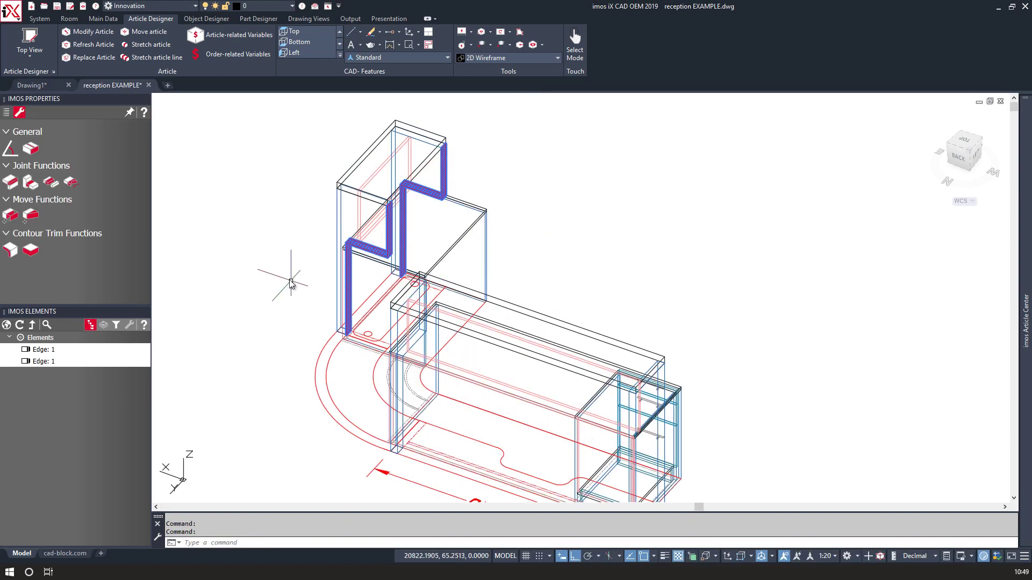
shift+middle_drag(291, 281, 424, 279)
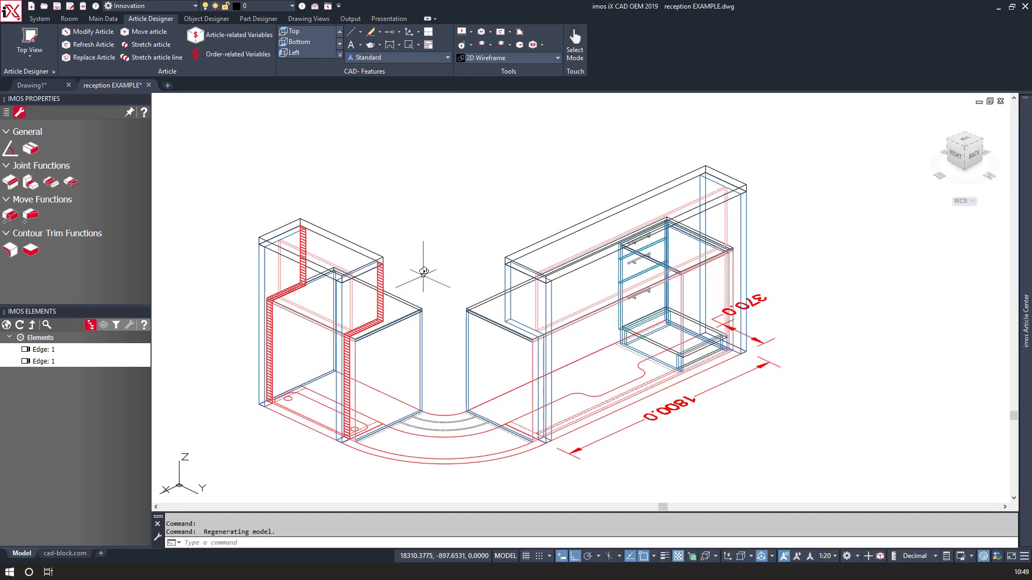
click(533, 56)
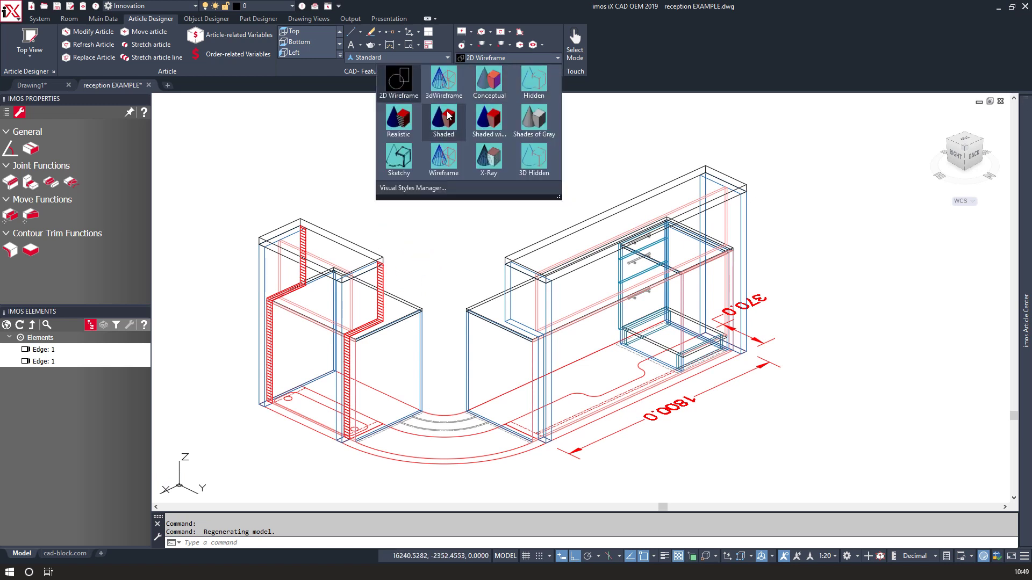
click(395, 123)
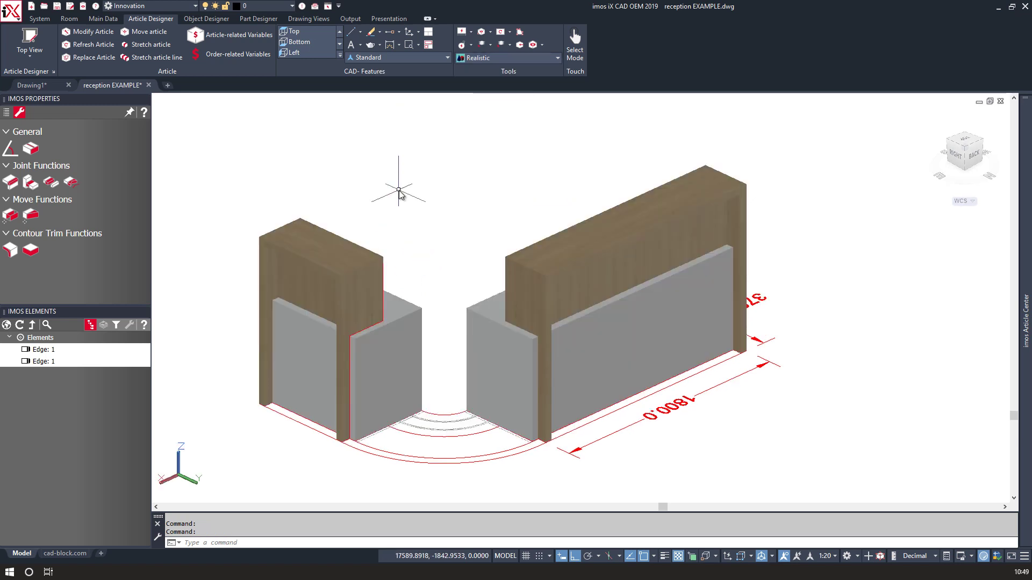
click(492, 58)
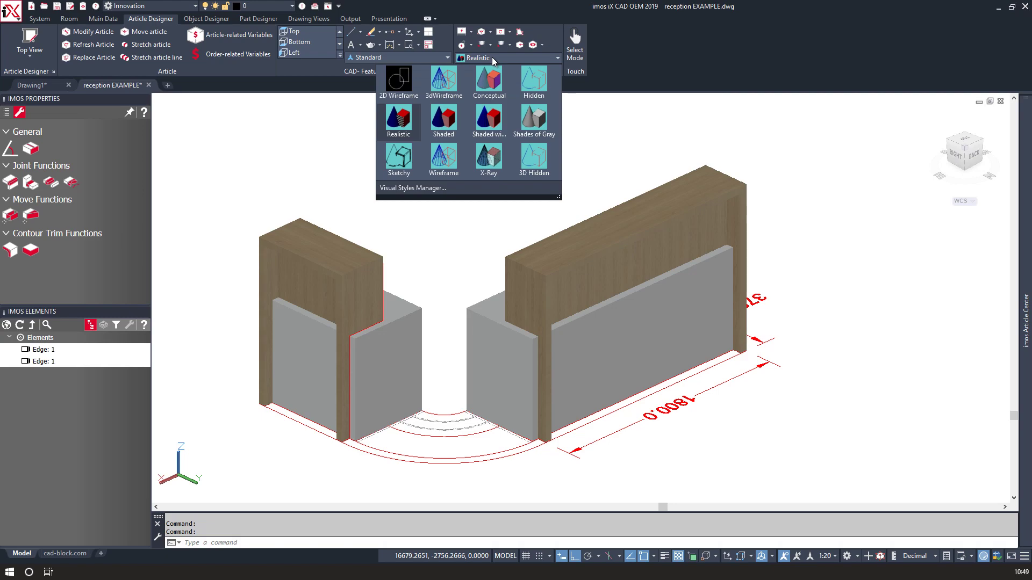
click(398, 79)
shift+middle_drag(403, 166, 510, 221)
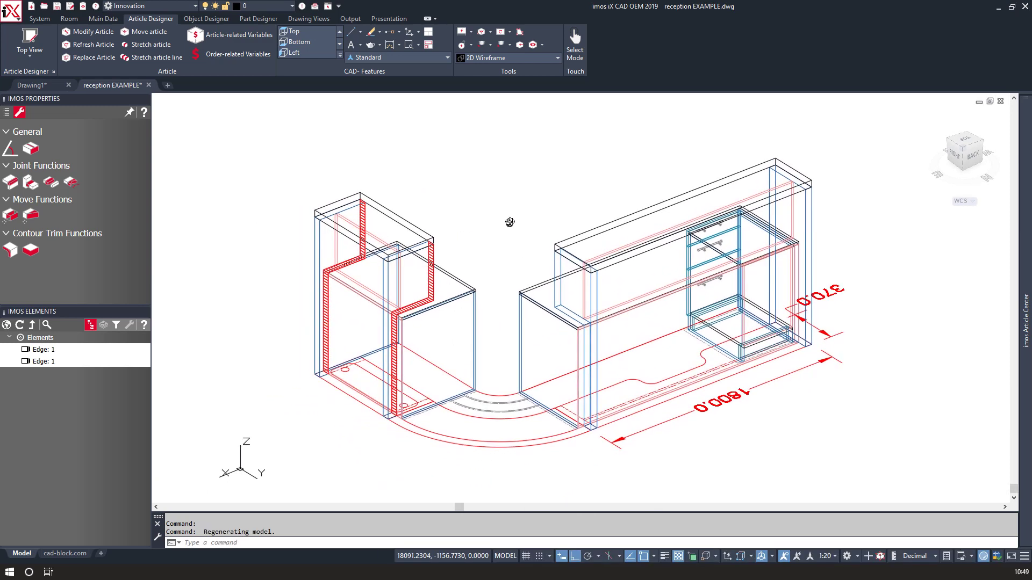
Start a polyline at the inner floor corner of the long desk's curve-side end panel and run it along the panel to its outer corner.
scroll(494, 366, up, 4)
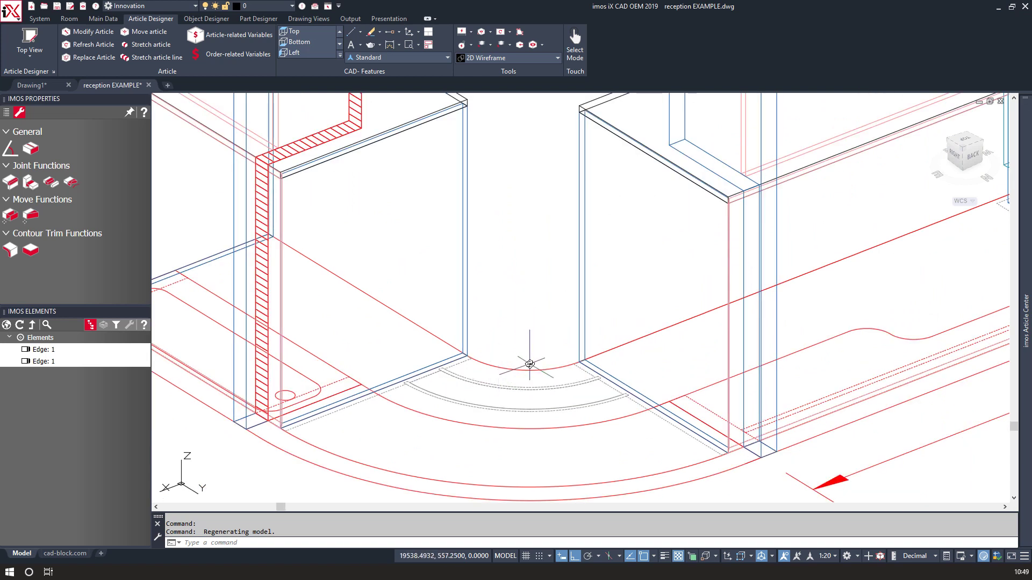
scroll(564, 365, up, 6)
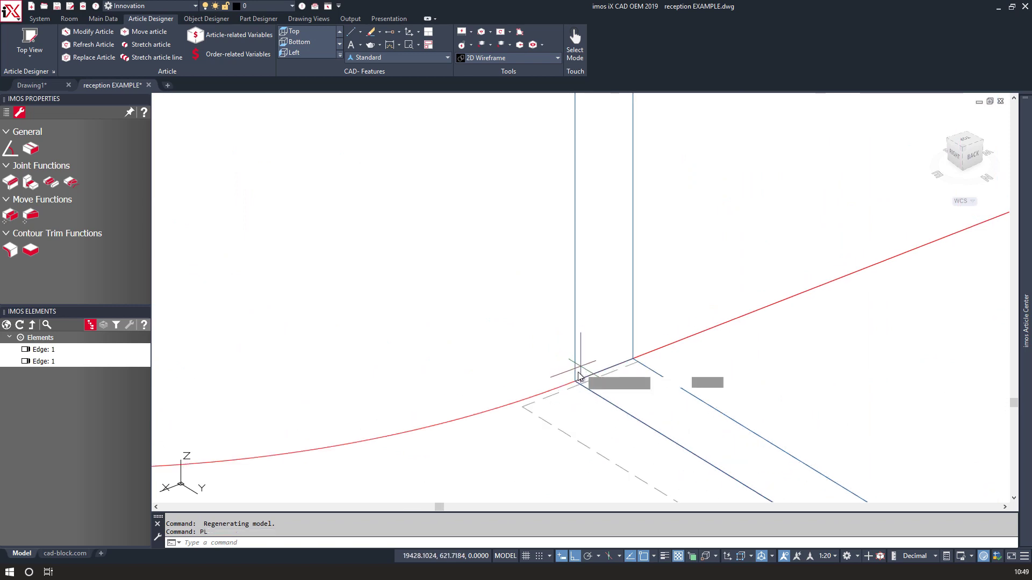
text(PL)
key(Return)
click(575, 382)
scroll(591, 376, down, 3)
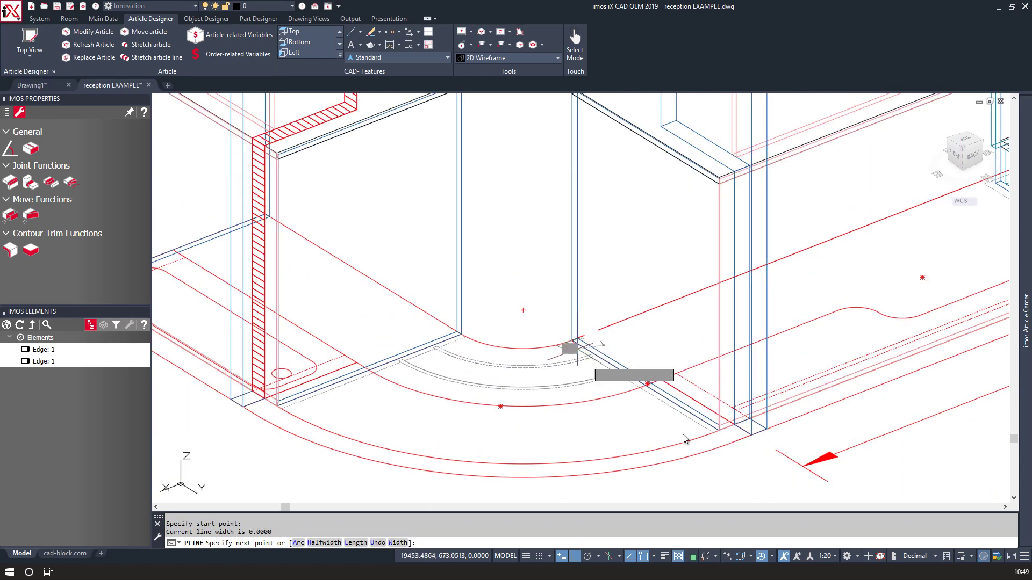
scroll(721, 437, up, 5)
click(722, 427)
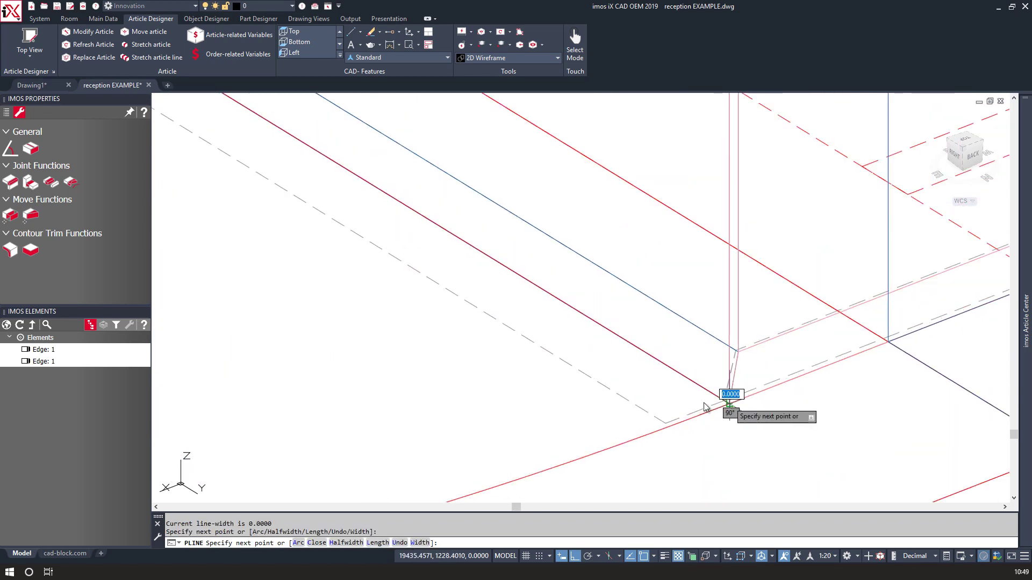
Continue the polyline with an arc to the outer floor corner of the short desk's end panel.
scroll(613, 411, down, 5)
text(a)
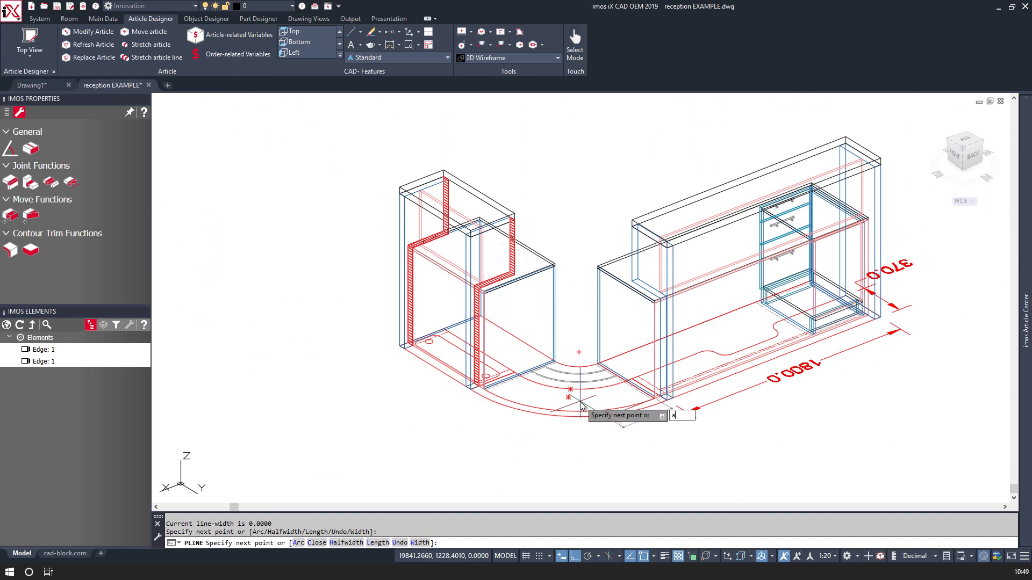
key(Return)
scroll(516, 414, up, 6)
scroll(267, 425, down, 2)
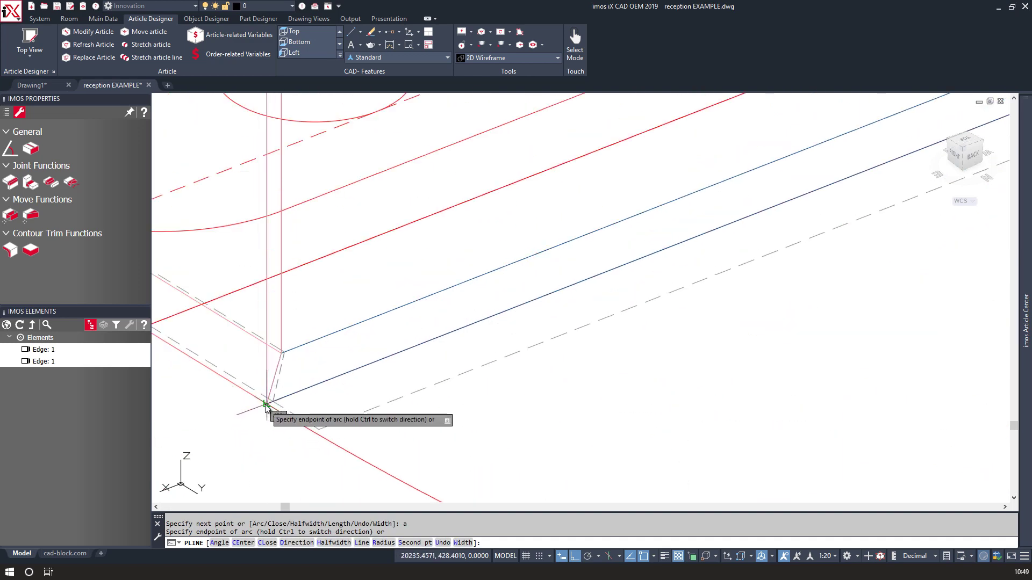
Switch the polyline back to straight segments and run it along the short desk's end panel to its inner floor corner.
text(l)
key(Return)
scroll(530, 380, down, 5)
scroll(573, 359, up, 6)
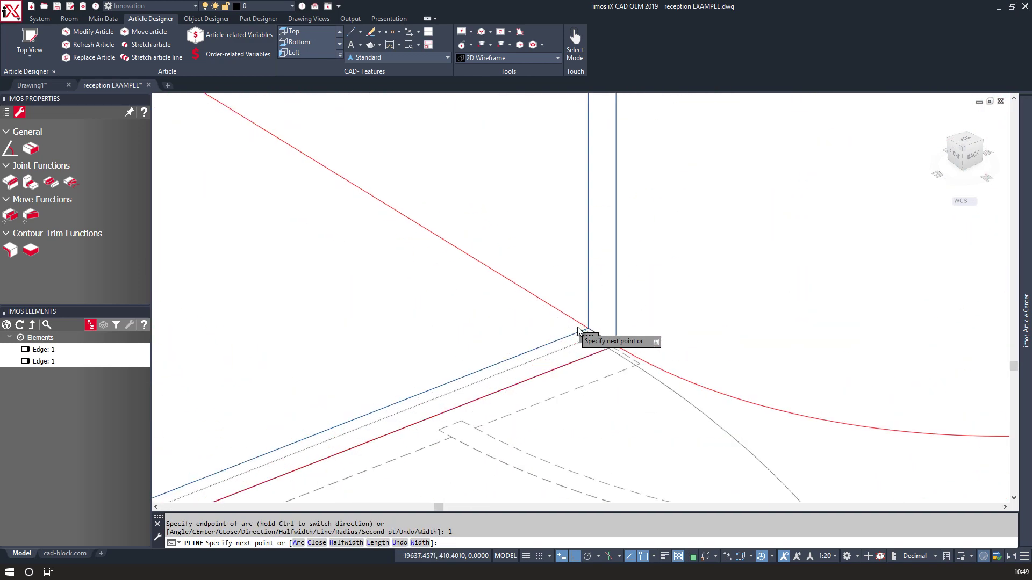
click(718, 399)
scroll(784, 352, down, 5)
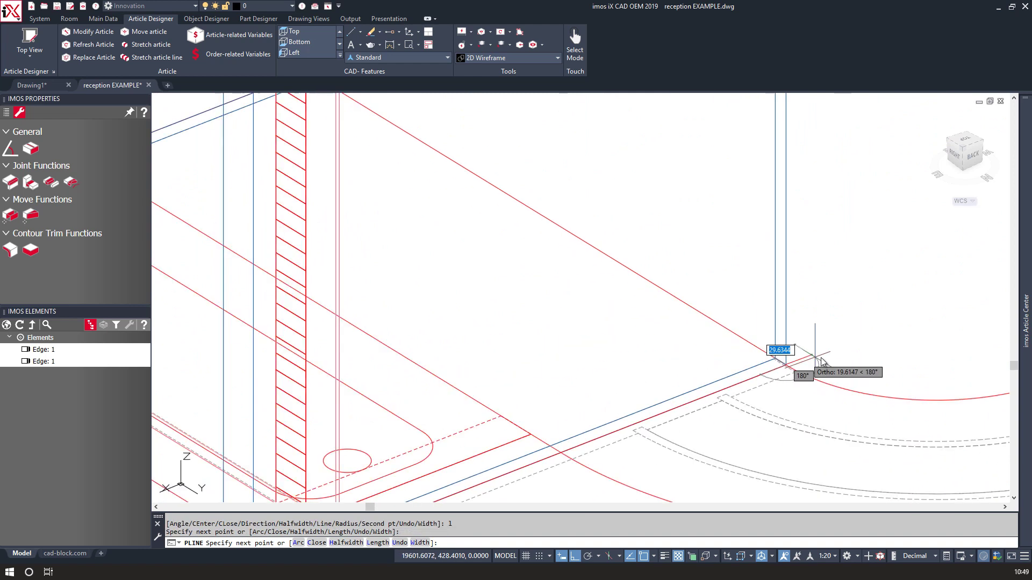
Finish the polyline with an arc back to its starting corner at the long desk's end panel.
text(a)
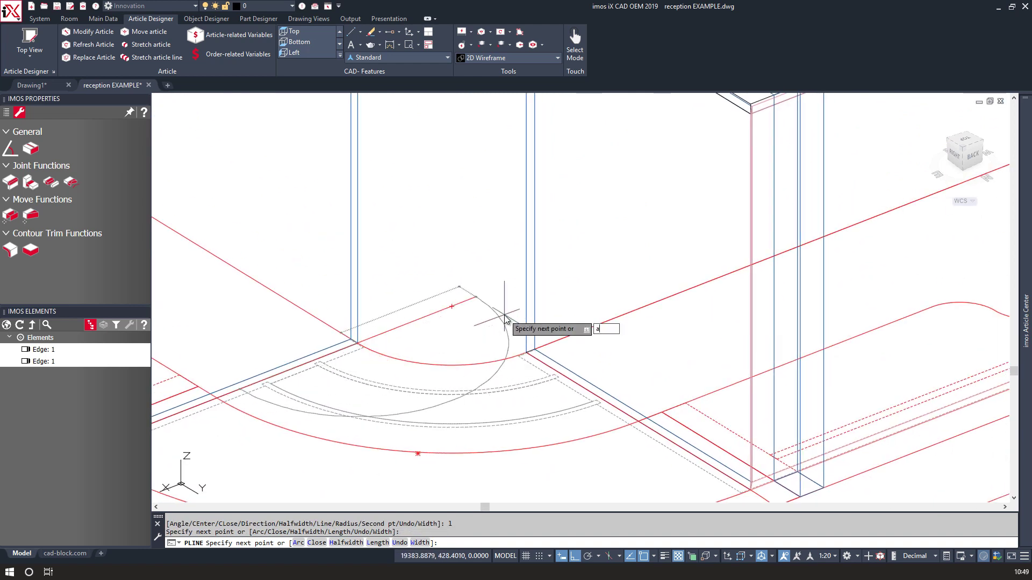
key(Return)
scroll(526, 349, up, 4)
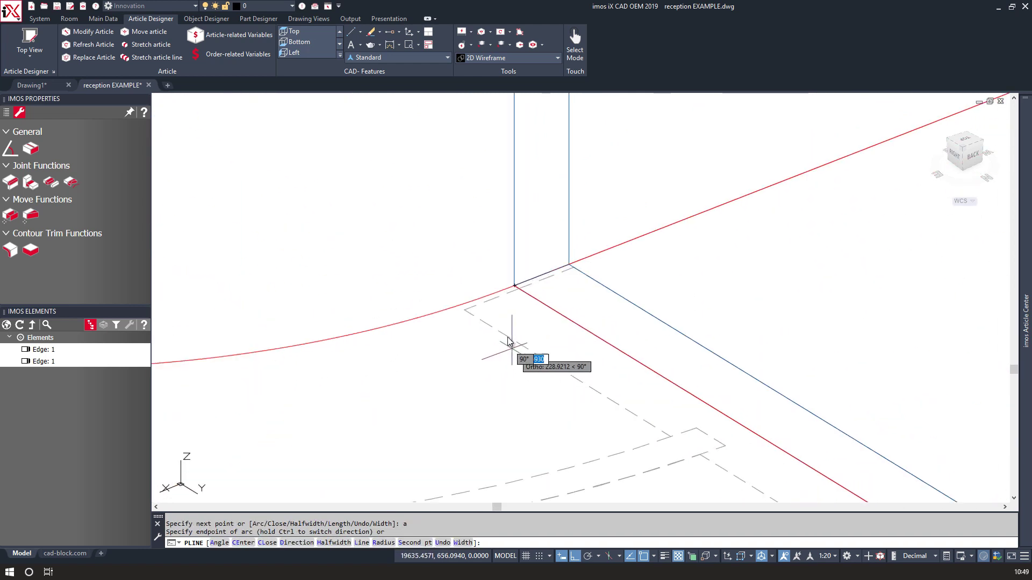
click(511, 284)
scroll(511, 284, down, 2)
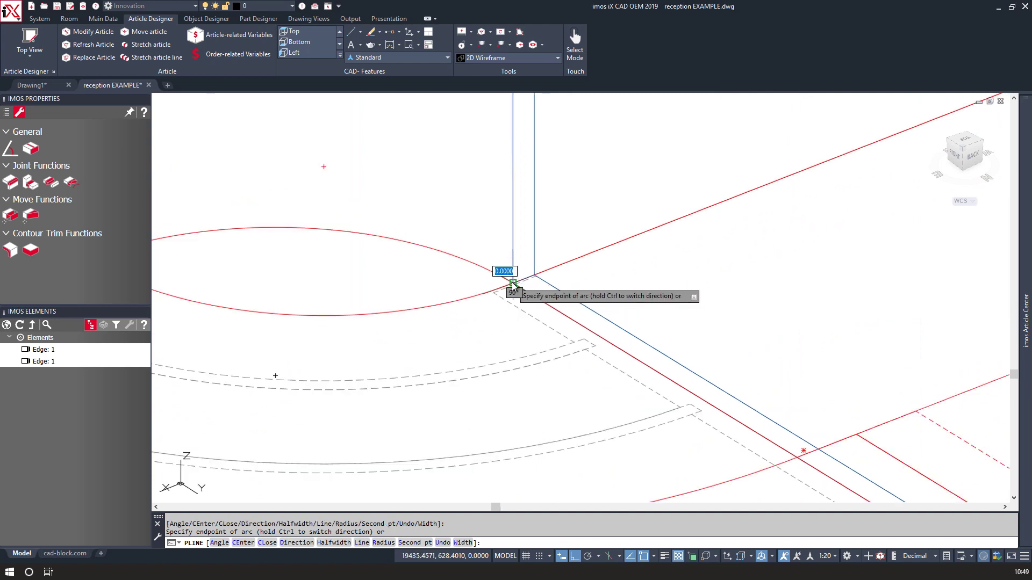
key(Return)
Stretch the midpoints of the polyline's inner and outer arcs onto the matching curves of the floor plan.
click(309, 229)
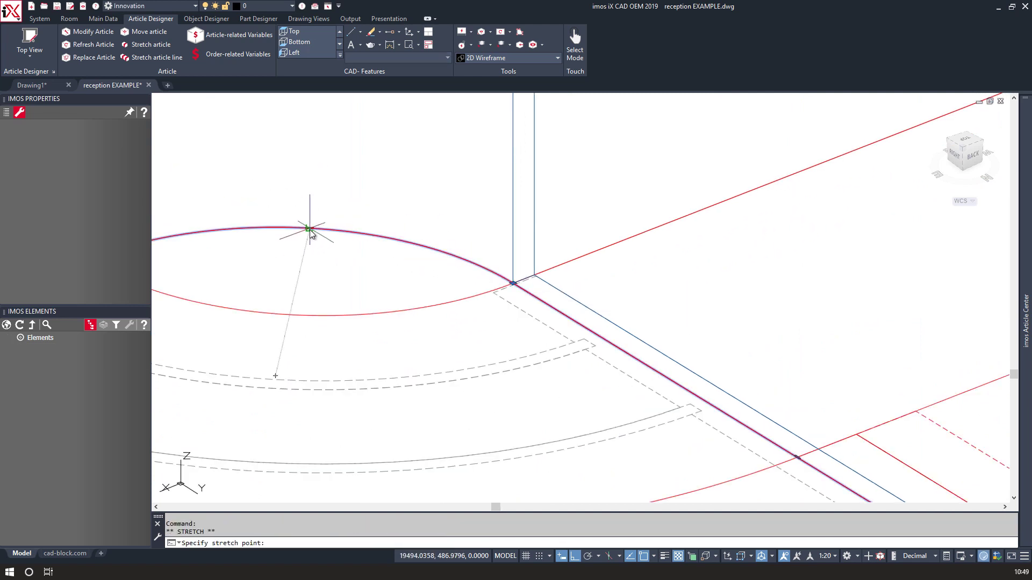
scroll(316, 362, down, 5)
middle_drag(316, 365, 443, 276)
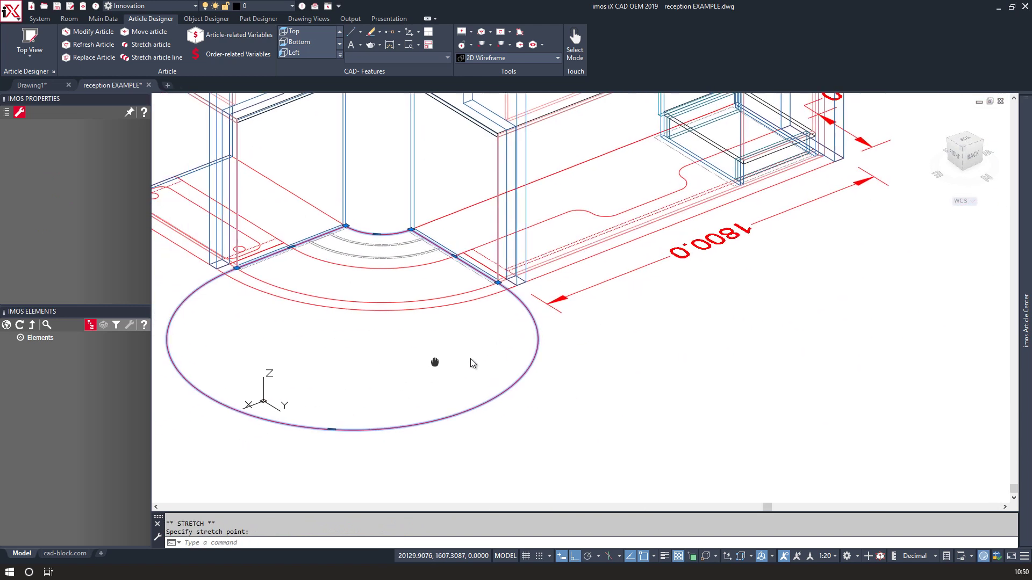
click(405, 295)
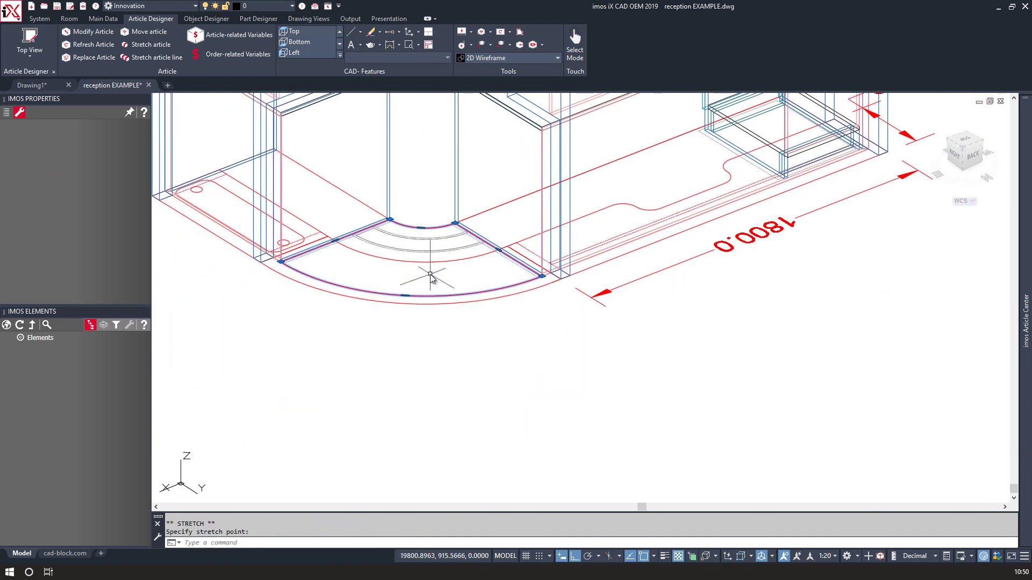
key(Escape)
key(Return)
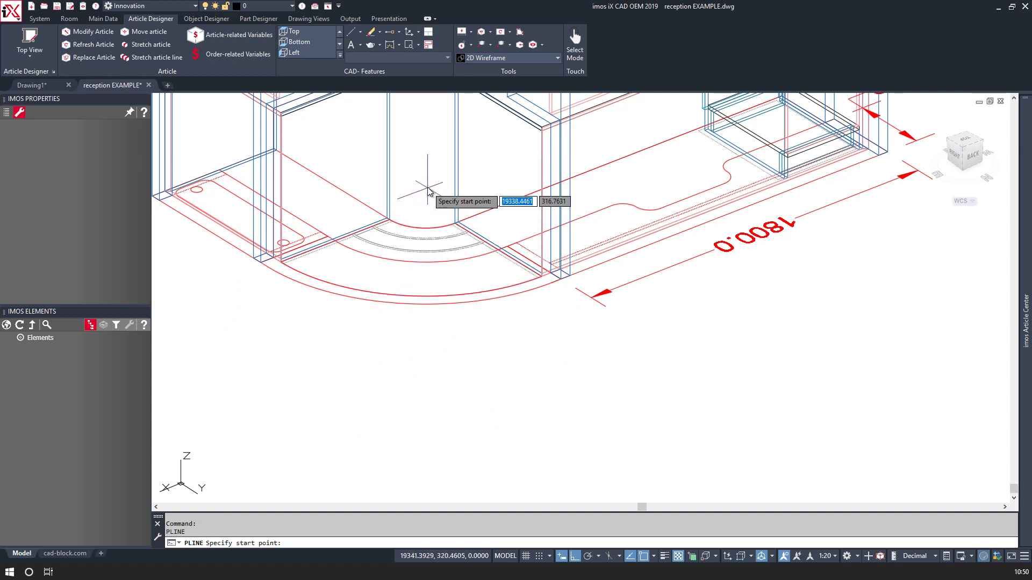
click(427, 186)
key(Escape)
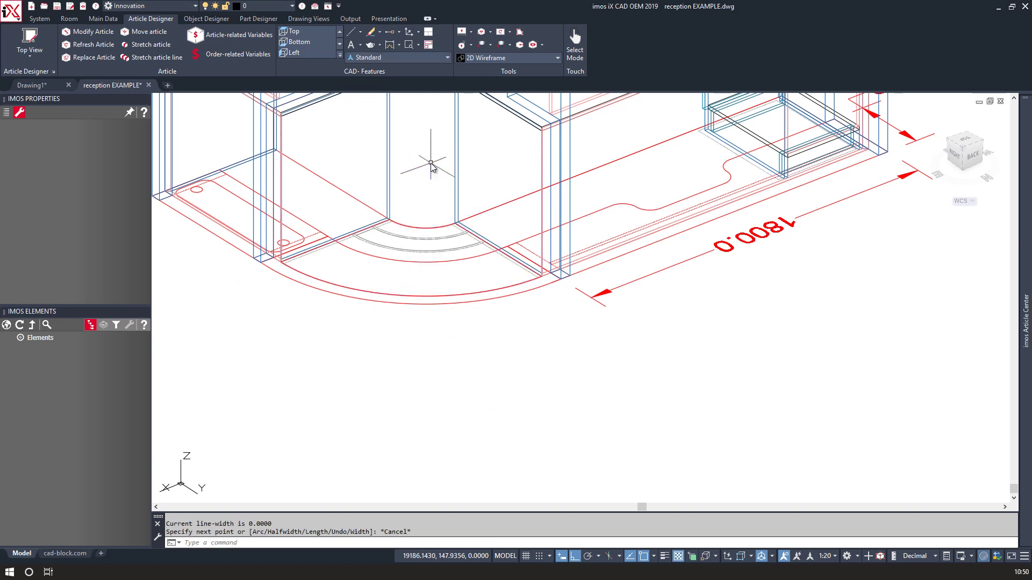
Move the corner polyline vertically up by 720 mm from the floor to the desktop level.
click(408, 226)
text(m)
key(Return)
click(431, 197)
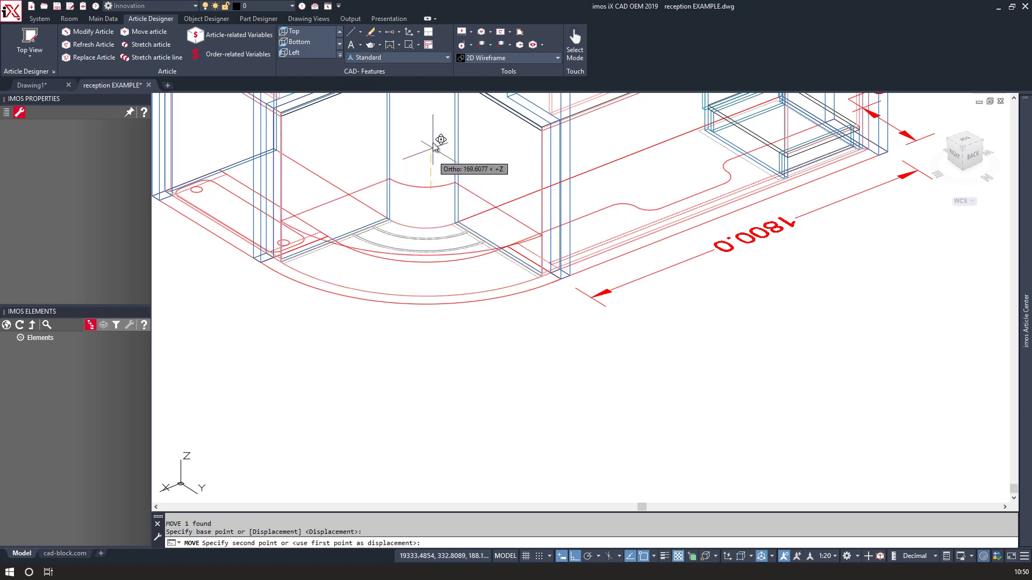
text(7)
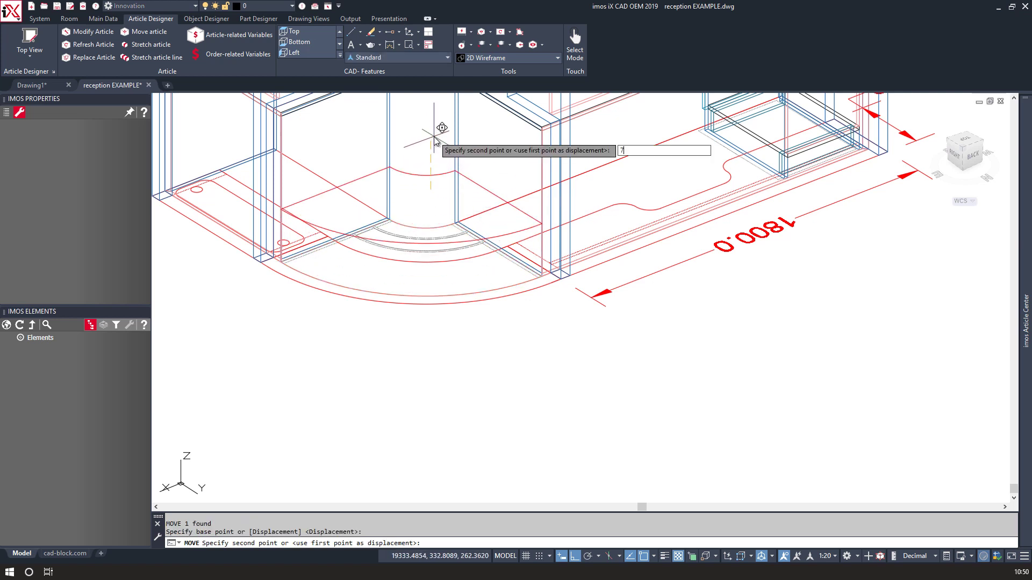
text(20)
key(Return)
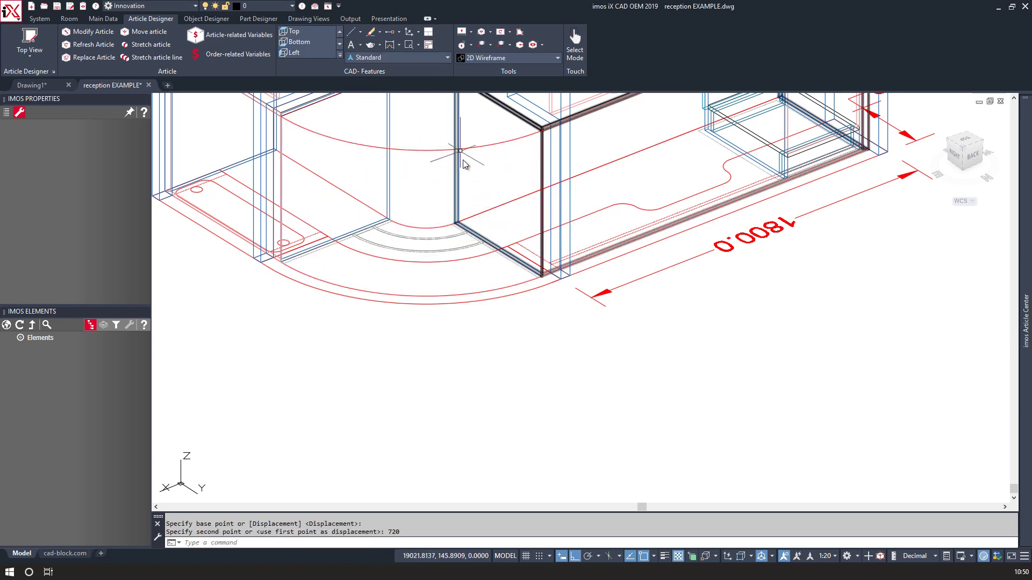
scroll(493, 250, up, 3)
scroll(426, 345, up, 5)
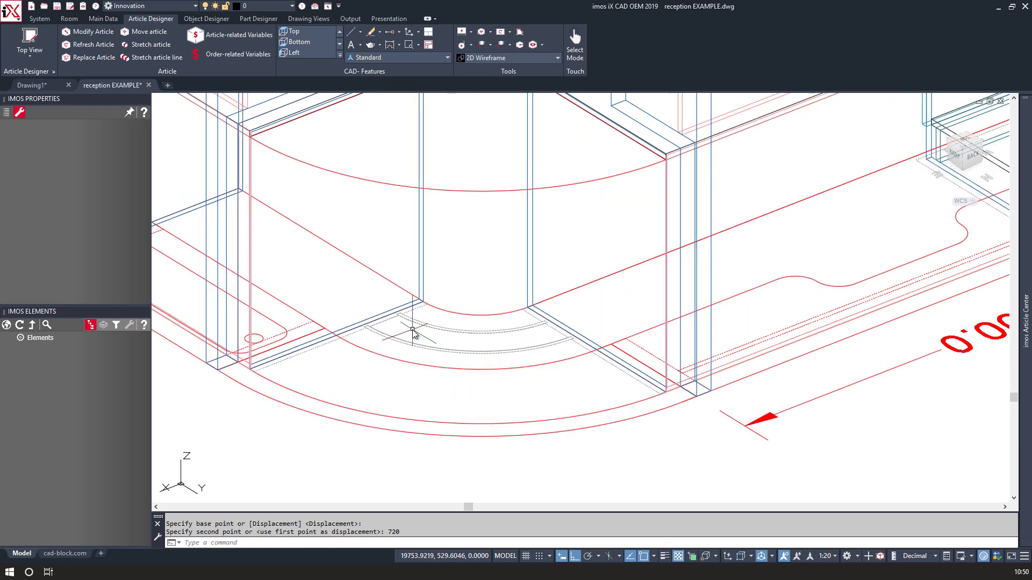
middle_drag(492, 212, 495, 316)
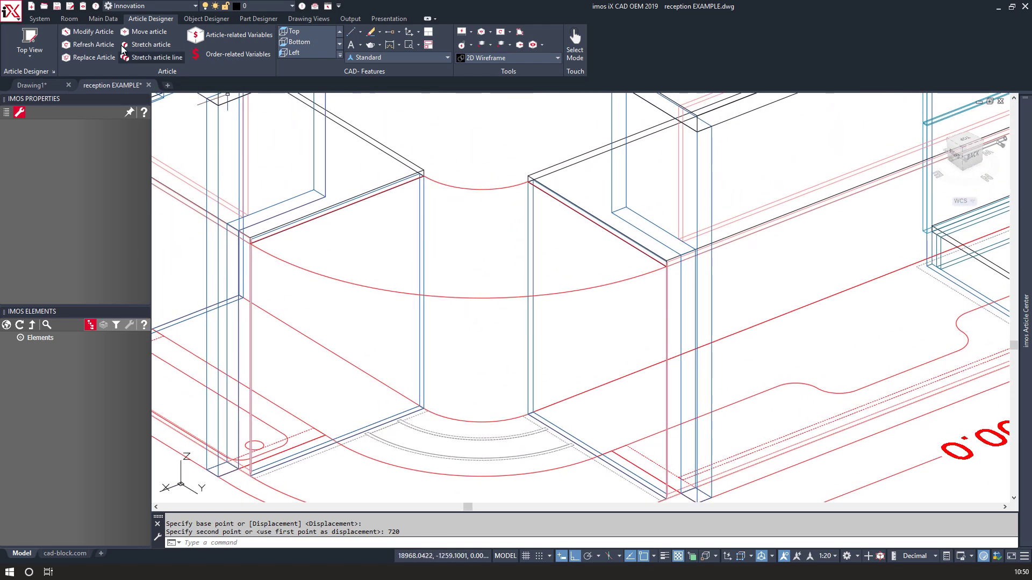
click(298, 20)
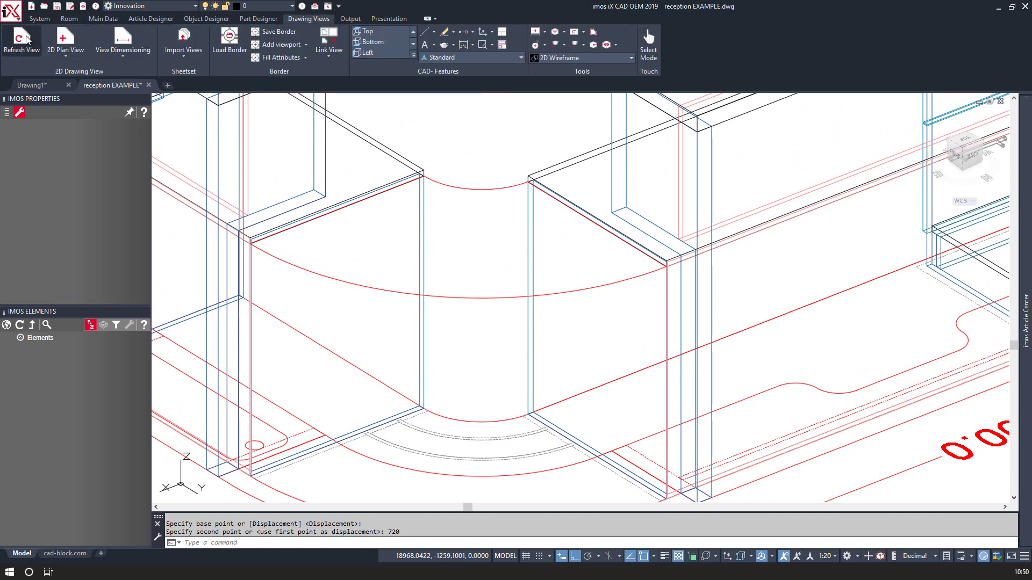
click(63, 39)
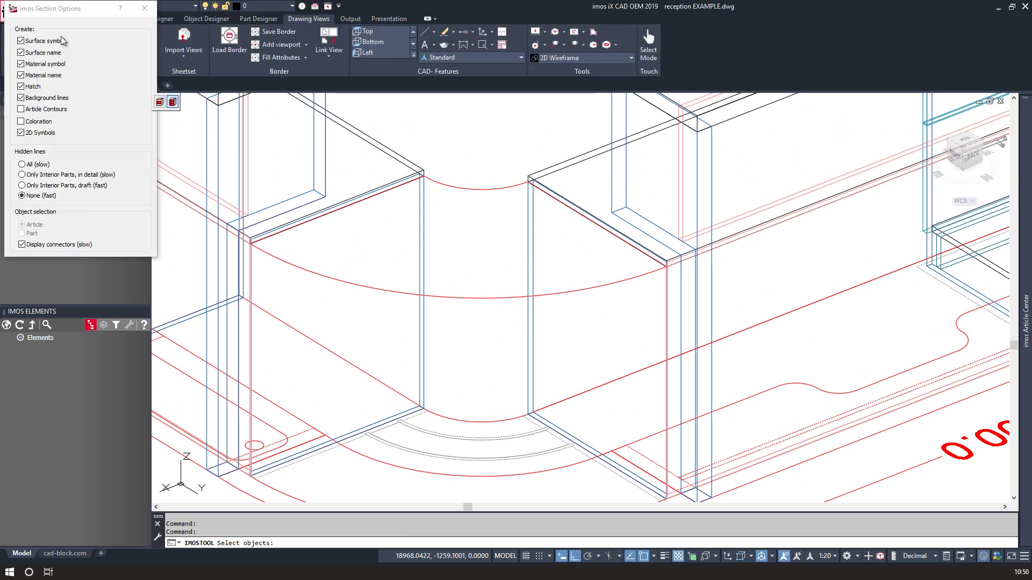
click(144, 10)
Create a Contour Part from the raised corner polyline with an offset of 0.
click(258, 19)
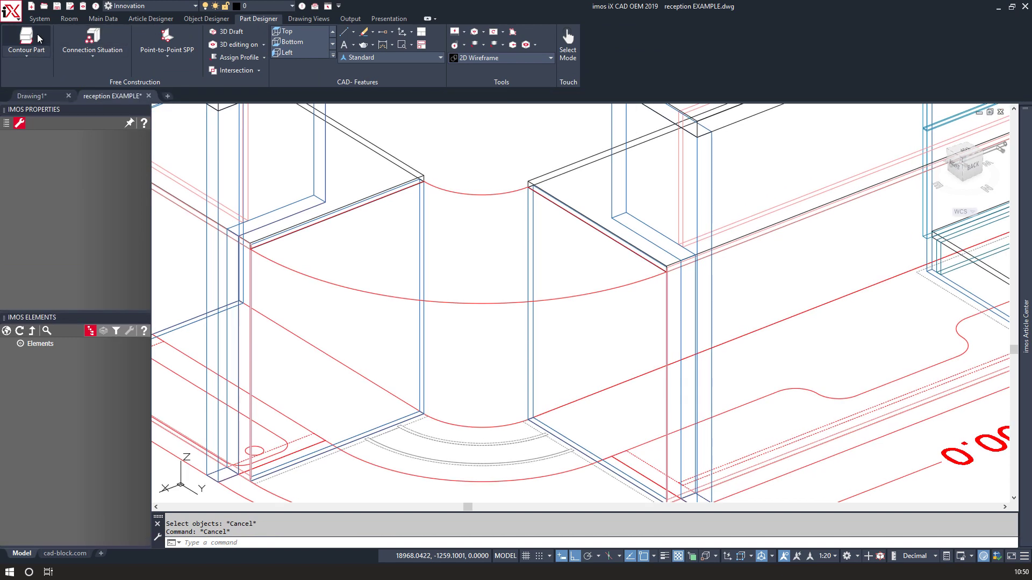
click(26, 38)
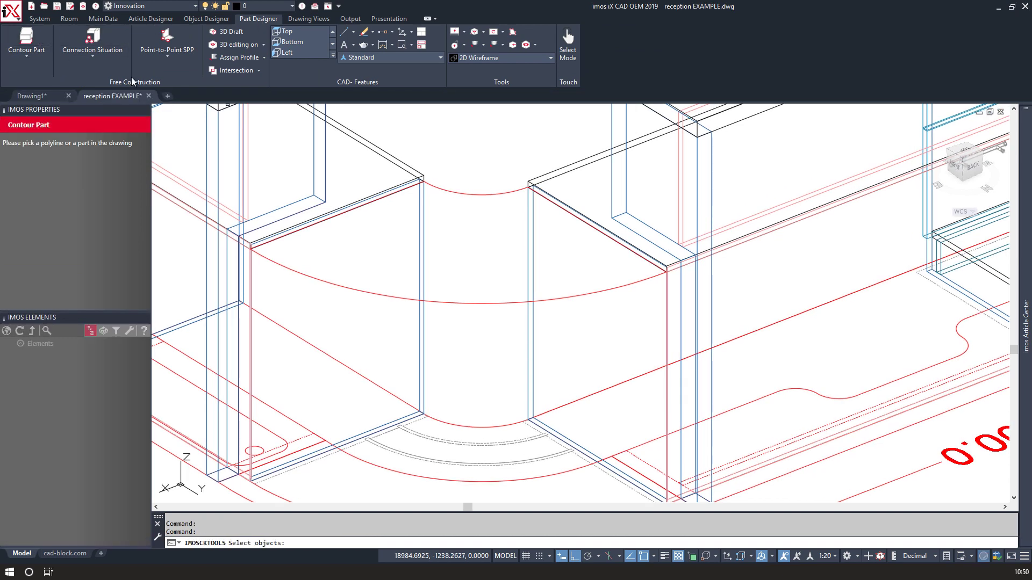
click(435, 189)
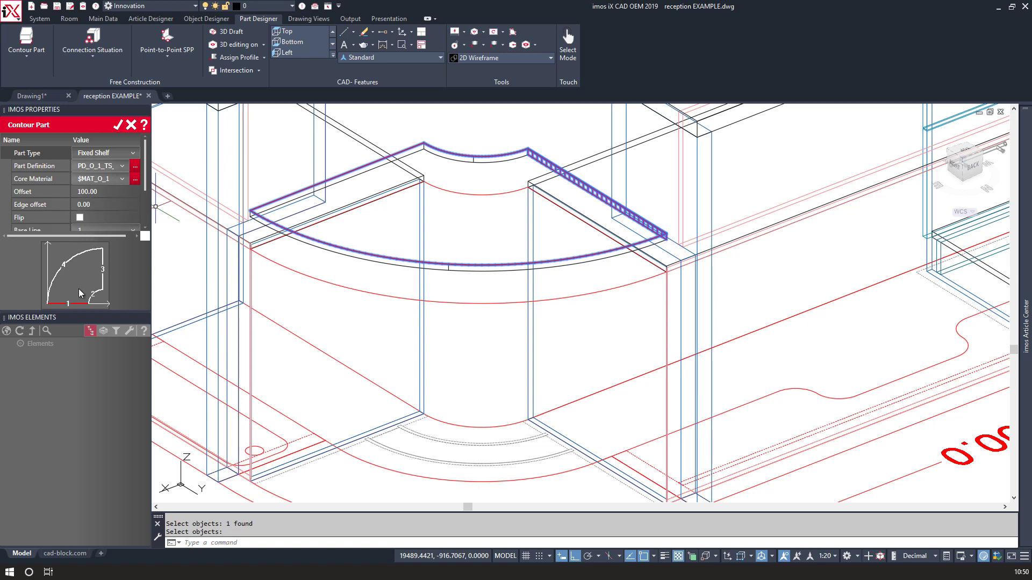
drag(70, 312, 70, 415)
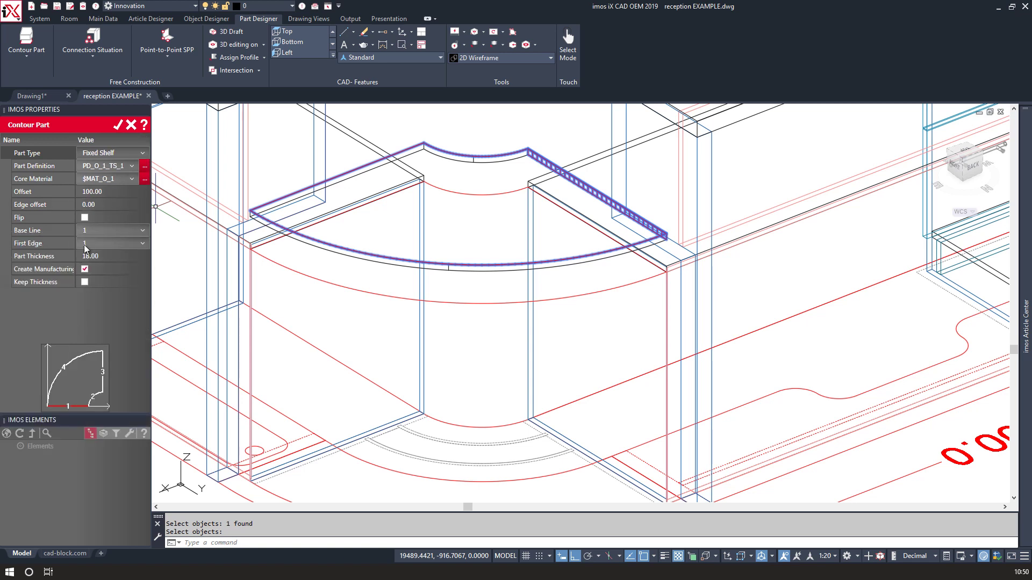
click(61, 196)
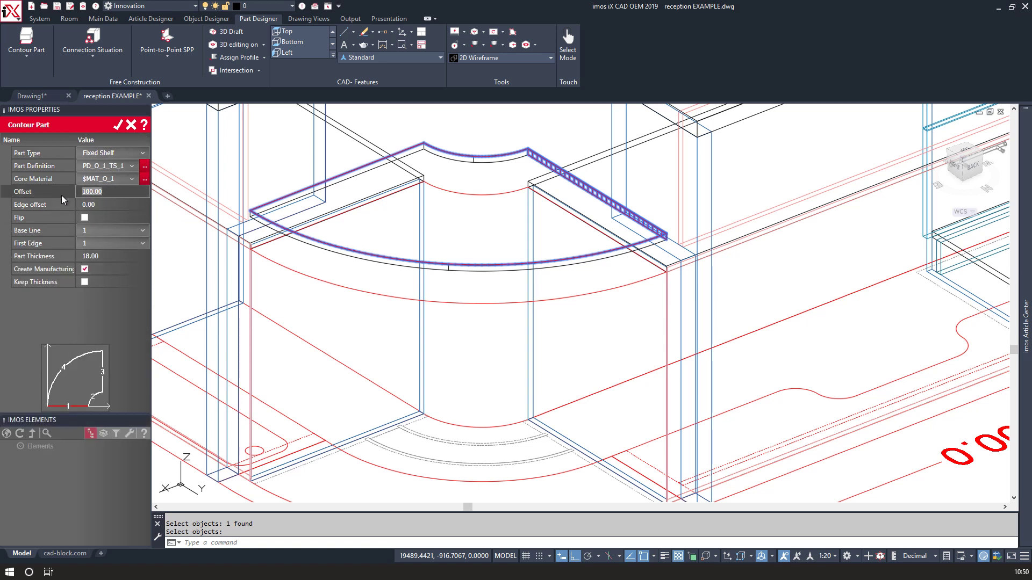
text(0)
key(Return)
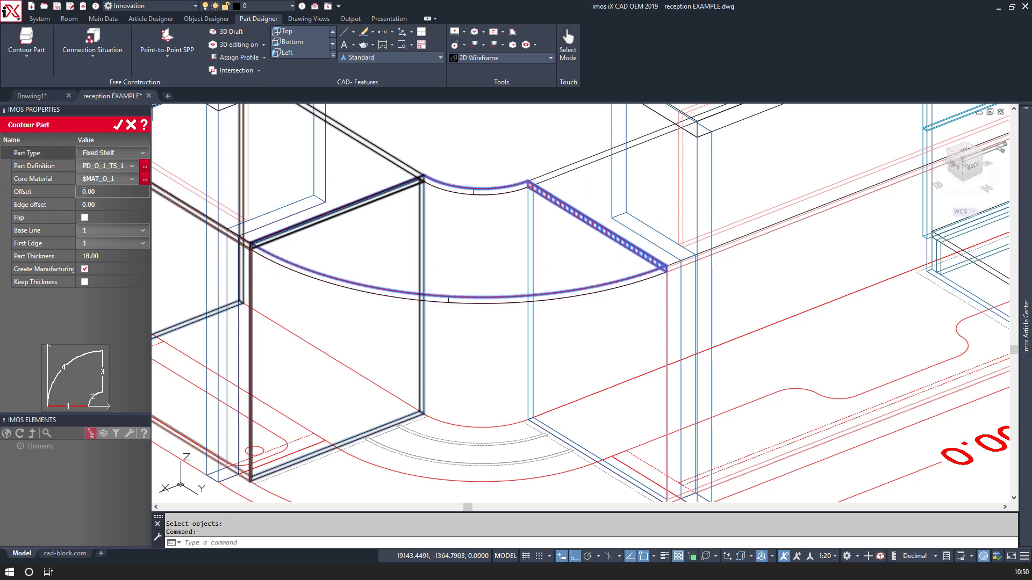
Set the contour part's type to Work Surface, keep its part definition and accept the part.
click(115, 156)
scroll(102, 250, down, 5)
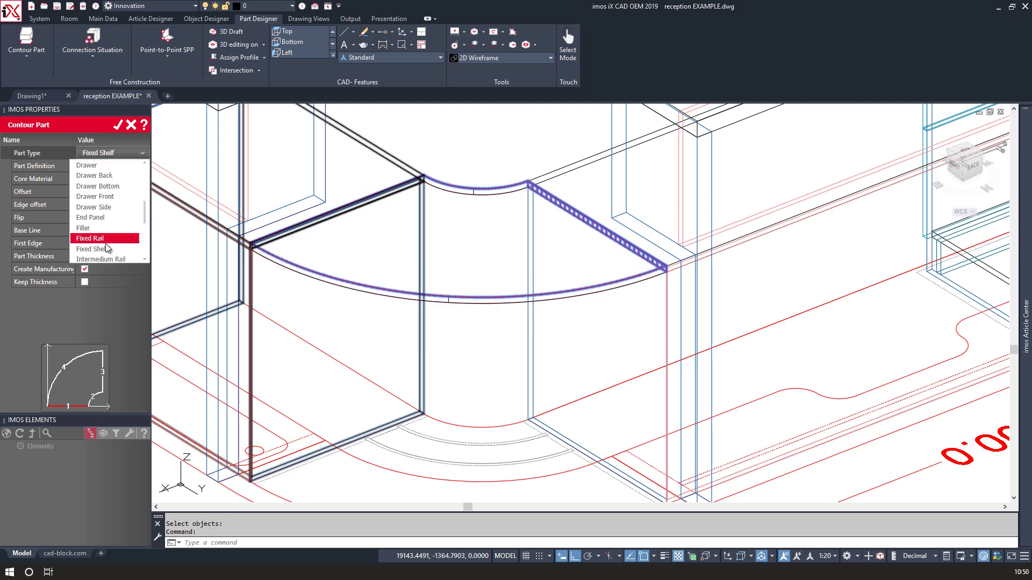
click(102, 250)
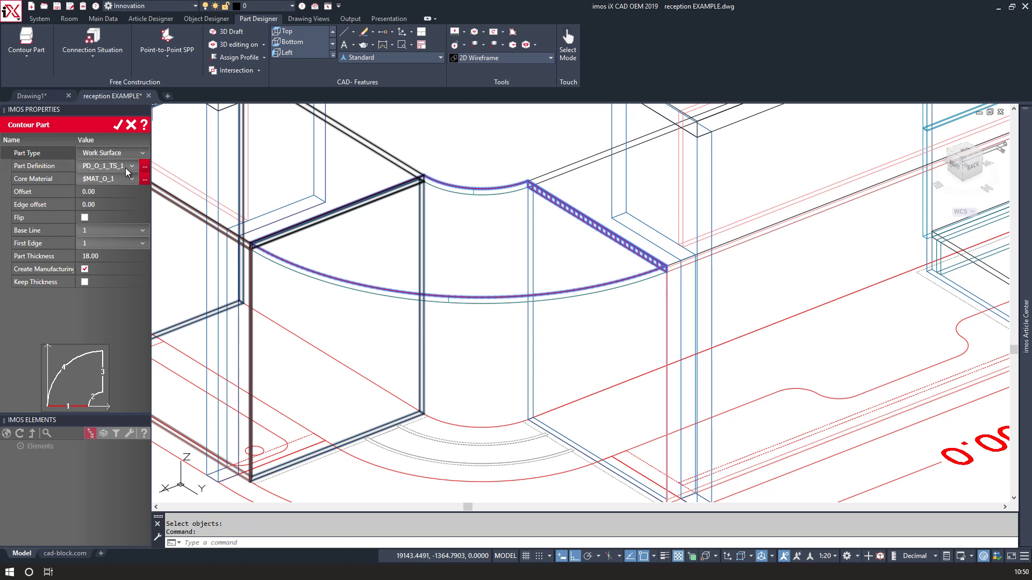
click(133, 167)
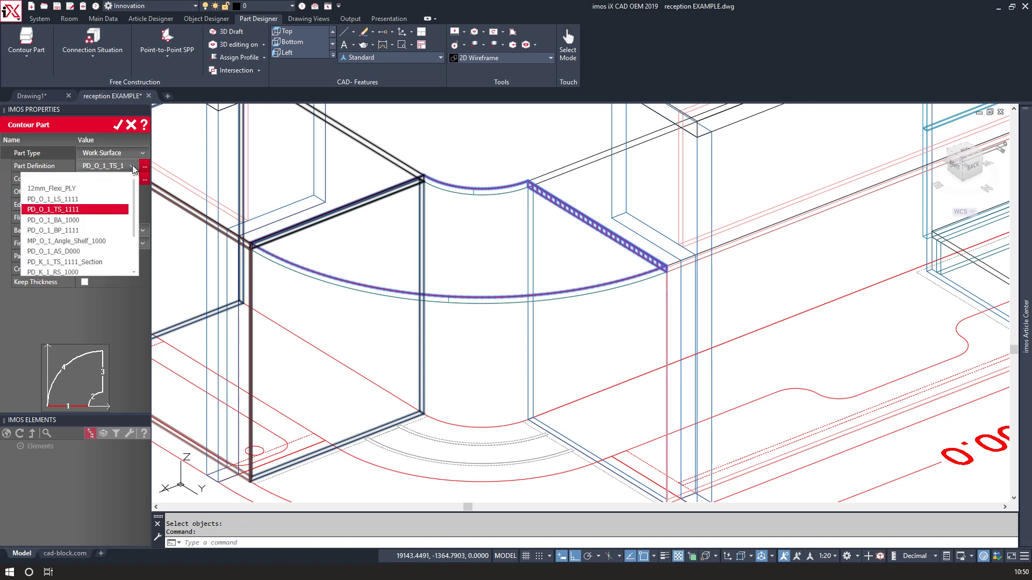
click(133, 167)
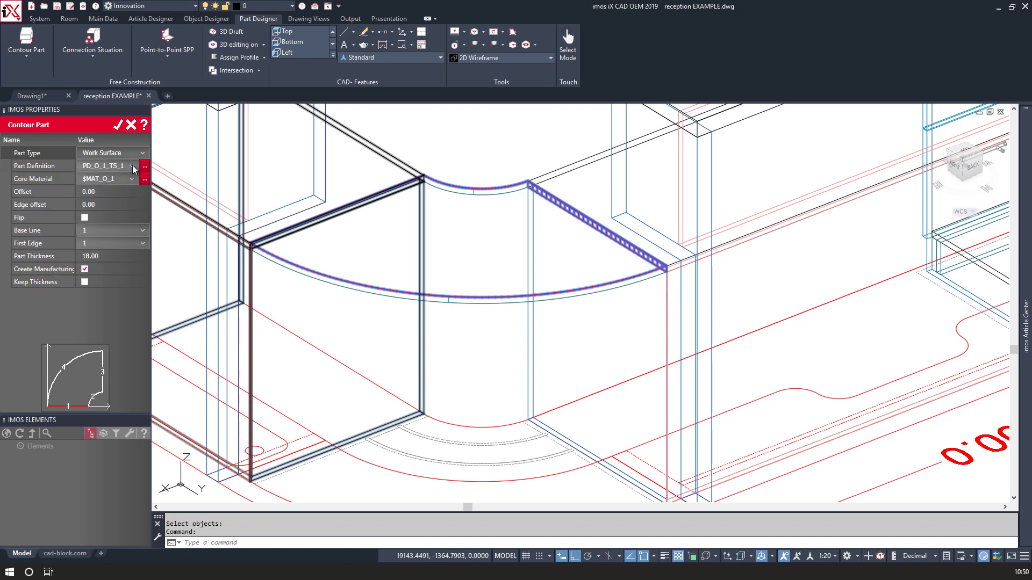
click(118, 125)
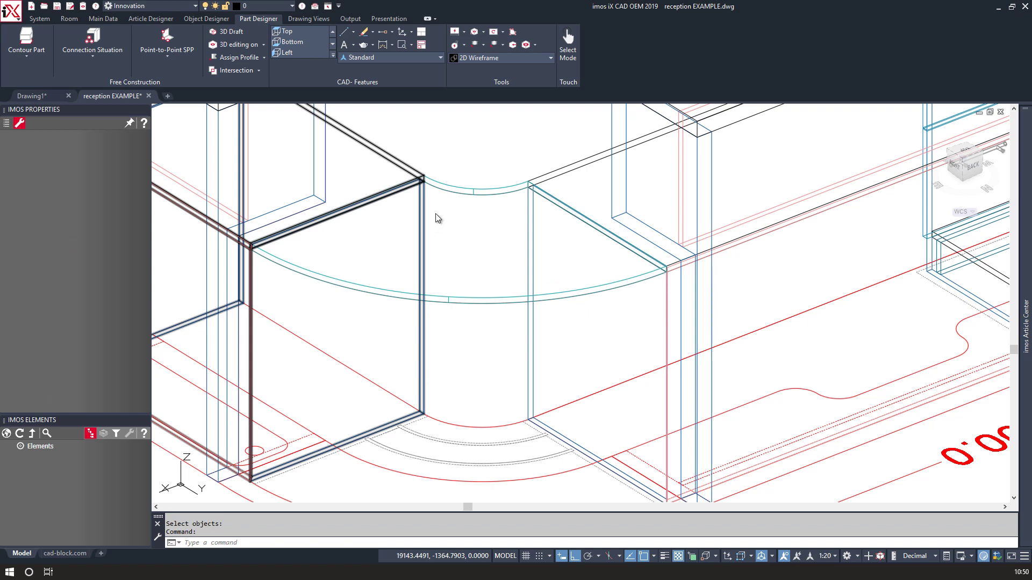
Select the corner work surface together with the floor plan and isolate them from the other desk parts.
click(476, 171)
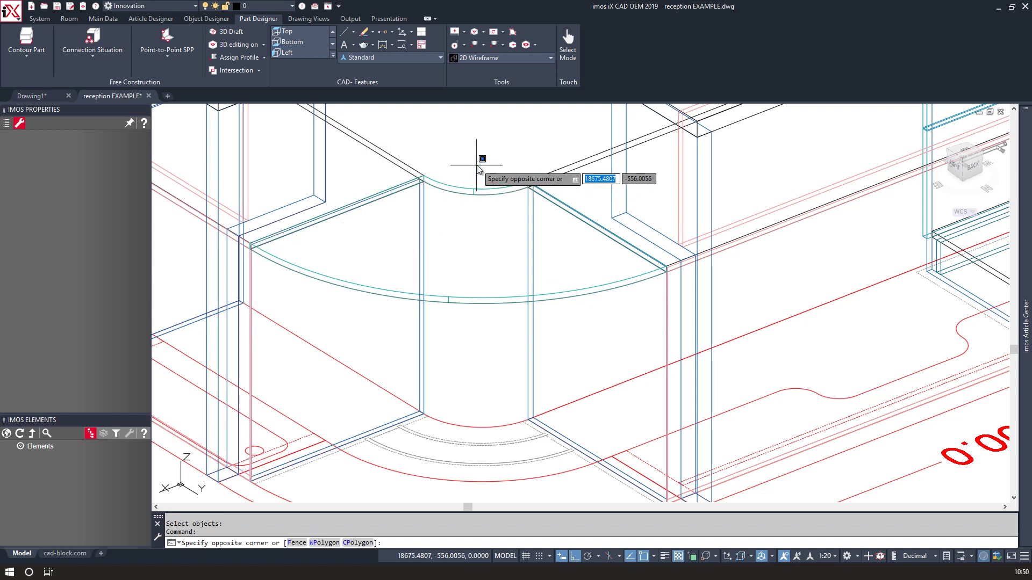
click(491, 190)
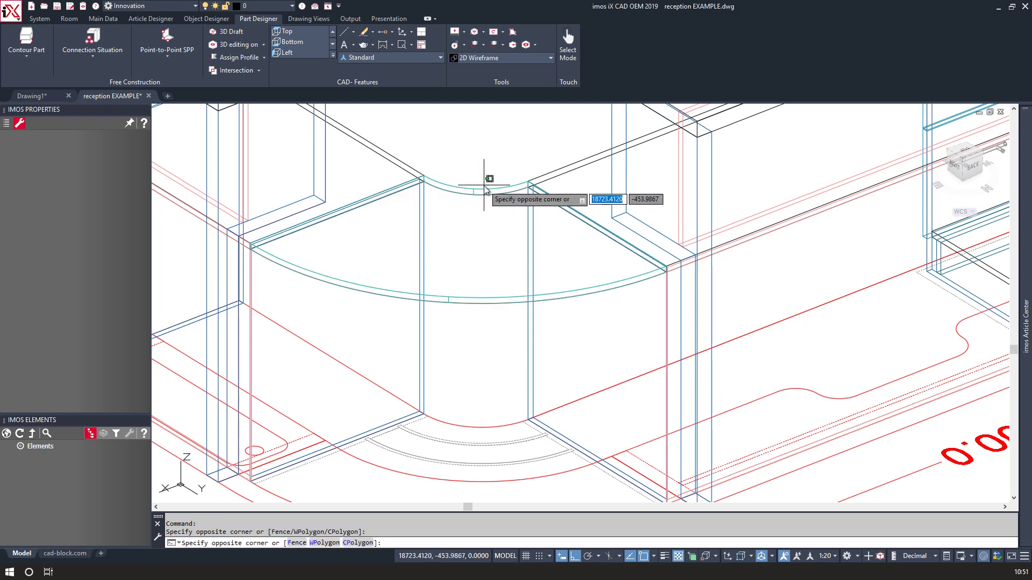
click(484, 190)
click(480, 193)
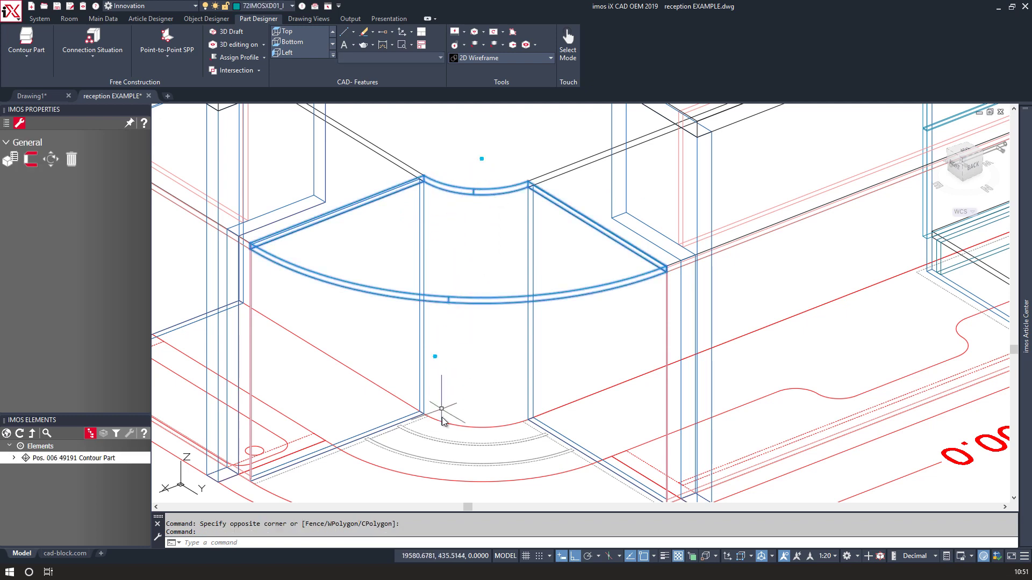
right_click(442, 438)
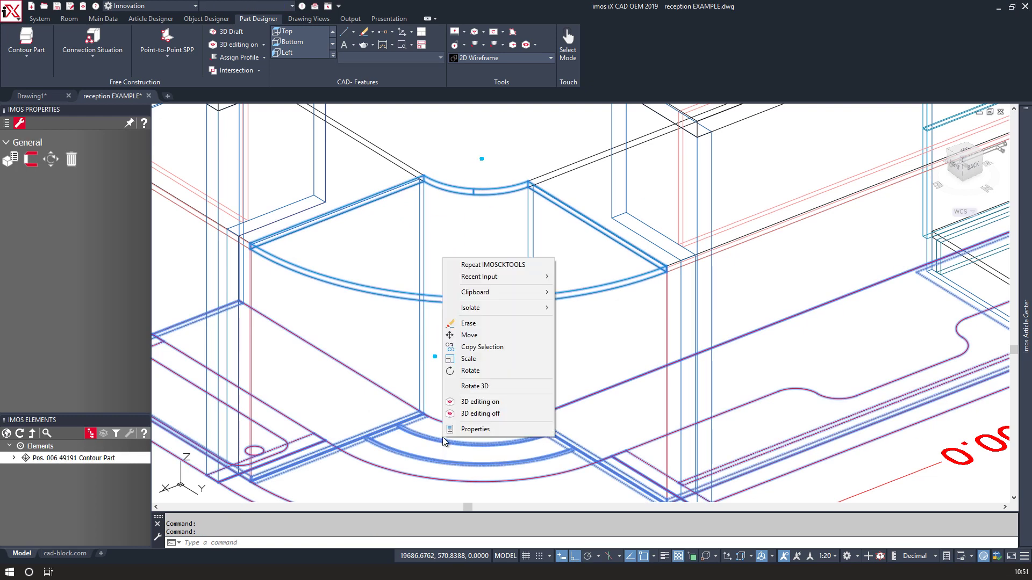
mouse_move(533, 314)
click(583, 308)
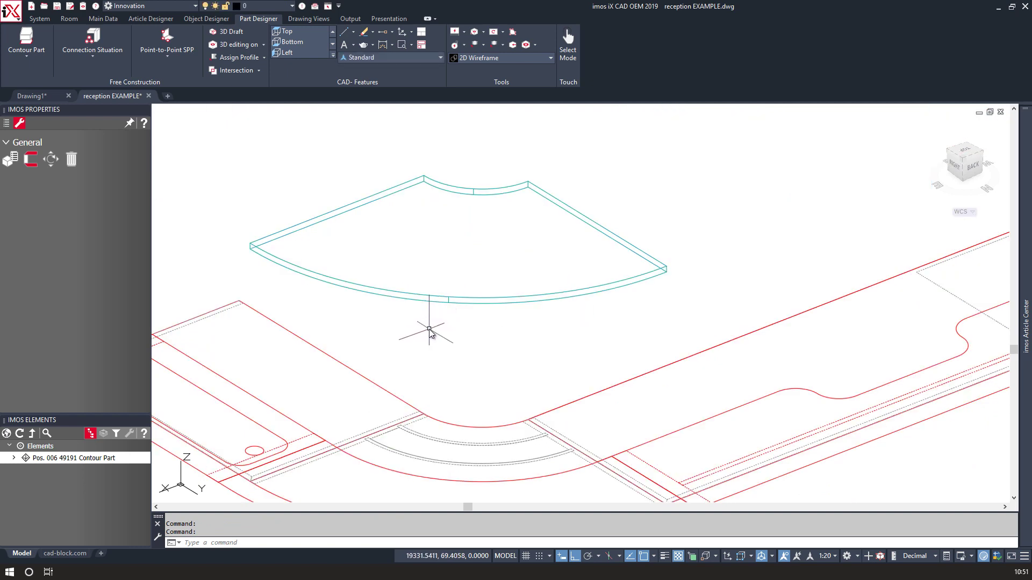
Start a Part to Edge side panel along the work surface's left-hand straight edge with part definition PD_O_1_LS_1111.
middle_drag(428, 329, 458, 294)
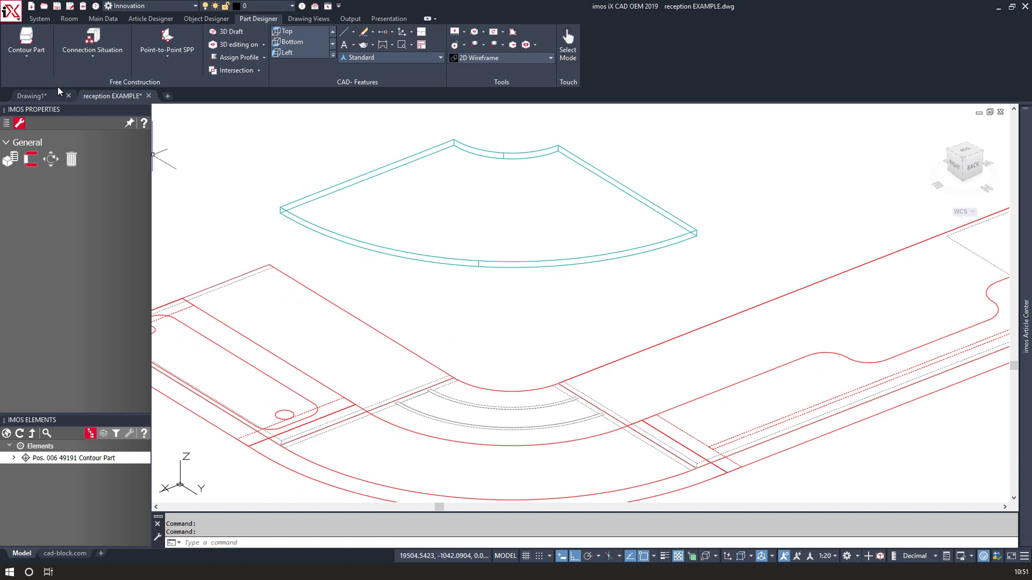
click(30, 54)
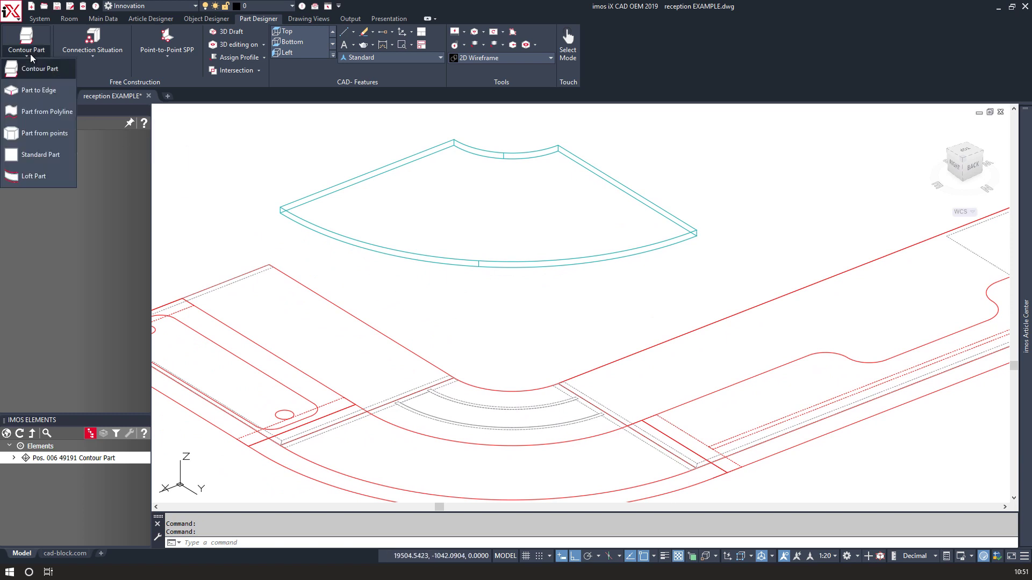
click(43, 92)
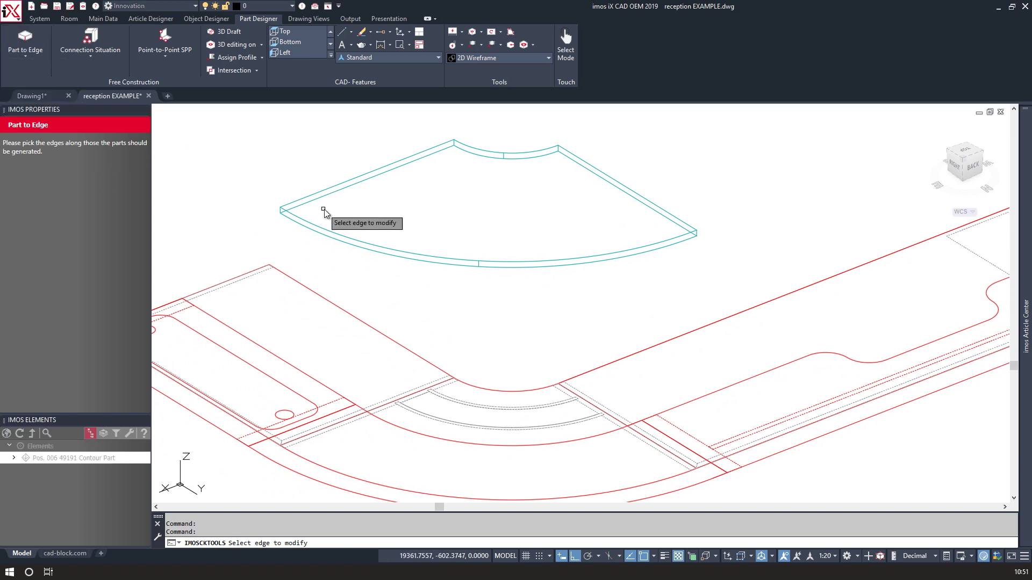
click(319, 199)
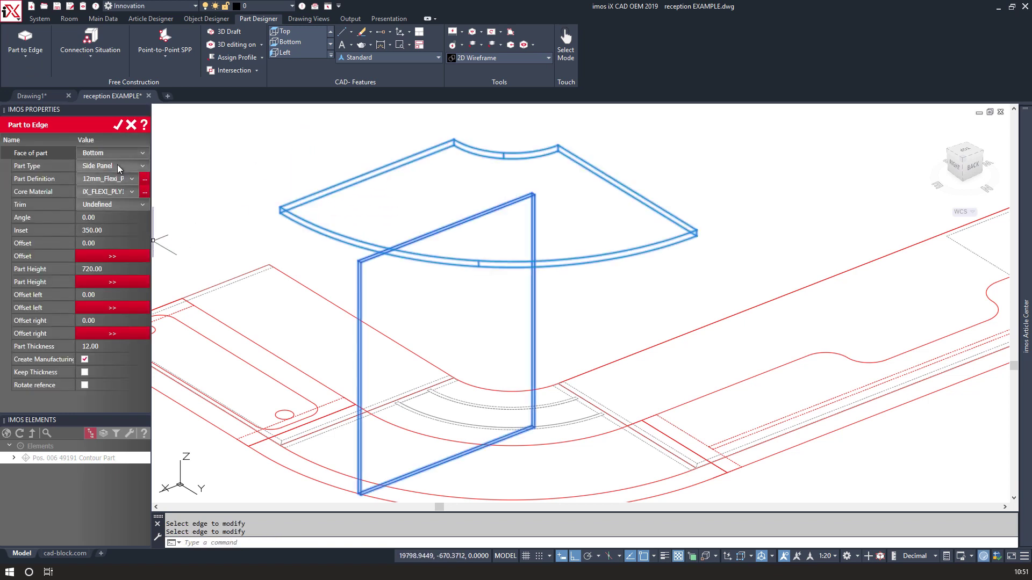
click(132, 178)
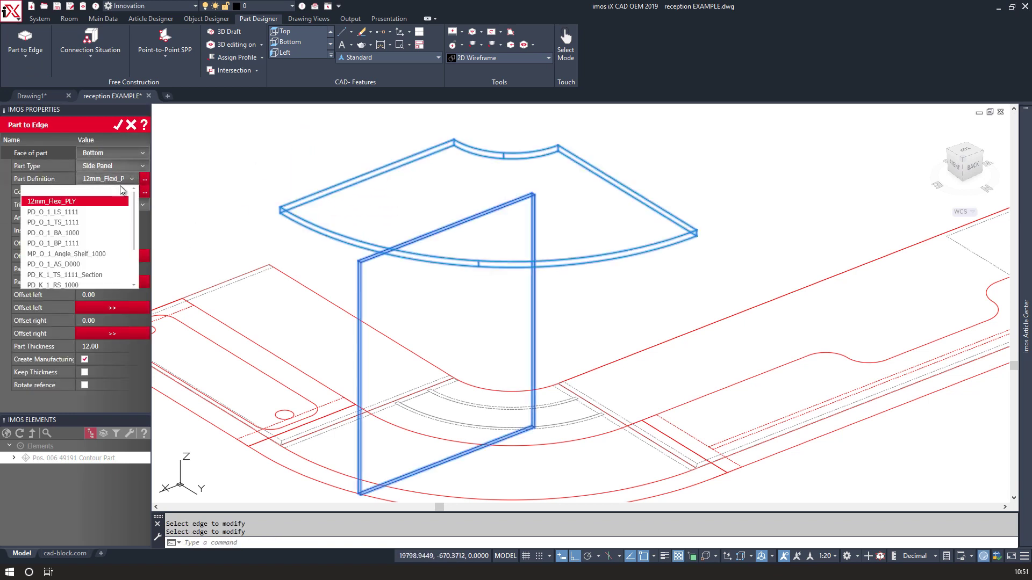
click(107, 213)
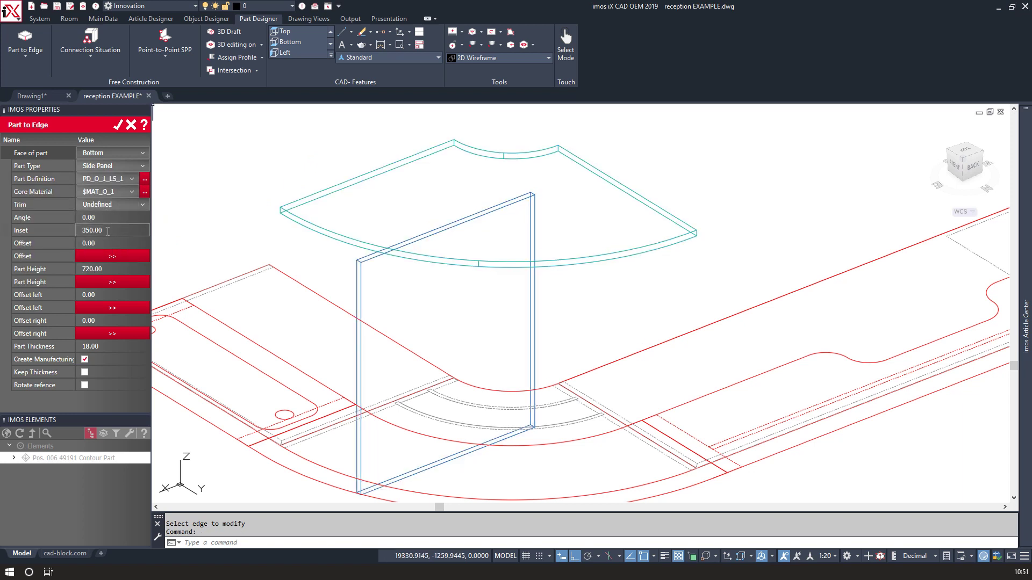
Try an inset of 0 for the side panel.
click(112, 230)
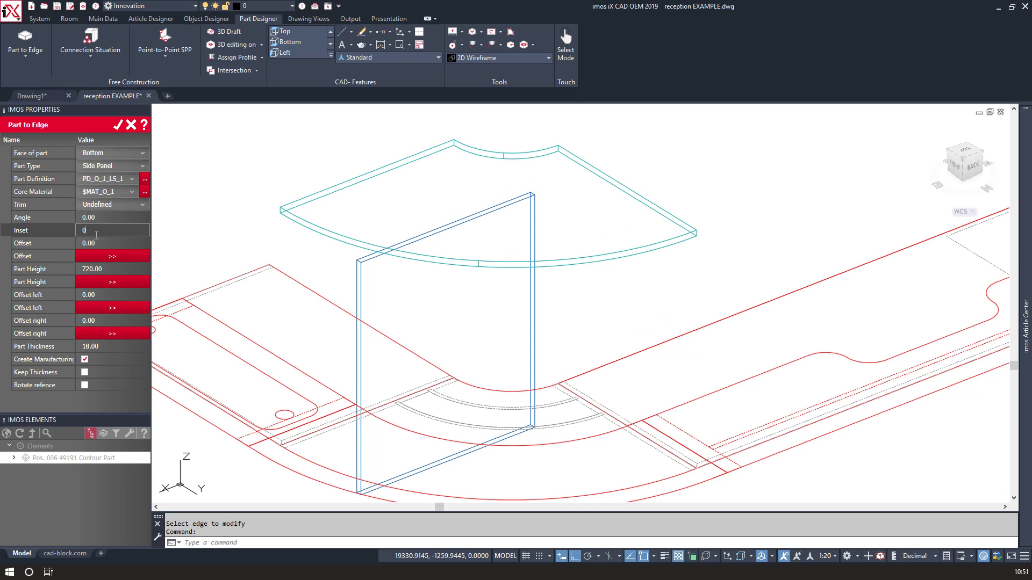
text(0)
key(Return)
Set the side panel's inset to 18 mm and check both of its upper corners against the work surface.
click(78, 232)
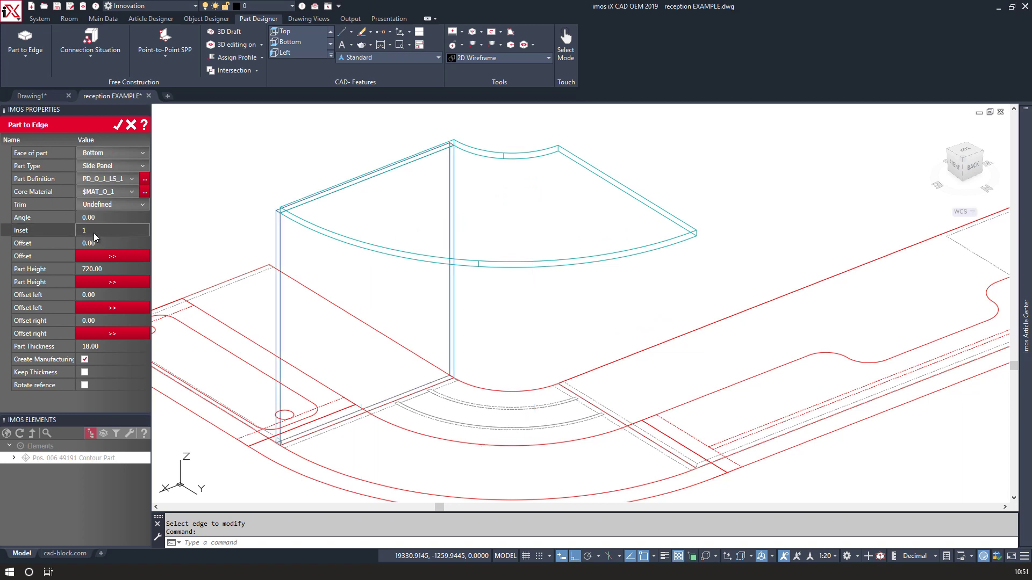
text(18)
key(Return)
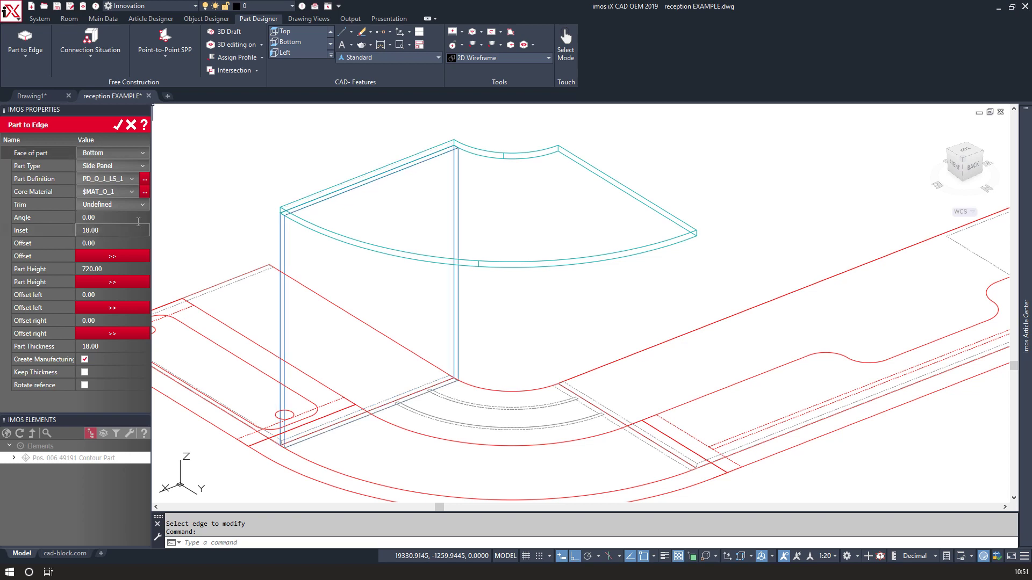
scroll(438, 161, up, 6)
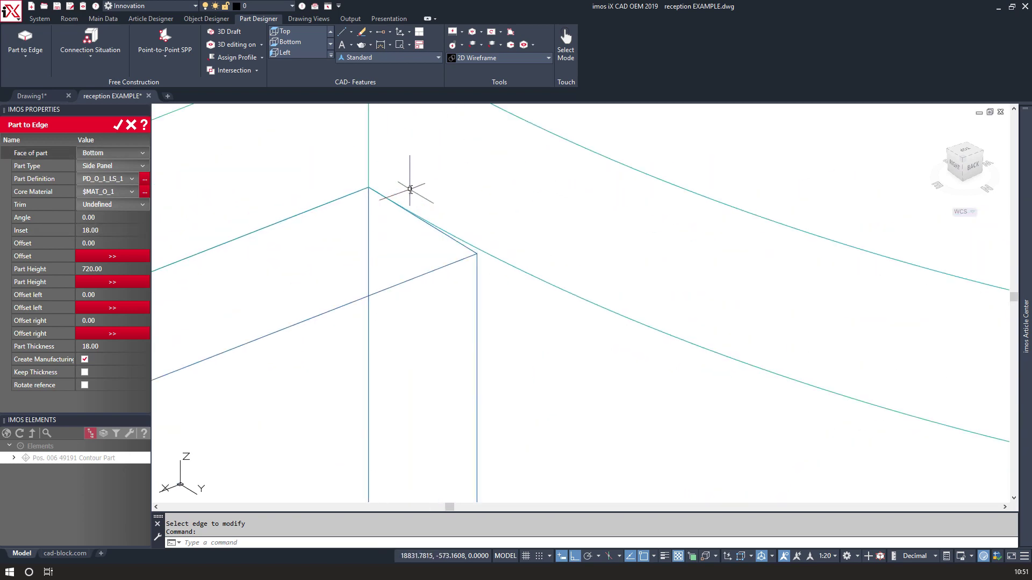
scroll(407, 192, down, 6)
scroll(246, 237, up, 6)
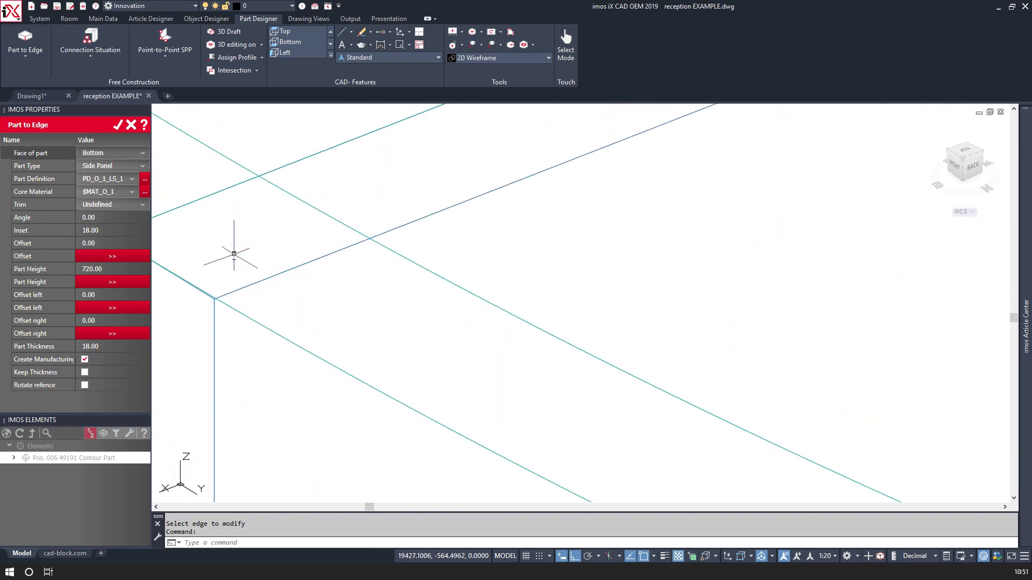
scroll(234, 253, down, 5)
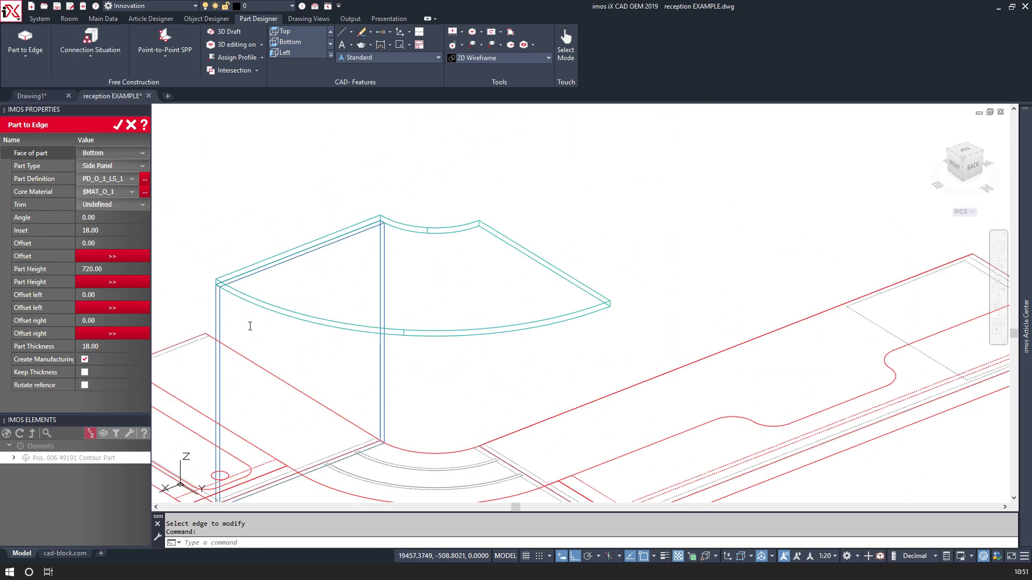
Set the side panel's right and left offsets to -2 mm and finish the panel.
scroll(250, 326, down, 3)
scroll(263, 334, up, 8)
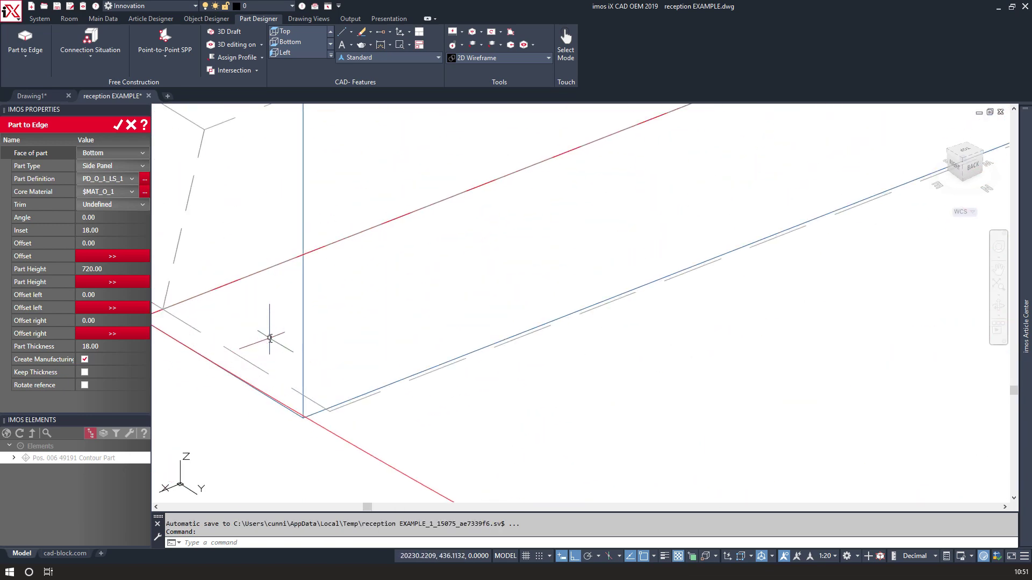
scroll(270, 338, down, 2)
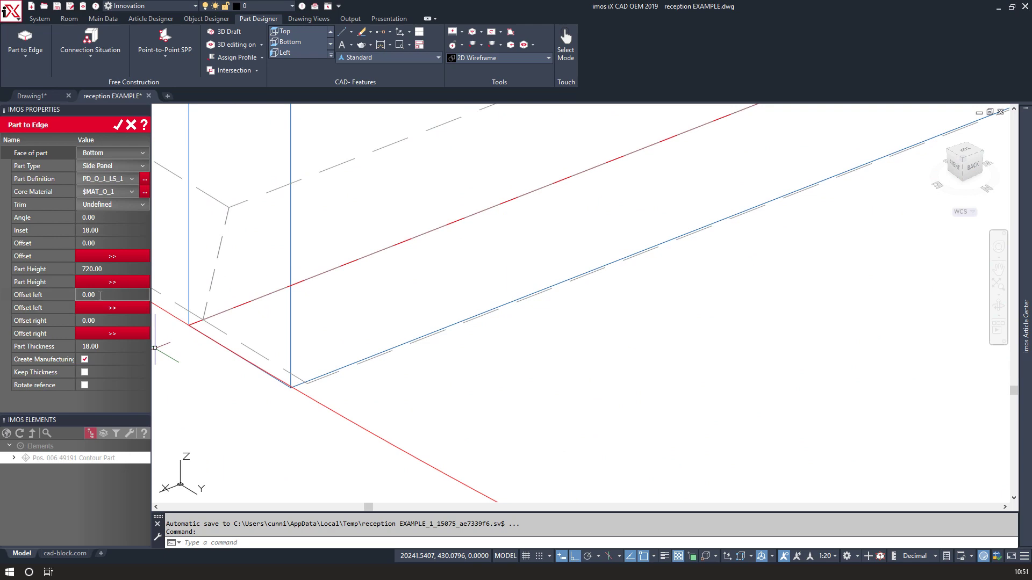
scroll(215, 300, down, 4)
scroll(511, 286, up, 6)
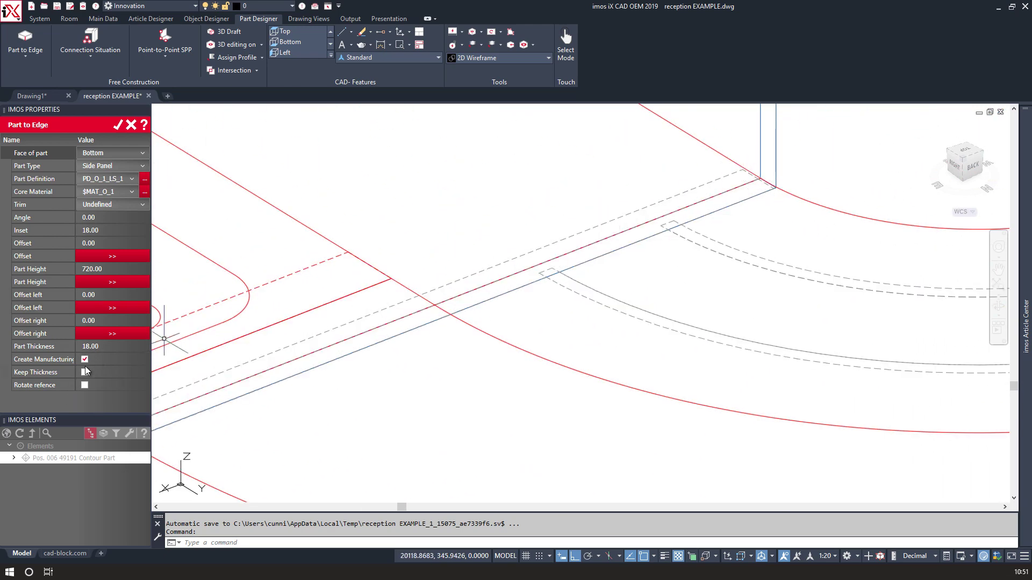
click(79, 320)
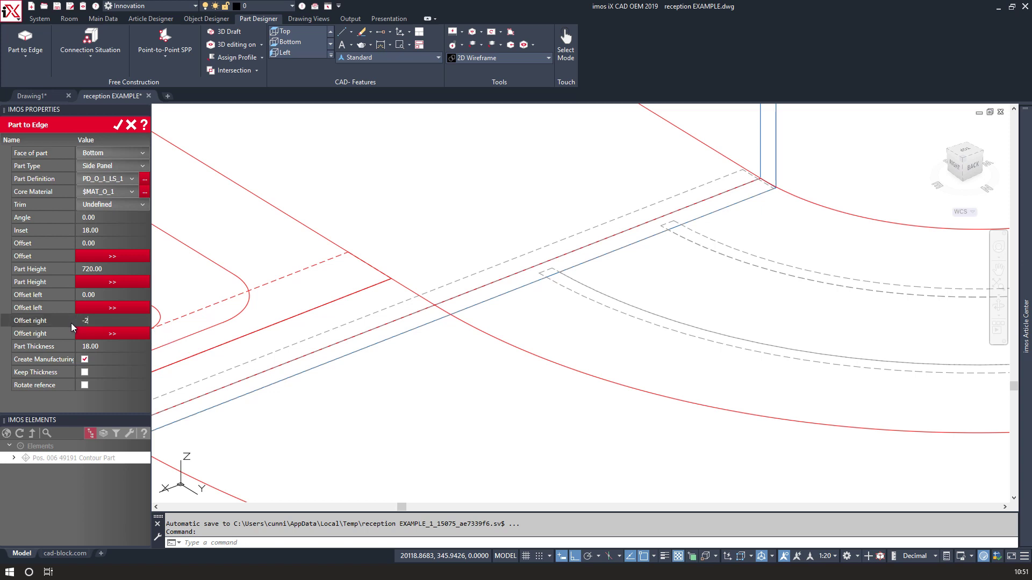
key(Return)
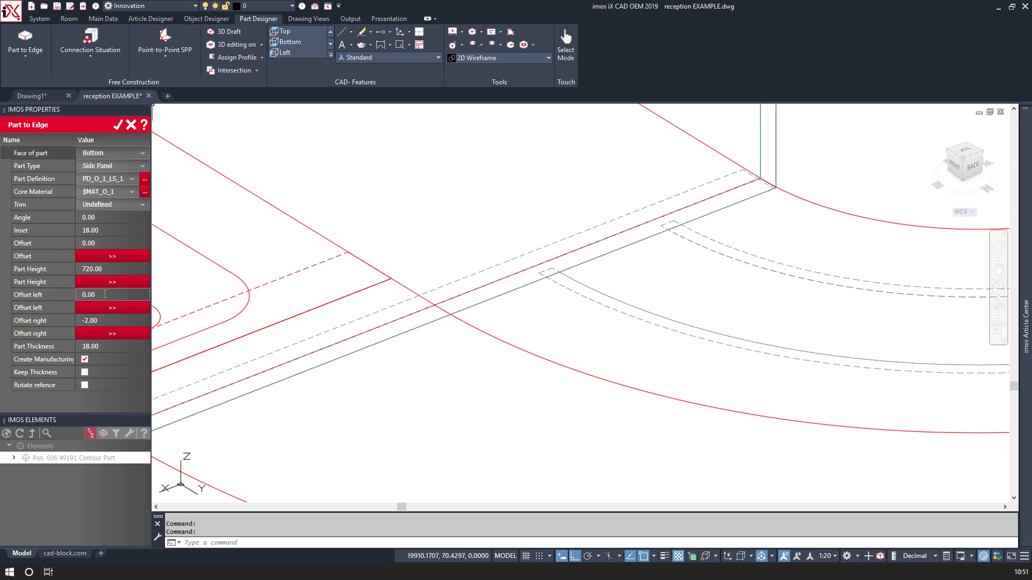
click(76, 294)
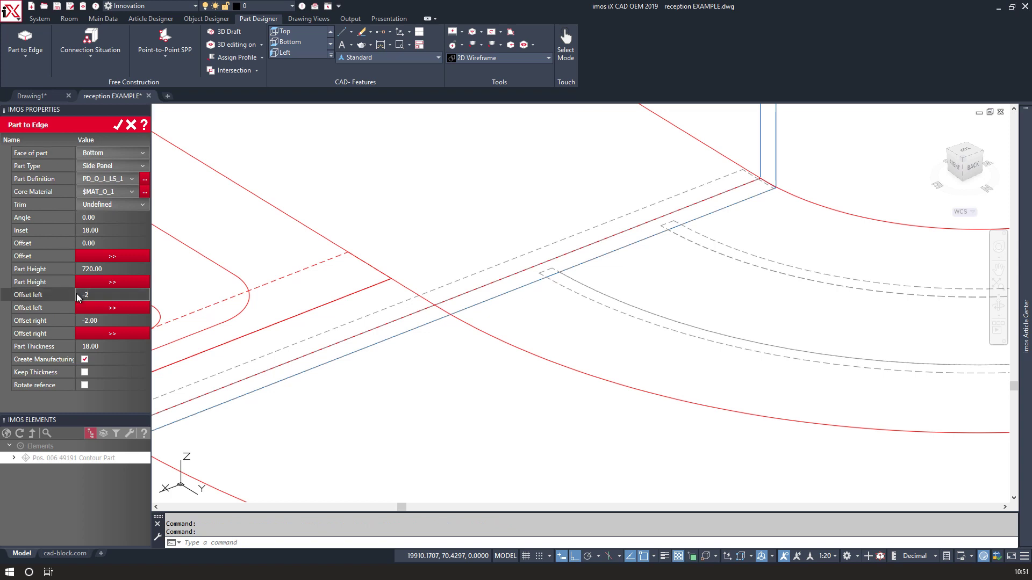
text(-2)
key(Return)
click(118, 125)
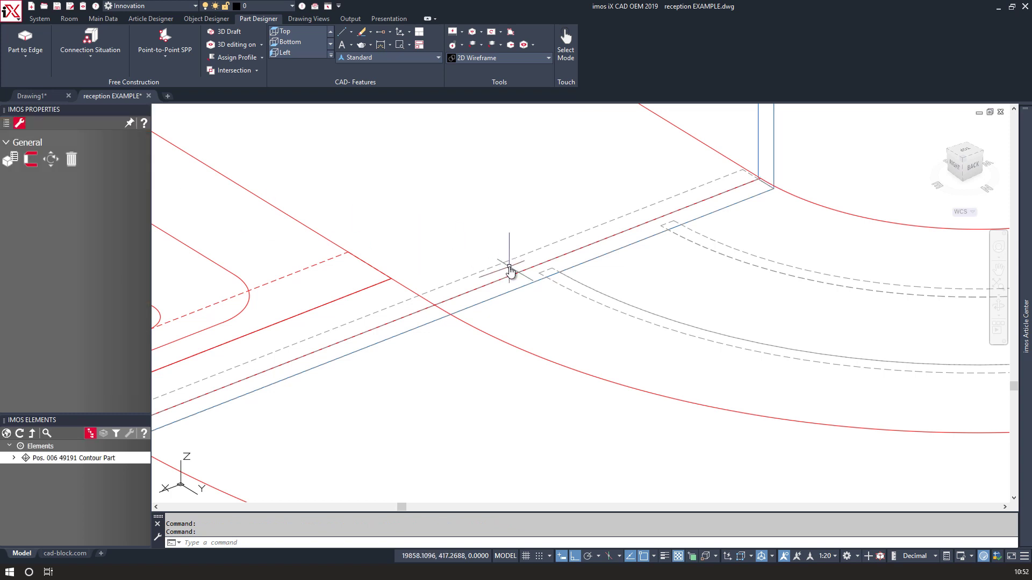
Start a second Part to Edge side panel along the work surface's opposite straight edge.
scroll(686, 236, down, 3)
middle_drag(686, 237, 401, 402)
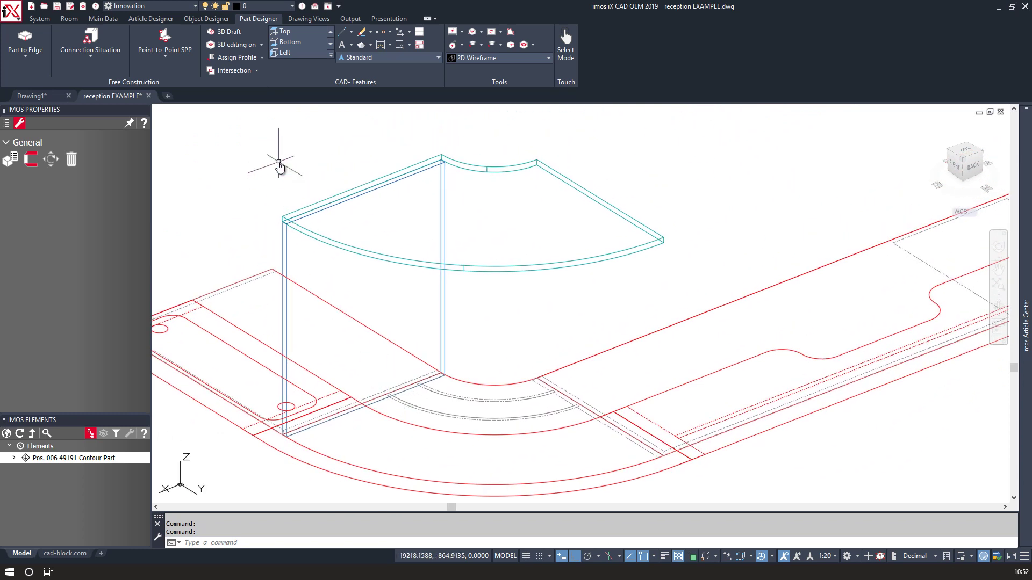
click(25, 37)
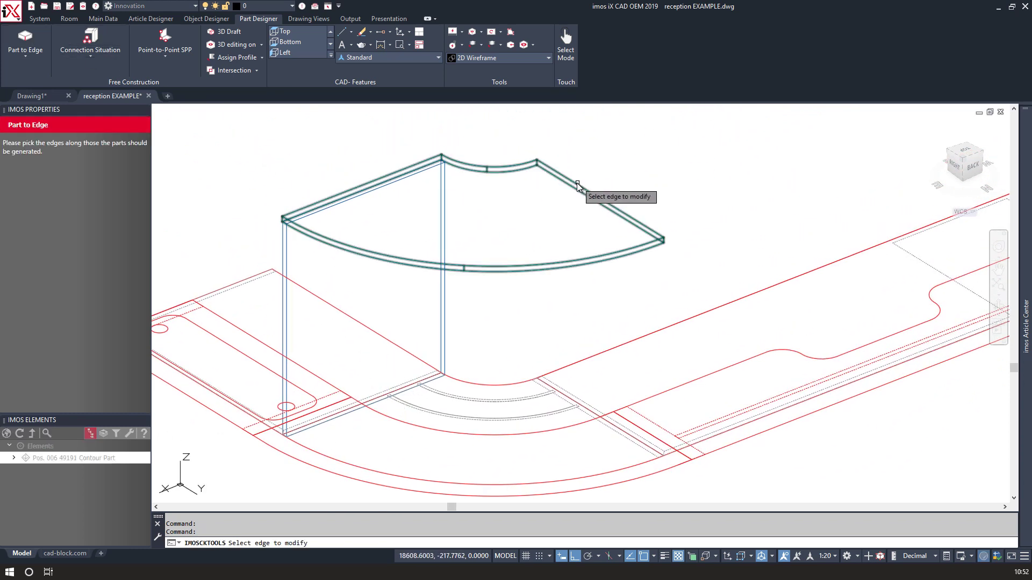
click(581, 173)
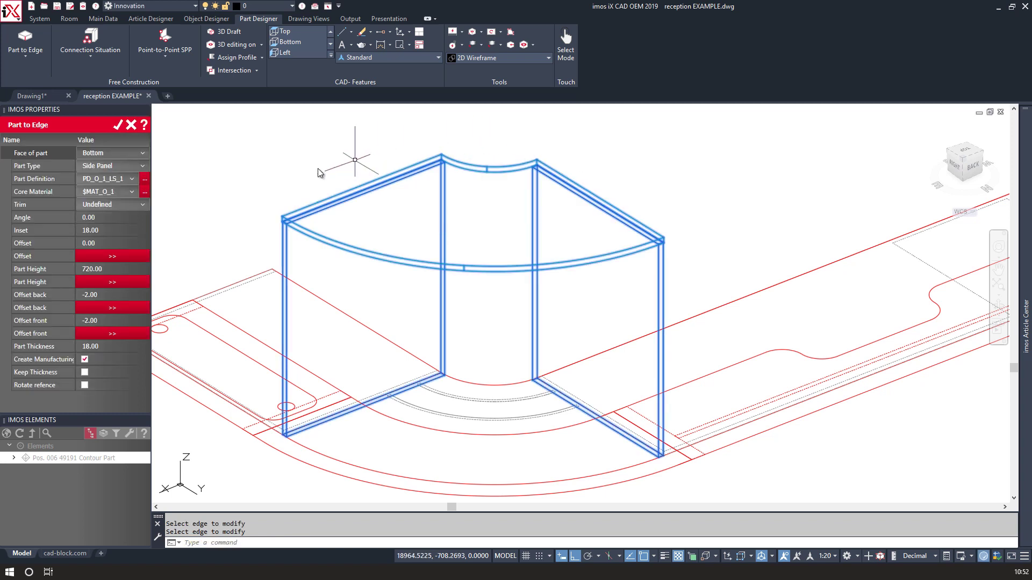
Assign part definition PD_O_1_RS_1111 from the office right side panels to the second side panel and finish it.
click(119, 181)
click(120, 181)
click(112, 179)
click(113, 179)
click(145, 181)
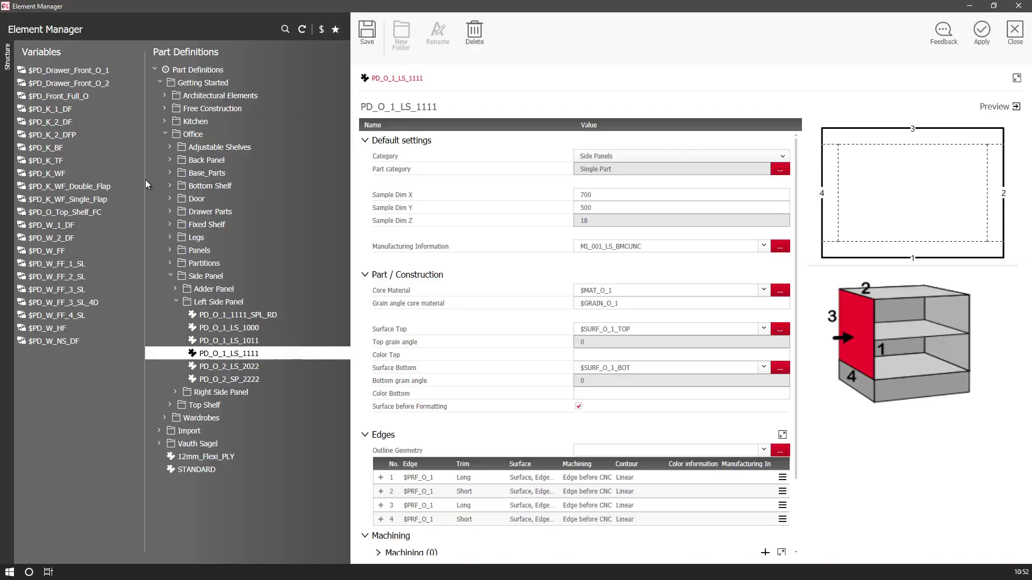
click(177, 392)
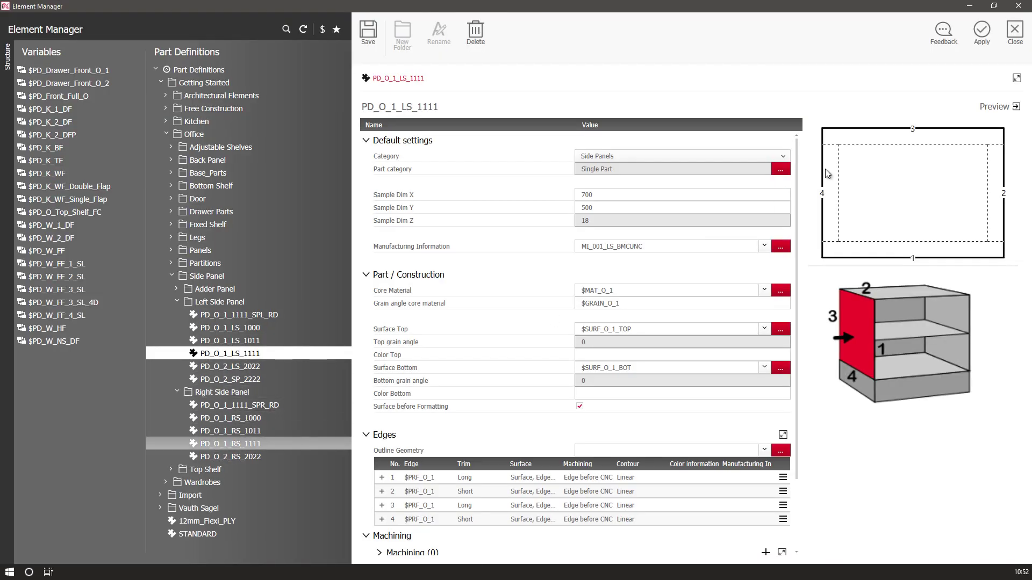
click(988, 41)
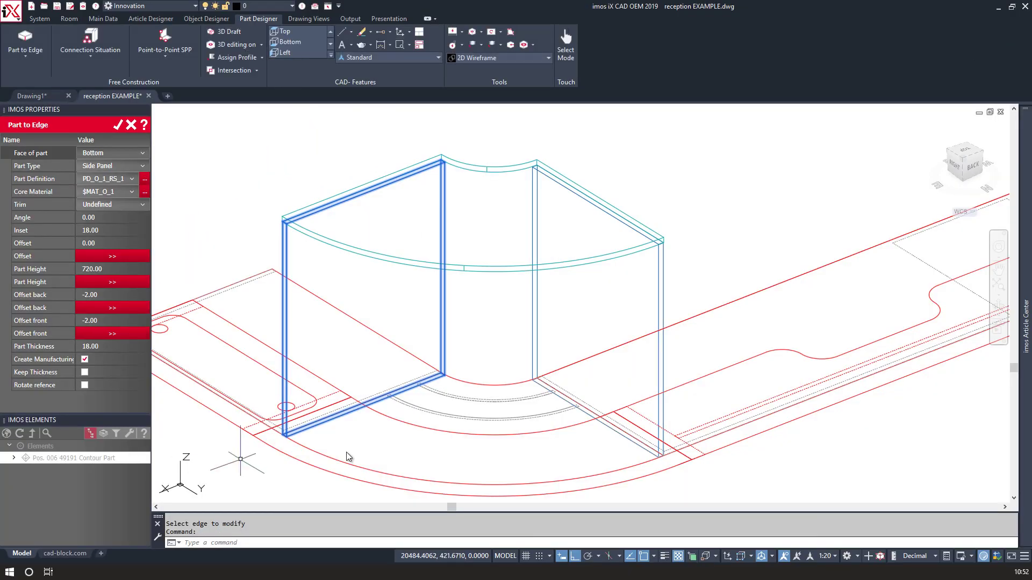
click(117, 125)
Measure the distance on the floor plan from the inner dashed curved panel outline to the side panel's inner corner.
scroll(433, 404, up, 2)
scroll(433, 404, up, 3)
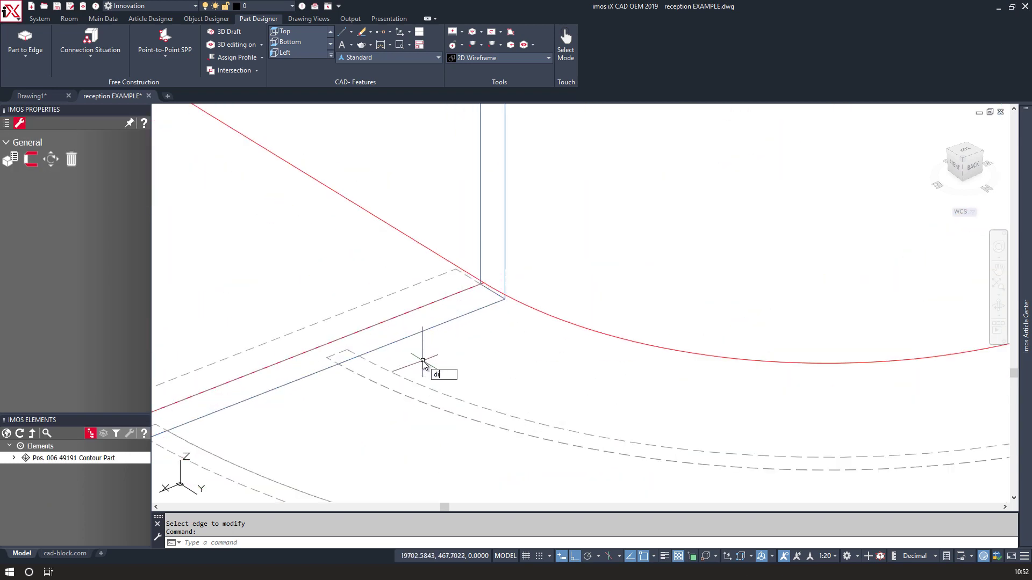
key(Return)
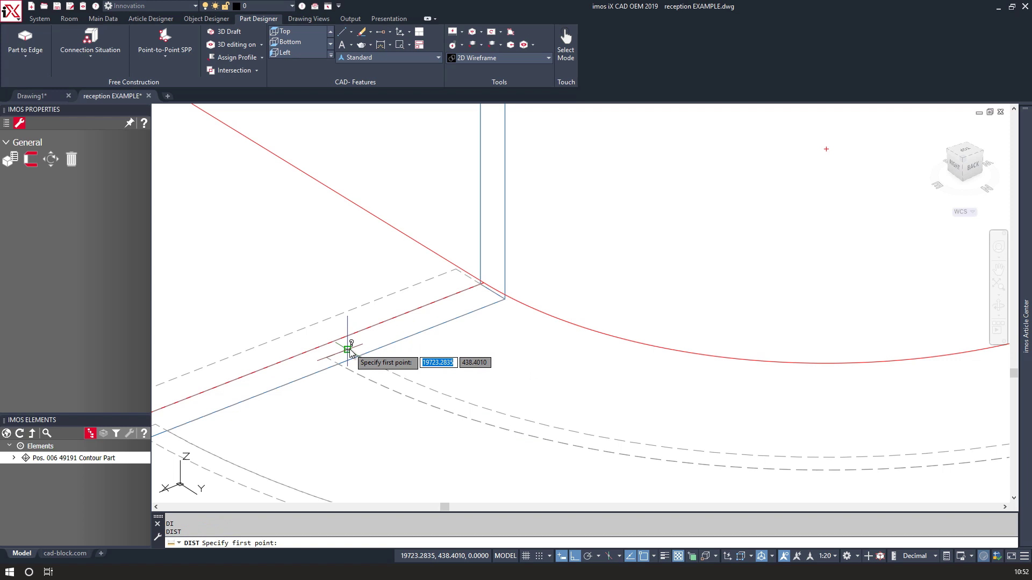
click(348, 349)
scroll(499, 292, up, 2)
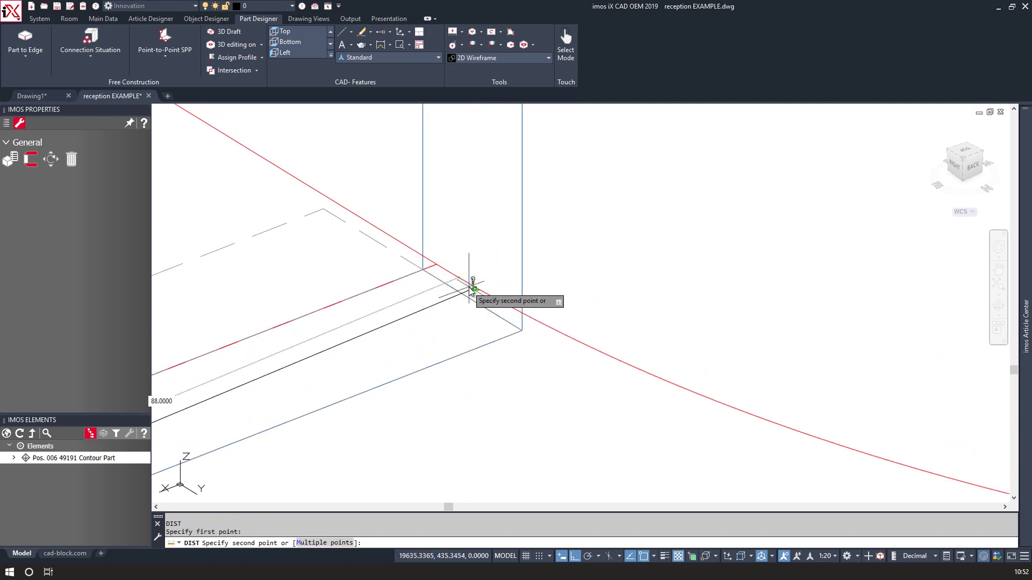
click(440, 277)
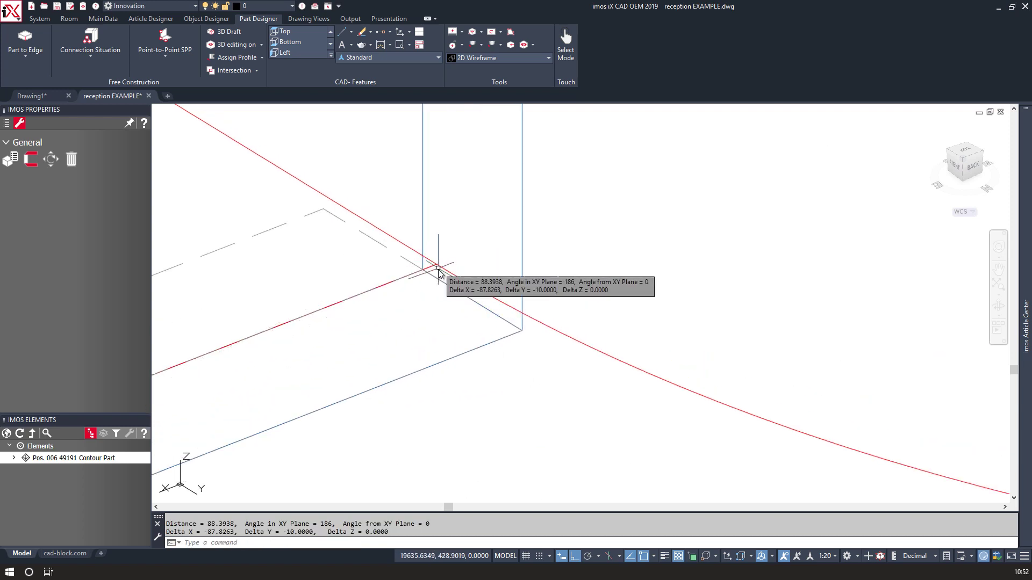
Start a Part to Edge panel along the work surface's inner curved edge between the two side panels.
scroll(449, 282, down, 4)
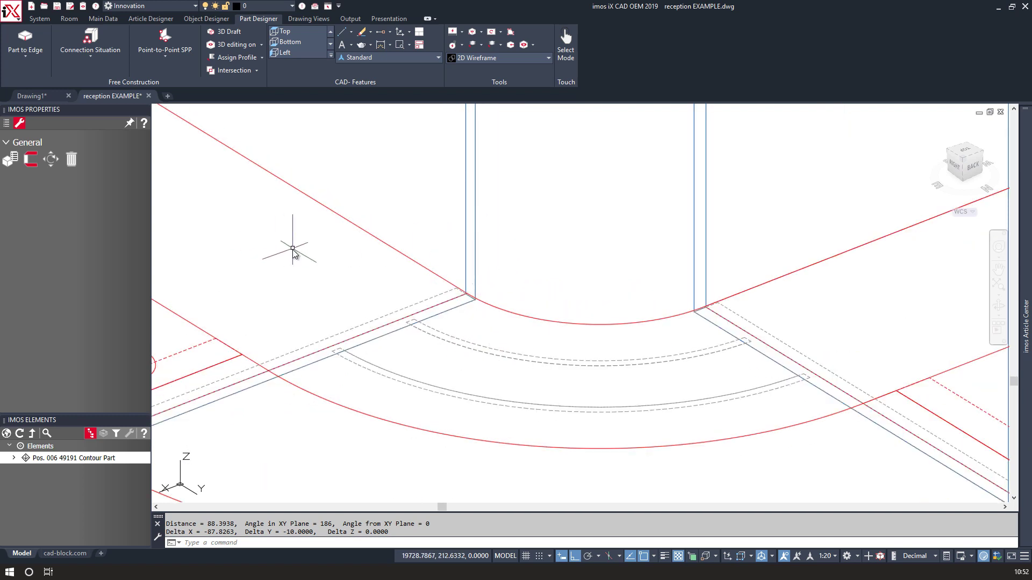
scroll(292, 248, down, 1)
scroll(288, 266, down, 4)
middle_drag(266, 253, 323, 324)
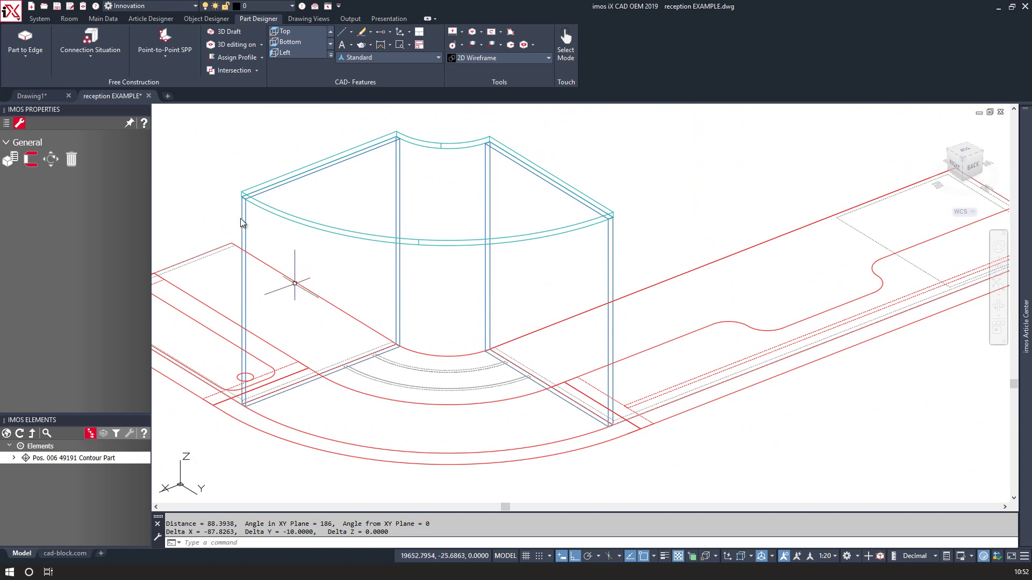
click(25, 39)
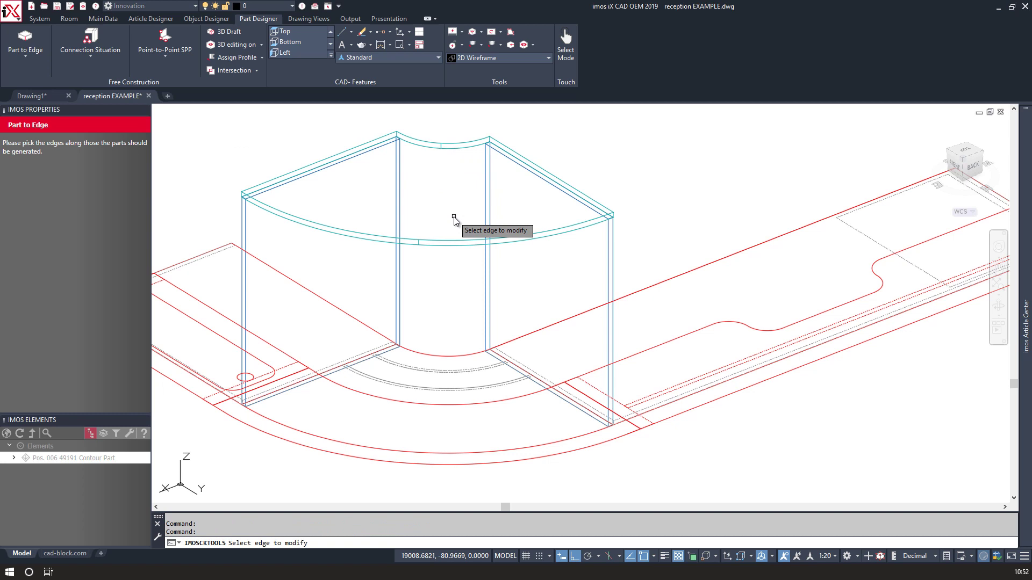
click(451, 147)
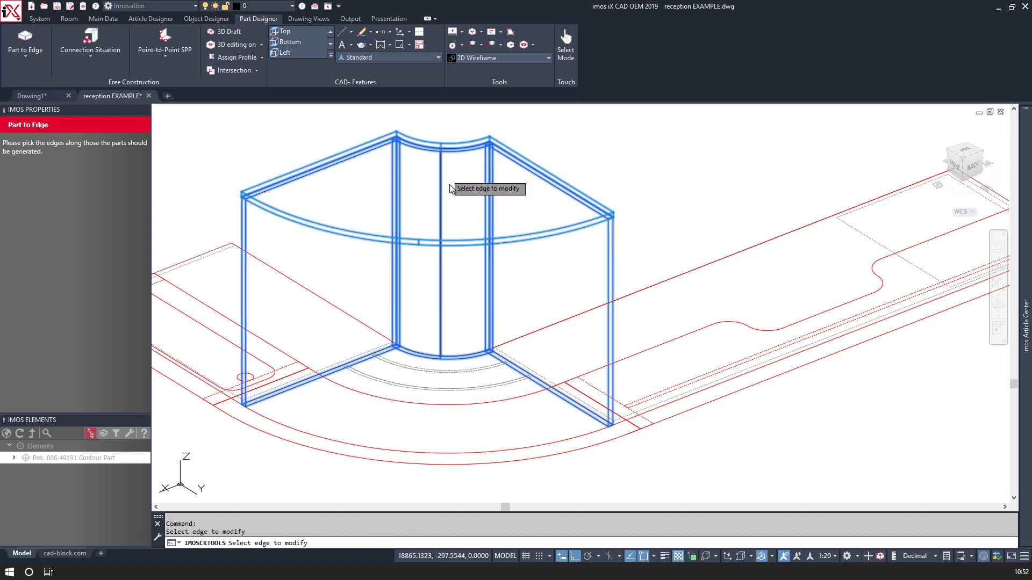
key(Return)
Try an inset of 80 mm for the curved panel.
scroll(414, 343, up, 6)
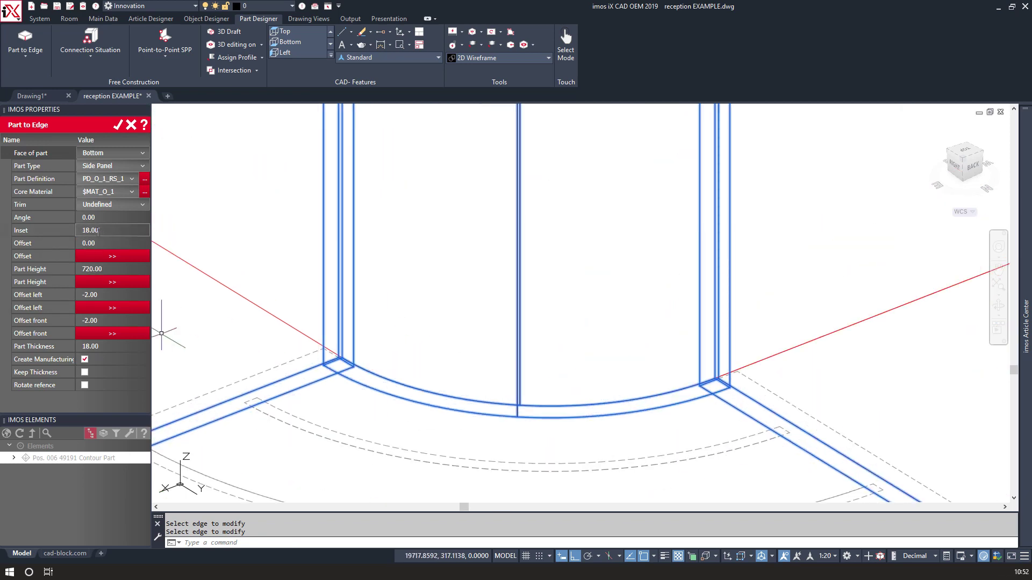
click(79, 234)
text(80)
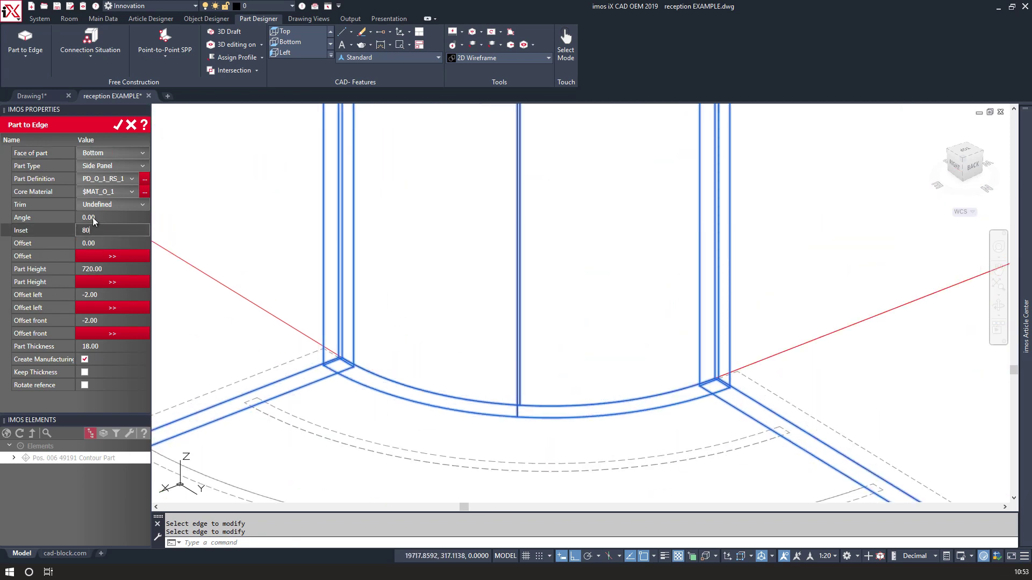
key(Return)
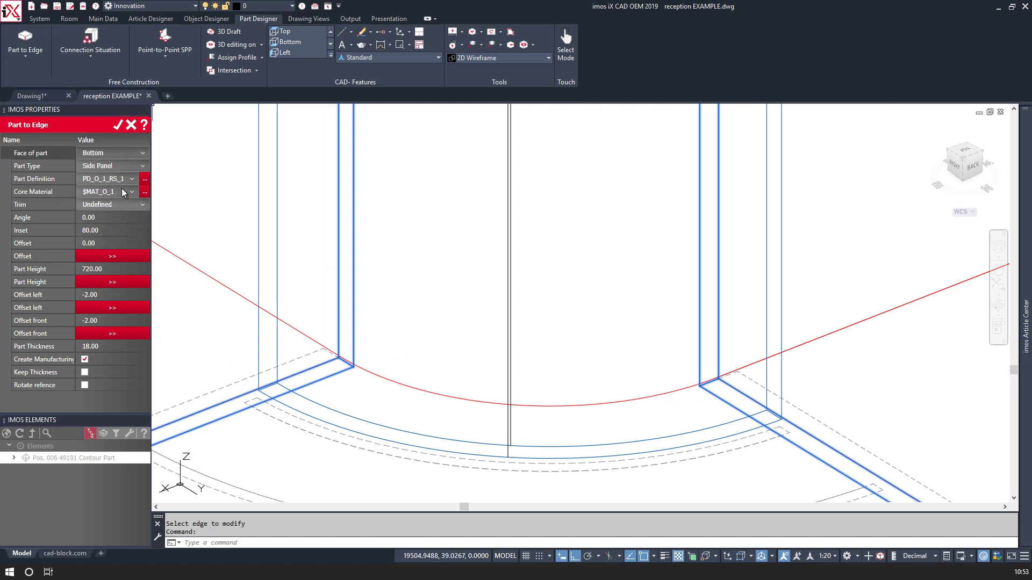
Give the curved panel part definition 12mm_Flexi_PLY and set its front and left offsets to -10 mm.
click(131, 180)
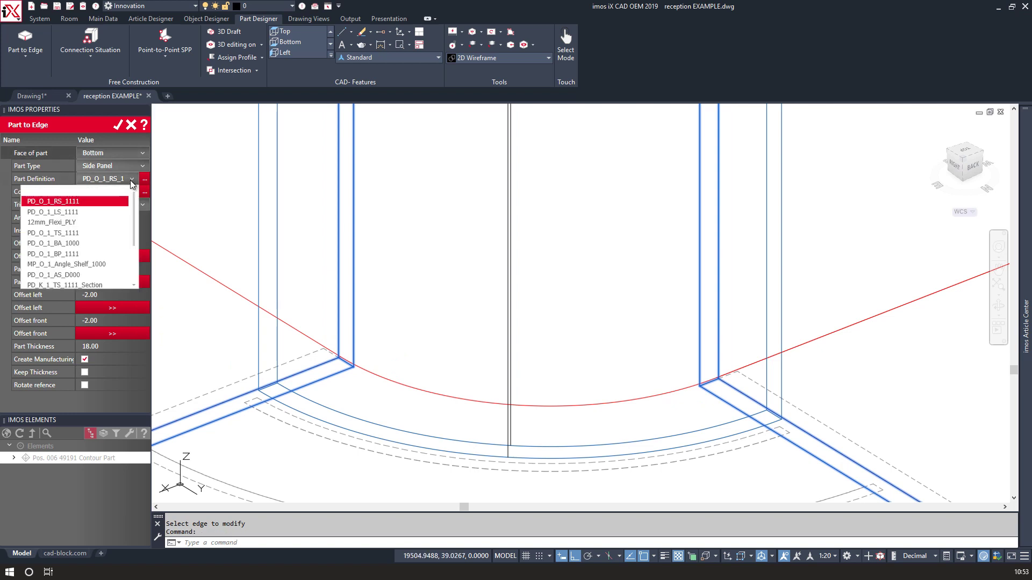
click(96, 224)
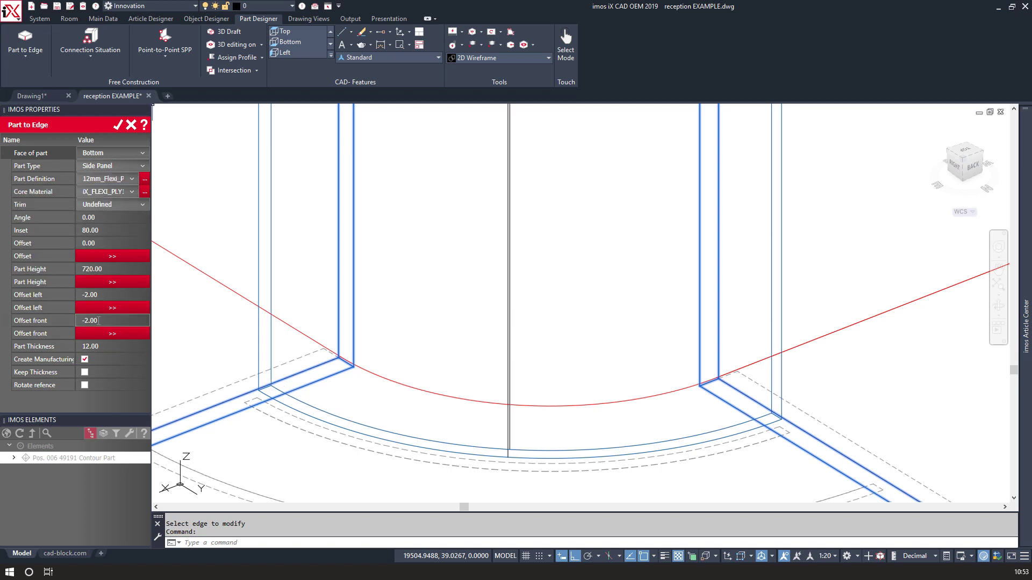
click(87, 323)
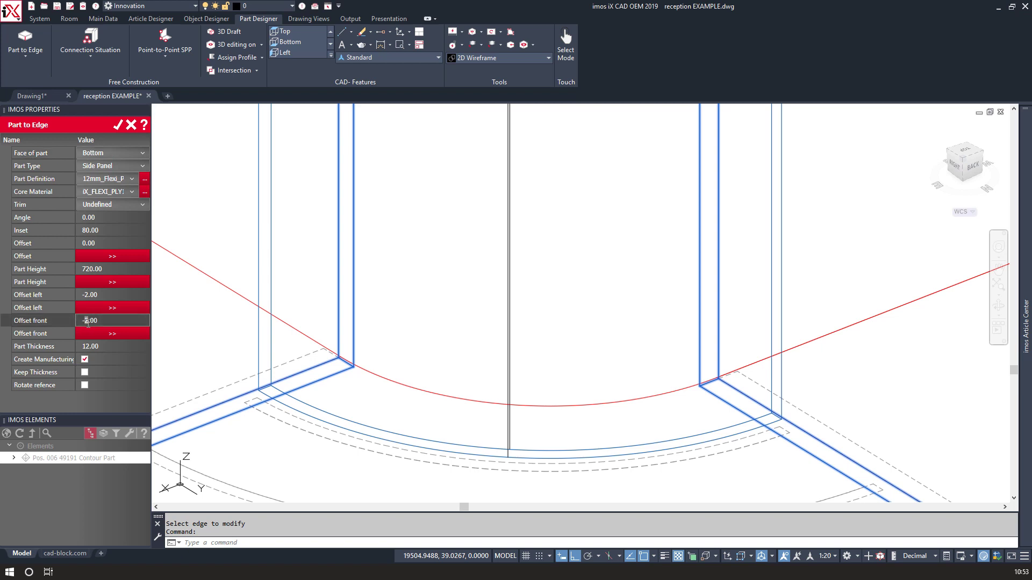
click(88, 295)
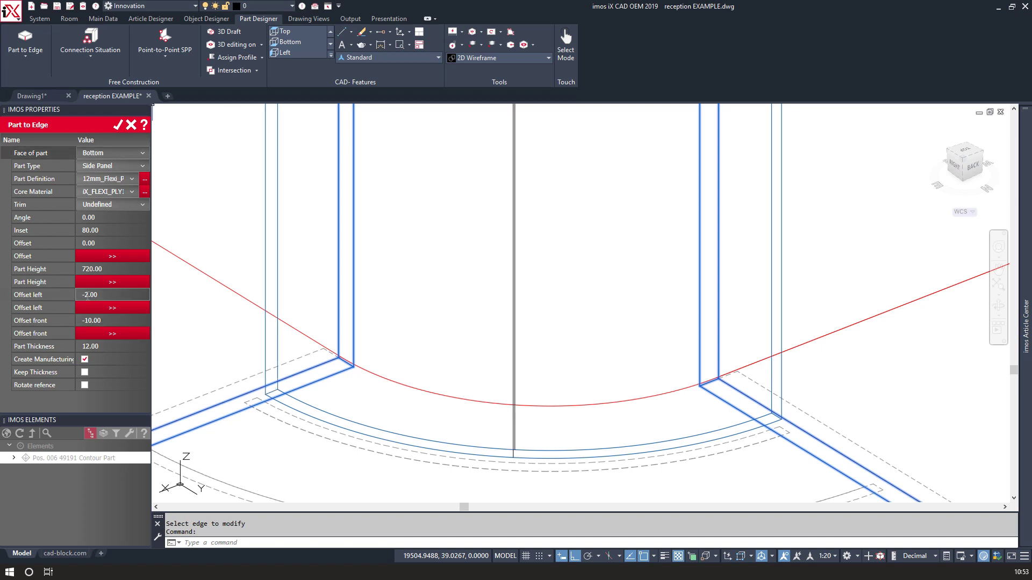
key(Return)
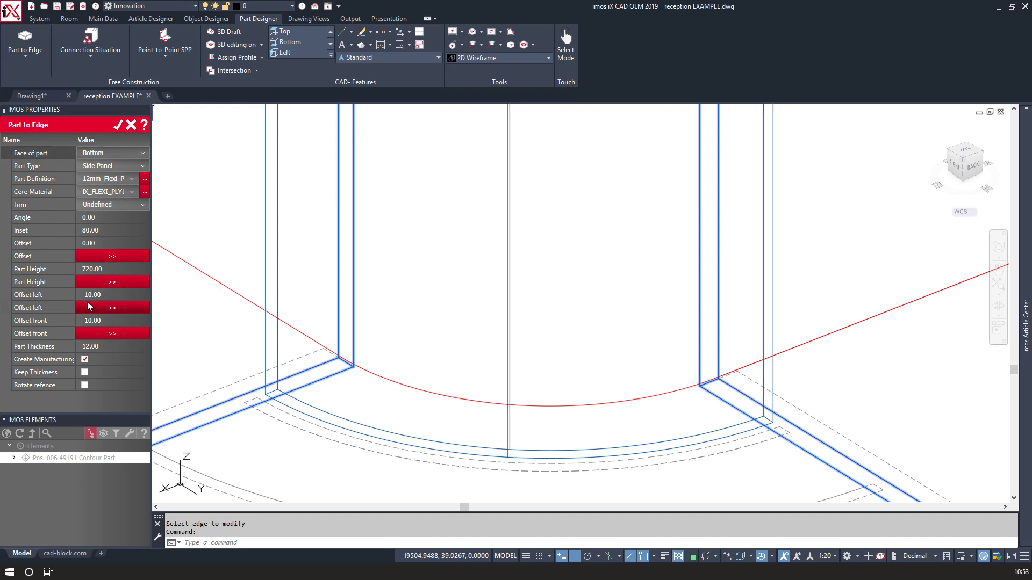
Measure the gap between the curved panel's end and the dashed panel outline on the floor plan.
scroll(267, 401, up, 4)
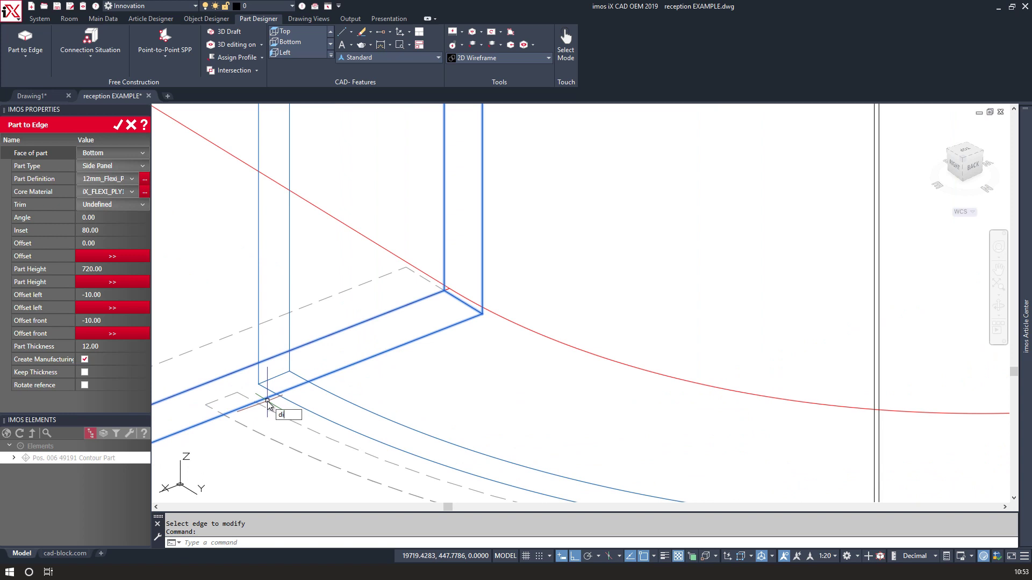
text(DI)
key(Return)
click(259, 383)
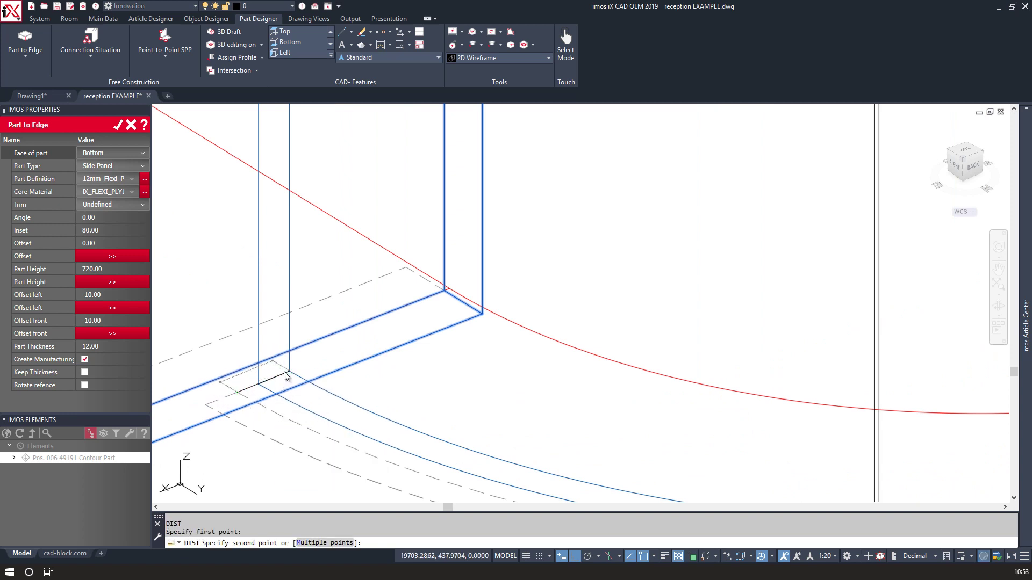
click(284, 372)
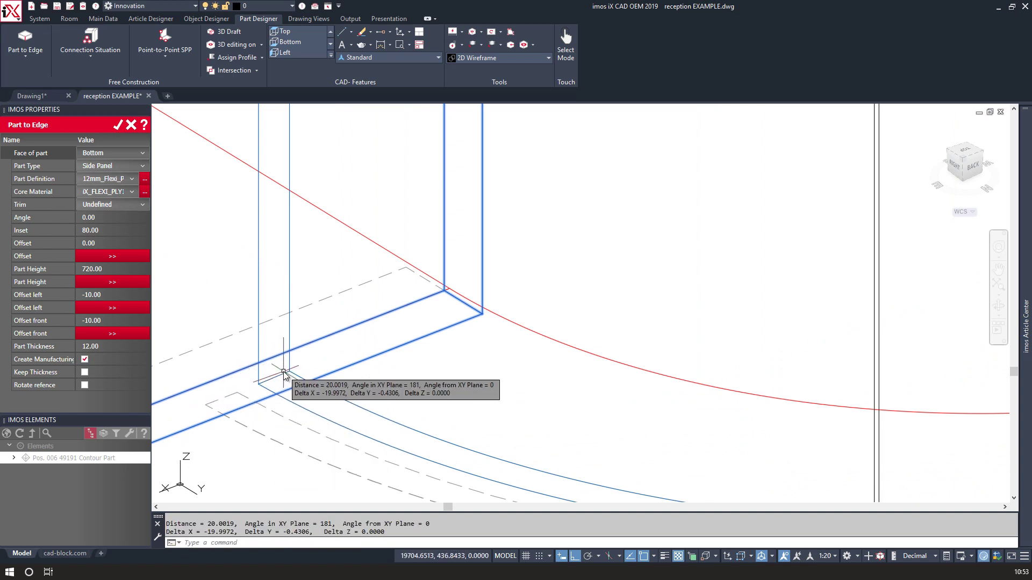
Set the curved panel's inset to 100 mm and check its upper edge against the side panels and work surface.
click(90, 230)
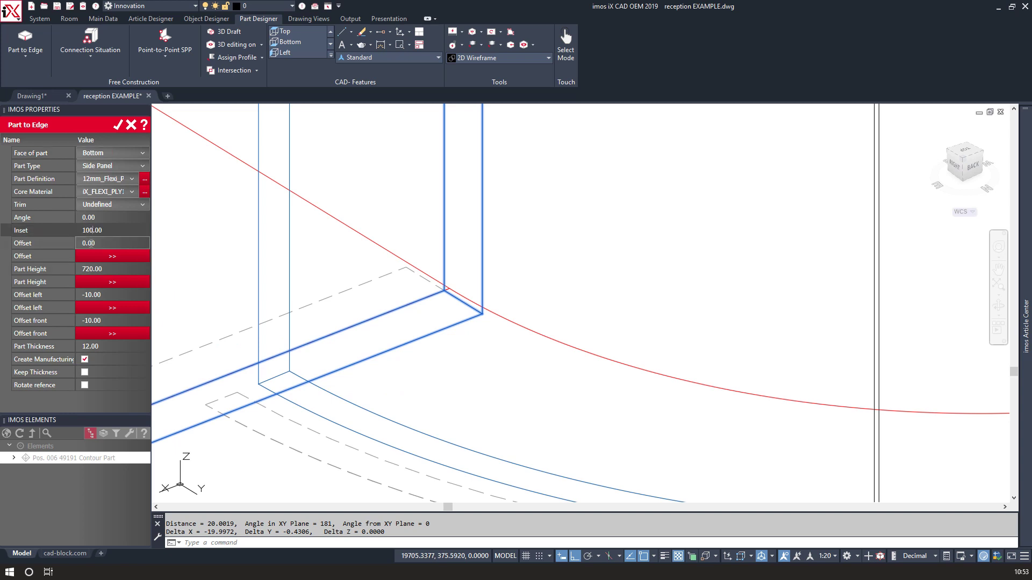
scroll(292, 308, down, 5)
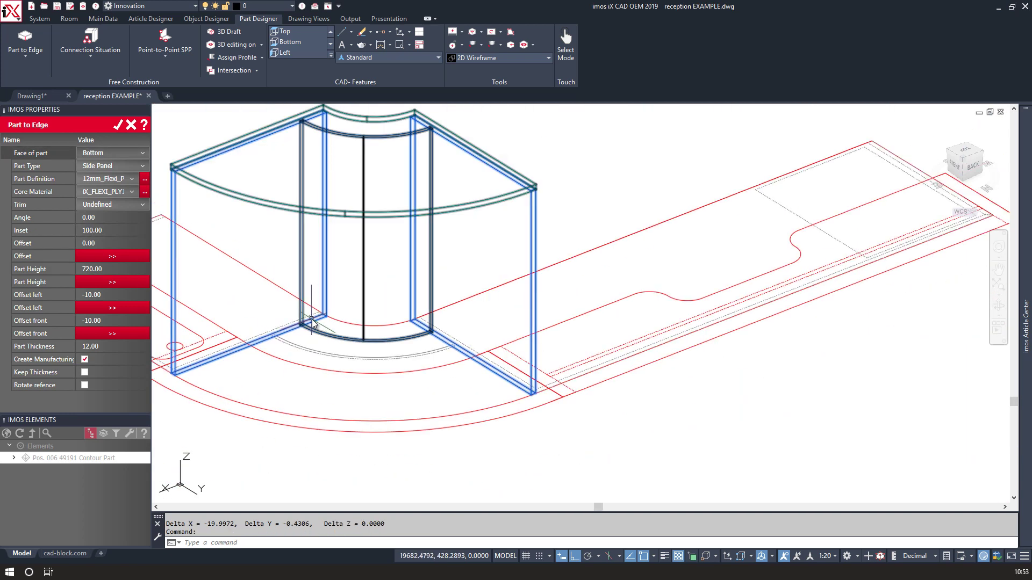
middle_drag(312, 322, 357, 363)
scroll(329, 166, up, 5)
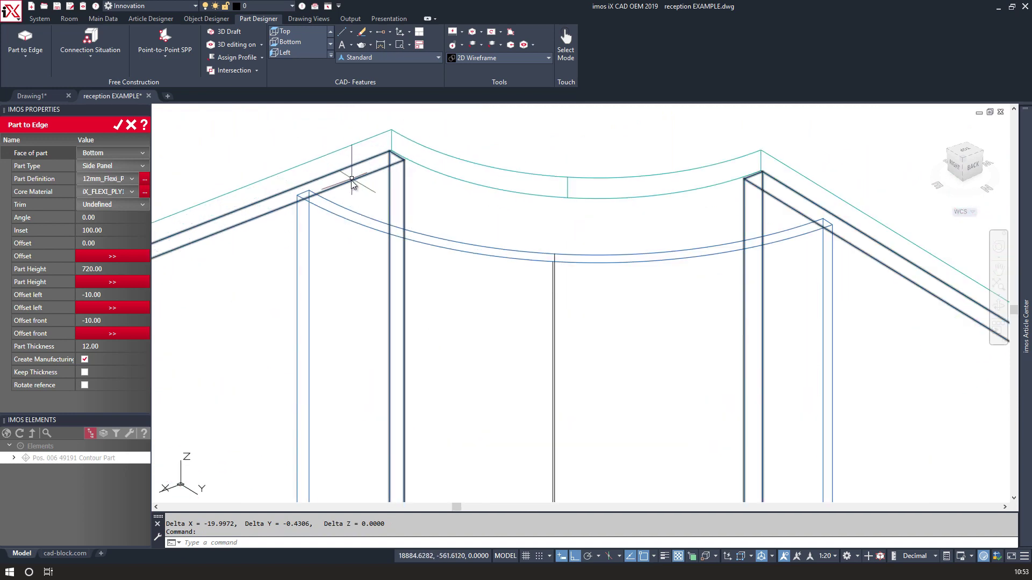
Check the curved panel against the side panels, work surface and floor plan, and accept the part.
scroll(365, 255, down, 2)
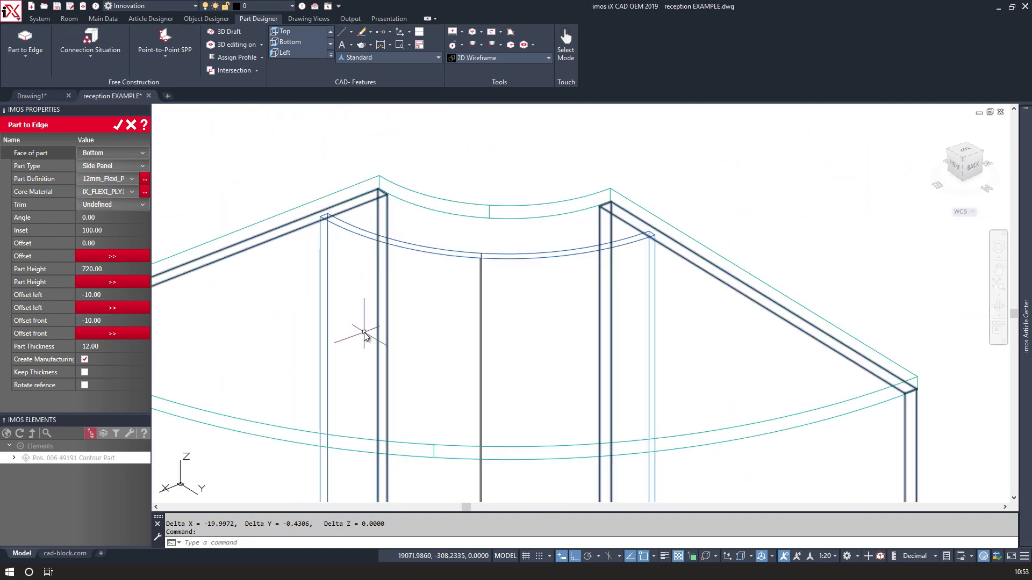
mouse_move(364, 333)
middle_down()
mouse_move(334, 194)
mouse_move(342, 175)
mouse_move(365, 222)
middle_up()
scroll(342, 175, down, 2)
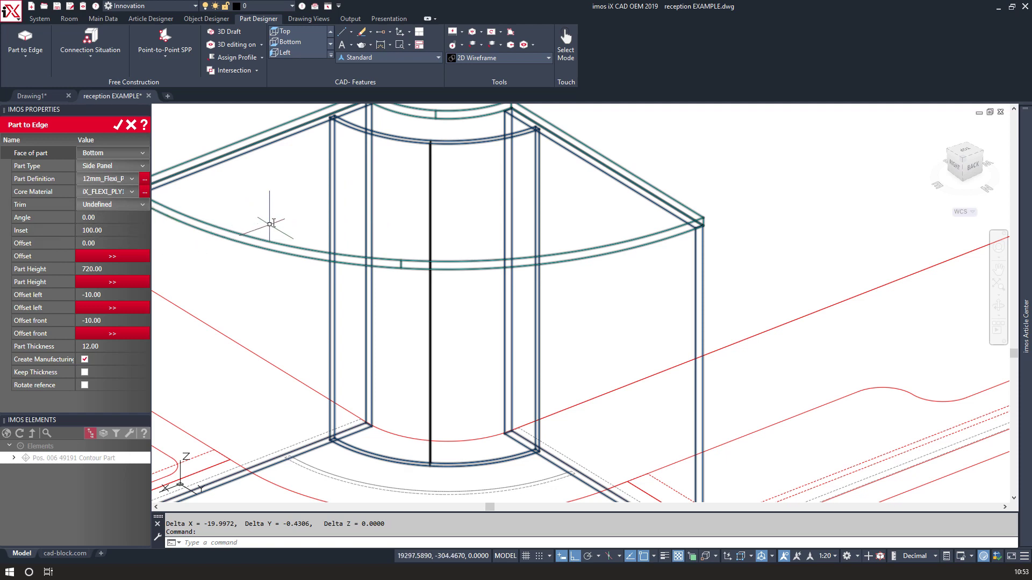
middle_drag(284, 194, 308, 199)
scroll(308, 198, down, 2)
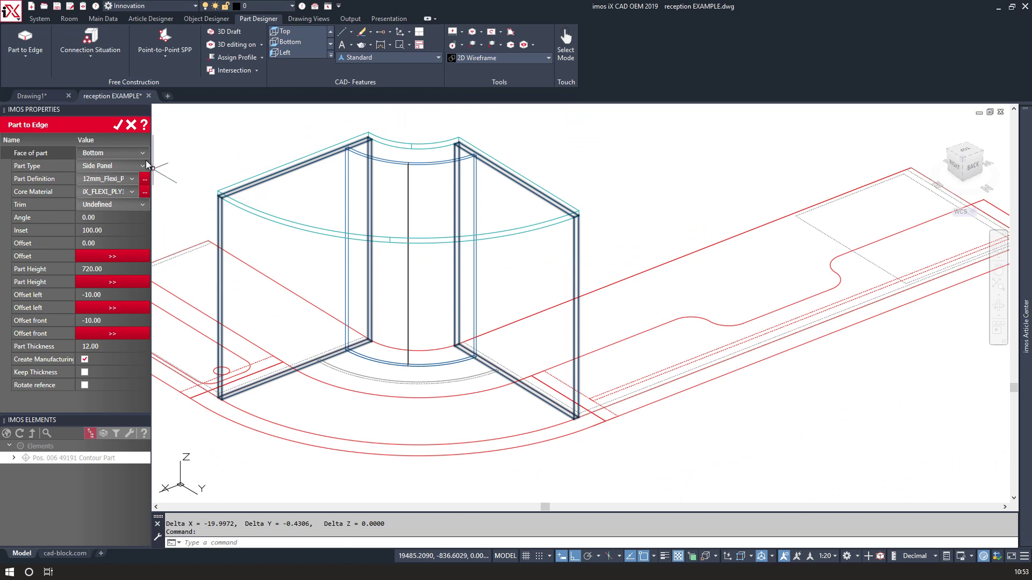
click(119, 125)
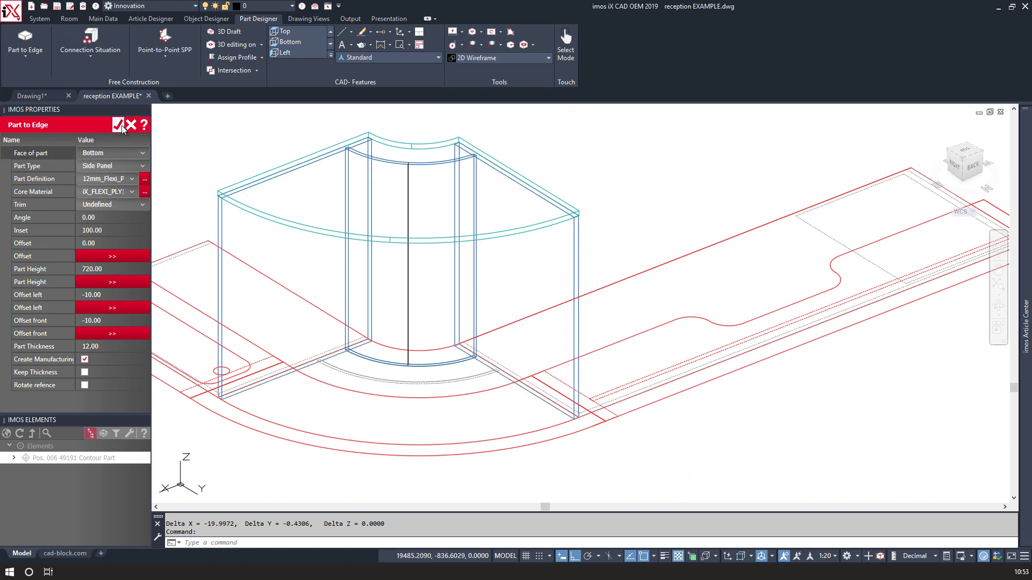
Generate a second curved 12mm_Flexi_PLY panel along the work surface's short concave edge with an inset of 200 mm.
click(23, 42)
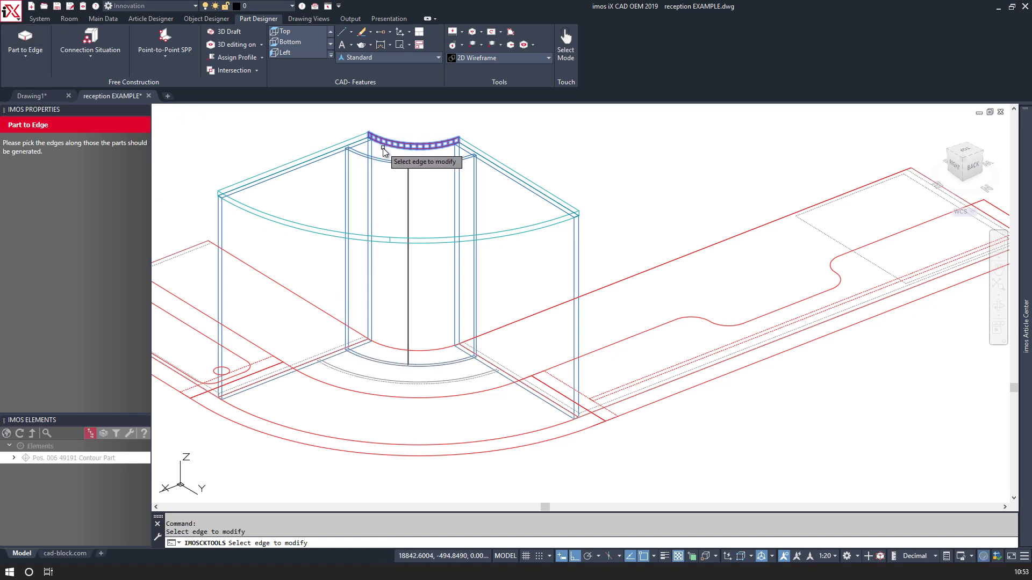
click(383, 149)
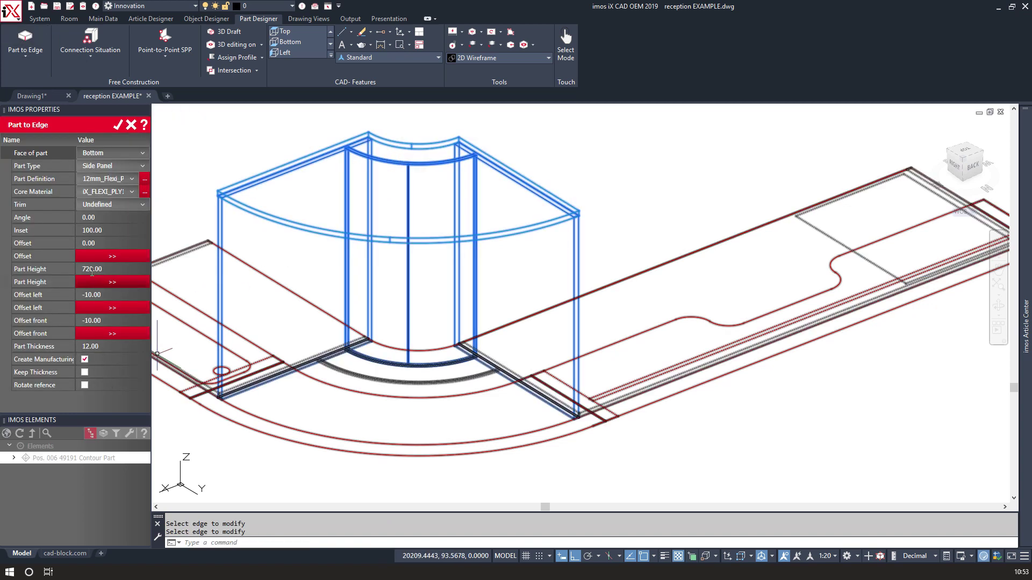
click(87, 232)
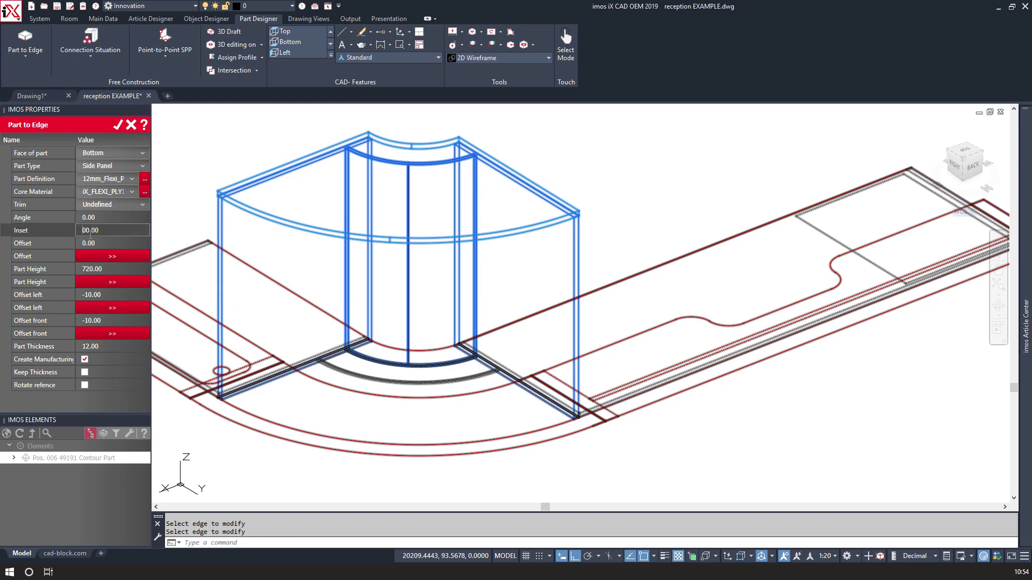
scroll(306, 421, up, 6)
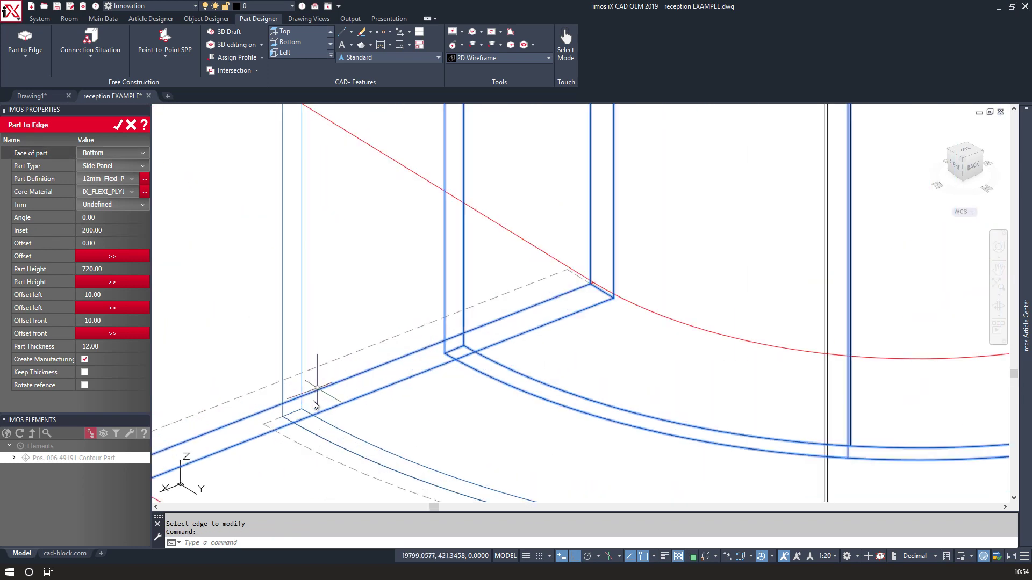
Set the second curved panel's inset to 212 mm and accept the part.
click(87, 231)
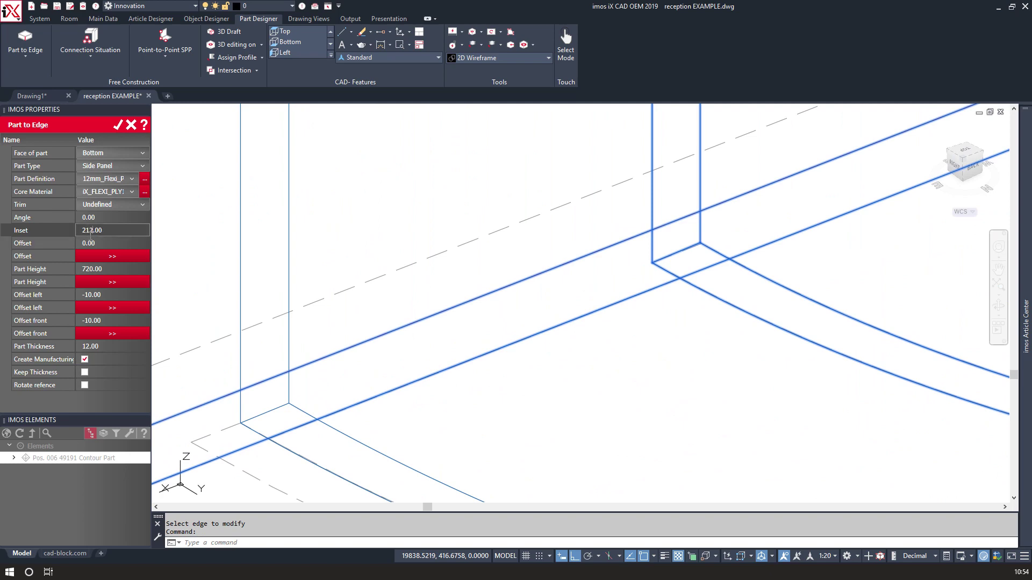
scroll(285, 303, down, 4)
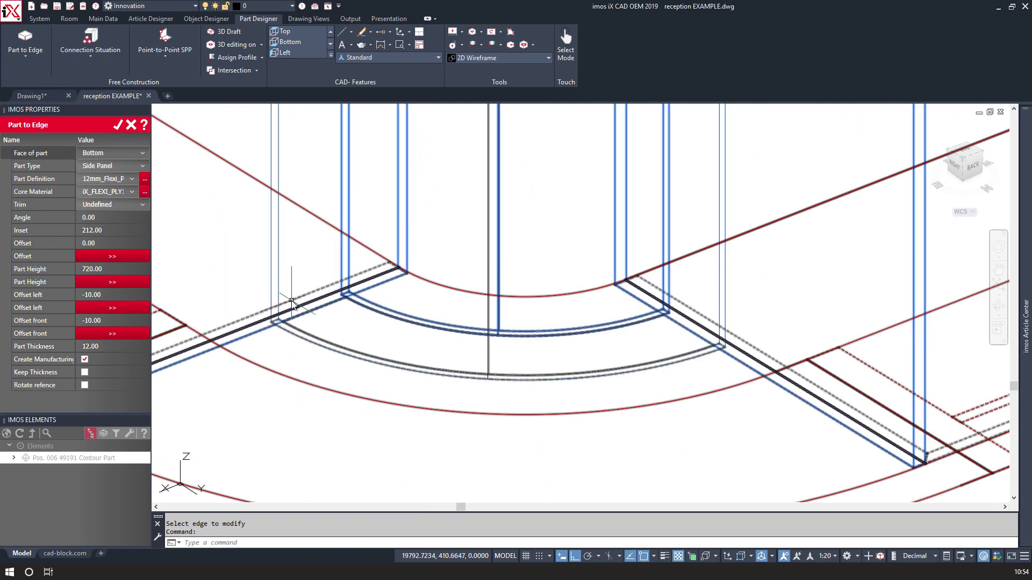
scroll(375, 362, down, 5)
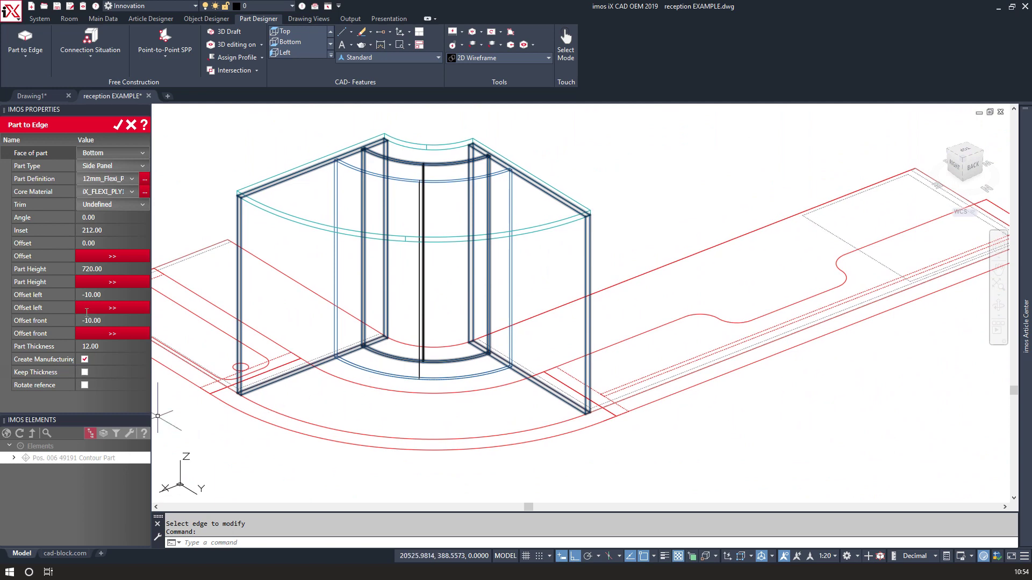
click(118, 125)
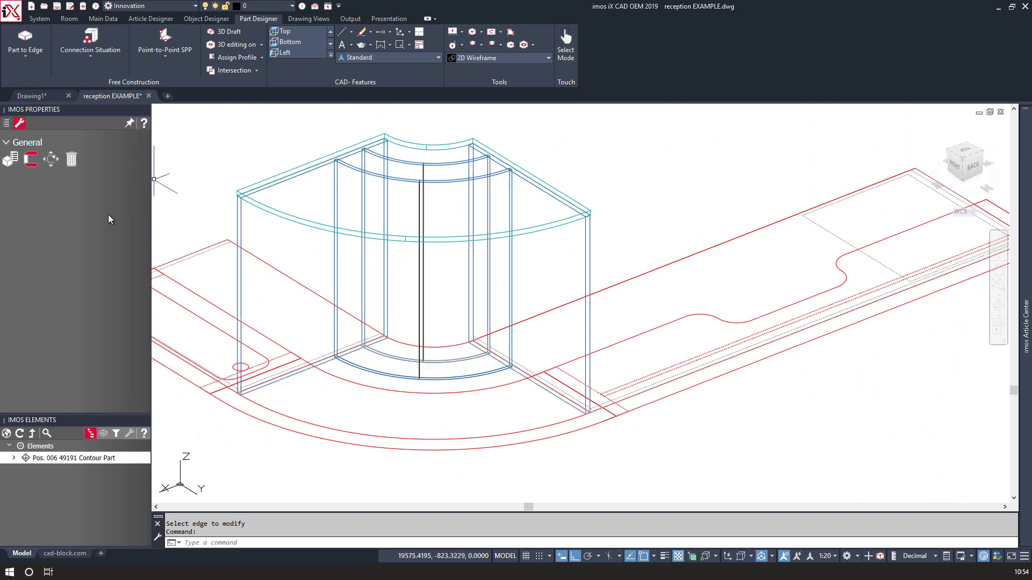
Start a polyline where the 212 mm inset panel's base meets one side panel and draw an arc to its opposite end.
scroll(369, 357, up, 5)
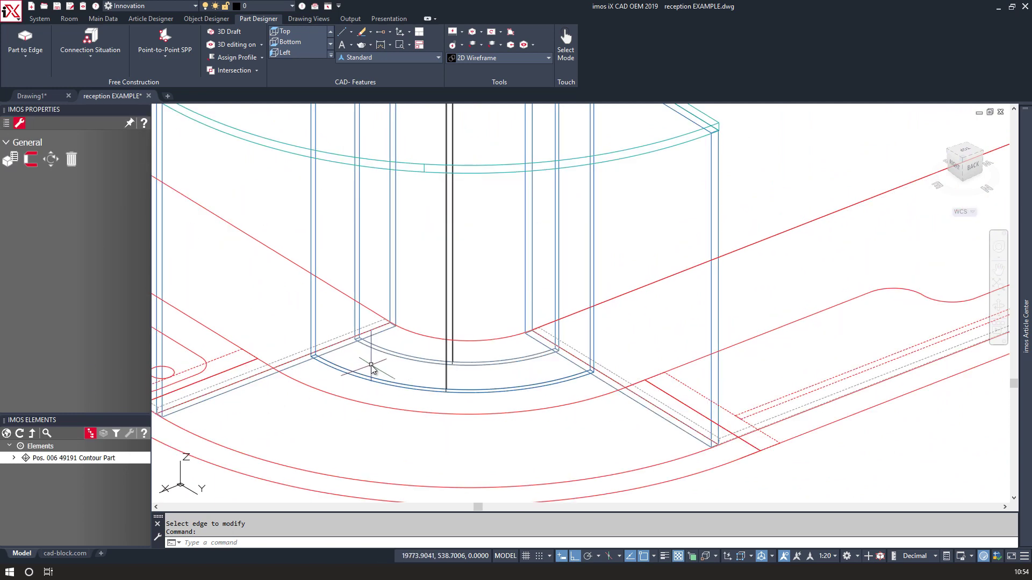
scroll(299, 355, up, 4)
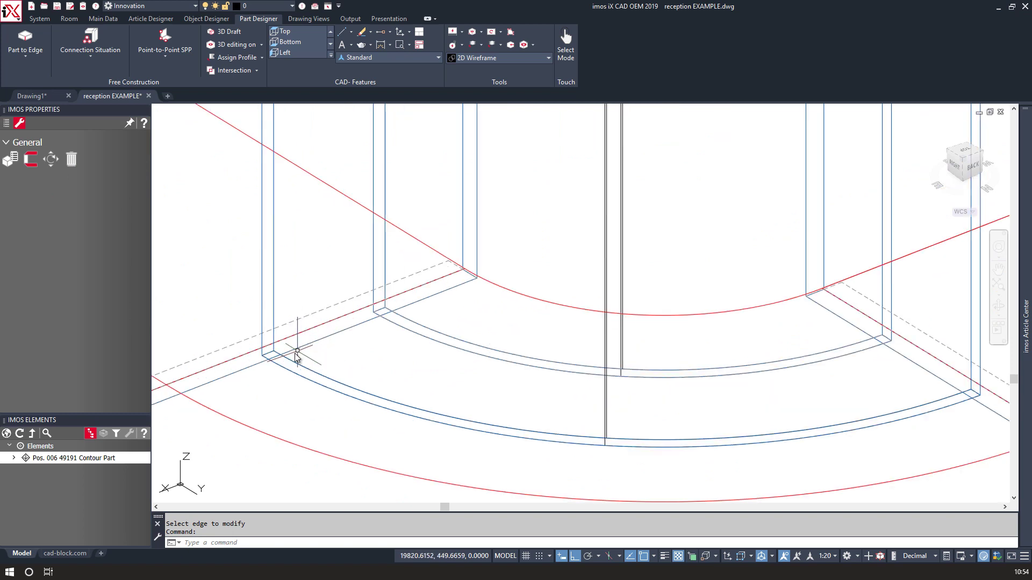
text(pl)
key(Return)
click(257, 358)
scroll(252, 352, down, 3)
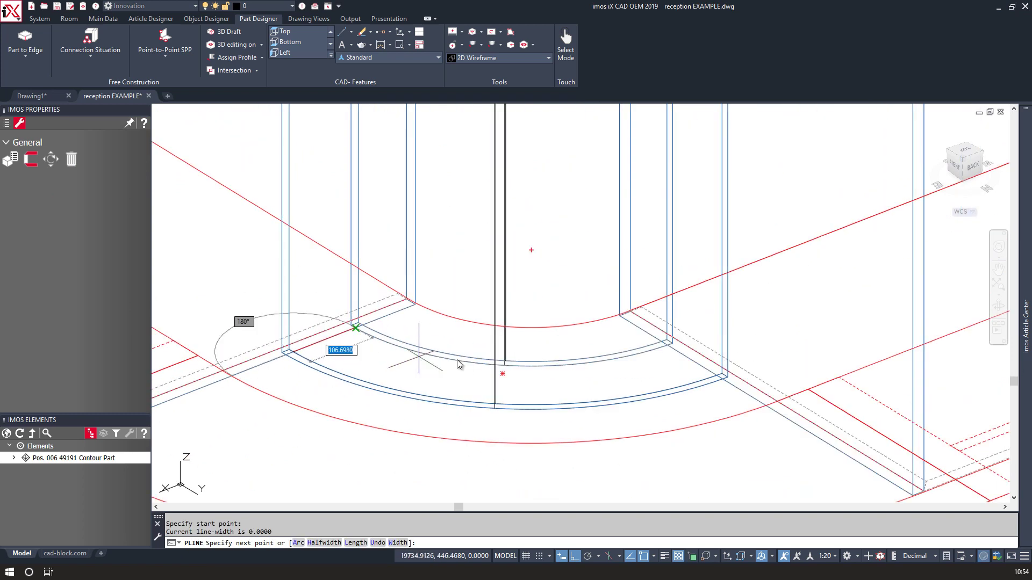
text(a)
key(Return)
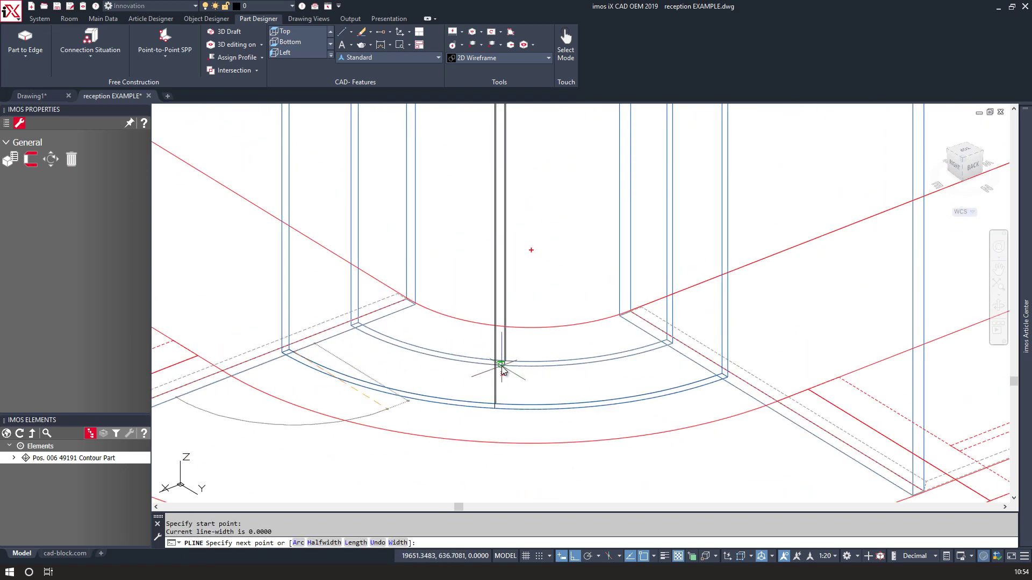
click(701, 382)
scroll(704, 379, up, 3)
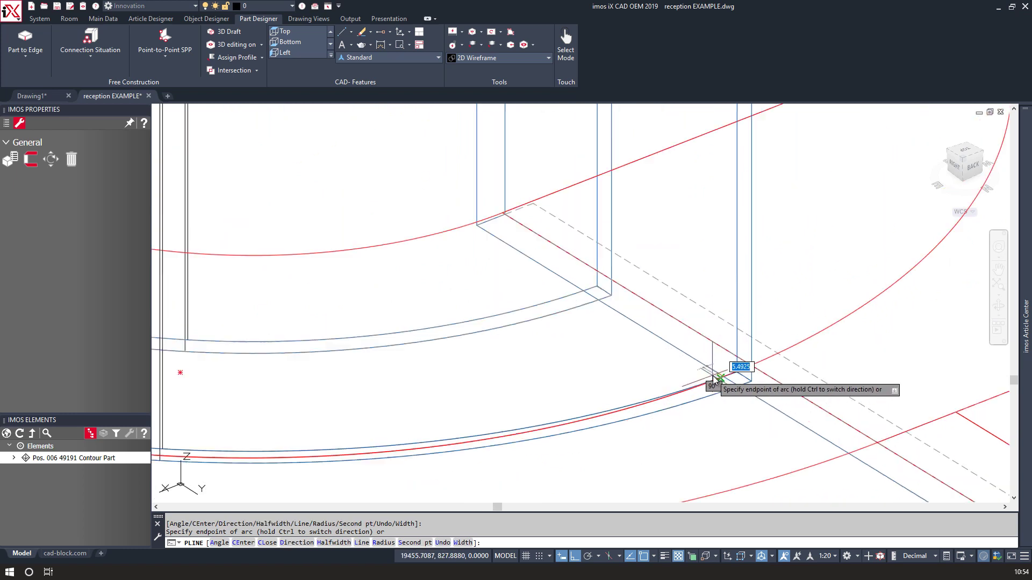
Continue the polyline straight along the side panel to the 100 mm inset panel, with an arc back to that panel's other end.
text(l)
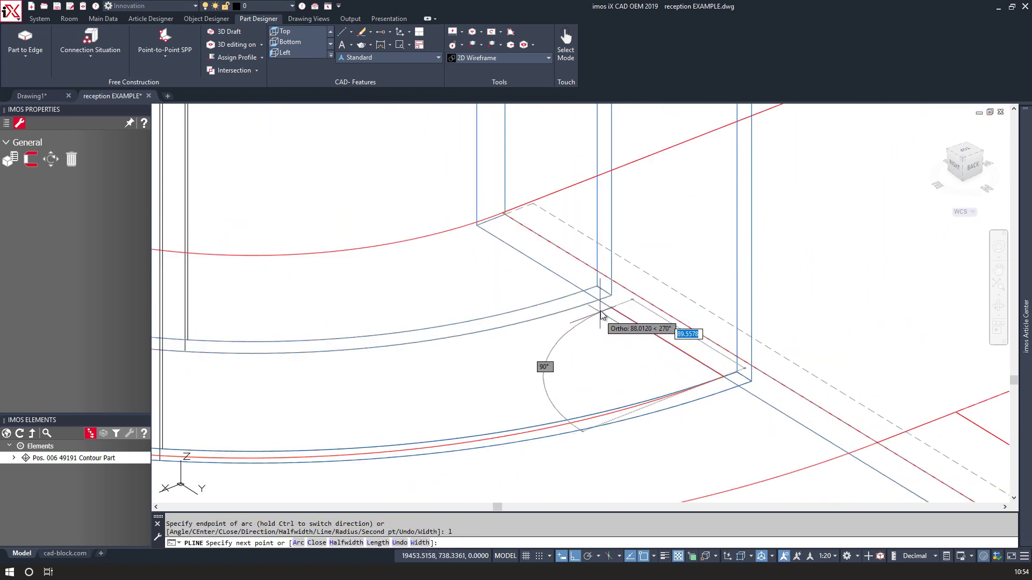
key(Return)
text(a)
key(Return)
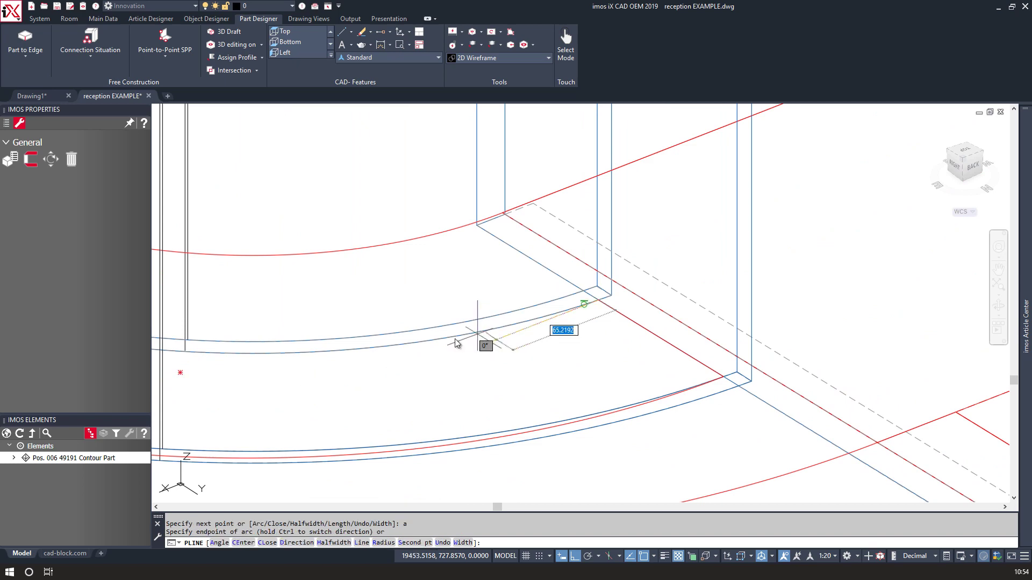
scroll(479, 341, down, 3)
scroll(199, 309, up, 3)
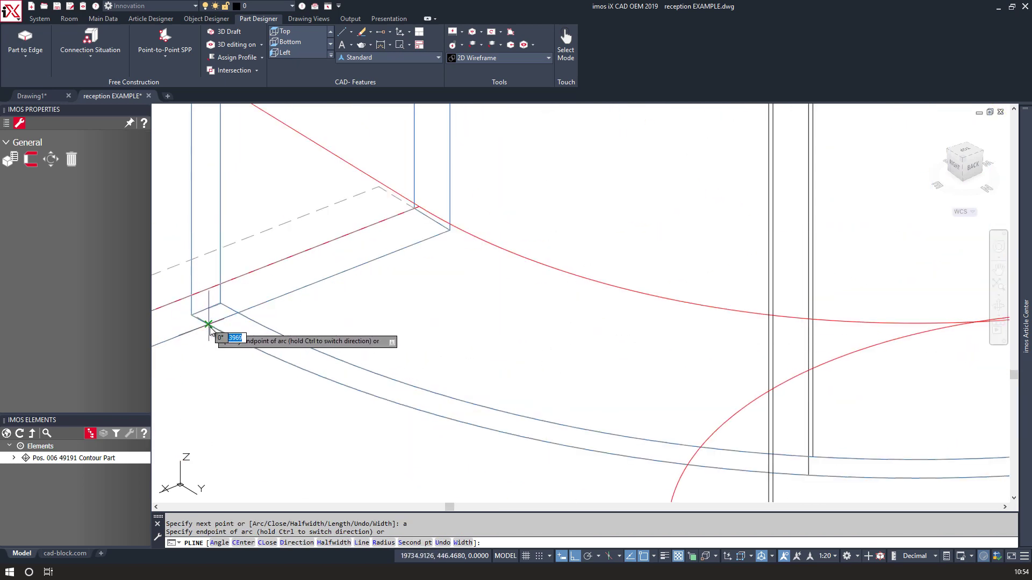
click(209, 327)
Close the polyline outline between the two curved panels with a straight segment along the side panel.
scroll(210, 327, down, 3)
middle_drag(209, 328, 504, 319)
text(l)
key(Return)
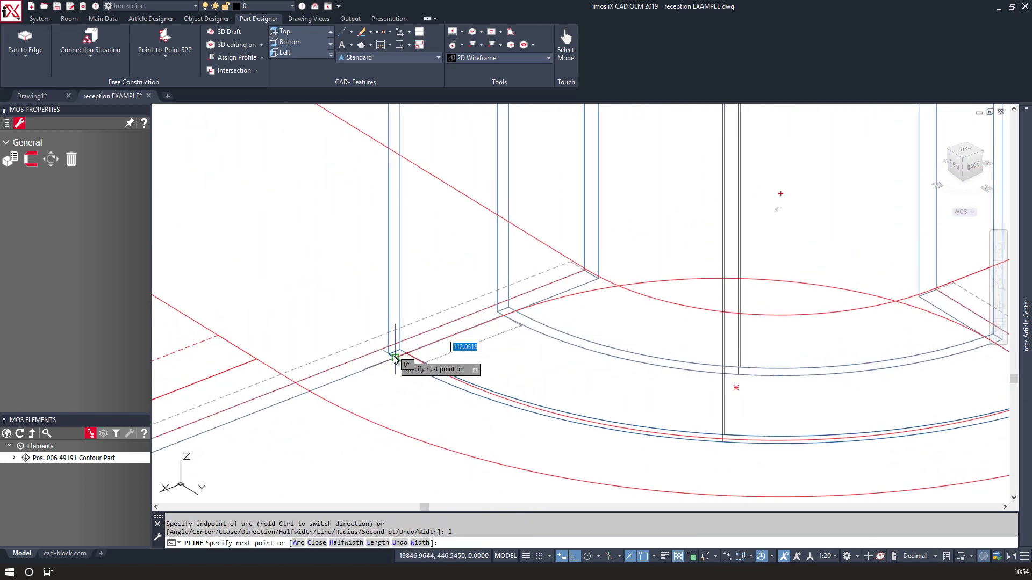
scroll(396, 349, up, 3)
text(c)
key(Return)
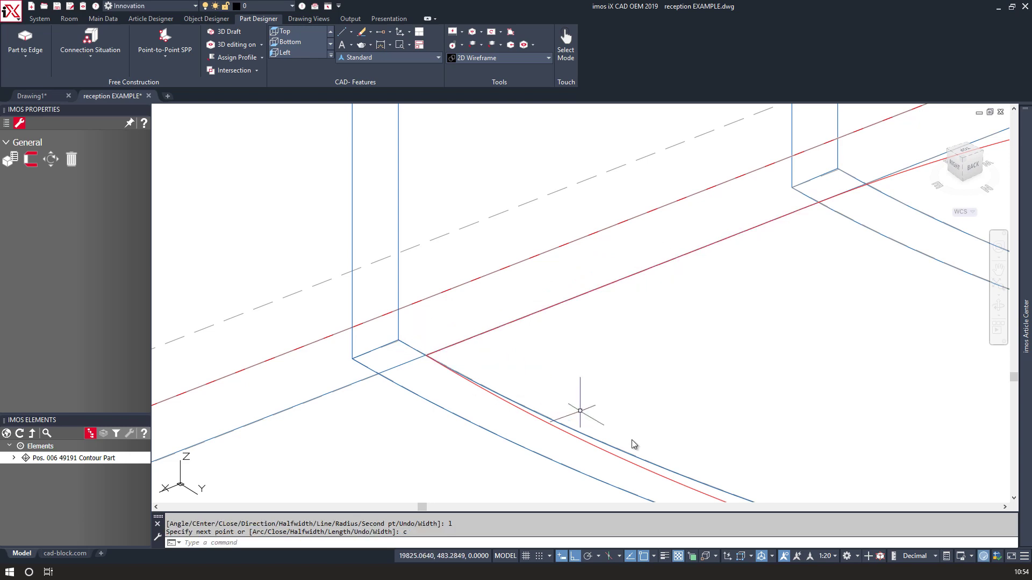
Stretch the midpoints of the outline's two arcs so they follow the two curved panels.
click(629, 459)
scroll(629, 460, down, 5)
middle_drag(794, 489, 615, 423)
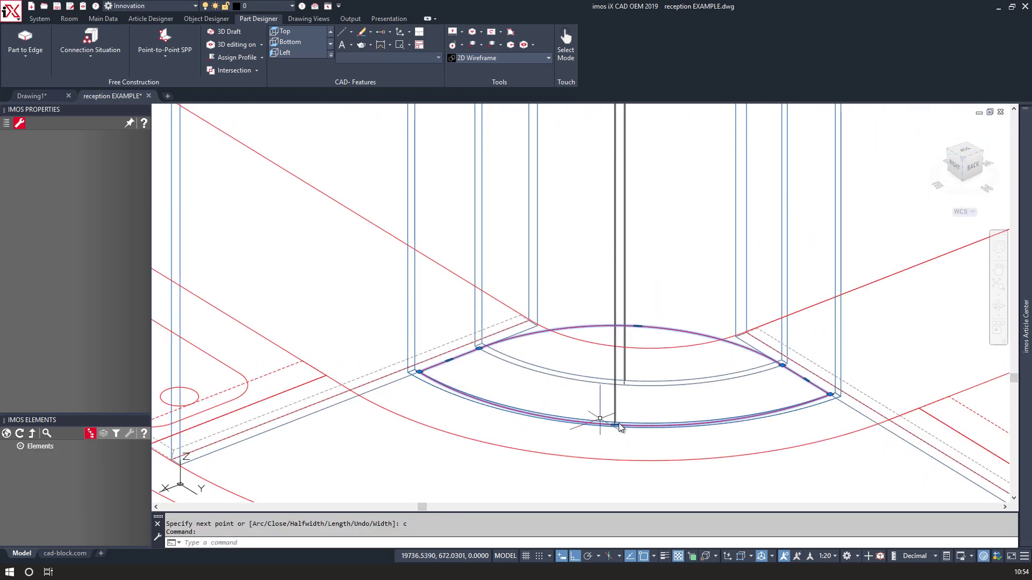
scroll(619, 423, up, 4)
scroll(579, 433, up, 2)
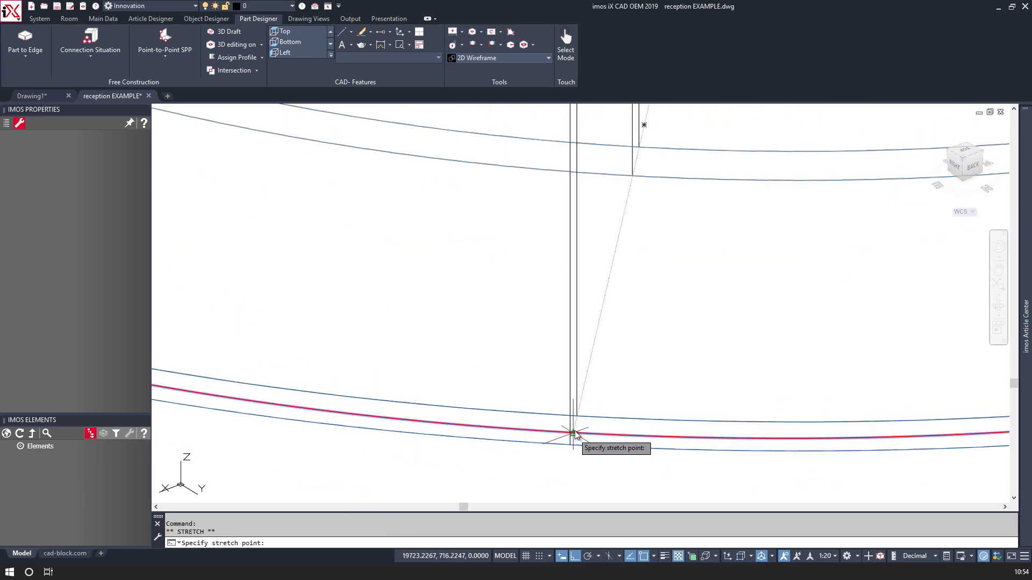
click(575, 433)
scroll(610, 359, down, 3)
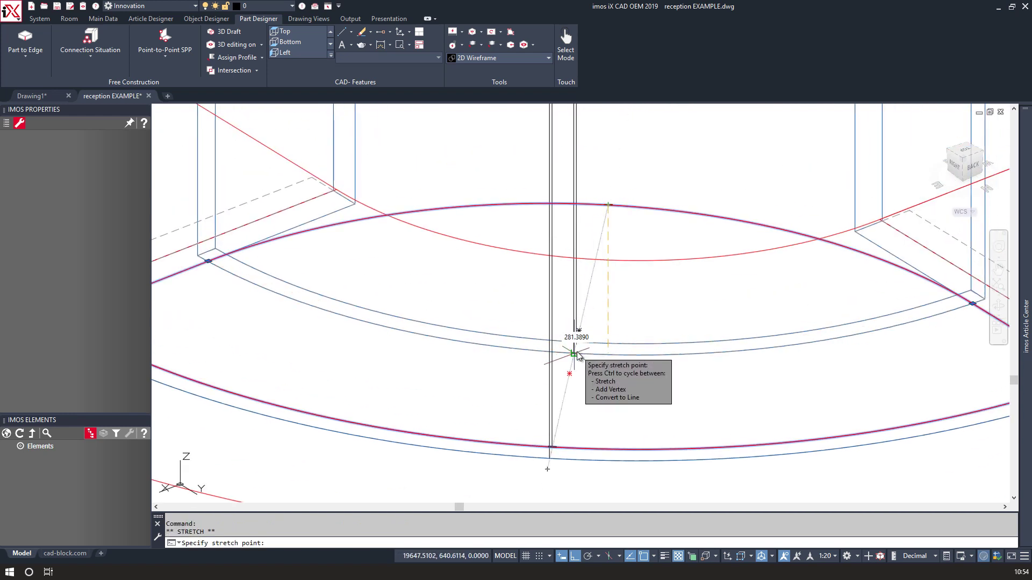
scroll(582, 354, down, 2)
scroll(583, 354, down, 2)
Move the closed outline 100 mm upward along the Z axis.
text(m)
key(space)
click(633, 272)
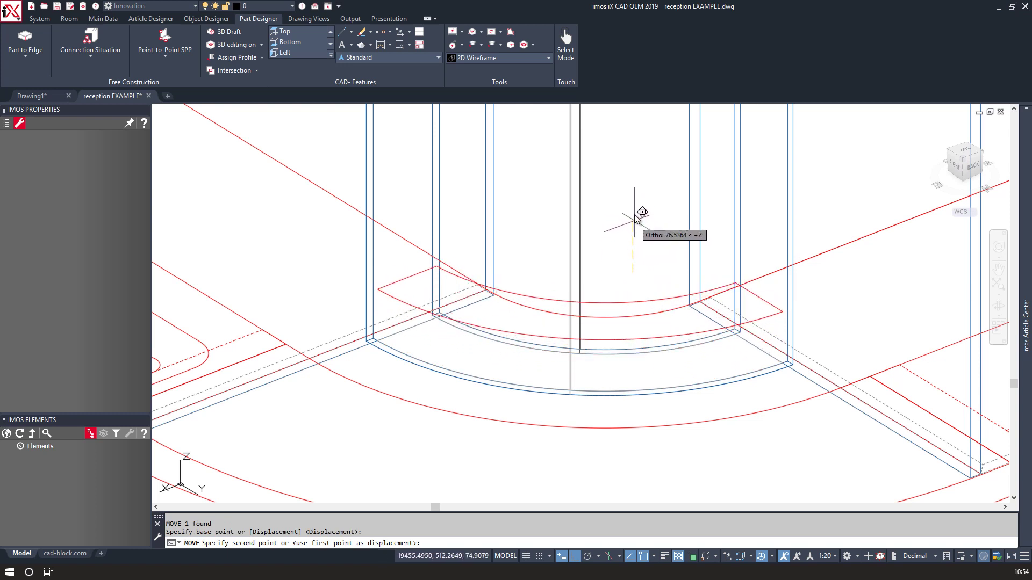
text(100)
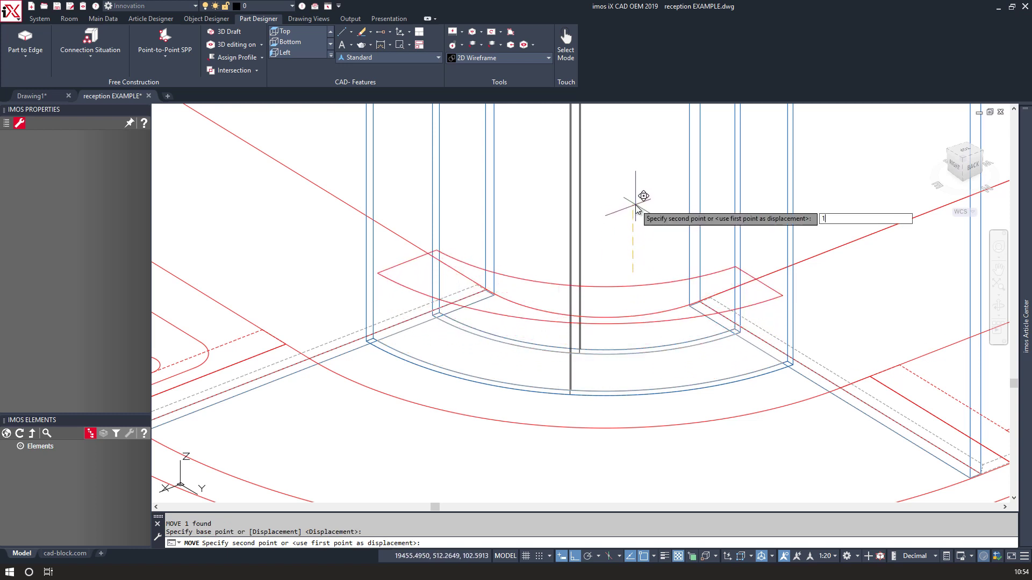
key(Return)
click(632, 286)
click(623, 263)
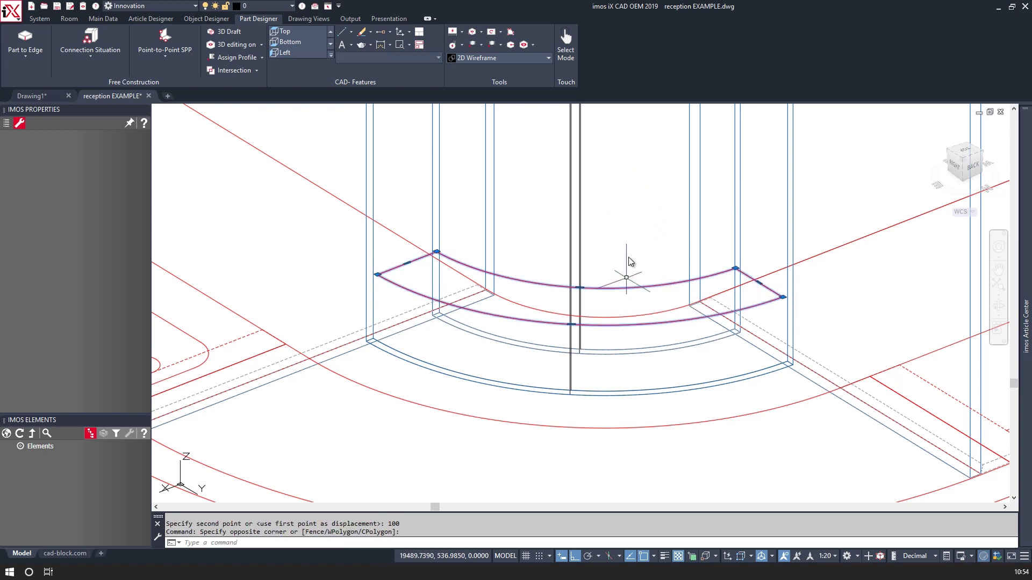
scroll(519, 341, down, 3)
right_click(491, 391)
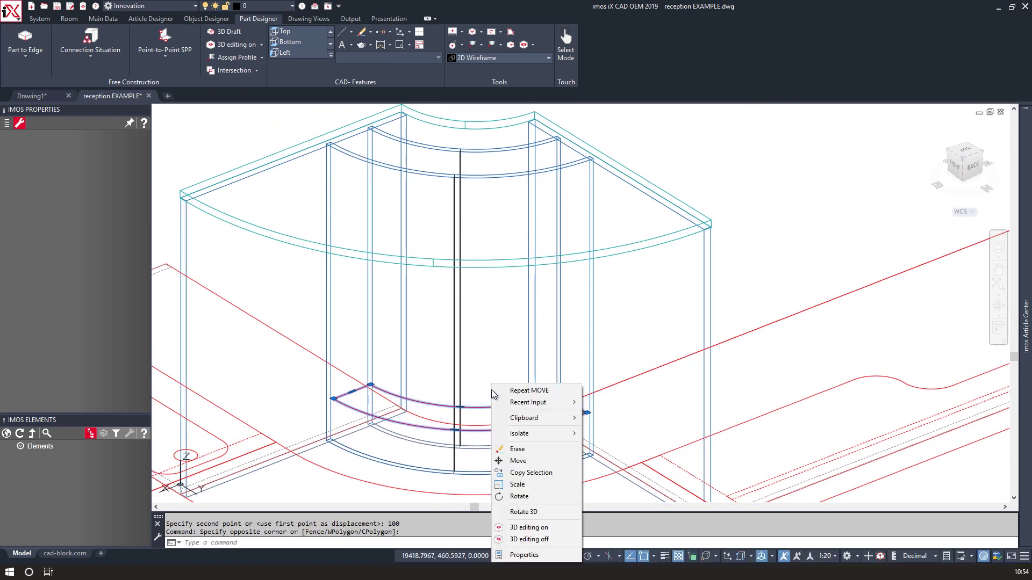
click(522, 478)
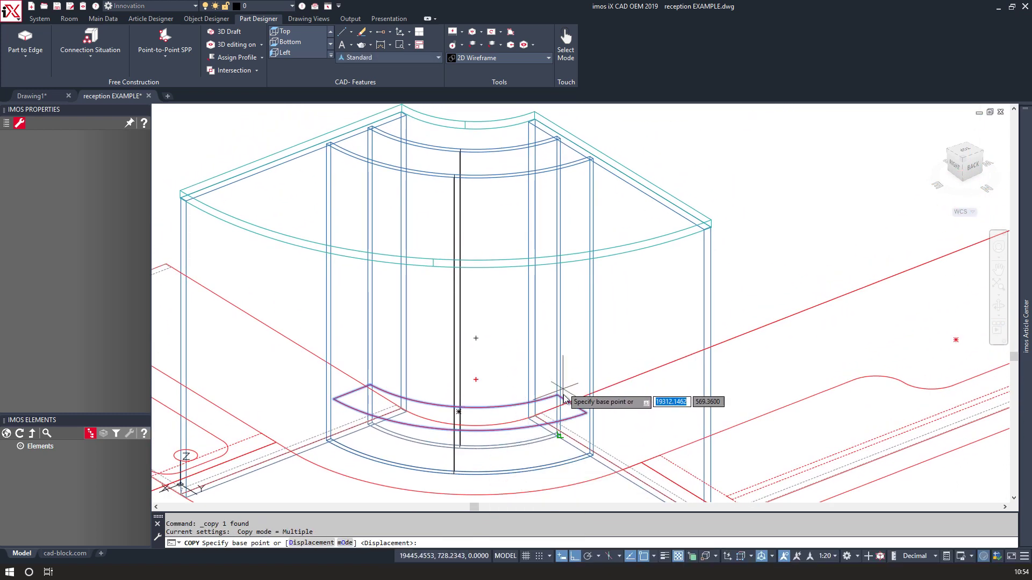
click(501, 372)
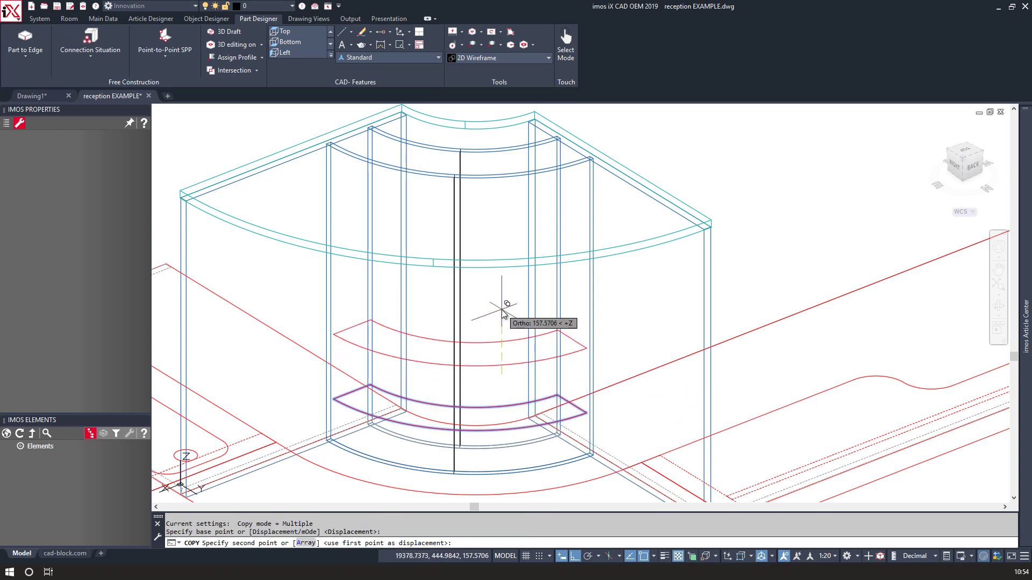
key(Escape)
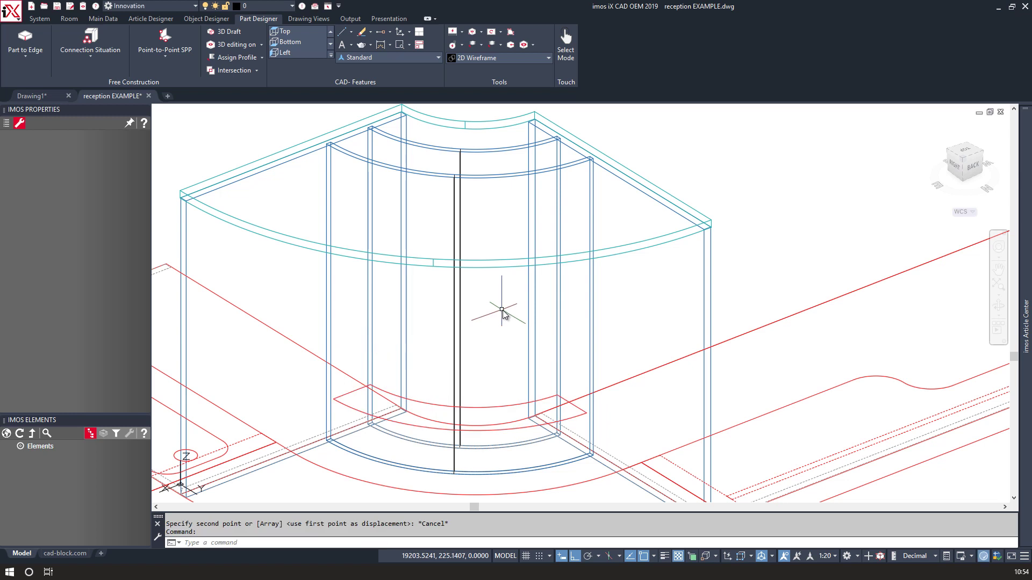
Copy the closed outline between the curved panels from its outer corner as an array of 4 items.
click(585, 413)
right_click(586, 415)
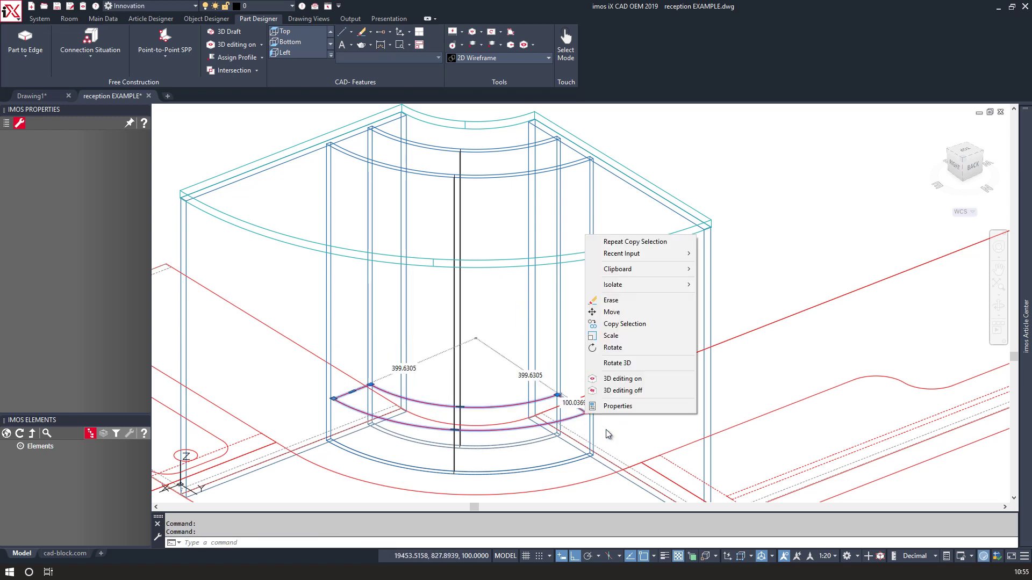
click(613, 322)
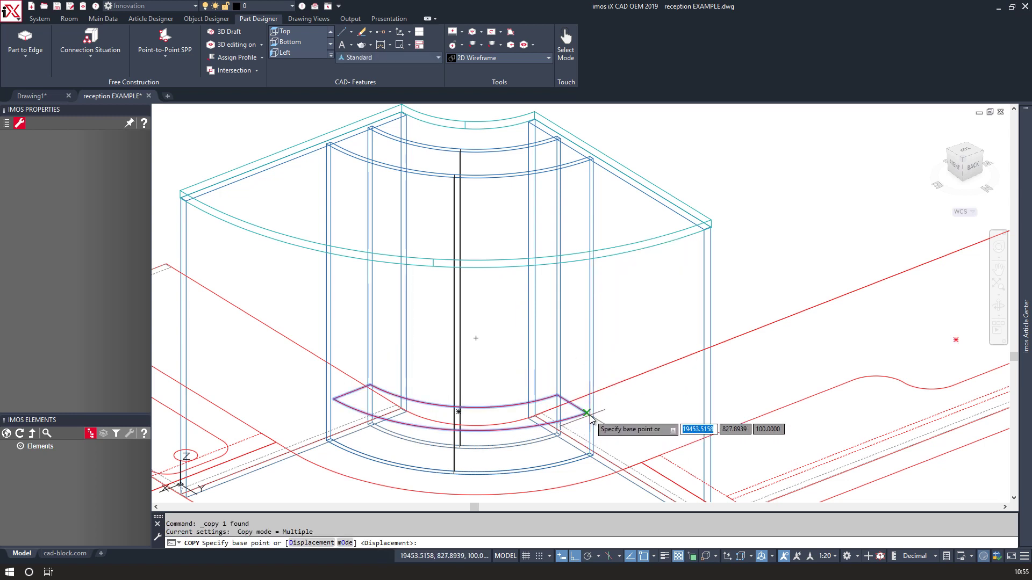
click(588, 414)
scroll(580, 316, up, 3)
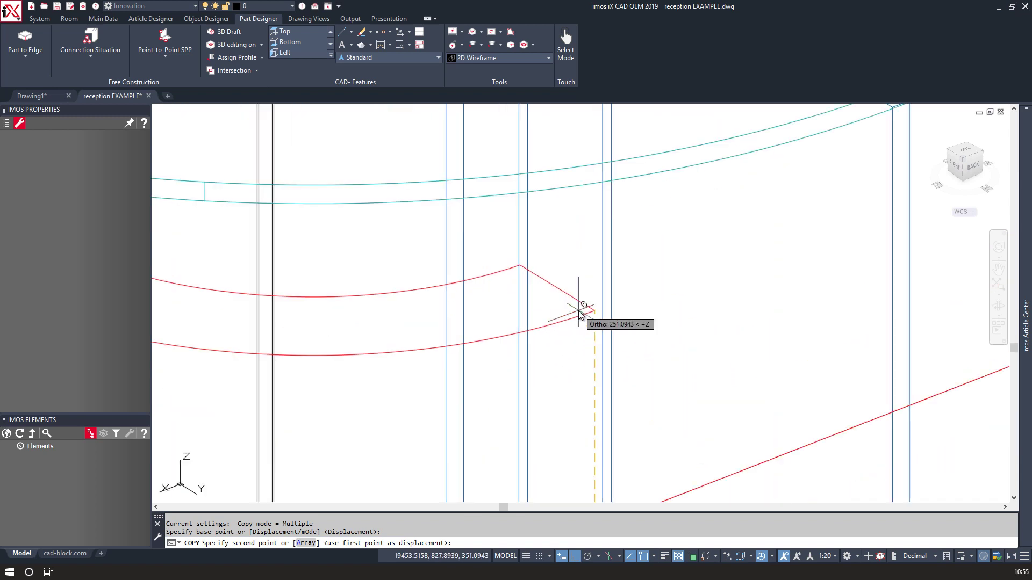
text(a)
key(Return)
text(4)
key(Return)
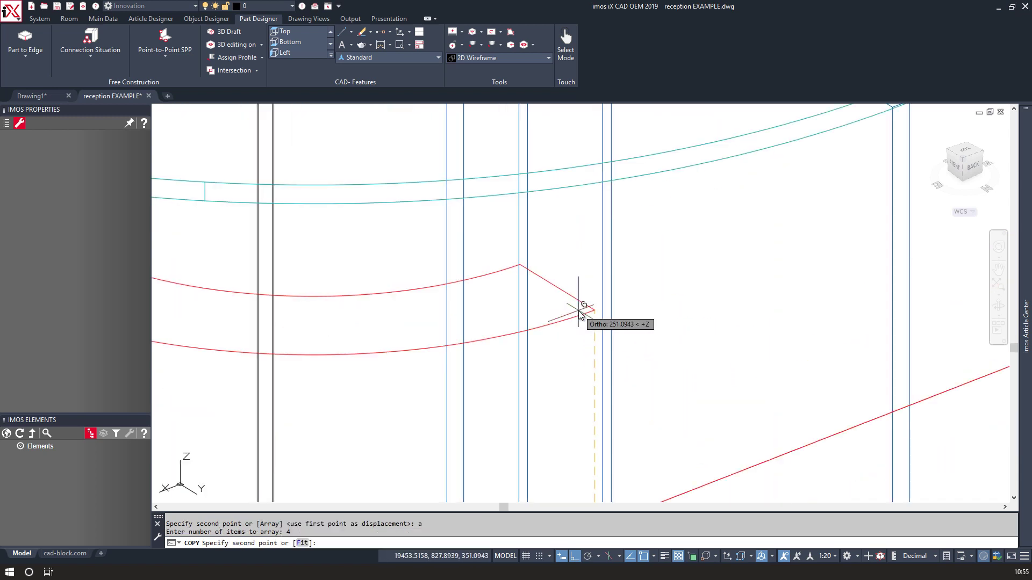
Fit the outline array vertically up to the top corner where the outer curved panel meets the side panel.
text(f)
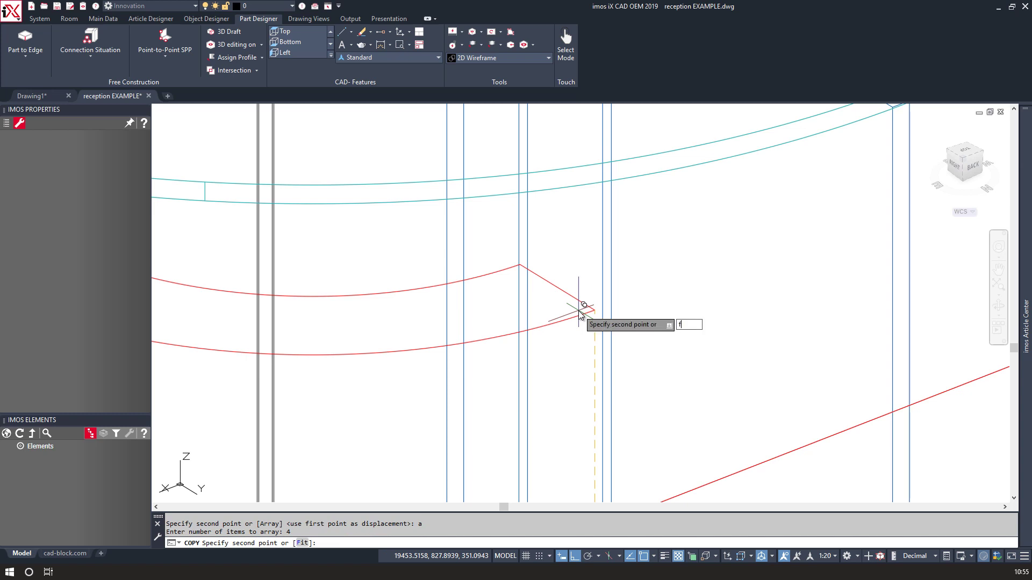
key(Return)
scroll(583, 295, down, 4)
scroll(591, 132, up, 5)
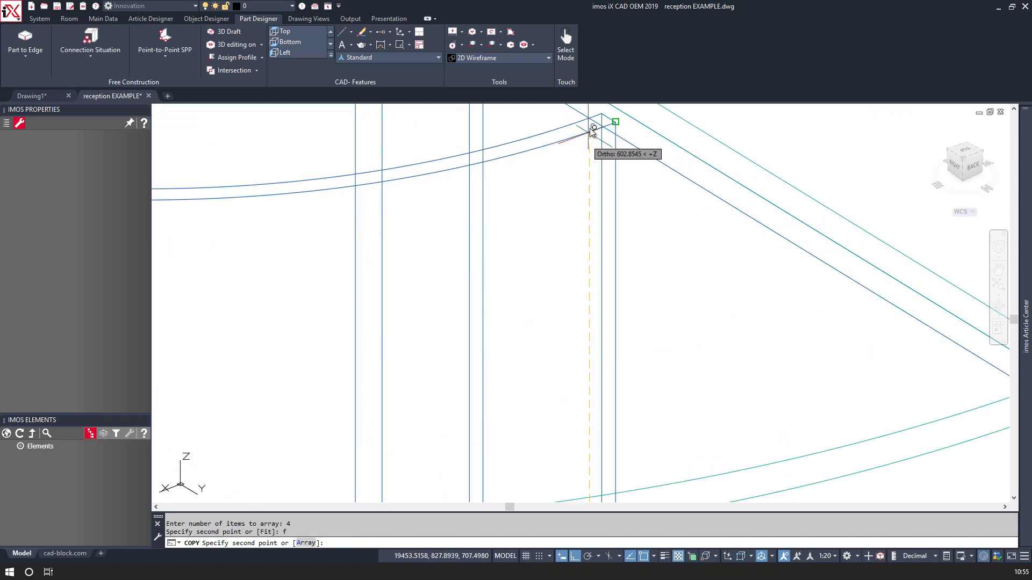
scroll(591, 131, up, 5)
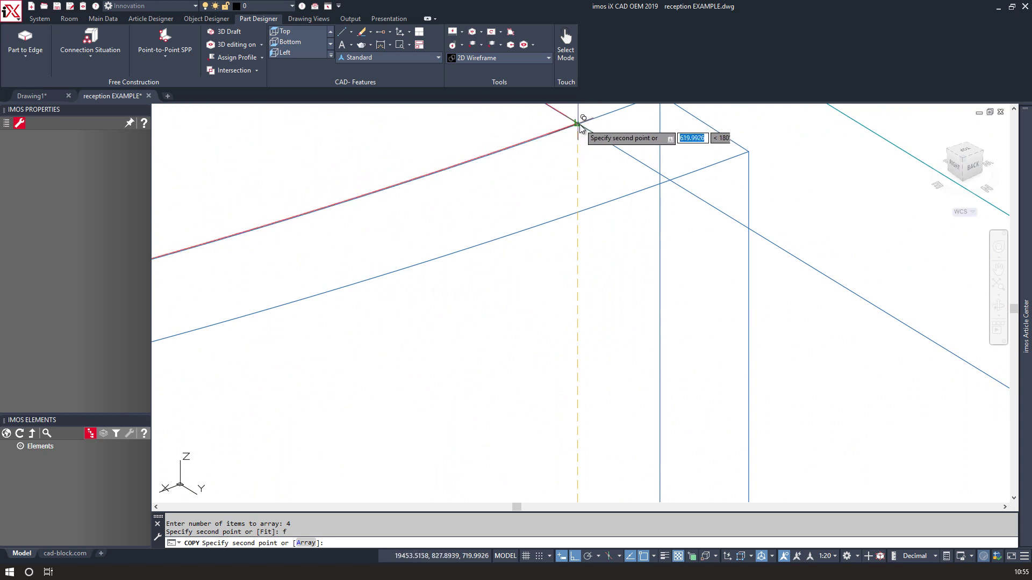
click(578, 124)
scroll(578, 125, down, 10)
key(Return)
middle_drag(450, 144, 507, 242)
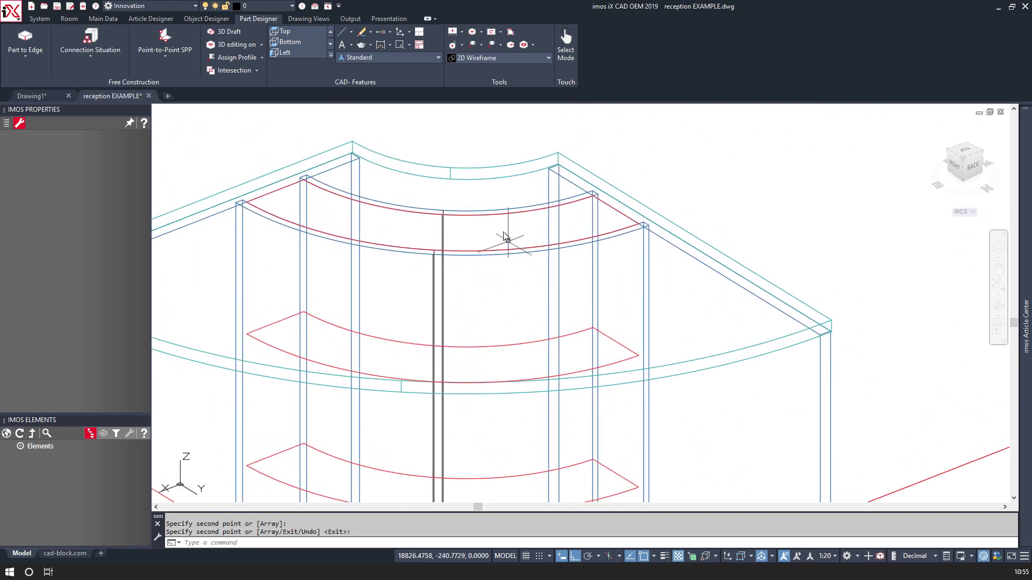
scroll(493, 224, down, 2)
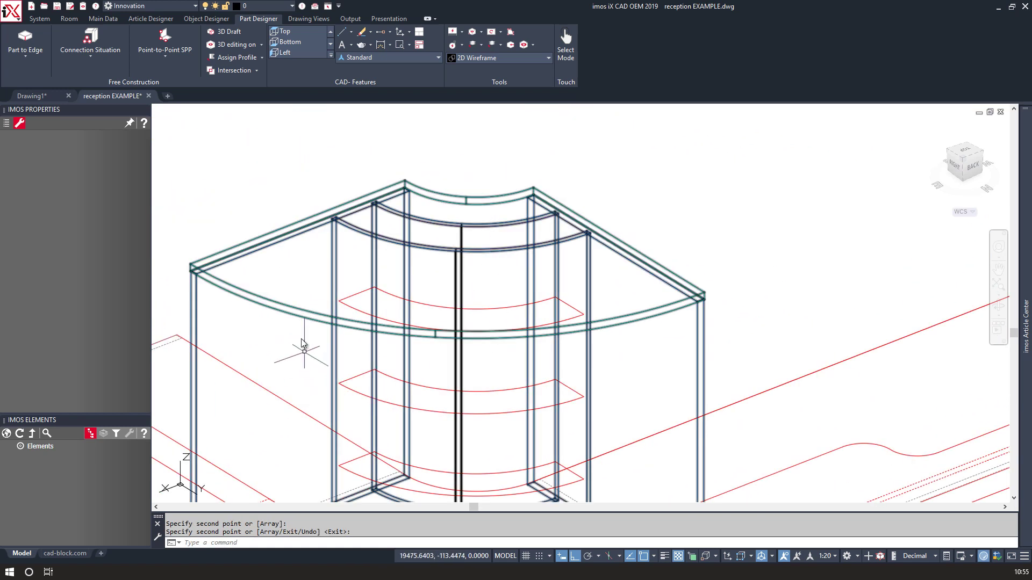
middle_drag(303, 344, 295, 296)
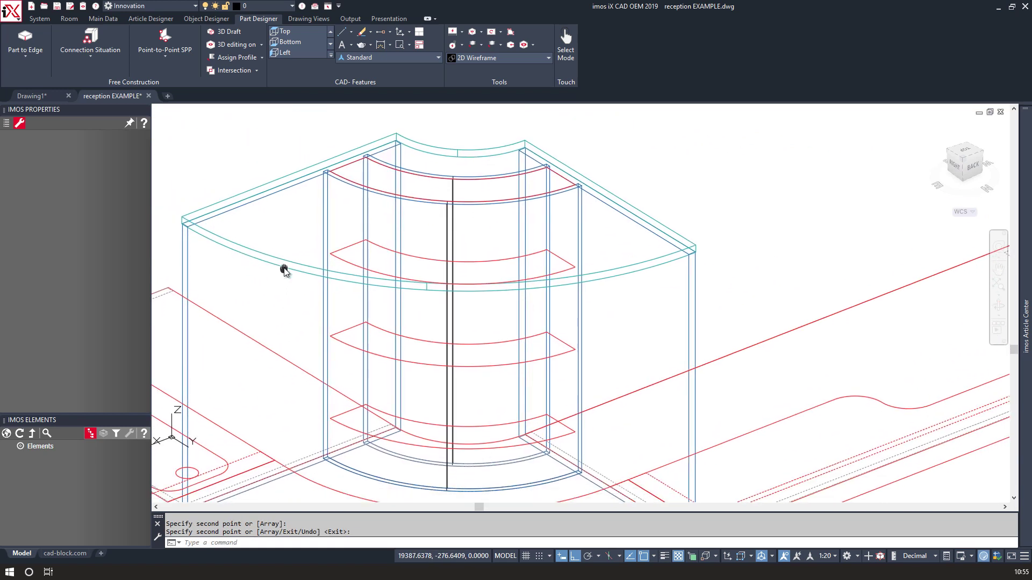
Create contour parts from the four stacked outlines between the curved panels.
click(21, 51)
click(21, 69)
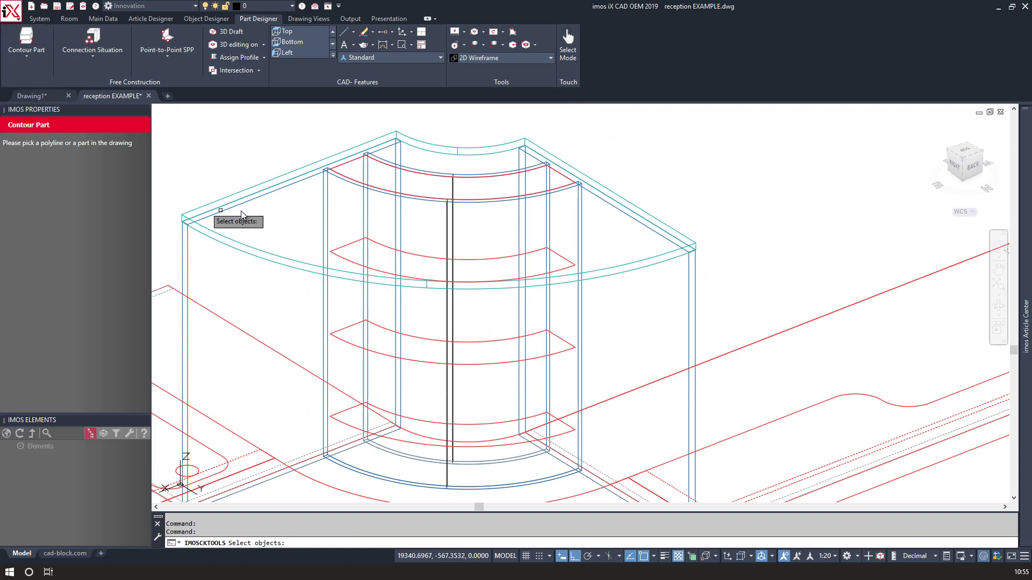
click(359, 171)
click(346, 251)
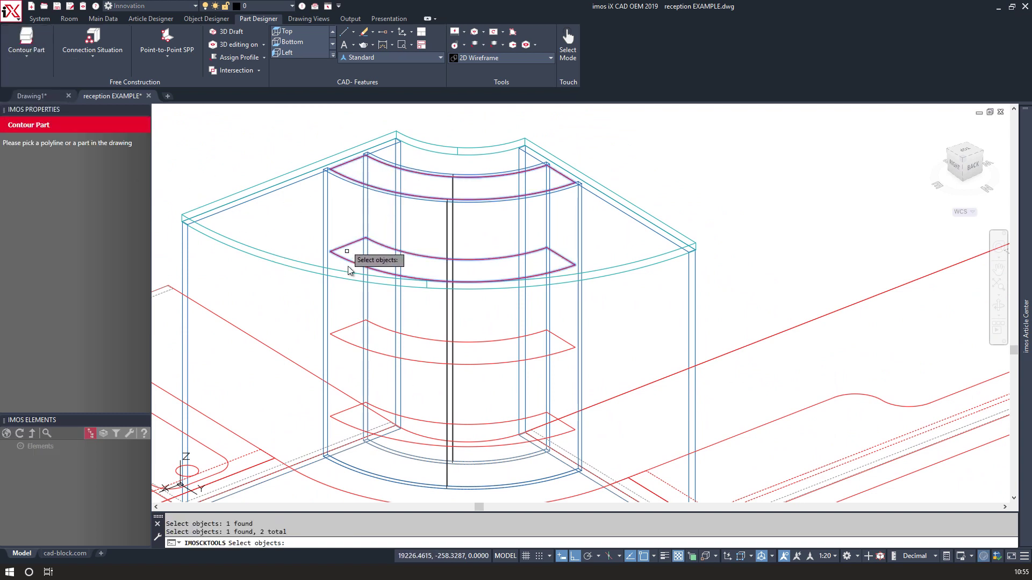
click(347, 334)
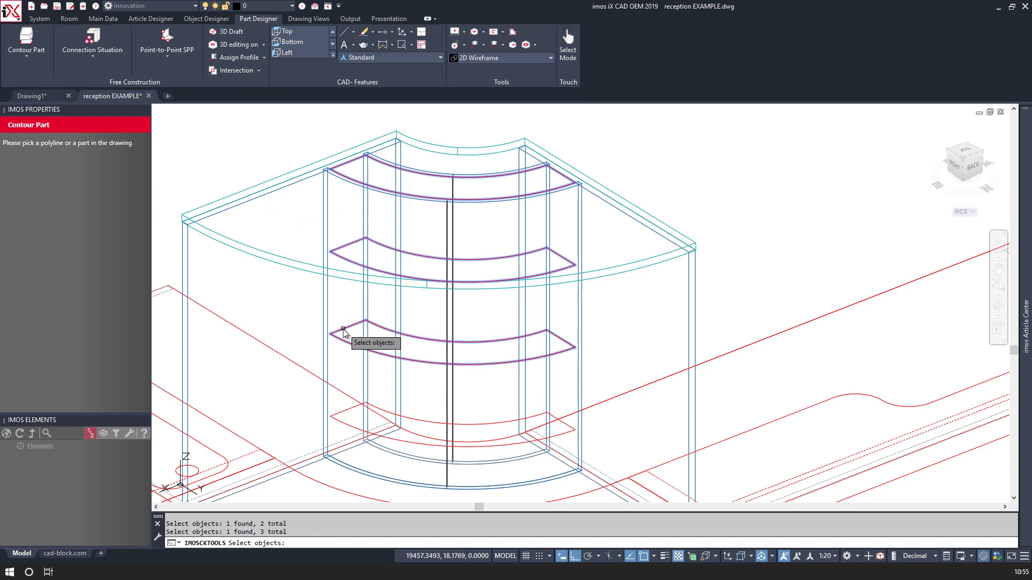
click(347, 413)
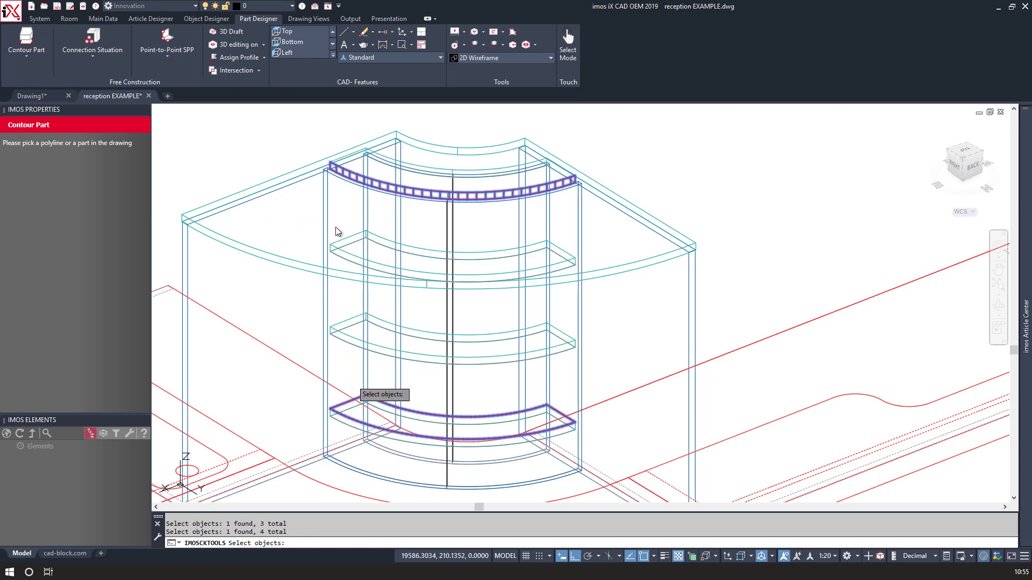
key(Return)
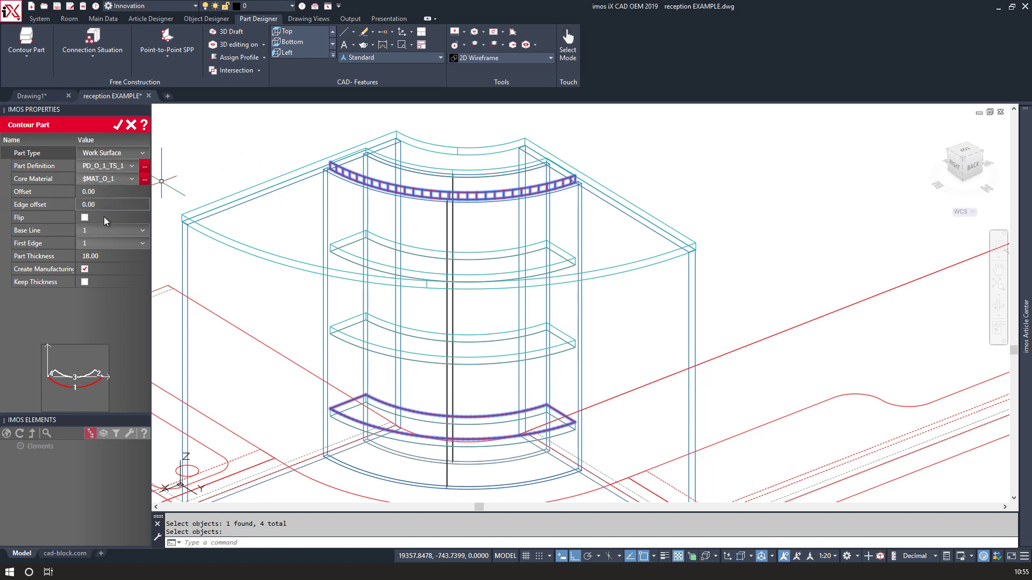
Set the new contour parts' offset to -18 mm and accept them.
drag(106, 194, 86, 197)
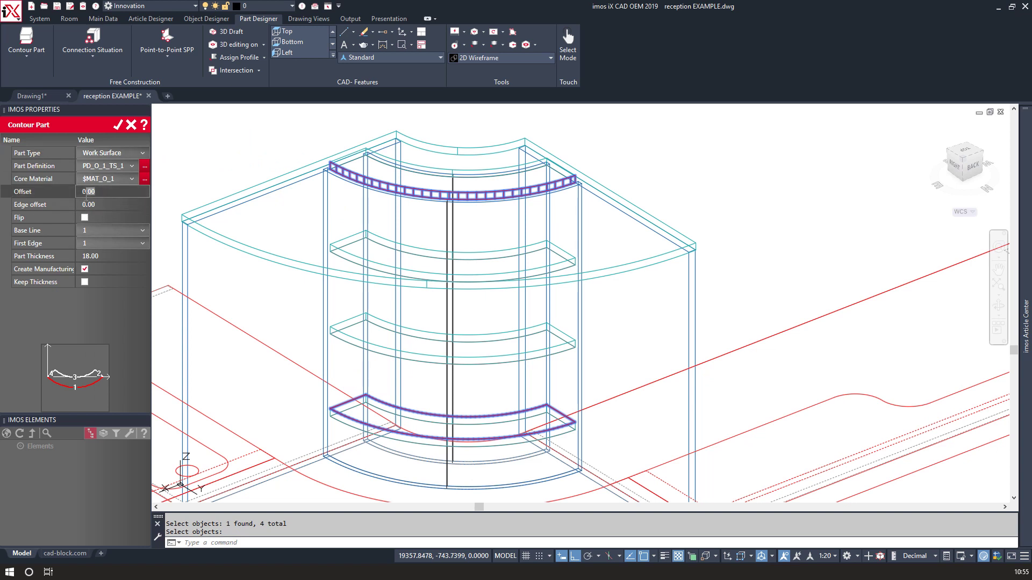
text(-18)
key(Tab)
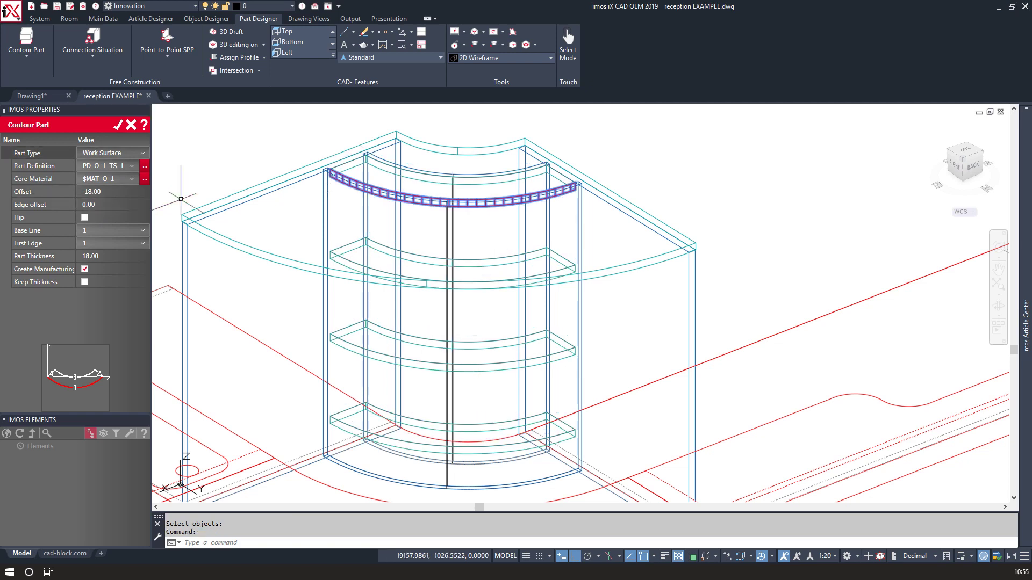
scroll(315, 169, up, 8)
scroll(315, 169, down, 8)
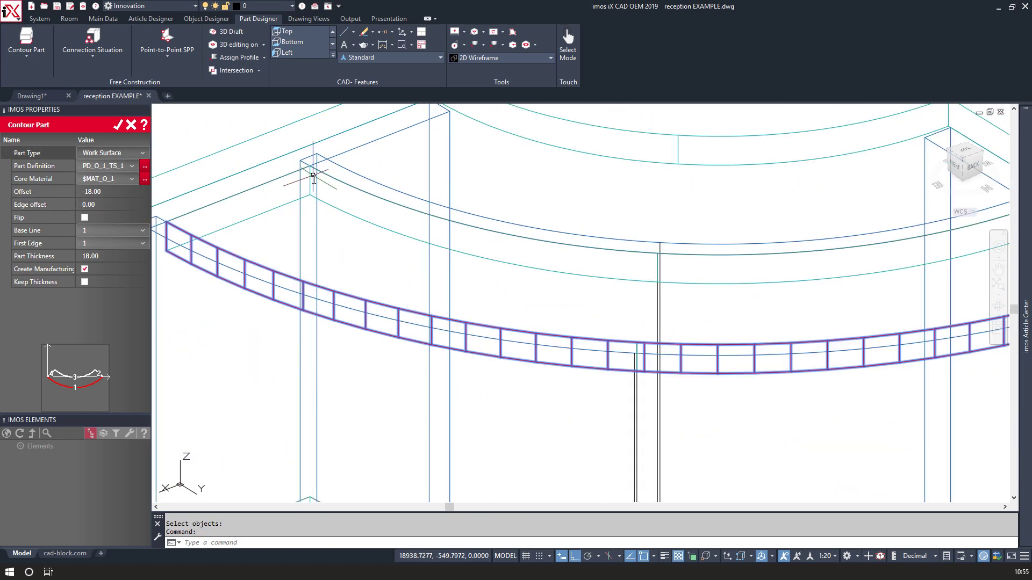
middle_drag(318, 237, 340, 223)
scroll(341, 223, down, 3)
middle_drag(291, 312, 327, 184)
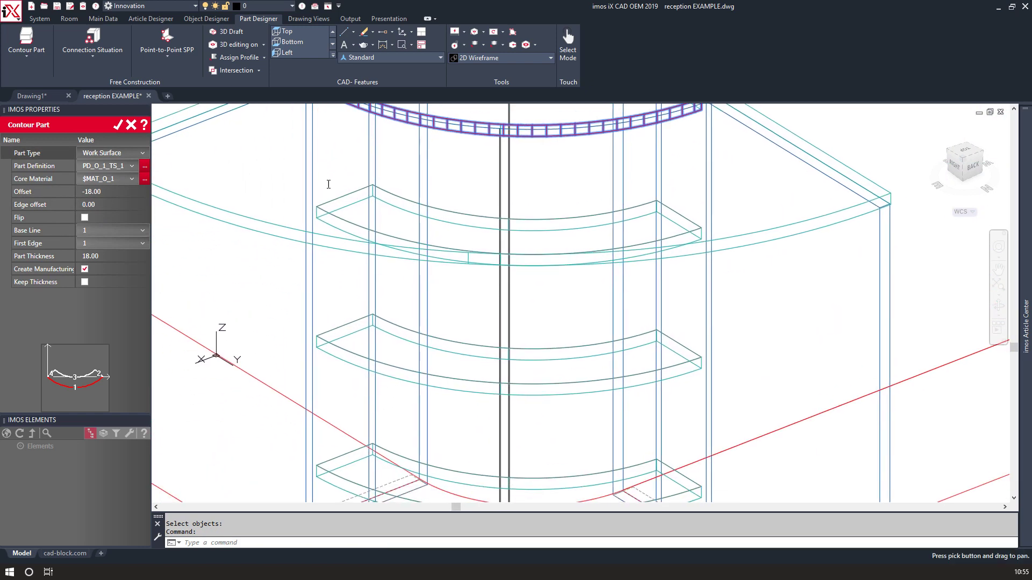
scroll(328, 200, down, 3)
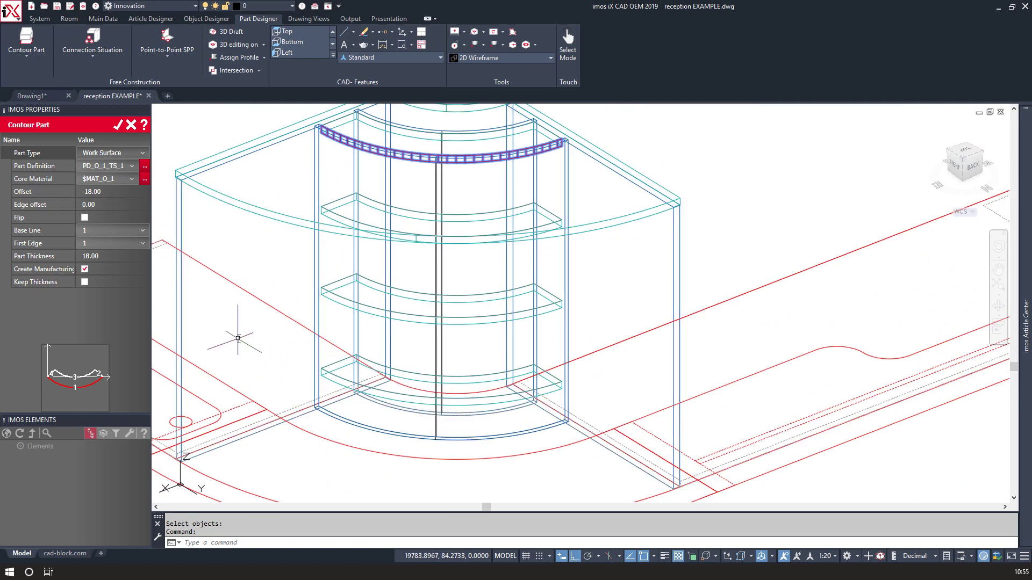
click(121, 127)
mouse_move(375, 302)
shift+middle_down()
mouse_move(322, 310)
mouse_move(233, 286)
mouse_move(193, 256)
mouse_move(205, 288)
mouse_move(669, 294)
mouse_move(361, 293)
shift+middle_up()
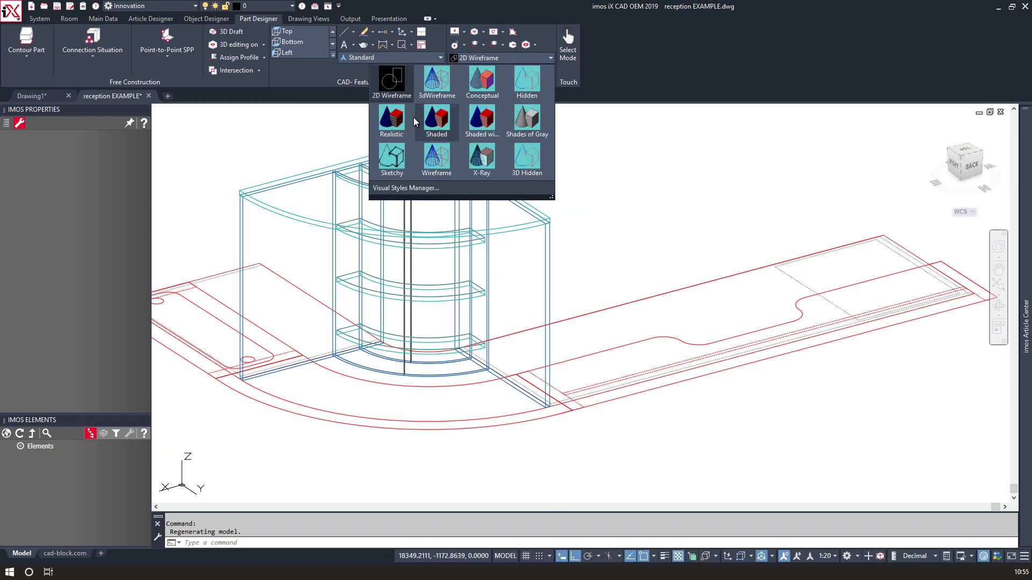
click(282, 141)
click(282, 140)
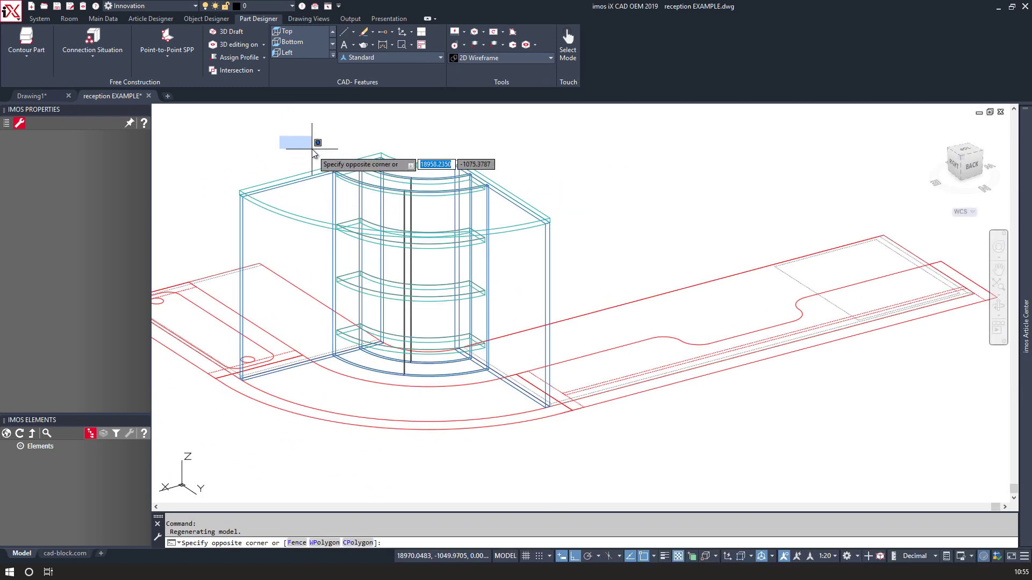
click(372, 371)
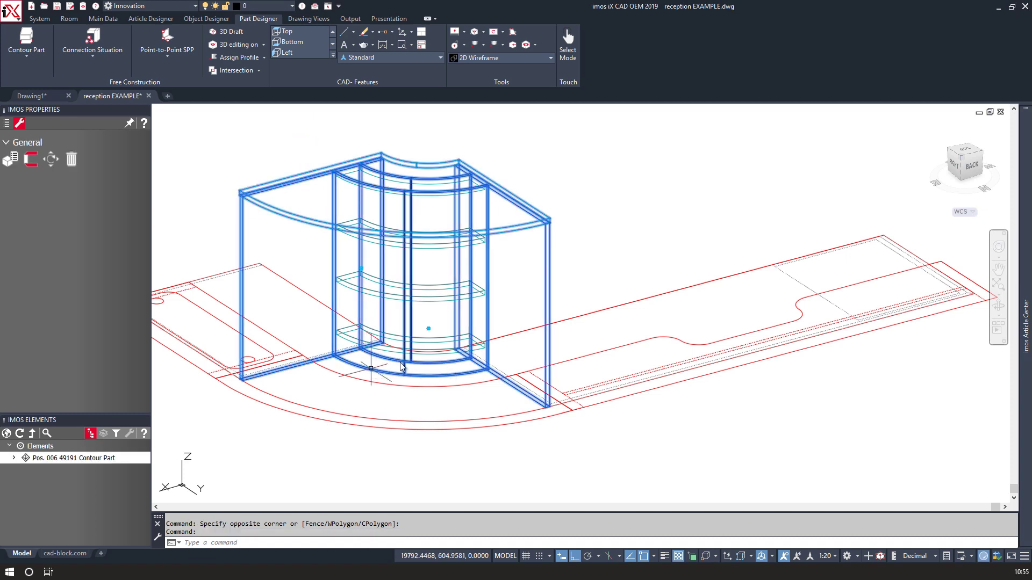
scroll(388, 370, up, 4)
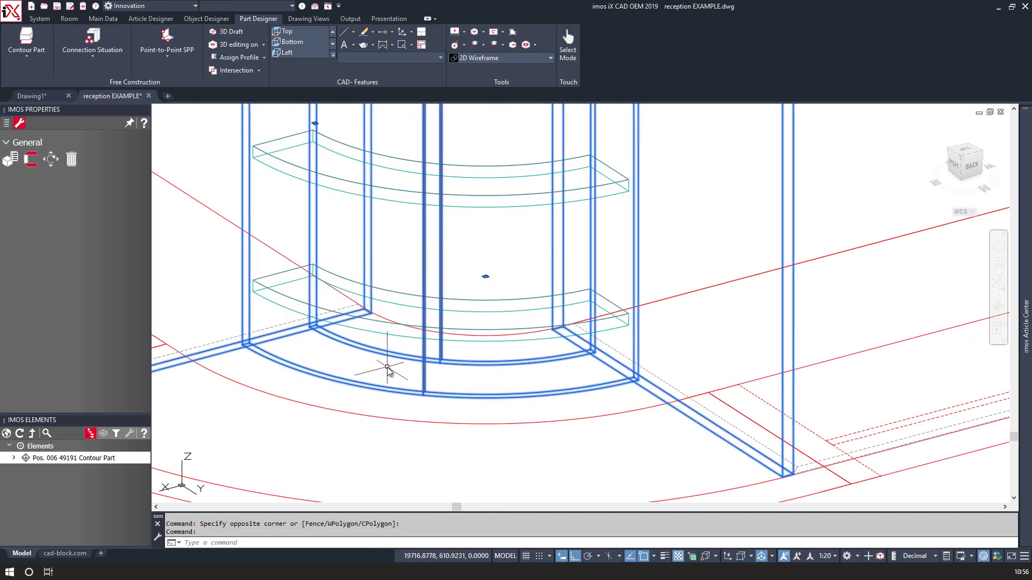
key(Escape)
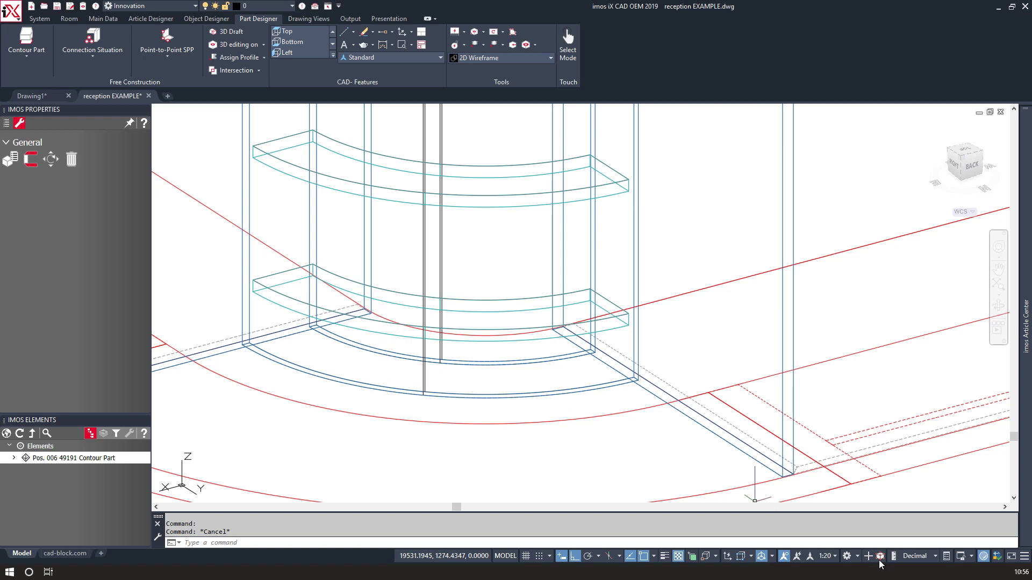
Set the bottom surface of both curved flexi-ply panels to iX_HPL_White_H.
click(498, 368)
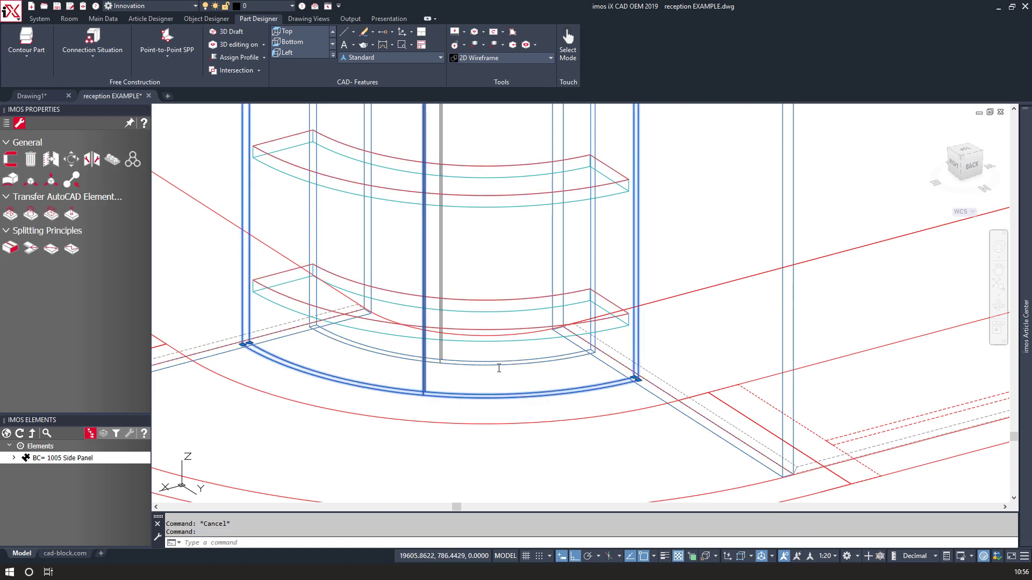
click(490, 364)
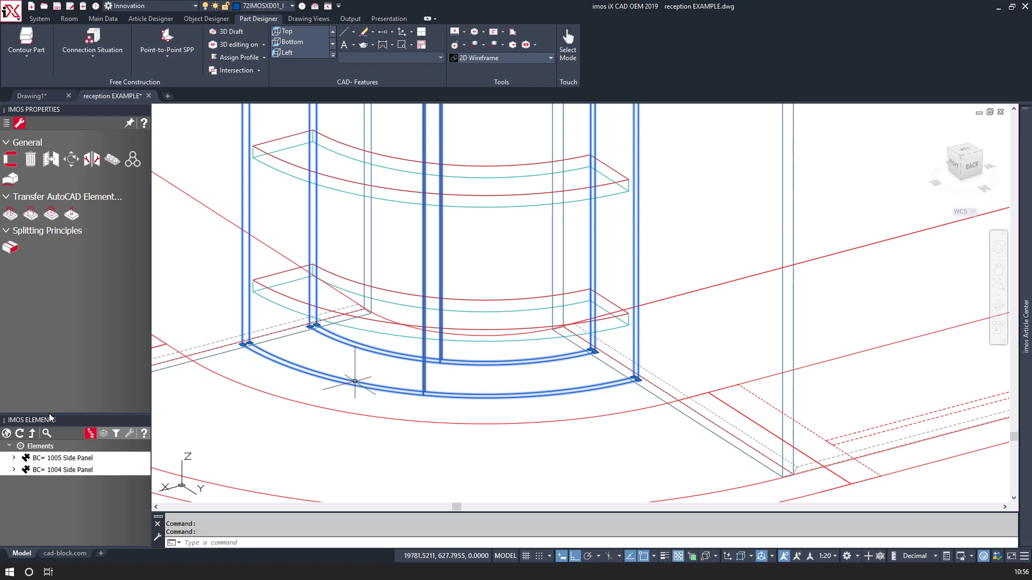
drag(52, 291, 51, 289)
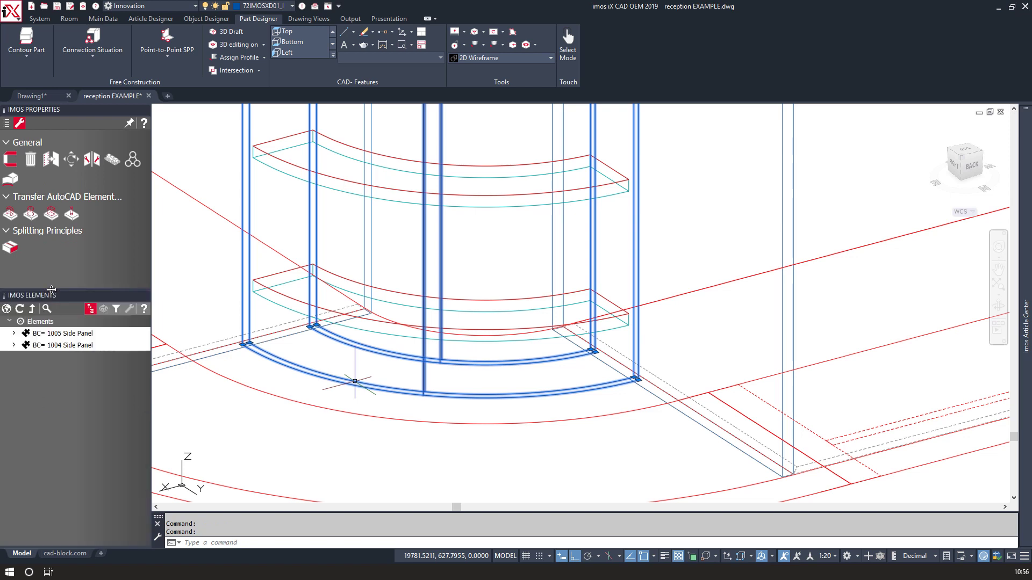
click(7, 124)
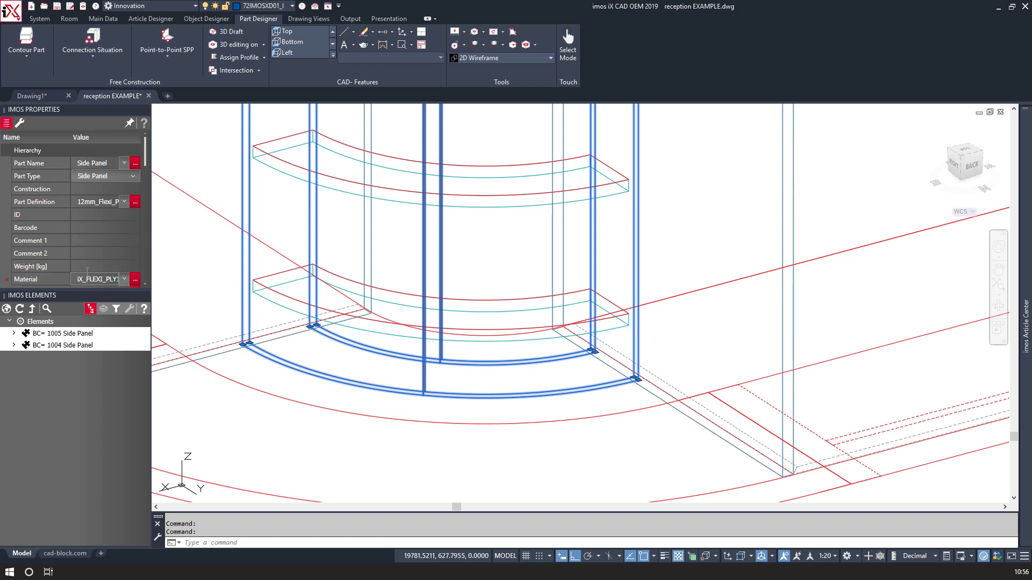
scroll(90, 232, down, 2)
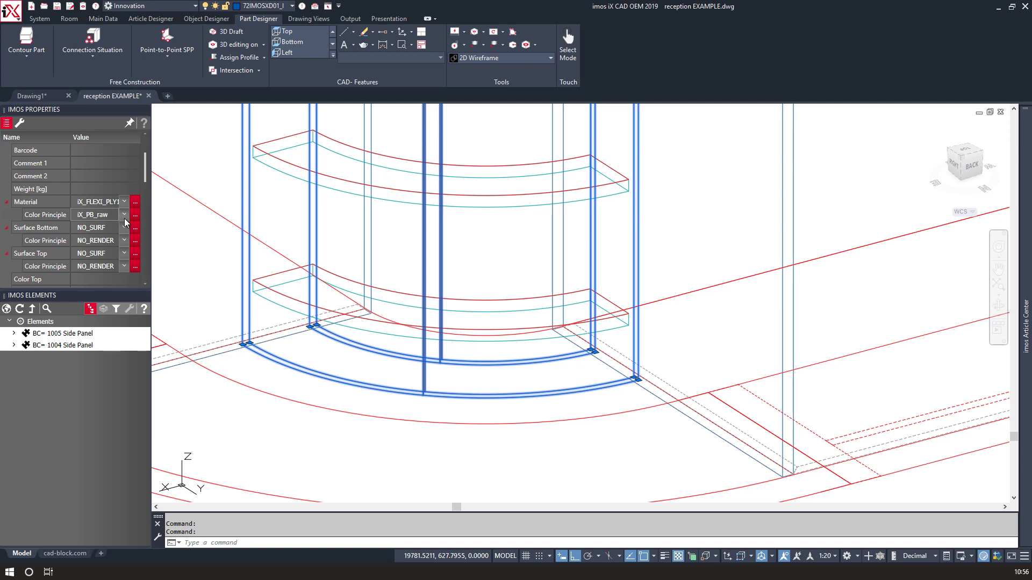
click(123, 229)
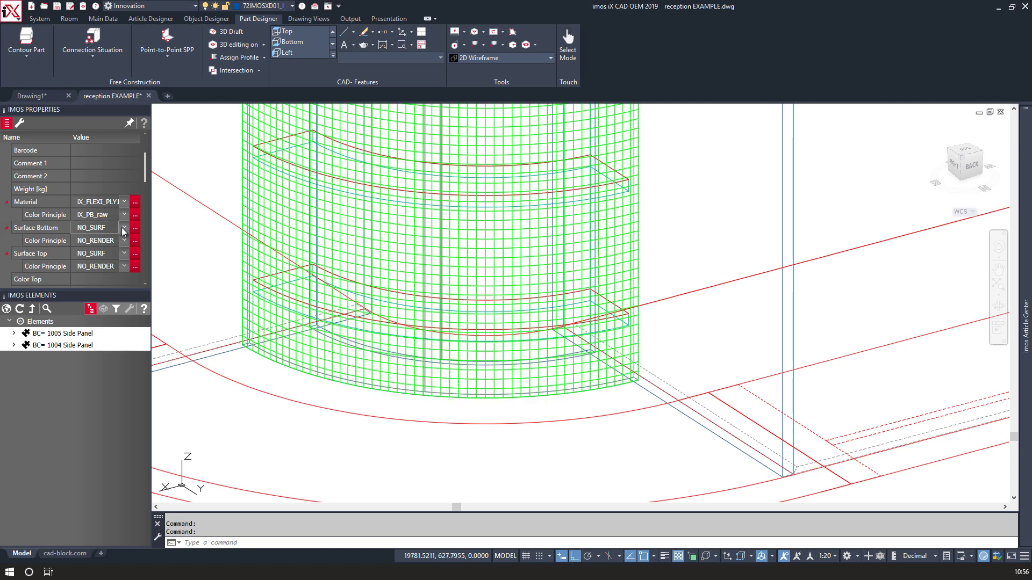
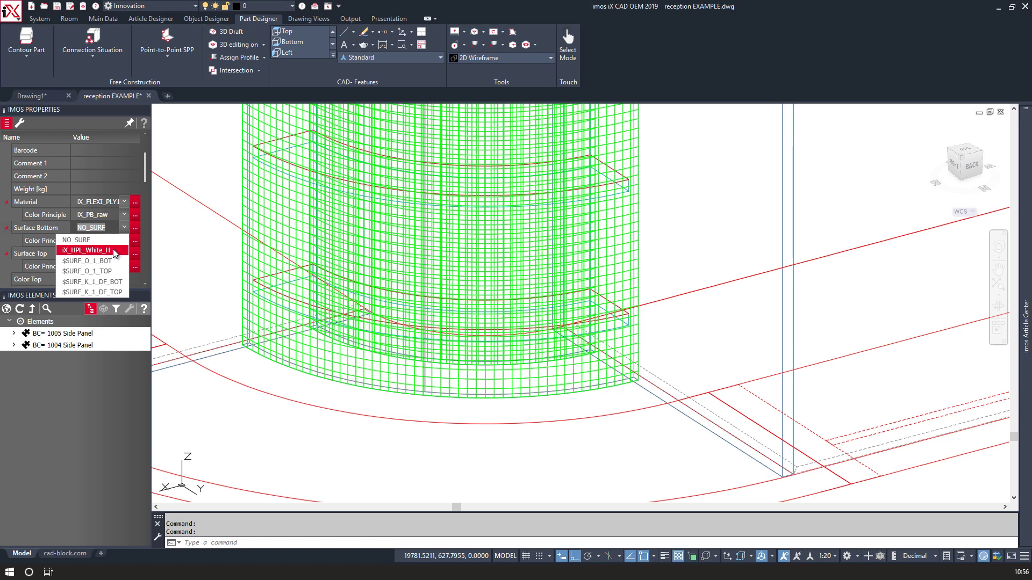
click(115, 251)
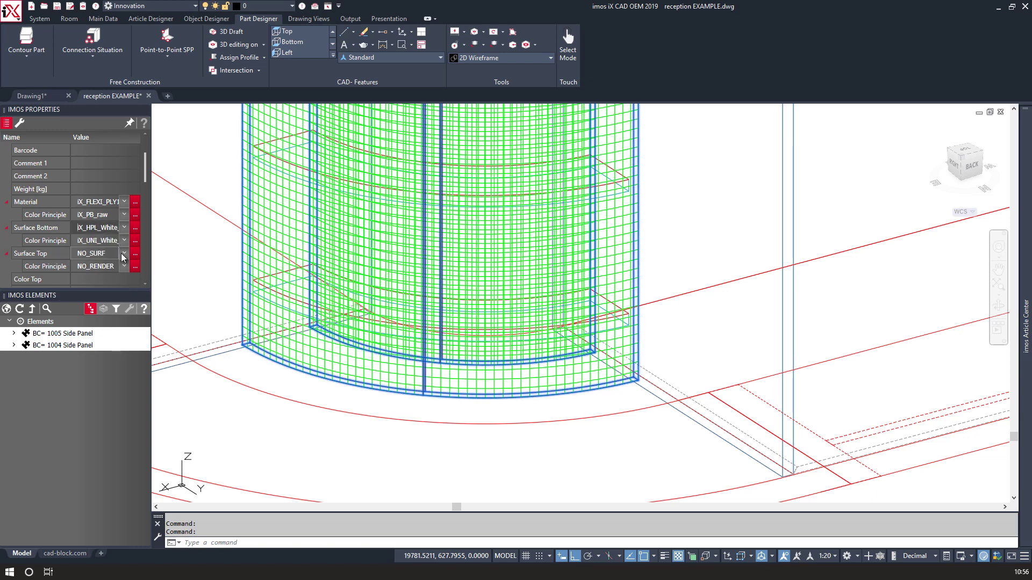
Set the top surface of both curved flexi-ply panels to iX_HPL_White_H.
click(122, 255)
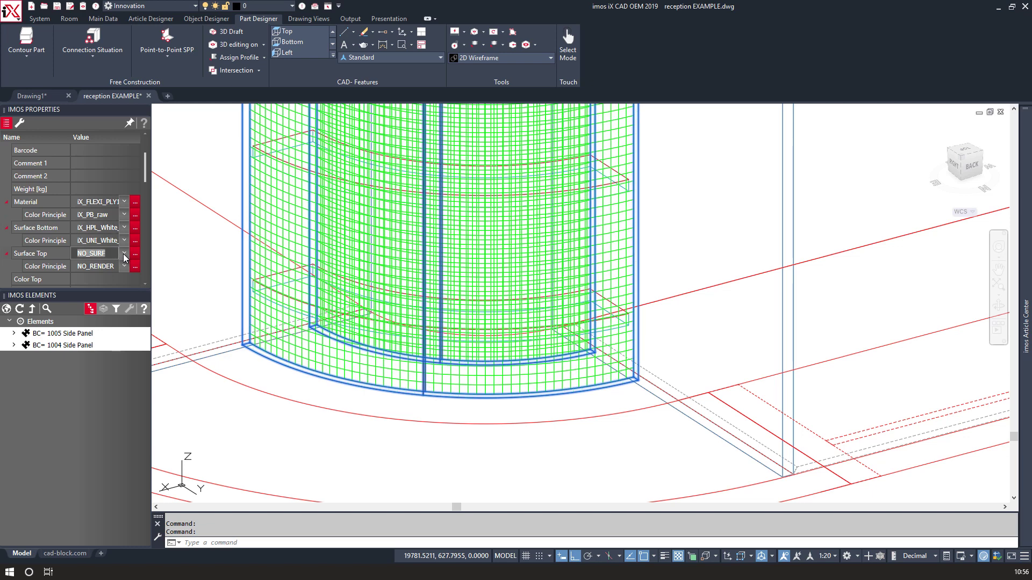
click(124, 256)
click(110, 280)
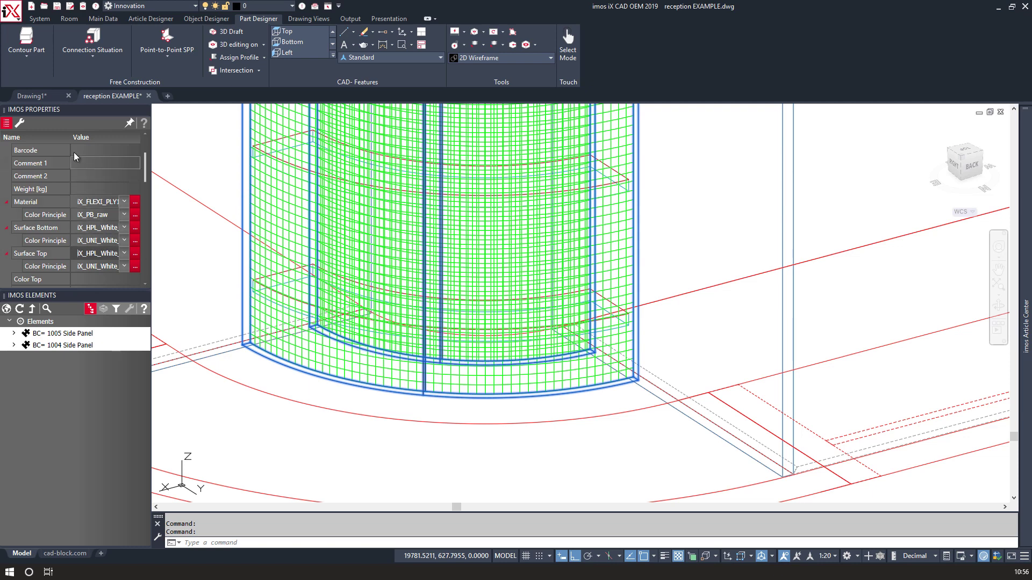
Clear the panel selection and review the curved corner section in the Realistic visual style.
click(43, 321)
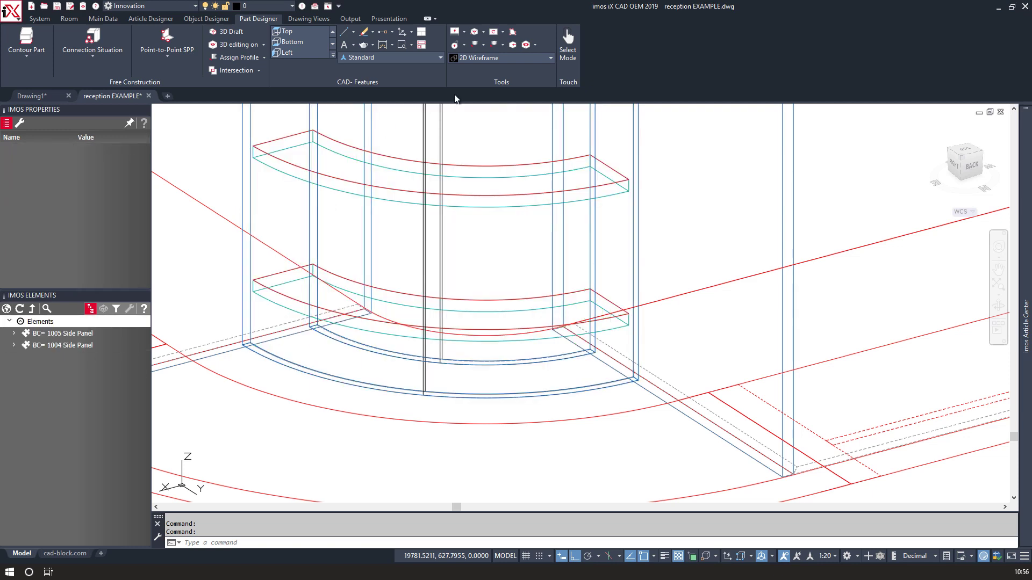
click(489, 60)
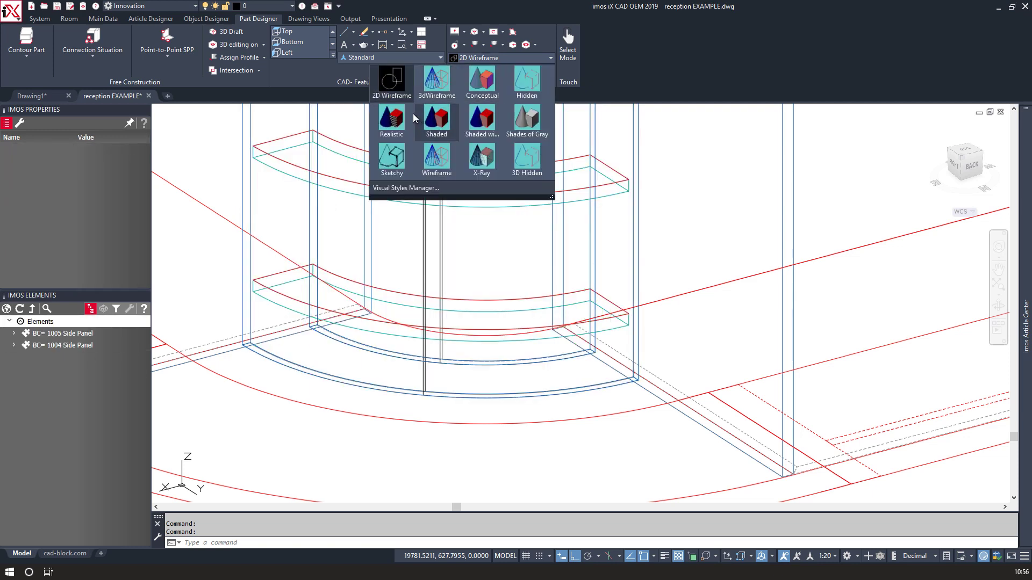
click(391, 118)
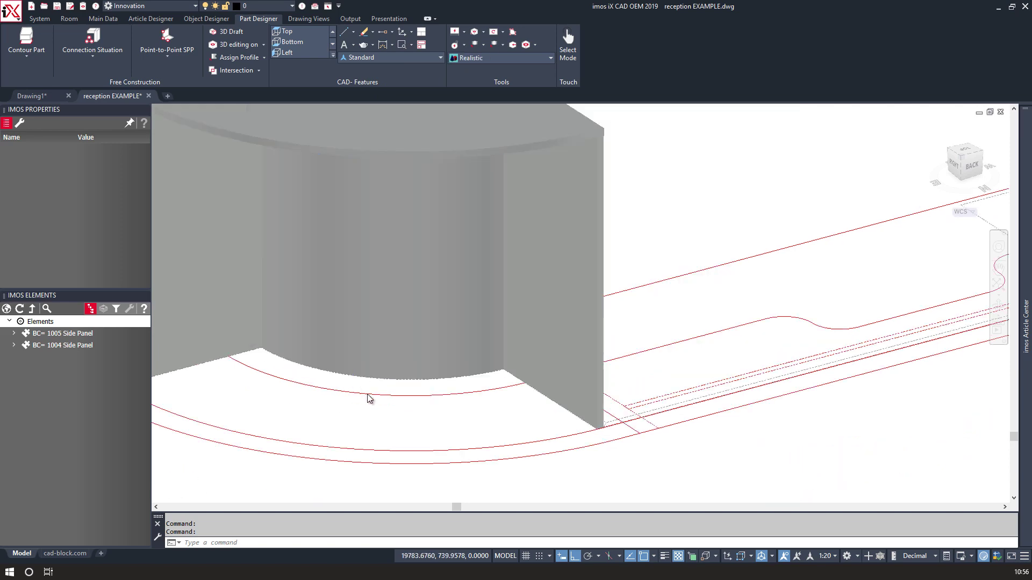
shift+middle_drag(368, 396, 399, 433)
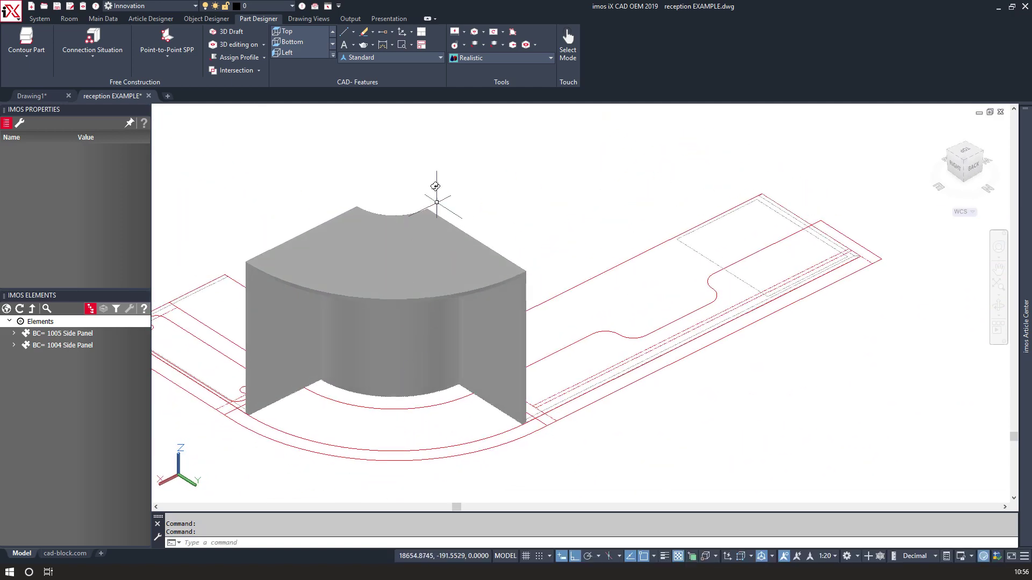
Show all hidden elements again so that the whole reception desk is displayed.
right_click(432, 173)
mouse_move(542, 325)
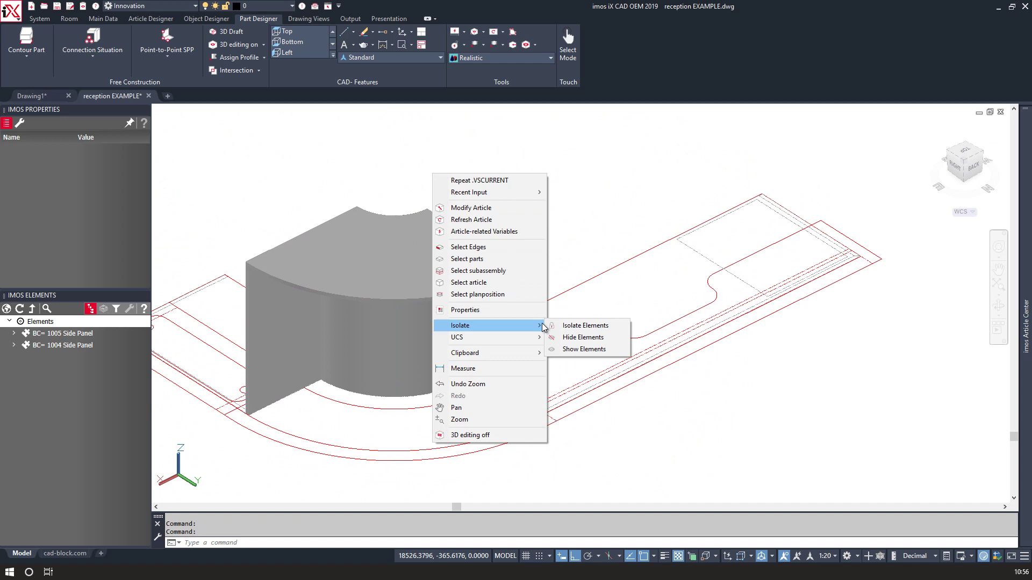
click(570, 349)
scroll(436, 472, down, 3)
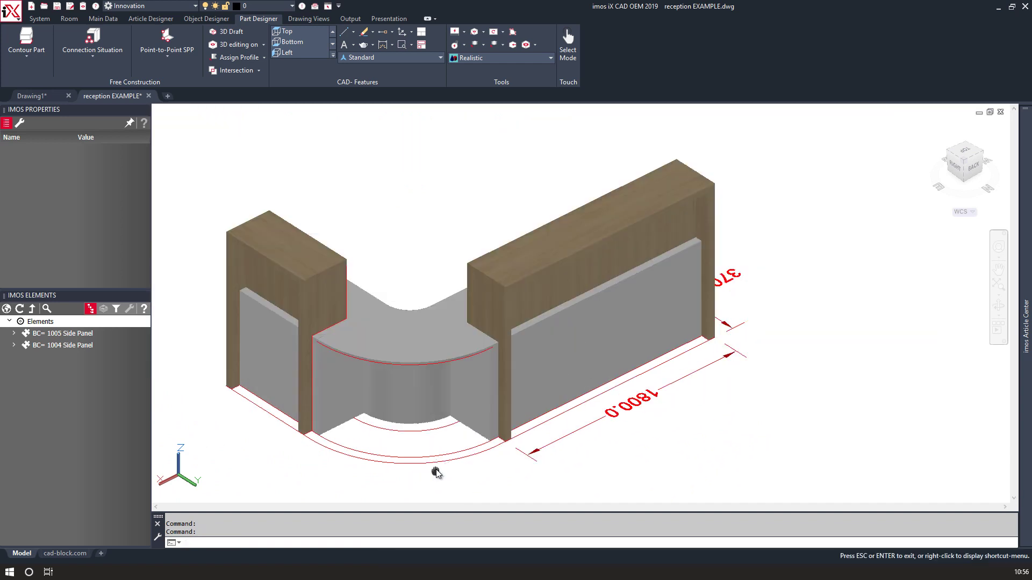
shift+middle_drag(433, 472, 483, 430)
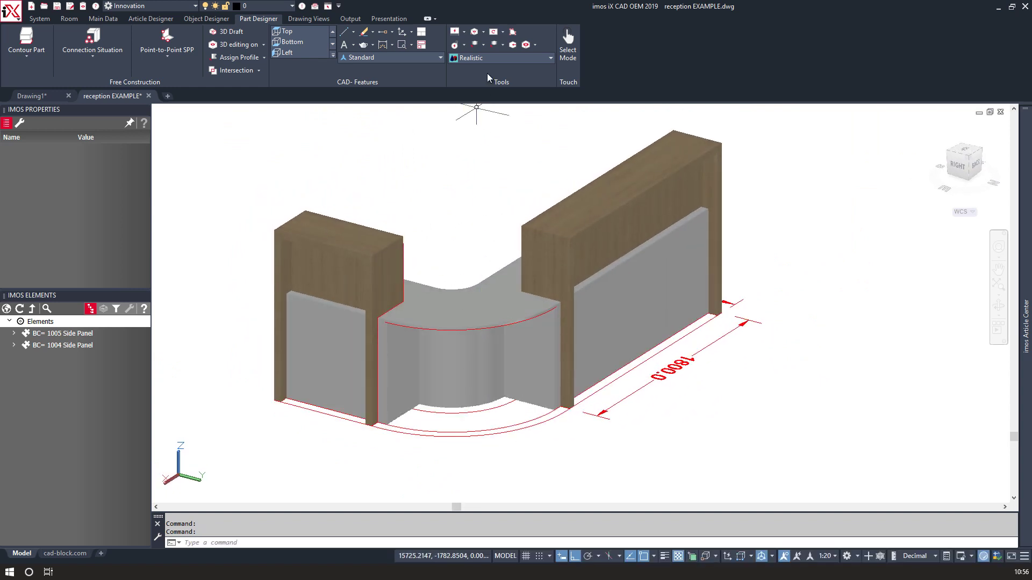
Return to 2D Wireframe and start a floor-level polyline at the shorter desk section's front post with a straight segment to the outer curve.
click(482, 57)
click(396, 155)
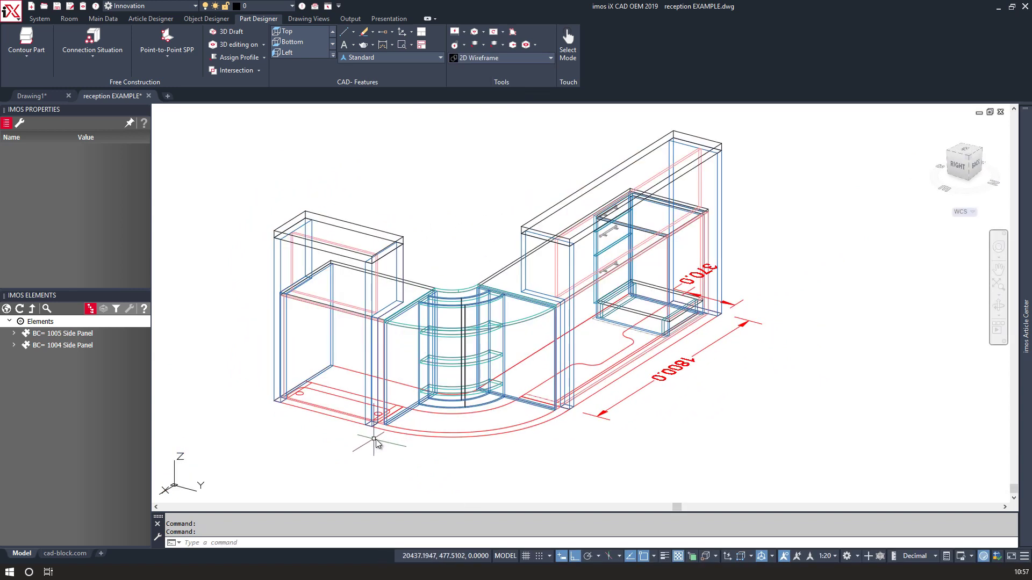
scroll(344, 410, up, 5)
key(Return)
click(324, 378)
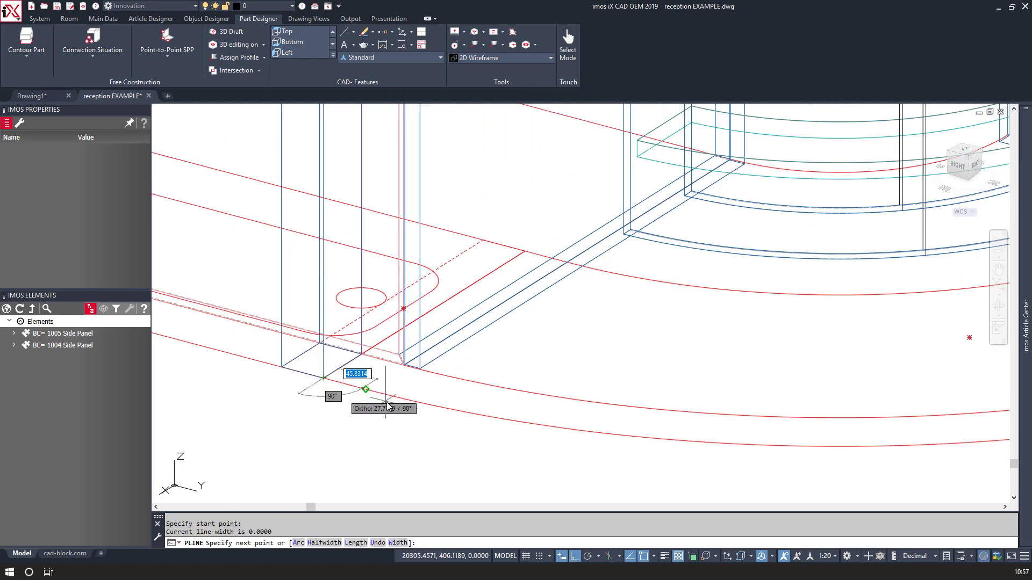
click(387, 396)
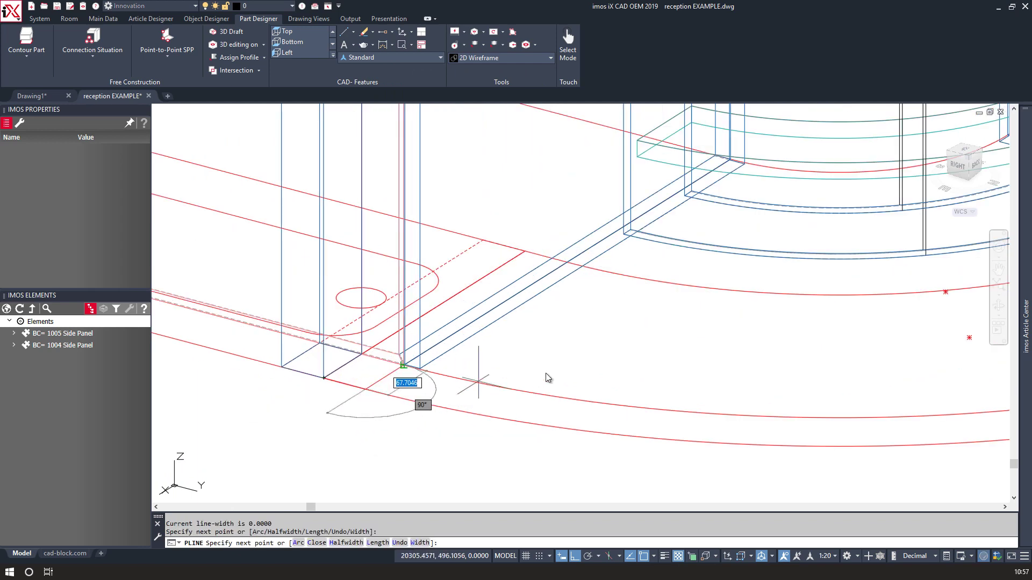
Continue the polyline with an arc following the outer floor curve to its end at the 1800 mm desk section.
scroll(546, 372, down, 3)
text(a)
key(Return)
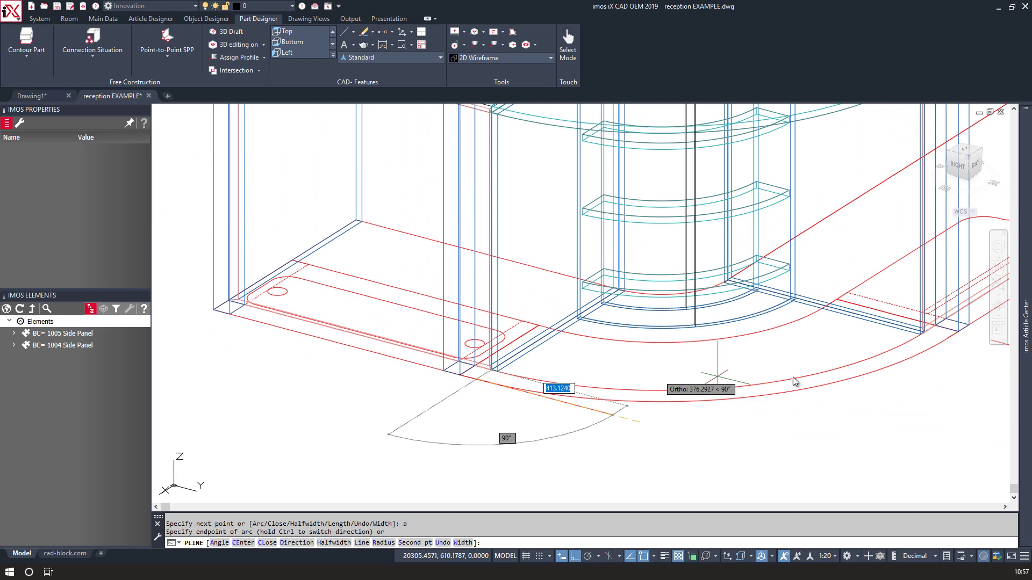
click(948, 339)
middle_drag(899, 354, 583, 399)
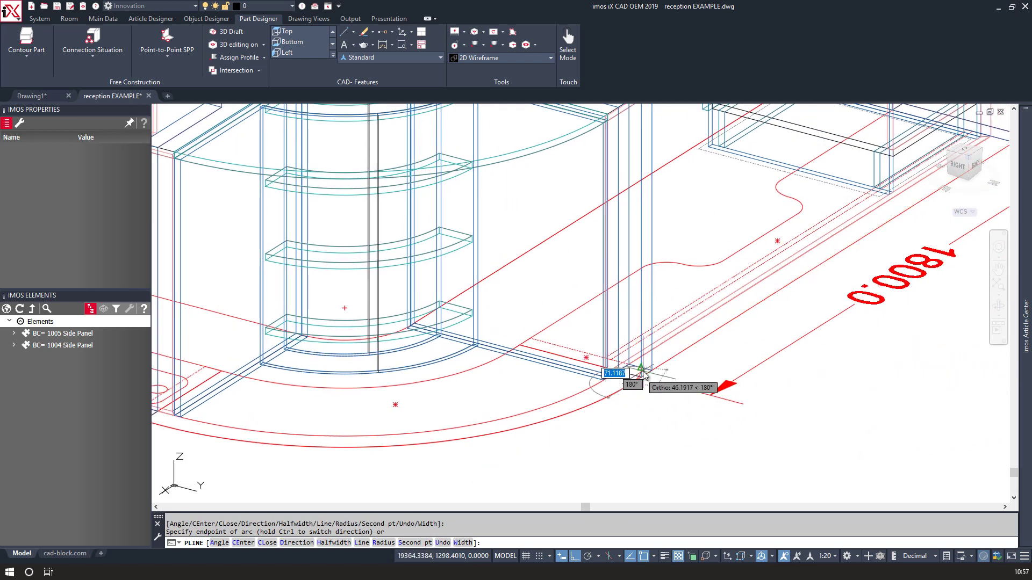
Switch the polyline back to lines and add a straight segment to the corner of the 1800 mm section's front post.
scroll(648, 368, up, 5)
text(l)
key(Return)
scroll(621, 405, down, 2)
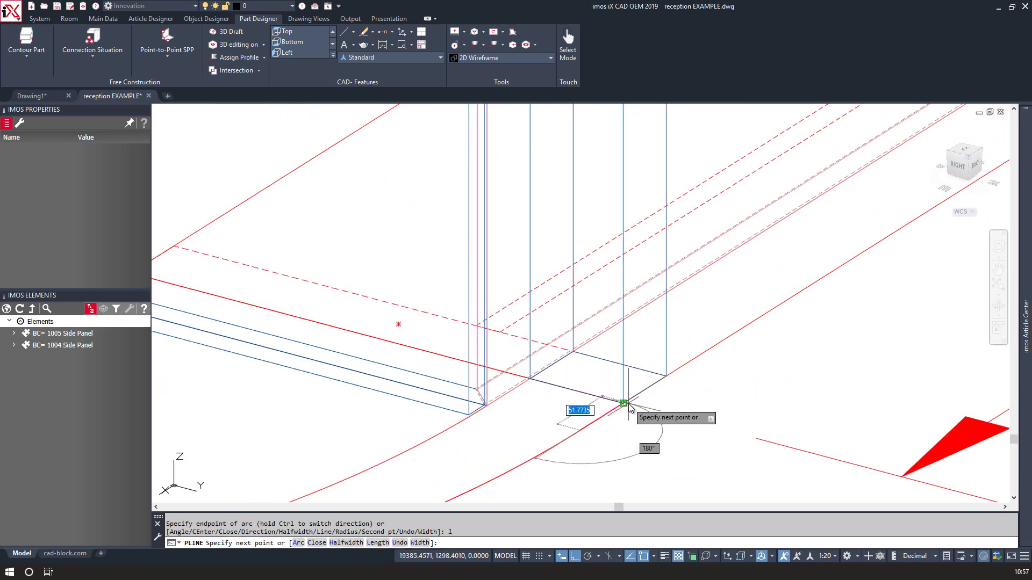
Add a 370 mm polyline segment along the end of the 1800 mm section, followed by a 50 mm segment towards the inner curve.
scroll(541, 415, down, 2)
scroll(471, 400, down, 3)
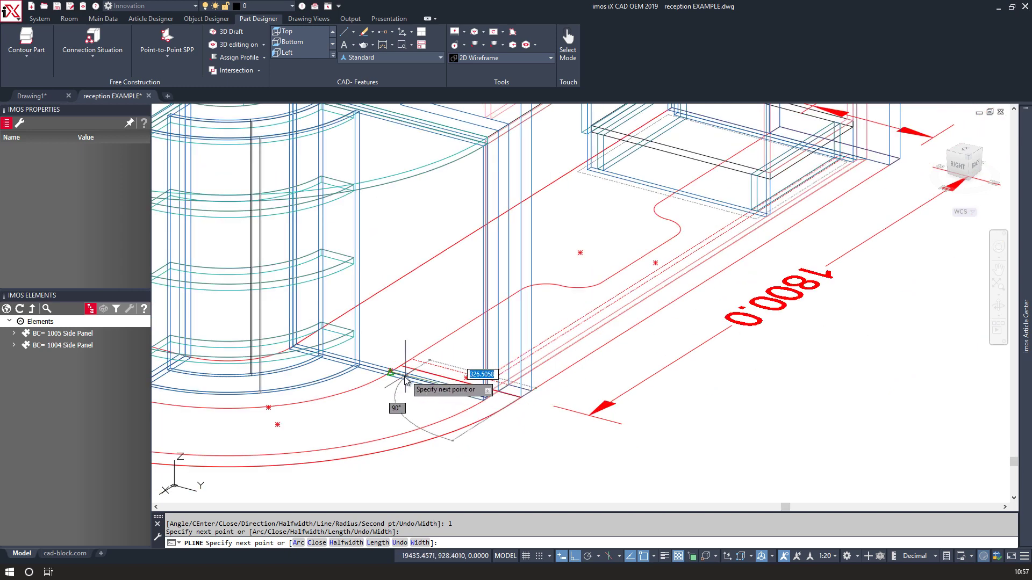
scroll(416, 384, up, 5)
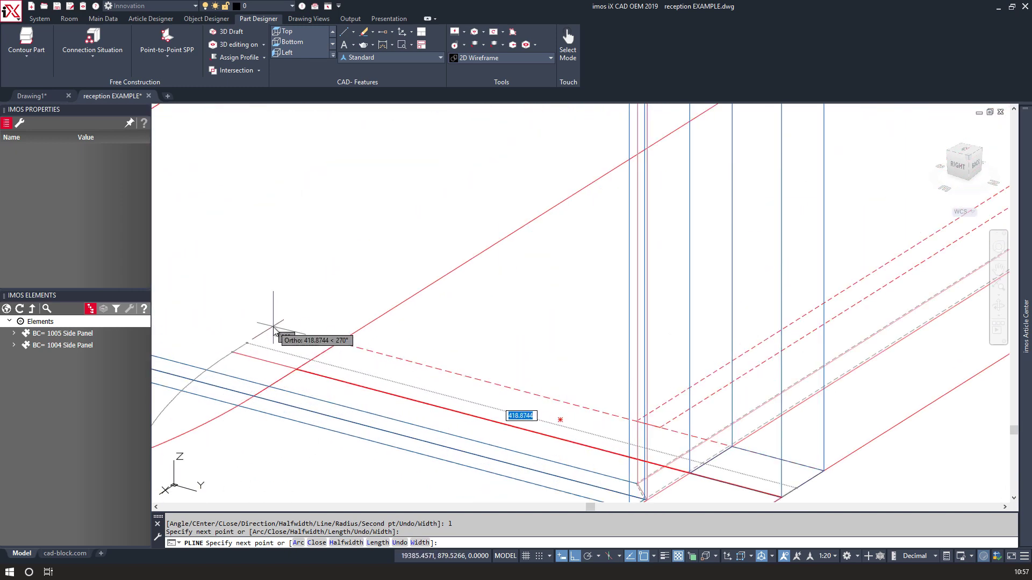
text(3)
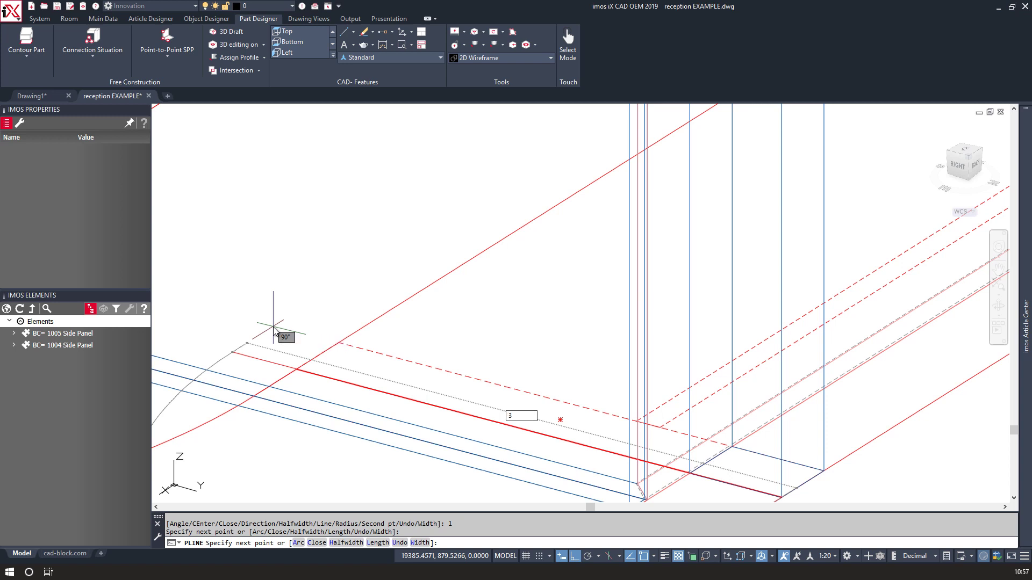
text(70)
key(Return)
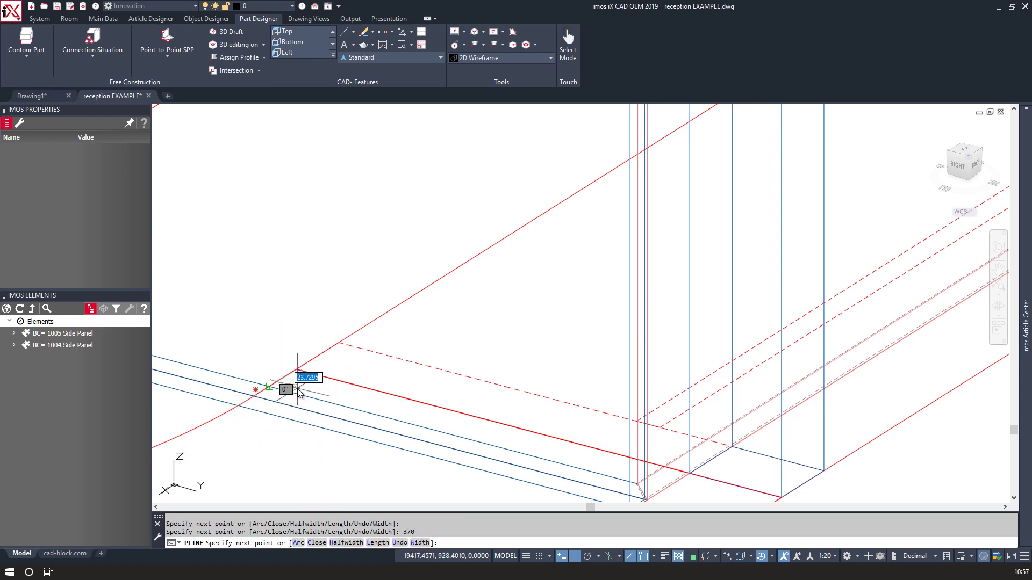
scroll(270, 424, down, 2)
middle_drag(272, 429, 413, 331)
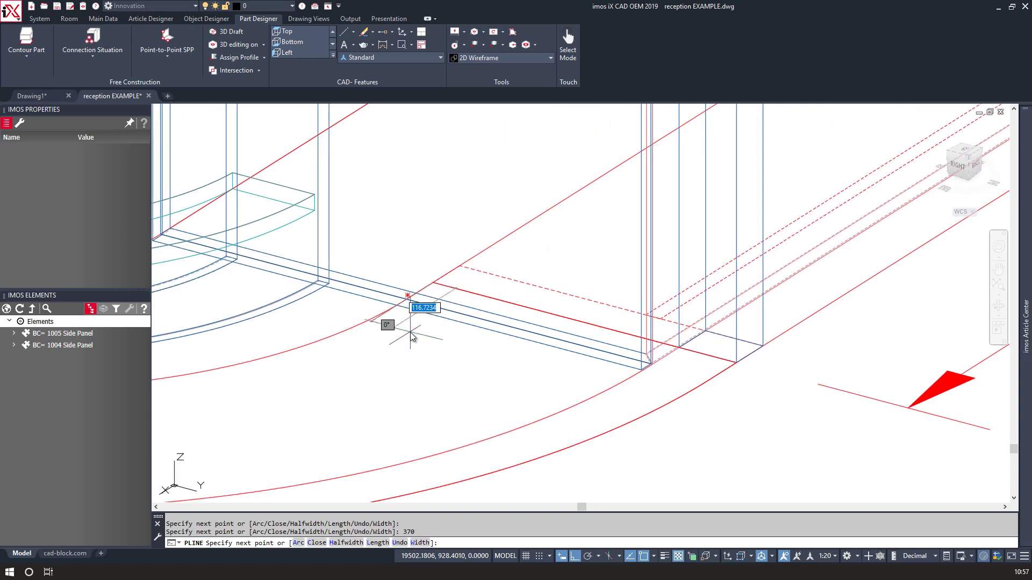
text(50)
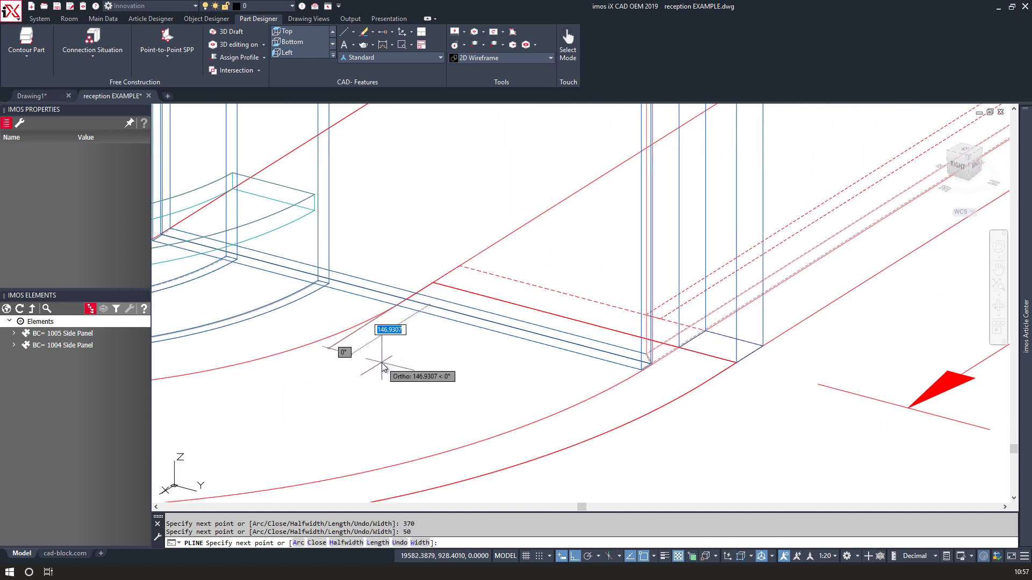
key(Return)
Add a polyline arc following the inner floor curve to its other end near the shorter desk section.
mouse_move(323, 276)
middle_down()
mouse_move(578, 297)
mouse_move(639, 325)
middle_up()
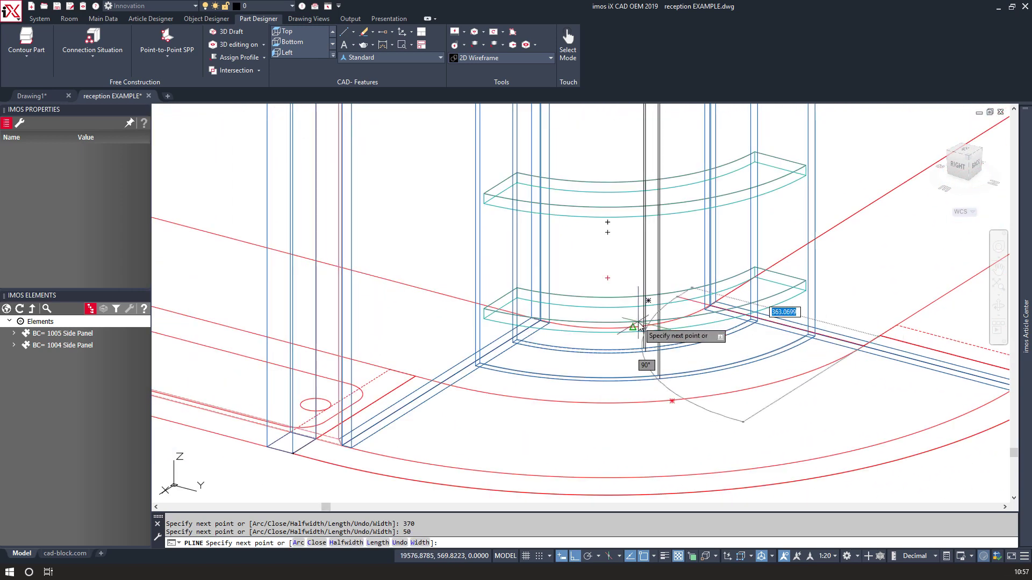
text(a)
key(Return)
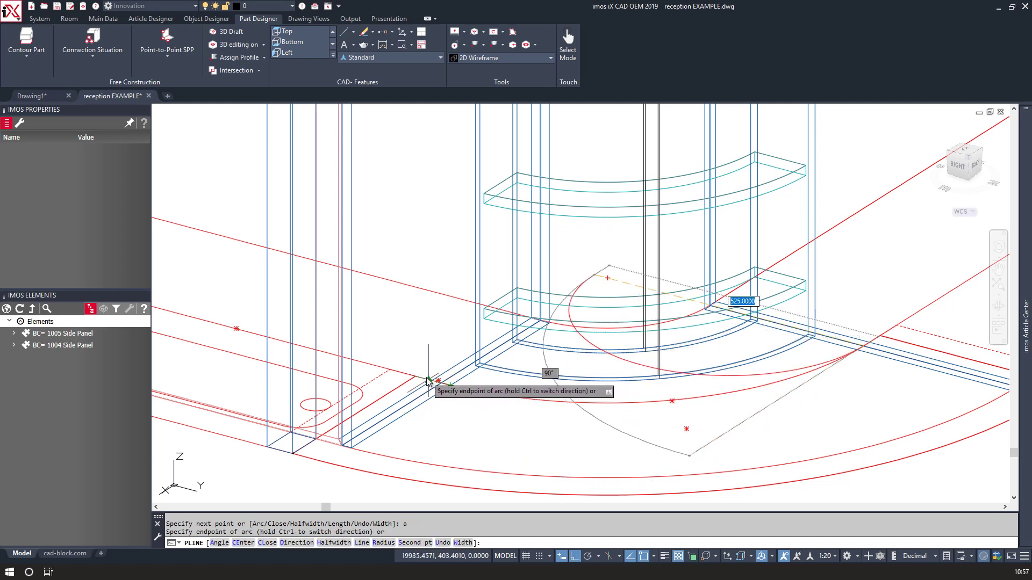
scroll(430, 382, up, 4)
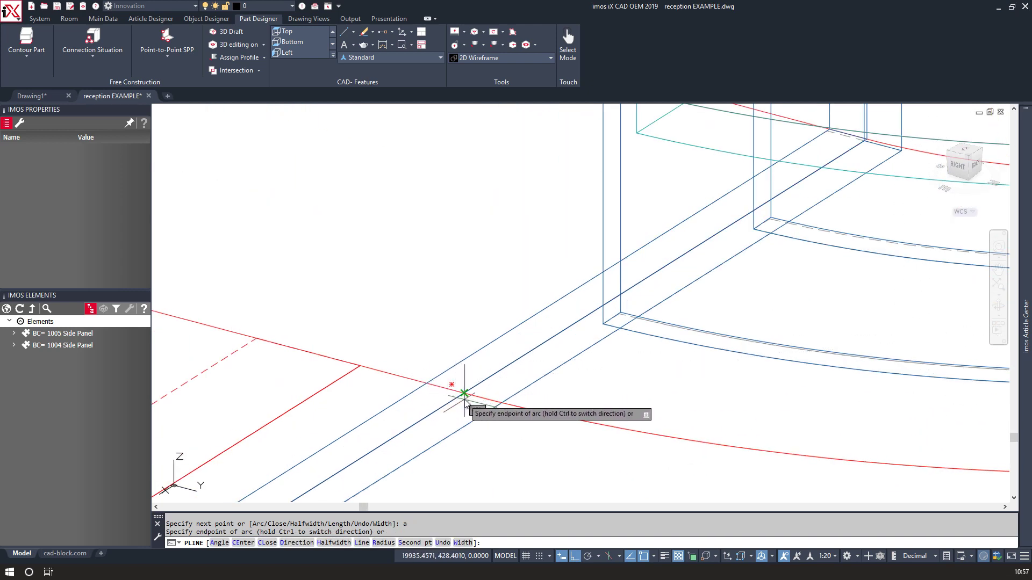
scroll(462, 387, down, 3)
Add a straight segment to the inner corner at the shorter desk section and close the polyline.
text(l)
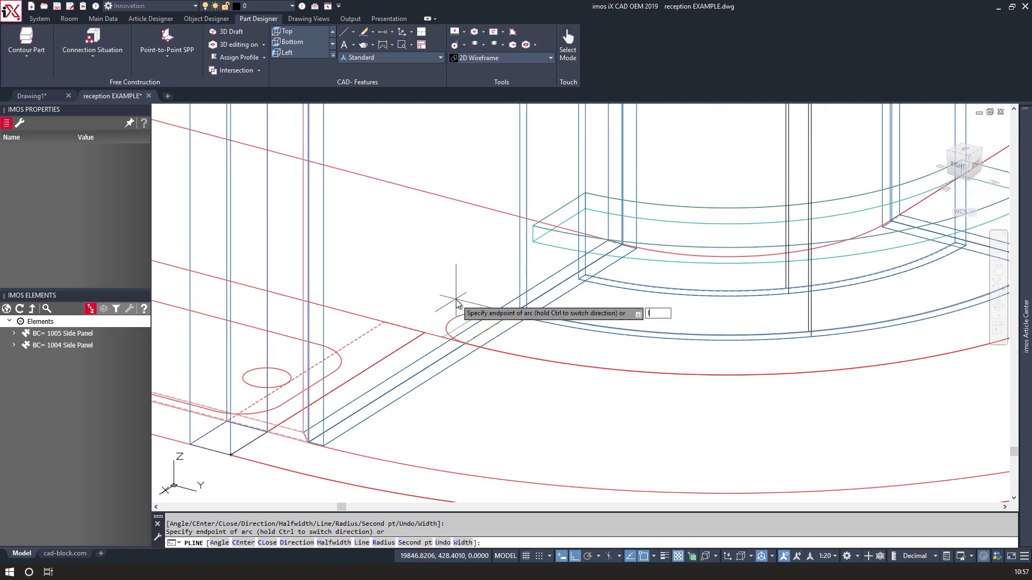
key(Return)
click(425, 334)
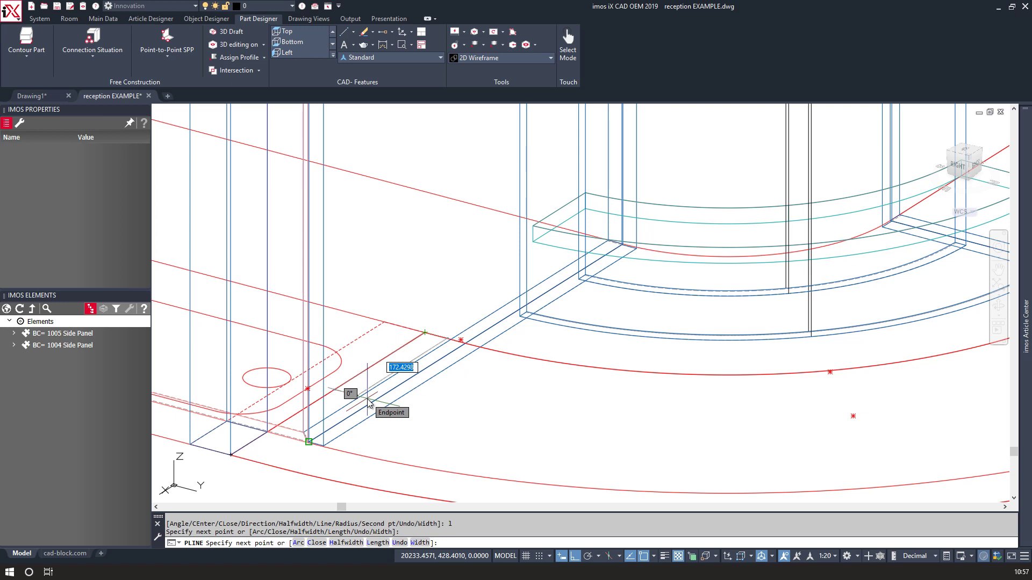
text(c)
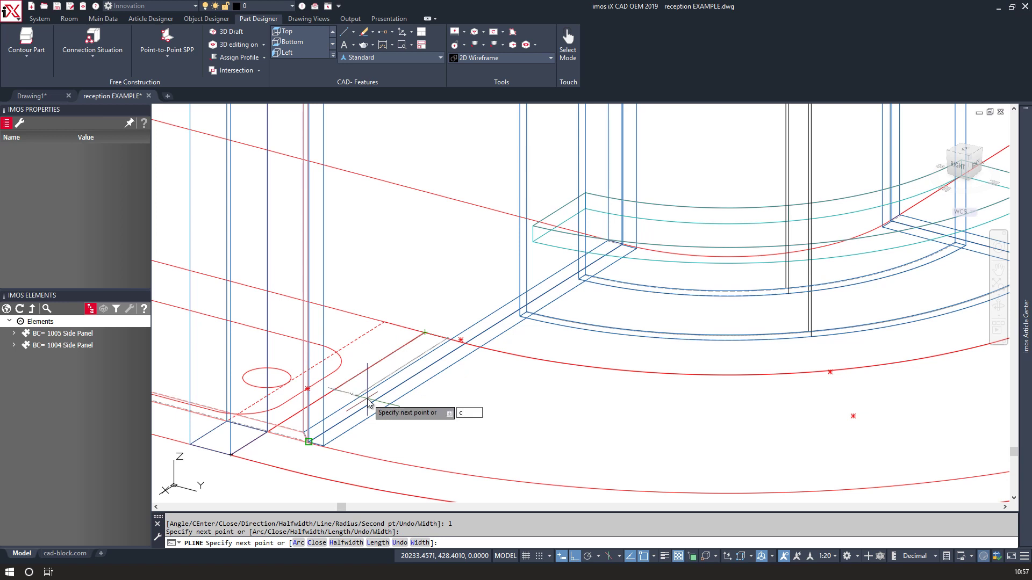
key(Return)
Move the closed curved outline 720 mm straight up from the floor.
scroll(366, 399, down, 2)
click(526, 385)
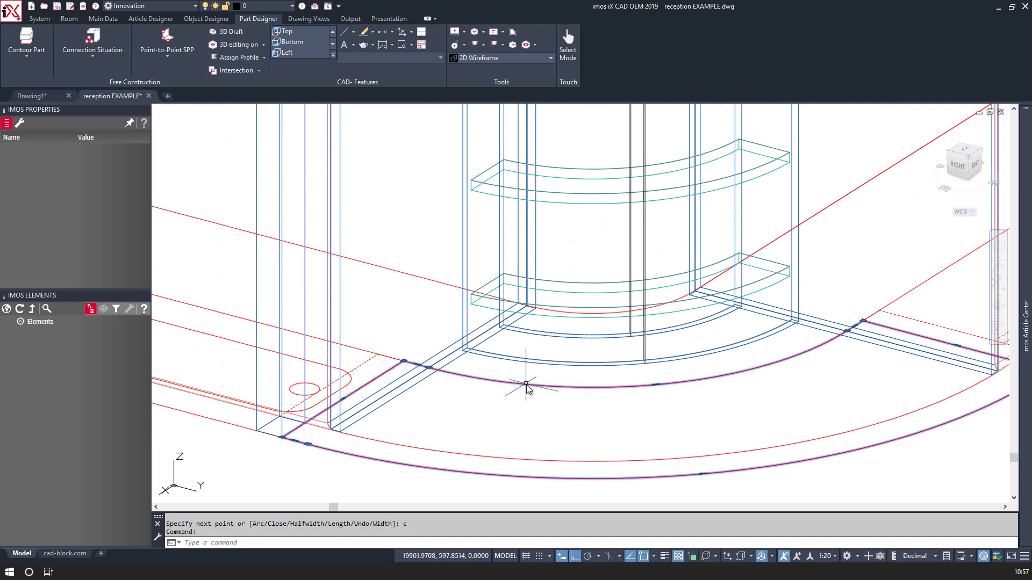
scroll(527, 384, down, 3)
text(m)
key(Return)
click(218, 399)
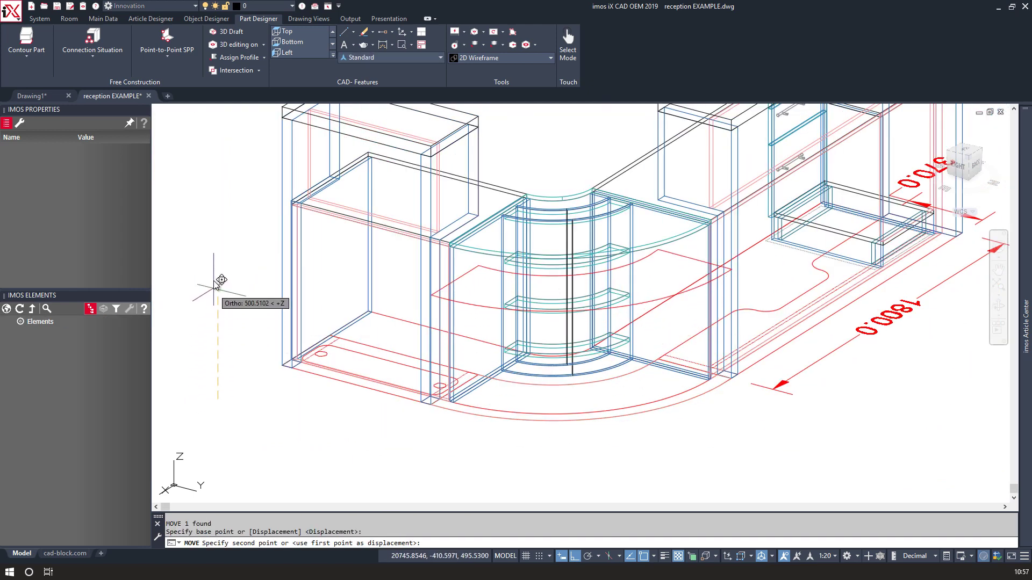
text(720)
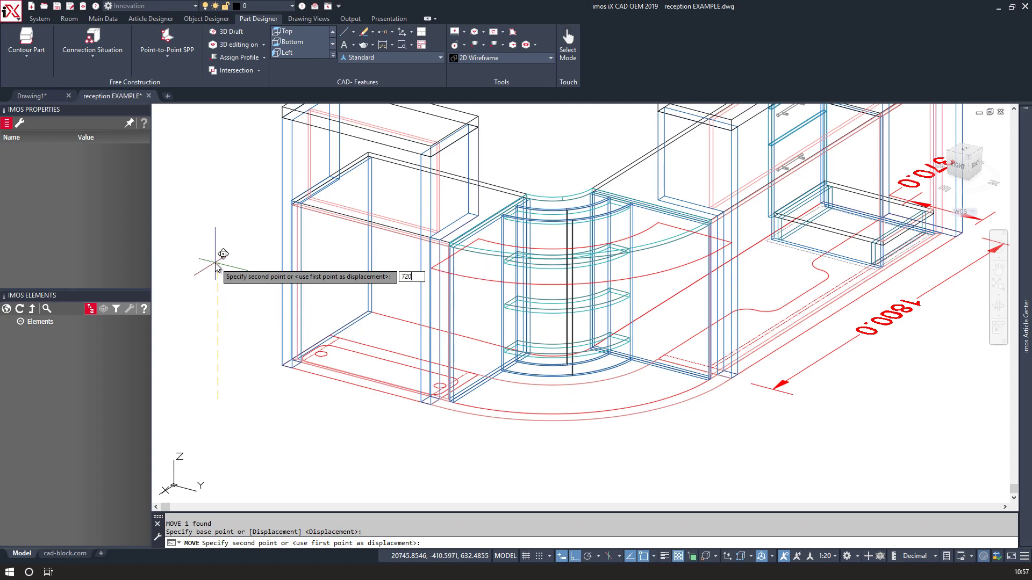
key(Return)
Move the raised outline from its inner corner to the lower inner corner of the shorter section's raised counter end.
scroll(433, 263, up, 5)
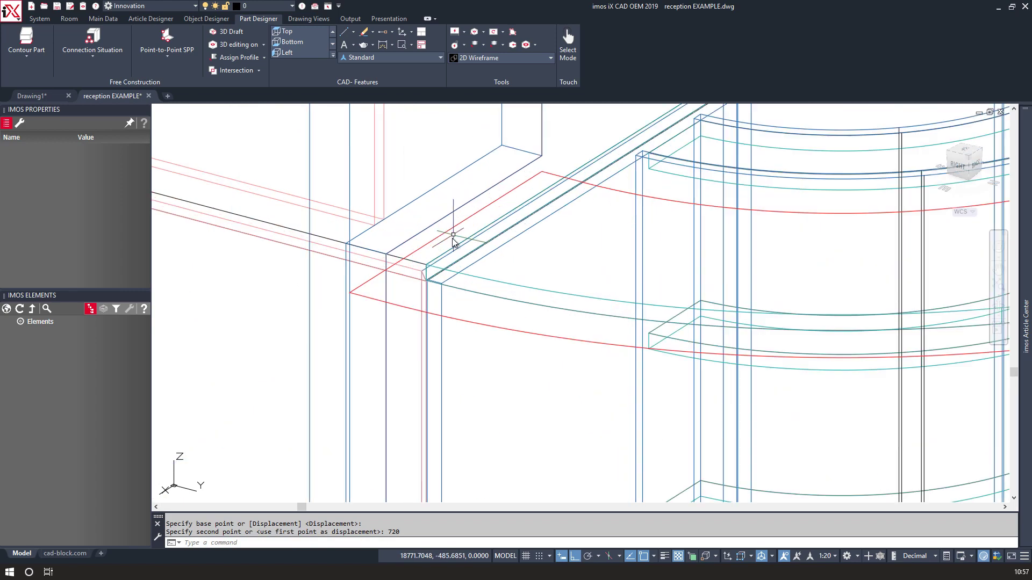
shift+middle_drag(432, 262, 407, 262)
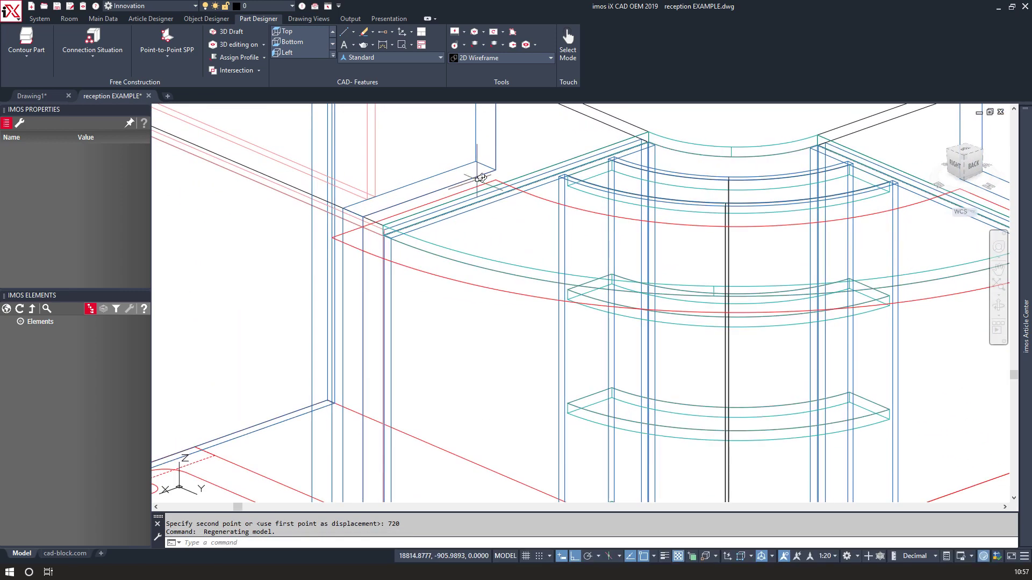
click(496, 179)
text(m)
key(Return)
click(496, 180)
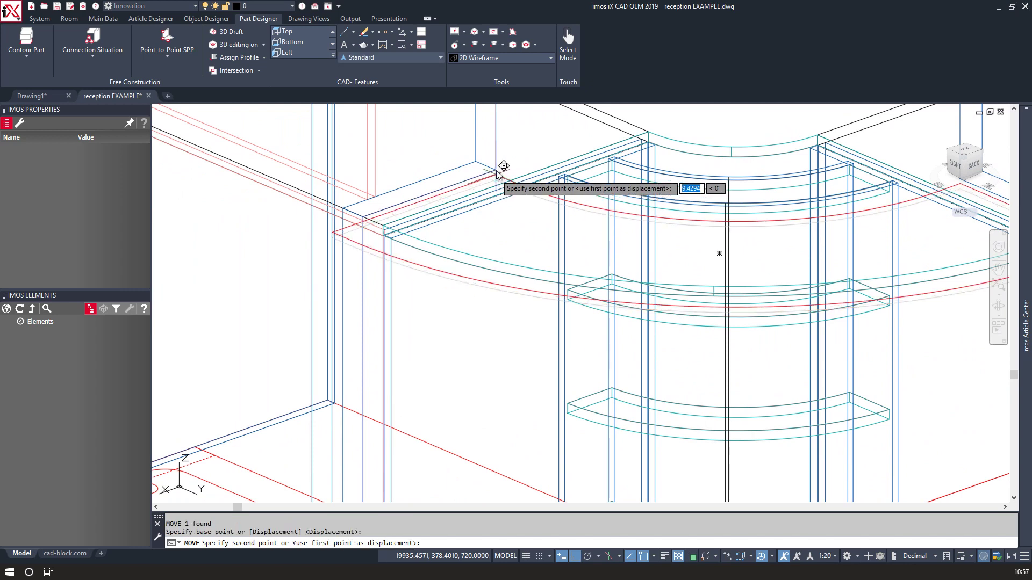
click(496, 170)
Display the desk model in the Realistic visual style with the curved corner in view.
middle_drag(496, 158, 415, 221)
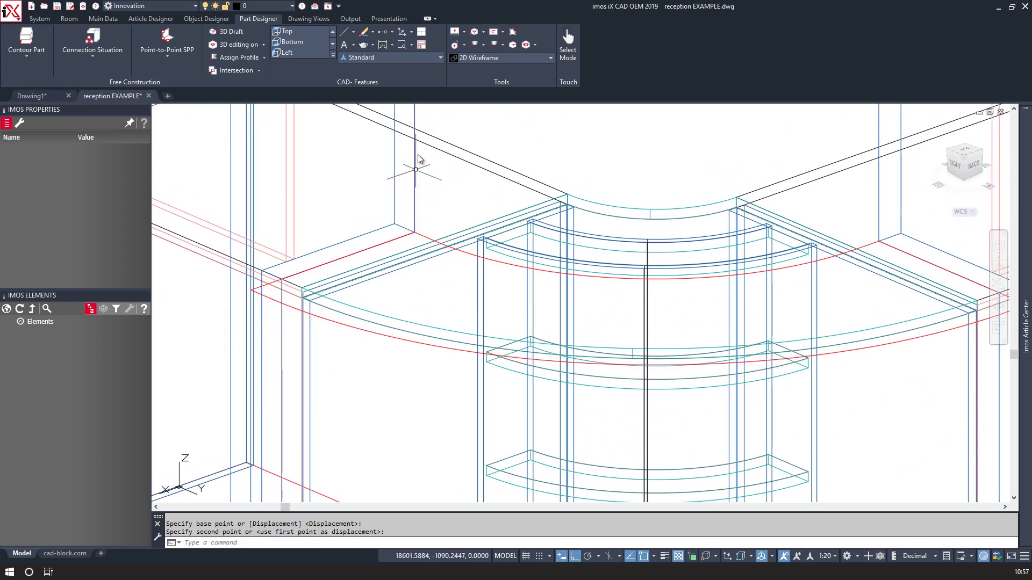
click(470, 59)
click(391, 118)
scroll(475, 205, up, 5)
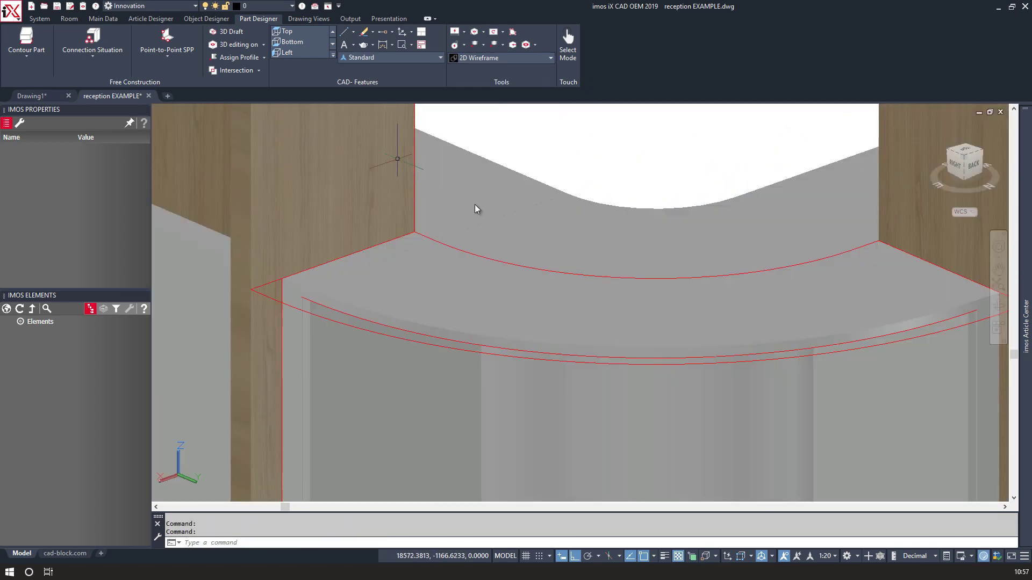
middle_drag(563, 172, 550, 214)
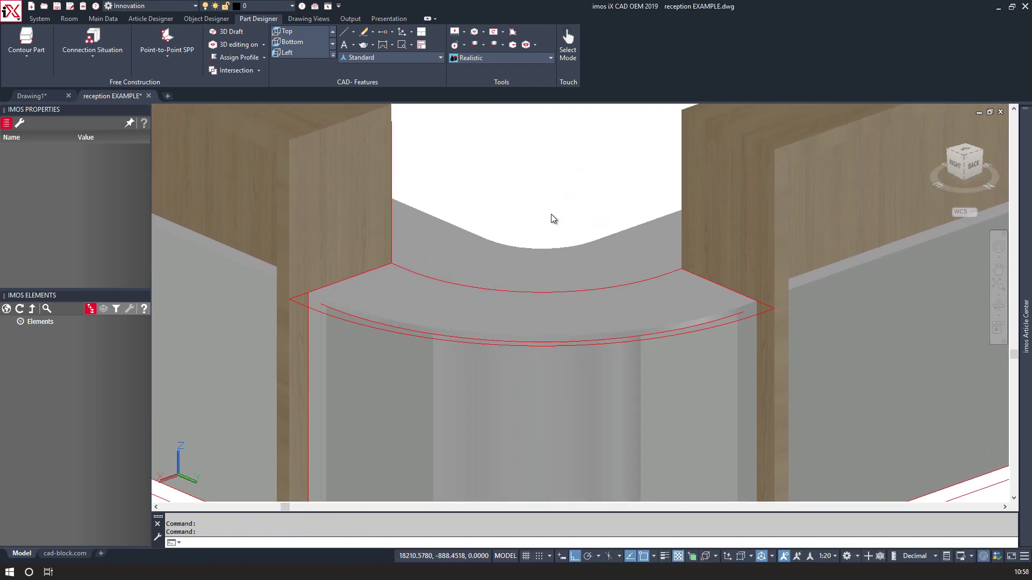
Create a Work Surface contour part from the raised curved outline with an offset of 0.
click(18, 40)
click(298, 304)
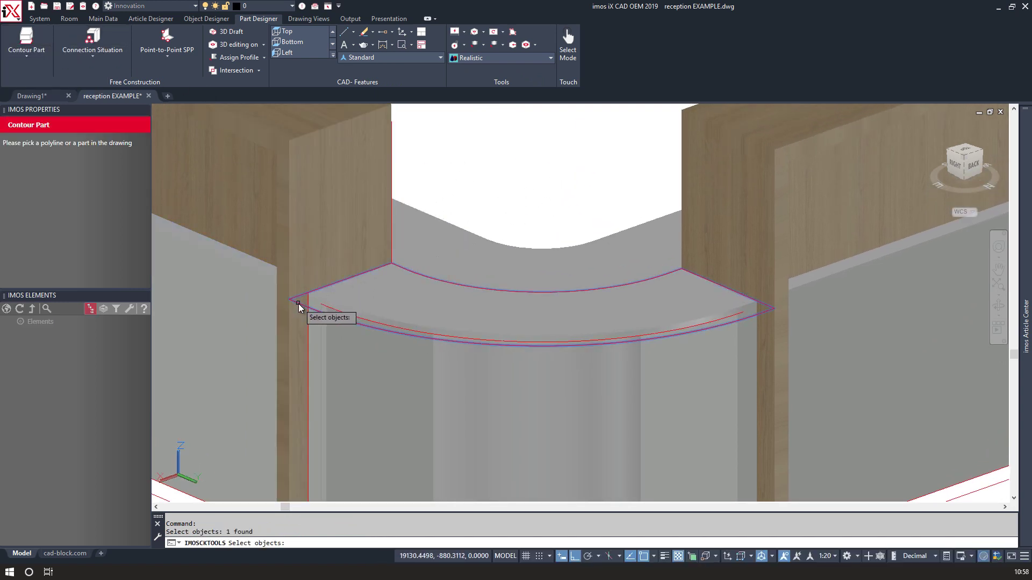
key(Return)
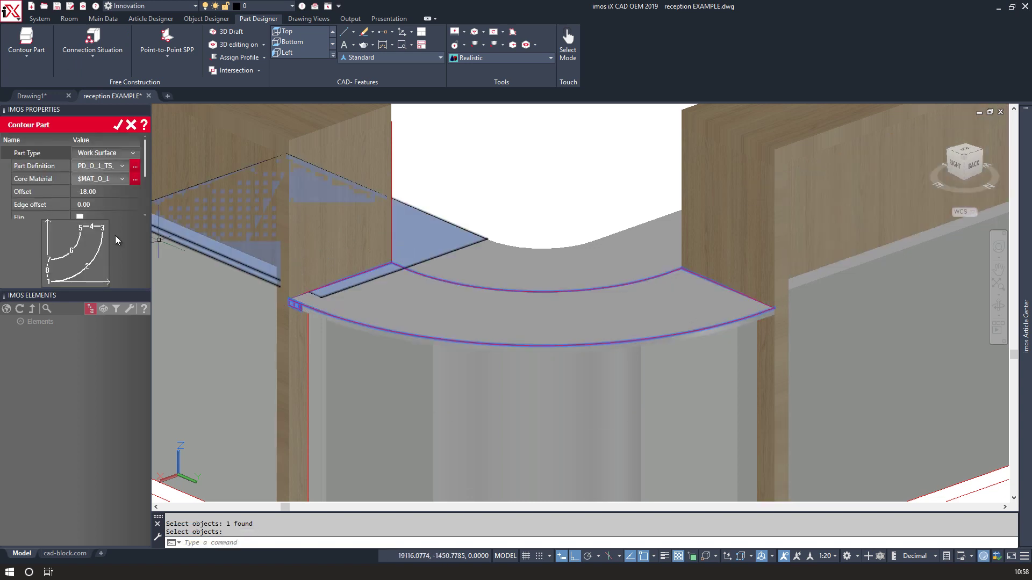
drag(98, 194, 80, 195)
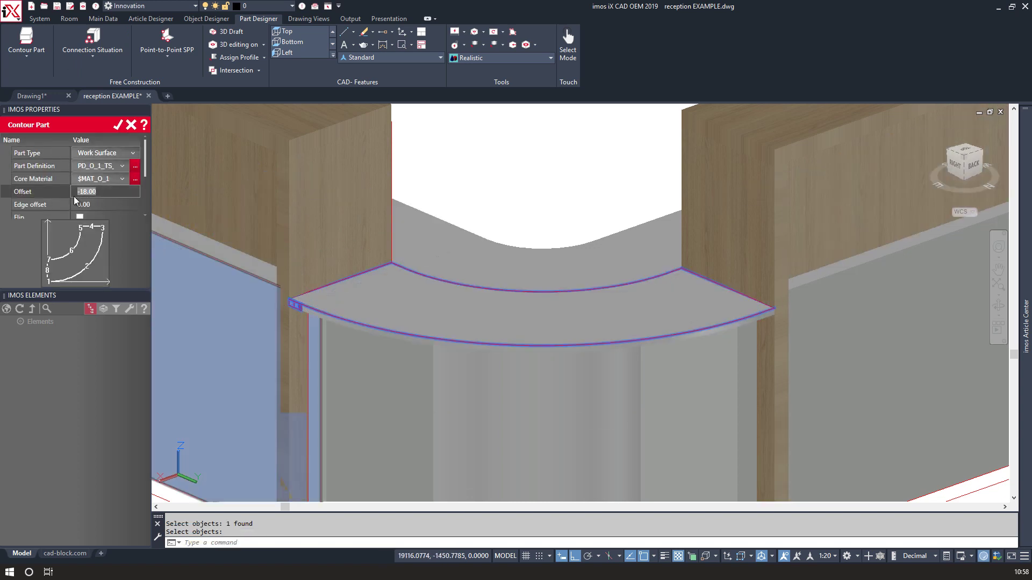
text(0)
key(Return)
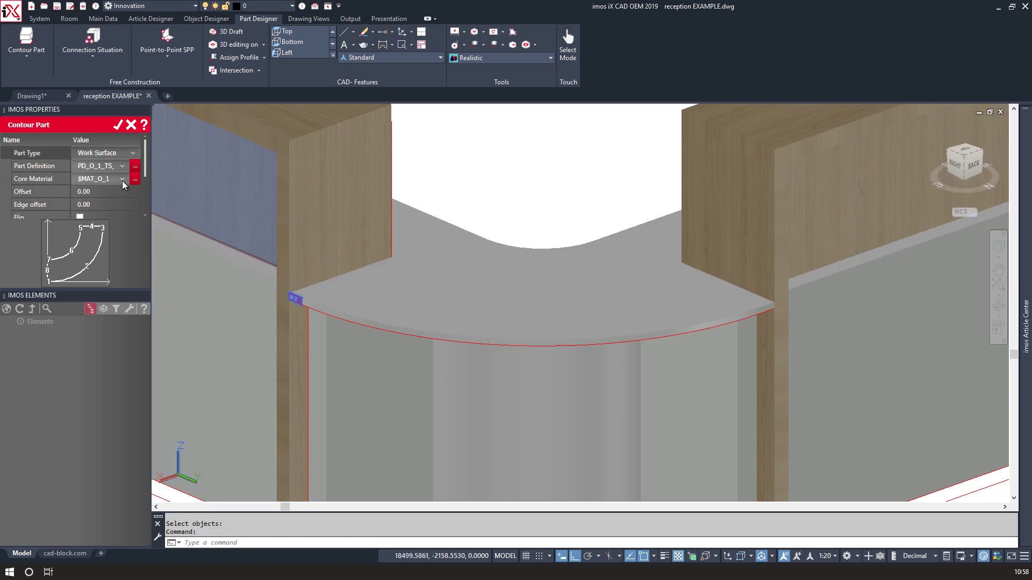
Set the curved part's core material to iX_PB50_MEL_Oak_M.
click(122, 180)
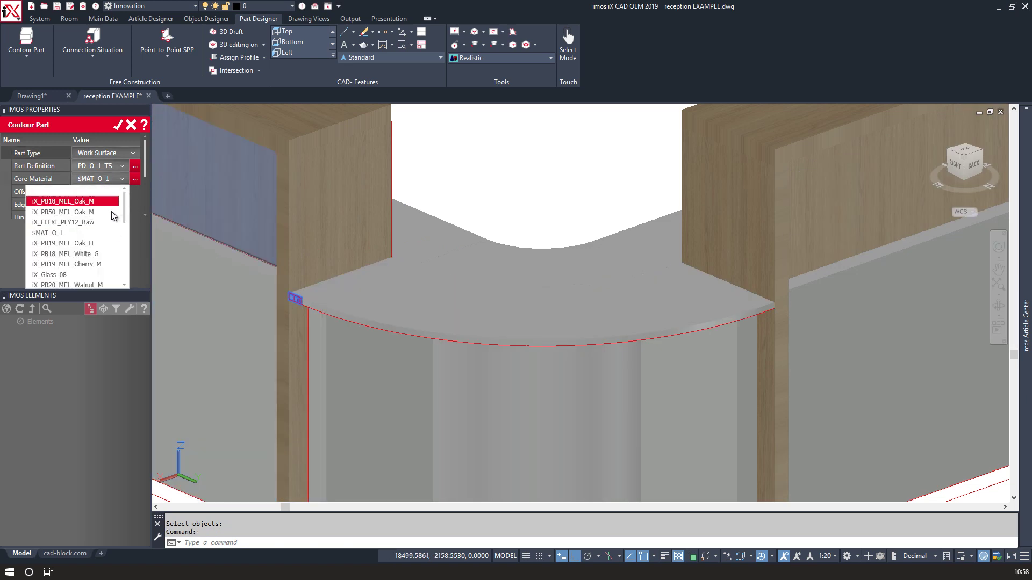
scroll(105, 226, down, 5)
scroll(103, 235, down, 2)
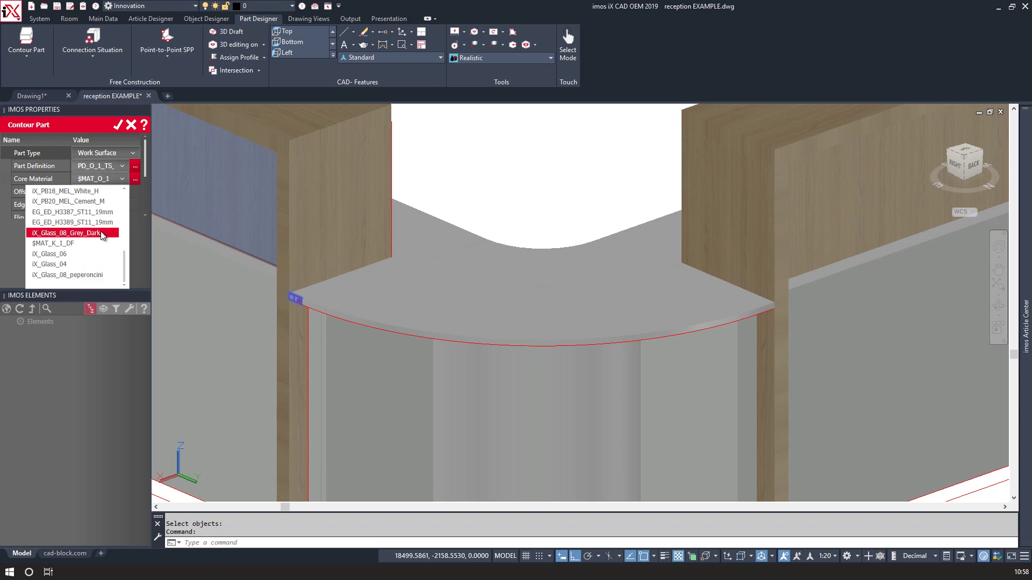
scroll(102, 231, up, 8)
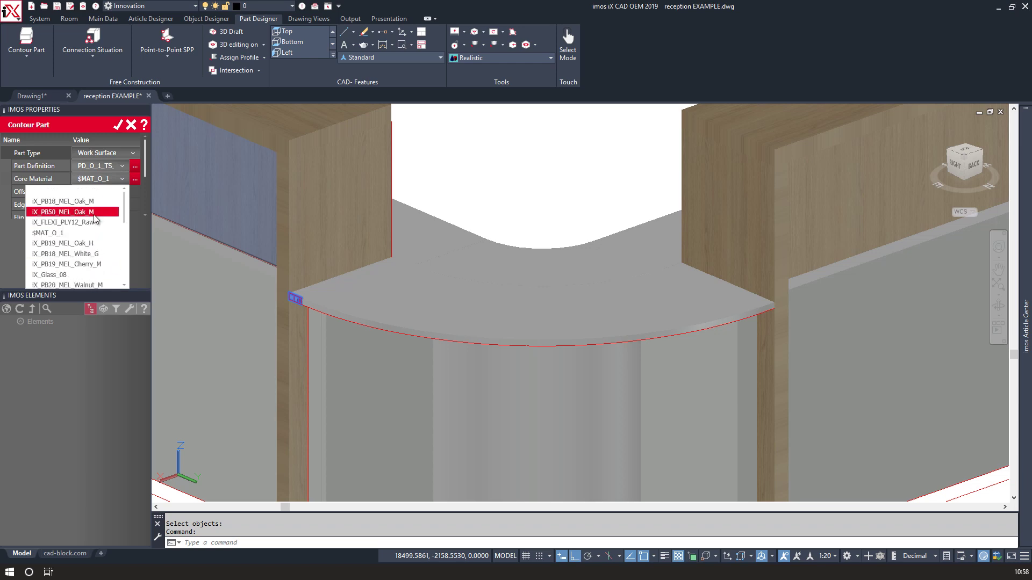
click(70, 212)
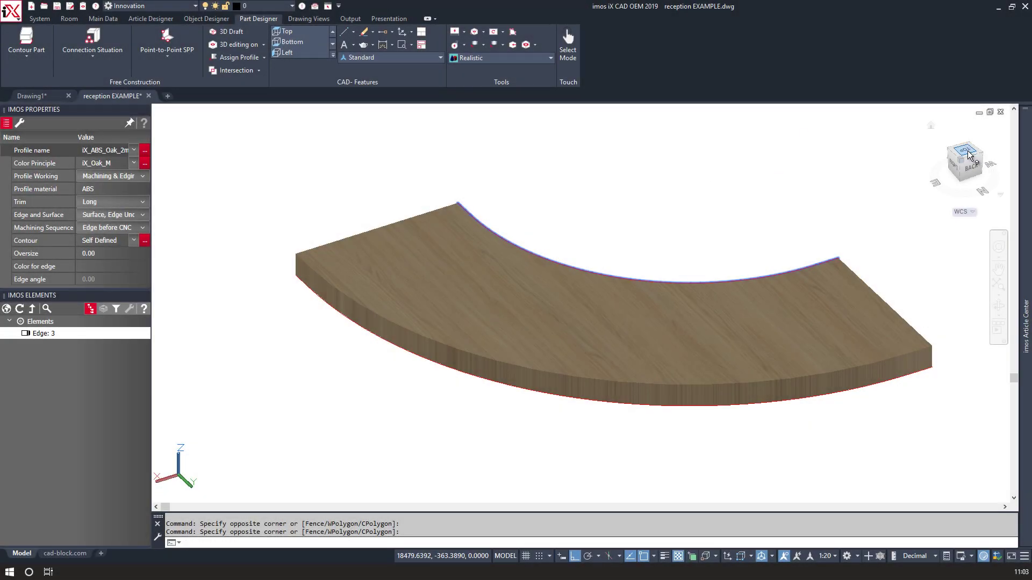
Start Align Part in 3D for the curved top and draw a diagonal reference line through both ends of its inner arc.
click(968, 154)
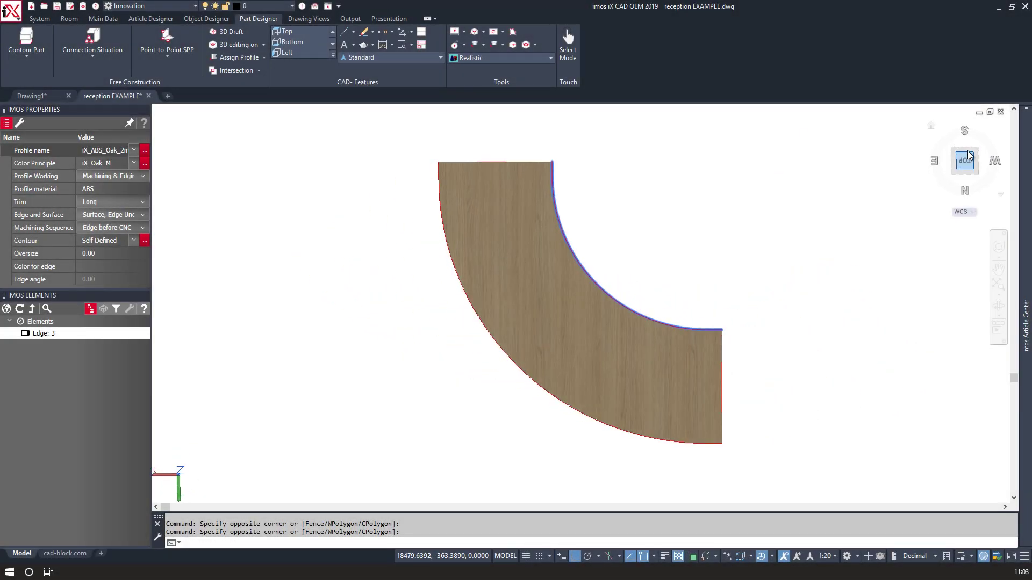
click(1002, 137)
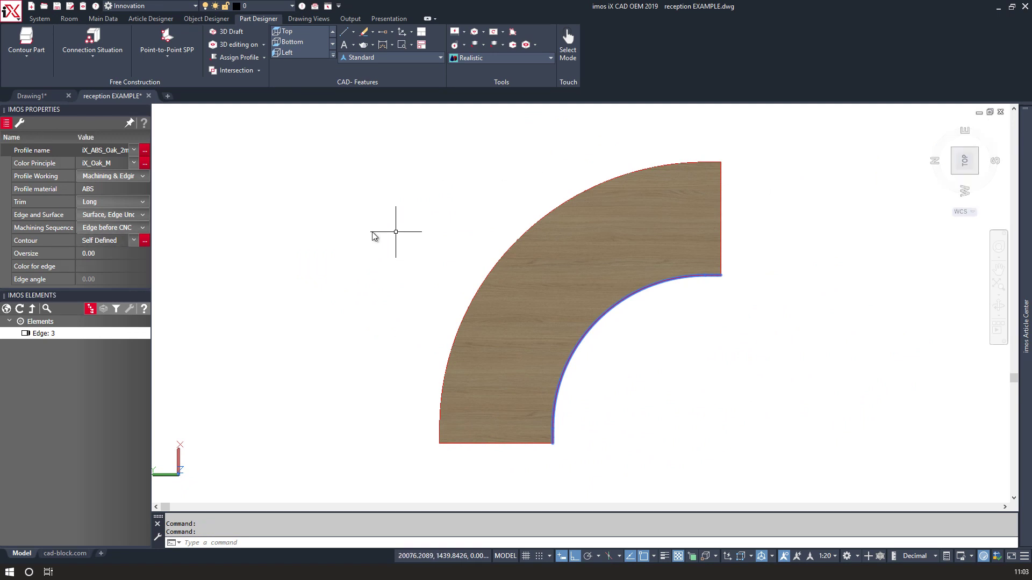
click(32, 309)
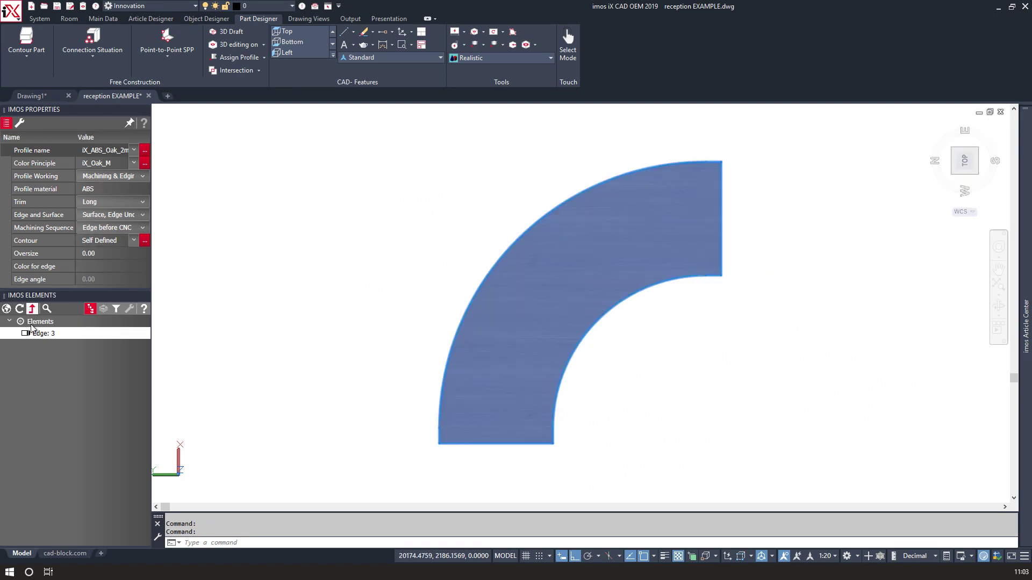
click(21, 124)
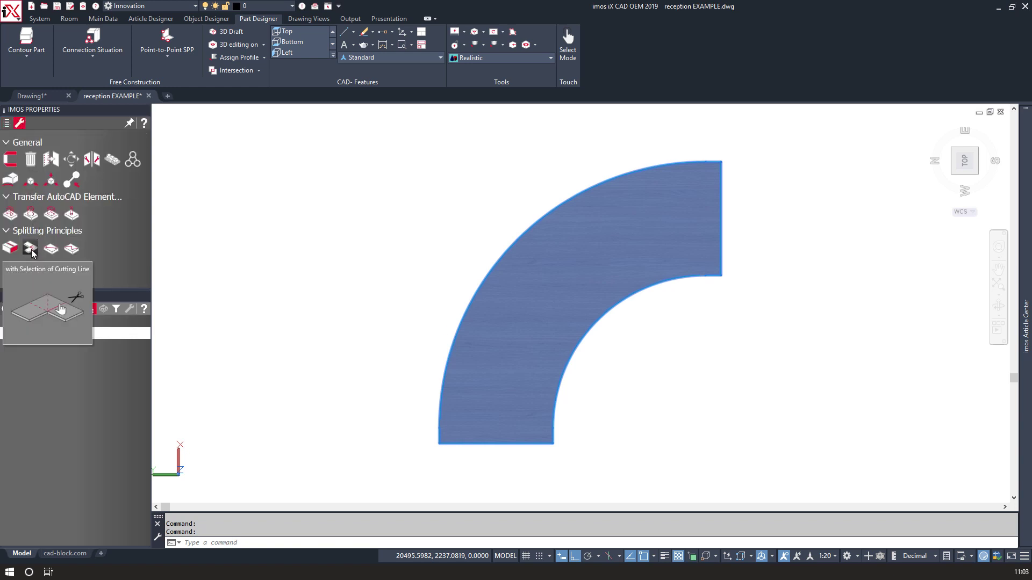
click(52, 182)
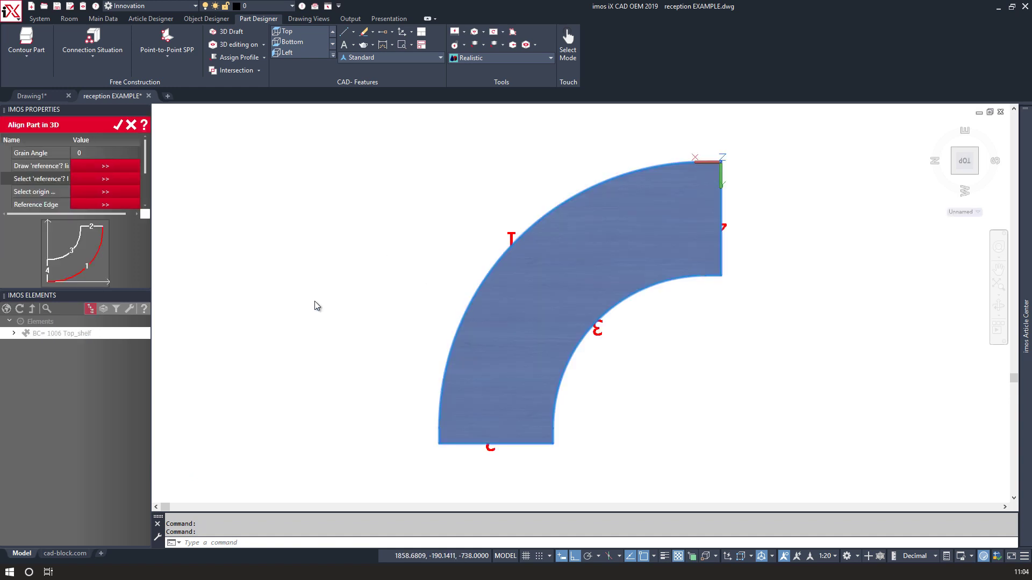
click(85, 171)
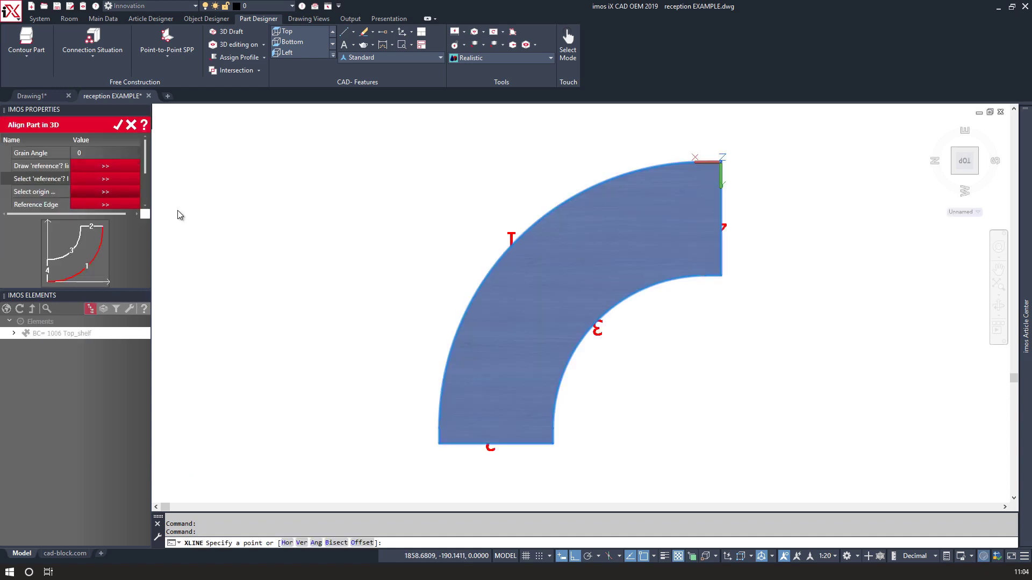
click(552, 443)
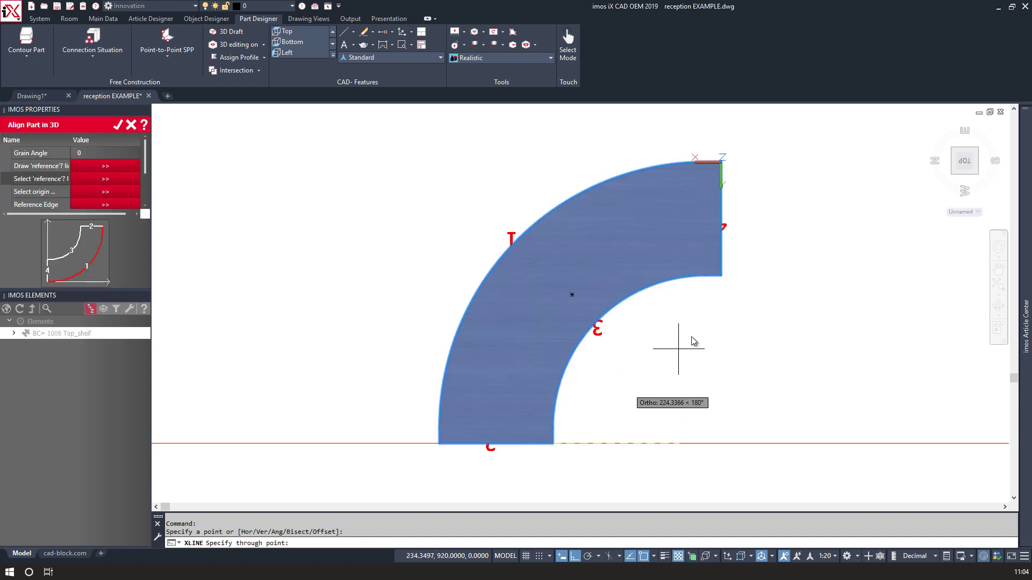
click(721, 275)
key(Return)
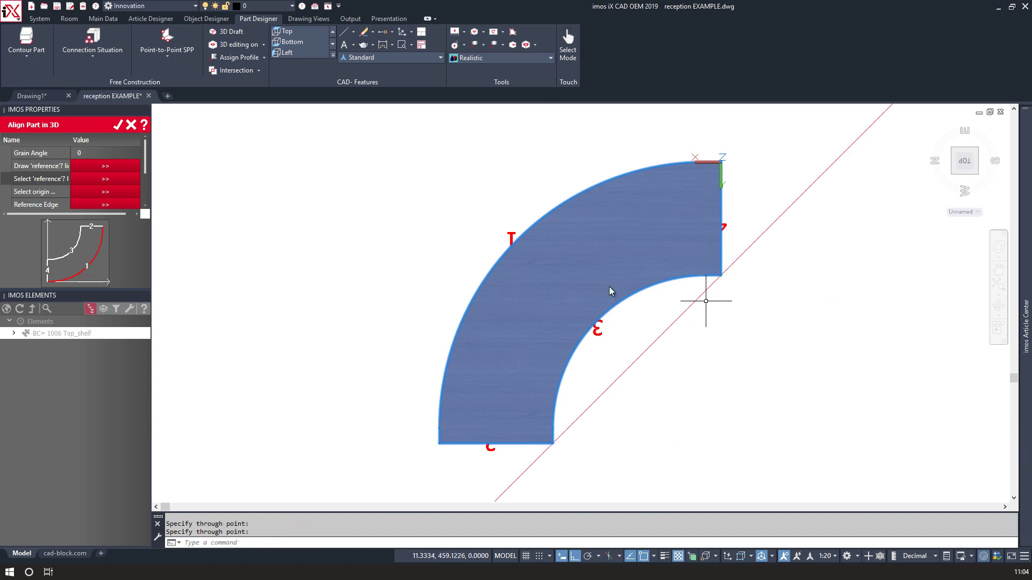
Align the curved top's grain with the diagonal reference line and apply the alignment.
click(76, 175)
click(677, 322)
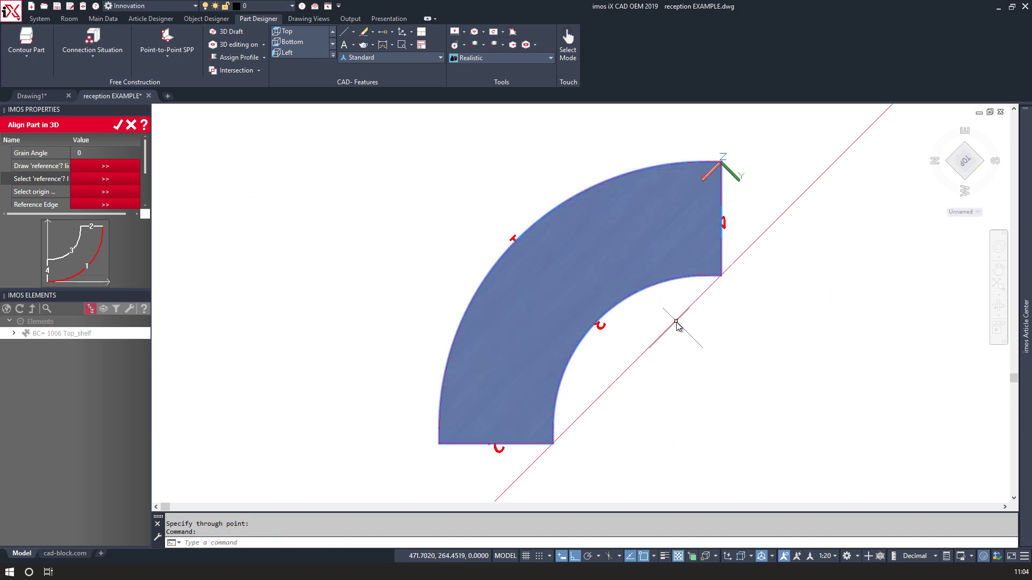
click(119, 125)
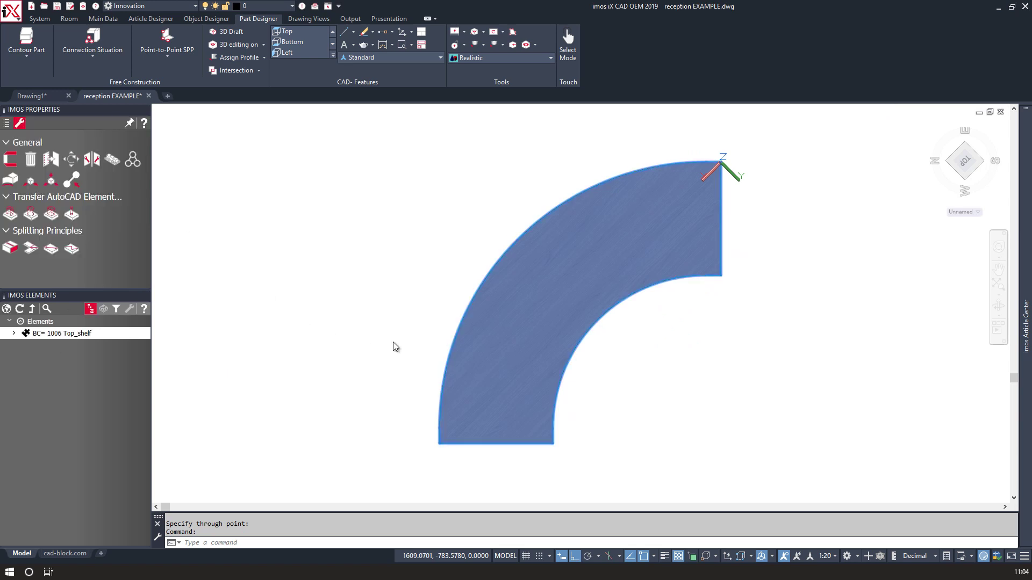
End the object isolation and show the whole reception desk in a 3D view.
right_click(395, 284)
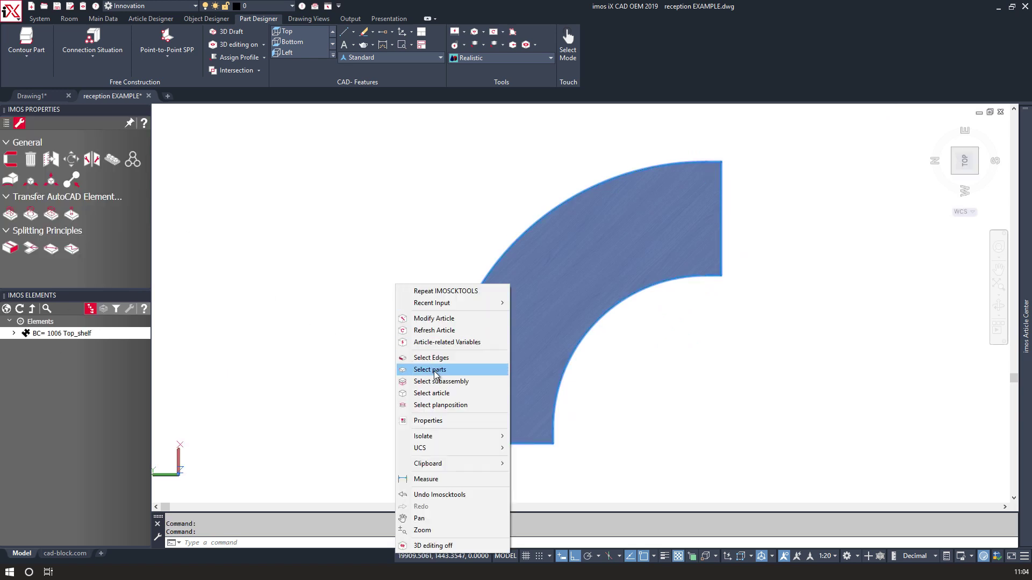
mouse_move(446, 436)
click(540, 462)
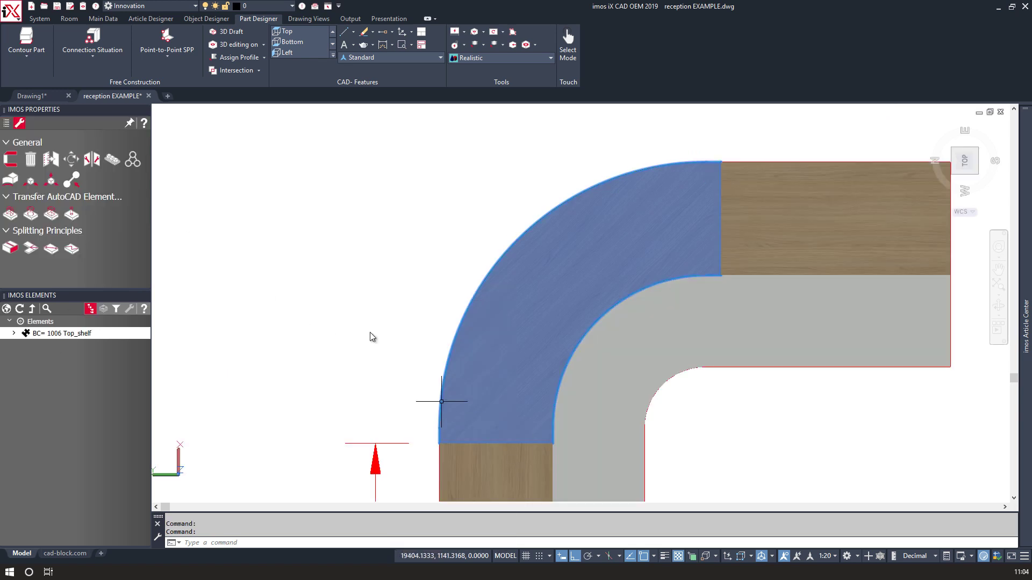
shift+middle_drag(349, 292, 588, 215)
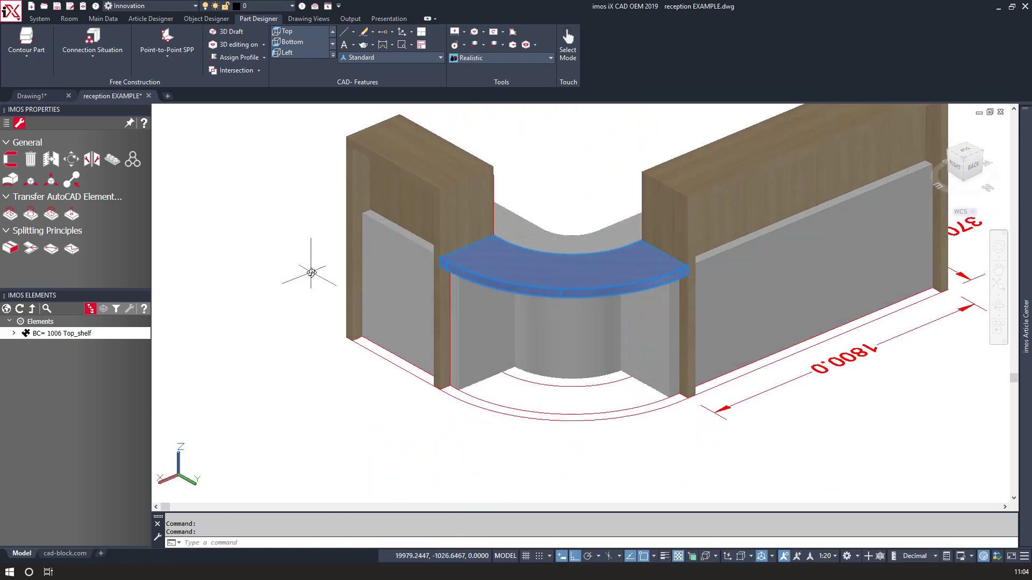
scroll(296, 301, down, 3)
scroll(295, 306, up, 2)
middle_drag(295, 306, 230, 345)
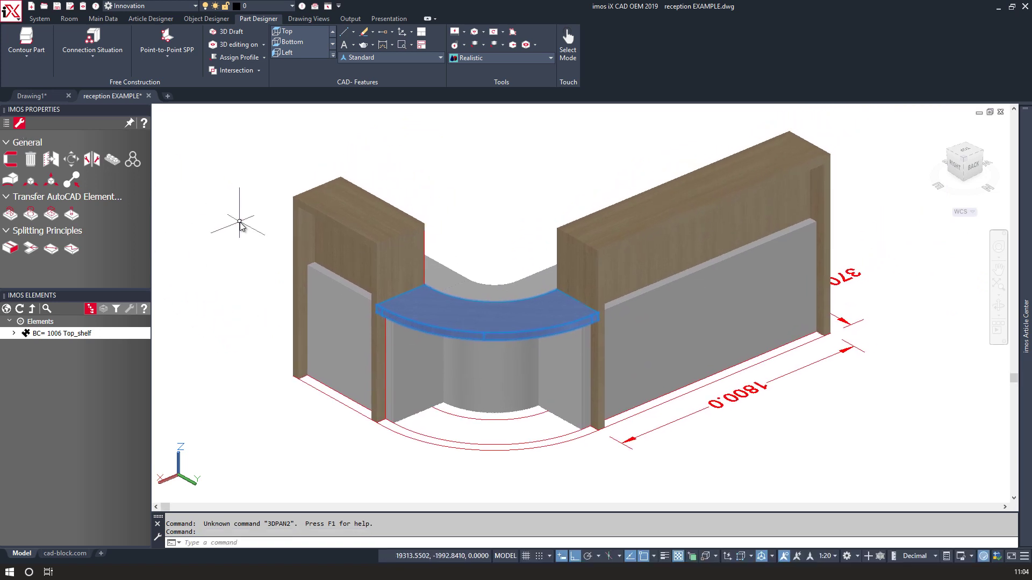
Clear the part selection and hide the floor outlines together with the 1800 and 370 dimensions.
click(7, 124)
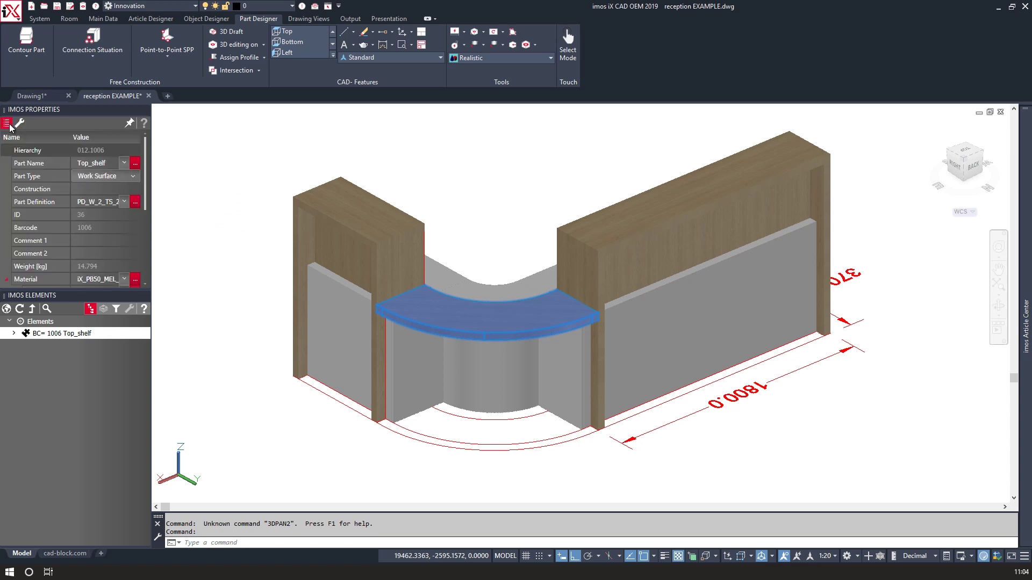
click(20, 320)
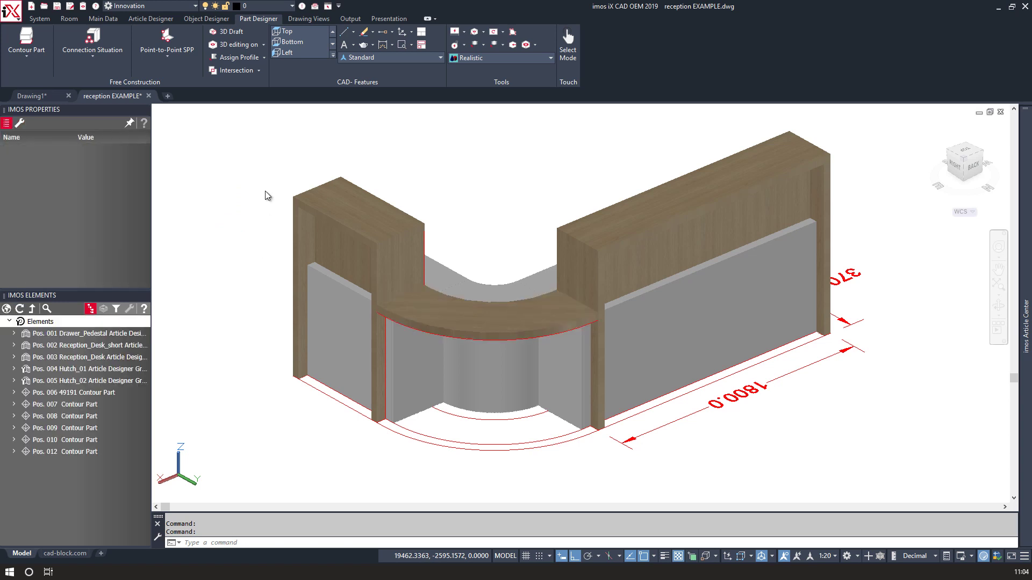
click(453, 441)
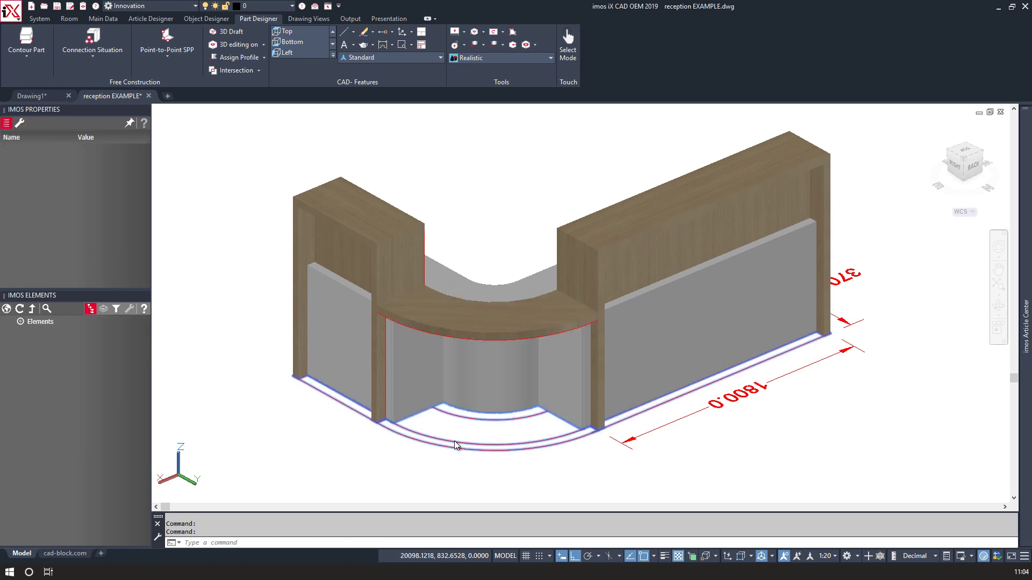
click(691, 416)
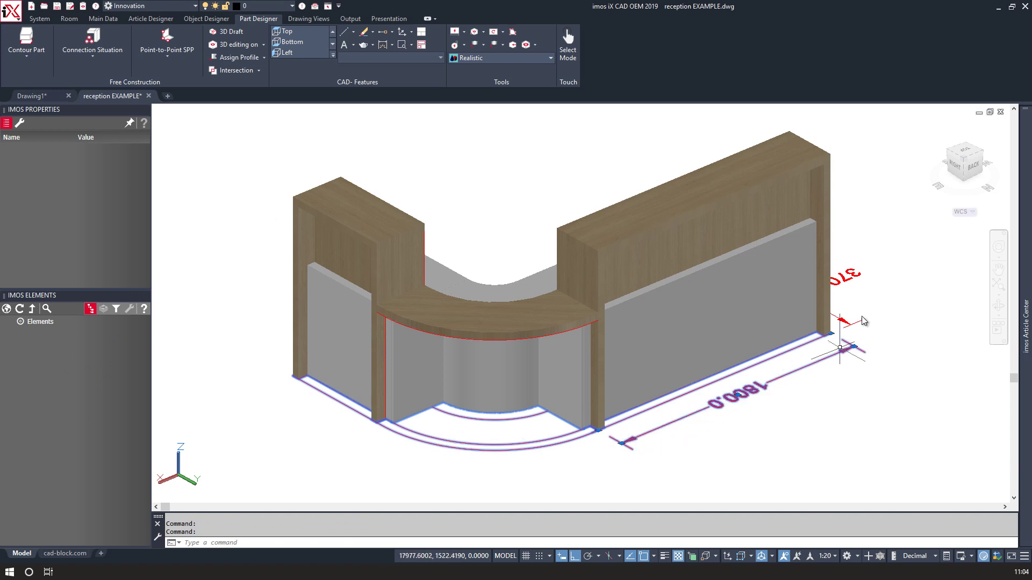
right_click(849, 277)
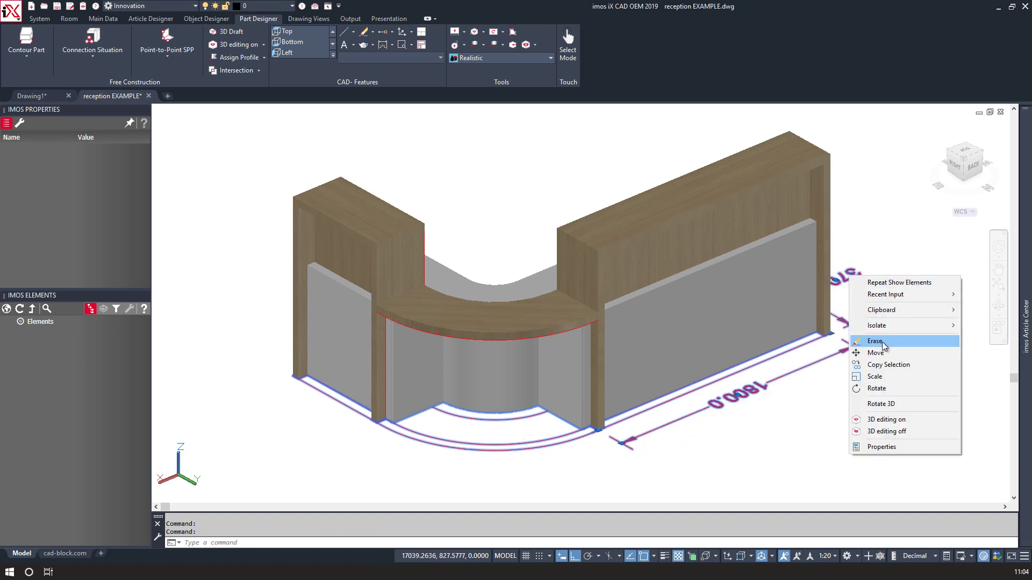
mouse_move(888, 326)
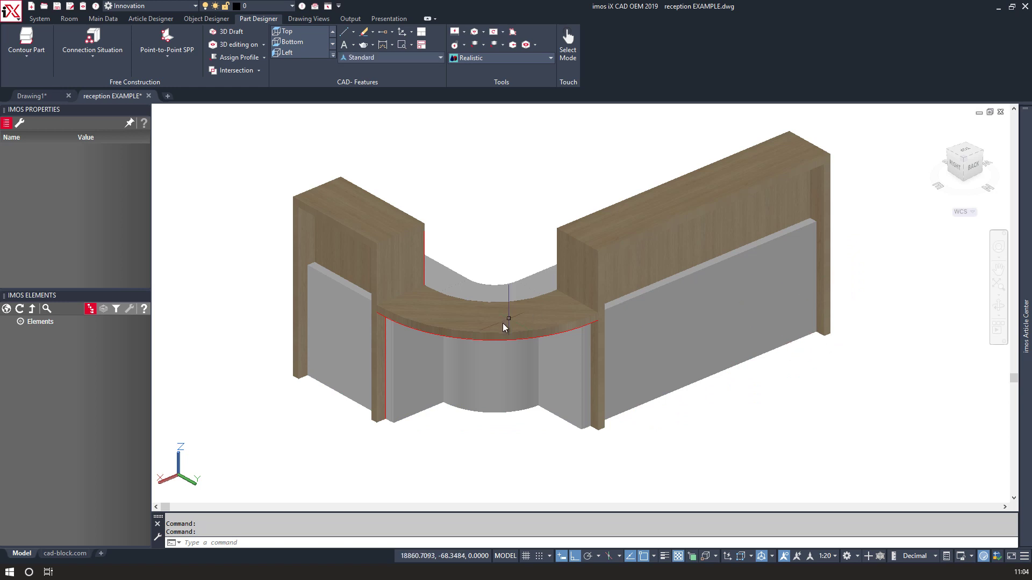
Switch the desk model to the 2D Wireframe visual style and clear the selection of the curved top.
click(516, 342)
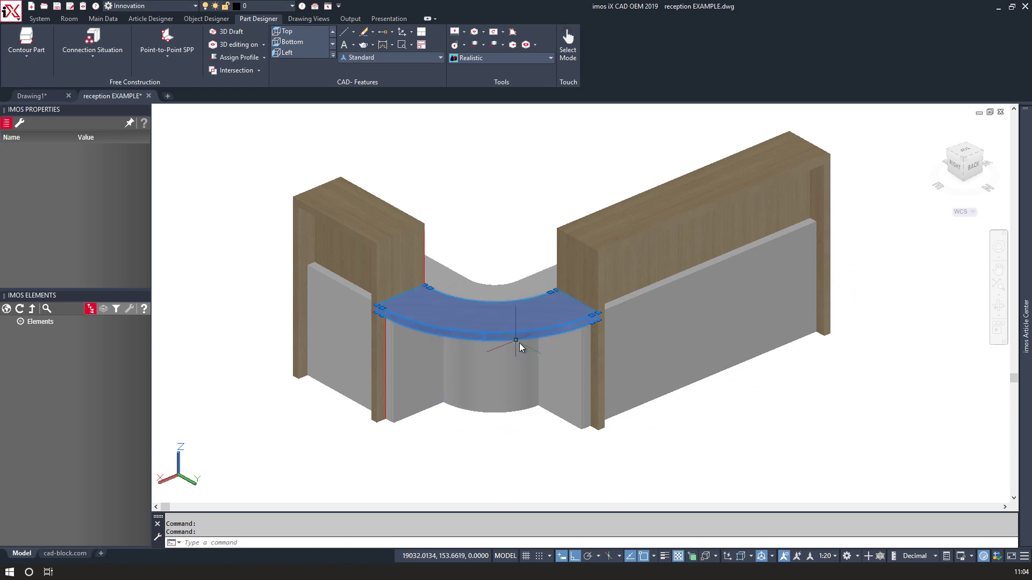
click(469, 57)
click(395, 81)
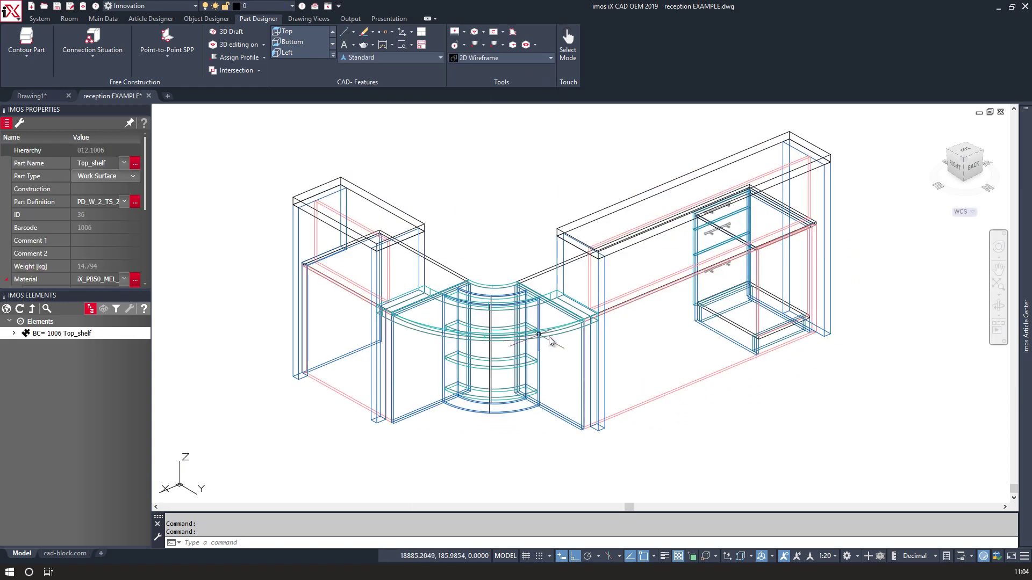
key(Escape)
Select the leftover construction outline along the curved oak top's underside and hide it.
scroll(598, 322, up, 5)
click(598, 322)
click(597, 315)
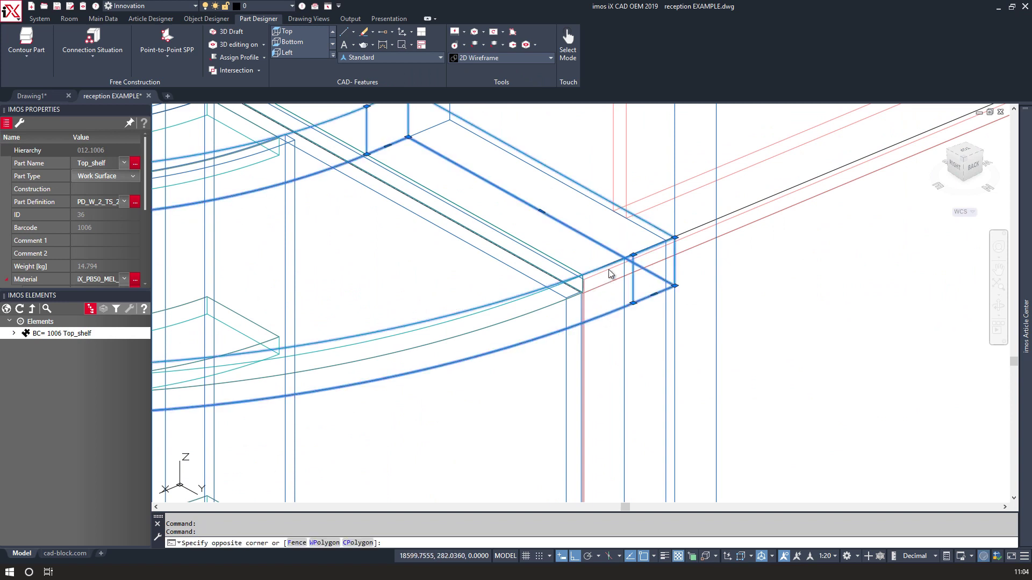
click(597, 208)
key(Escape)
right_click(581, 217)
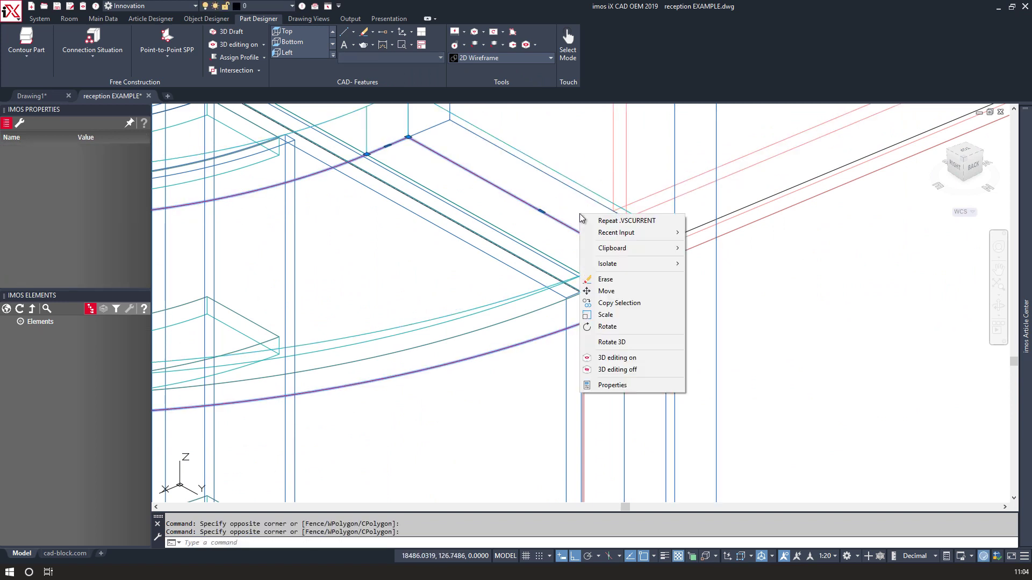
mouse_move(609, 265)
click(708, 281)
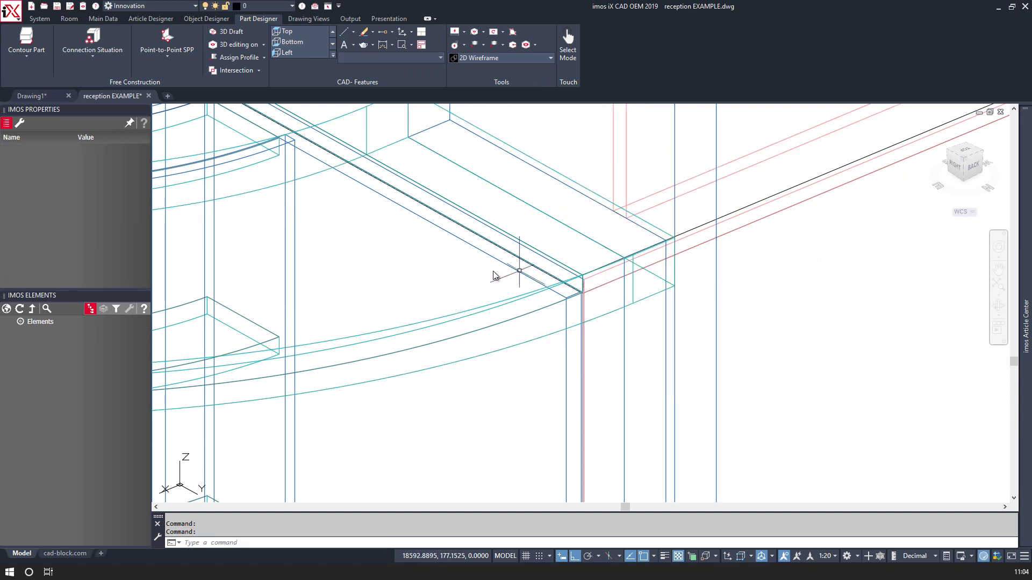
Switch to the Realistic visual style and inspect the whole reception desk from its inner side.
scroll(505, 286, down, 5)
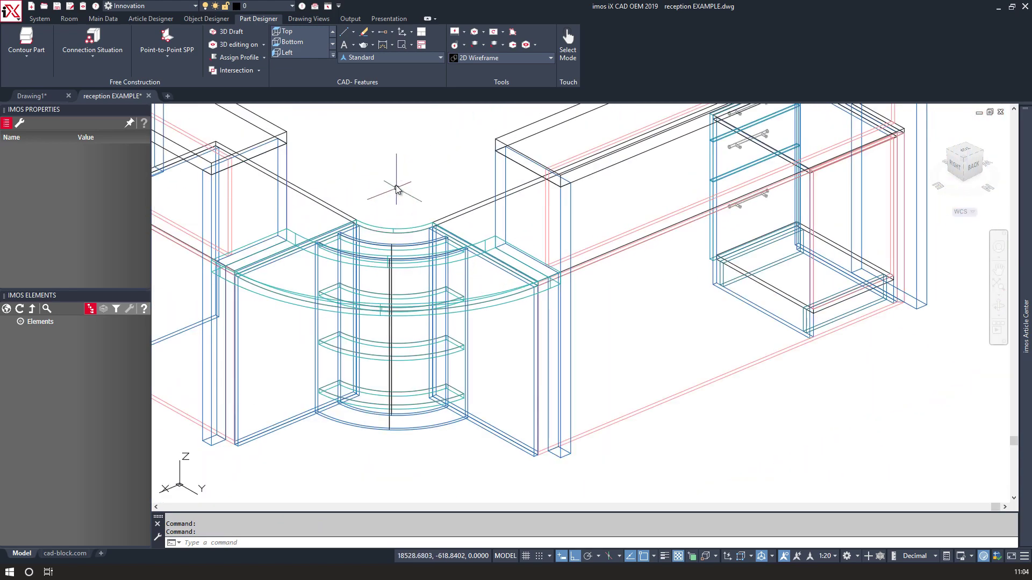
scroll(388, 180, down, 3)
middle_drag(387, 189, 778, 193)
middle_drag(566, 264, 554, 350)
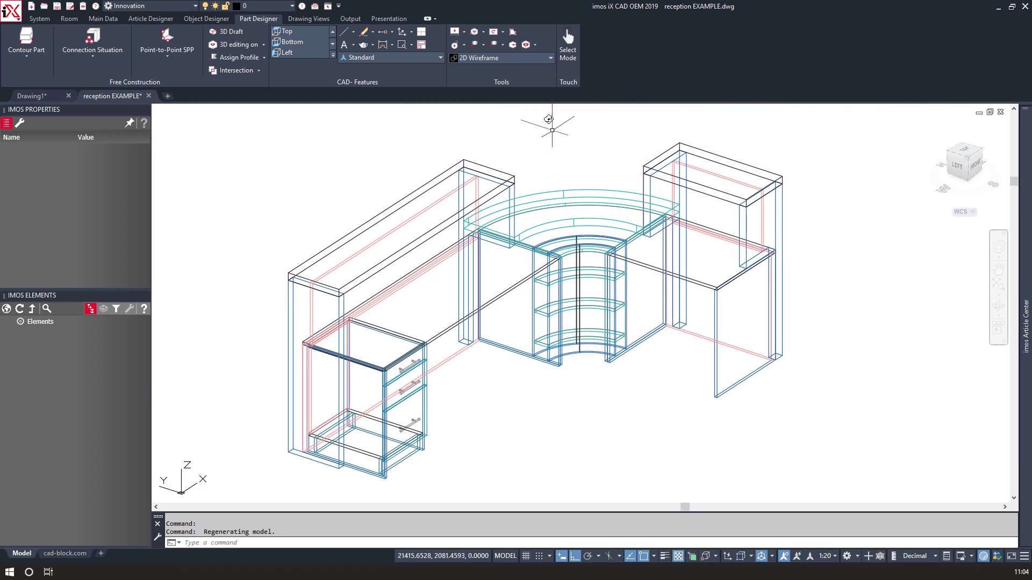
click(505, 59)
click(411, 122)
mouse_move(294, 194)
shift+middle_down()
mouse_move(228, 177)
mouse_move(226, 156)
mouse_move(240, 151)
mouse_move(301, 182)
mouse_move(398, 184)
mouse_move(481, 163)
mouse_move(615, 166)
mouse_move(424, 202)
mouse_move(277, 185)
shift+middle_up()
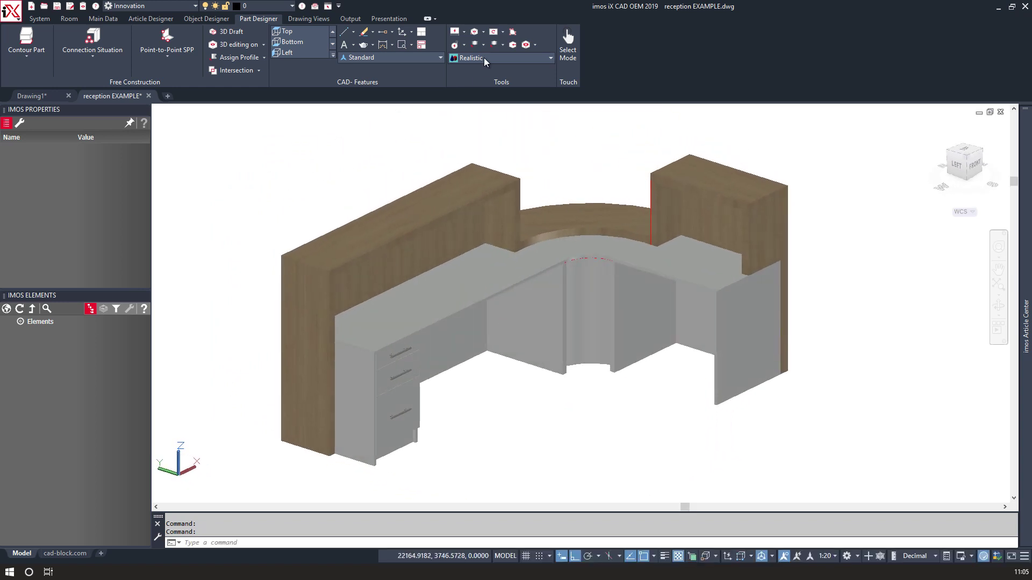
Return to the 2D Wireframe visual style and erase the stray outline on the short hutch's side panel beside the curved top.
click(484, 57)
click(394, 82)
scroll(655, 186, up, 5)
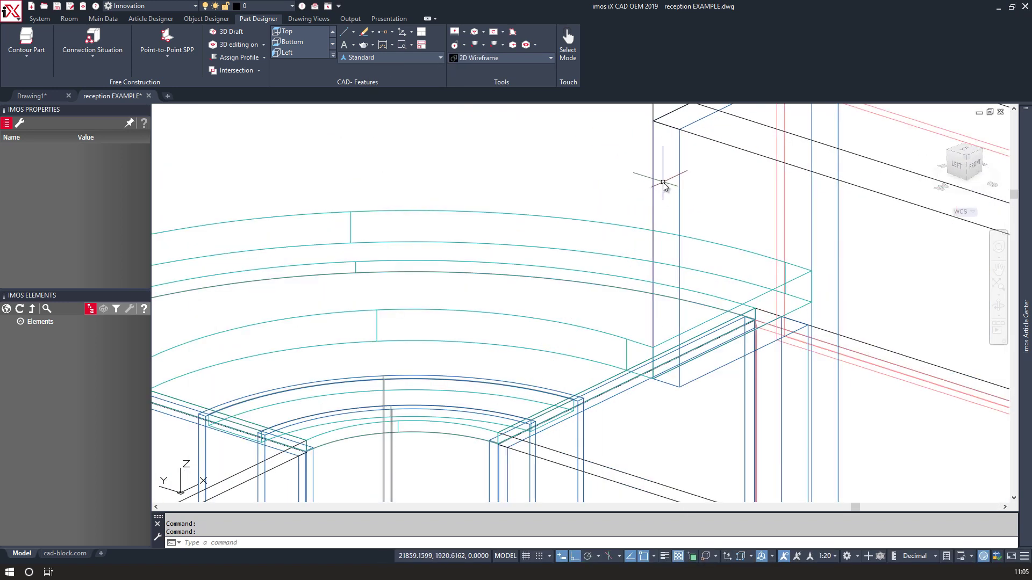
click(662, 182)
click(618, 164)
shift+click(703, 193)
shift+click(667, 168)
scroll(668, 168, down, 5)
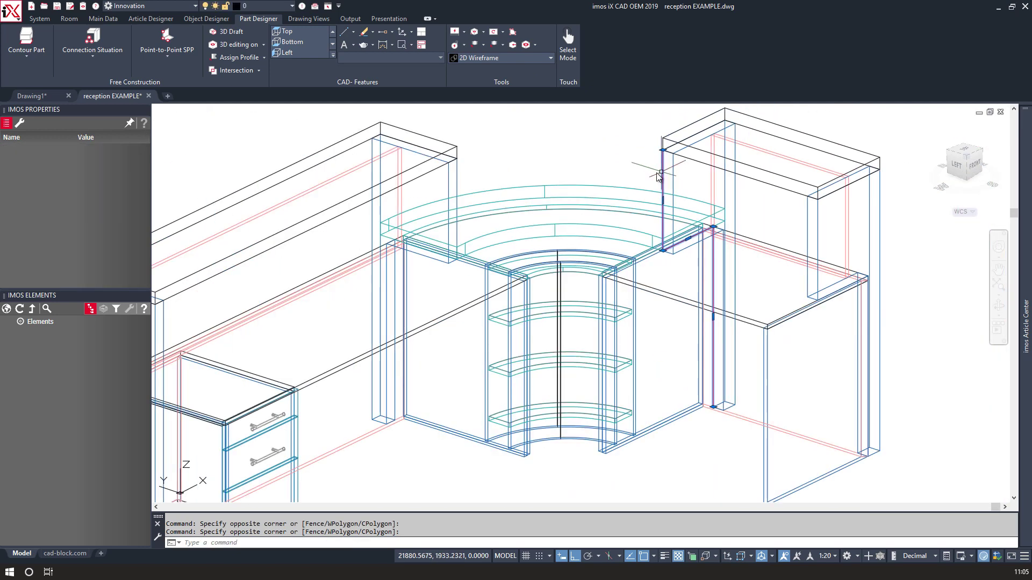
key(Escape)
Check both side panels of the long hutch for leftover outlines and clear the selection.
scroll(446, 180, up, 3)
scroll(446, 180, down, 5)
scroll(269, 285, up, 6)
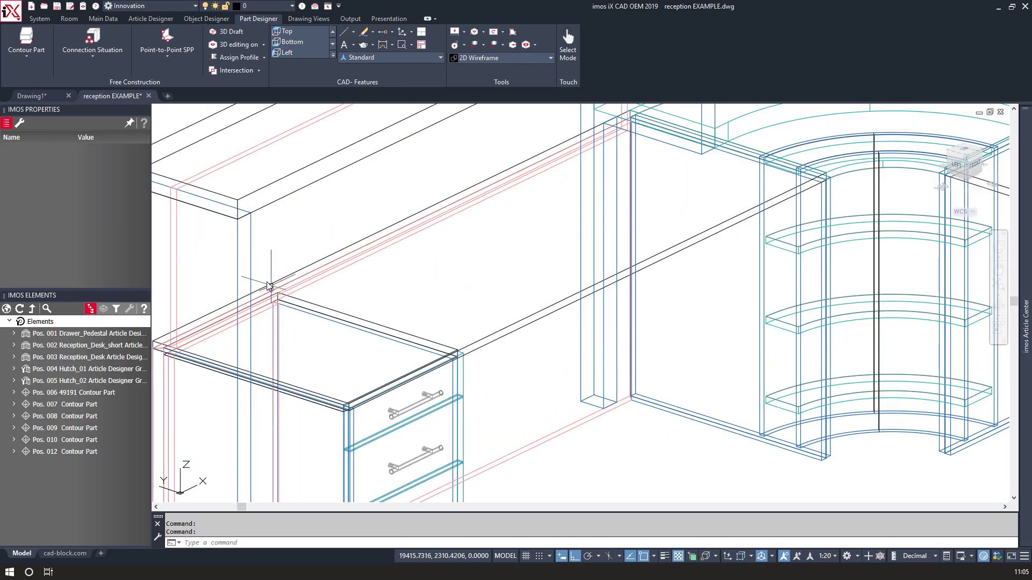
scroll(599, 169, down, 5)
click(605, 163)
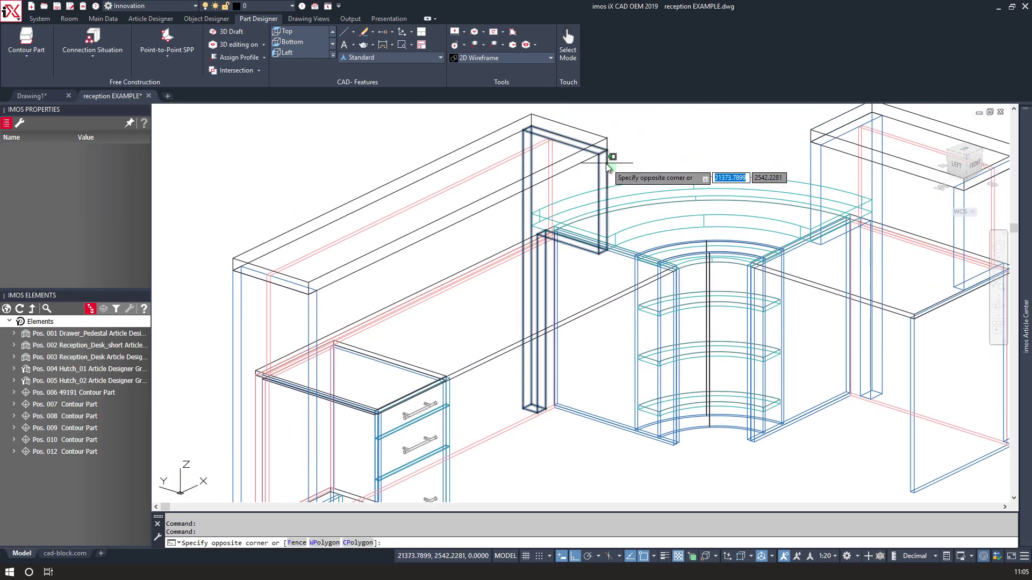
click(575, 189)
click(598, 178)
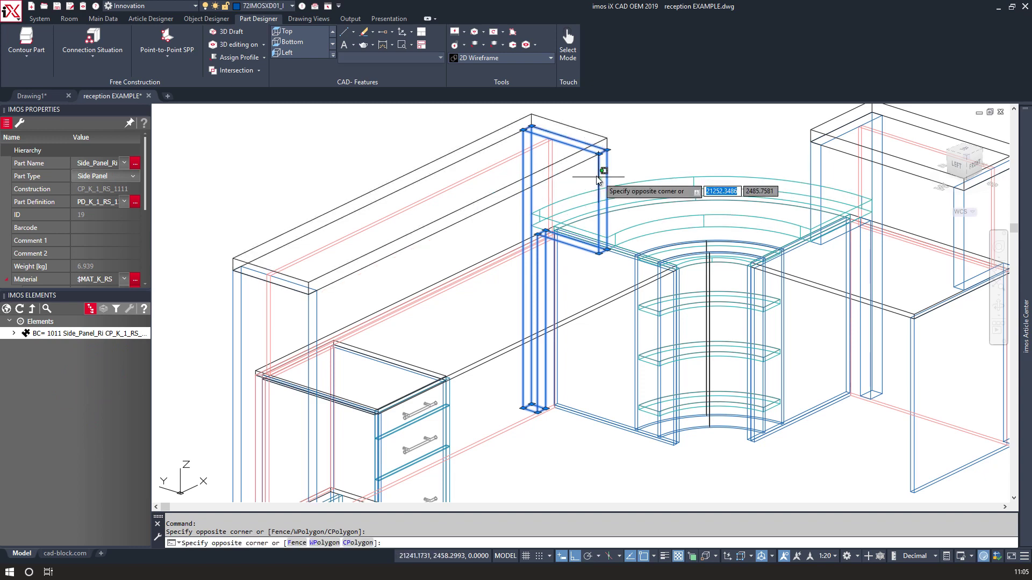
click(598, 179)
click(604, 164)
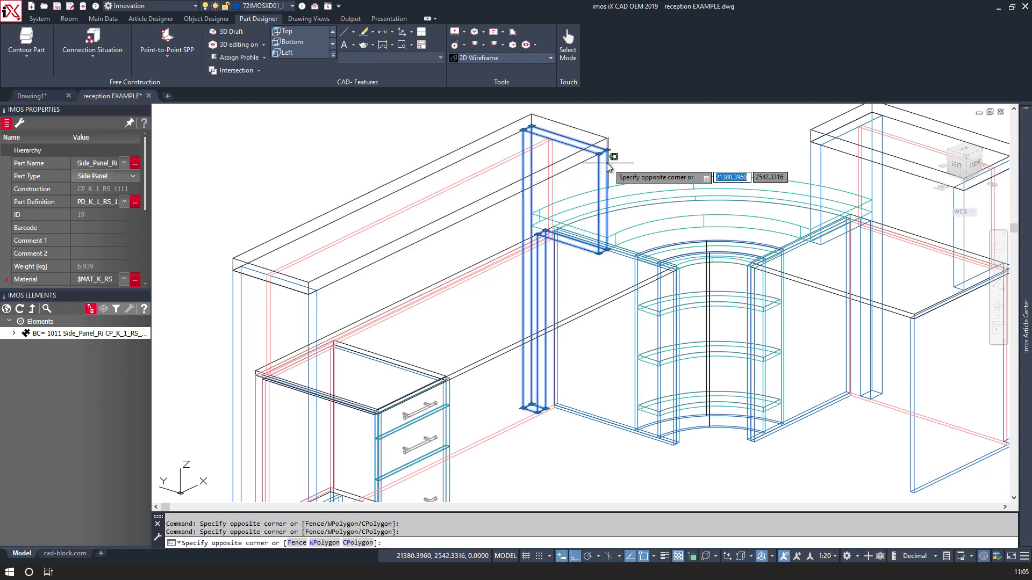
click(303, 314)
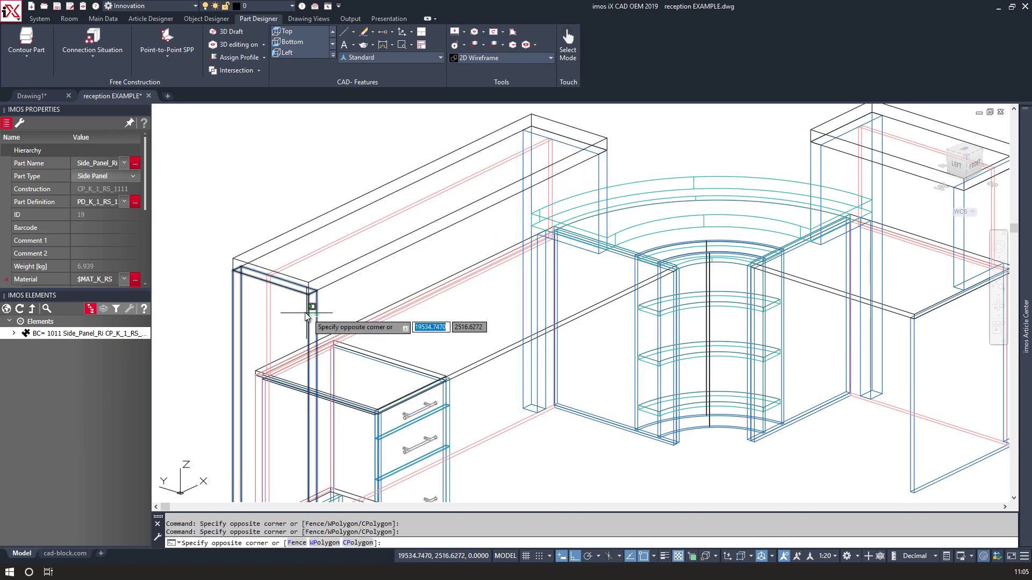
click(304, 318)
scroll(477, 269, down, 5)
scroll(449, 318, up, 2)
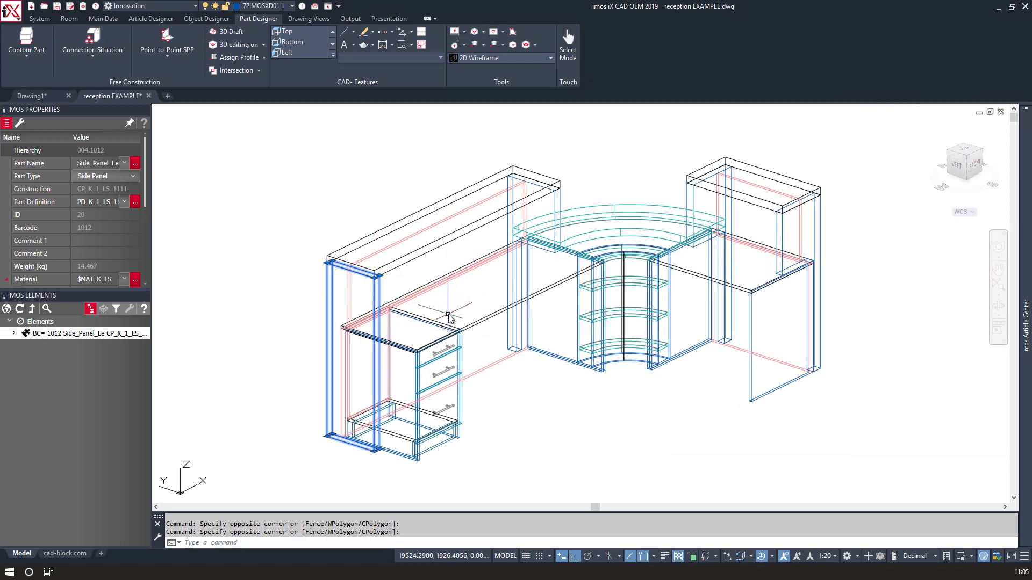
key(Escape)
key(Escape)
Select the curved top shelf and show all hidden elements again.
scroll(591, 215, up, 5)
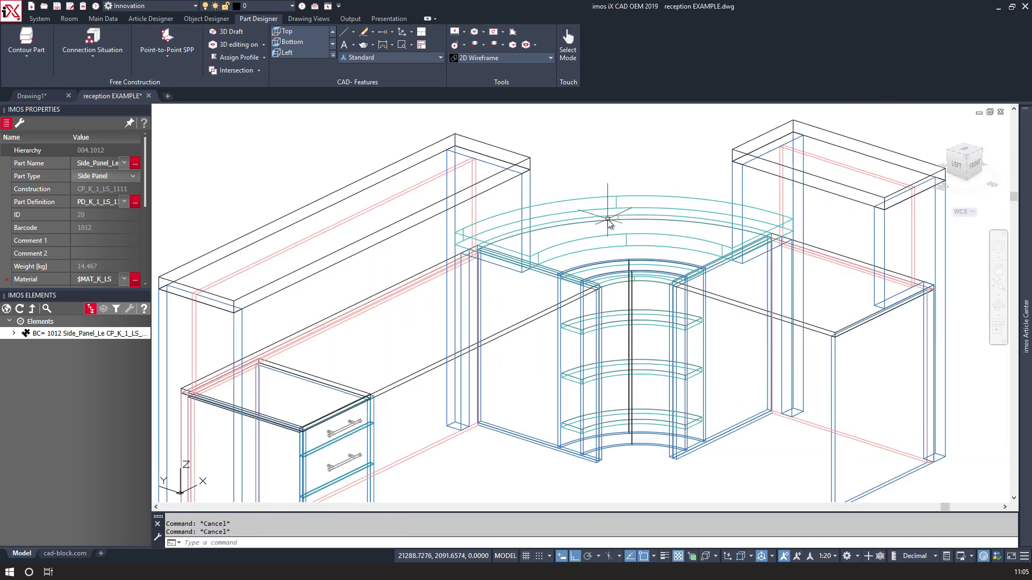
click(592, 188)
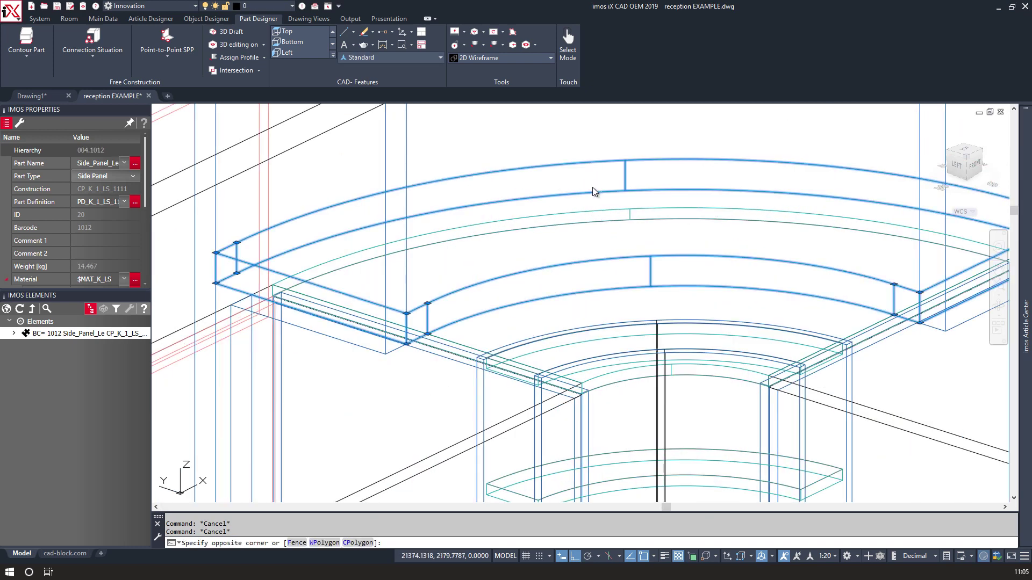
click(553, 150)
scroll(532, 148, down, 4)
right_click(517, 147)
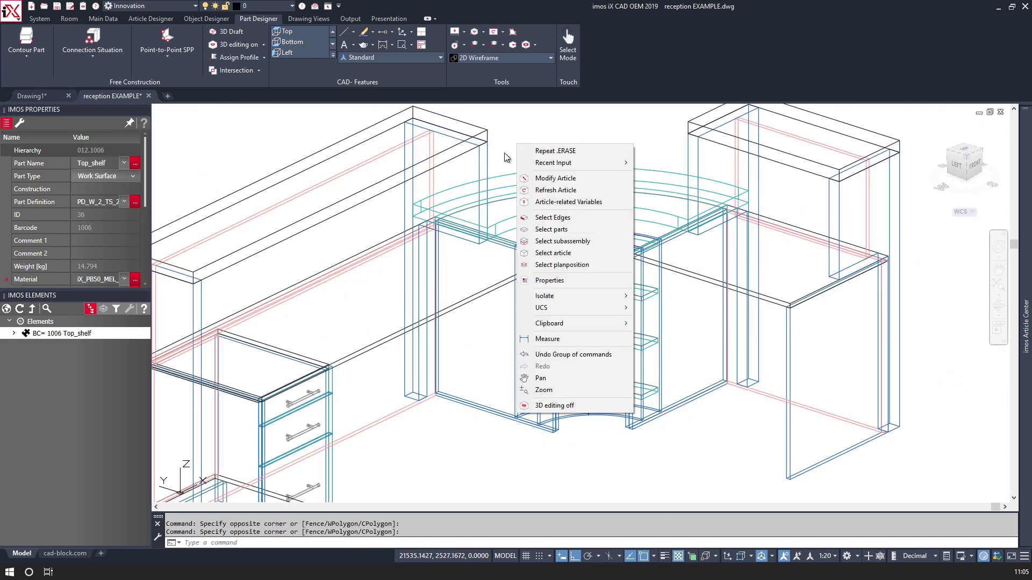
key(Escape)
scroll(531, 153, down, 2)
right_click(530, 152)
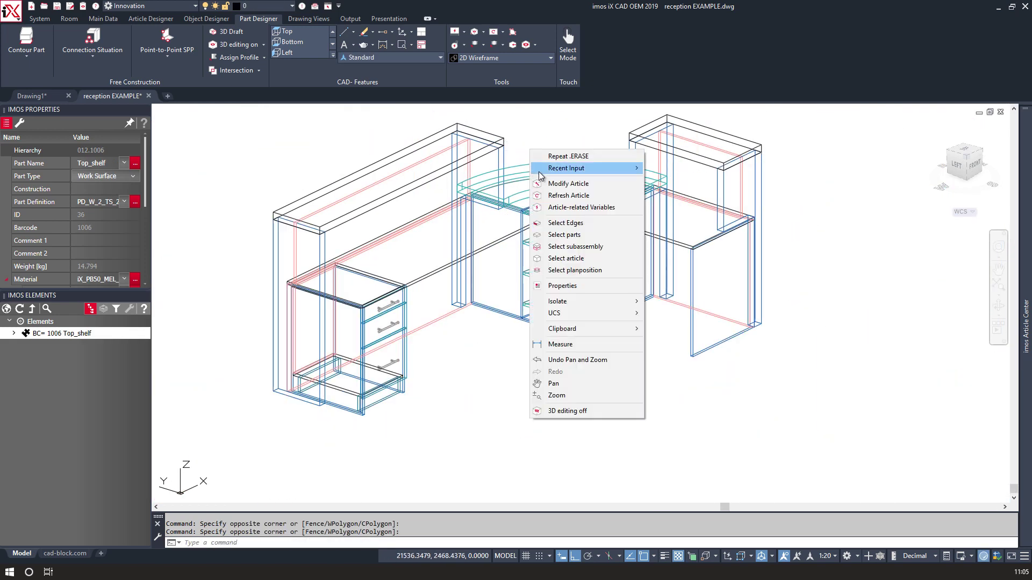
mouse_move(634, 306)
click(682, 325)
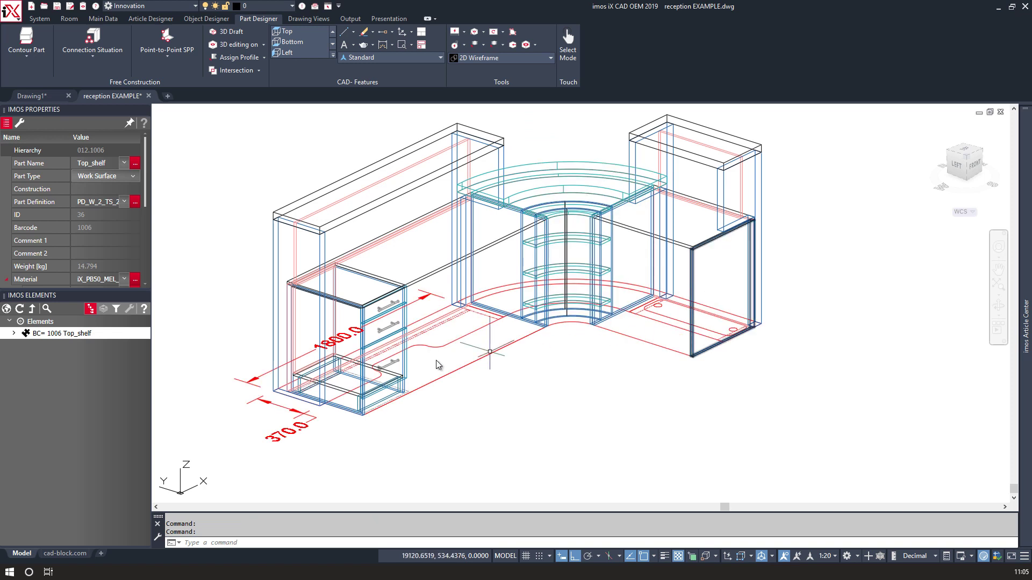
Delete the 1800 and 370 floor dimensions beside the drawer pedestal.
click(267, 488)
click(245, 396)
click(241, 345)
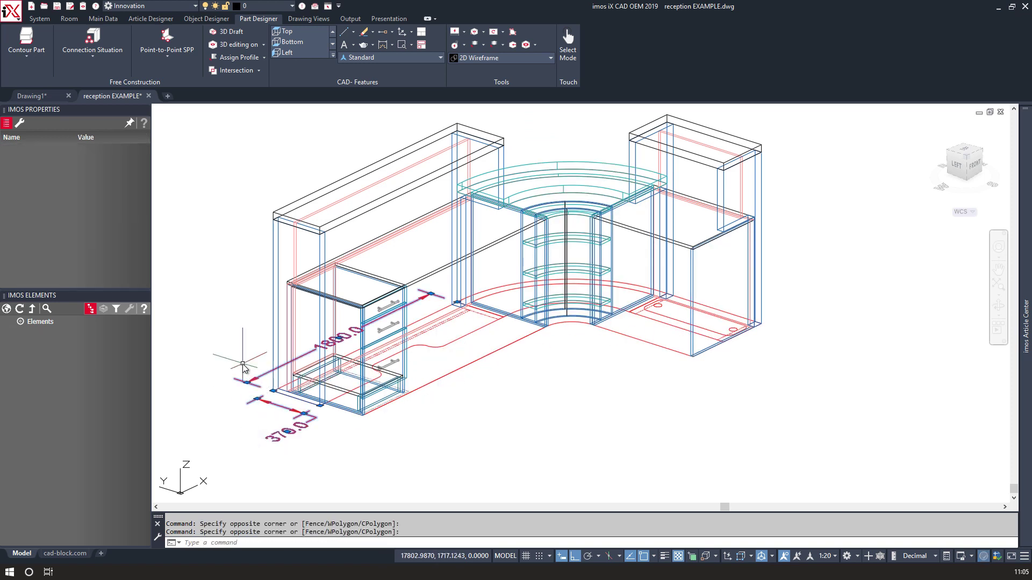
key(Delete)
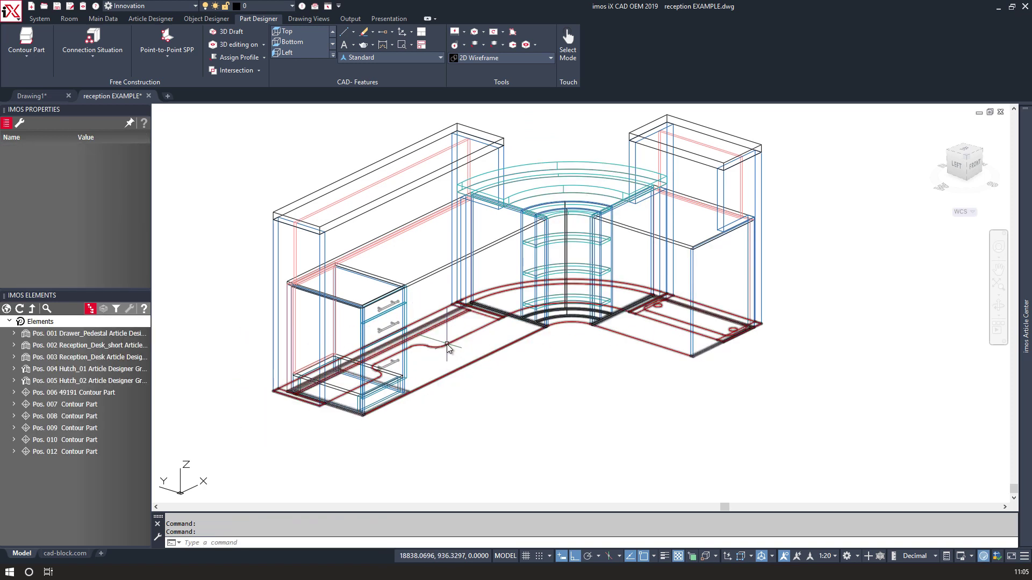
Select the floor outlines under the whole desk and bring up the isolate and hide options for them.
click(447, 344)
right_click(446, 344)
mouse_move(476, 395)
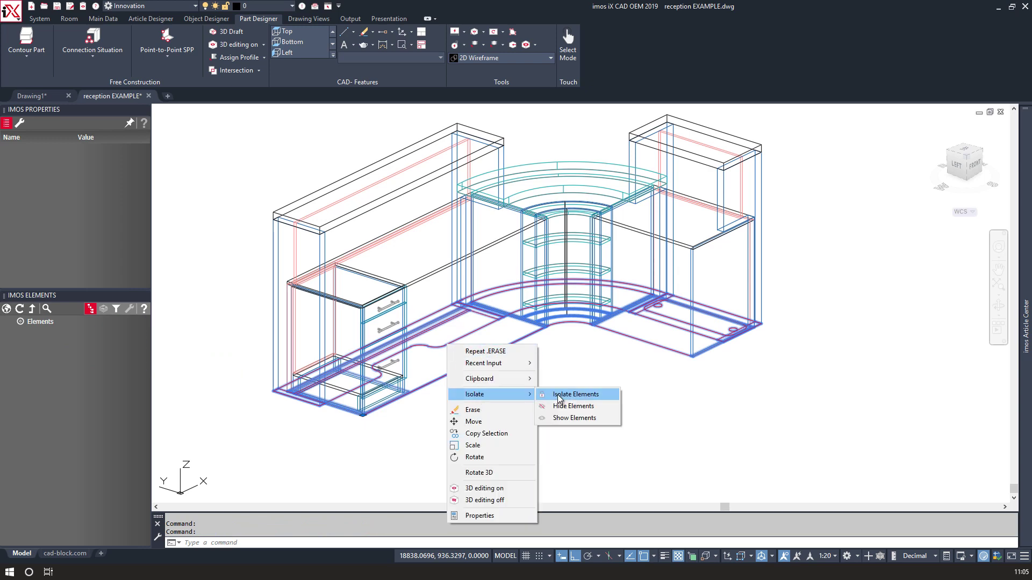
Isolate the selected 2D plan outlines of the reception desk and view them from the top with north up.
click(580, 392)
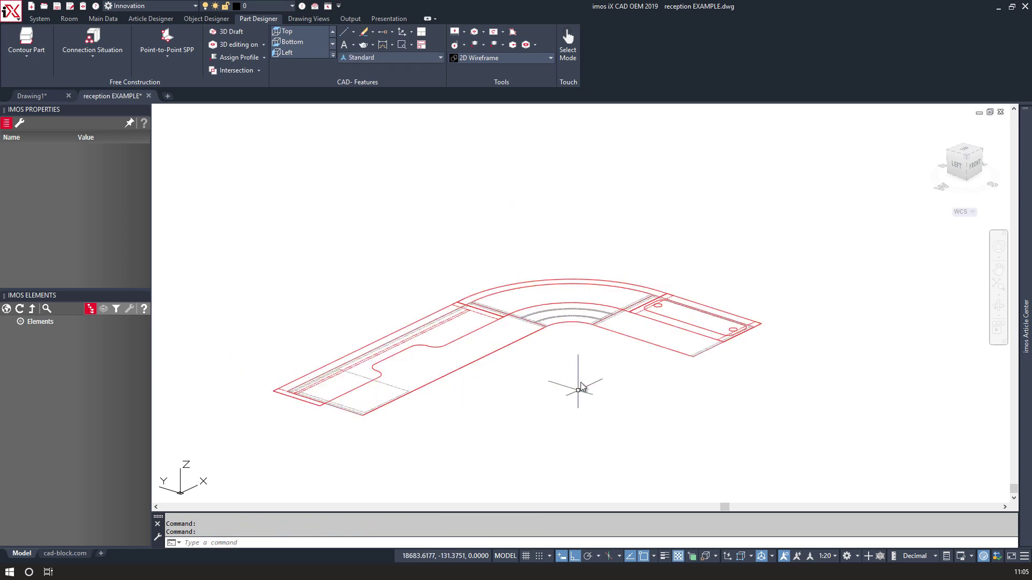
click(970, 156)
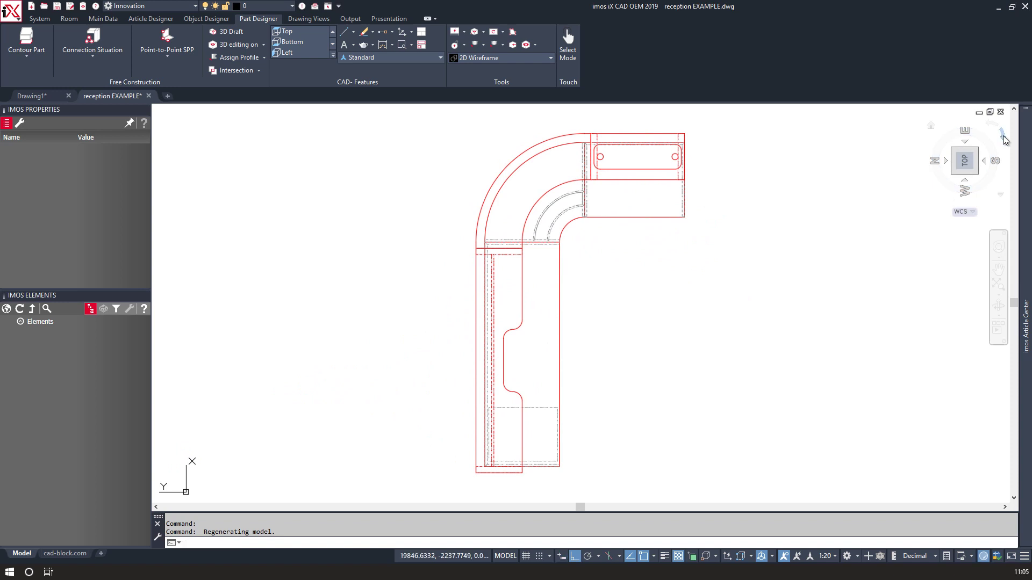
click(1002, 136)
Start a polyline at the inner end of the long hutch outline and run it along the front edge to the cutout's first curve.
scroll(636, 247, up, 5)
text(PL)
key(Return)
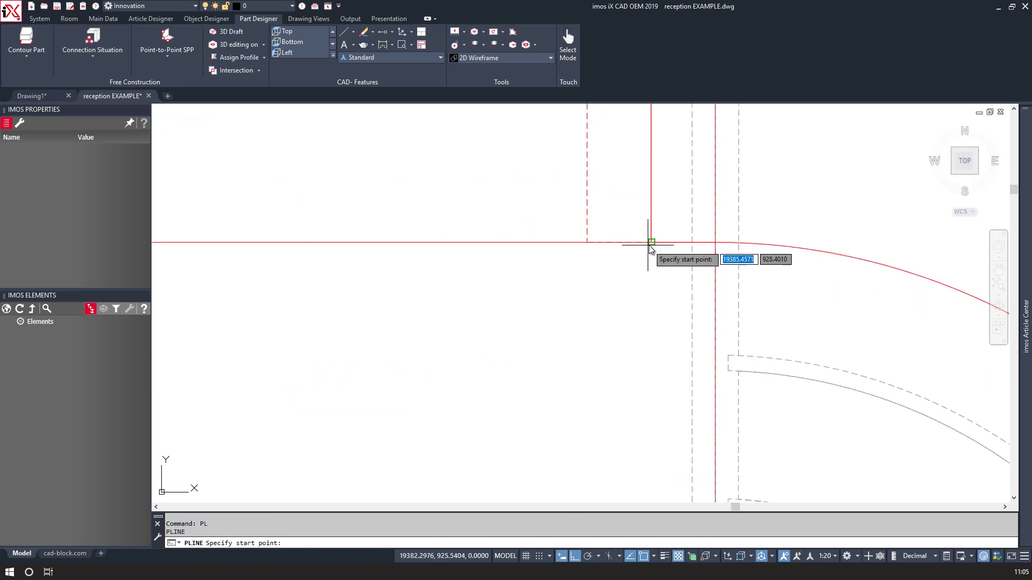
click(650, 246)
scroll(574, 295, down, 4)
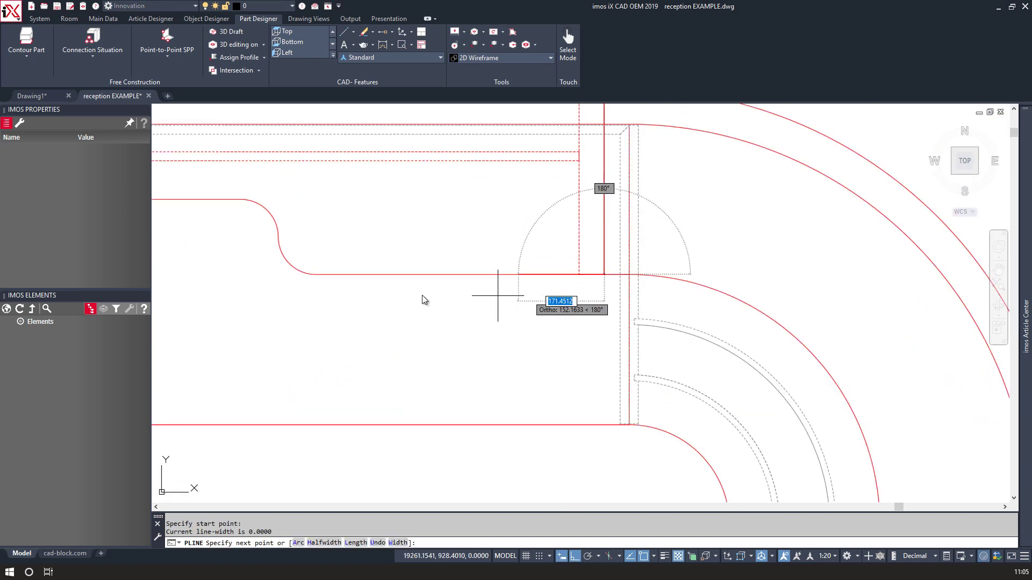
click(317, 275)
Continue the polyline through the two arcs on the cutout's first side and along its straight back edge.
text(a)
key(Return)
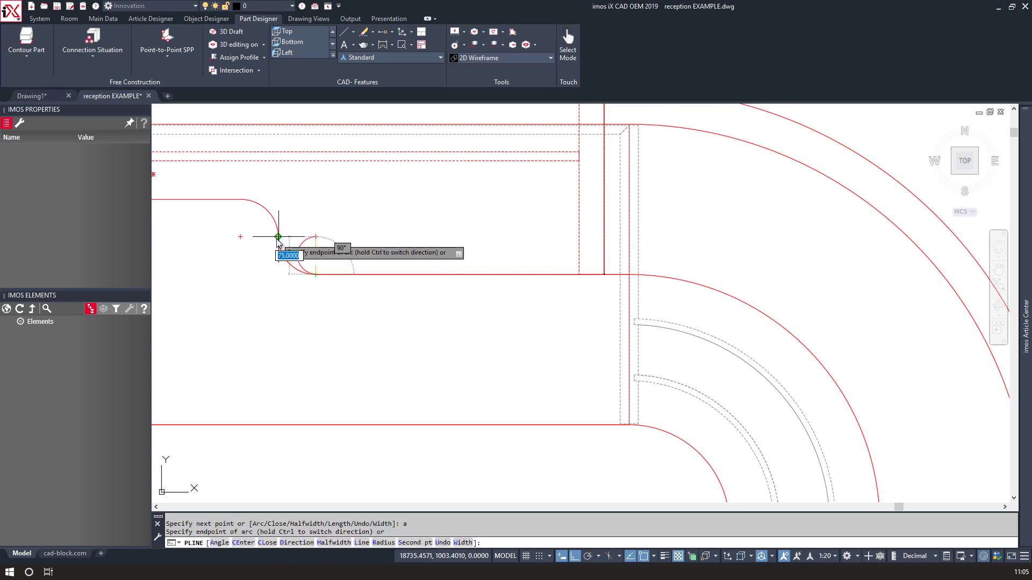
click(278, 236)
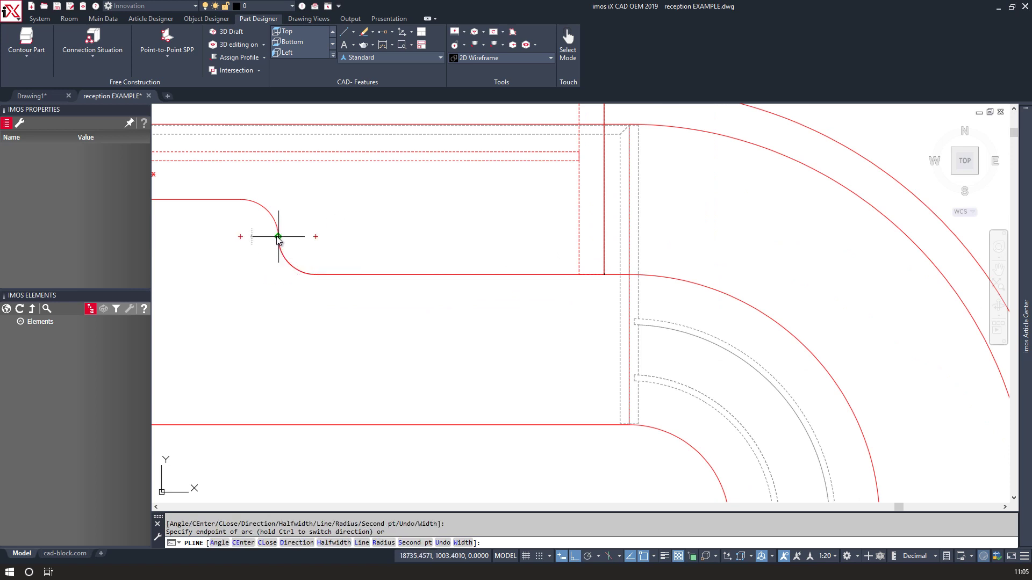
click(240, 200)
middle_drag(209, 244, 559, 260)
text(l)
key(Return)
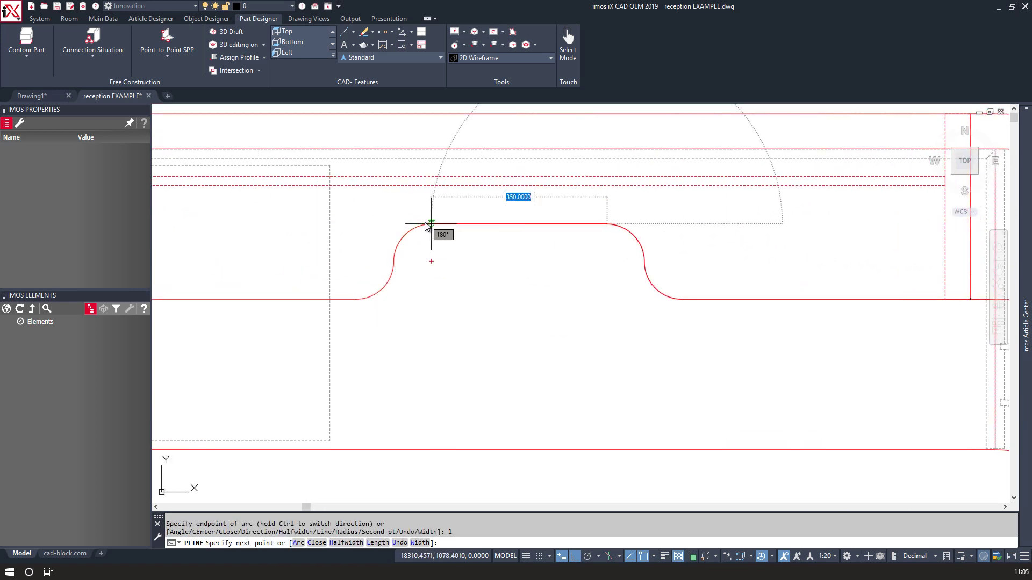
click(432, 223)
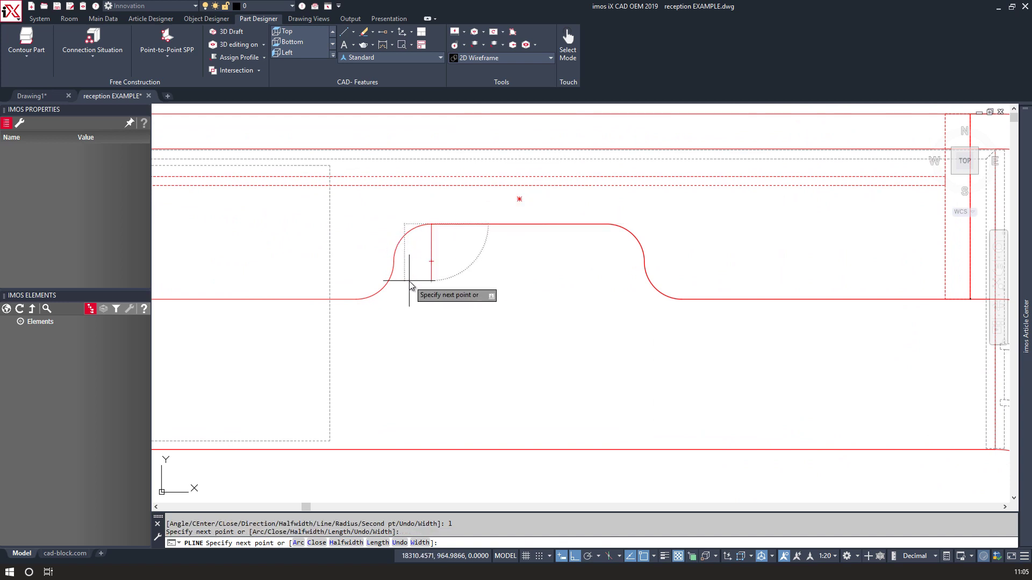
Finish the polyline with the two arcs on the cutout's other side and a straight segment to the outline's outer corner.
text(a)
key(Return)
click(394, 262)
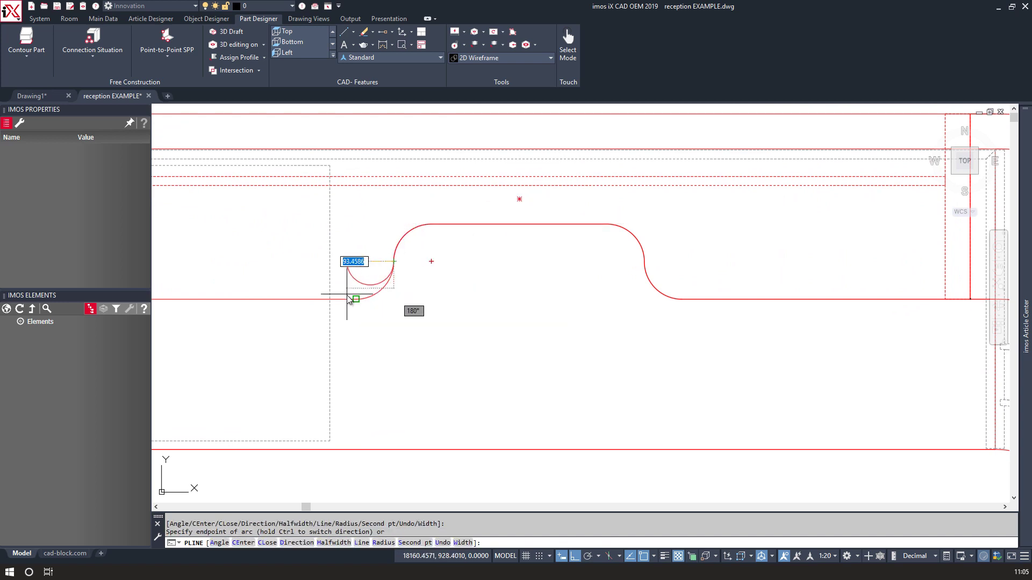
text(l)
key(Return)
scroll(301, 256, down, 4)
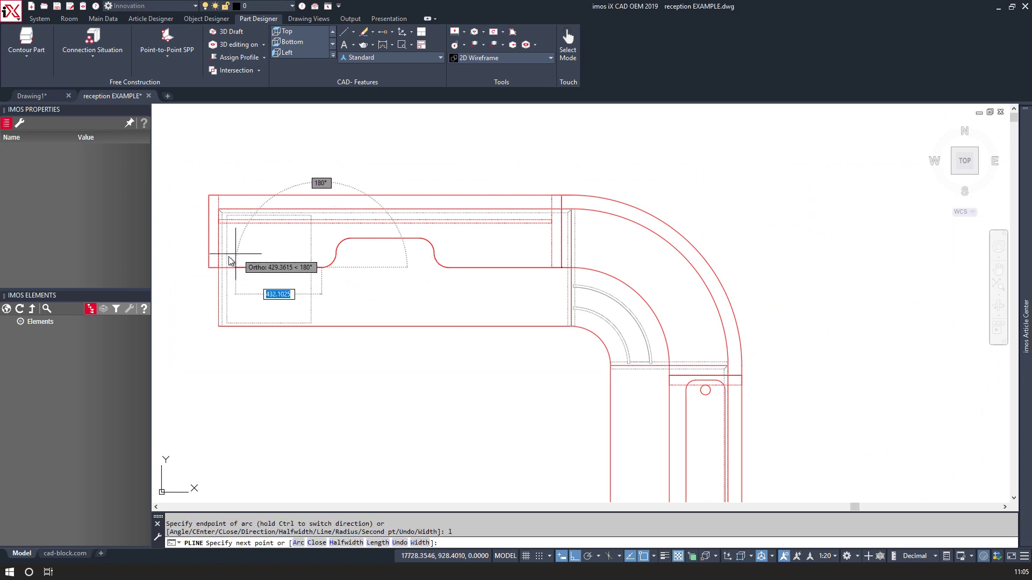
scroll(228, 260, up, 4)
click(190, 274)
key(Return)
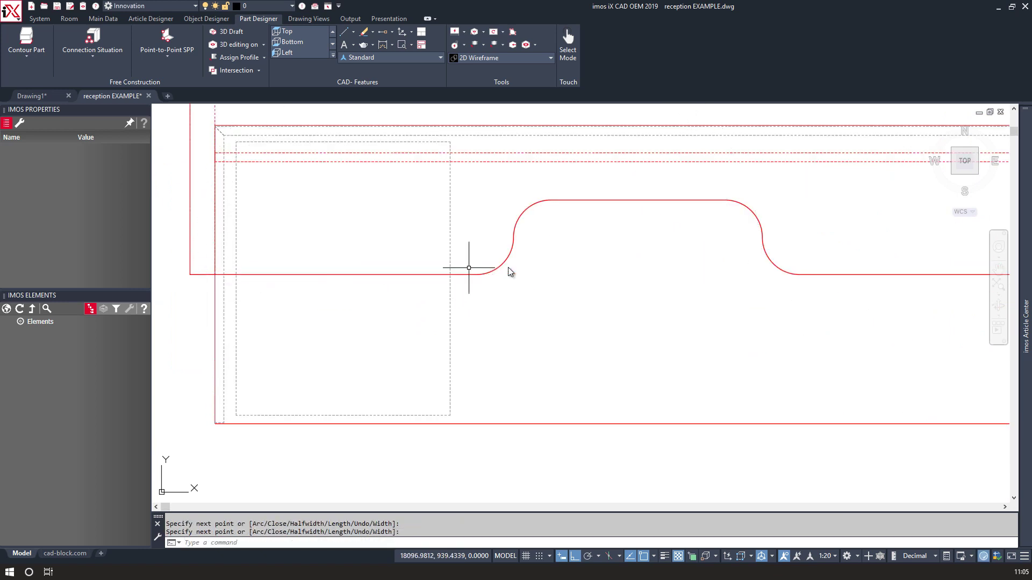
Move the traced cutout polyline straight up along the Z axis, above the plan outlines.
drag(511, 268, 499, 255)
shift+click(224, 230)
shift+click(196, 214)
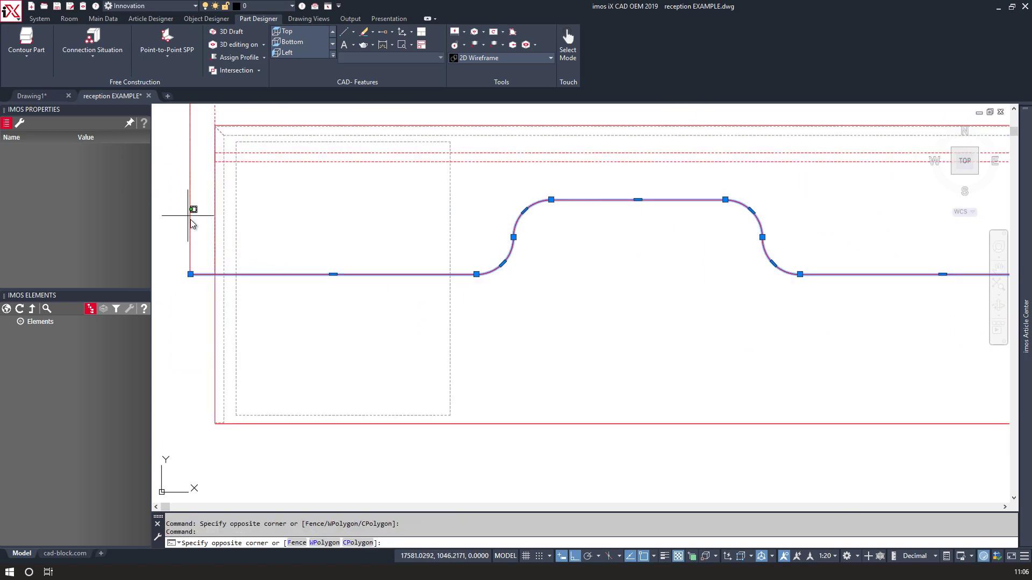
shift+click(172, 231)
scroll(291, 220, down, 4)
shift+middle_drag(436, 291, 486, 226)
text(m)
key(Return)
click(342, 207)
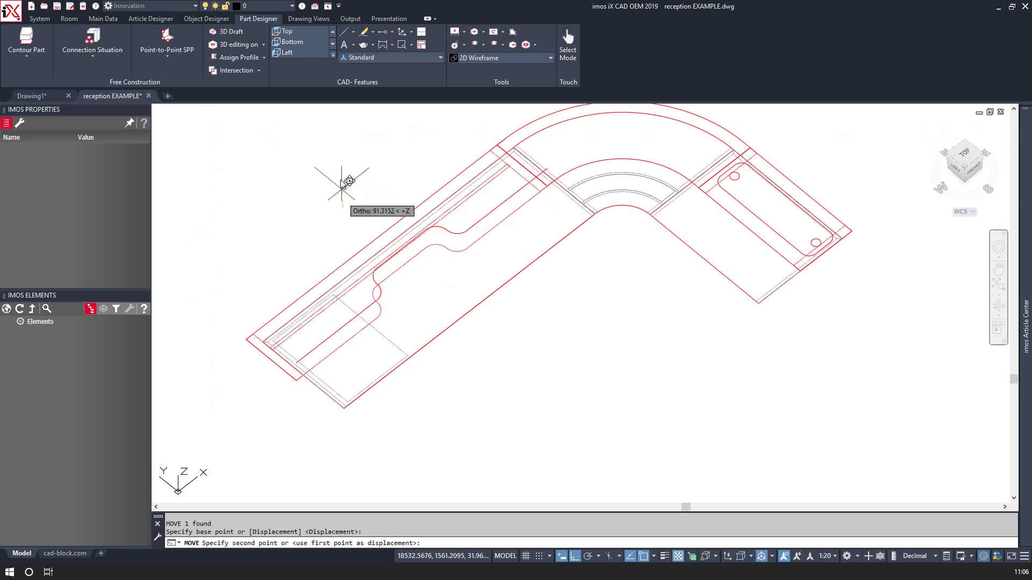
click(342, 135)
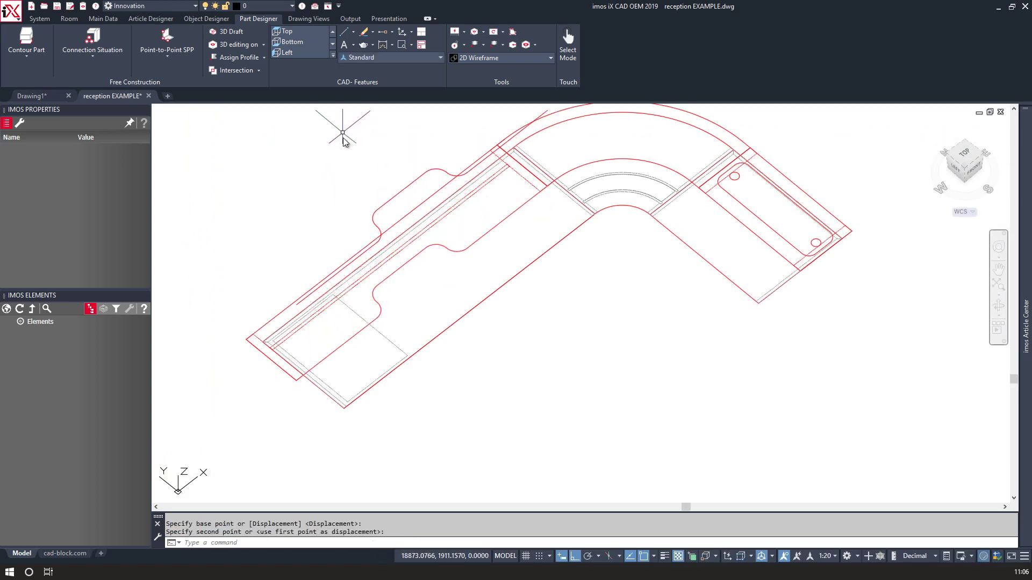
Show all hidden elements of the reception desk again.
right_click(342, 142)
mouse_move(445, 299)
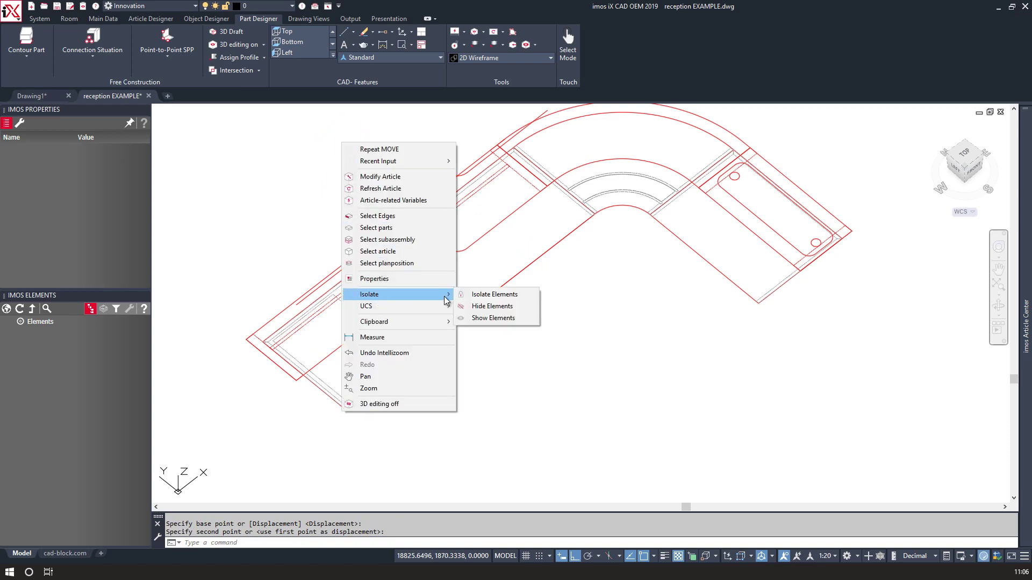
click(493, 318)
shift+middle_drag(403, 231, 431, 304)
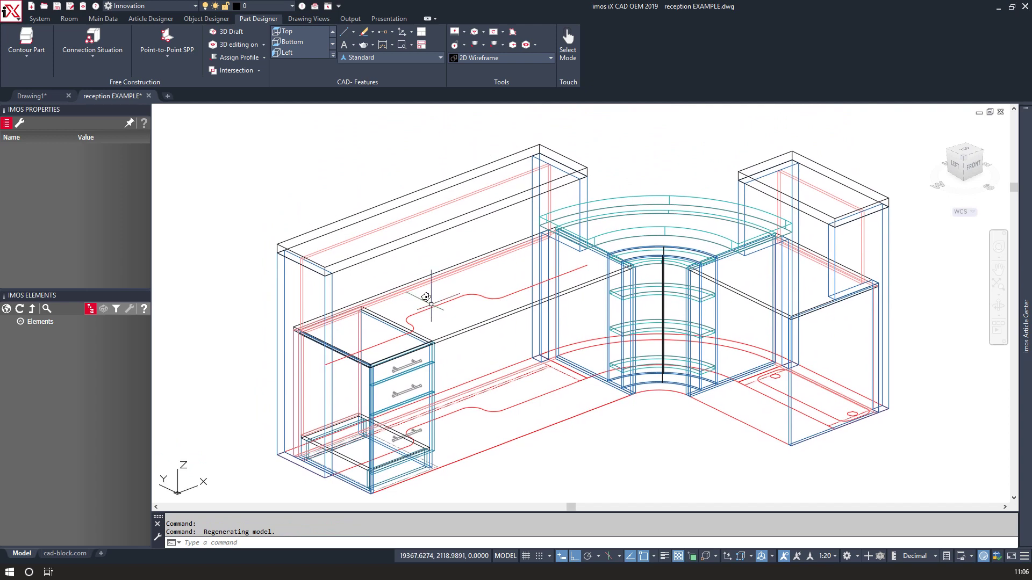
Extend the front edge of the long hutch top to the raised cutout polyline, with a snap radius of 500.
right_click(299, 166)
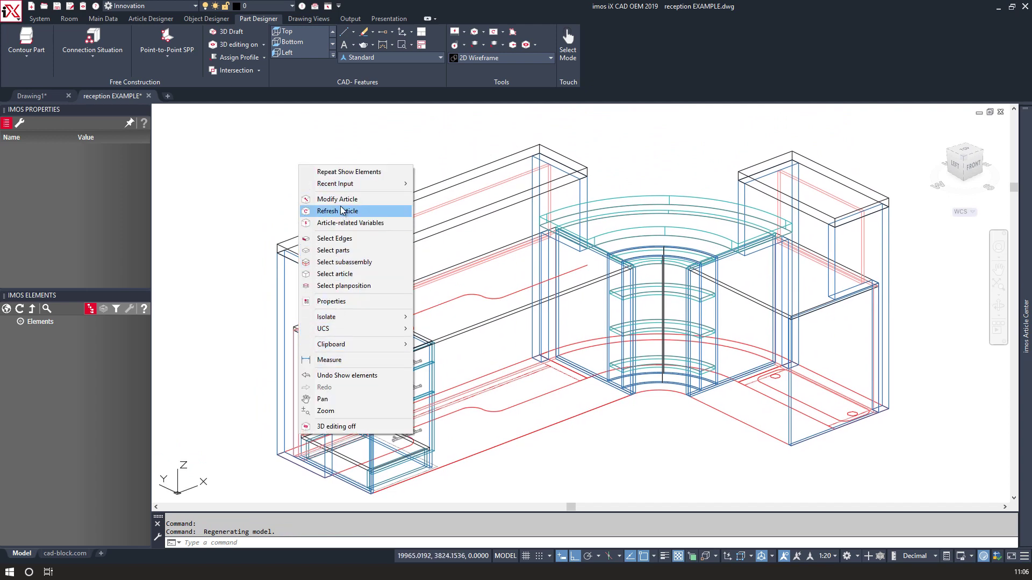
click(339, 238)
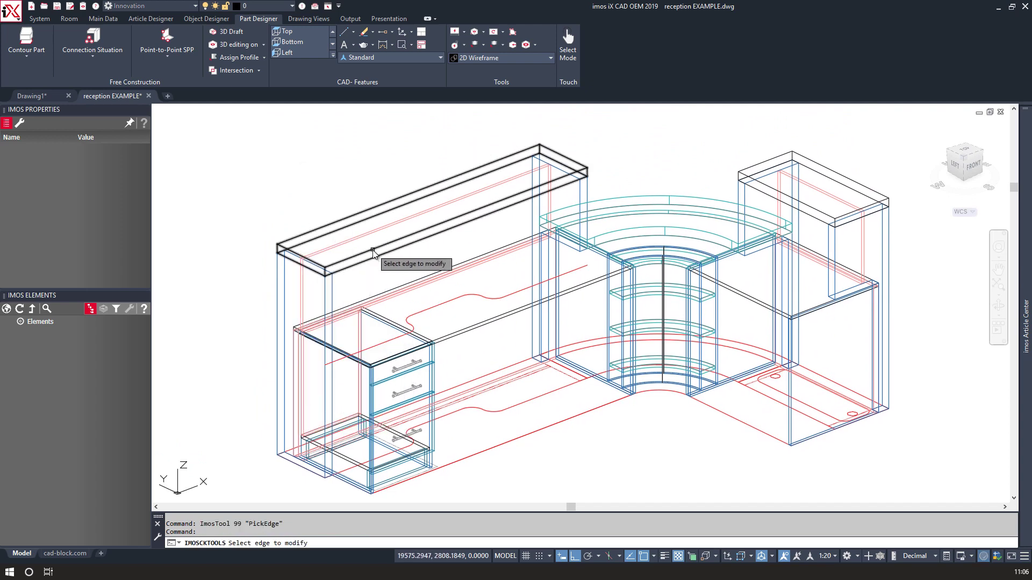
click(373, 250)
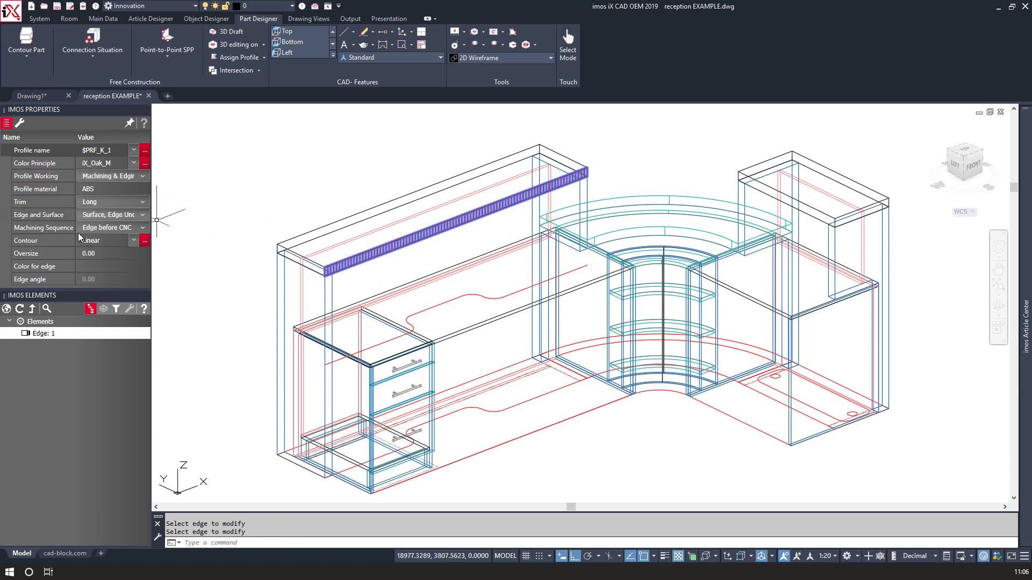
click(24, 125)
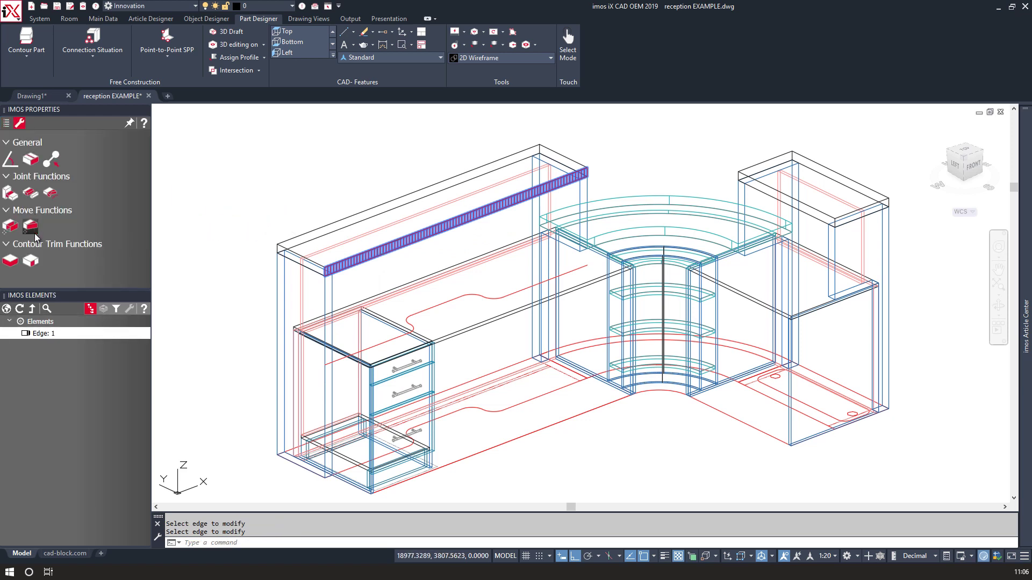
click(51, 193)
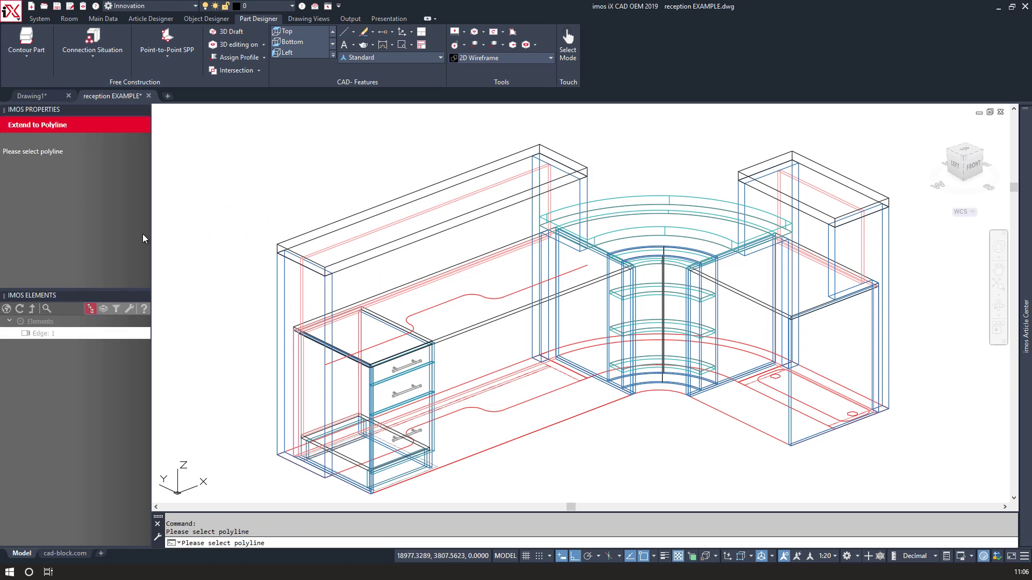
click(429, 316)
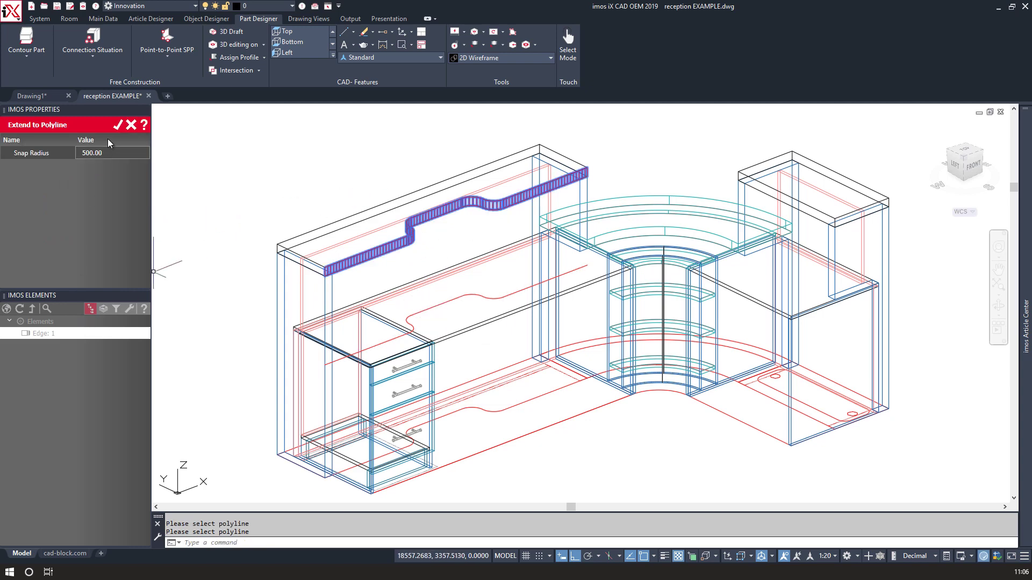
click(117, 126)
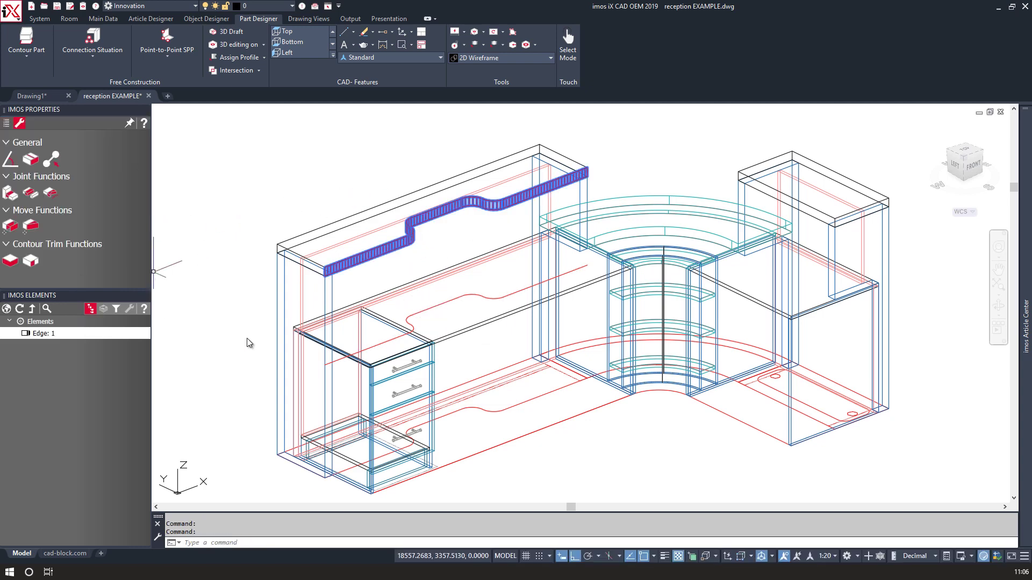
Delete the raised cutout polyline and clear the edge selection.
scroll(363, 263, up, 2)
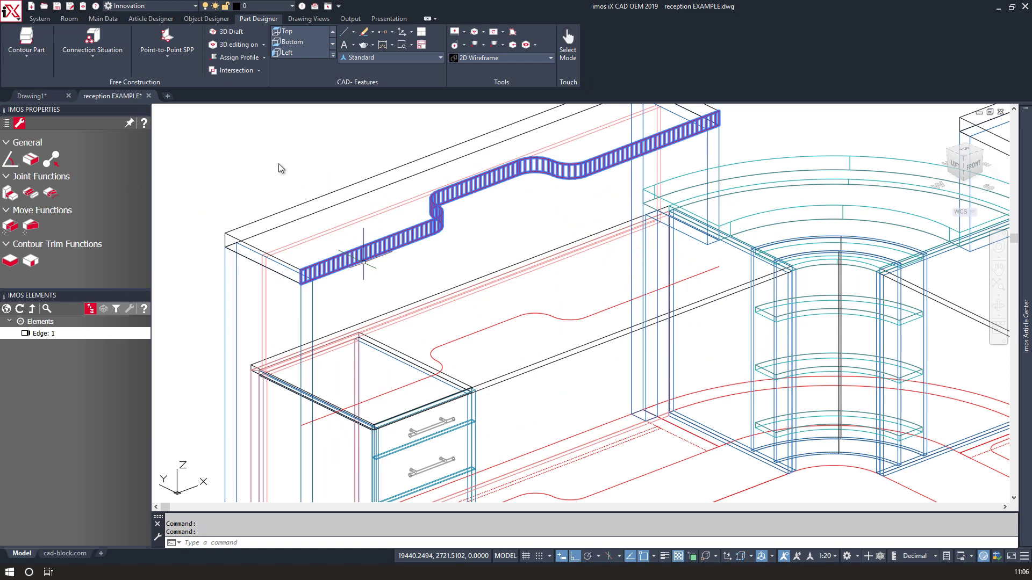
click(8, 125)
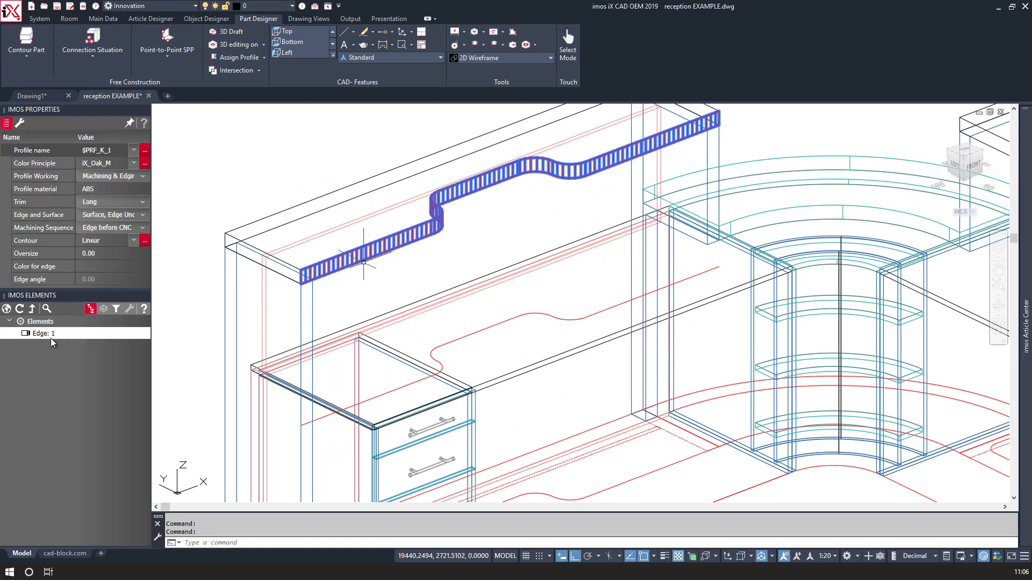
click(255, 156)
click(227, 160)
middle_drag(233, 165, 246, 202)
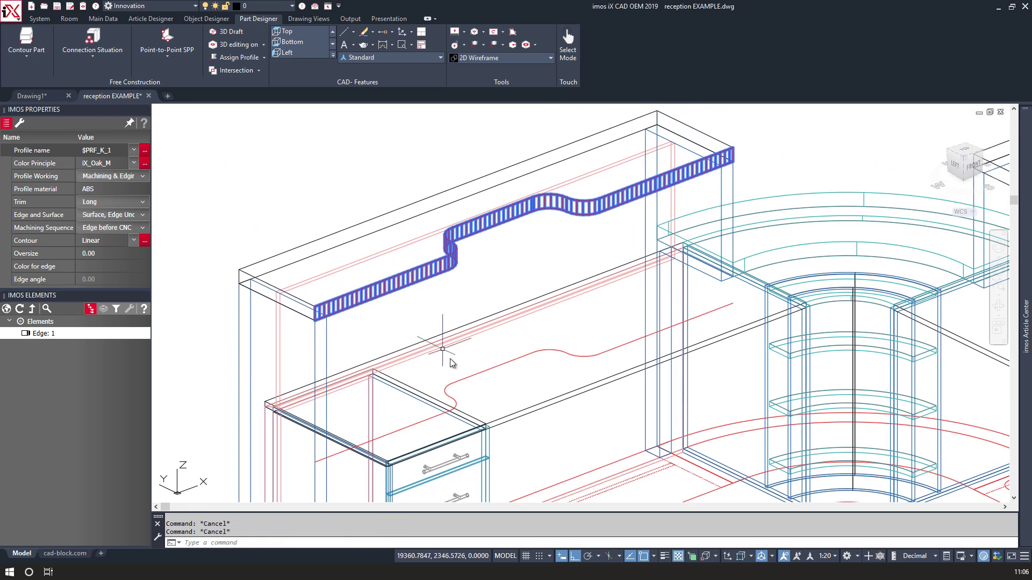
click(461, 380)
scroll(516, 347, down, 2)
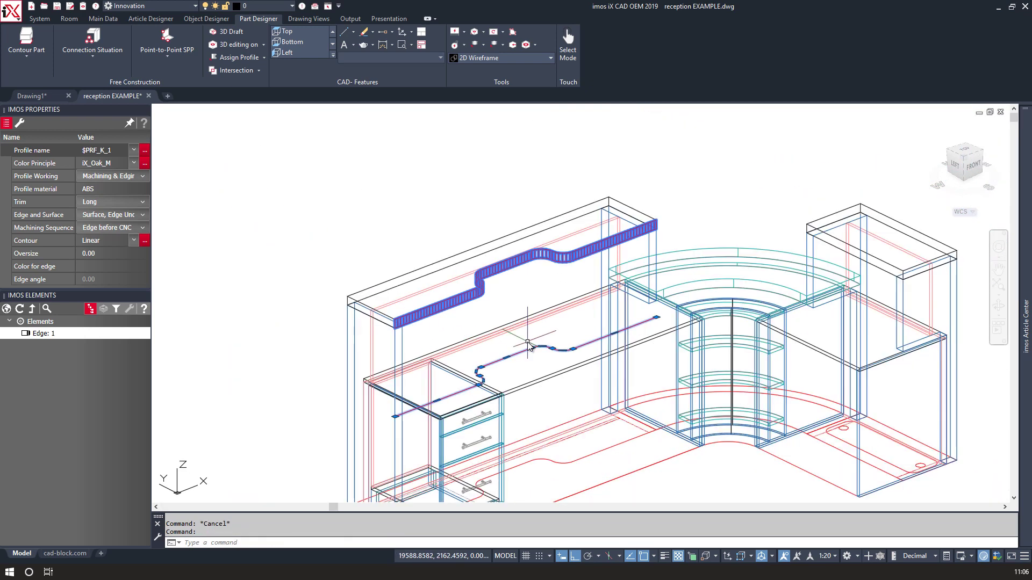
scroll(608, 326, up, 2)
key(Escape)
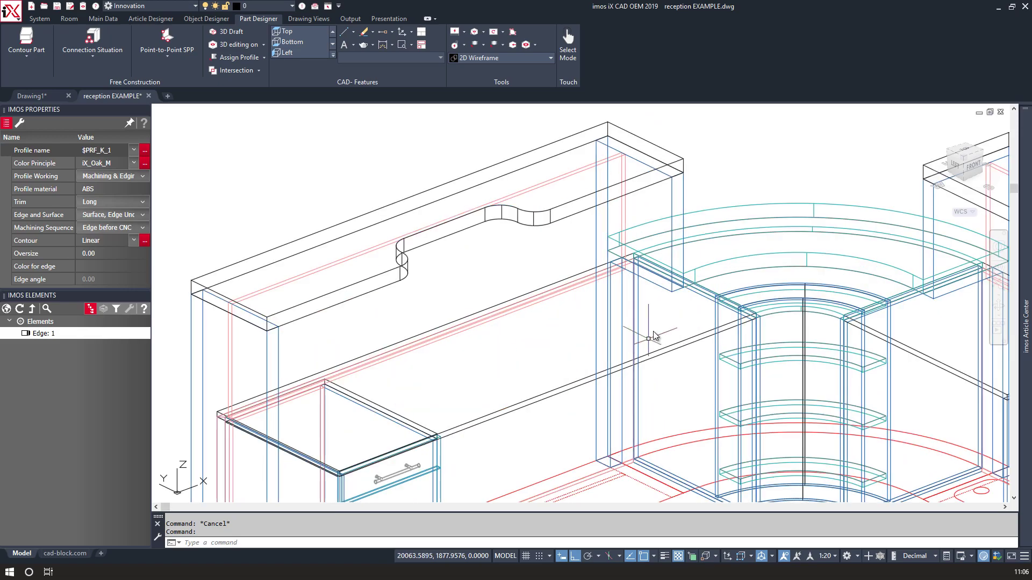
Draw a circle of radius 40 in the plan outline, centred on the outer arc at one side of the cutout.
shift+middle_drag(584, 343, 409, 338)
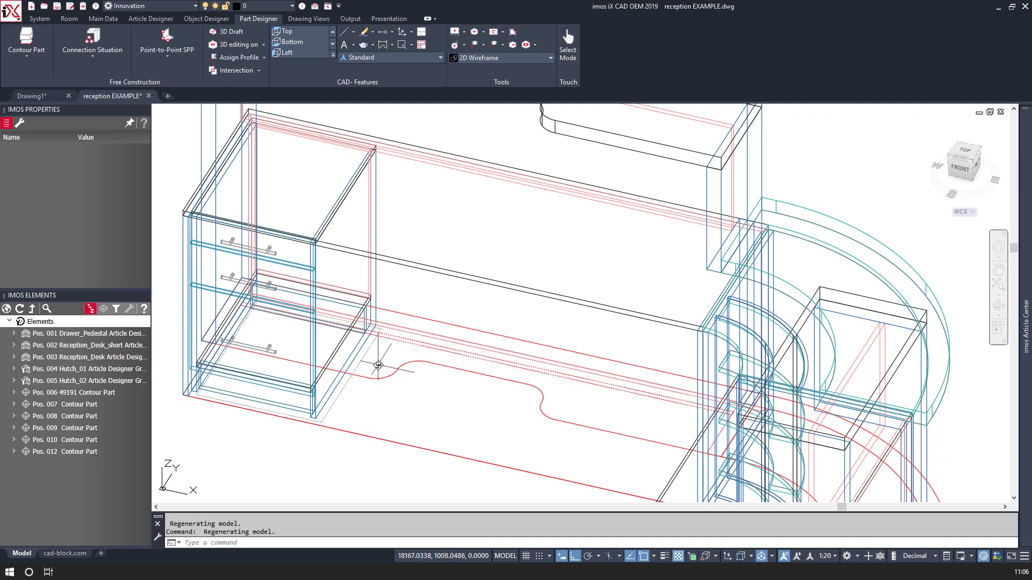
key(Return)
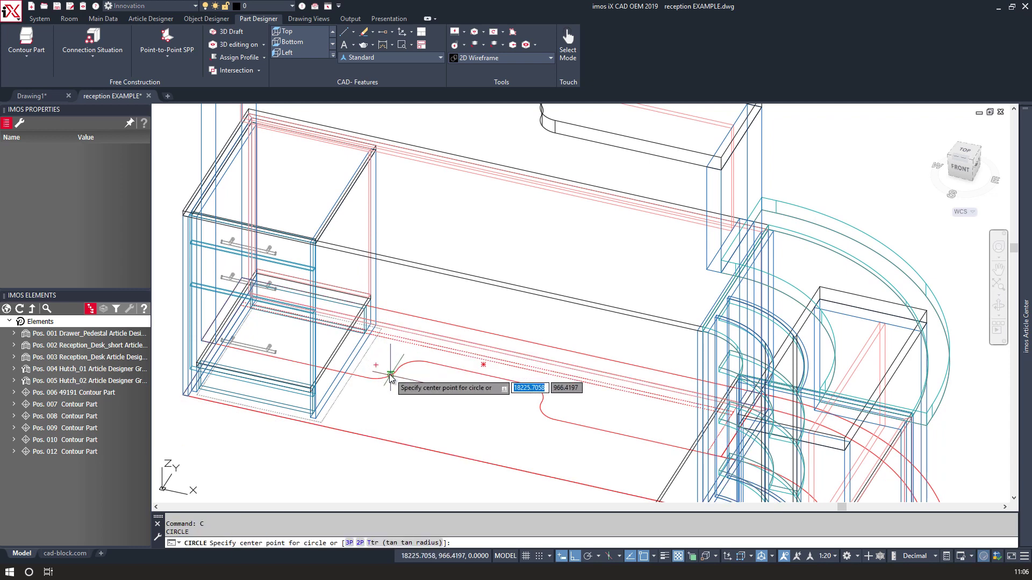
click(375, 366)
scroll(387, 370, up, 6)
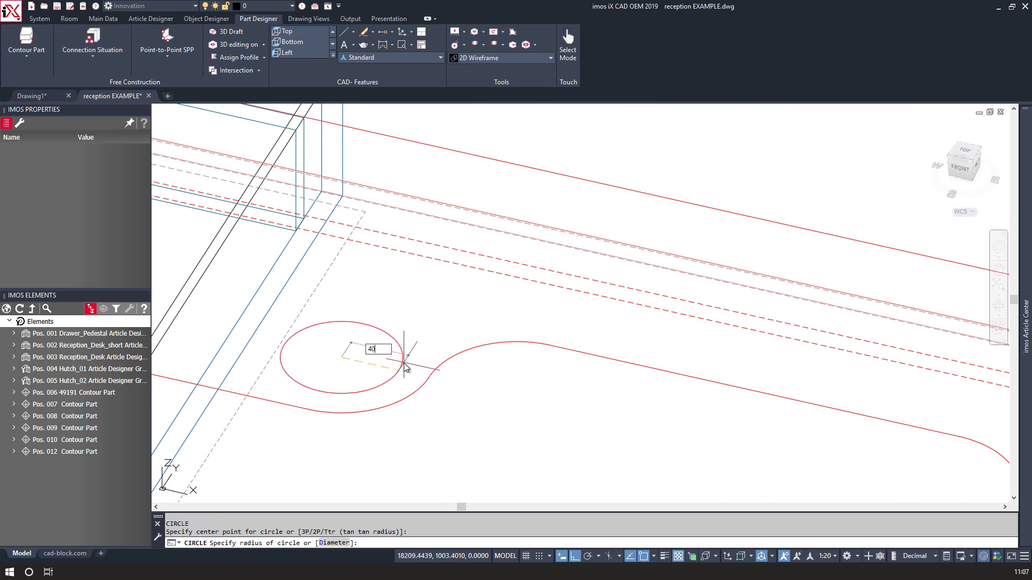
key(Return)
Mirror the circle about the midpoint of the cutout's straight back edge, keeping the original.
click(391, 366)
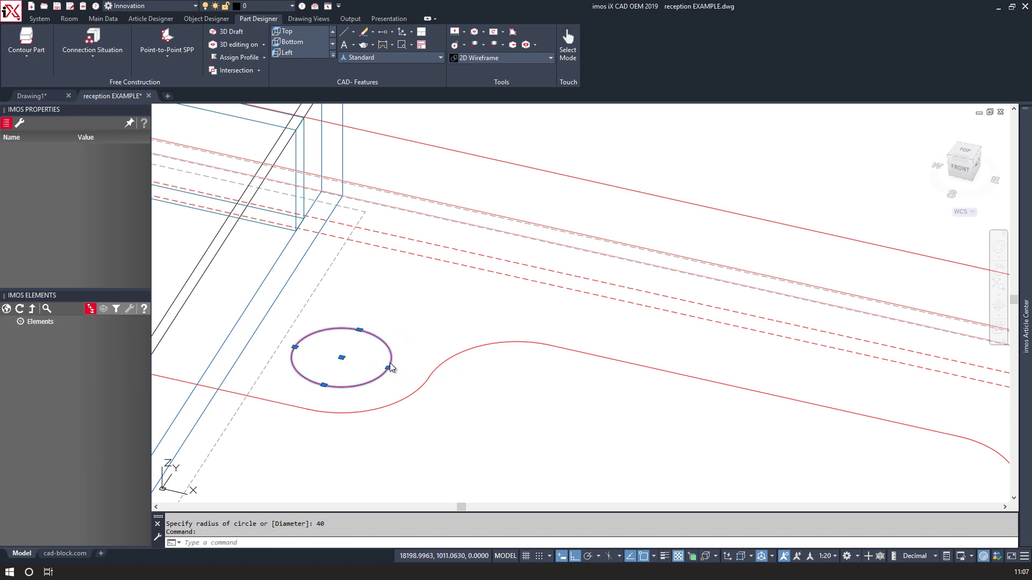
scroll(396, 359, down, 2)
text(mi)
key(Return)
click(610, 370)
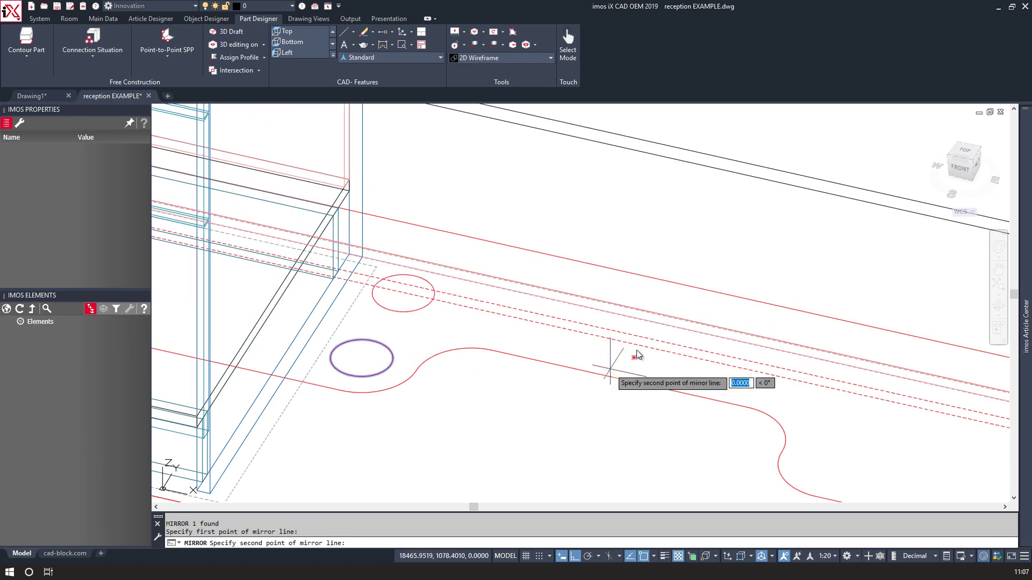
click(695, 234)
key(Return)
middle_drag(521, 202, 519, 209)
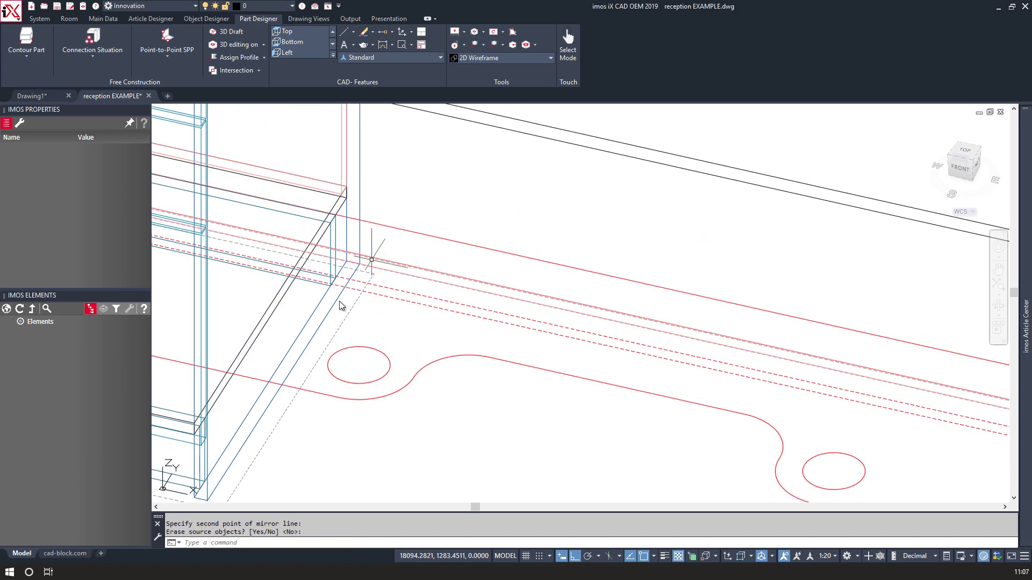
scroll(402, 326, down, 4)
middle_drag(403, 392, 398, 403)
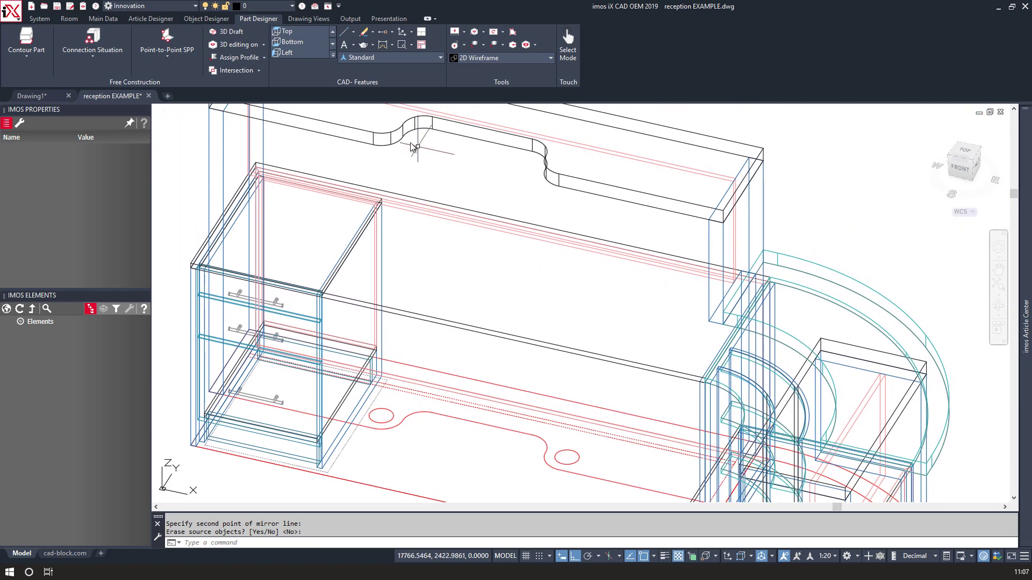
Cut both plan circles through the long hutch top with Circle as Pocket, as through holes with profile PRF_00 and face Bottom.
click(394, 135)
click(394, 133)
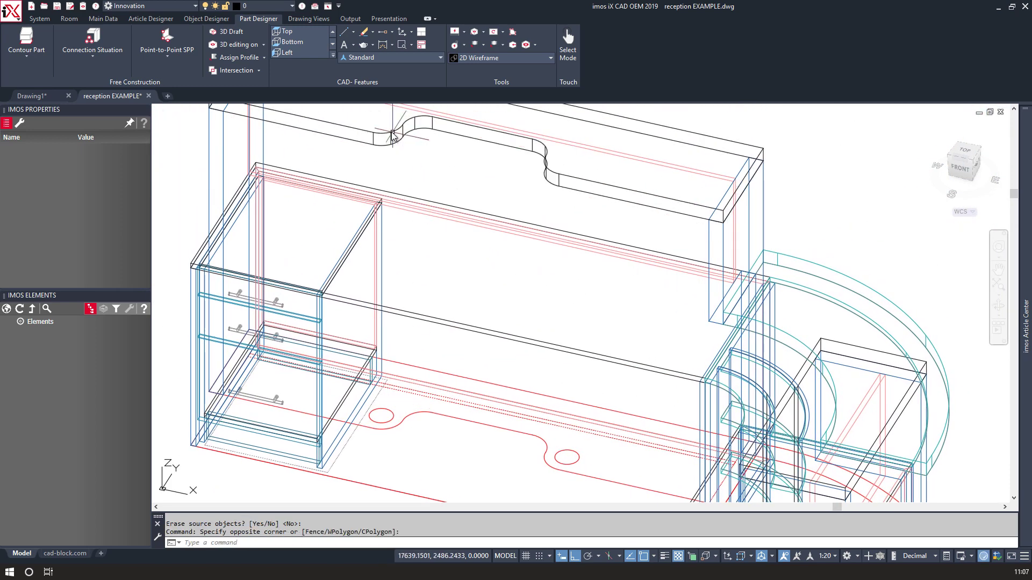
right_click(393, 128)
click(408, 213)
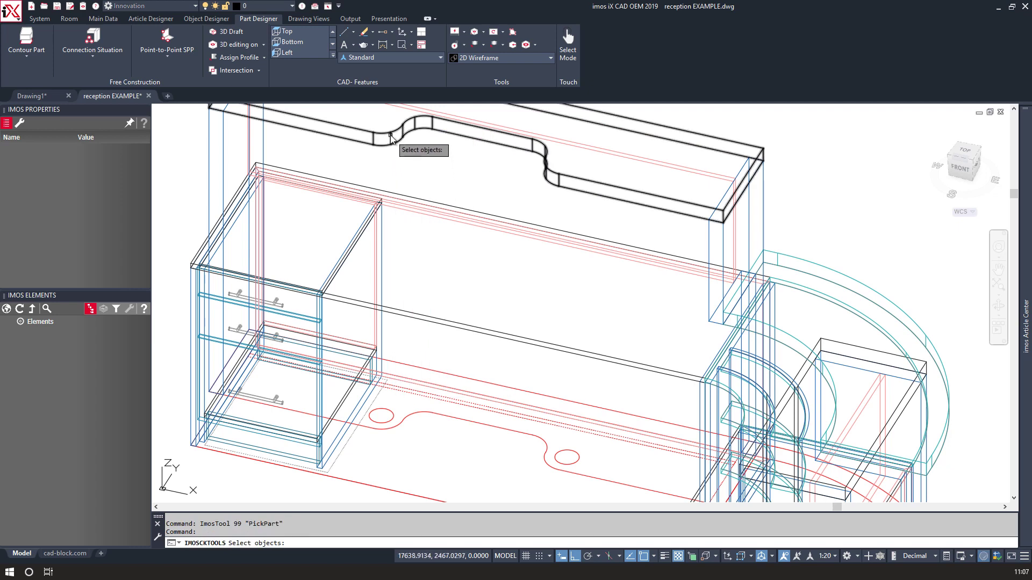
click(390, 135)
key(Return)
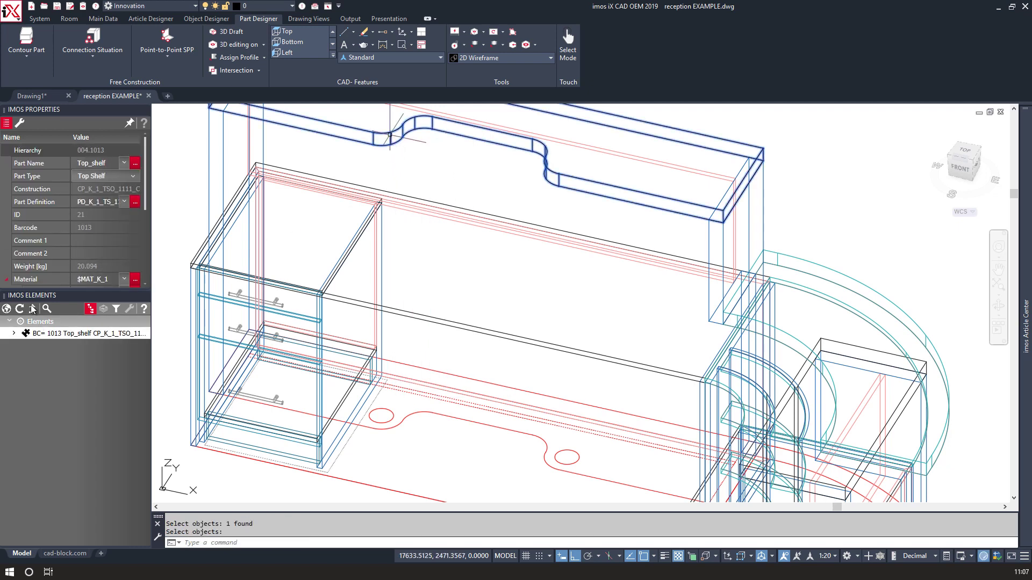
click(19, 123)
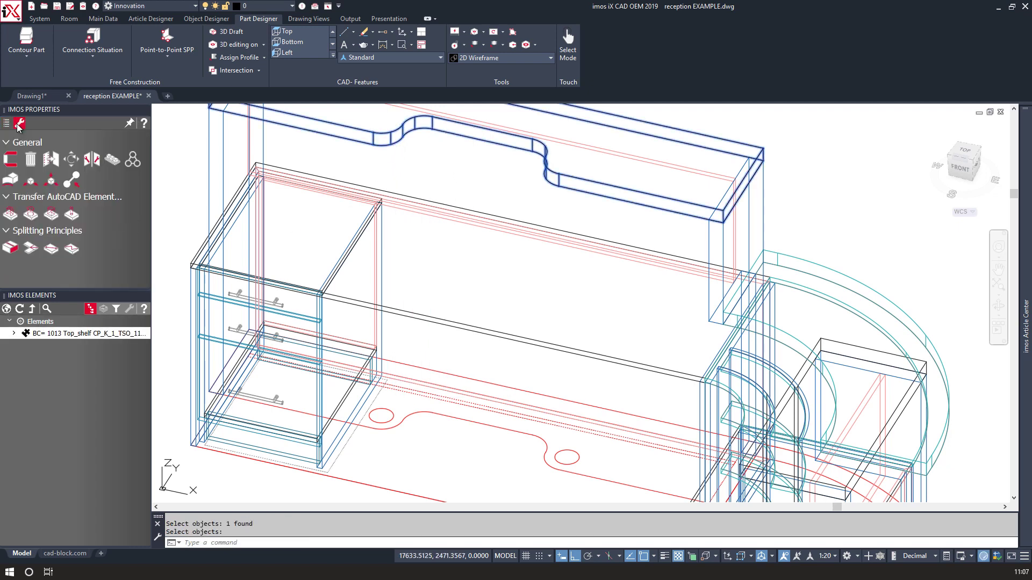
click(30, 215)
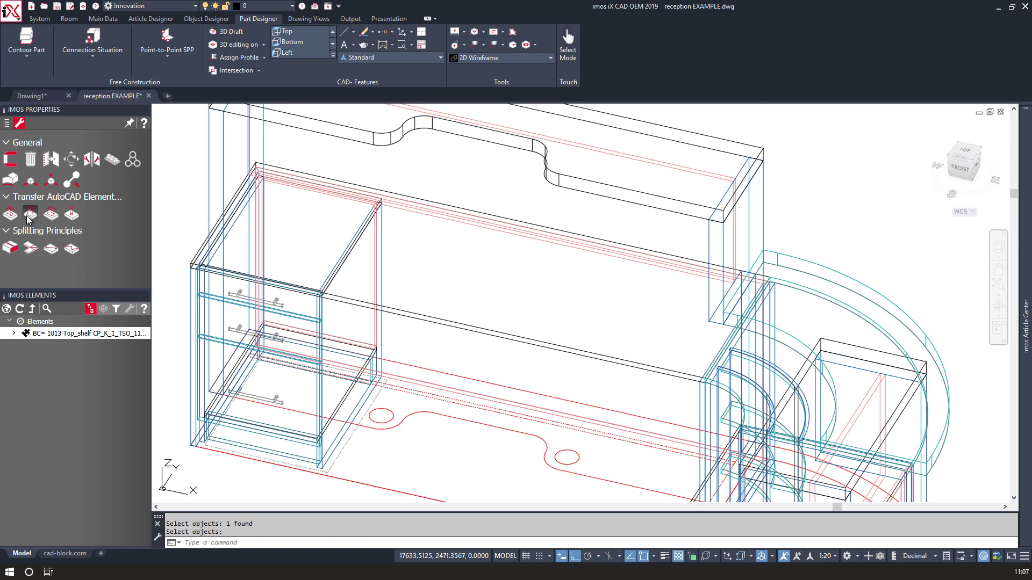
click(392, 416)
key(Return)
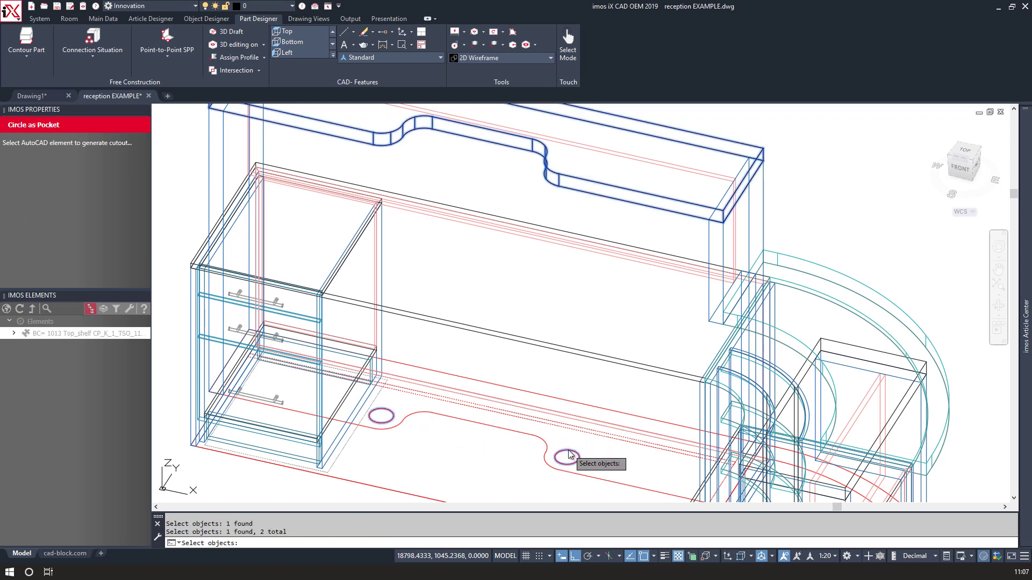
click(472, 331)
right_click(473, 330)
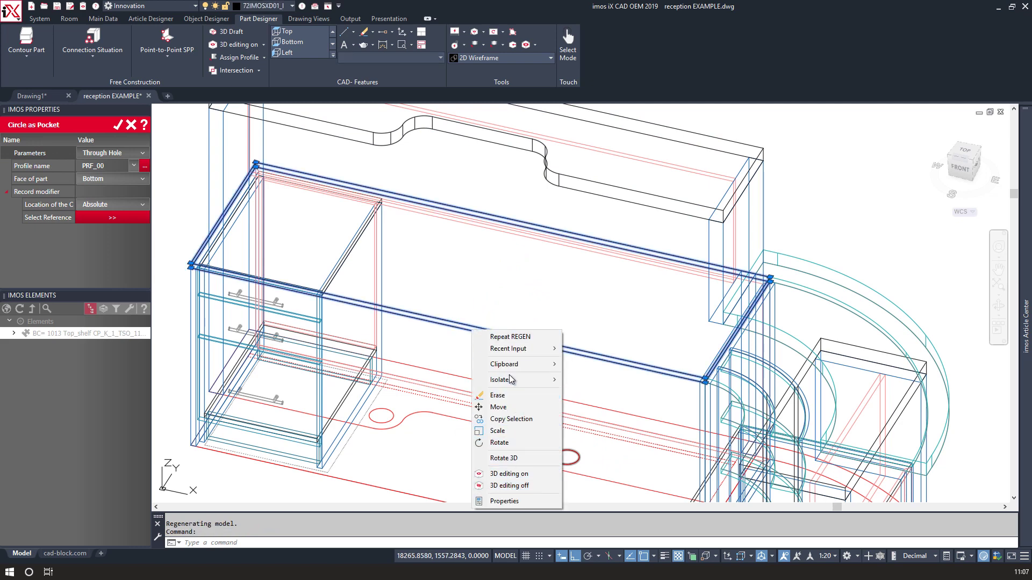
mouse_move(514, 382)
click(477, 301)
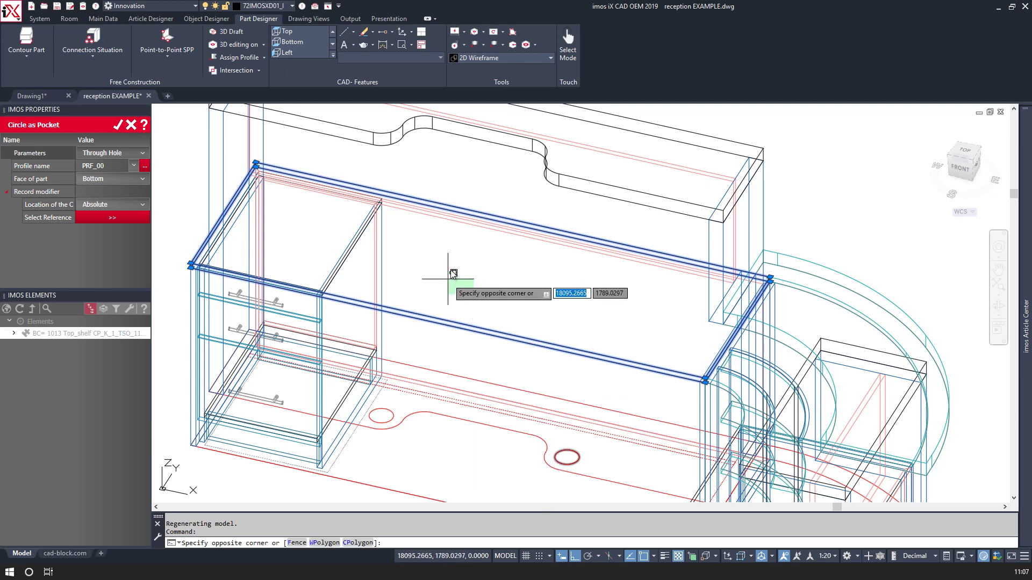
click(117, 126)
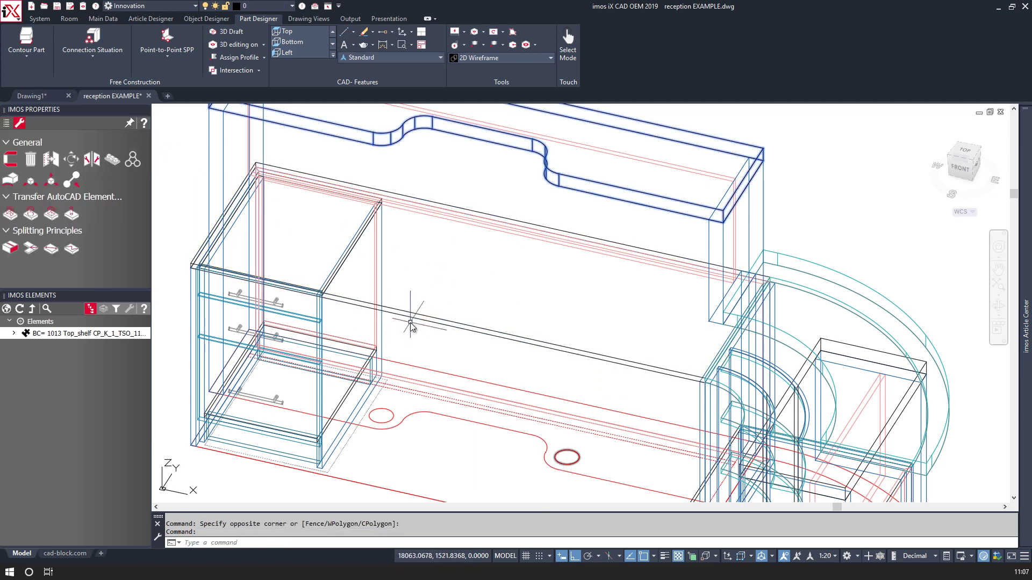
Cut the same two circles through the long worktop below with Circle as Pocket, as through holes with profile PRF_00 and face Bottom.
right_click(413, 296)
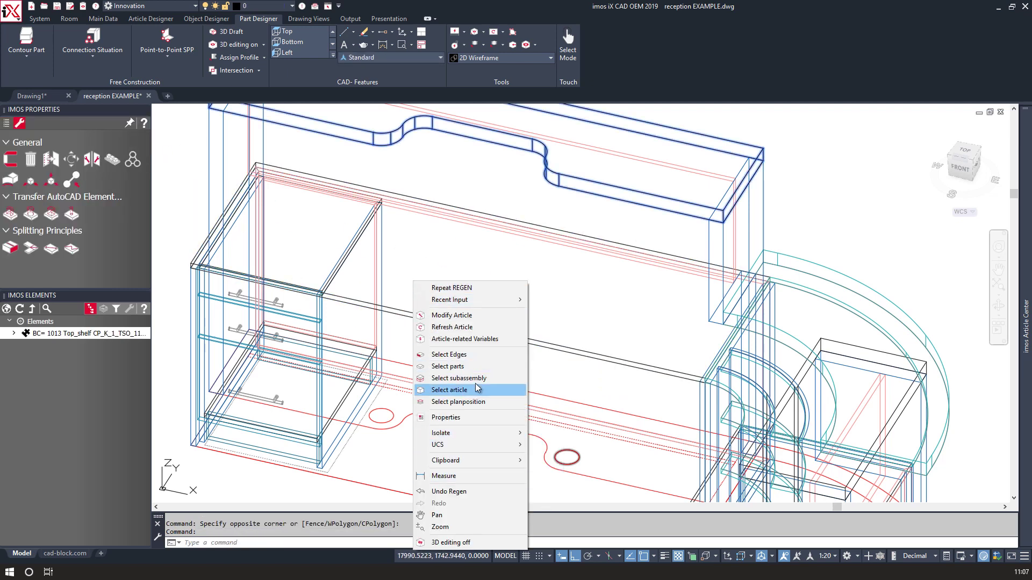
click(469, 354)
click(468, 331)
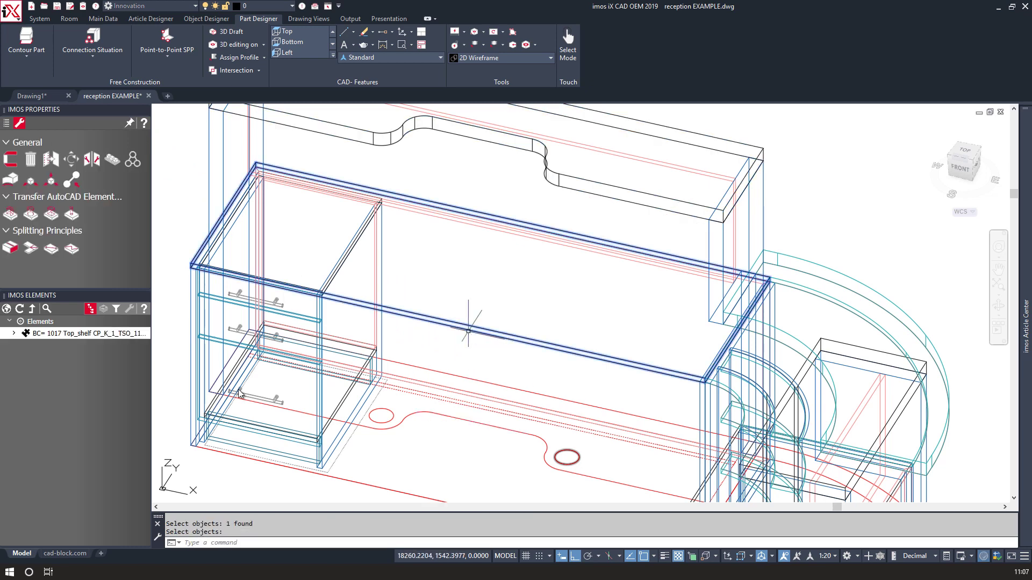
click(30, 214)
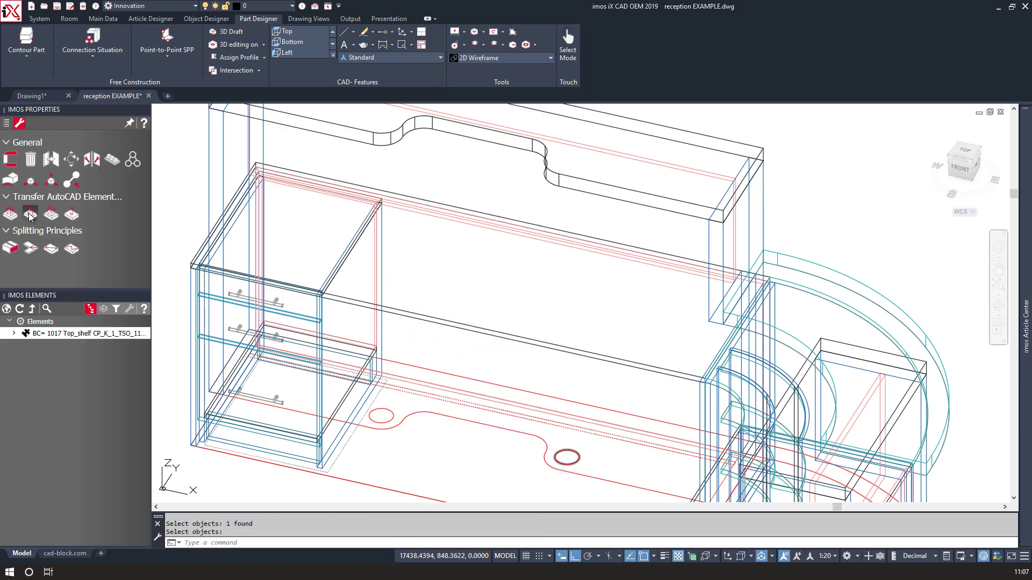
click(394, 416)
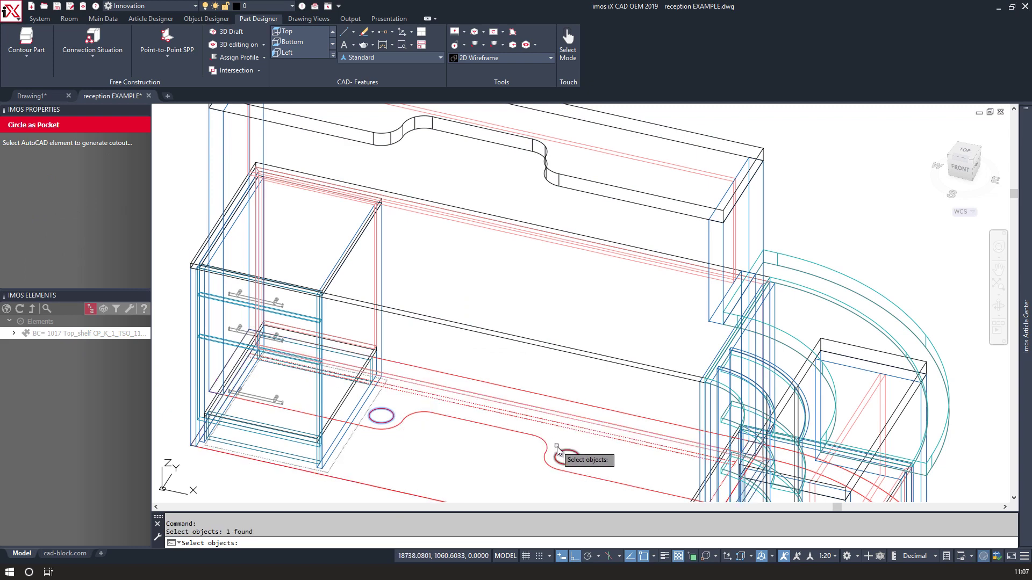
key(Return)
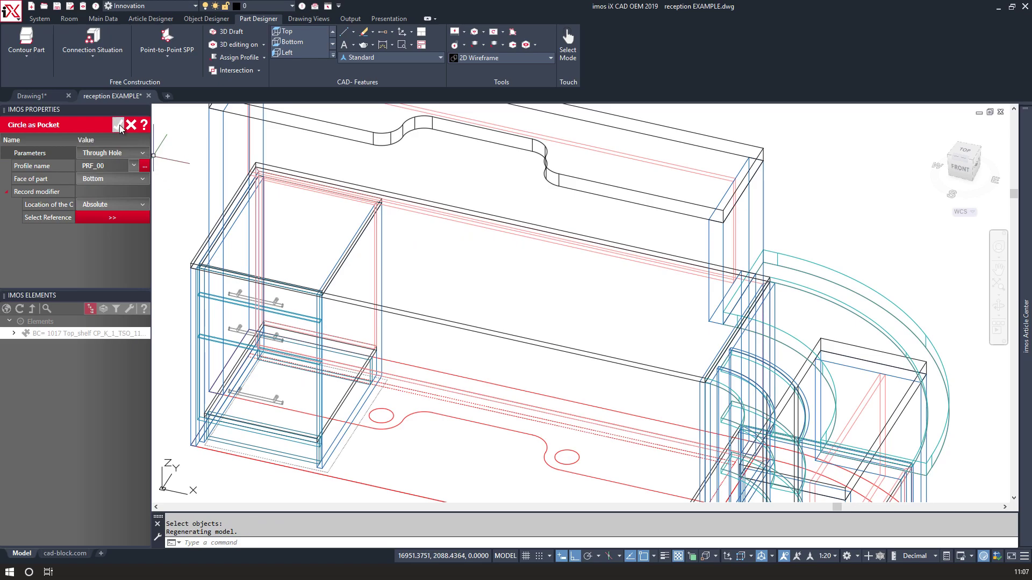
click(119, 125)
Switch the Visu Manager to a mode that displays machining, fittings and connectors on the desk.
scroll(430, 285, down, 3)
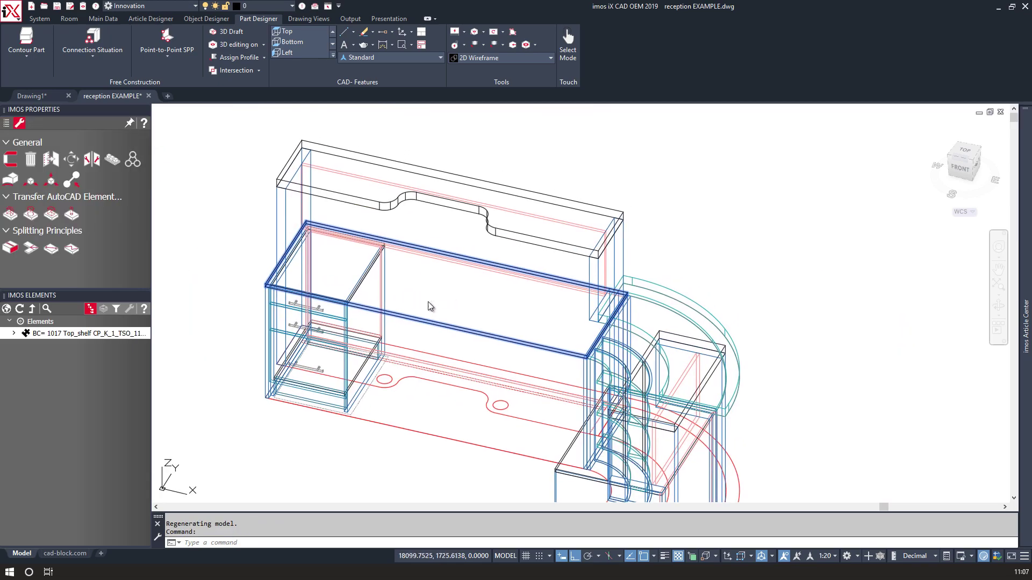
shift+middle_drag(430, 306, 404, 297)
shift+middle_drag(429, 298, 495, 290)
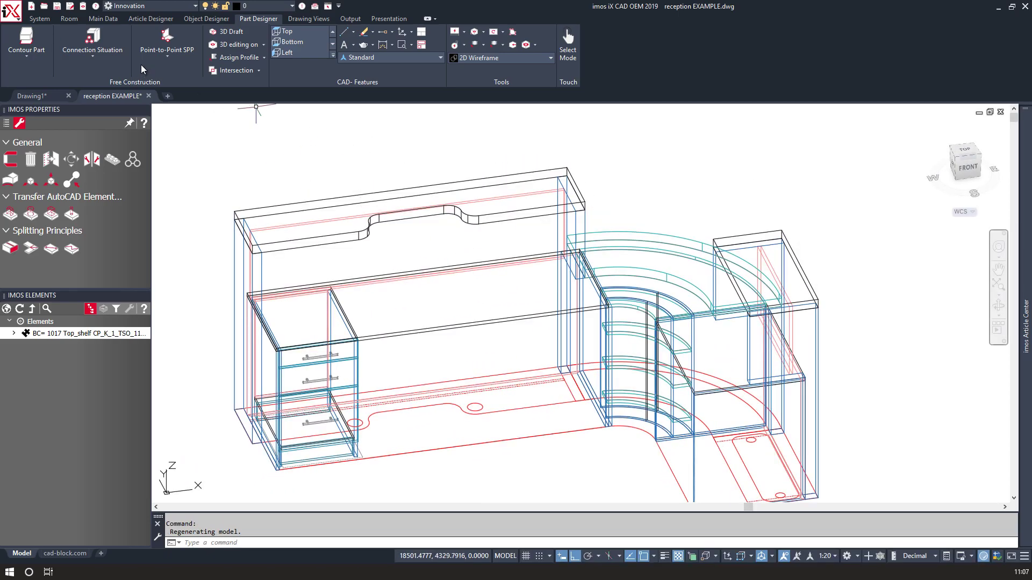
click(83, 8)
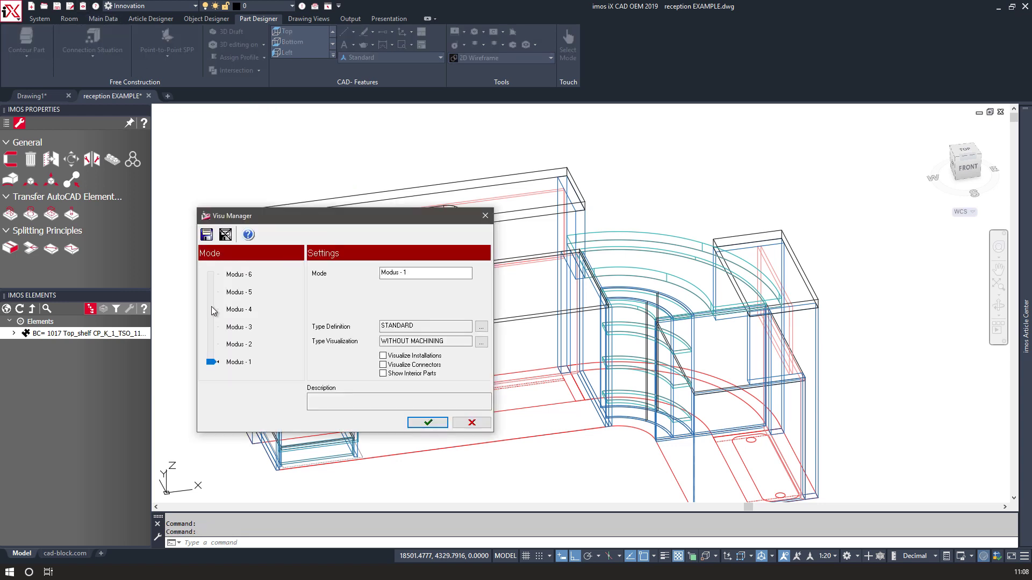
click(428, 423)
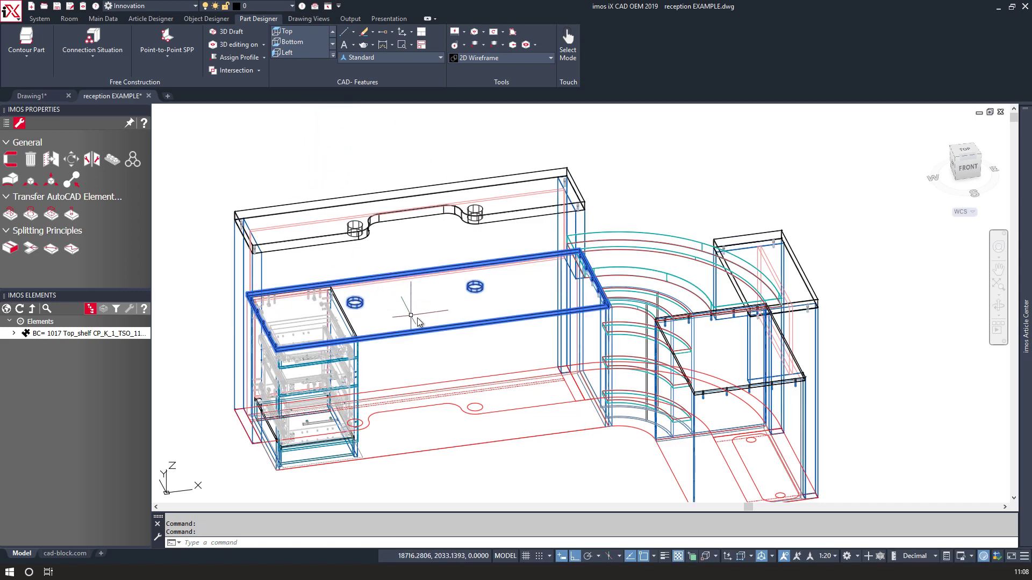
Display the desk in the Realistic visual style and examine the cutout and holes from the front and back.
shift+middle_drag(365, 321, 262, 266)
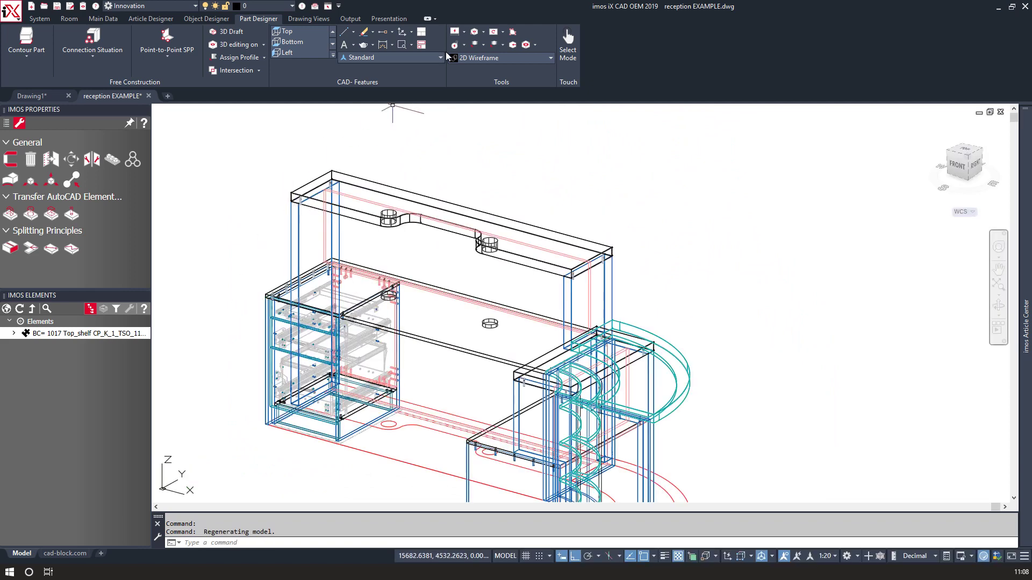
click(473, 59)
click(391, 119)
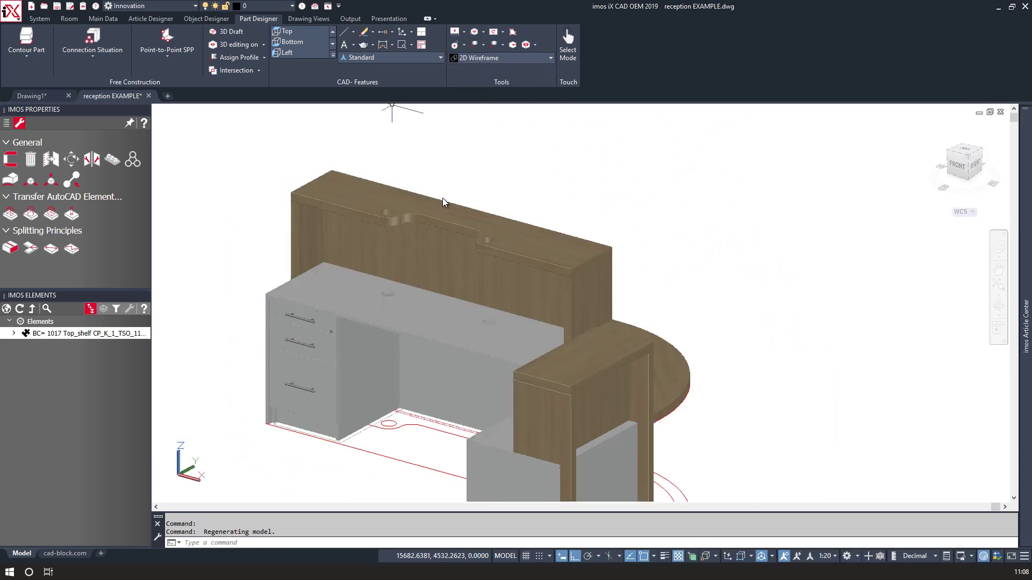
shift+middle_drag(295, 380, 755, 407)
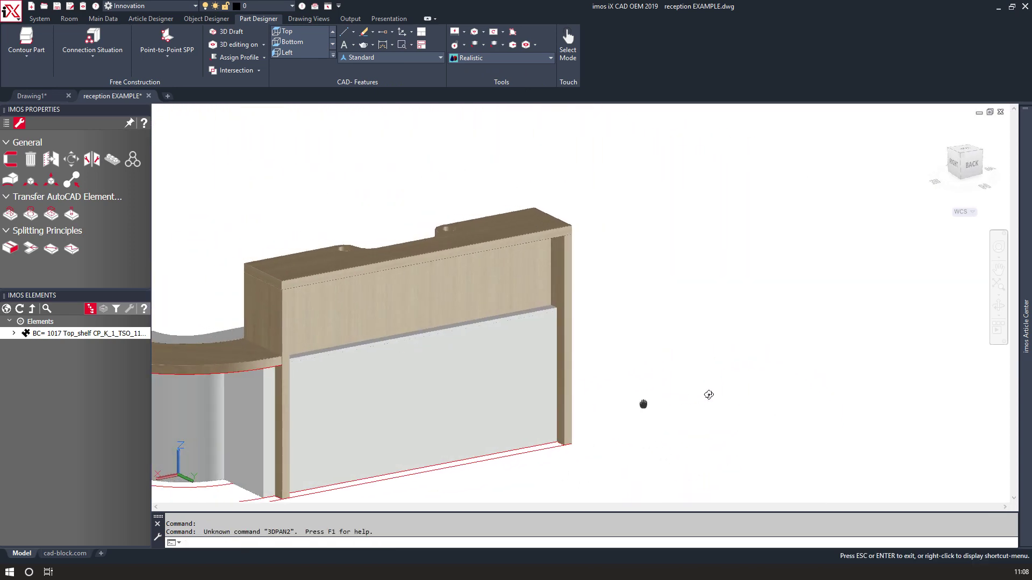
scroll(709, 394, down, 6)
shift+middle_drag(407, 419, 606, 397)
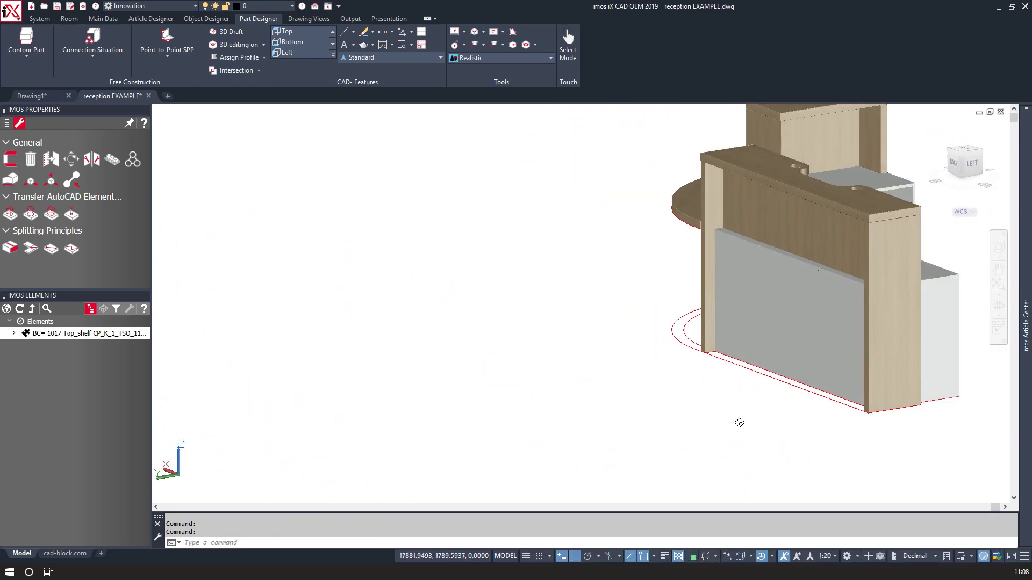
shift+middle_drag(754, 423, 453, 443)
middle_drag(556, 428, 325, 458)
scroll(595, 454, down, 5)
scroll(604, 470, up, 3)
shift+middle_drag(604, 470, 599, 471)
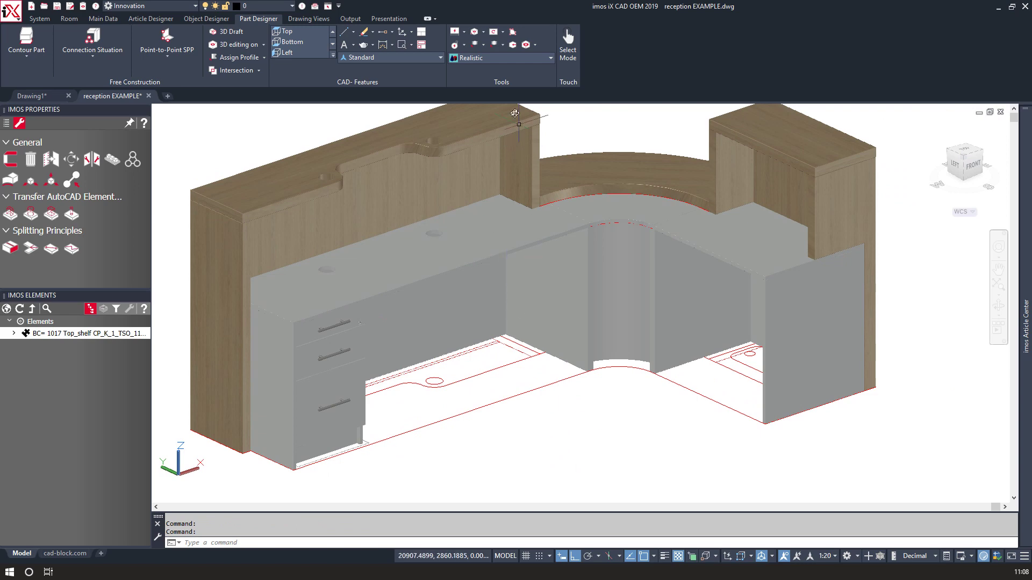
Return to the 2D Wireframe visual style and turn on 3D editing for the side panel beside the curved corner unit.
click(492, 61)
click(398, 77)
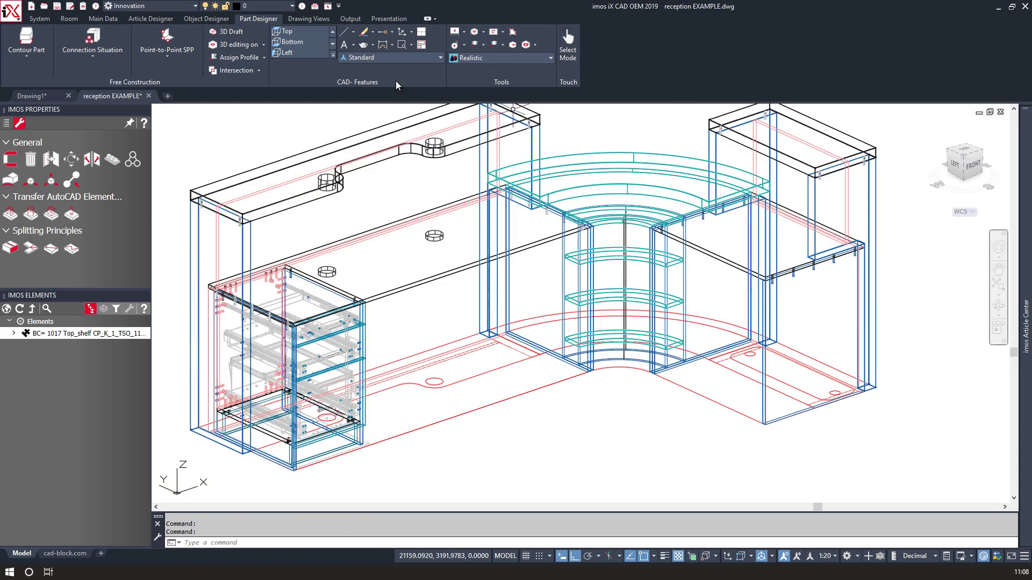
scroll(571, 362, up, 6)
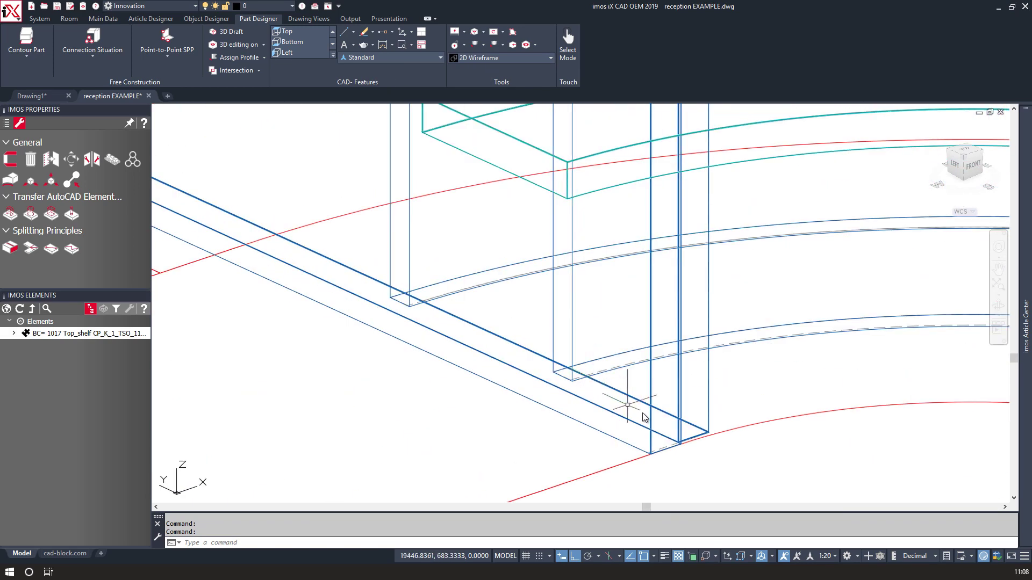
scroll(706, 426, up, 2)
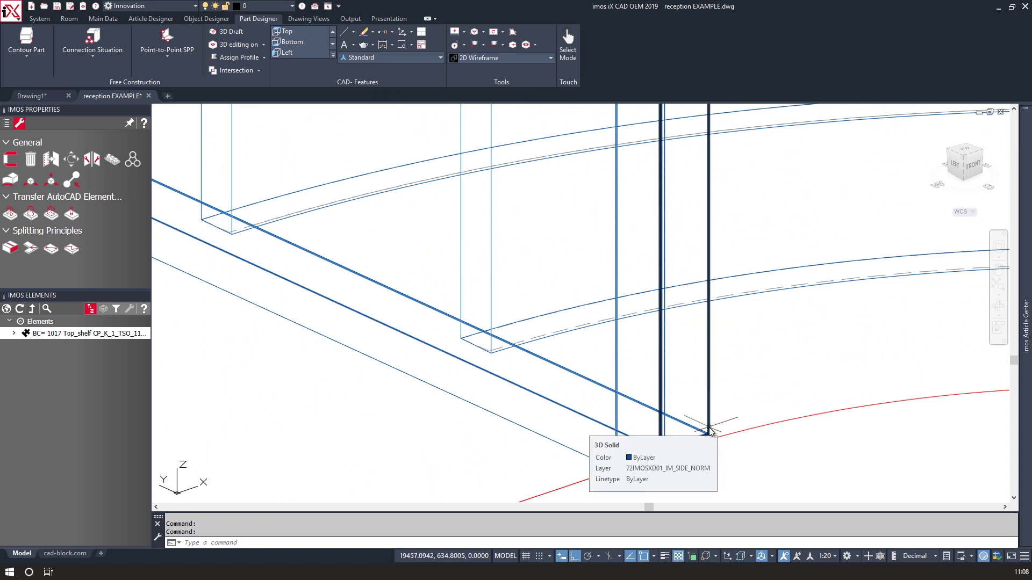
click(708, 431)
scroll(691, 346, down, 1)
right_click(624, 296)
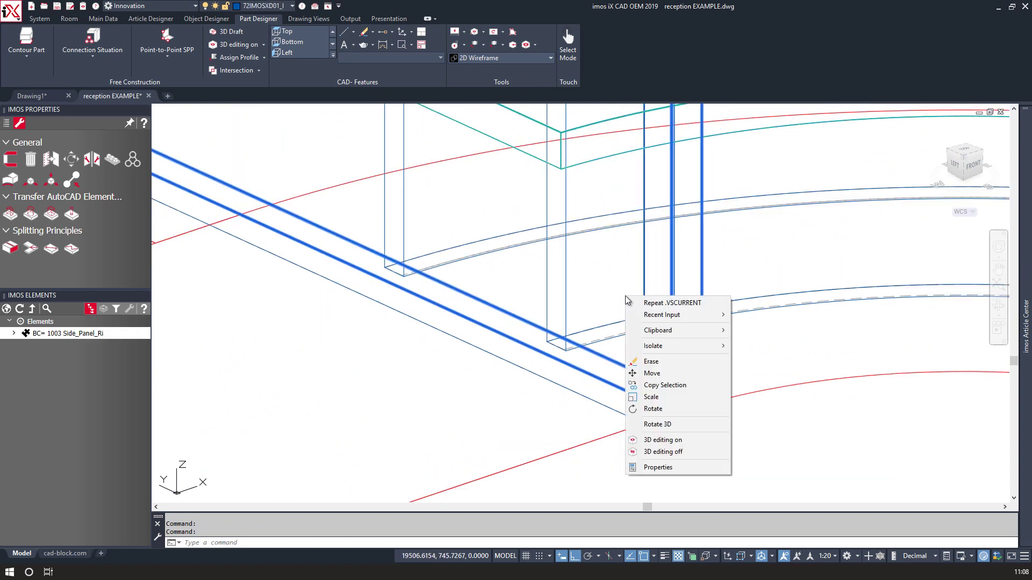
click(672, 440)
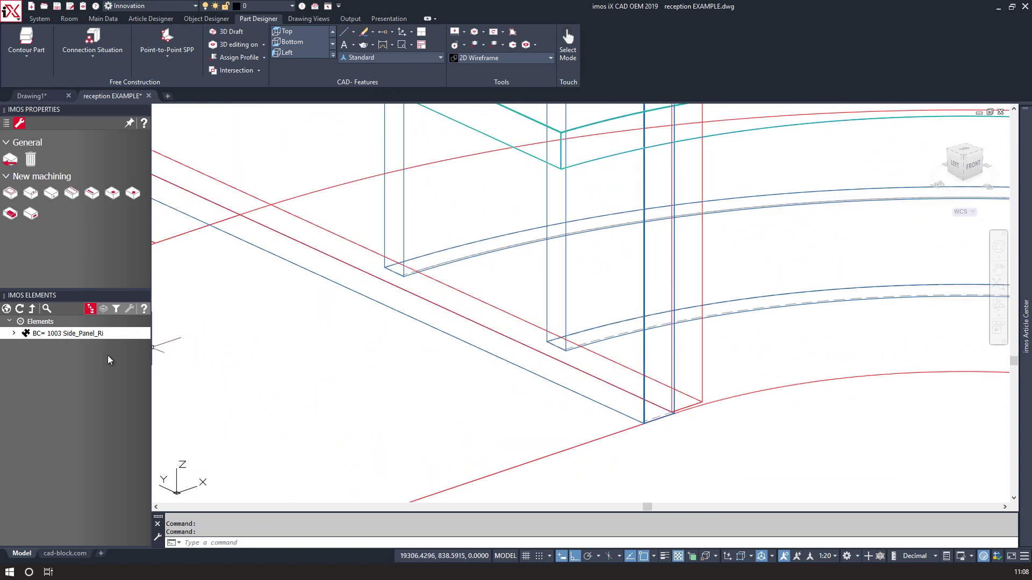
Add a groove machining to the side panel and stretch its near end to the bottom end of the curved panel.
click(96, 194)
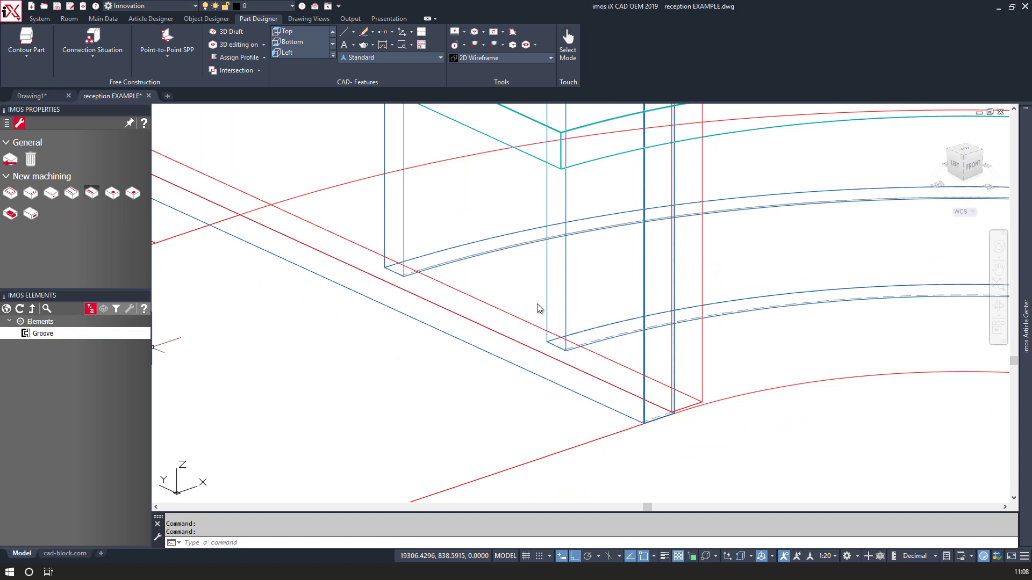
scroll(454, 290, down, 3)
scroll(460, 288, up, 5)
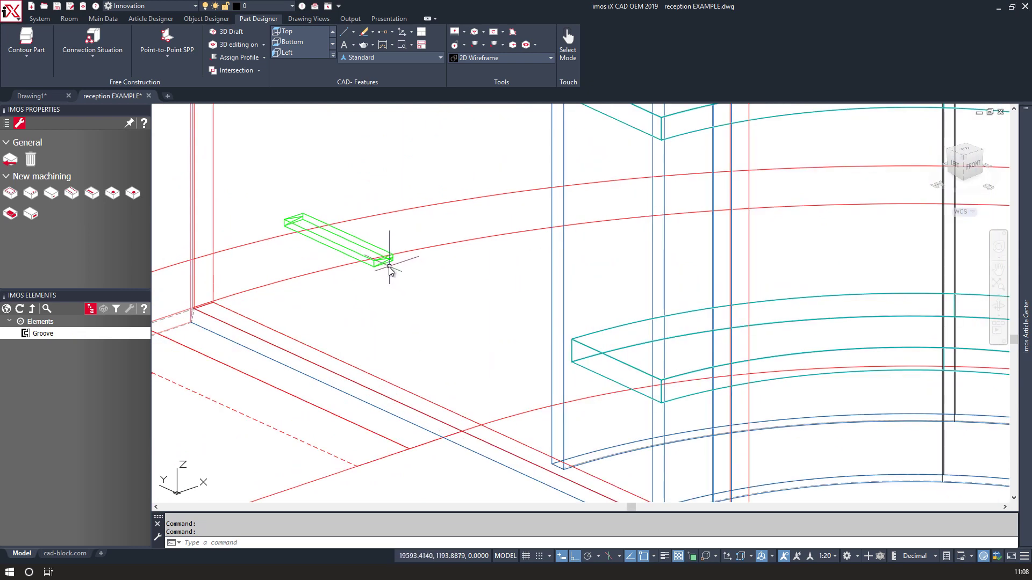
click(374, 264)
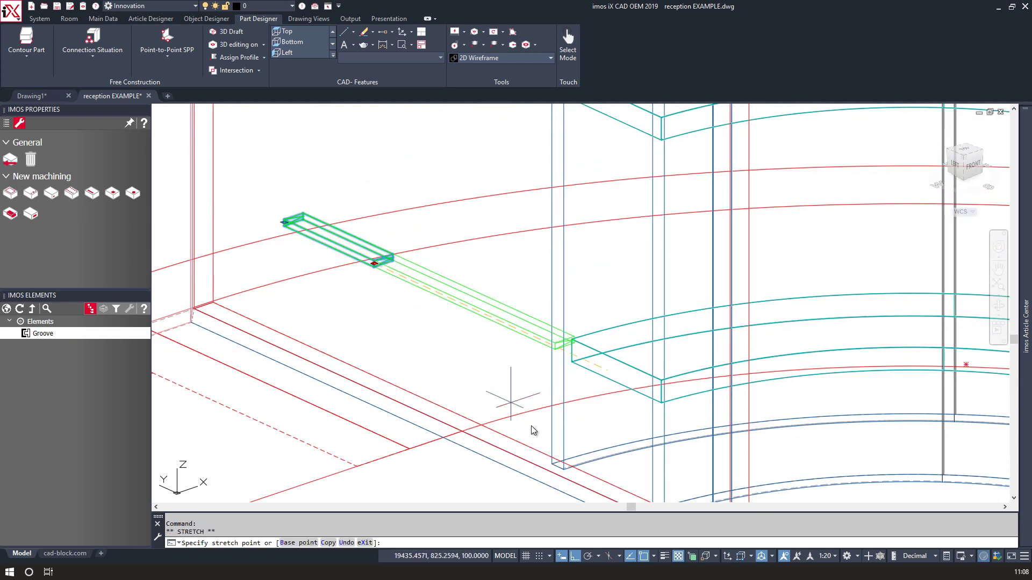
scroll(531, 425, up, 4)
scroll(491, 484, down, 3)
click(490, 473)
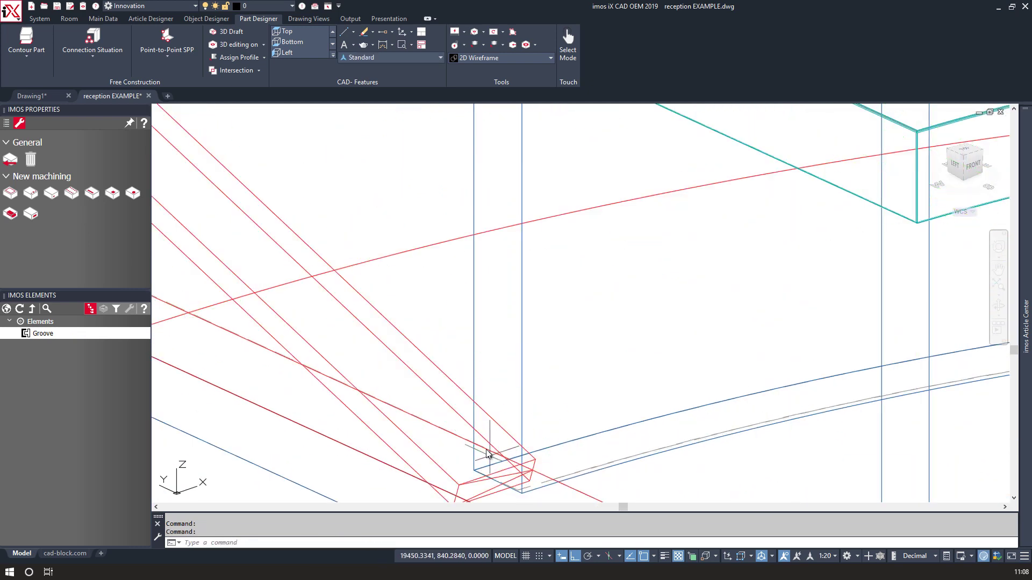
scroll(371, 355, down, 4)
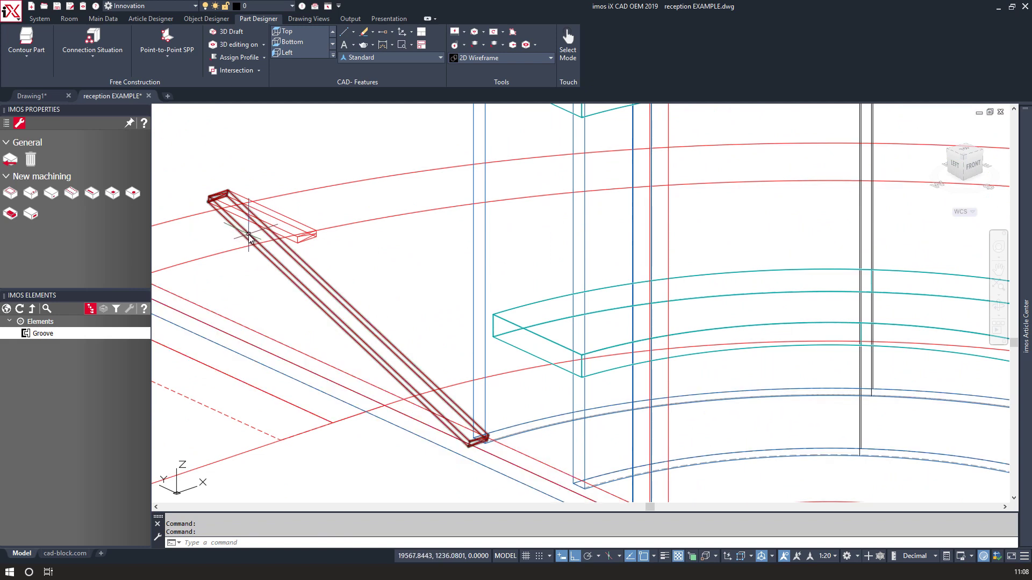
Stretch the groove's other end vertically up to the top end of the curved panel.
click(210, 199)
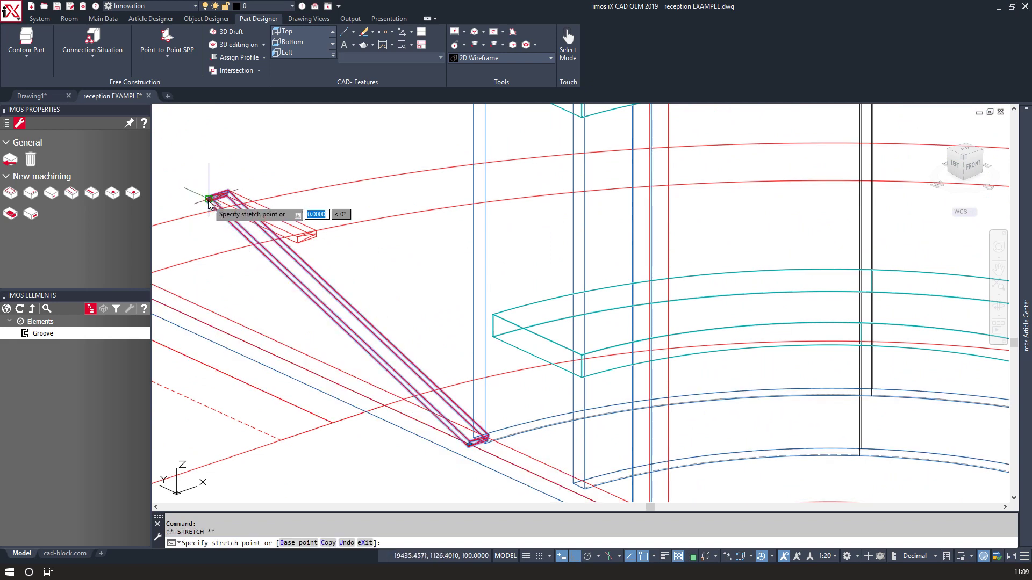
middle_drag(345, 234, 318, 483)
middle_drag(457, 163, 437, 400)
middle_drag(440, 201, 433, 361)
scroll(433, 352, up, 2)
middle_drag(428, 166, 422, 353)
scroll(423, 343, up, 2)
scroll(412, 238, up, 2)
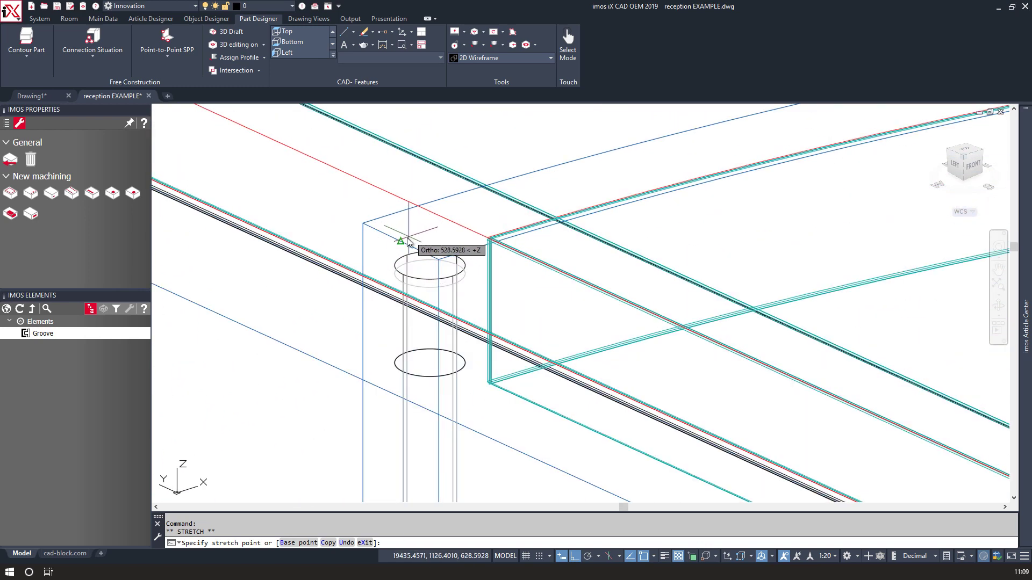
click(413, 235)
scroll(413, 235, up, 2)
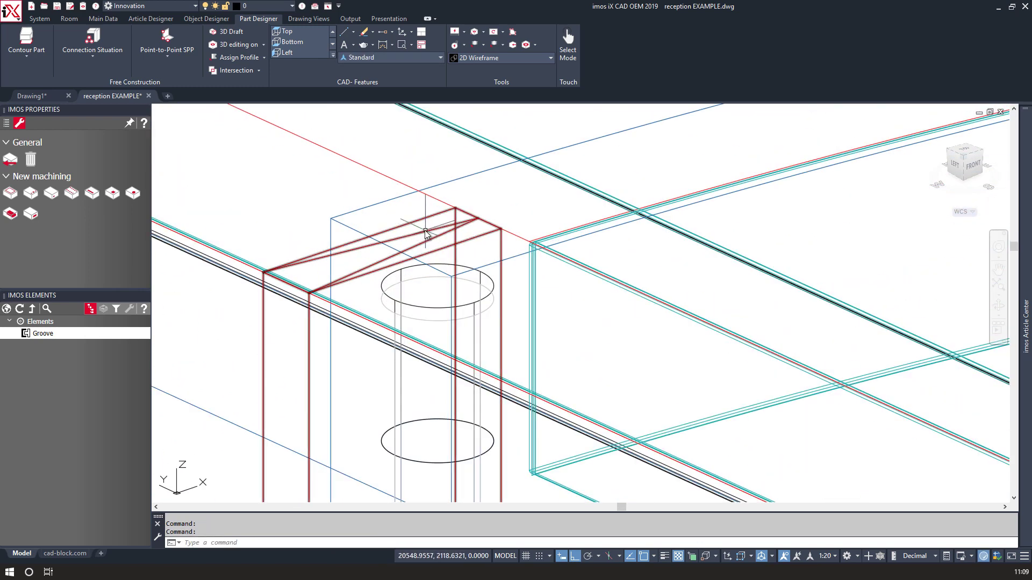
Set the vertical groove's orientation to BOT: vertical bottom.
click(424, 232)
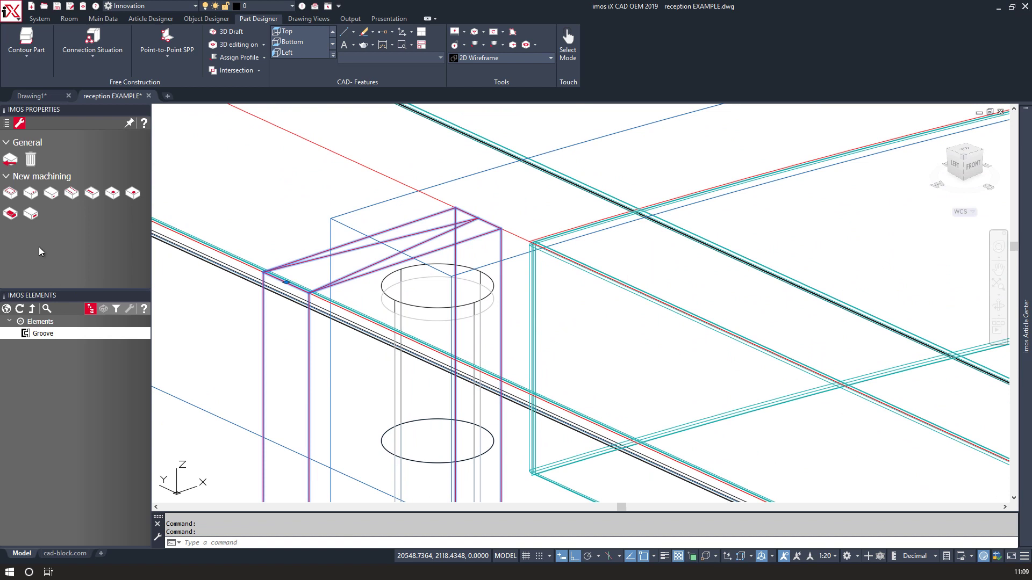
click(7, 123)
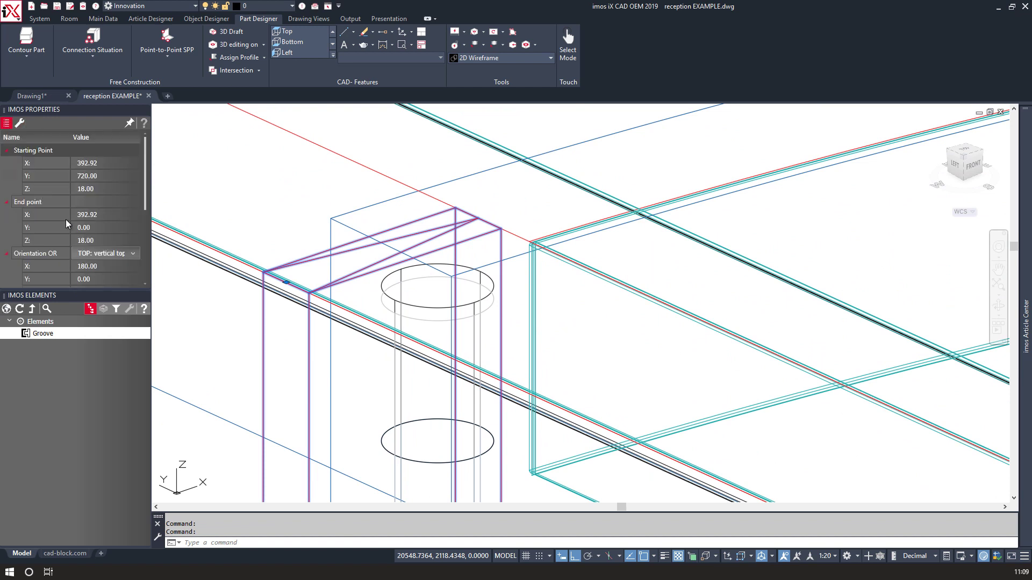
click(124, 256)
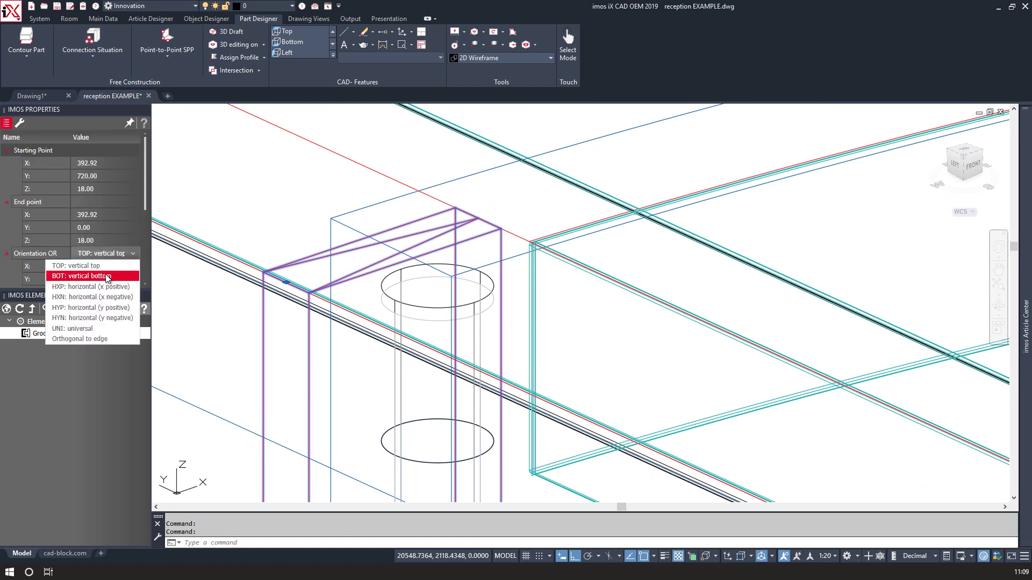
click(106, 276)
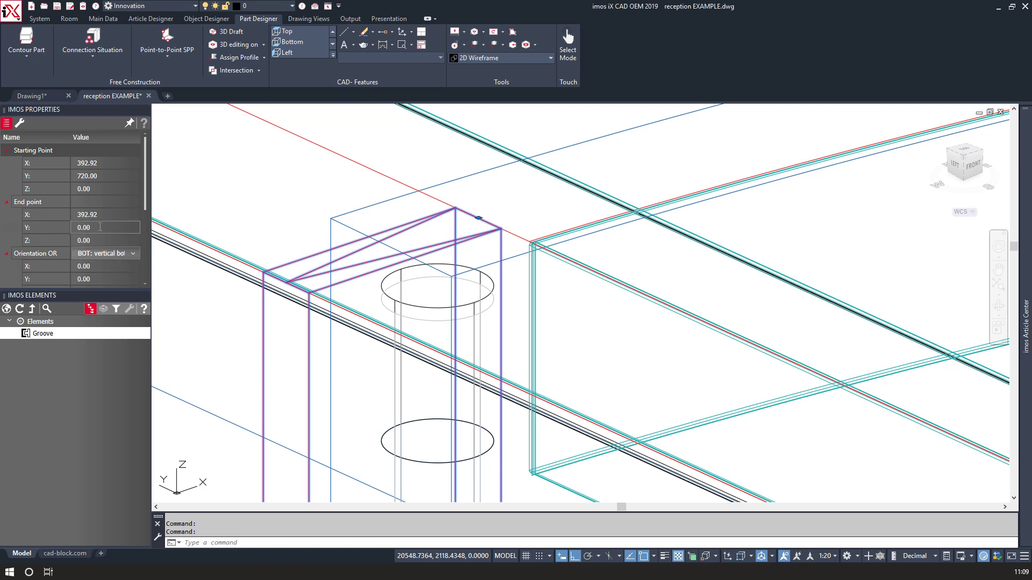
Set the groove's depth to 10.
scroll(100, 227, down, 3)
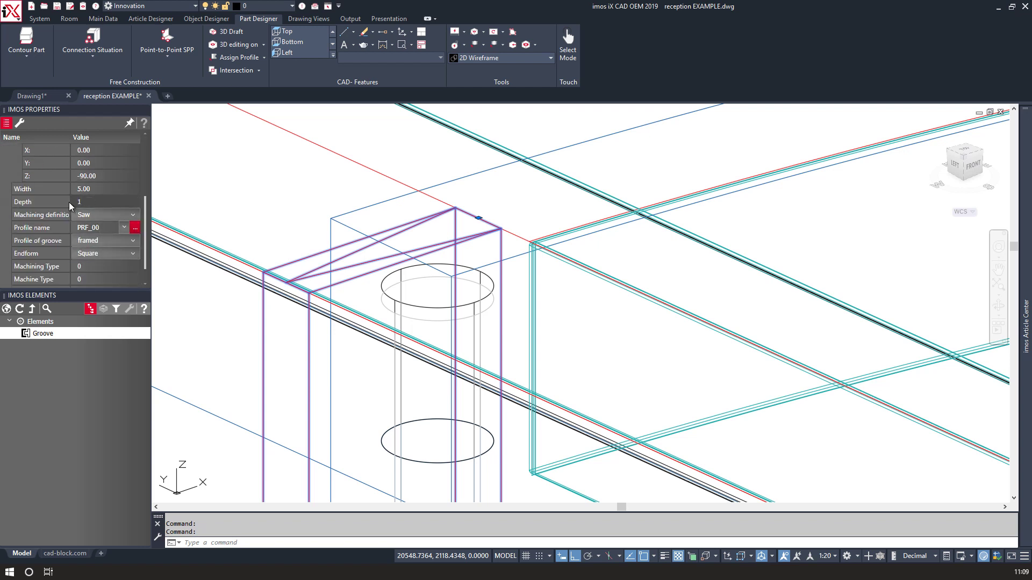
text(2)
key(Return)
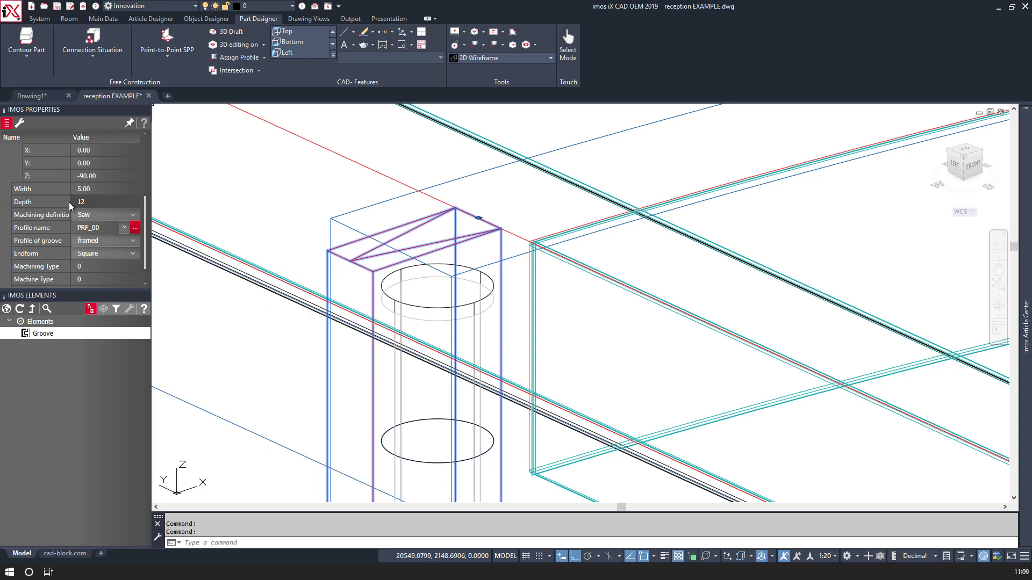
click(81, 201)
text(8)
key(Return)
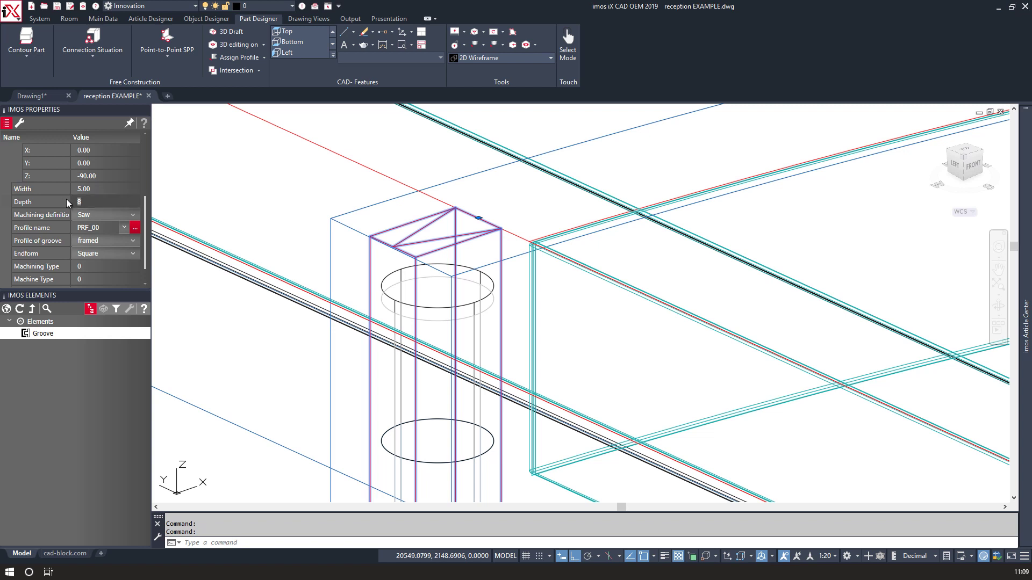
text(10)
key(Return)
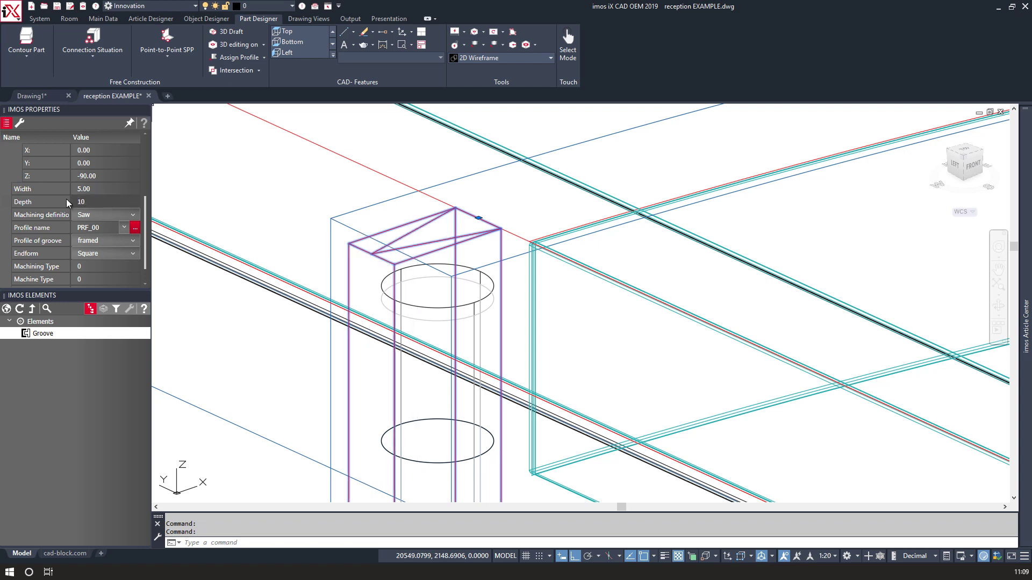
Set the groove's width to 13.5.
click(71, 189)
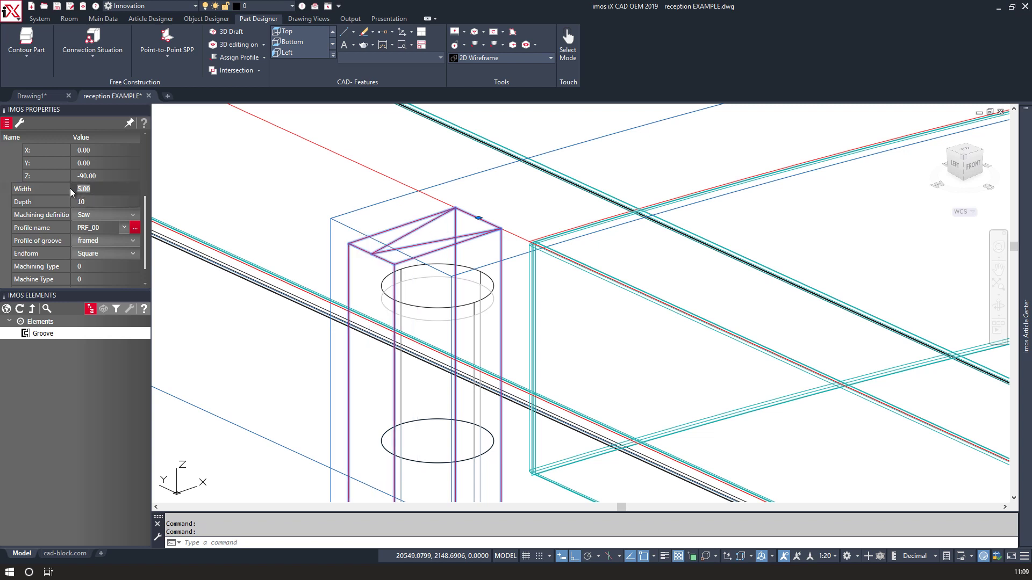
text(12.5)
key(Return)
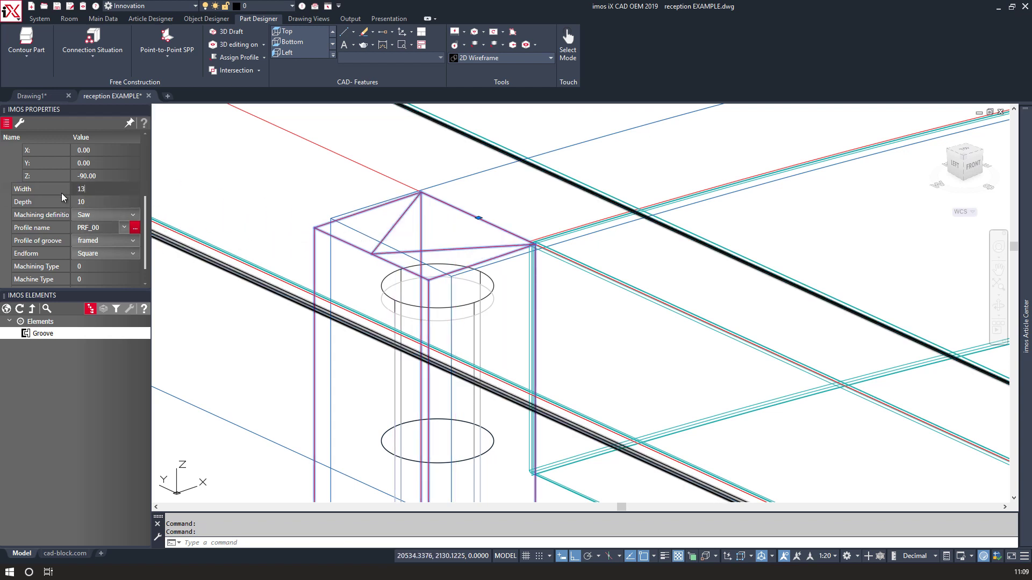
text(13.5)
key(Return)
scroll(454, 241, down, 4)
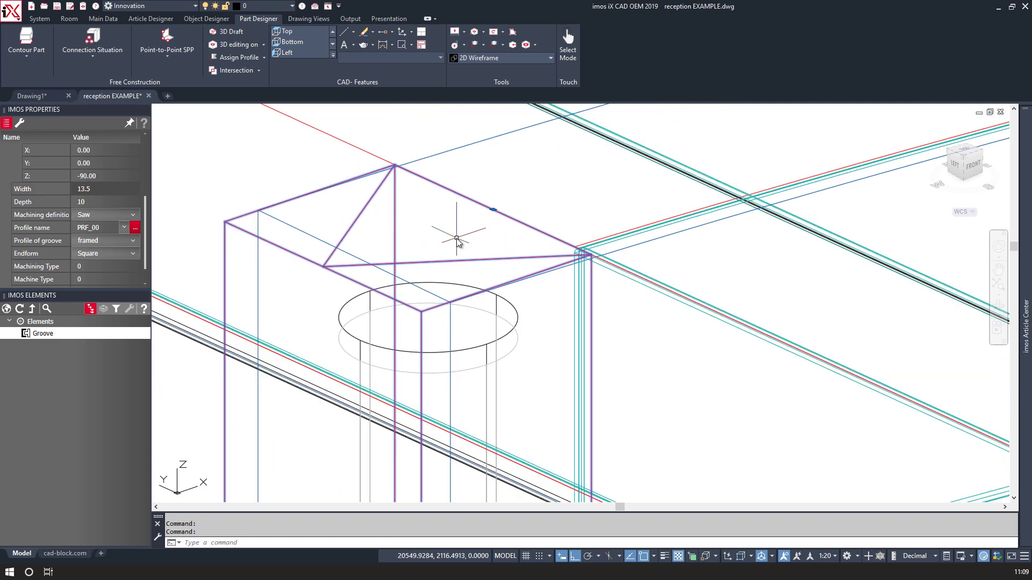
Copy the groove from the first curved panel's end to the matching point on the second curved panel's end.
right_click(400, 233)
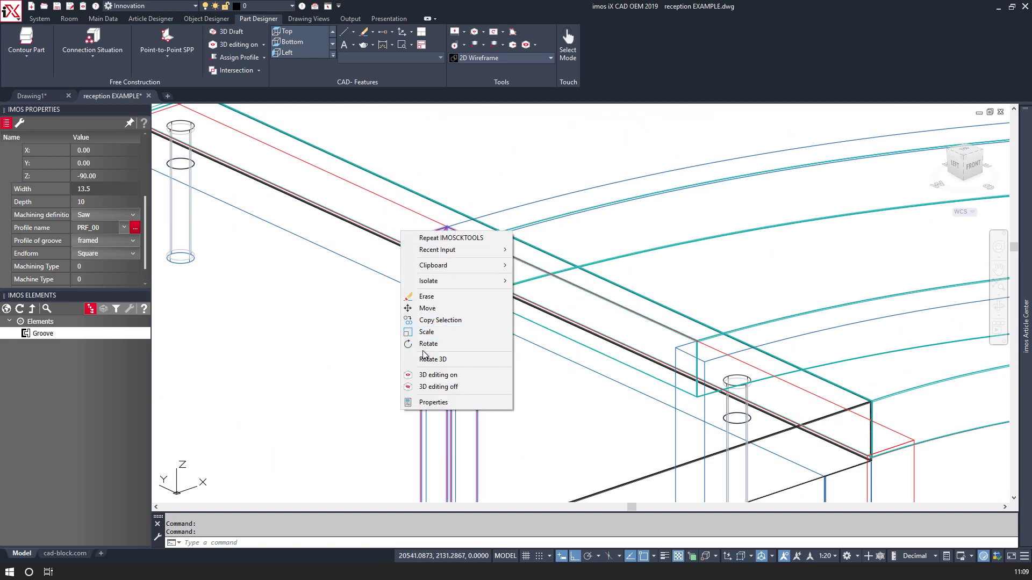
click(432, 321)
scroll(449, 255, up, 8)
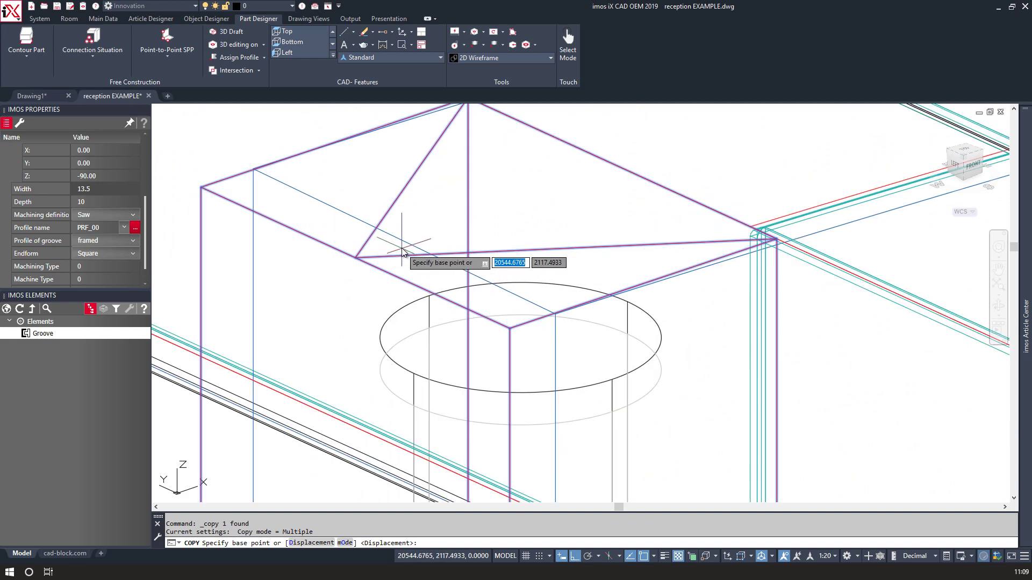
click(405, 237)
scroll(405, 237, down, 8)
scroll(634, 379, up, 5)
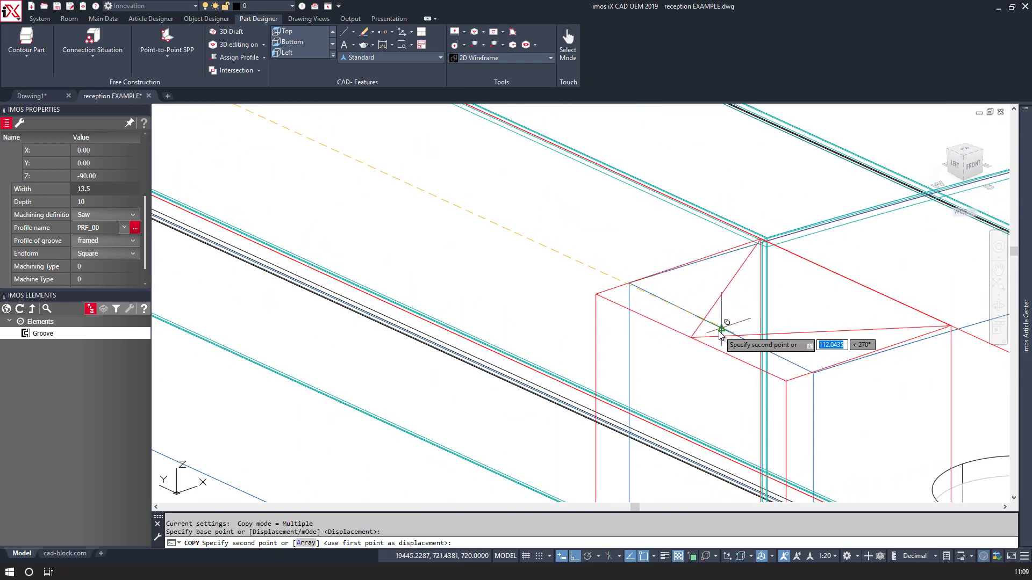
click(722, 328)
right_click(681, 318)
click(705, 325)
scroll(698, 325, down, 12)
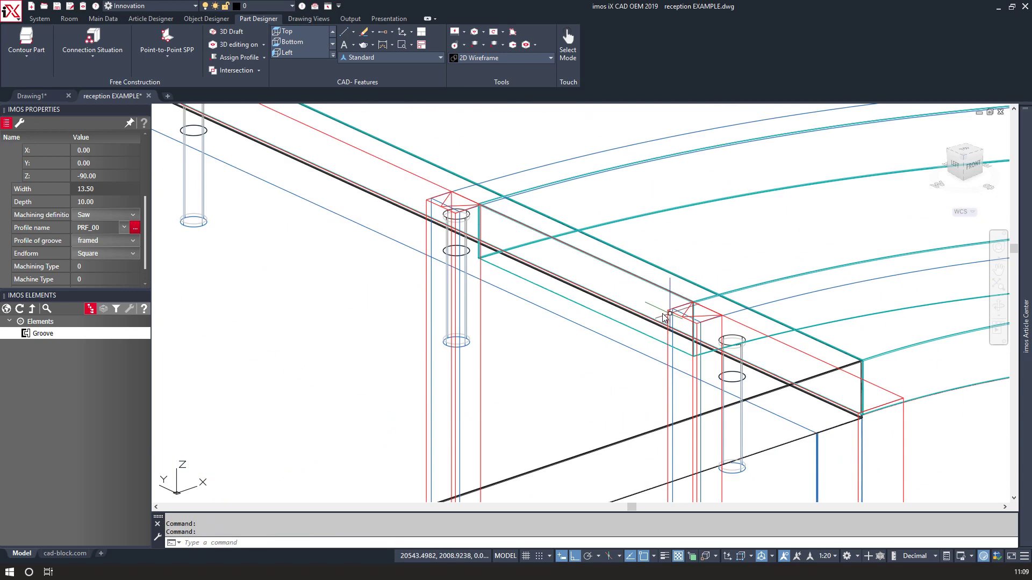
Delete the short leftover groove near the bottom of the side panel.
middle_drag(635, 331, 459, 143)
middle_drag(359, 271, 326, 73)
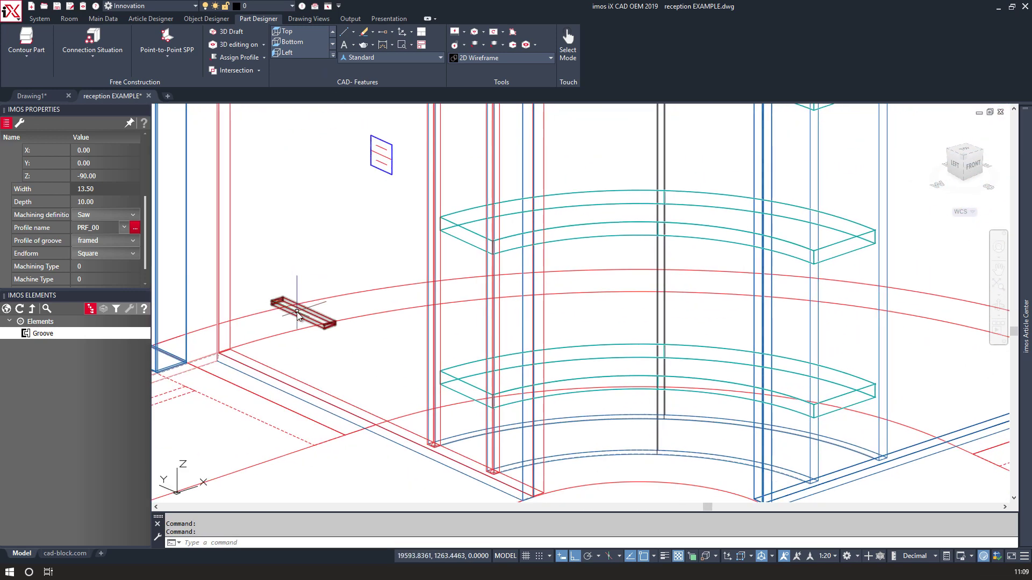
click(288, 321)
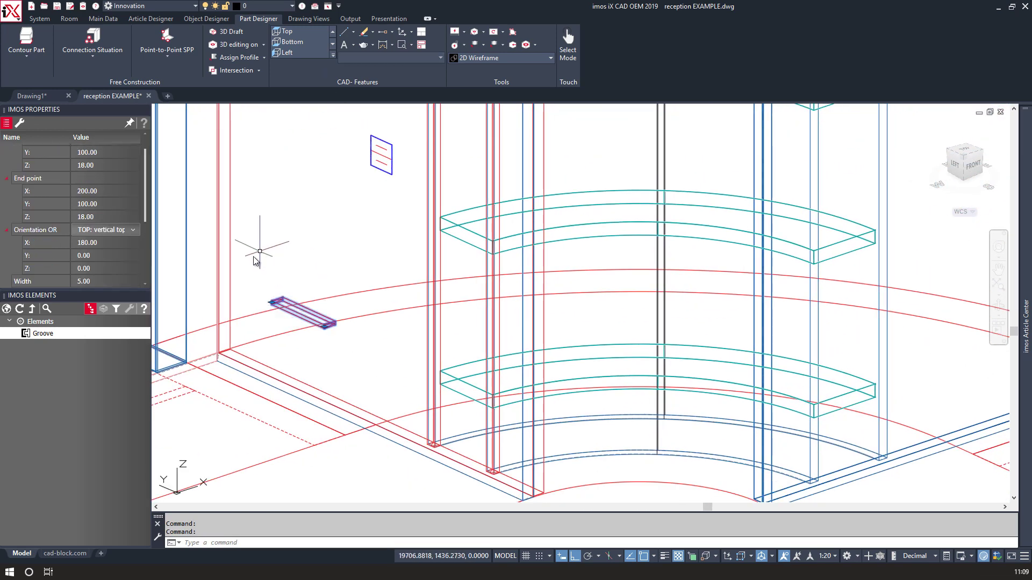
click(18, 123)
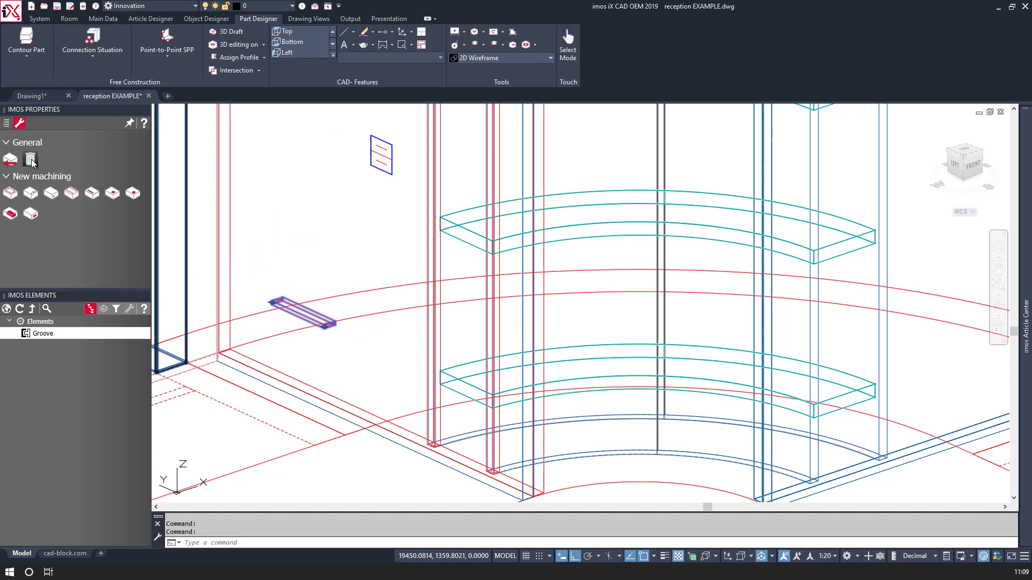
click(31, 161)
Select the grooved side panel and turn off its 3D editing.
click(389, 178)
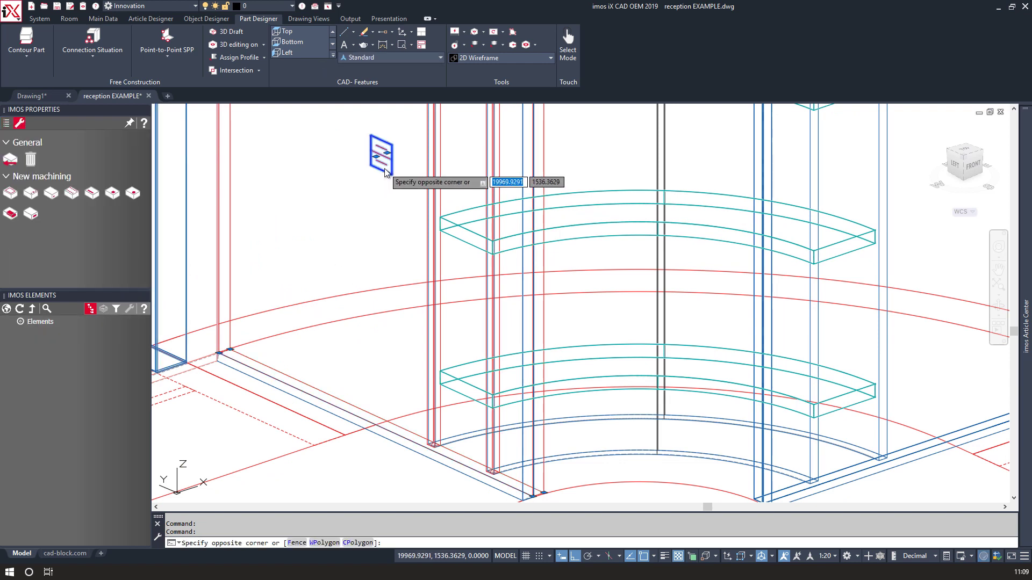
click(385, 169)
right_click(397, 276)
click(430, 420)
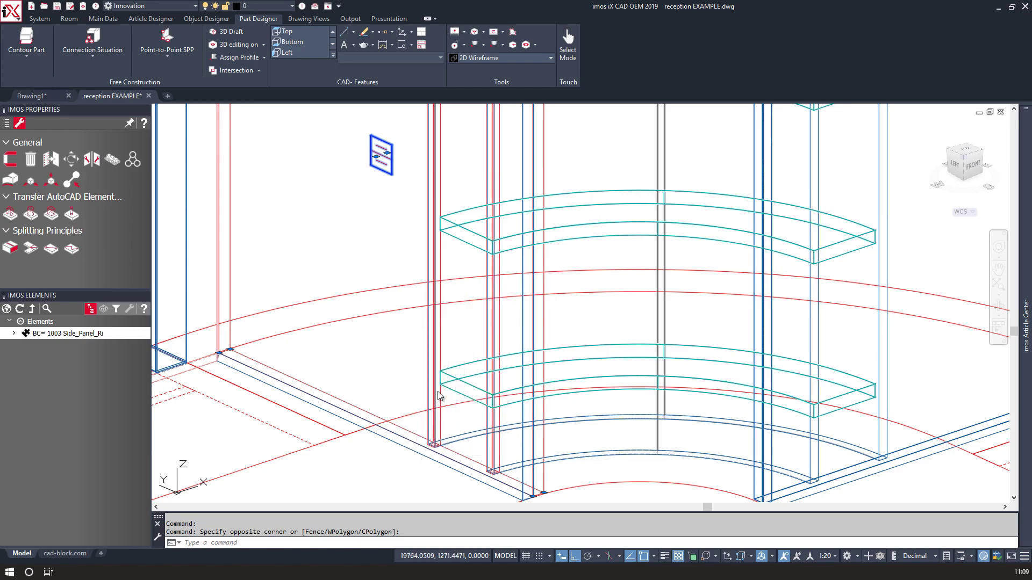
Isolate the opposite side panel together with the two curved panels that meet it.
scroll(439, 322, down, 5)
middle_drag(438, 322, 398, 376)
scroll(554, 240, up, 4)
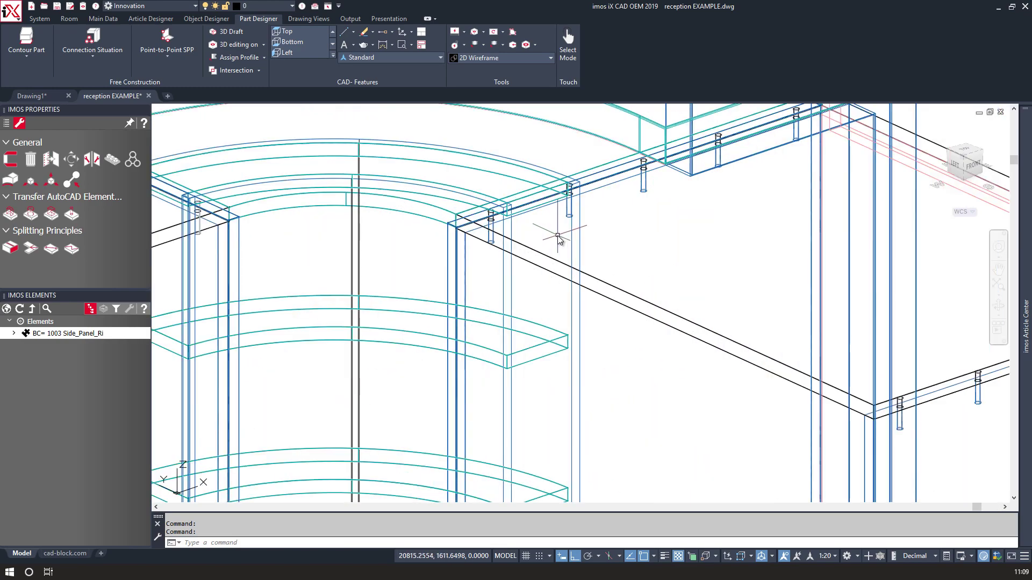
shift+middle_drag(559, 227, 458, 182)
scroll(500, 275, up, 3)
click(493, 275)
scroll(493, 275, down, 2)
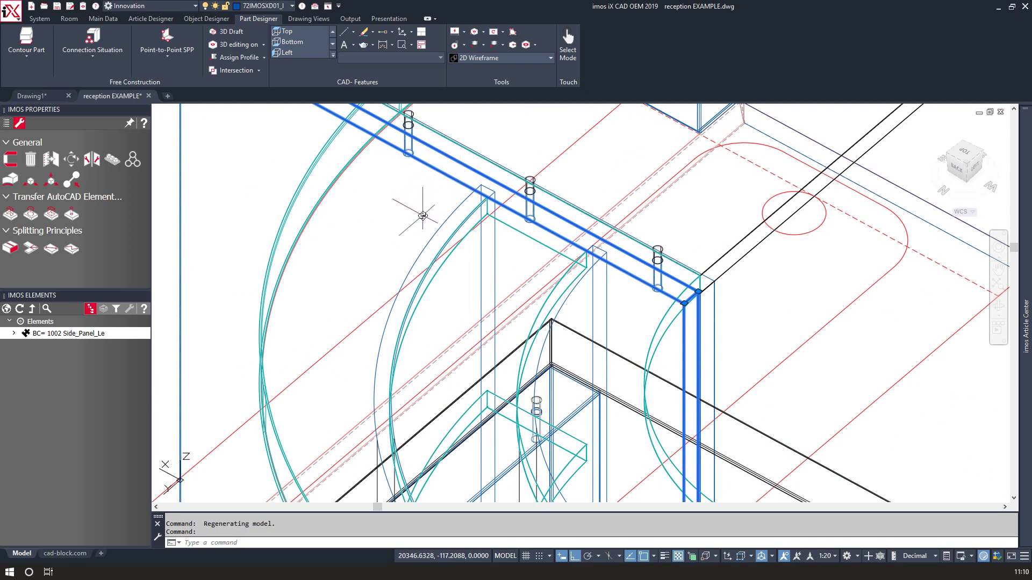
click(452, 209)
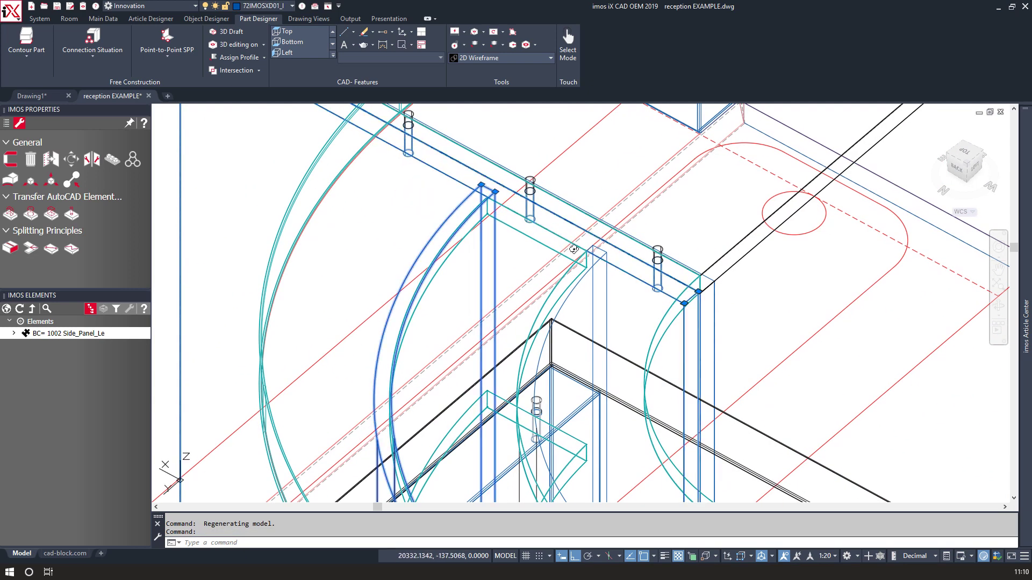
click(607, 278)
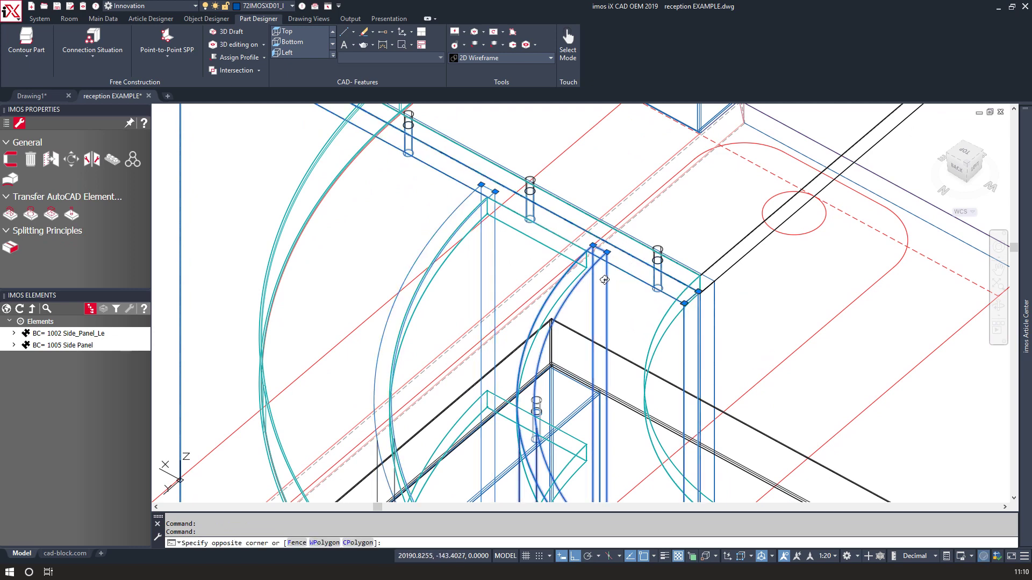
click(608, 277)
right_click(609, 288)
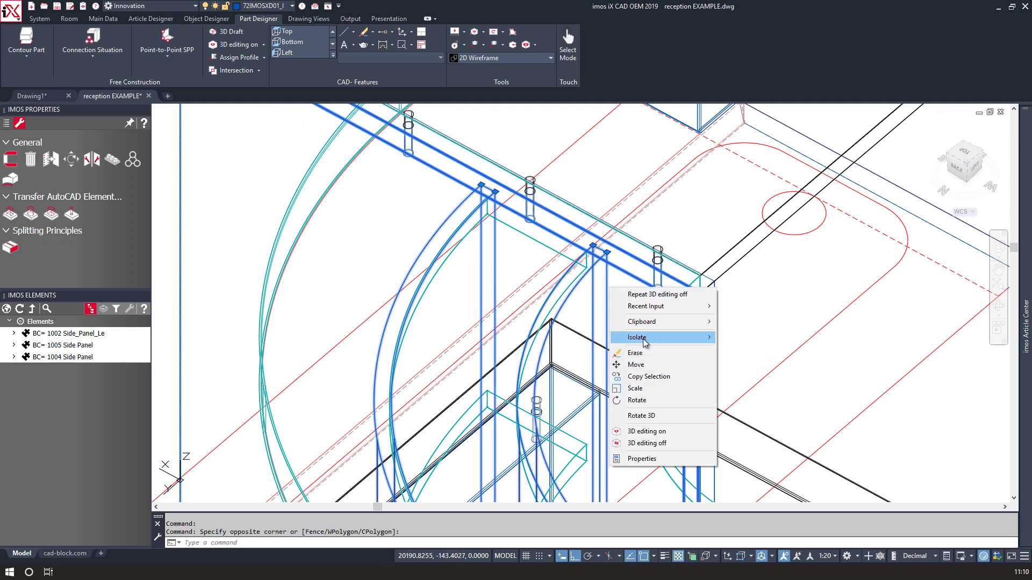
mouse_move(642, 338)
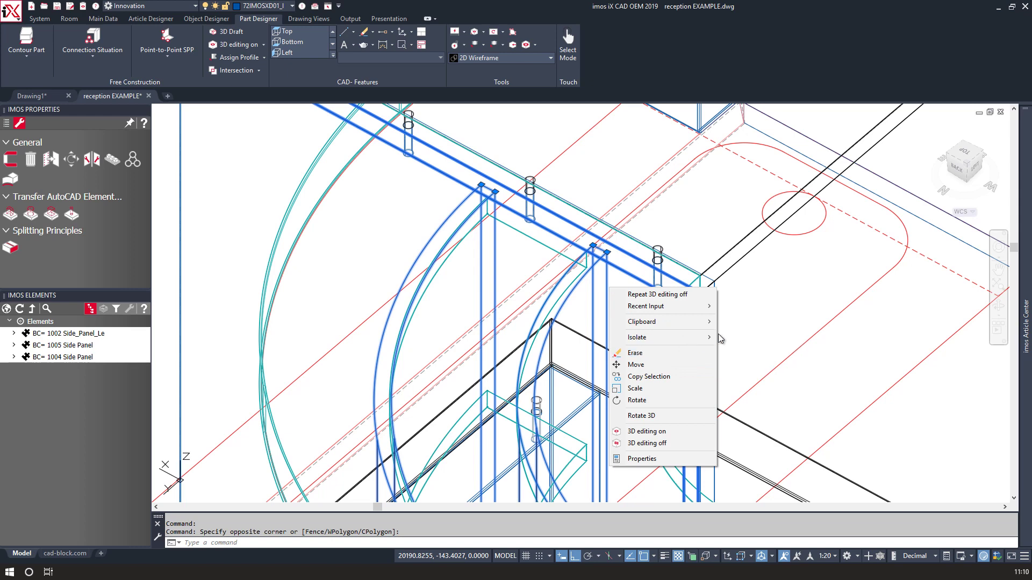
click(730, 339)
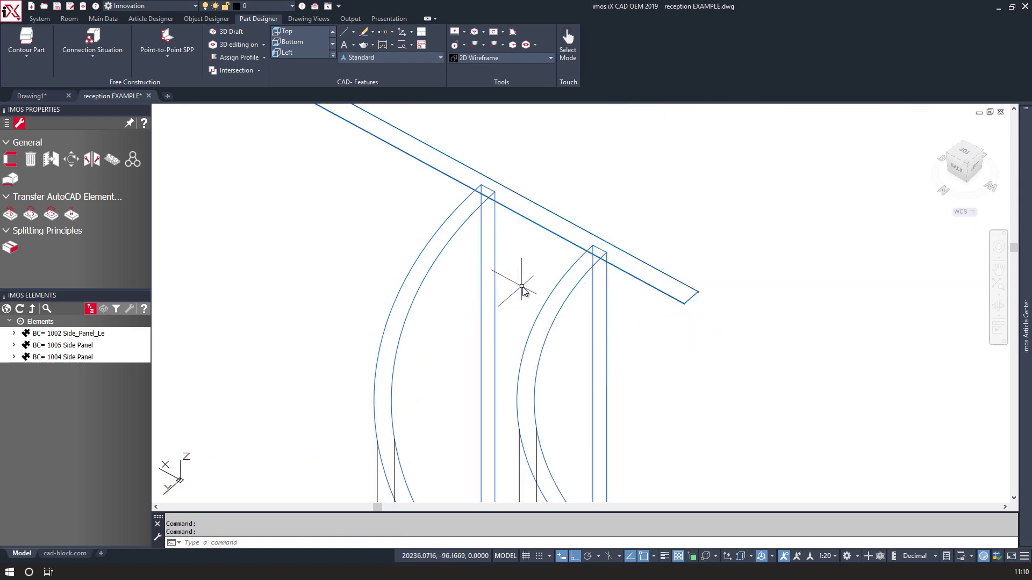
Show all parts of the opposite side panel and turn on its 3D editing.
scroll(532, 279, down, 3)
middle_drag(533, 274, 546, 259)
click(551, 243)
click(552, 222)
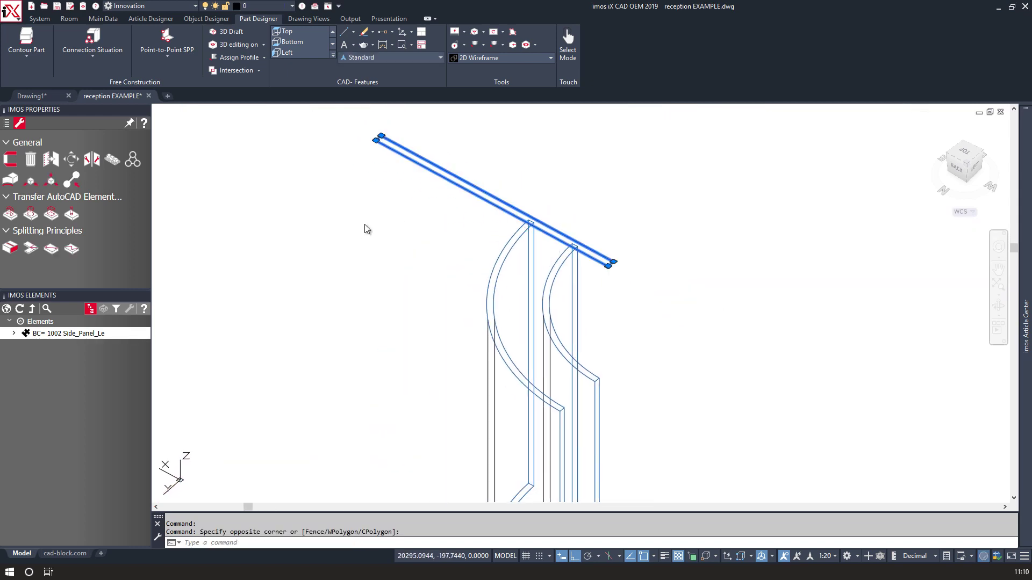
right_click(388, 222)
click(239, 202)
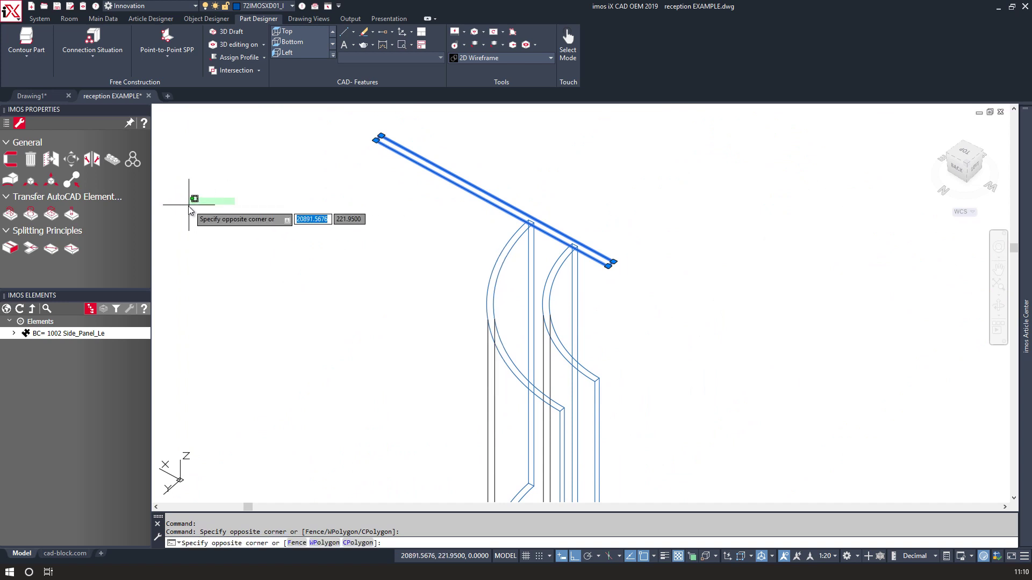
right_click(50, 331)
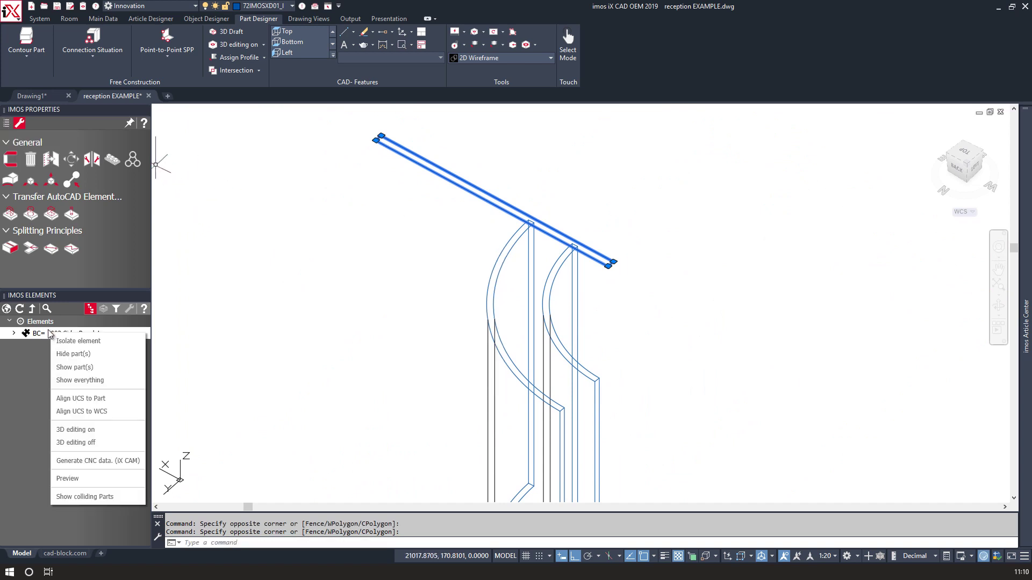
click(73, 369)
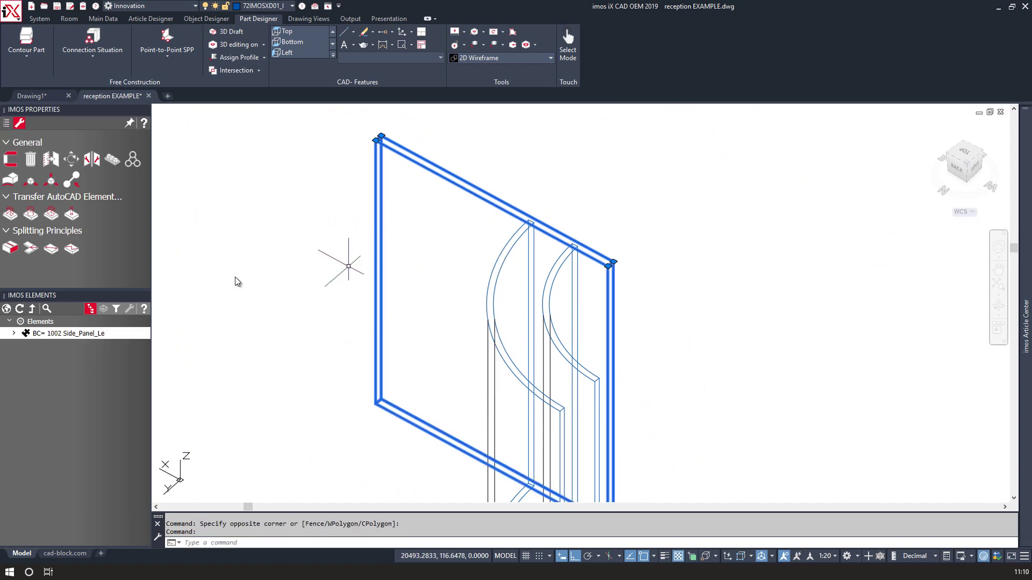
right_click(60, 336)
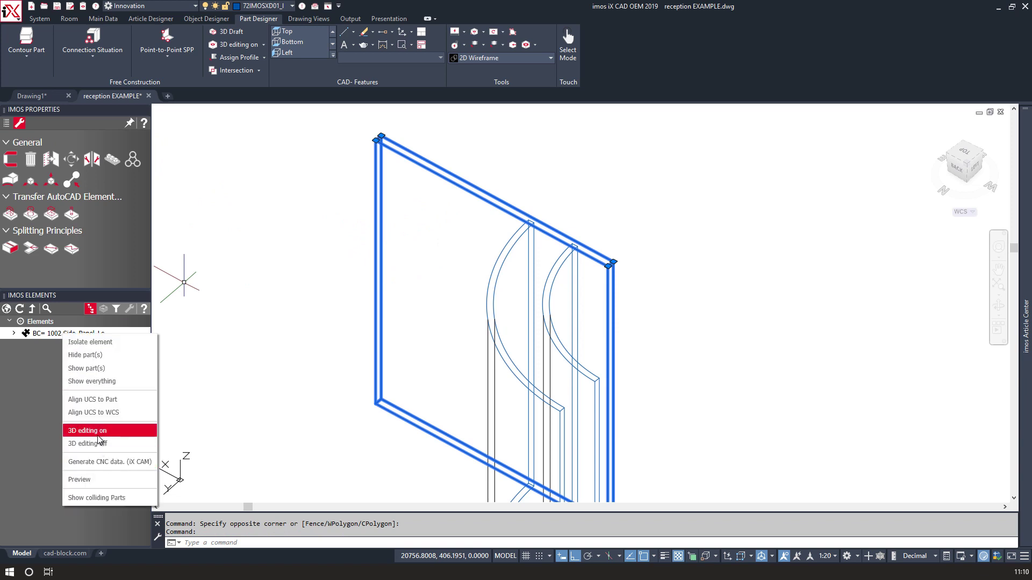
click(102, 427)
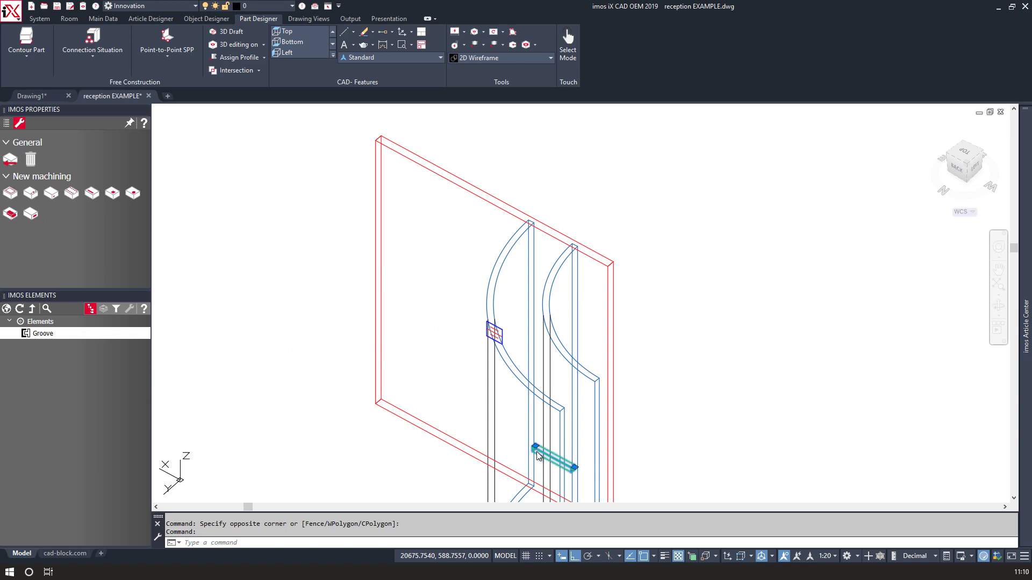
Stretch the new groove's upper end to the top of the smaller curved panel's end on the side panel.
scroll(539, 456, up, 6)
click(499, 463)
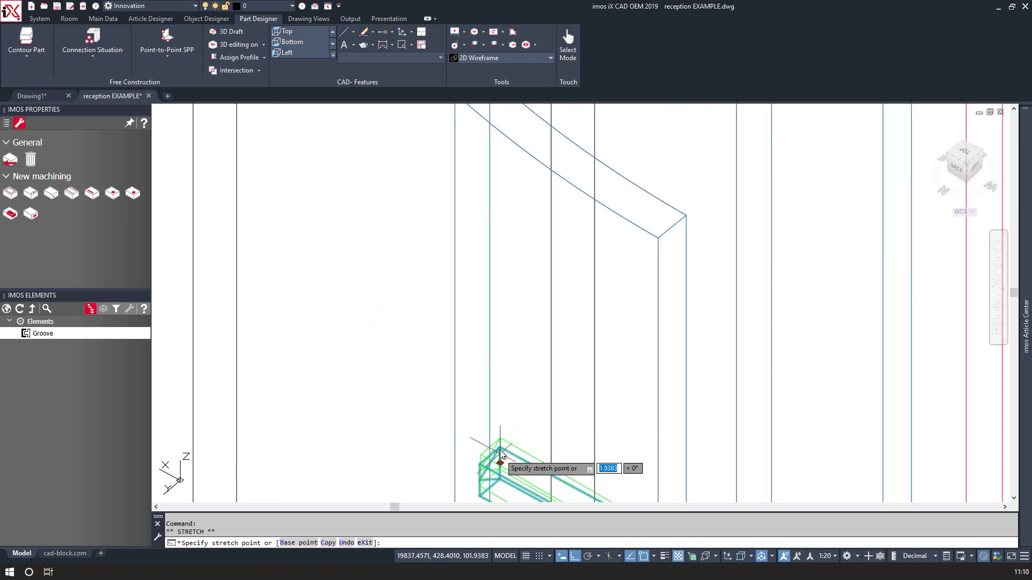
scroll(503, 274, down, 5)
scroll(543, 127, up, 5)
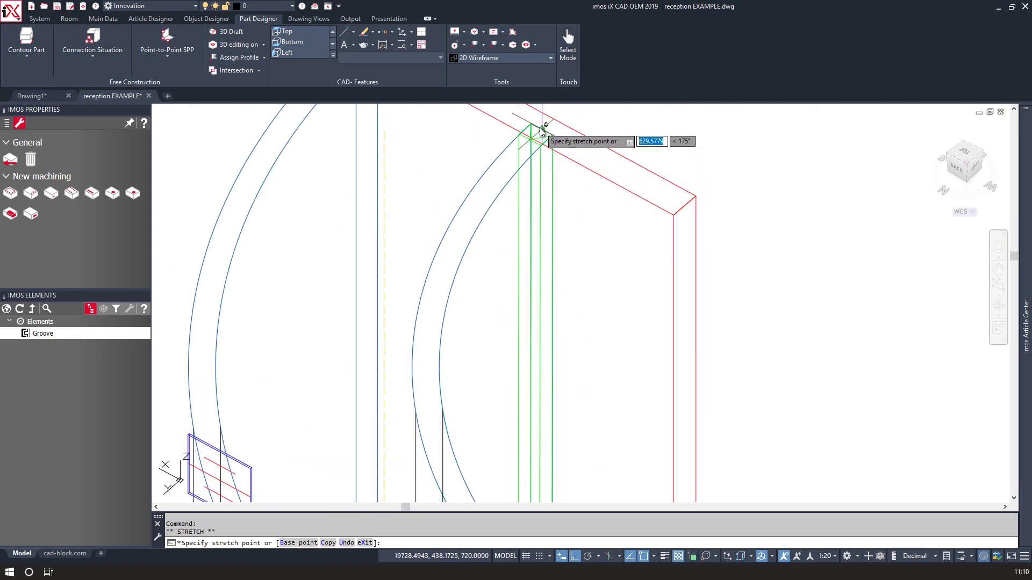
click(542, 131)
Stretch the groove's lower end down to the bottom of the smaller curved panel's end.
scroll(541, 143, down, 5)
middle_drag(527, 451, 512, 309)
scroll(523, 298, up, 5)
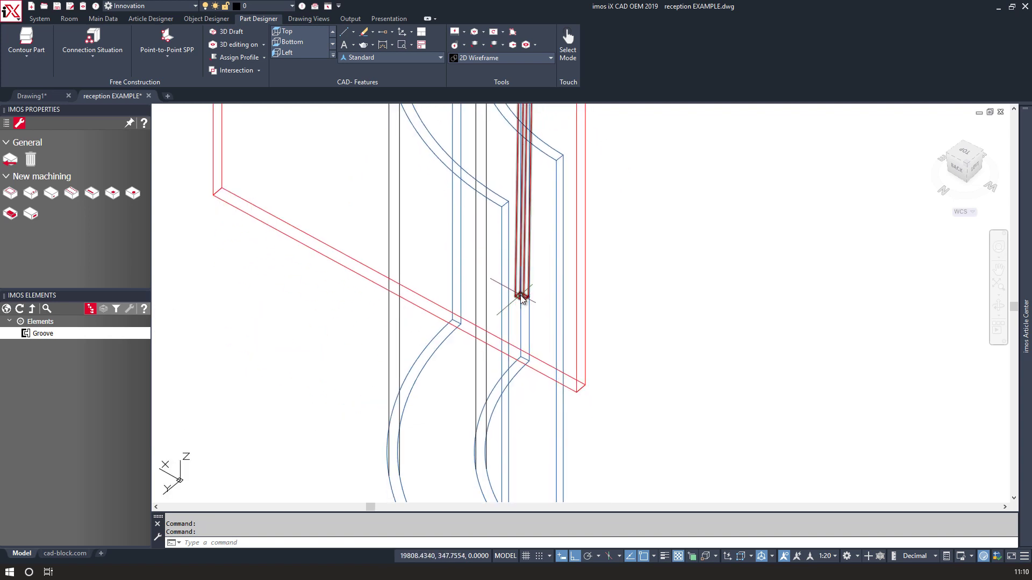
click(526, 289)
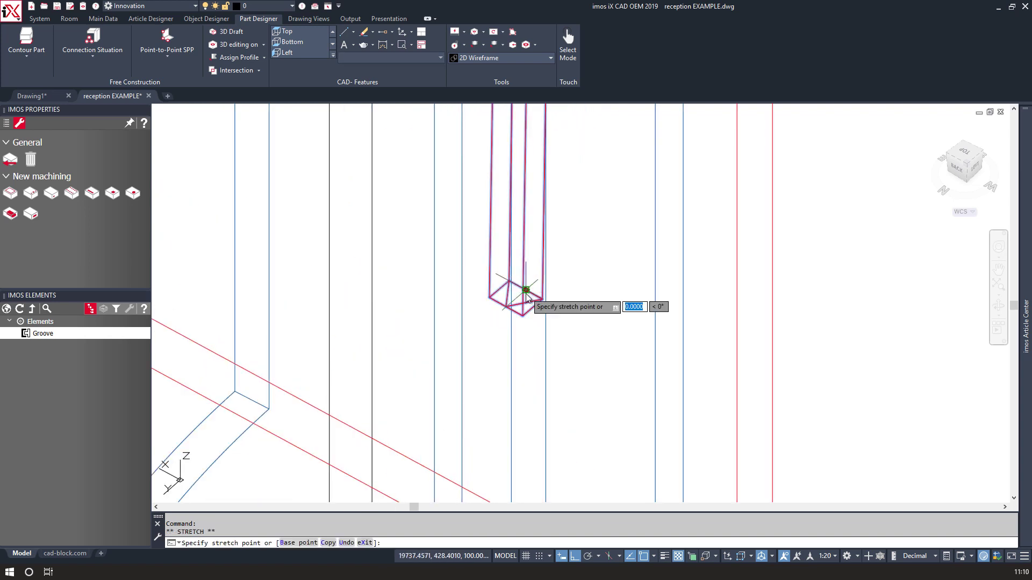
scroll(525, 291, down, 4)
scroll(524, 380, up, 6)
click(510, 384)
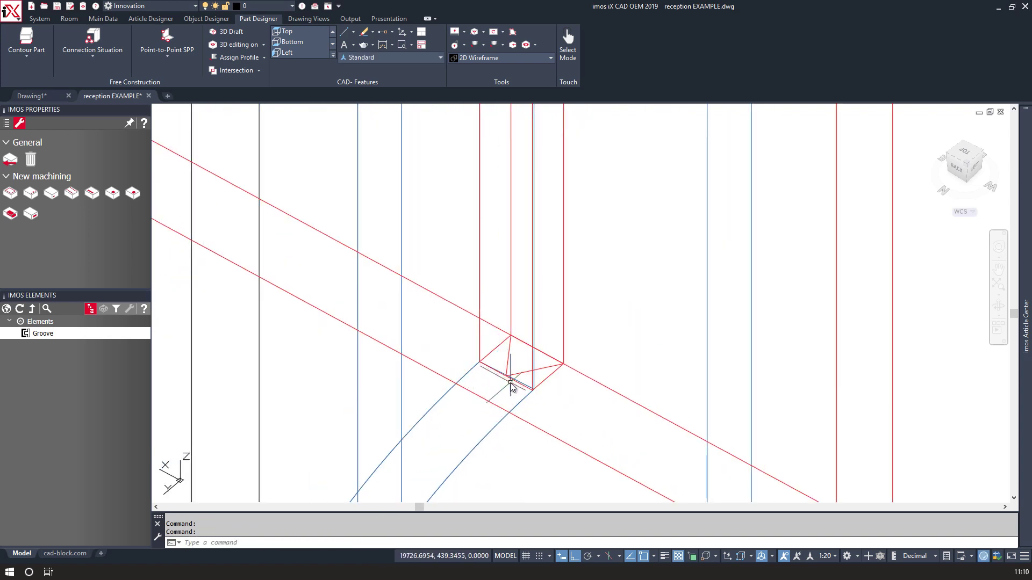
Set the groove's orientation to BOT: vertical bottom.
click(508, 367)
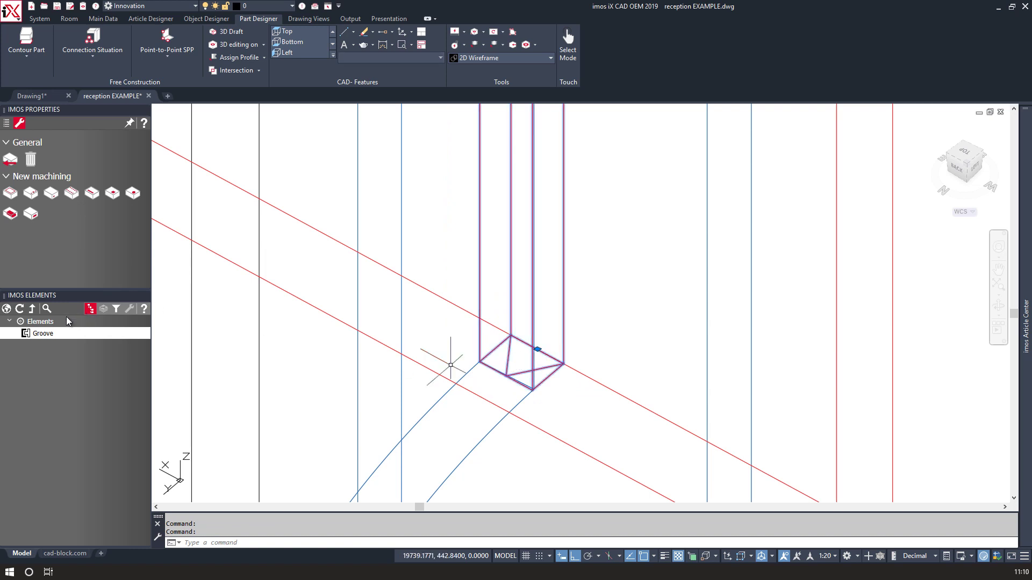
click(7, 123)
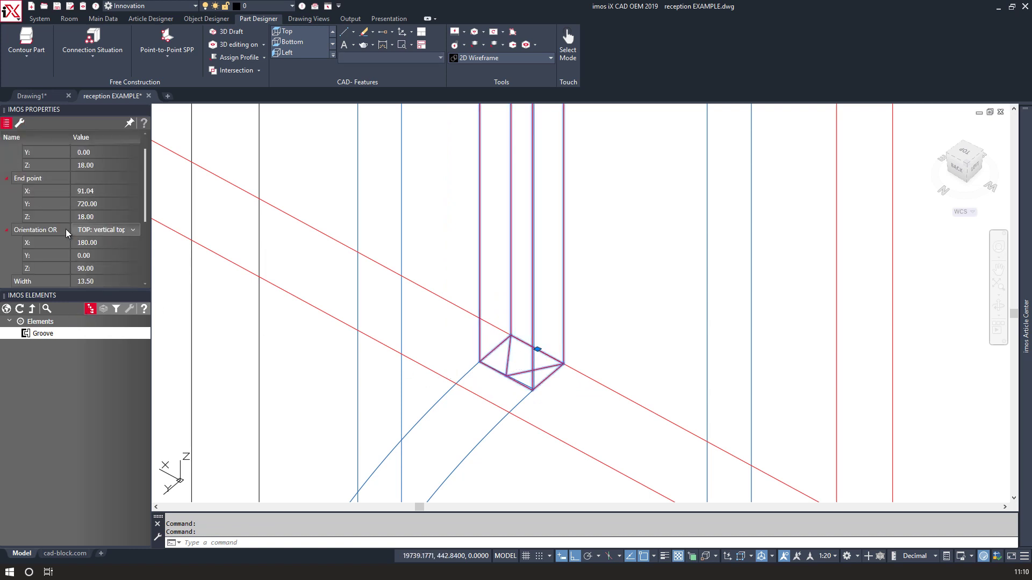
click(133, 230)
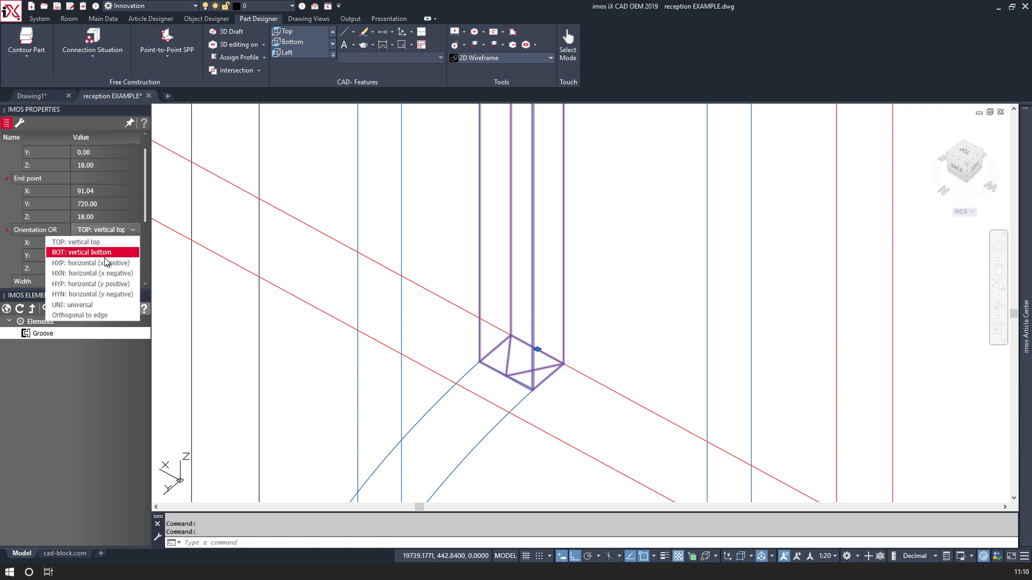
click(86, 253)
Copy the groove from the smaller curved panel's end to the matching point on the larger curved panel's end.
right_click(495, 391)
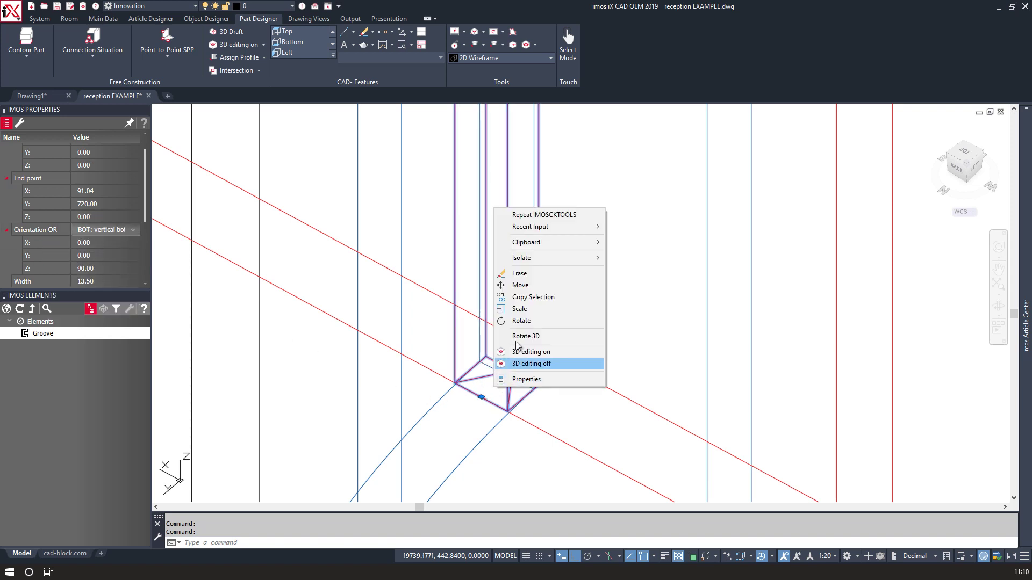
click(523, 295)
click(506, 375)
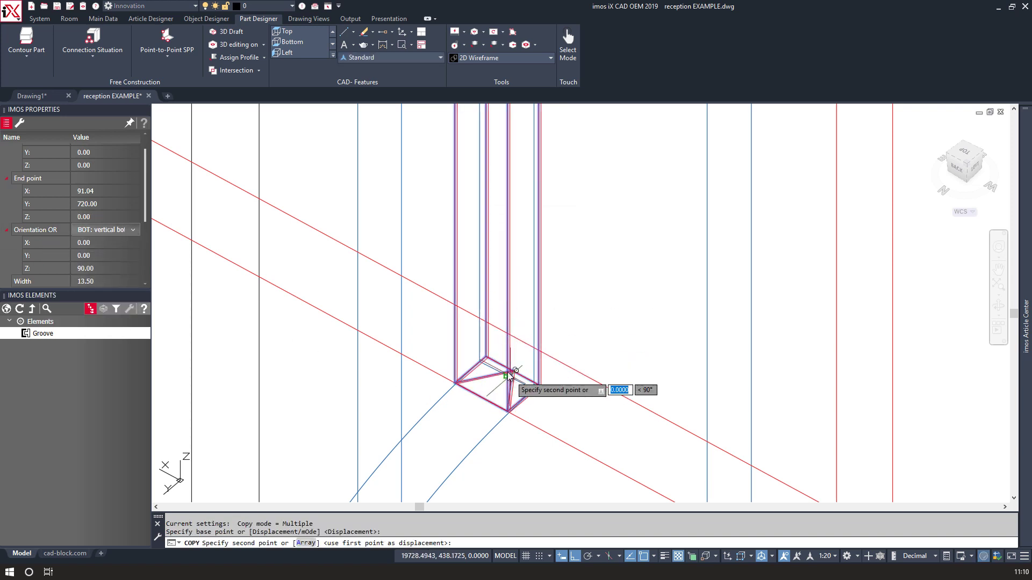
scroll(508, 376, down, 2)
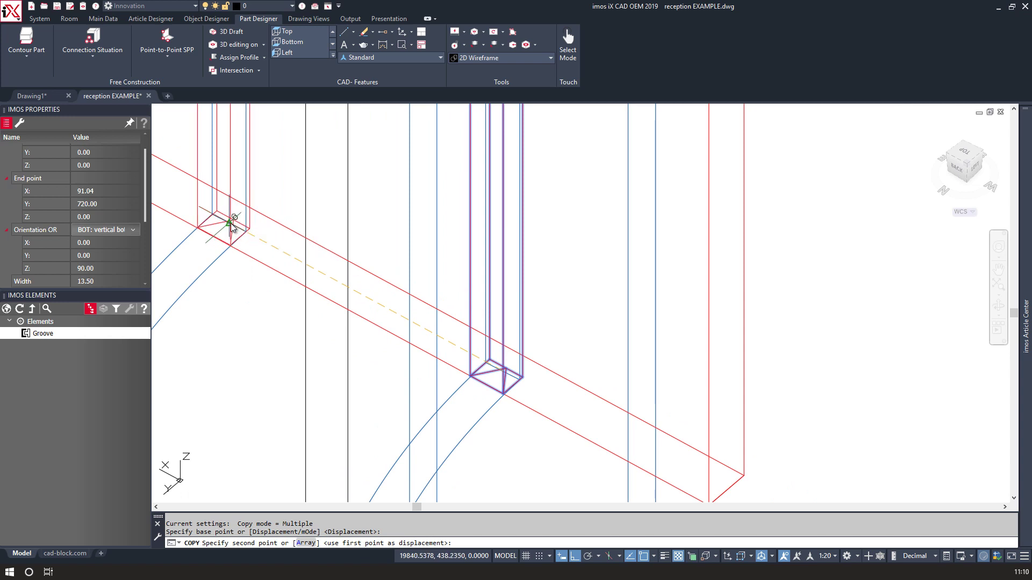
click(237, 236)
right_click(233, 249)
click(260, 267)
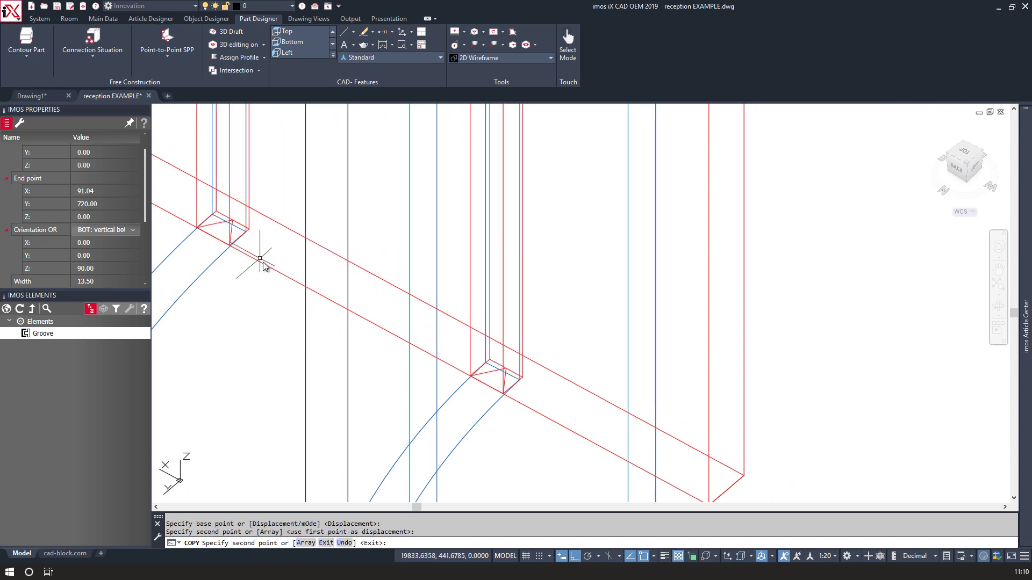
Turn off 3D editing for the grooved side panel.
scroll(272, 277, up, 4)
right_click(359, 333)
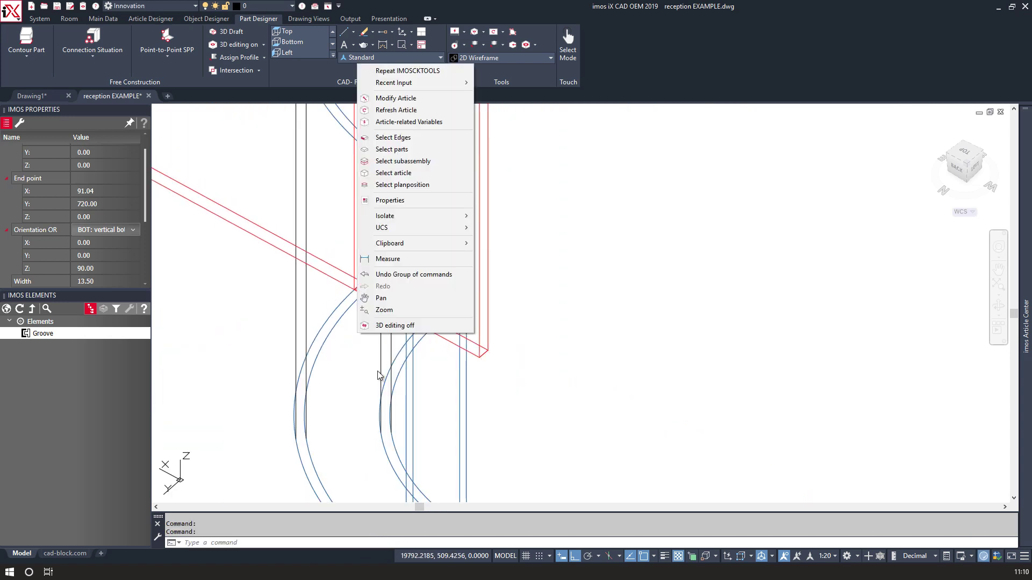
click(395, 325)
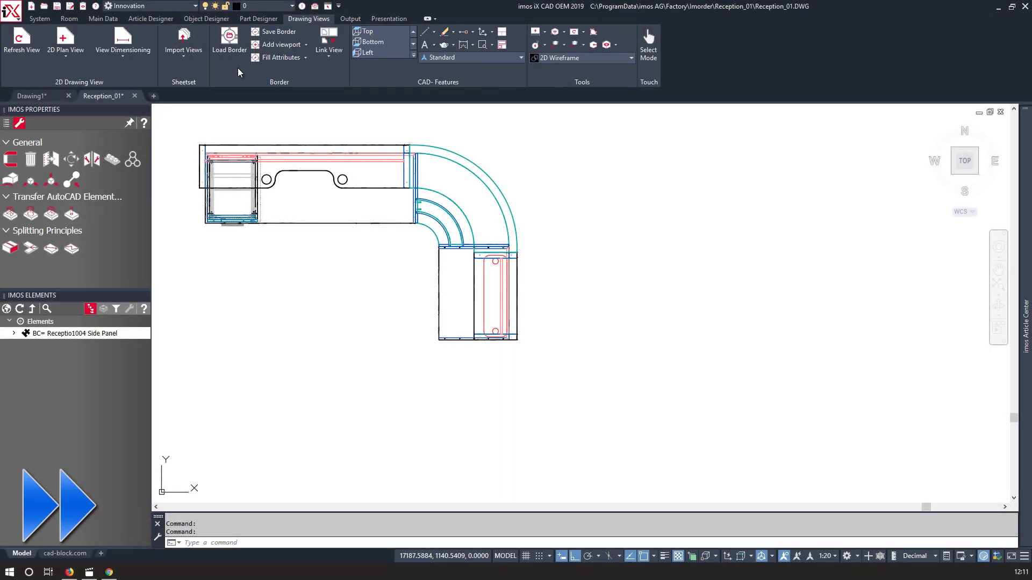
Create a 2D plan view of the whole reception desk and place it beside the model.
click(65, 40)
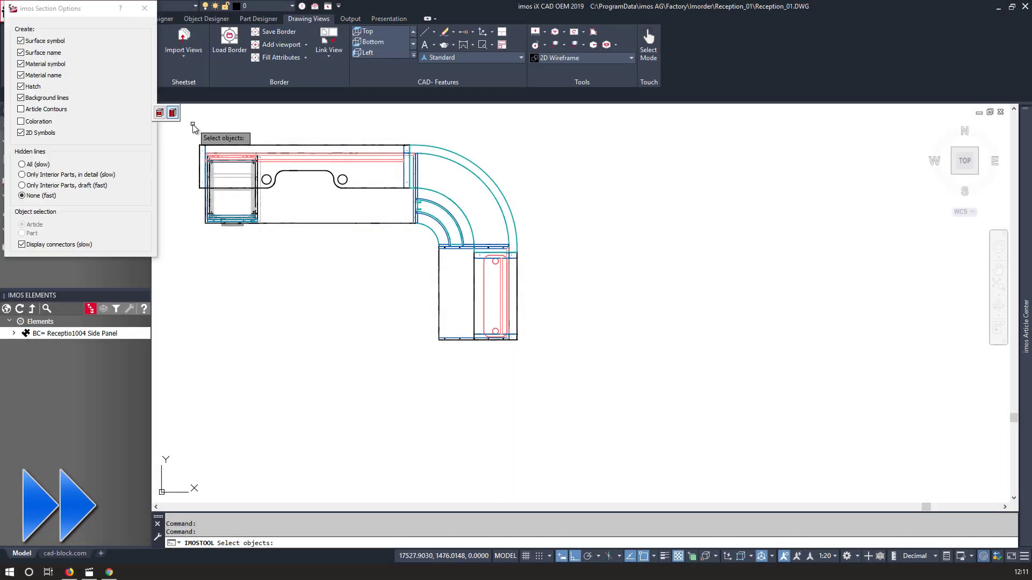
click(193, 124)
click(564, 382)
key(Return)
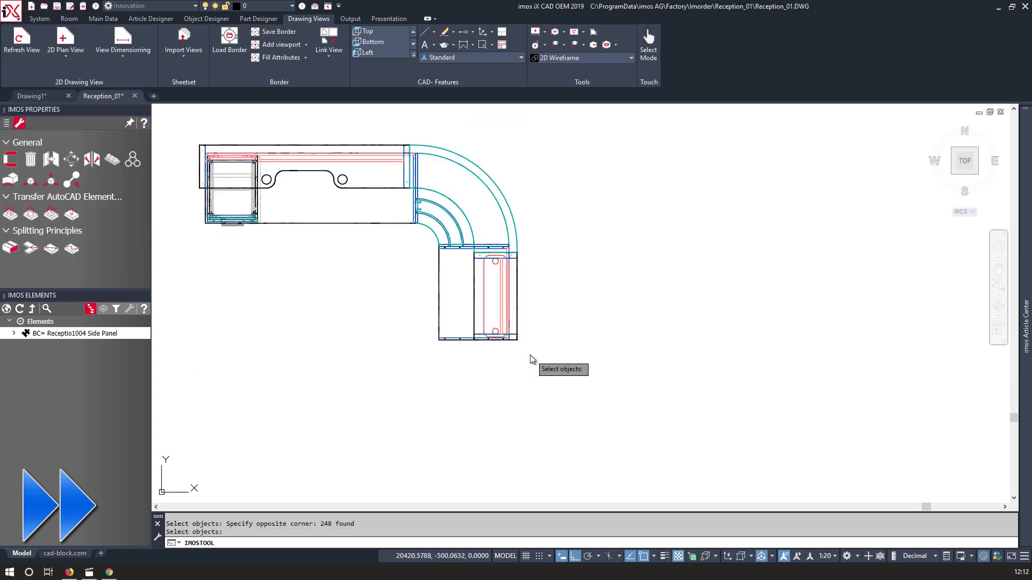
click(897, 372)
middle_drag(898, 371, 482, 374)
scroll(487, 352, up, 4)
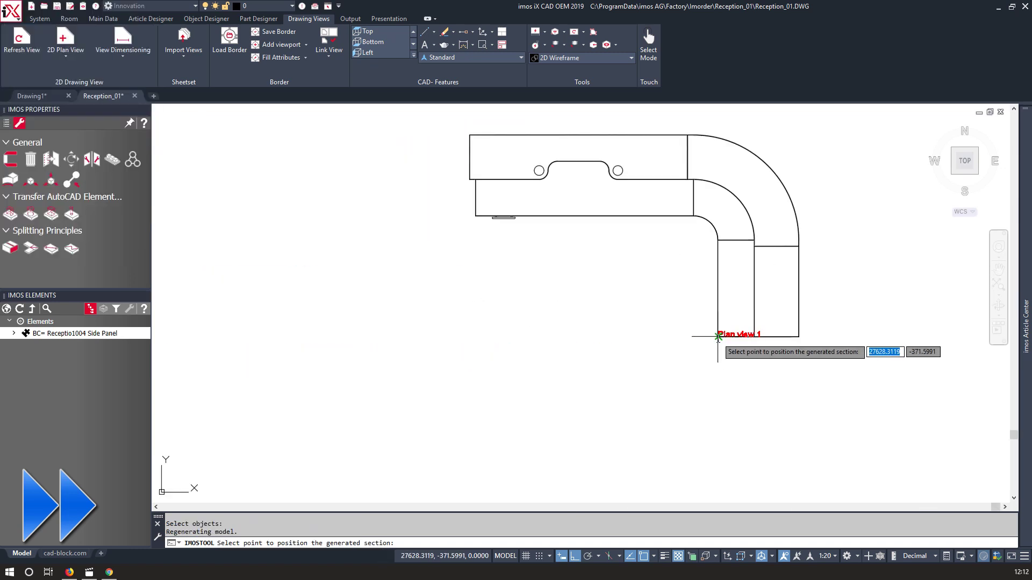
key(Escape)
scroll(490, 370, down, 4)
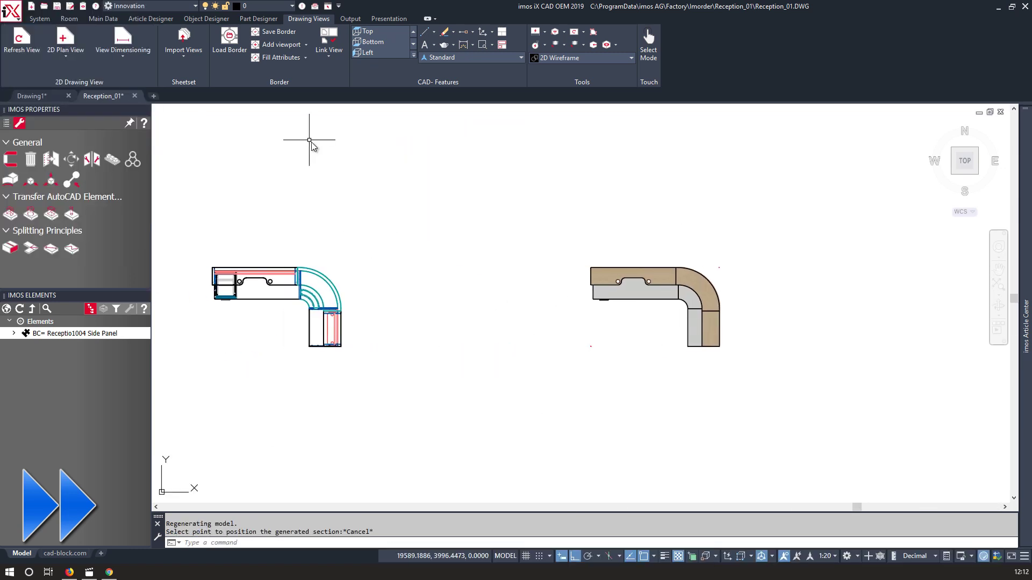
Open the object properties with the PROPERTIES command.
right_click(311, 179)
click(472, 293)
click(472, 292)
text(pro)
key(Return)
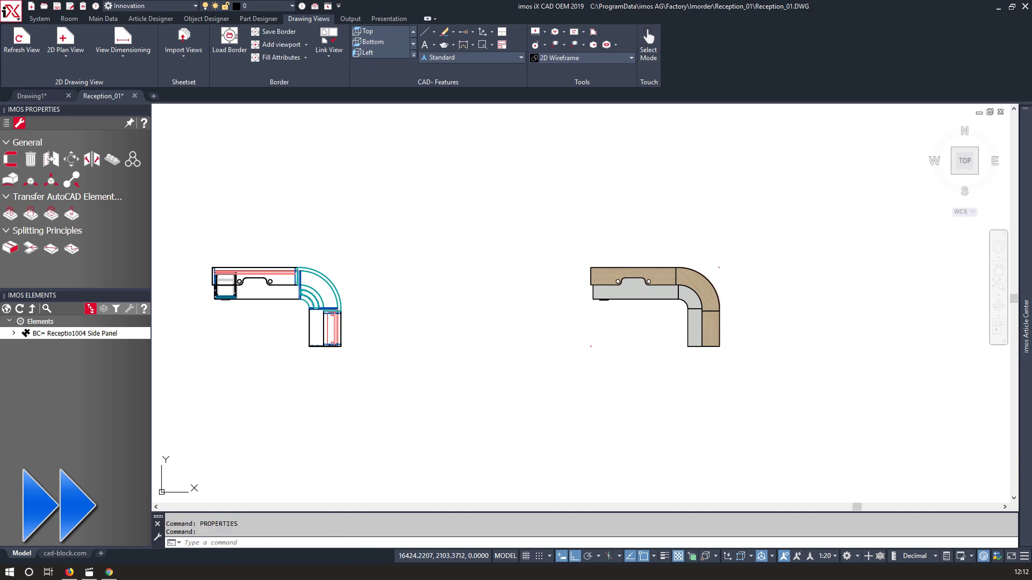
Create a coloured 2D elevation of the desk's drawer side from the plan view and place it directly below the plan.
click(66, 54)
click(61, 92)
click(687, 327)
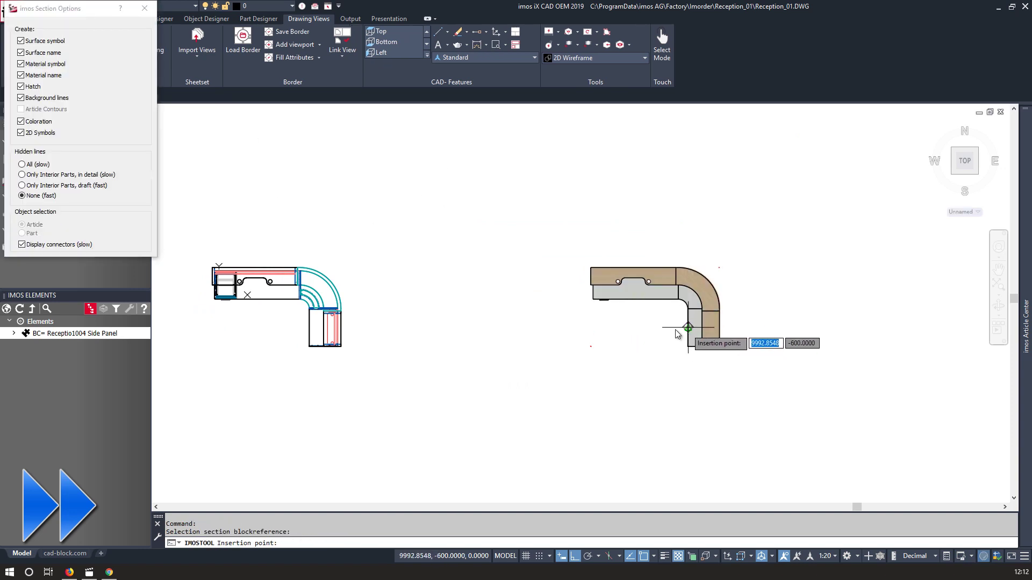
click(636, 327)
click(751, 333)
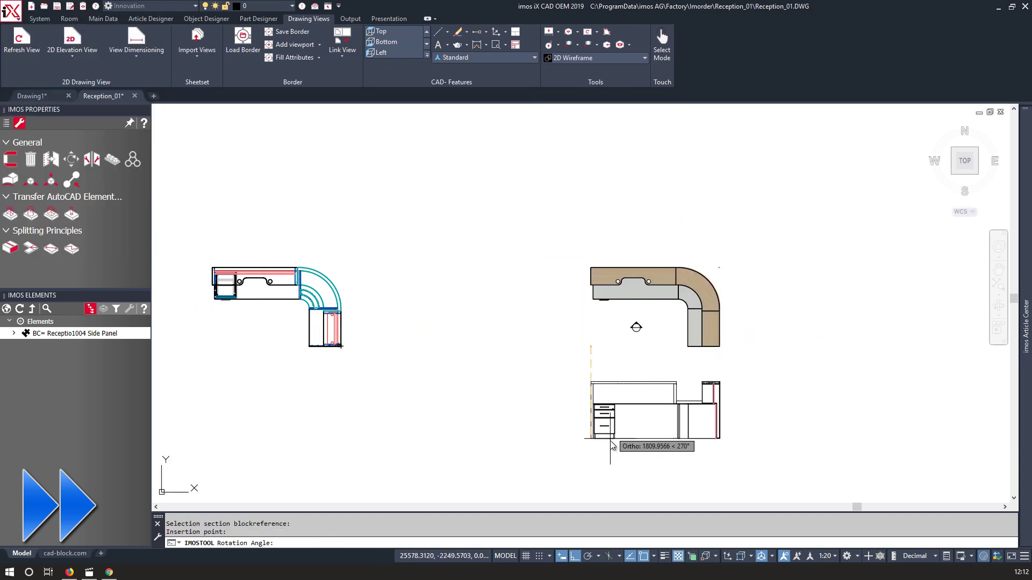
scroll(595, 432, up, 5)
click(570, 410)
middle_drag(449, 259, 351, 251)
scroll(350, 250, down, 2)
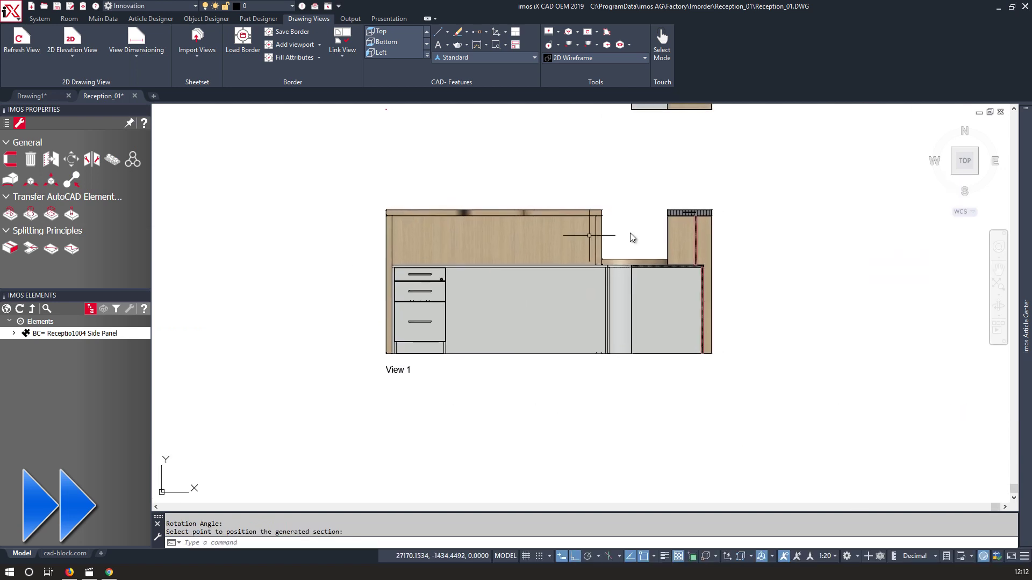
Create a second 2D elevation looking at the desk from behind the plan and place it beside the plan view.
scroll(631, 237, up, 6)
scroll(601, 247, down, 8)
middle_drag(473, 206, 394, 344)
click(72, 39)
click(432, 181)
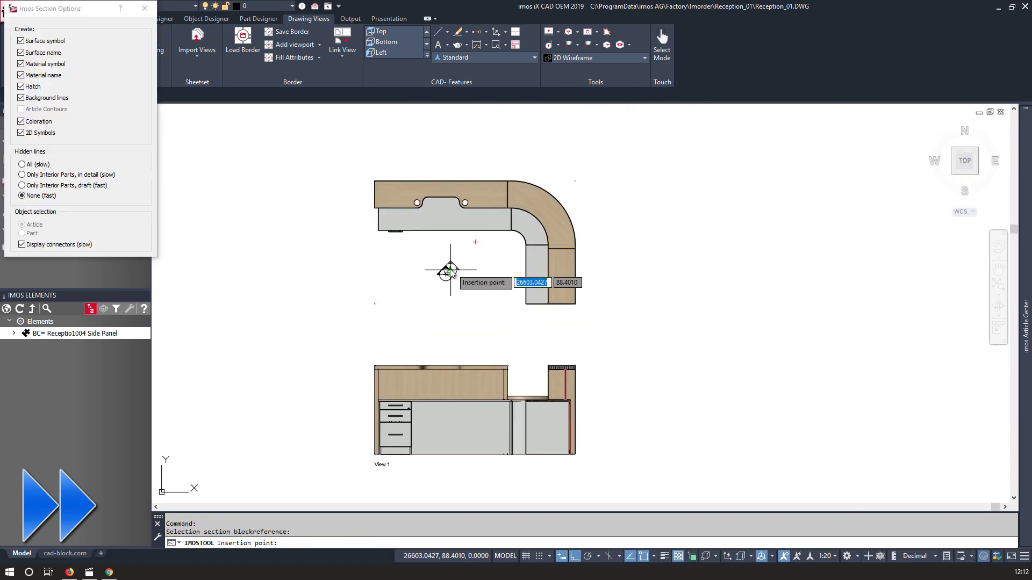
click(445, 154)
scroll(548, 282, up, 2)
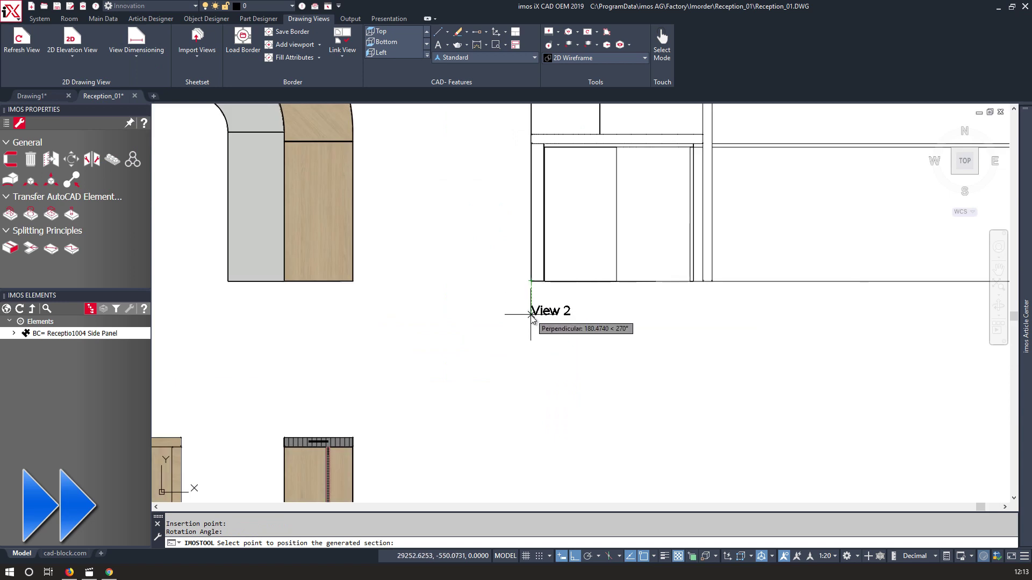
click(530, 316)
Move the rear elevation straight down so its base lines up with the drawer-side elevation.
click(480, 267)
click(530, 377)
text(m)
key(Return)
scroll(534, 282, up, 2)
click(271, 280)
scroll(274, 282, down, 4)
middle_drag(283, 438, 366, 272)
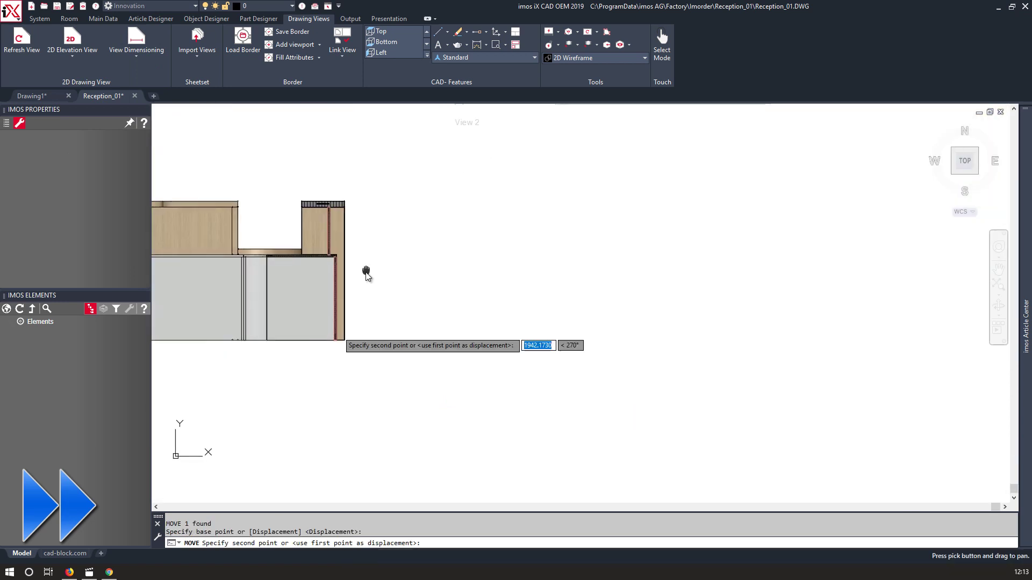
scroll(344, 327, up, 8)
click(353, 447)
Create a third 2D elevation looking at the curved end side of the plan and place it beyond the rear elevation.
scroll(527, 439, down, 10)
click(22, 40)
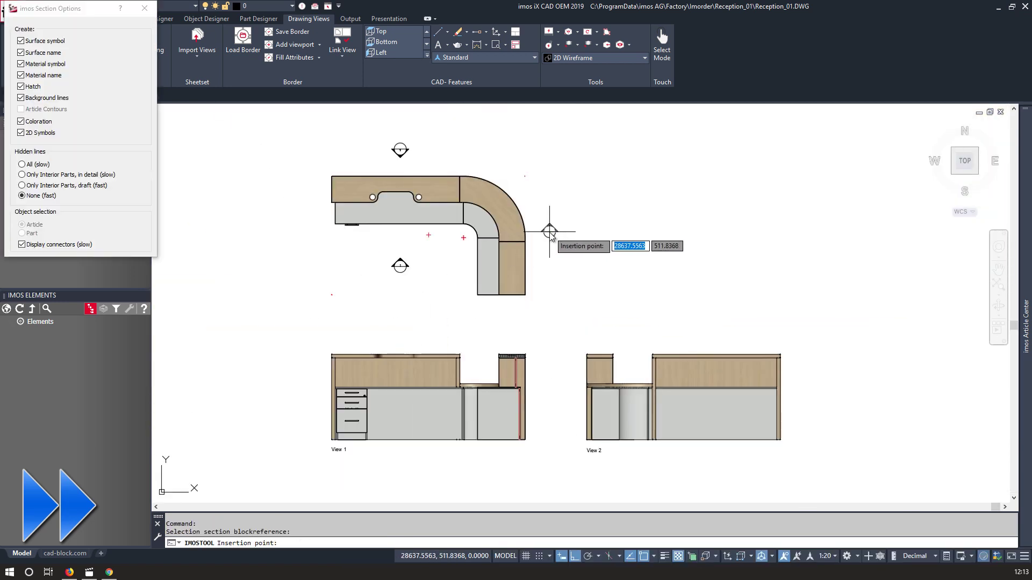
click(549, 232)
click(746, 299)
scroll(742, 307, up, 3)
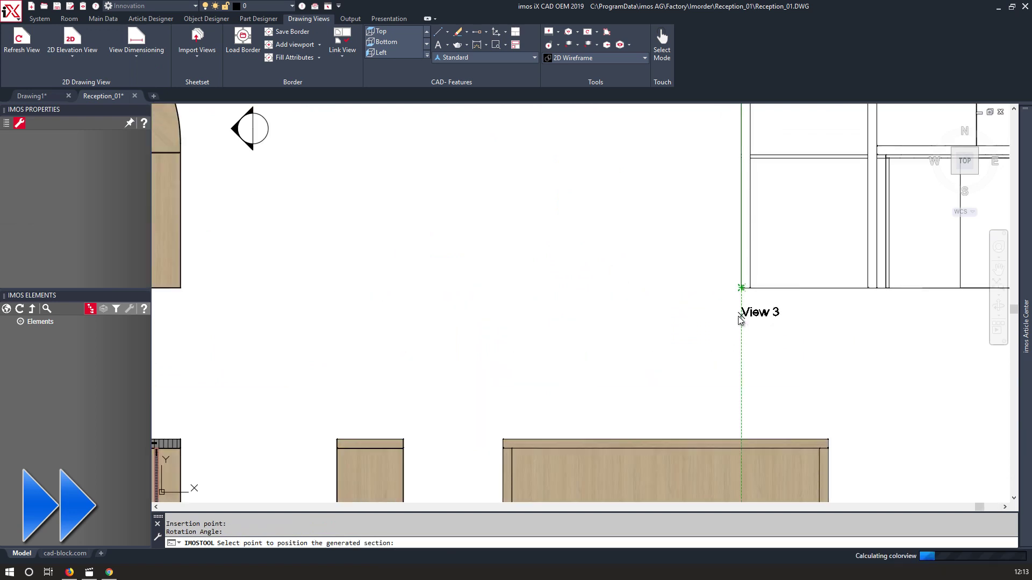
Move the side elevation down so its base lines up with the rear elevation.
click(723, 276)
click(746, 293)
text(m)
key(Return)
scroll(741, 288, up, 5)
scroll(737, 288, down, 3)
click(862, 288)
scroll(504, 427, up, 4)
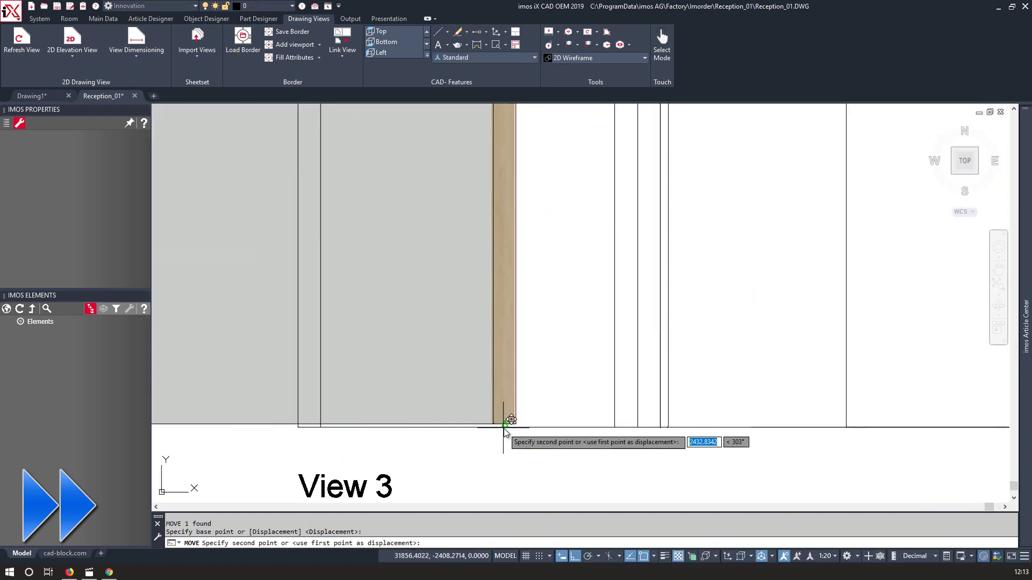
click(505, 430)
Create a fourth 2D elevation looking at the drawer end of the plan and place it beyond the third elevation.
scroll(537, 376, down, 7)
click(72, 90)
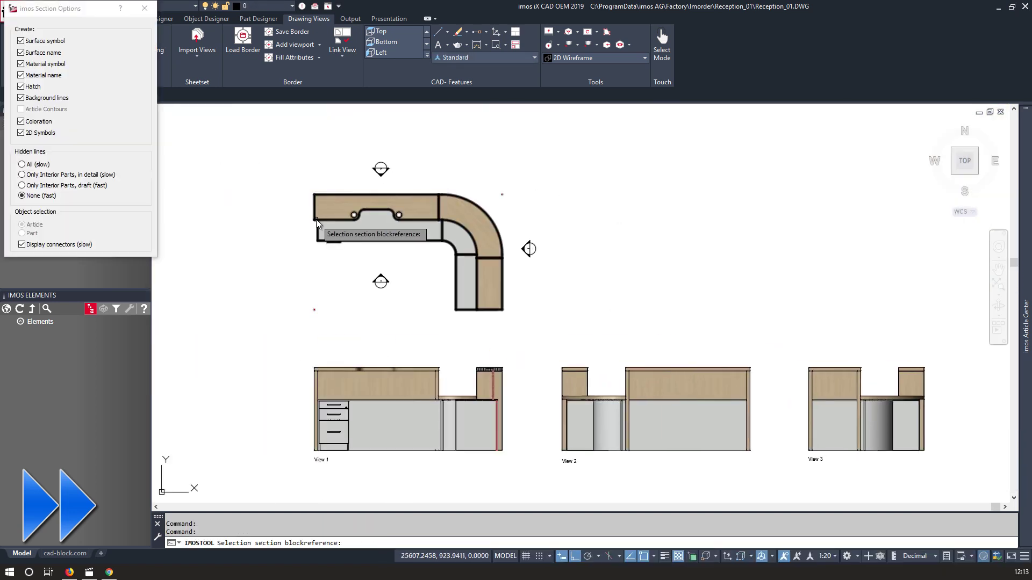
click(292, 252)
click(293, 317)
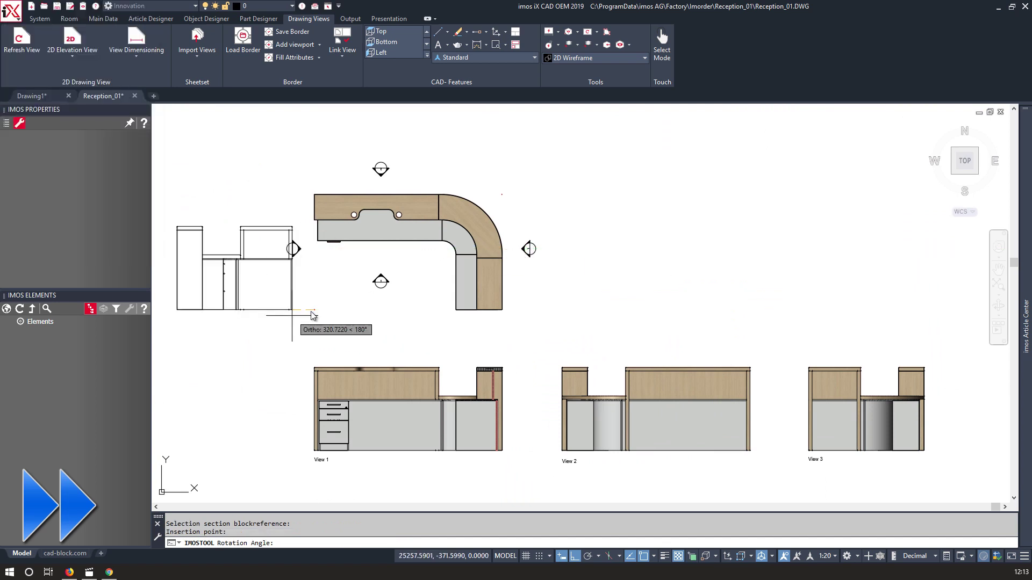
scroll(609, 319, up, 5)
click(583, 452)
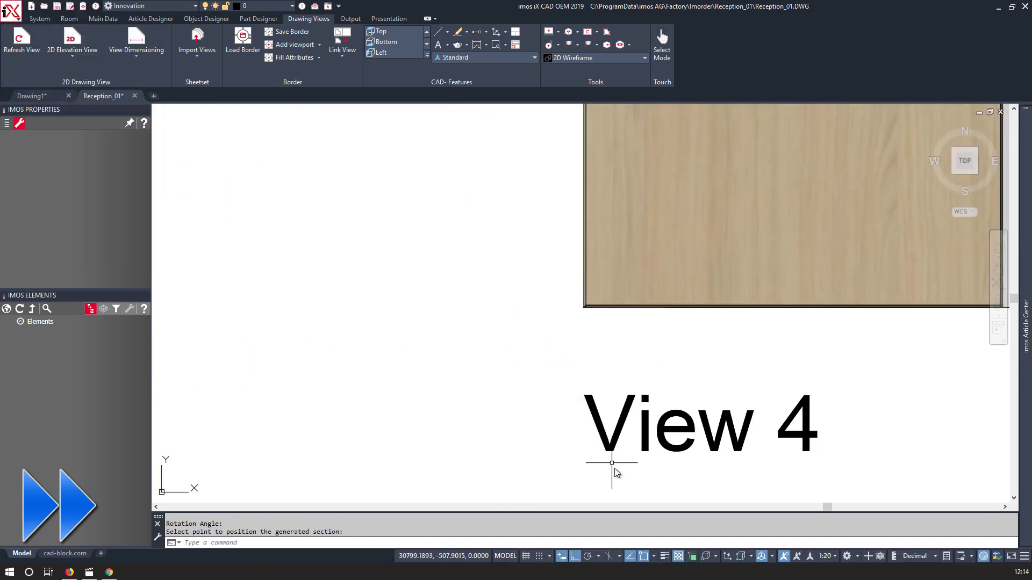
Line up the fourth elevation's base with the third elevation and shift it sideways to widen the gap between them.
click(564, 313)
scroll(237, 318, down, 5)
scroll(507, 237, up, 5)
click(506, 237)
scroll(611, 299, down, 5)
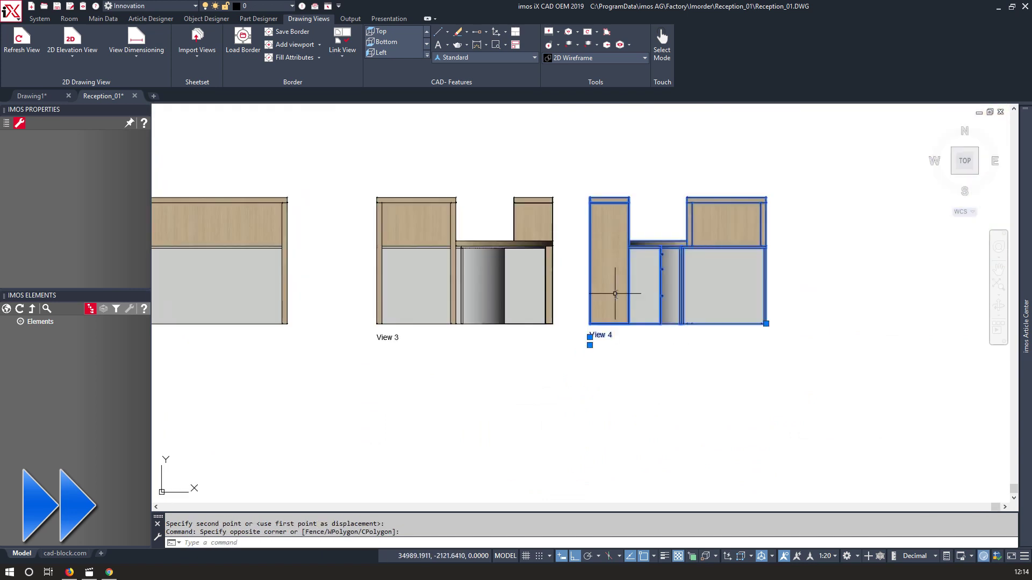
scroll(632, 403, down, 2)
middle_drag(631, 403, 704, 453)
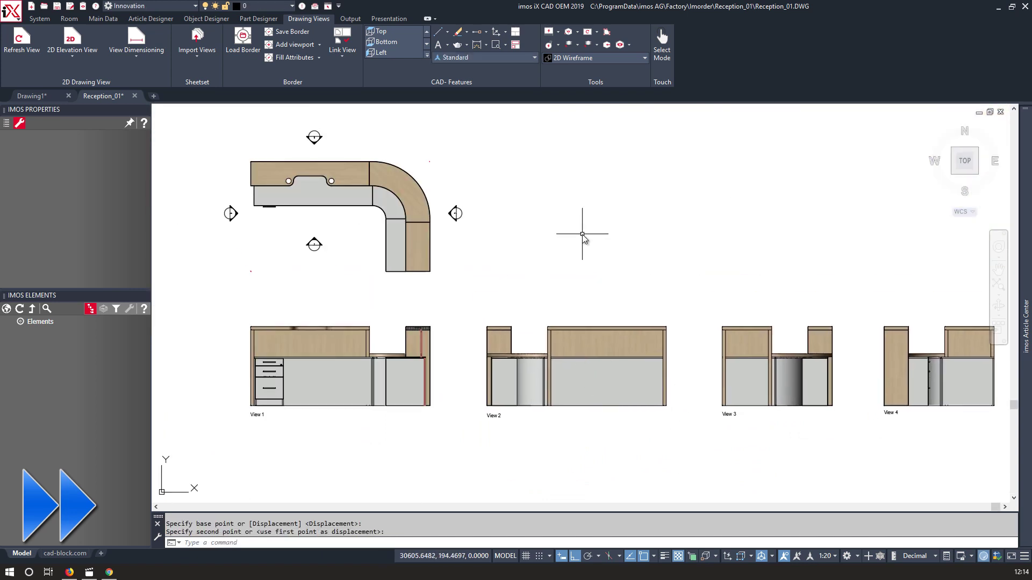
Move the drawer-side elevation marker straight down, further away from the desk in the plan, and refresh elevation View 1.
scroll(425, 347, up, 4)
scroll(428, 348, down, 2)
middle_drag(295, 286, 419, 216)
middle_drag(339, 163, 380, 253)
scroll(388, 251, up, 2)
click(468, 154)
click(377, 208)
right_click(372, 210)
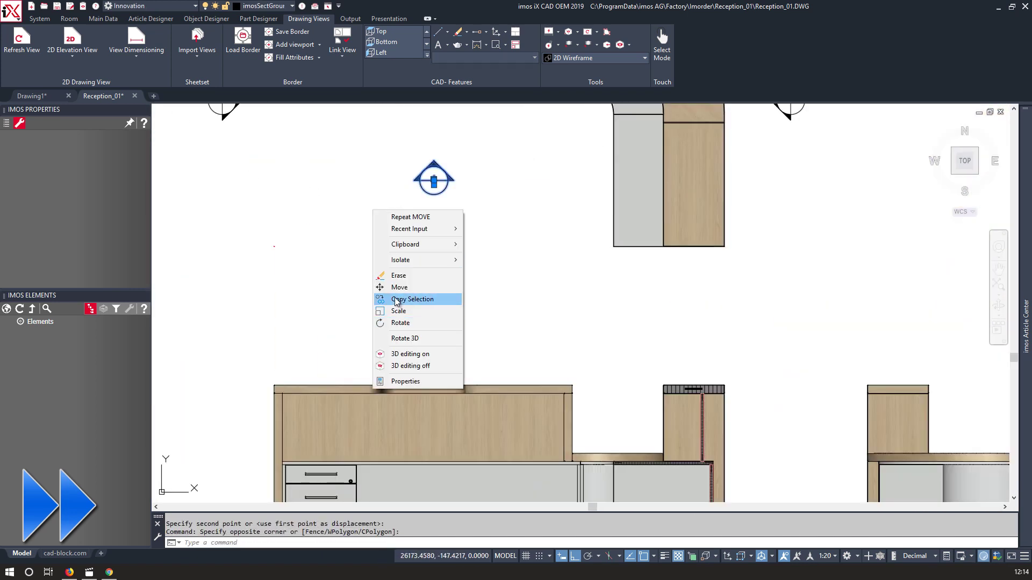
click(399, 287)
click(362, 191)
click(16, 44)
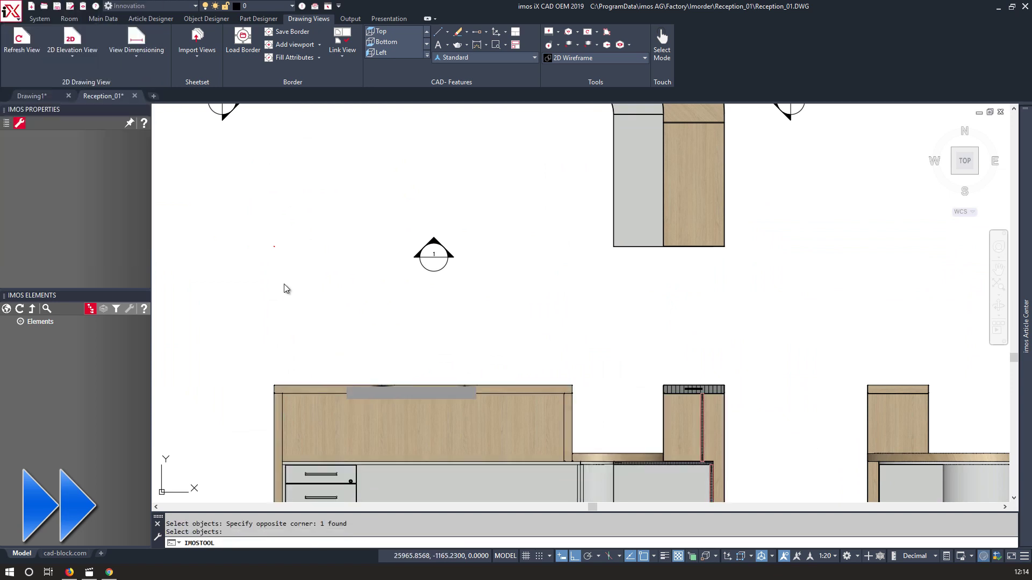
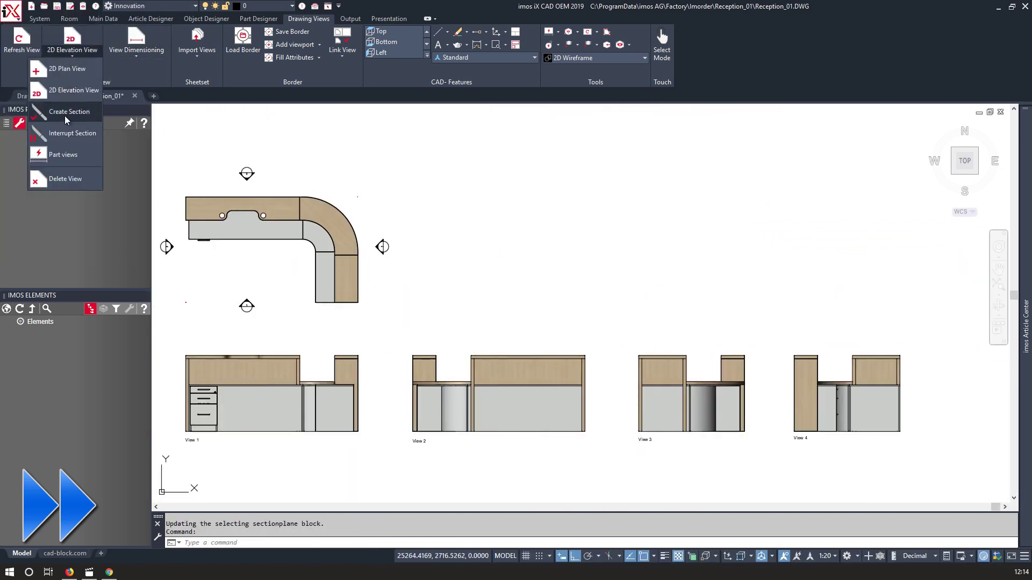
Create section A as a vertical cut through the long counter in View 2 and place it beyond View 4.
click(66, 113)
click(517, 378)
click(534, 443)
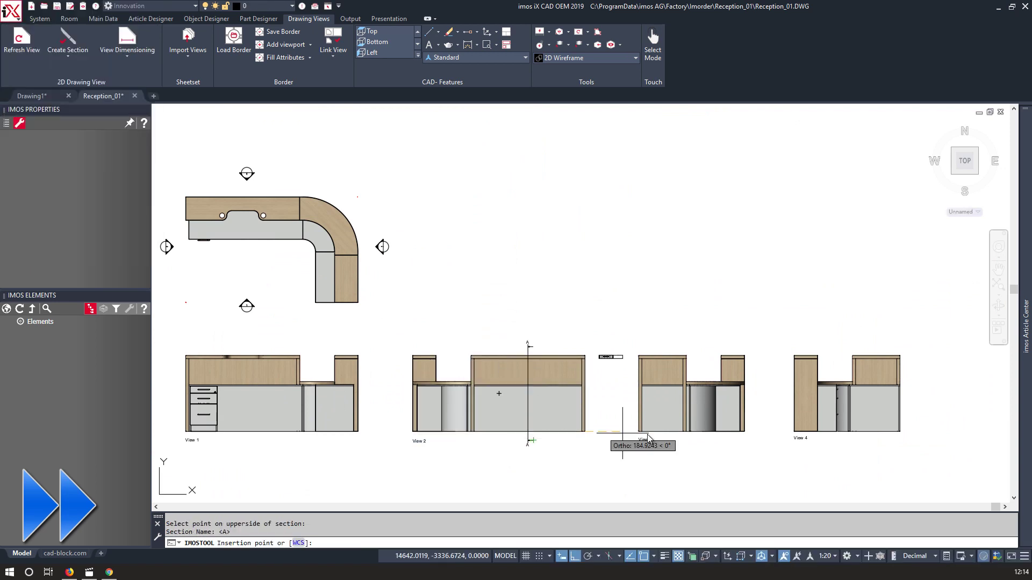
Refresh Section A-A with the articles of the whole desk added to its object selection.
click(21, 42)
click(748, 353)
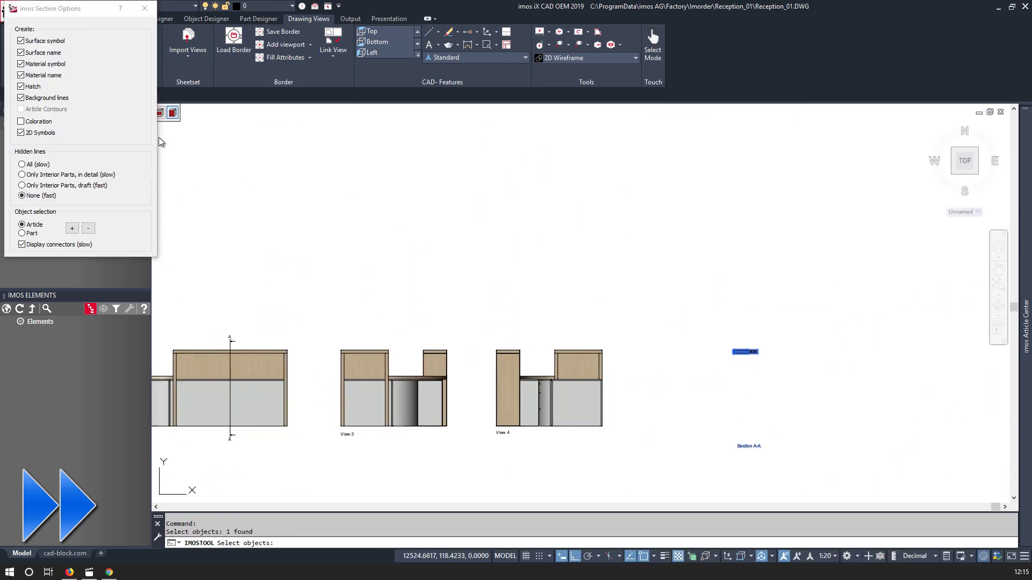
scroll(226, 258, down, 3)
middle_drag(225, 258, 623, 273)
click(74, 230)
middle_drag(236, 226, 347, 223)
click(339, 210)
click(195, 319)
key(Return)
middle_drag(859, 380, 525, 372)
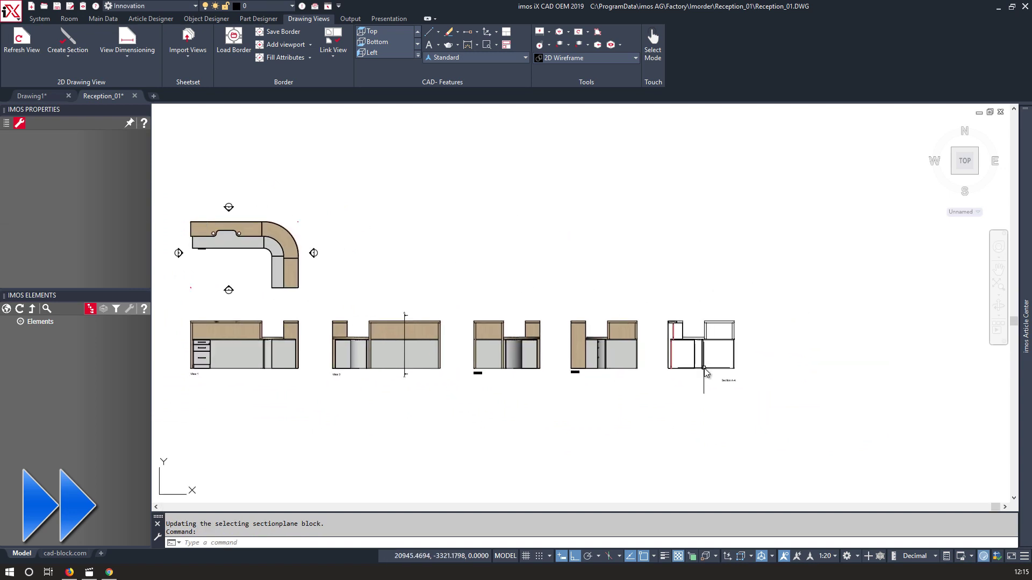
Create section B as a vertical cut through the drawer cabinet in View 1 and place it beside Section A-A.
scroll(705, 373, up, 5)
scroll(565, 355, down, 2)
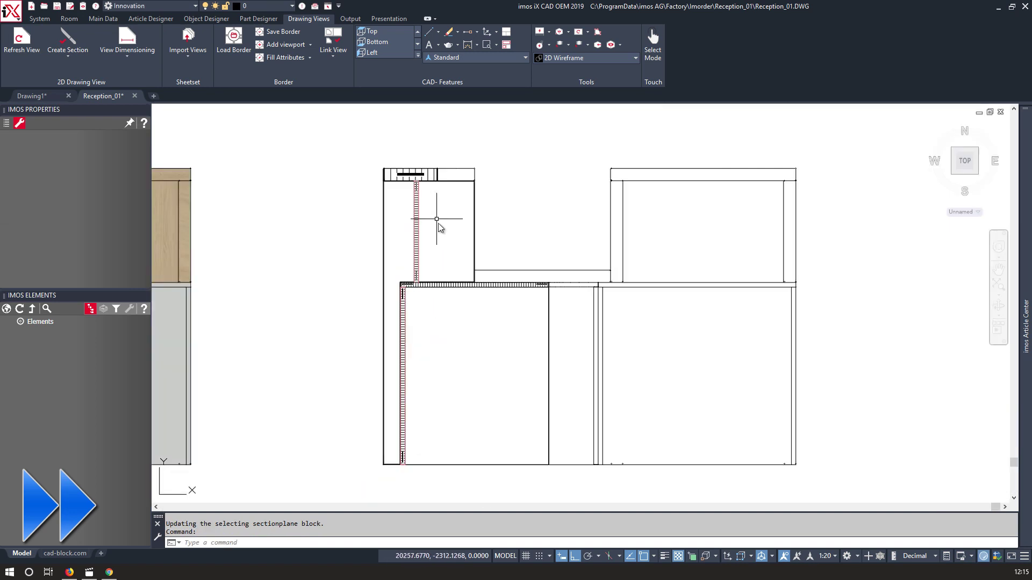
scroll(438, 227, down, 5)
scroll(594, 307, down, 2)
scroll(292, 347, up, 4)
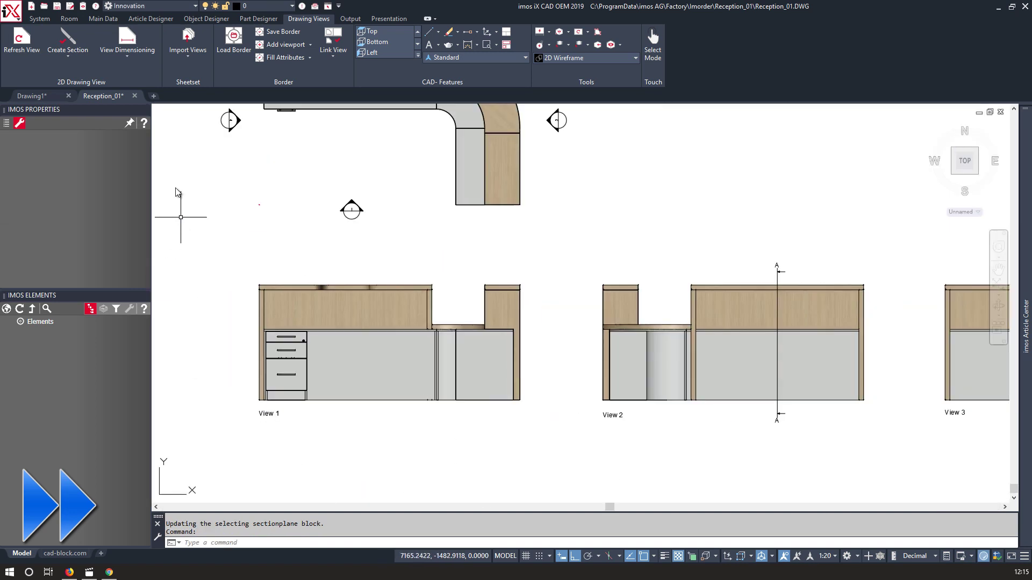
click(68, 40)
click(295, 289)
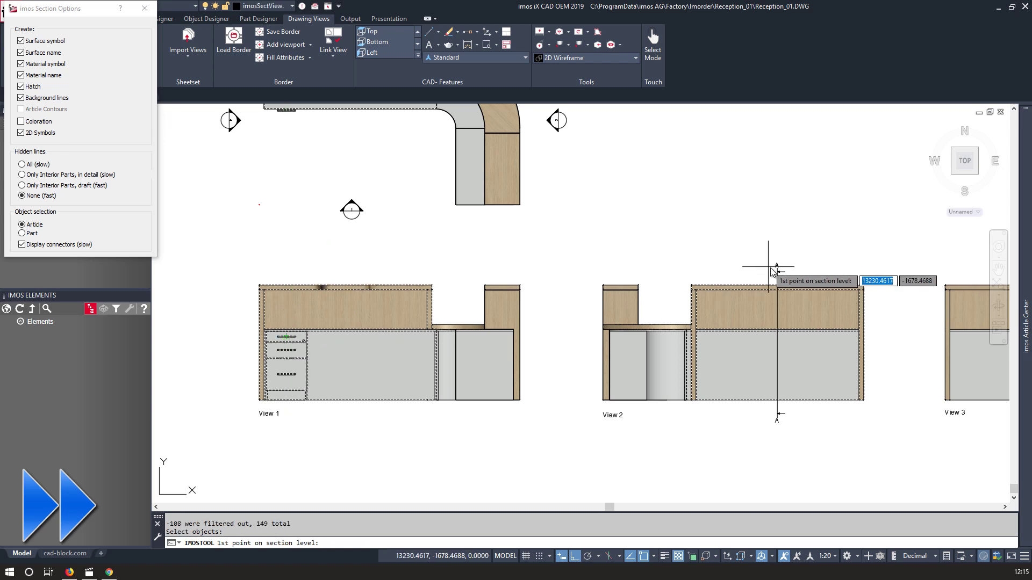
click(309, 414)
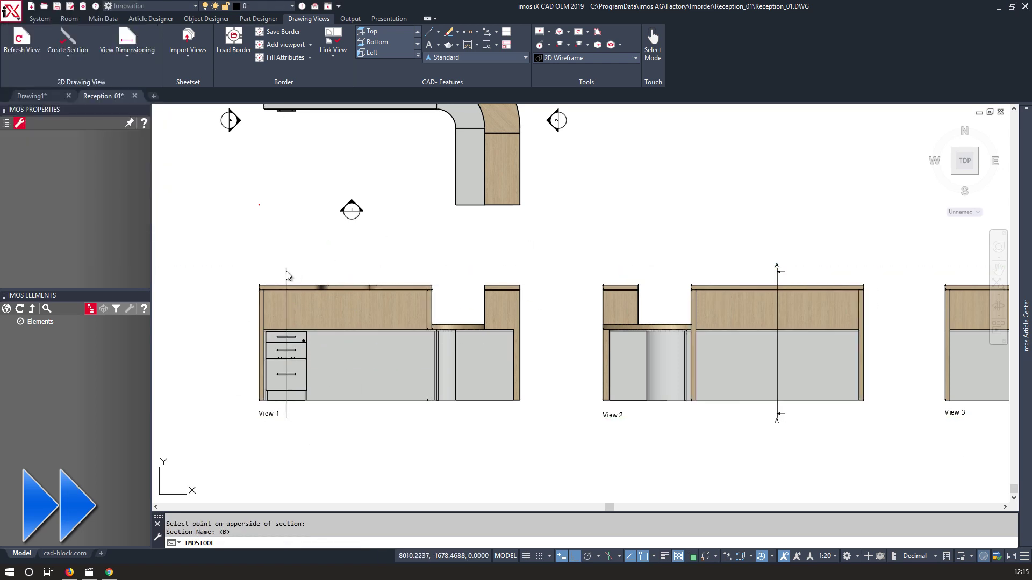
middle_drag(682, 422, 229, 413)
middle_drag(881, 414, 215, 414)
scroll(545, 416, up, 4)
click(600, 391)
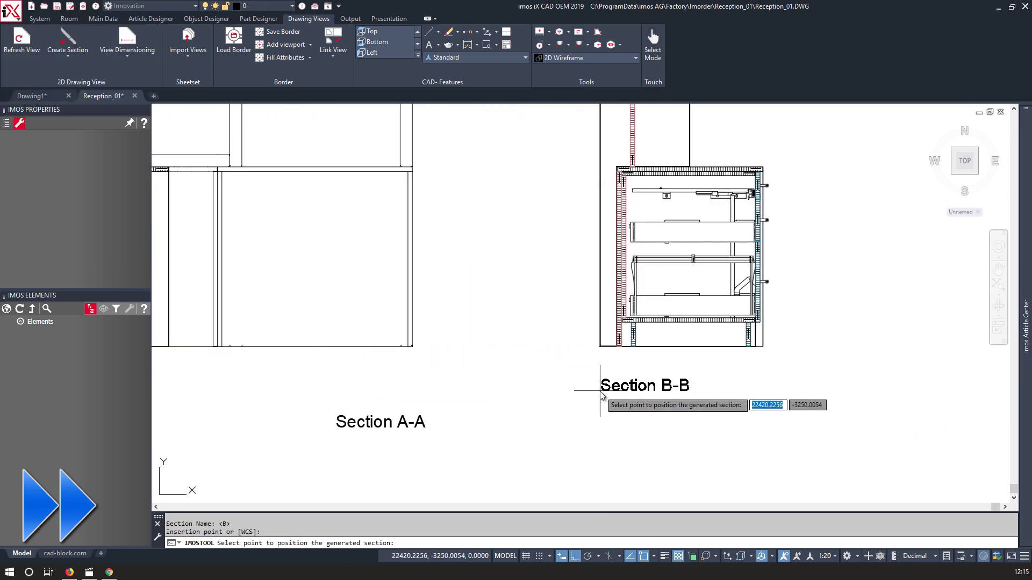
click(600, 423)
Examine the drawers and panel joints in Section B-B and check the layout of all views.
scroll(615, 168, up, 4)
scroll(525, 207, down, 1)
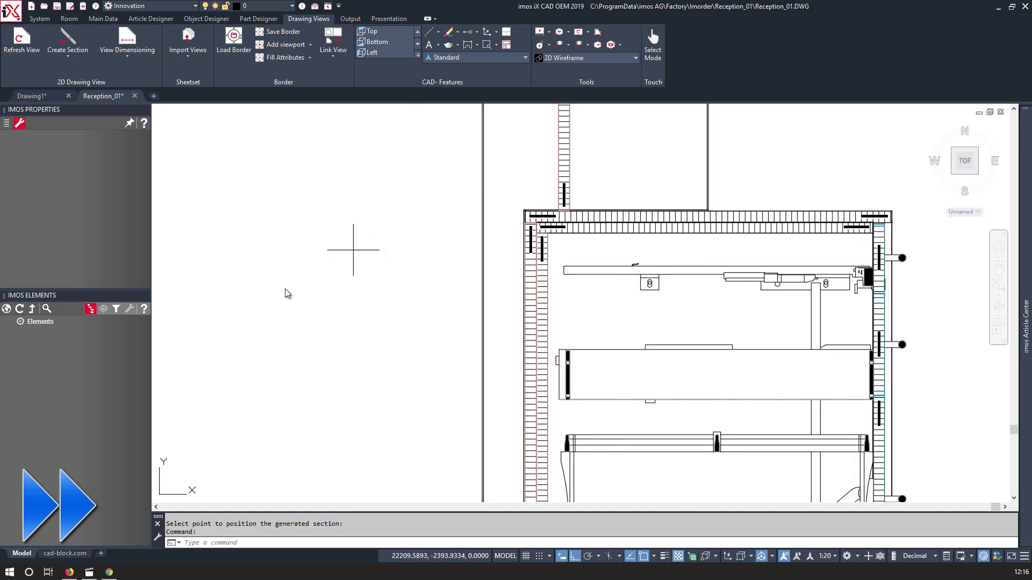
click(290, 308)
click(237, 331)
scroll(308, 332, down, 6)
scroll(346, 332, up, 4)
scroll(346, 332, down, 4)
middle_drag(347, 332, 860, 332)
scroll(860, 333, down, 6)
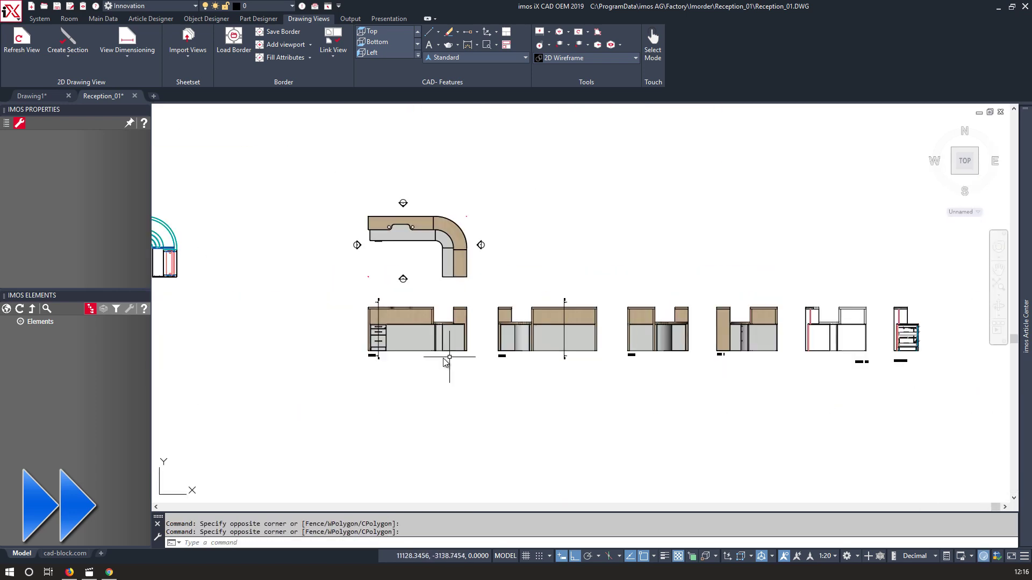
Create section C as a horizontal cut across the drawers in View 1, looking down, and place it beyond Section B-B.
scroll(410, 325, up, 2)
middle_drag(573, 281, 516, 280)
click(68, 37)
middle_drag(715, 322, 469, 315)
scroll(469, 315, up, 2)
scroll(471, 315, down, 2)
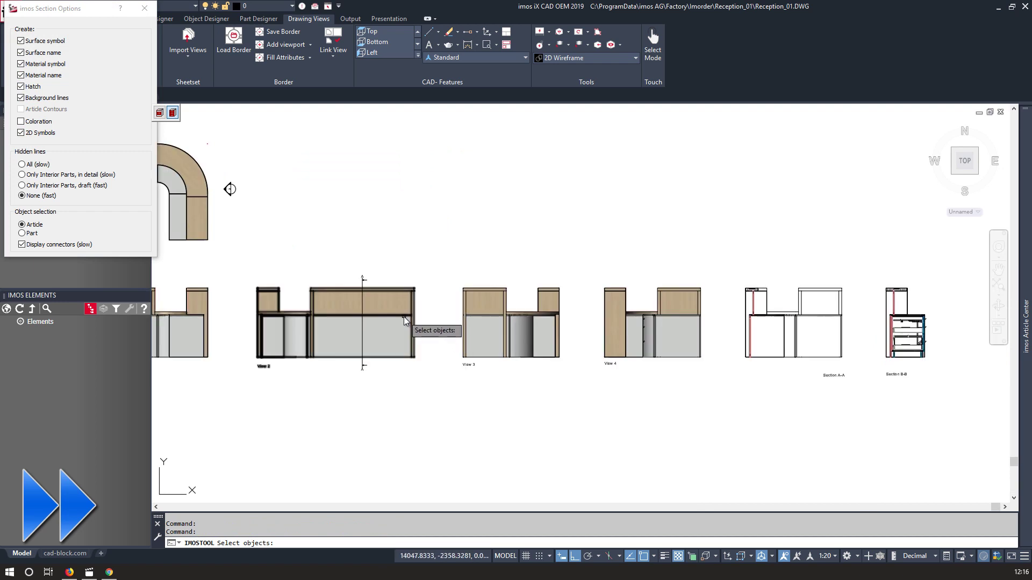
scroll(263, 319, down, 3)
click(263, 320)
scroll(283, 317, up, 5)
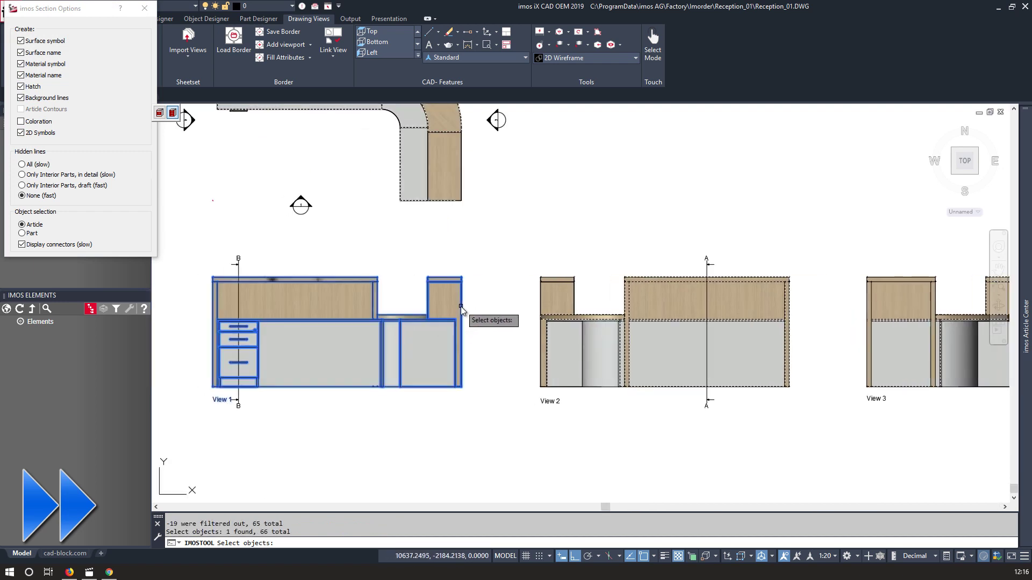
key(Return)
scroll(233, 339, up, 4)
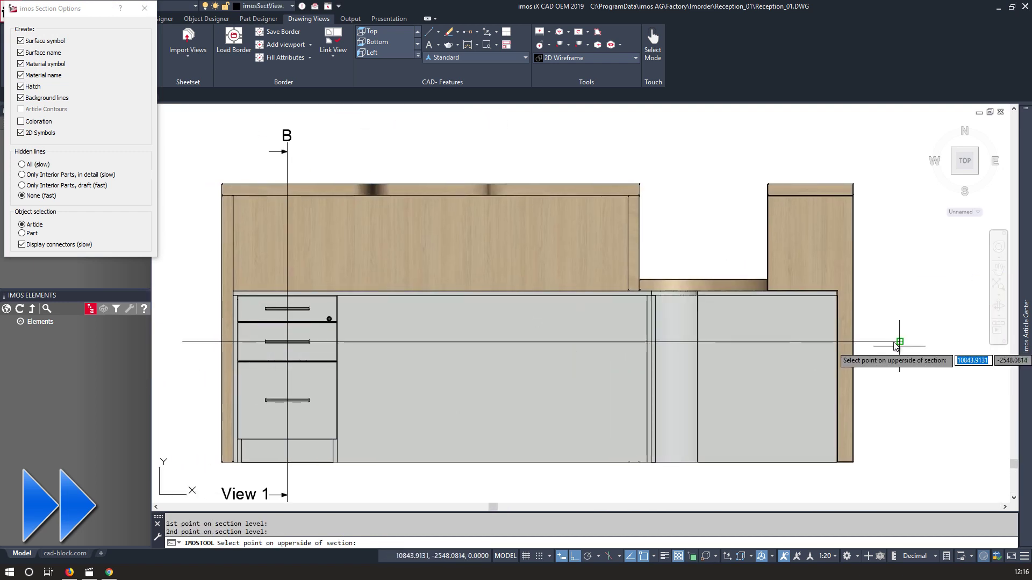
click(895, 345)
scroll(491, 295, down, 5)
scroll(668, 349, up, 4)
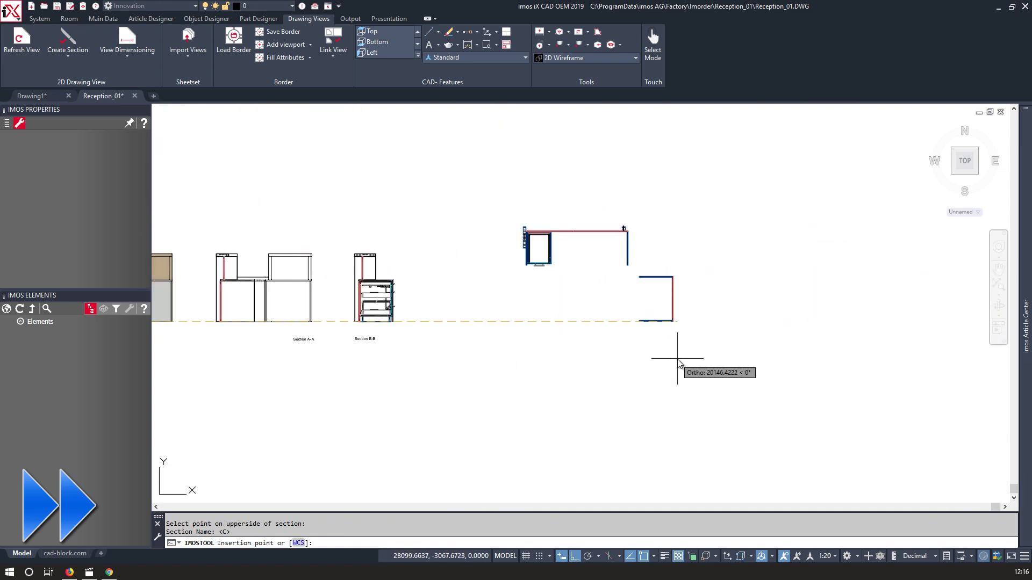
click(521, 279)
Refresh Section C-C with the whole 3D desk model added to its object selection.
click(31, 38)
click(600, 235)
scroll(598, 232, down, 5)
middle_drag(432, 232, 994, 325)
scroll(784, 312, down, 5)
drag(353, 253, 508, 336)
key(Return)
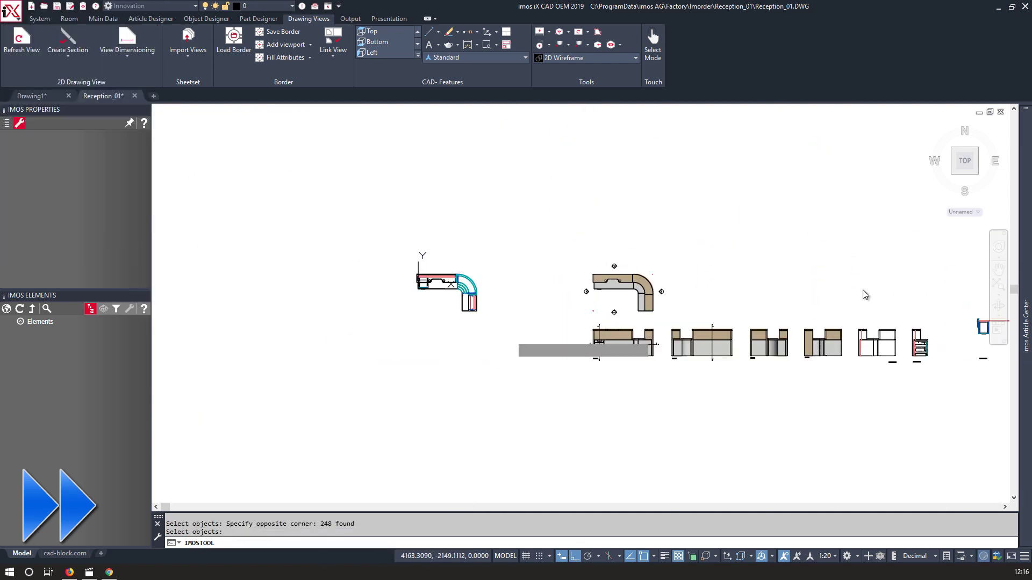
Move Section C-C up level with the plan view and place it beside the plan.
middle_drag(863, 290, 653, 290)
click(869, 369)
click(717, 272)
text(m)
key(Return)
scroll(754, 289, up, 10)
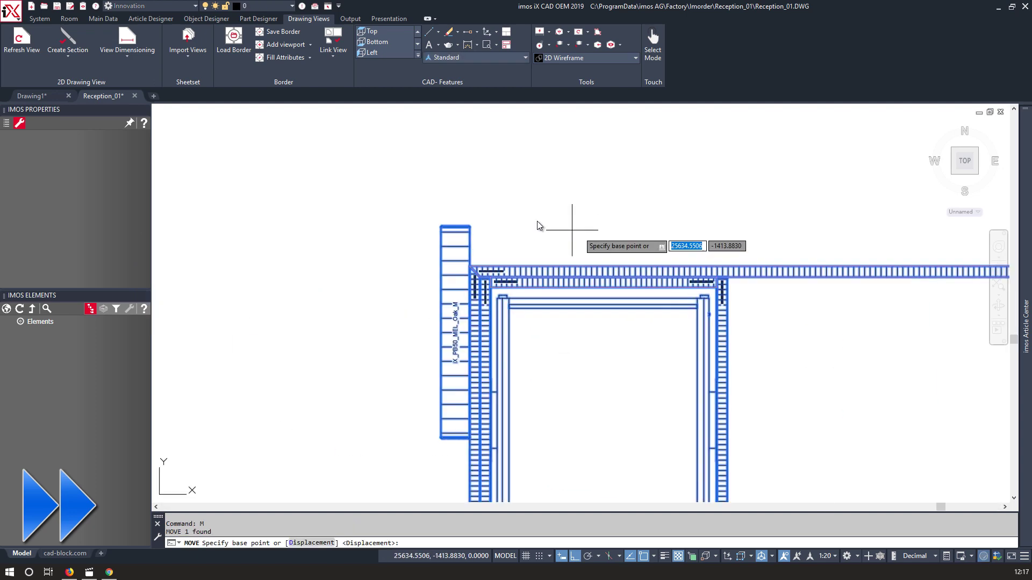
click(456, 243)
scroll(457, 244, down, 10)
scroll(495, 263, up, 8)
scroll(398, 205, down, 9)
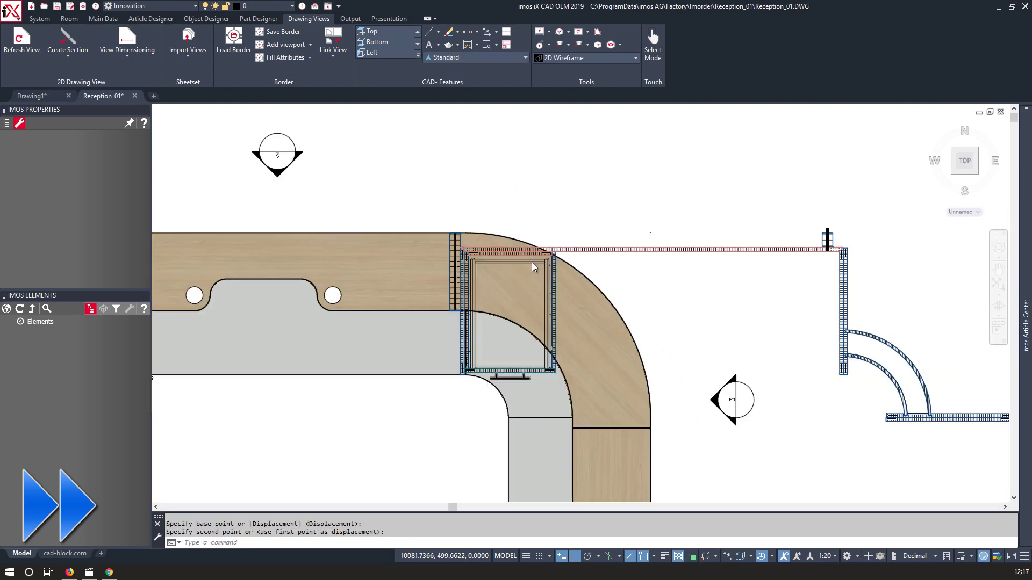
scroll(491, 333, up, 4)
click(779, 333)
Examine the panel joints in Section C-C and its position relative to the plan and elevations.
scroll(767, 150, up, 8)
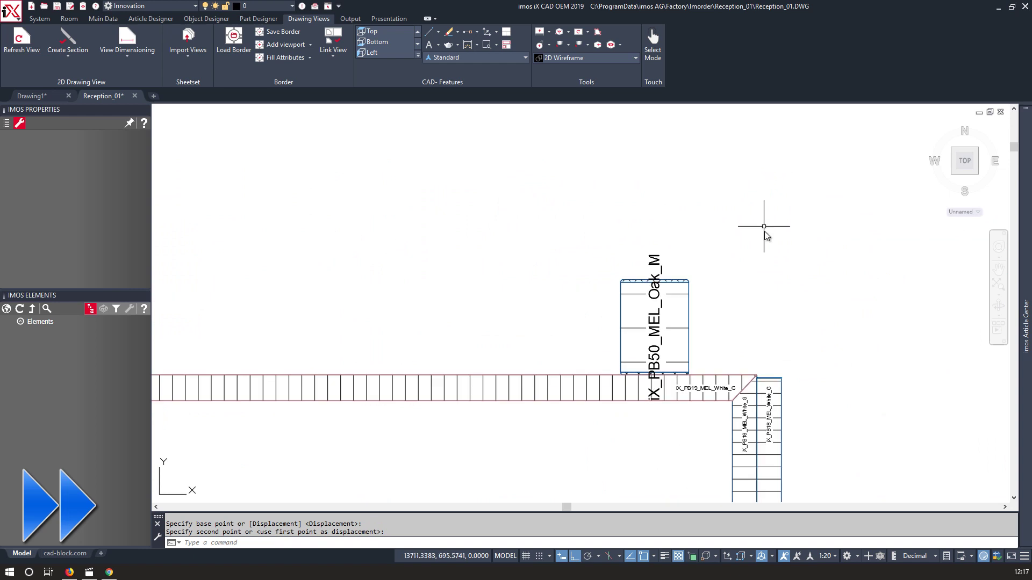
scroll(668, 318, down, 6)
scroll(497, 355, down, 5)
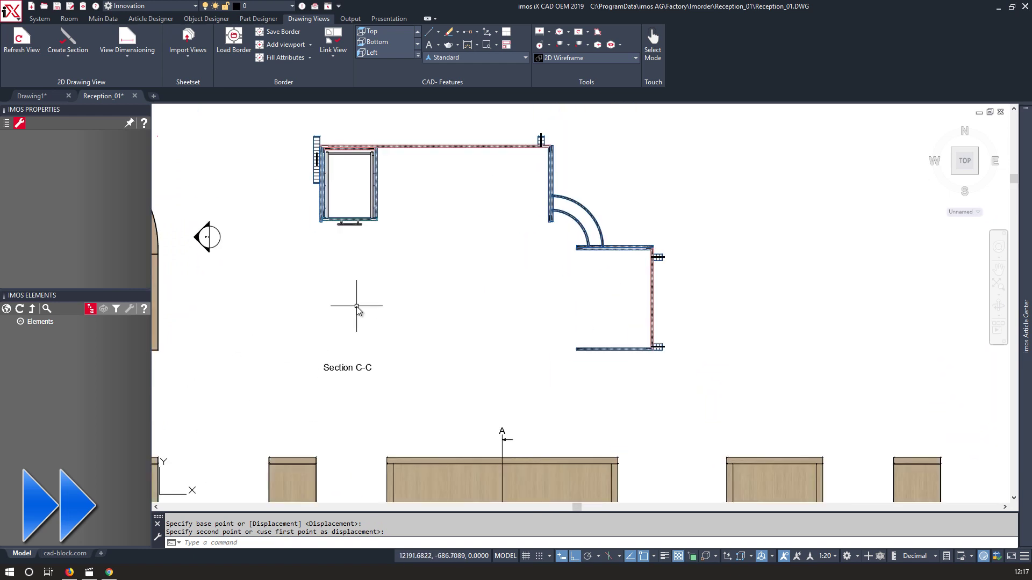
middle_drag(376, 274, 486, 288)
scroll(485, 284, down, 4)
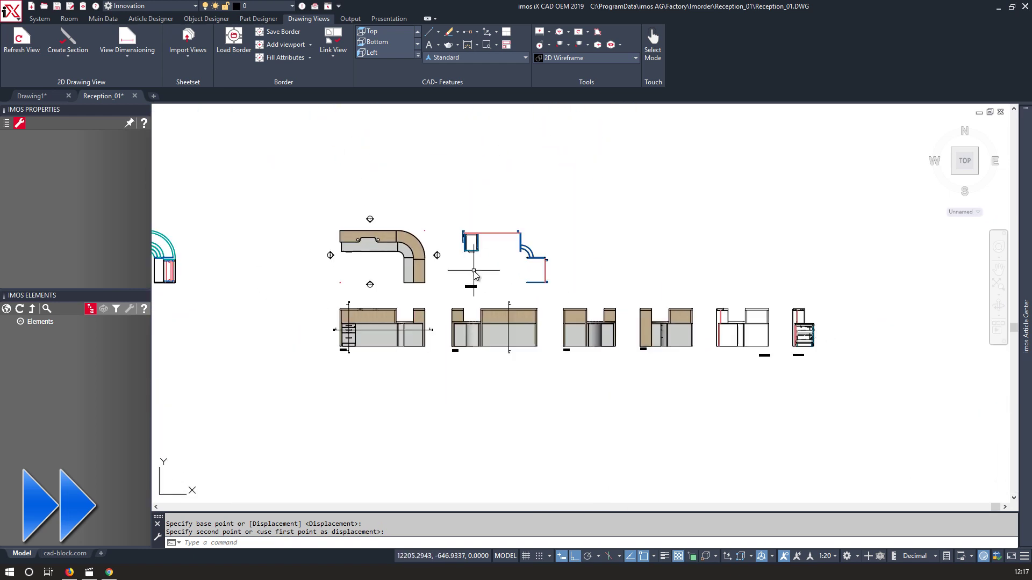
scroll(355, 241, up, 6)
scroll(366, 246, down, 1)
middle_drag(424, 303, 370, 258)
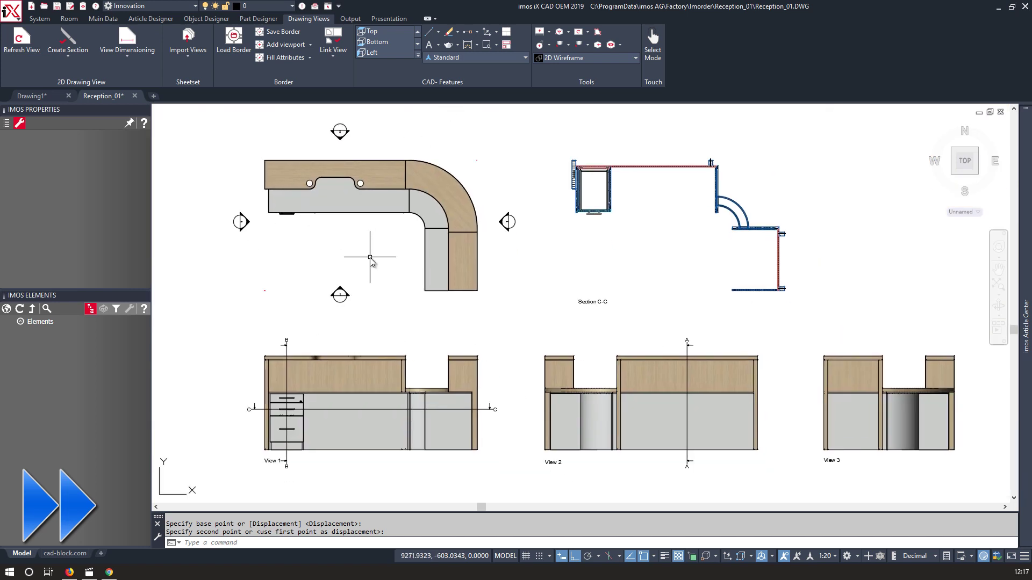
Create section D as a horizontal cut through the upper counter panels in View 1 and place it below the elevations.
click(40, 38)
key(Return)
scroll(251, 410, up, 4)
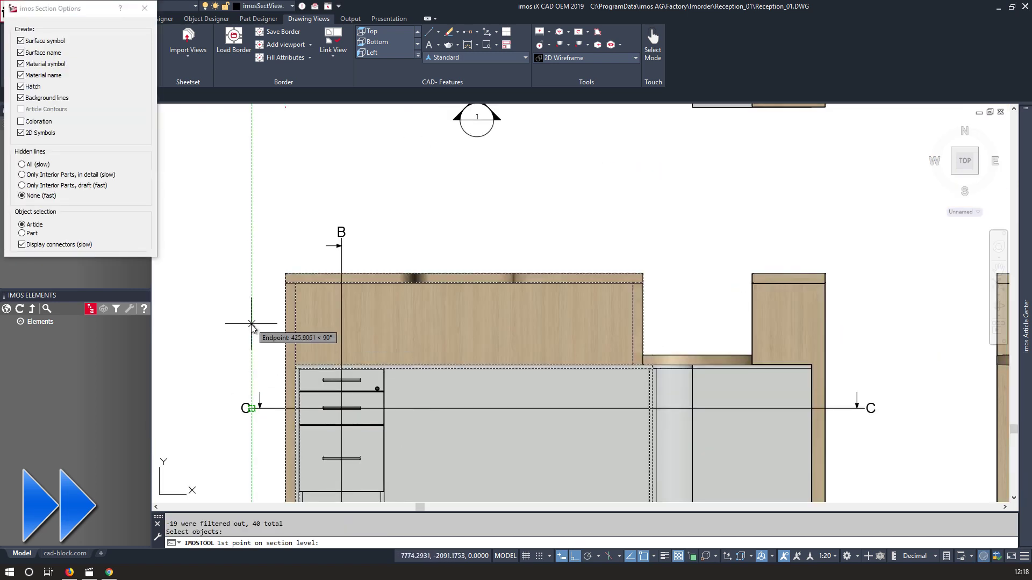
click(871, 354)
scroll(483, 380, down, 5)
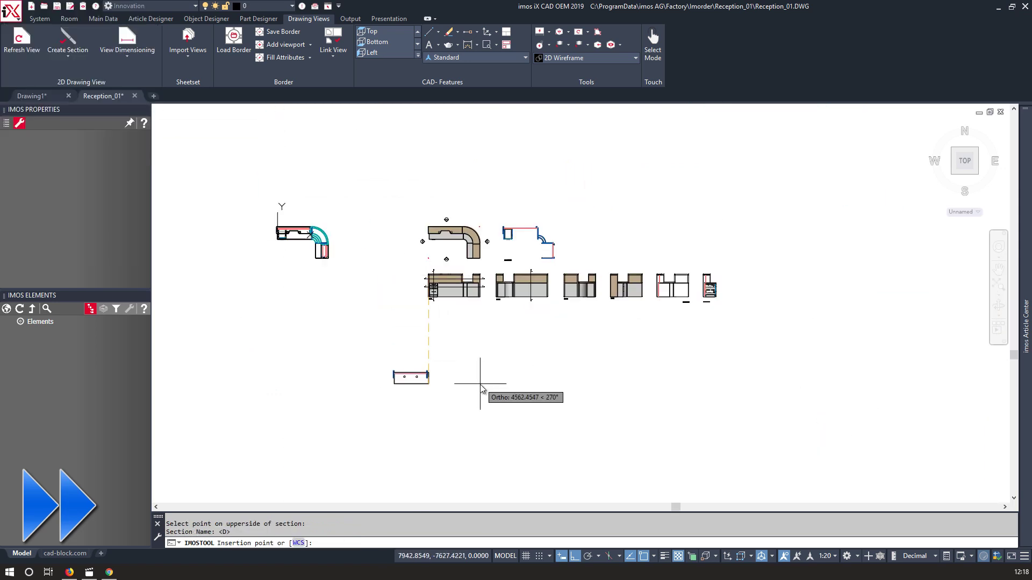
scroll(299, 240, up, 5)
Refresh Section D-D with the whole 3D desk model added to its object selection.
click(28, 38)
click(380, 265)
key(Return)
scroll(217, 242, down, 6)
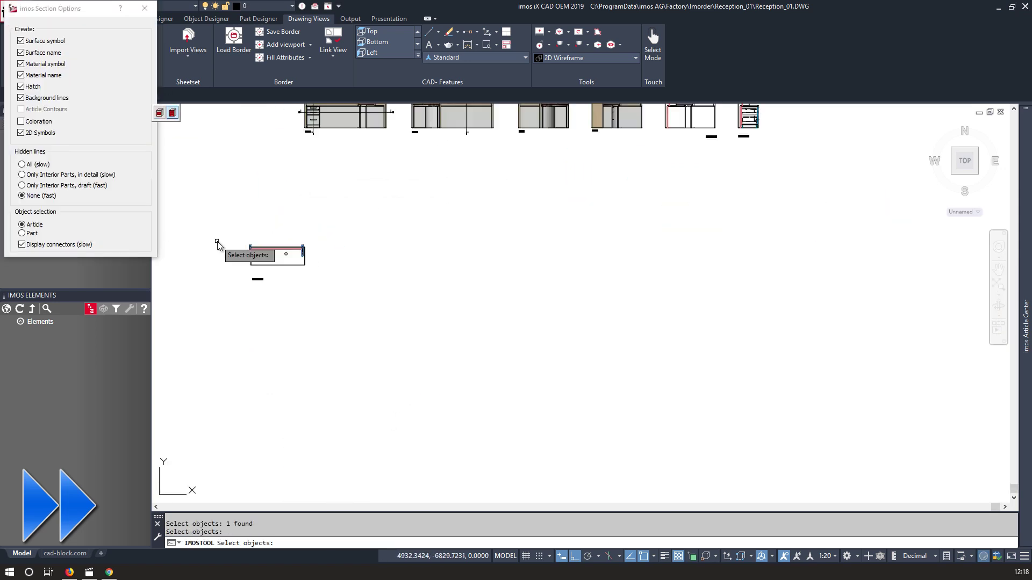
middle_drag(217, 242, 435, 399)
click(422, 317)
click(318, 243)
key(Return)
Move Section D-D up level with the plan view and place it beyond Section C-C.
scroll(520, 447, up, 3)
click(390, 358)
text(m)
key(Return)
scroll(451, 361, up, 5)
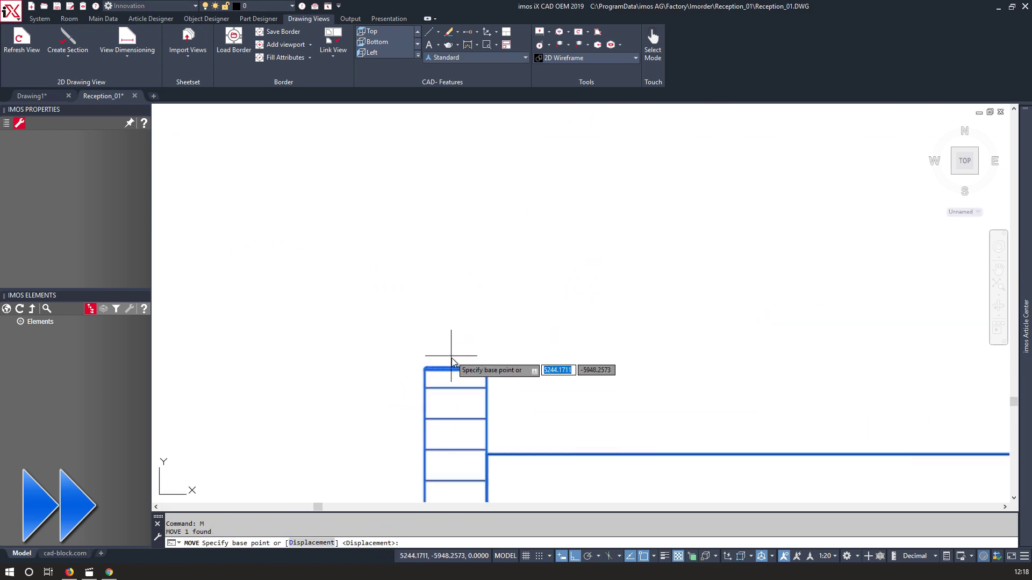
click(450, 369)
scroll(538, 322, down, 6)
scroll(537, 322, up, 6)
scroll(603, 426, down, 4)
click(603, 425)
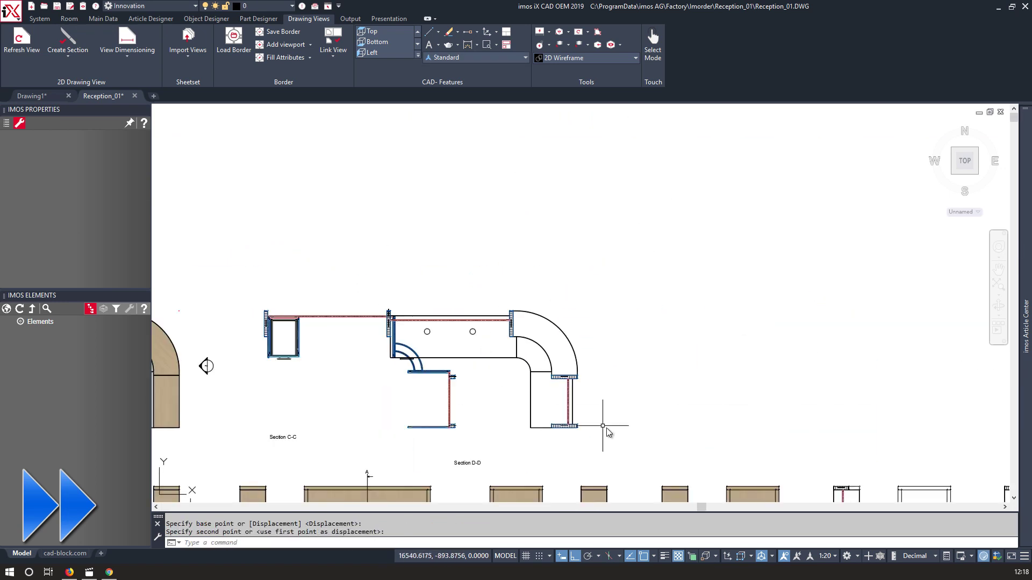
click(723, 285)
Draw a horizontal guide polyline from the Section C-C caption to below the Section D-D view.
scroll(558, 269, down, 3)
scroll(439, 337, up, 3)
text(pl)
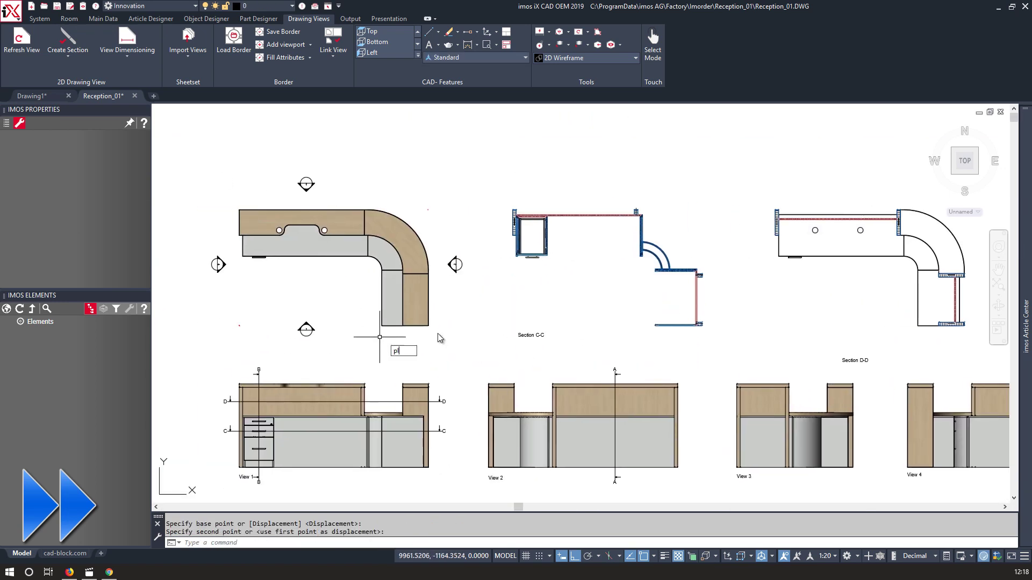
click(974, 346)
key(Return)
Raise the Section D-D caption onto the guide line, level with the Section C-C caption, and delete the guide line.
click(855, 361)
click(842, 361)
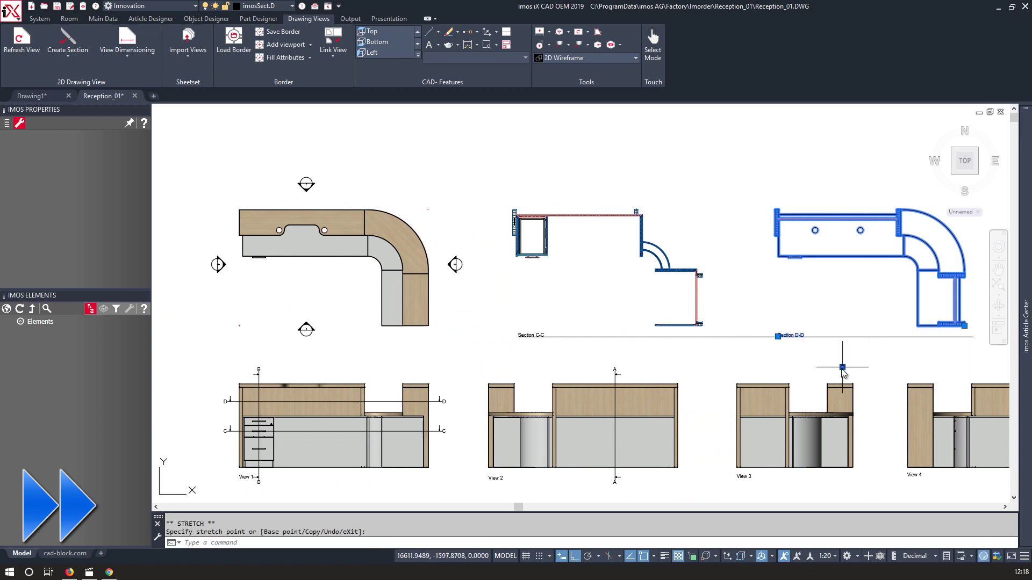
scroll(779, 322, up, 3)
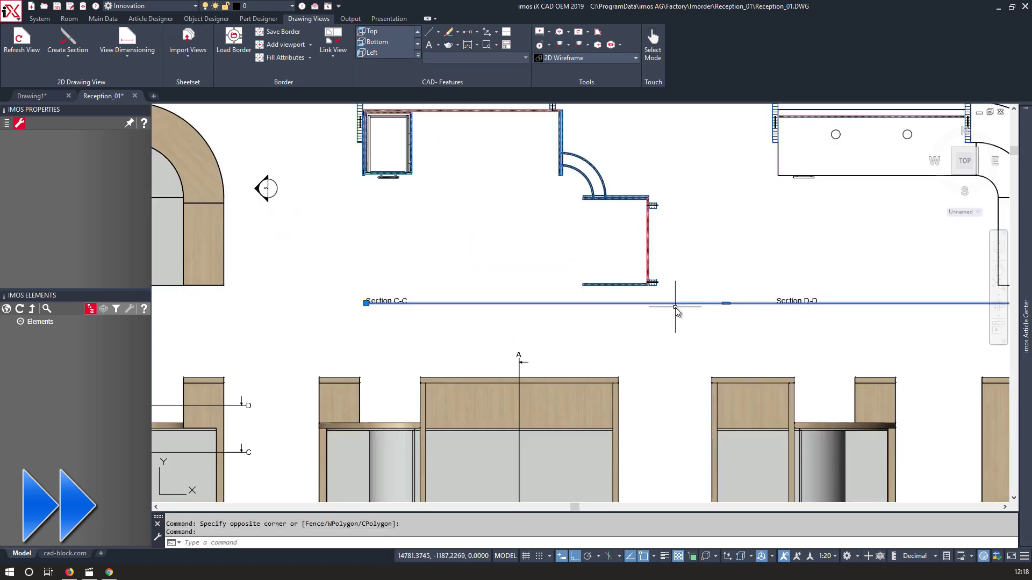
key(Escape)
scroll(675, 307, down, 5)
scroll(613, 175, down, 4)
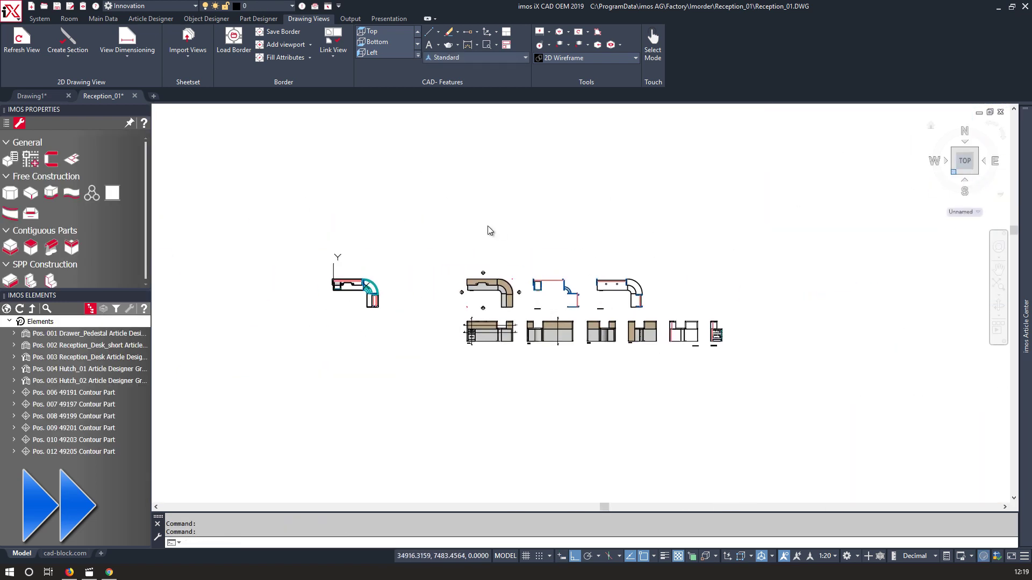
Create a Flatshot block of the desk from the front-left isometric view without obscured lines and place it beyond Section D-D.
text(flatshot)
key(Return)
click(456, 348)
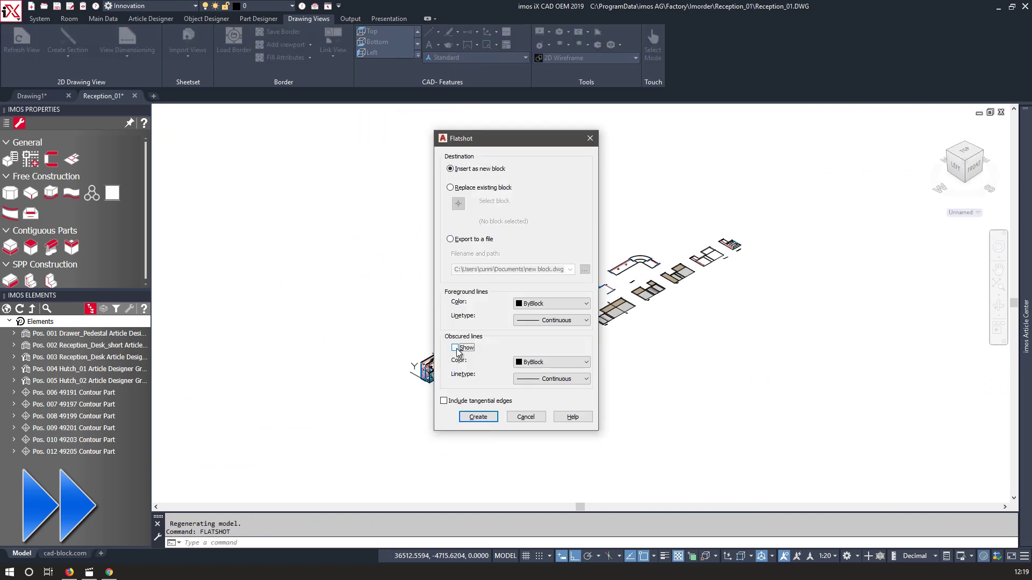
click(472, 418)
scroll(691, 250, up, 7)
click(664, 262)
key(Return)
key(Return)
key(Return)
Turn to the back-right isometric view and create a second Flatshot block beyond the first one.
scroll(665, 263, down, 5)
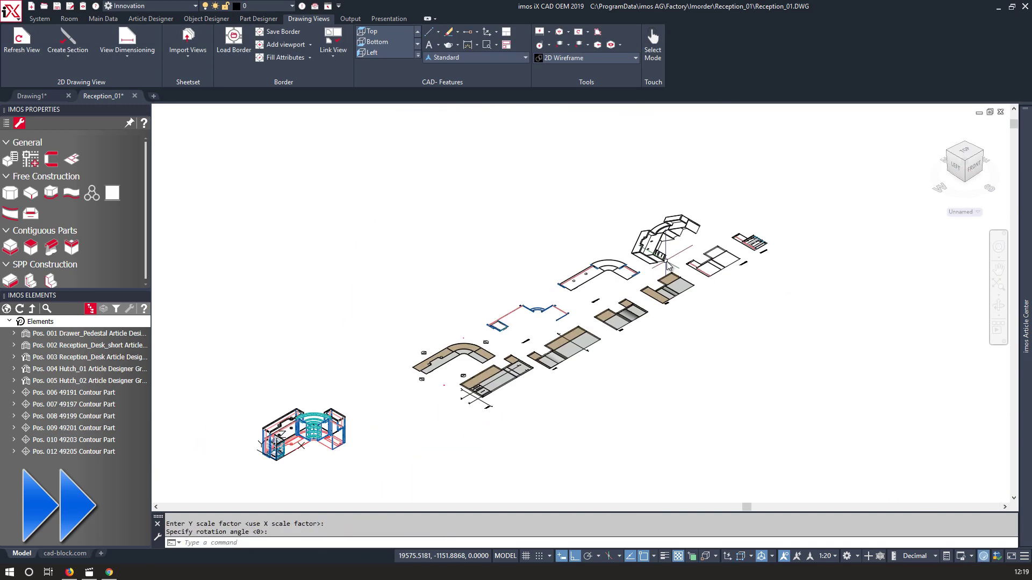
click(965, 146)
key(Return)
click(473, 418)
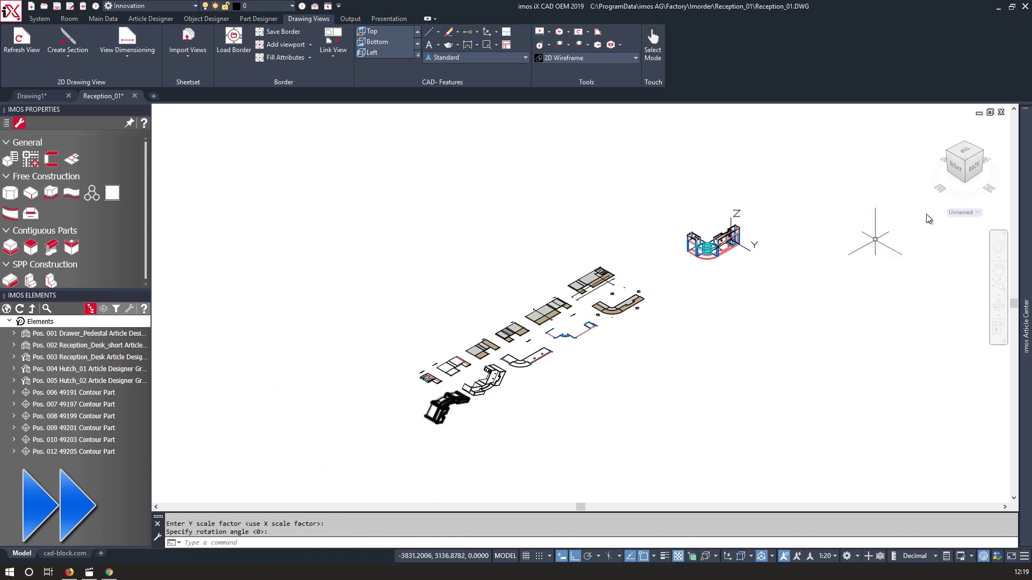
Return to the top view and move the rear isometric block down beside the front isometric.
click(966, 155)
scroll(668, 330, up, 10)
scroll(500, 288, down, 3)
click(591, 317)
text(m)
key(Return)
click(590, 348)
click(589, 408)
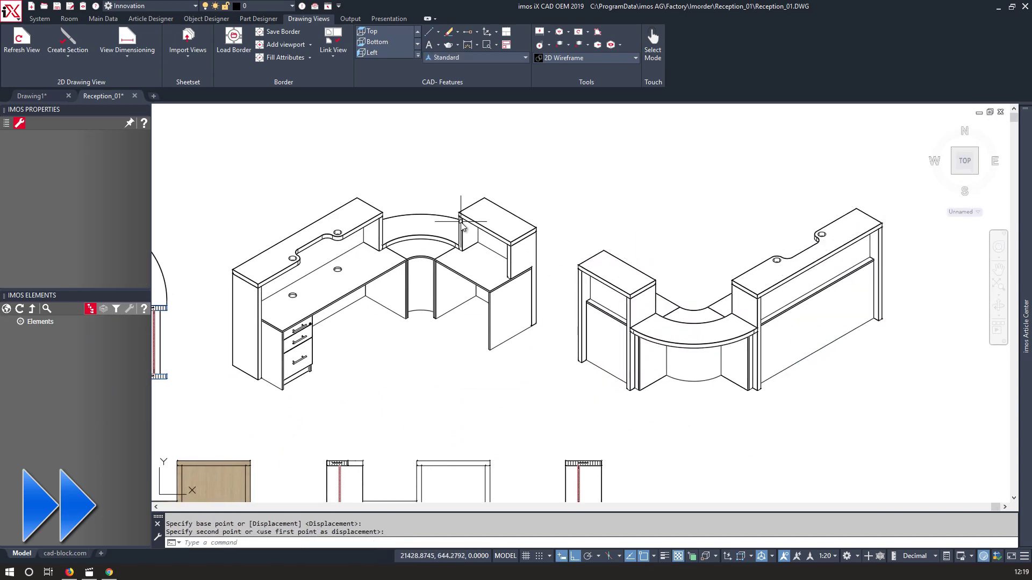
Move the rear isometric block by its counter corner onto the adjacent corner of the front isometric.
scroll(462, 225, up, 2)
middle_drag(462, 225, 682, 239)
scroll(472, 378, up, 2)
scroll(462, 362, down, 3)
scroll(808, 274, up, 4)
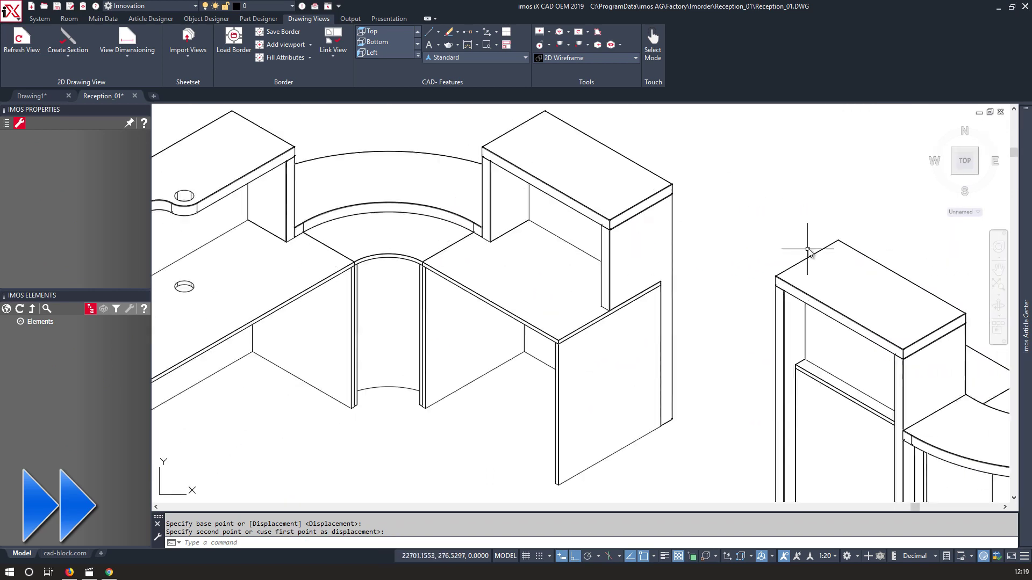
click(806, 260)
text(m)
key(Return)
click(756, 294)
scroll(755, 294, down, 3)
scroll(693, 239, up, 10)
click(618, 200)
Move the rear isometric block straight down so its base lines up with the front isometric.
scroll(623, 220, down, 14)
click(703, 264)
click(656, 307)
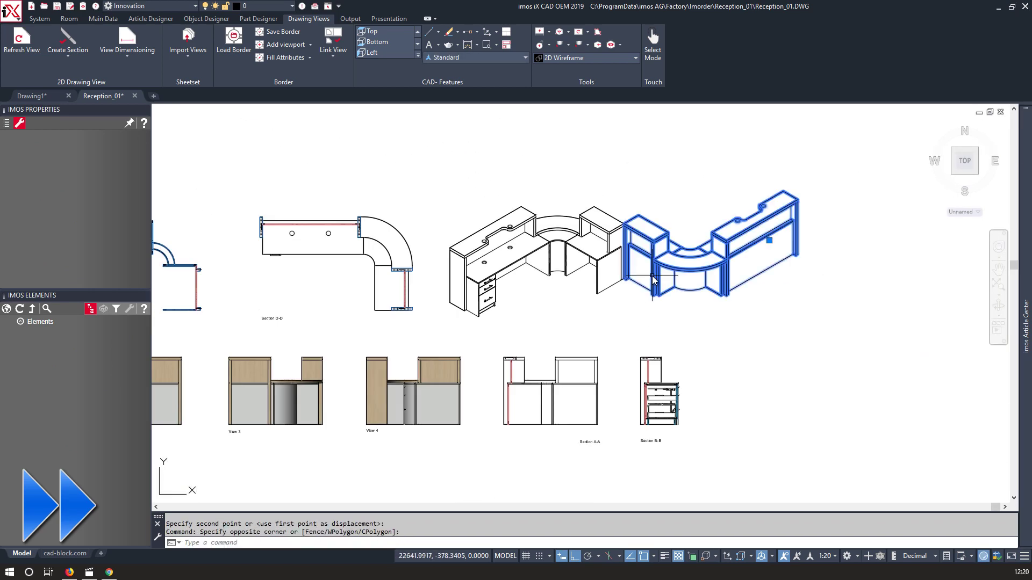
text(m)
key(Return)
scroll(692, 286, up, 2)
click(691, 285)
click(691, 312)
Shift the rear isometric block horizontally away from the front one to leave a gap between them.
click(704, 269)
click(683, 290)
text(m)
click(674, 311)
click(704, 312)
scroll(682, 327, down, 4)
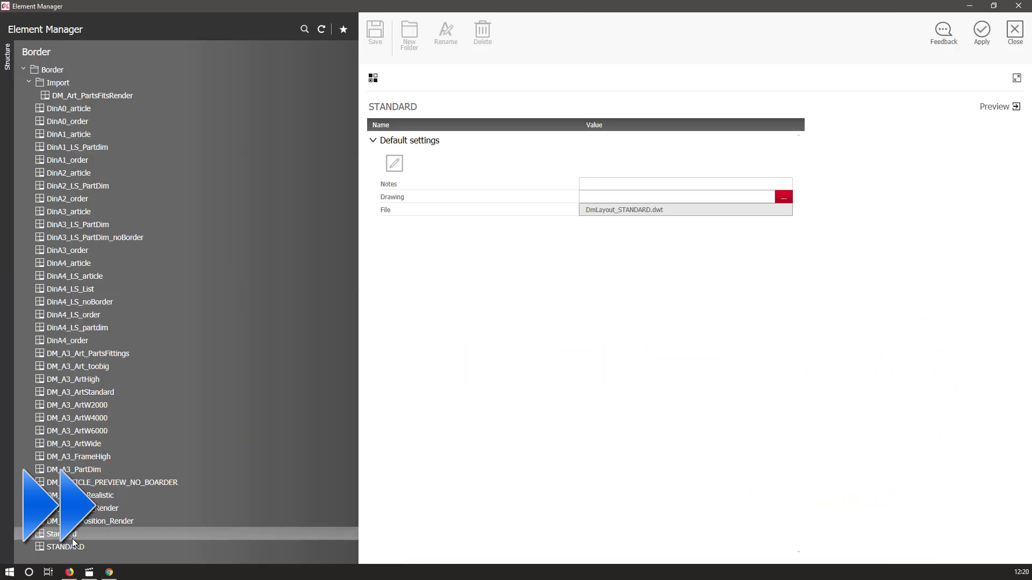
Load the STANDARD border as a layout and set its viewport scale to 1:5, ending back in model space.
click(981, 30)
click(21, 553)
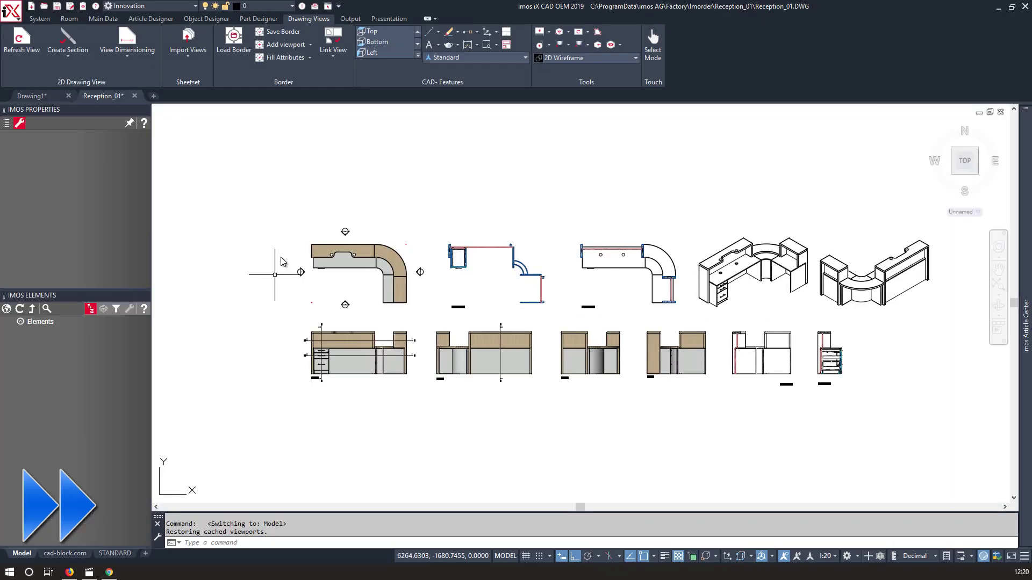
click(115, 554)
click(821, 556)
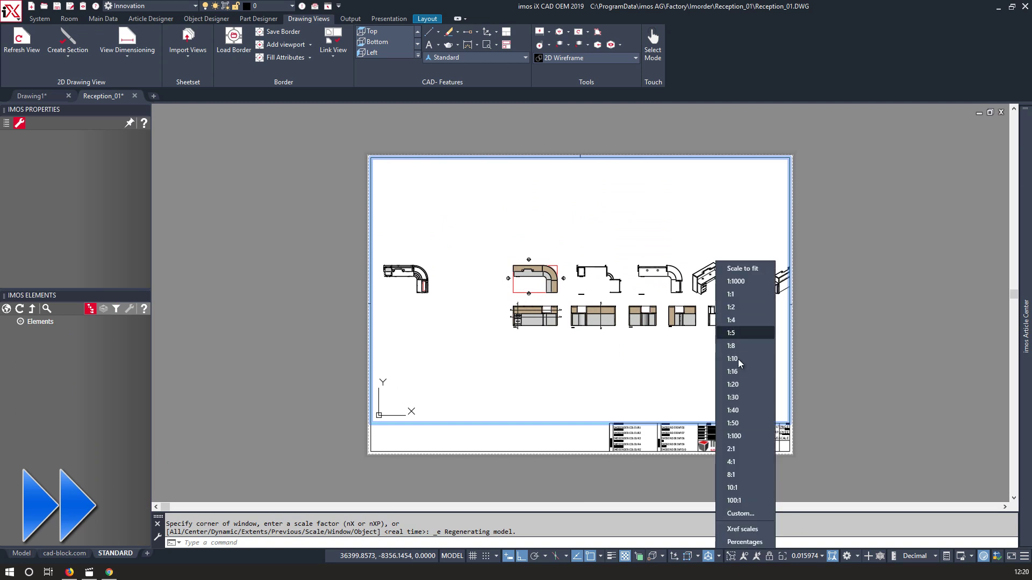
click(747, 333)
double_click(224, 368)
click(22, 553)
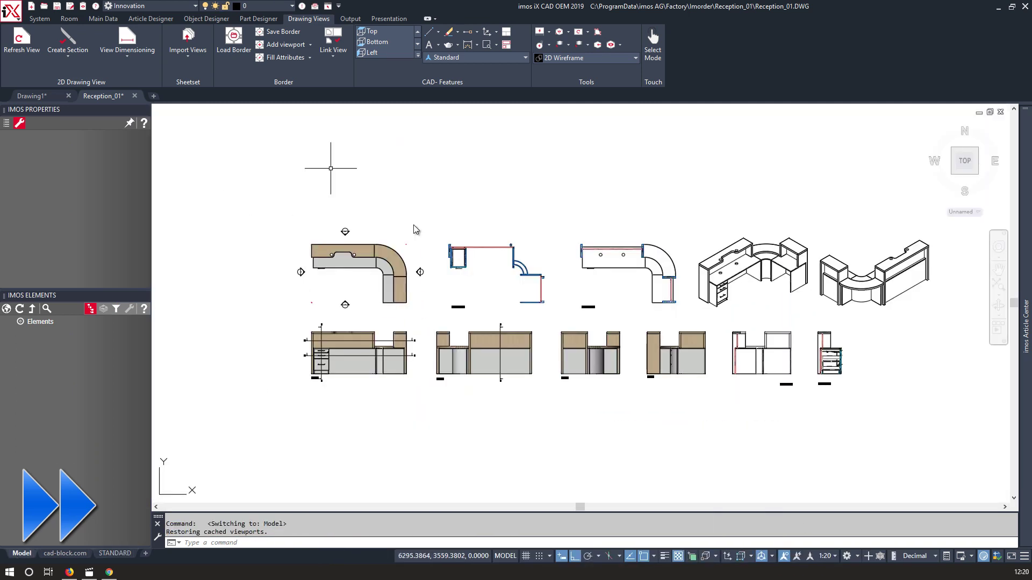
Set the annotation scale to 1:10 and add automatic view dimensions to View 1.
click(824, 557)
click(773, 361)
click(127, 41)
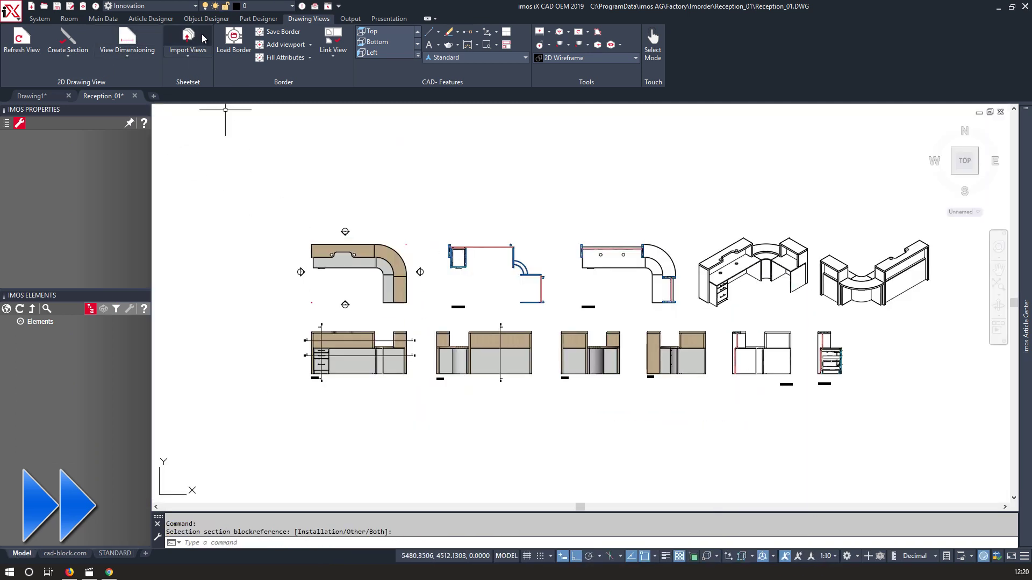
click(331, 332)
scroll(331, 344, up, 2)
scroll(244, 344, up, 6)
middle_drag(244, 345, 274, 320)
scroll(290, 321, down, 4)
middle_drag(446, 211, 295, 204)
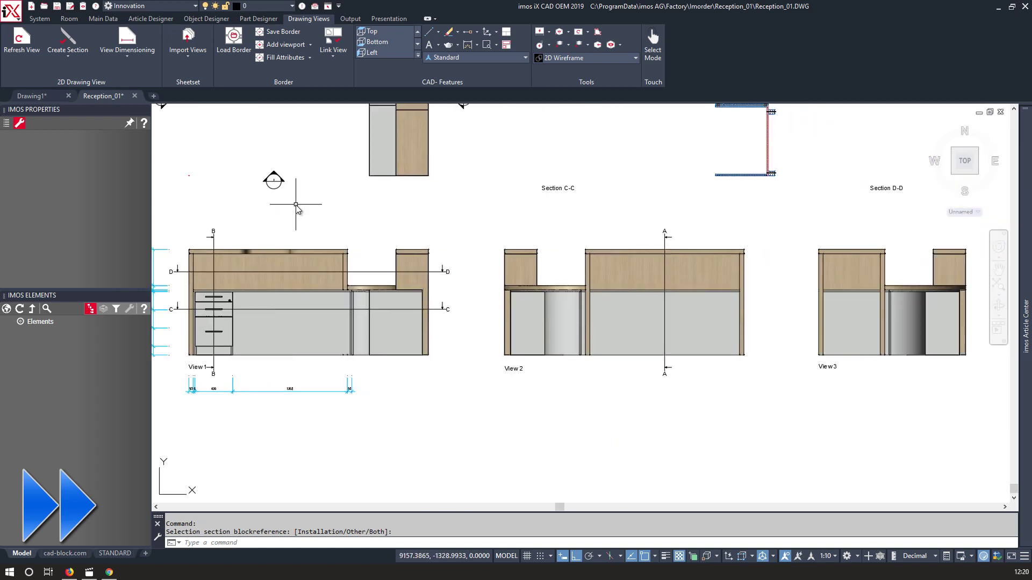
Add automatic view dimensions to View 2, View 3 and View 4.
middle_drag(508, 249, 395, 246)
click(127, 40)
click(743, 262)
middle_drag(744, 247, 386, 267)
click(127, 40)
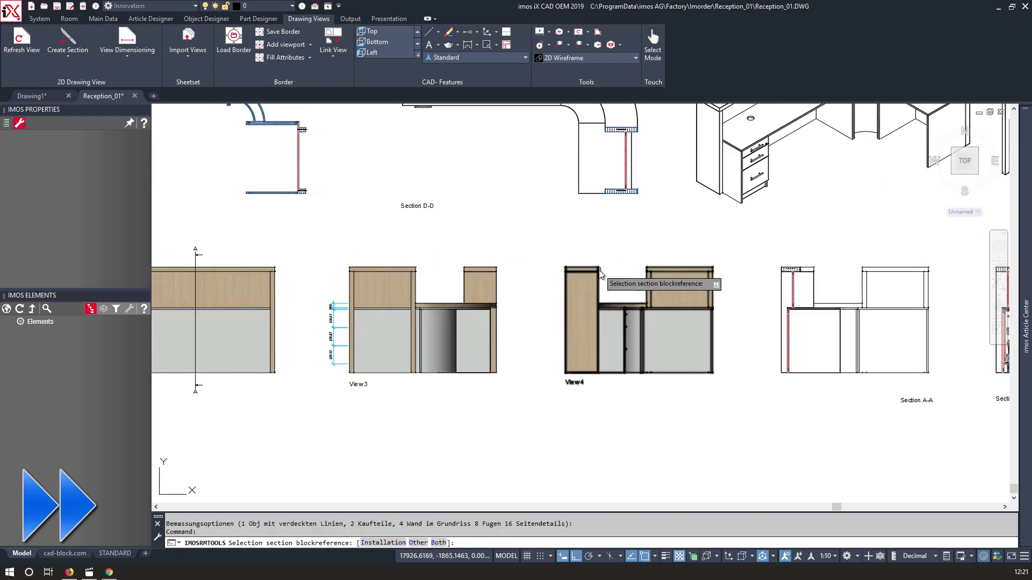
Add automatic dimensions to Section D-D and Section C-C.
middle_drag(733, 246, 718, 317)
click(482, 175)
middle_drag(380, 218, 610, 293)
click(128, 40)
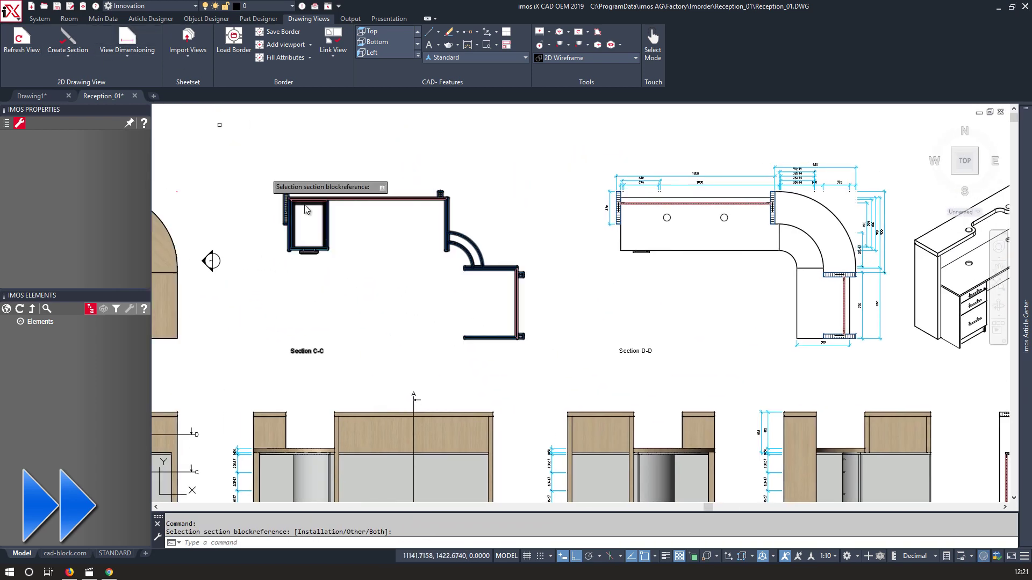
scroll(552, 276, down, 2)
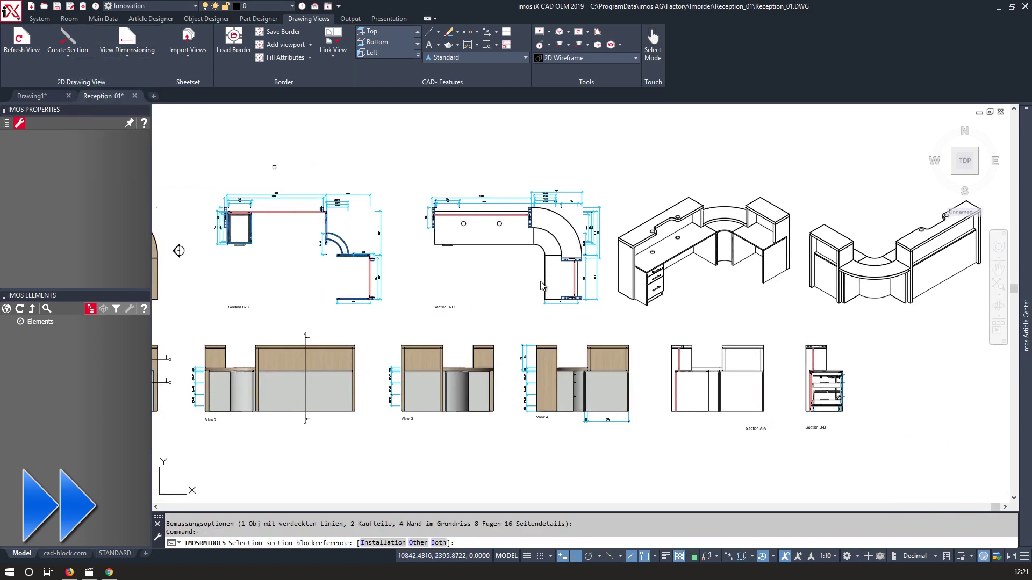
Add automatic dimensions to Section B-B and Section A-A.
click(826, 372)
scroll(872, 359, up, 2)
click(131, 40)
click(586, 365)
Delete the 476 dimension, the lowest in the stack above Section B-B.
scroll(833, 345, up, 7)
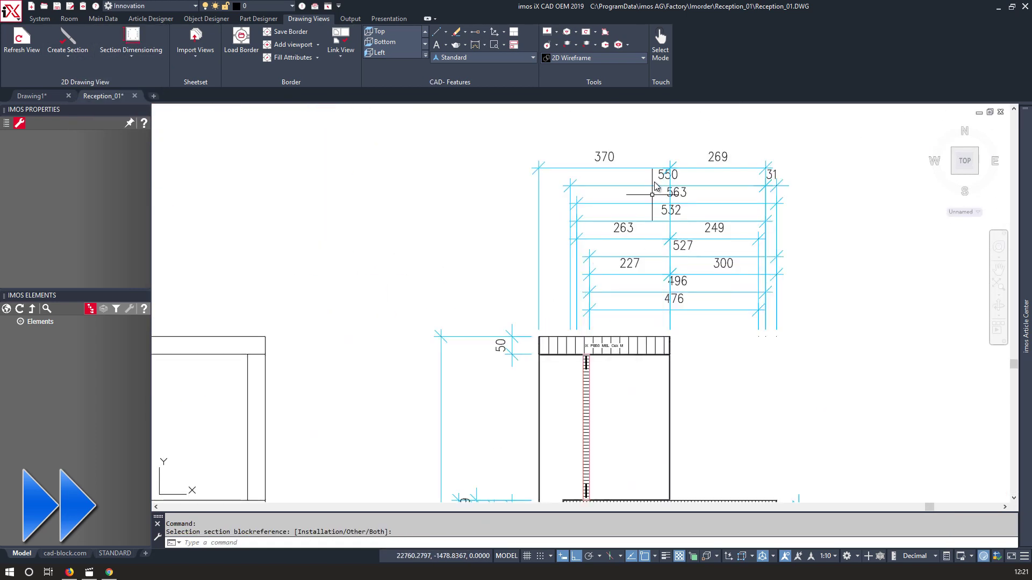
key(Delete)
scroll(711, 306, down, 3)
scroll(709, 366, up, 3)
Move the three 3 mm gap dimensions in Section B-B outward, clear of the drawer front height dimensions.
click(691, 474)
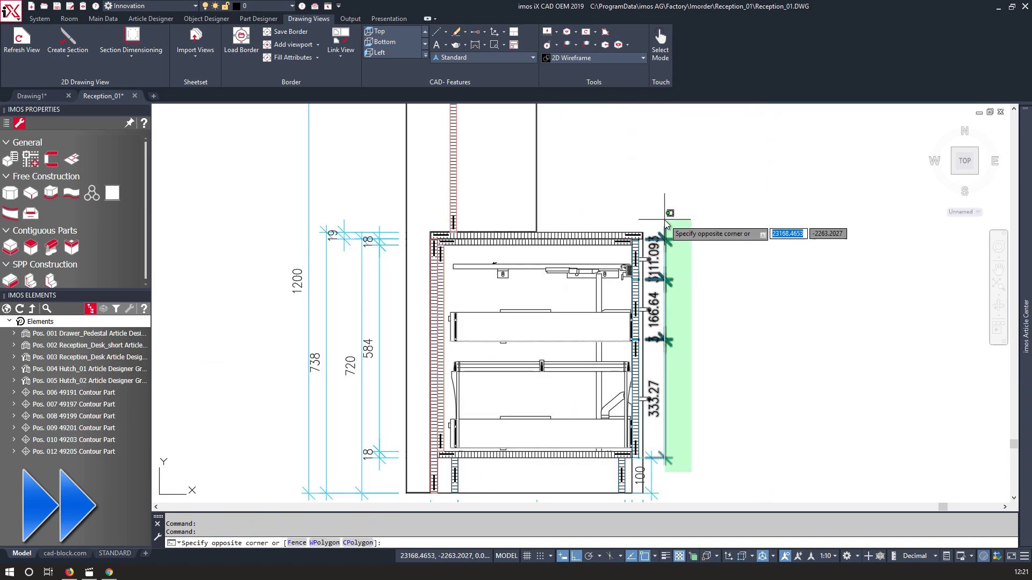
click(663, 223)
scroll(685, 312, up, 5)
scroll(712, 323, down, 4)
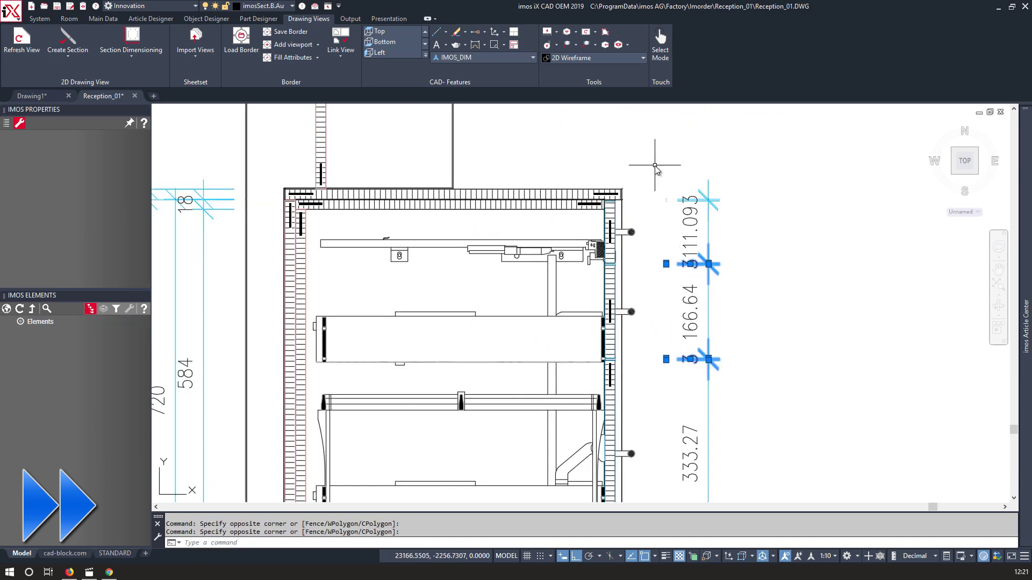
click(808, 372)
middle_drag(684, 430, 627, 354)
click(625, 366)
text(m)
key(Return)
click(701, 396)
click(734, 396)
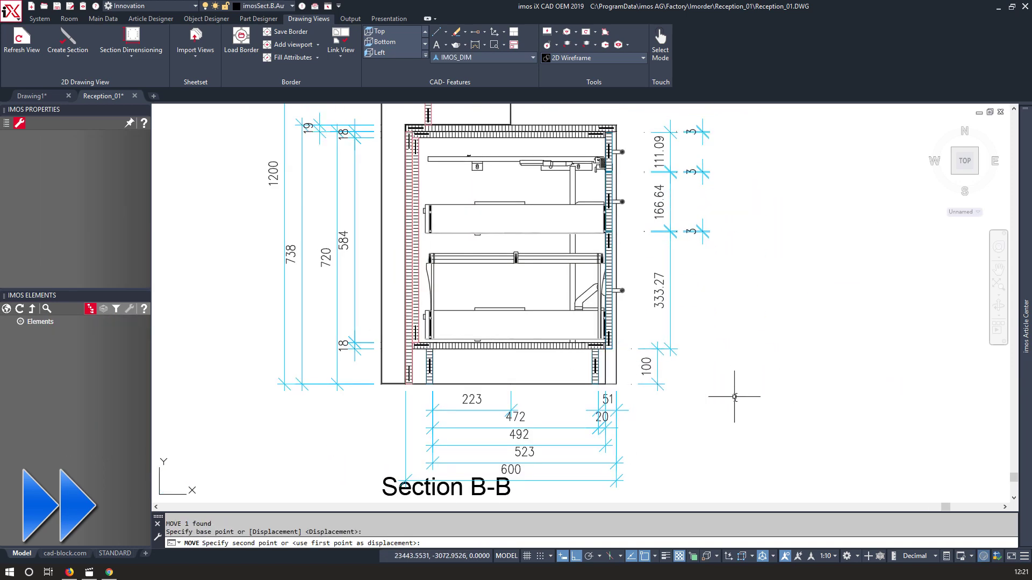
Delete the inner width dimensions below Section B-B and bring the overall 600 dimension closer to the section.
click(568, 403)
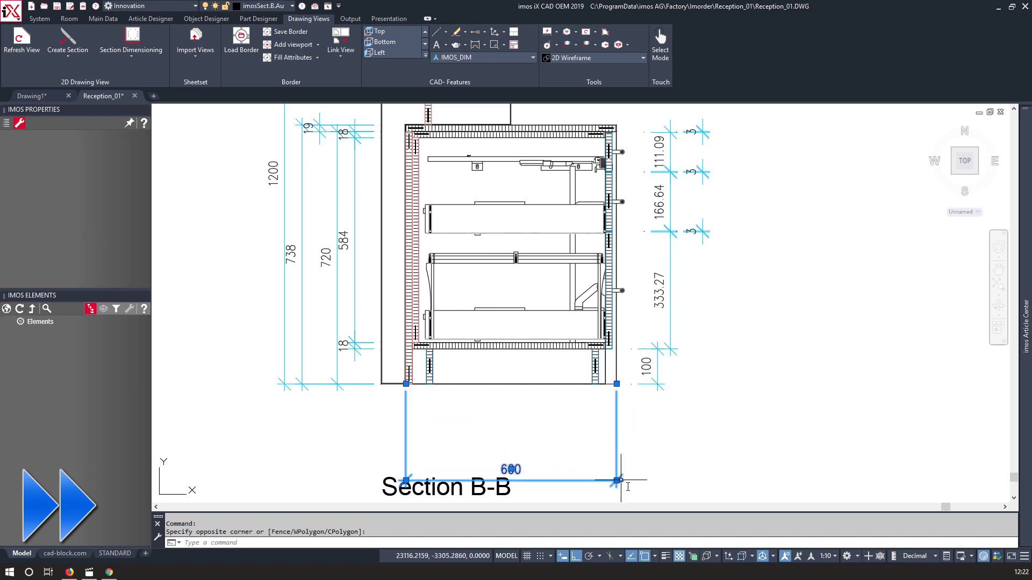
key(Escape)
key(Escape)
scroll(469, 366, down, 4)
scroll(467, 147, up, 4)
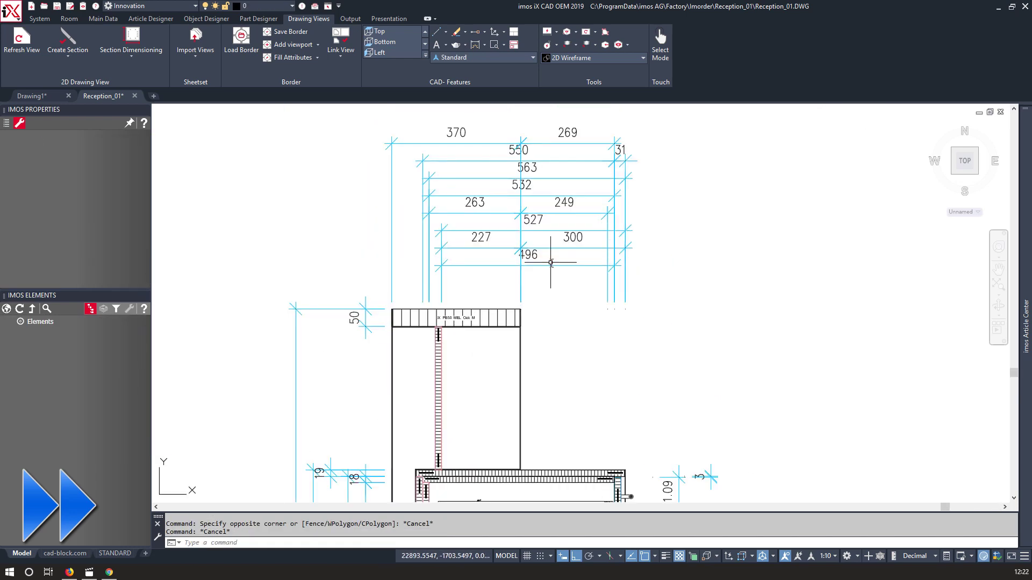
Delete the redundant stacked width dimensions above Section B-B, keeping only 370, 269 and 31.
click(412, 187)
click(680, 325)
key(Delete)
click(457, 169)
key(Delete)
scroll(446, 231, down, 2)
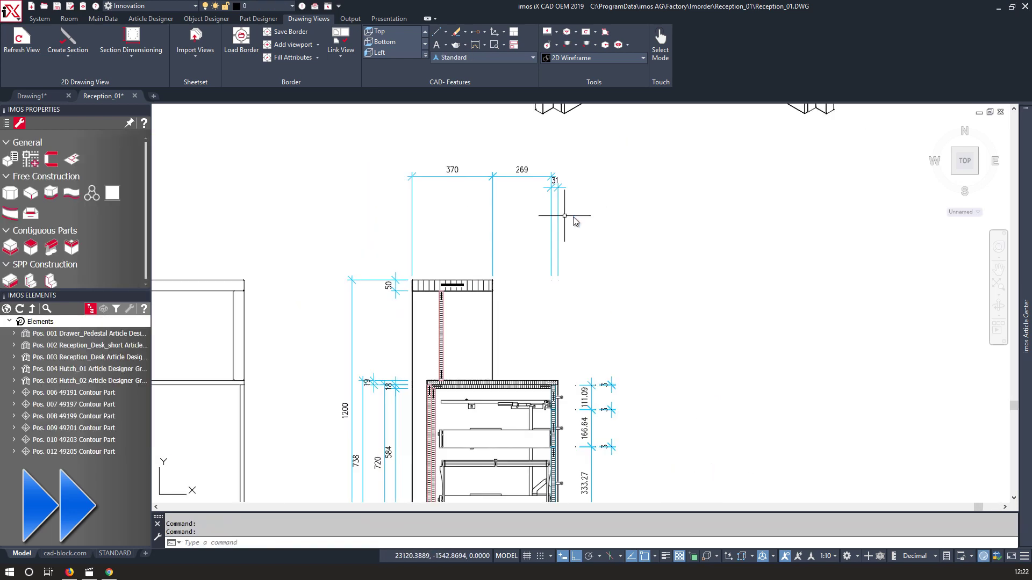
Move the 370, 269 and 31 dimensions down closer to the top of Section B-B.
key(Return)
click(585, 215)
click(384, 134)
key(Return)
click(349, 158)
click(336, 237)
Delete the surplus small dimensions above Section A-A, including 381.43, 18.07 and 68.07.
middle_drag(334, 273, 786, 225)
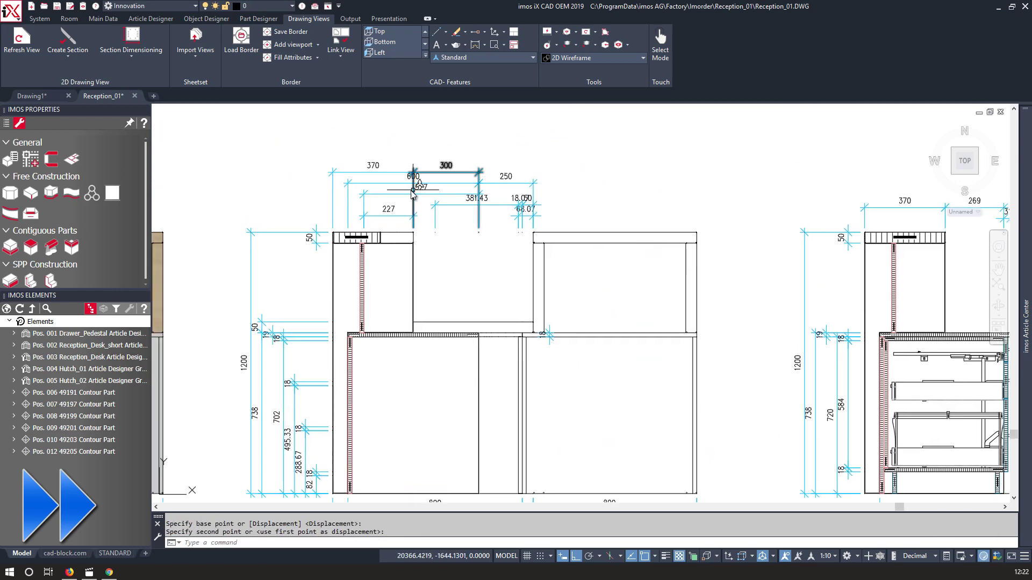
middle_drag(291, 276, 349, 218)
scroll(371, 423, up, 3)
scroll(451, 429, down, 3)
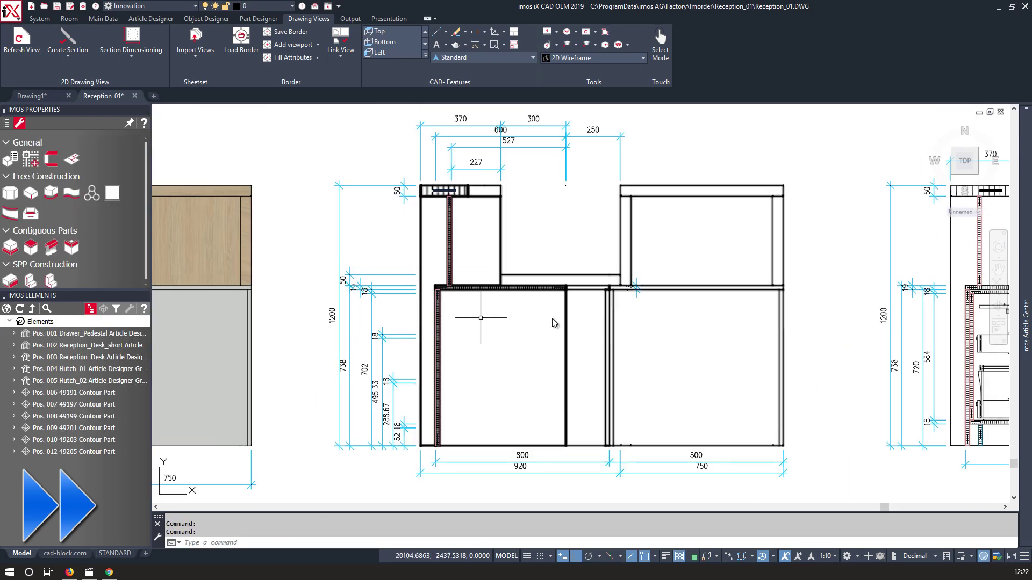
Move the 18 mm worktop thickness dimension in Section A-A sideways, away from the panel edge.
click(636, 289)
text(m)
key(Return)
click(687, 351)
click(723, 349)
Try to dimension the width of View 4's tall end counter with the Standard dimension style.
middle_drag(301, 269, 770, 261)
scroll(261, 355, down, 2)
middle_drag(260, 355, 381, 354)
click(474, 44)
scroll(436, 243, up, 12)
click(585, 258)
scroll(429, 264, down, 8)
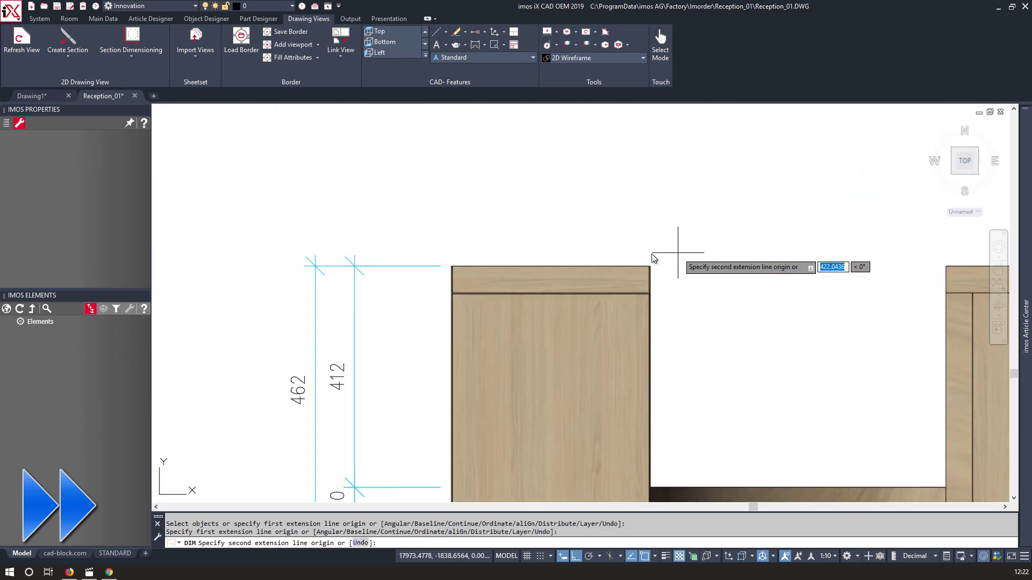
click(650, 265)
scroll(503, 325, down, 2)
click(504, 325)
middle_drag(644, 324, 585, 180)
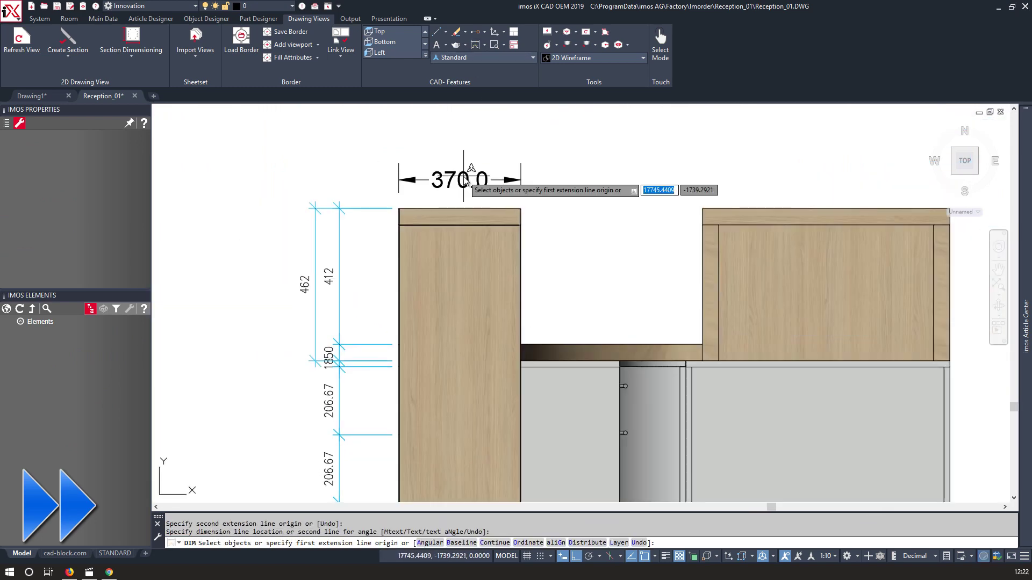
Dimension the width of View 4's tall end counter above its top edge using the IMOS_DIM dimension style.
click(470, 56)
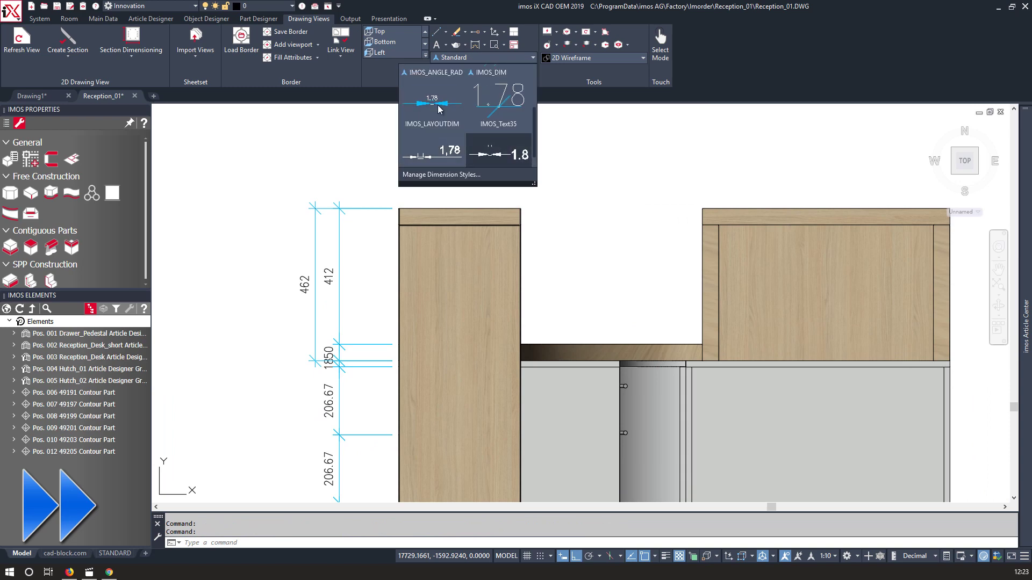
scroll(438, 110, up, 1)
click(483, 108)
click(474, 44)
scroll(405, 205, up, 12)
click(319, 253)
scroll(334, 236, down, 8)
click(636, 237)
scroll(655, 220, down, 5)
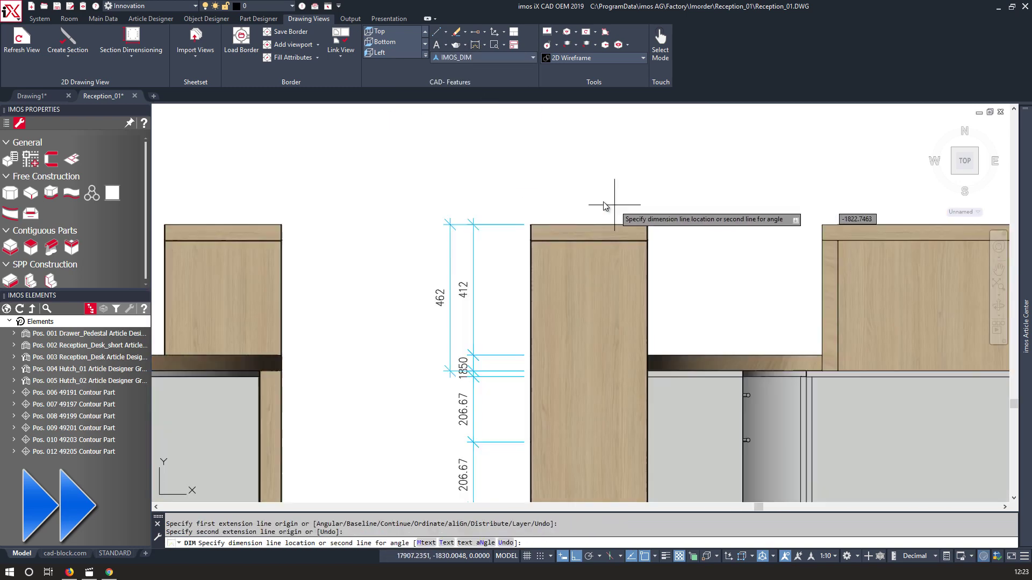
click(615, 186)
Finish the width dimension above View 4's tall end counter and stretch its extension origin onto the panel corner.
scroll(593, 222, up, 10)
key(Return)
click(585, 215)
click(569, 244)
click(568, 243)
scroll(530, 264, down, 12)
Continue the dimension chain in View 4 across the open gap and the wide upper counter.
click(484, 46)
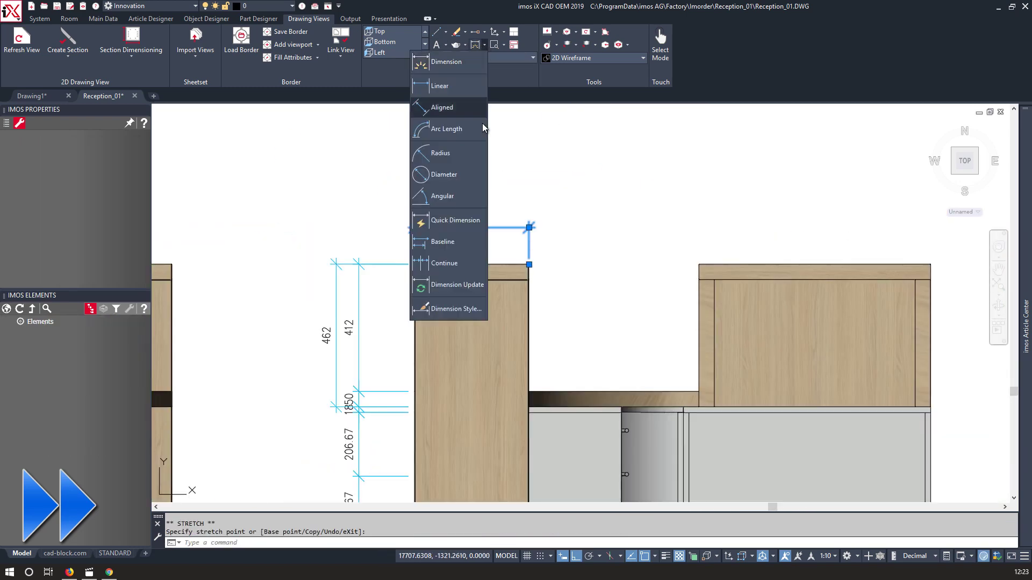
click(476, 264)
scroll(695, 265, up, 10)
click(751, 263)
scroll(500, 290, down, 10)
scroll(726, 290, up, 10)
click(743, 290)
scroll(746, 295, down, 10)
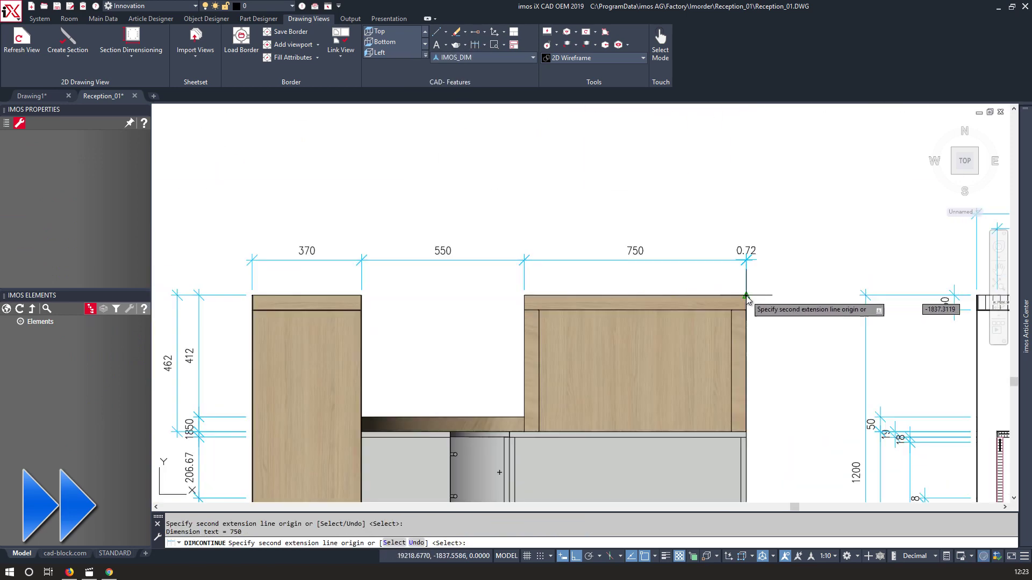
key(Return)
scroll(746, 295, down, 8)
Add a linear dimension for the width of View 3's narrow end counter above its top edge.
scroll(333, 234, up, 7)
click(485, 45)
click(469, 62)
scroll(570, 273, up, 7)
click(476, 210)
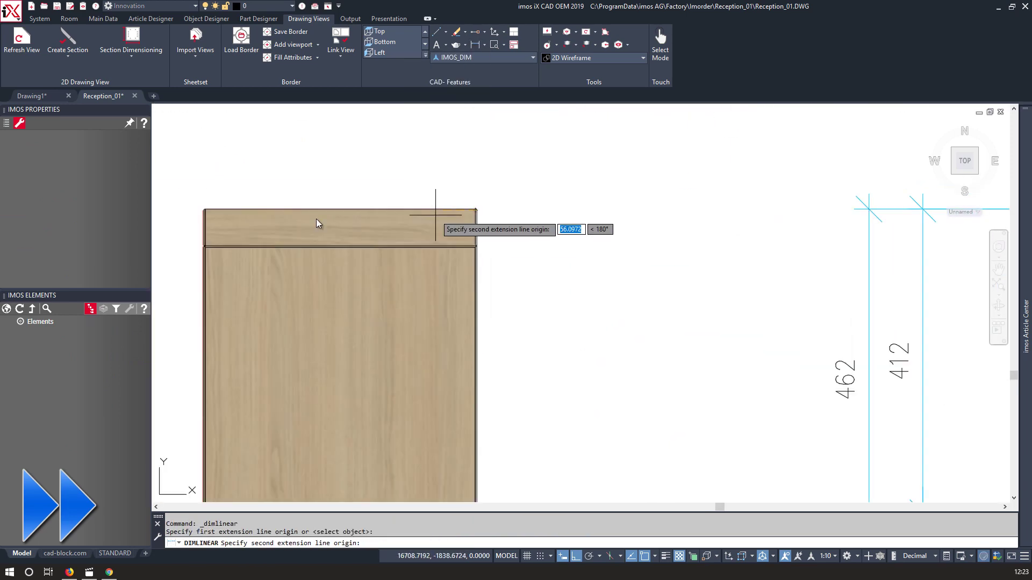
click(205, 209)
scroll(199, 185, down, 5)
click(235, 142)
middle_drag(233, 153, 580, 224)
Continue the dimension chain in View 3 across the open gap and the wide upper counter.
click(485, 45)
click(469, 264)
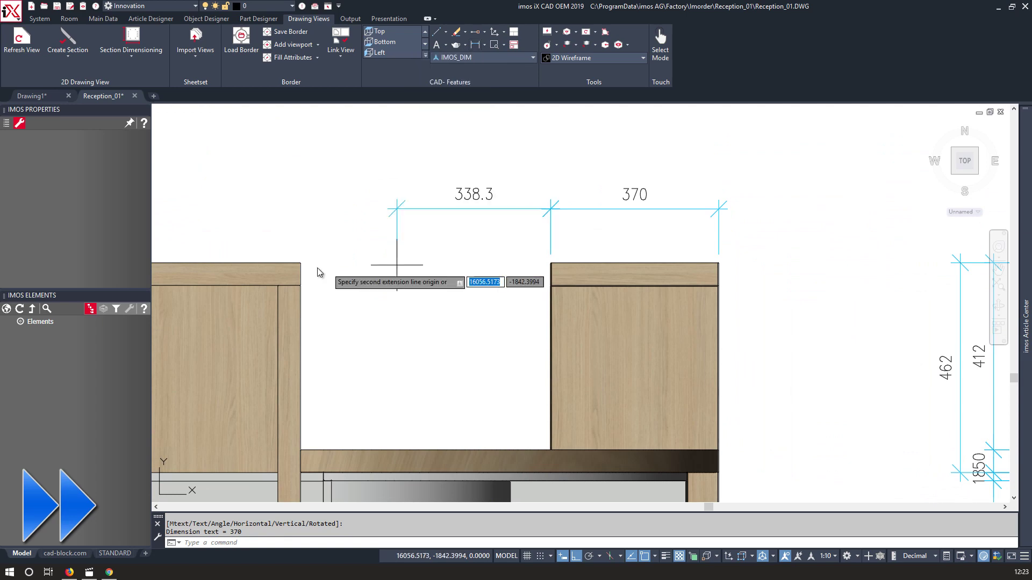
scroll(300, 269, up, 8)
click(300, 235)
scroll(311, 249, down, 10)
scroll(444, 239, up, 10)
click(444, 232)
key(Return)
Add a linear dimension between the inner faces of the side panels of View 3's wide counter, below the main chain.
click(484, 45)
click(468, 62)
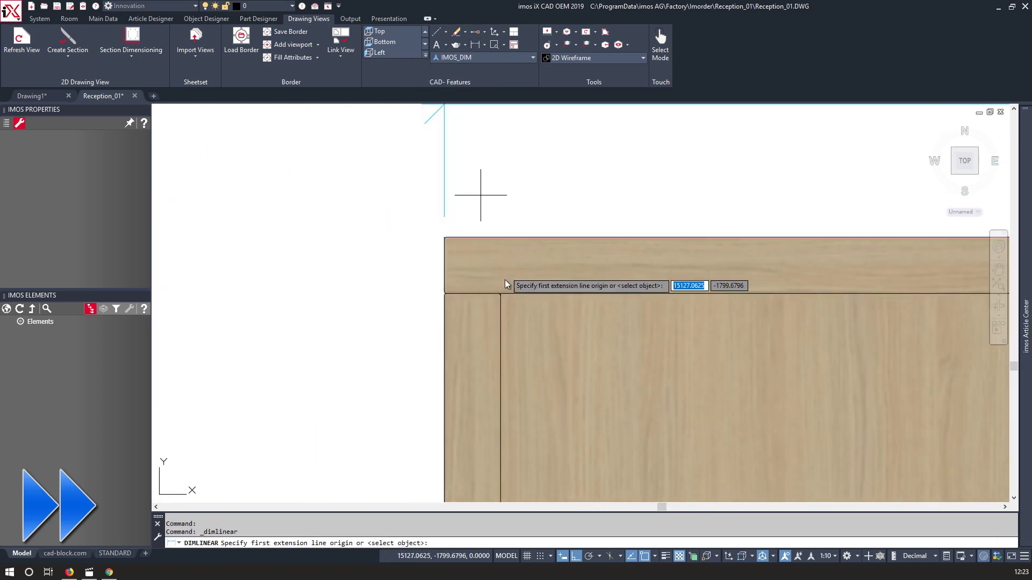
scroll(504, 293, up, 4)
click(504, 132)
scroll(511, 135, down, 10)
scroll(704, 139, up, 10)
click(709, 180)
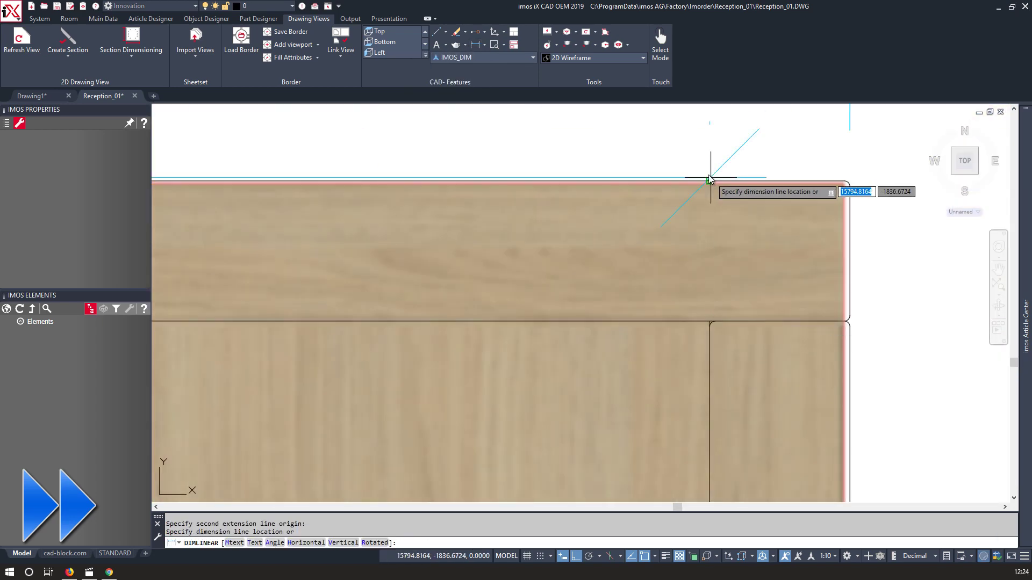
scroll(709, 180, down, 5)
click(572, 234)
Dimension the height of View 3's upper counter above the worktop, in line with the existing vertical dimensions.
scroll(572, 234, down, 3)
scroll(525, 258, up, 5)
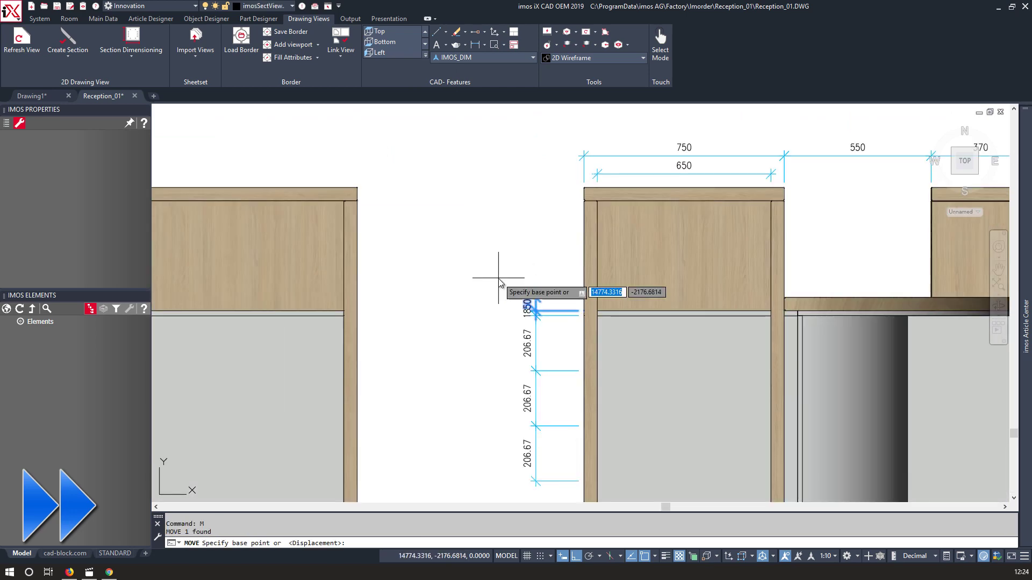
click(476, 47)
scroll(583, 200, up, 10)
click(583, 163)
scroll(583, 229, down, 10)
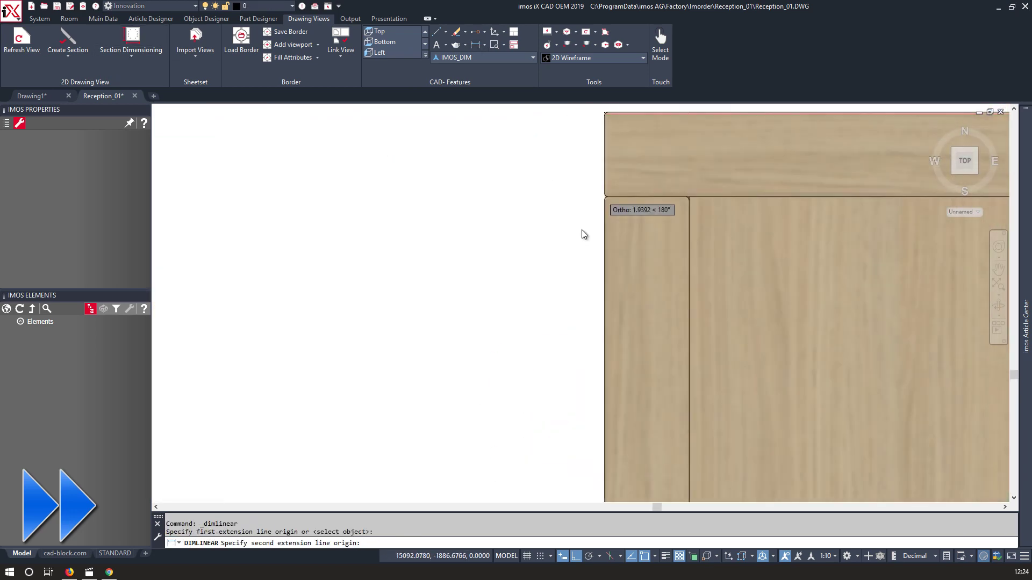
scroll(570, 360, up, 6)
click(569, 371)
click(378, 371)
scroll(396, 317, down, 6)
scroll(397, 317, up, 6)
key(Return)
scroll(378, 384, up, 2)
key(Escape)
key(Escape)
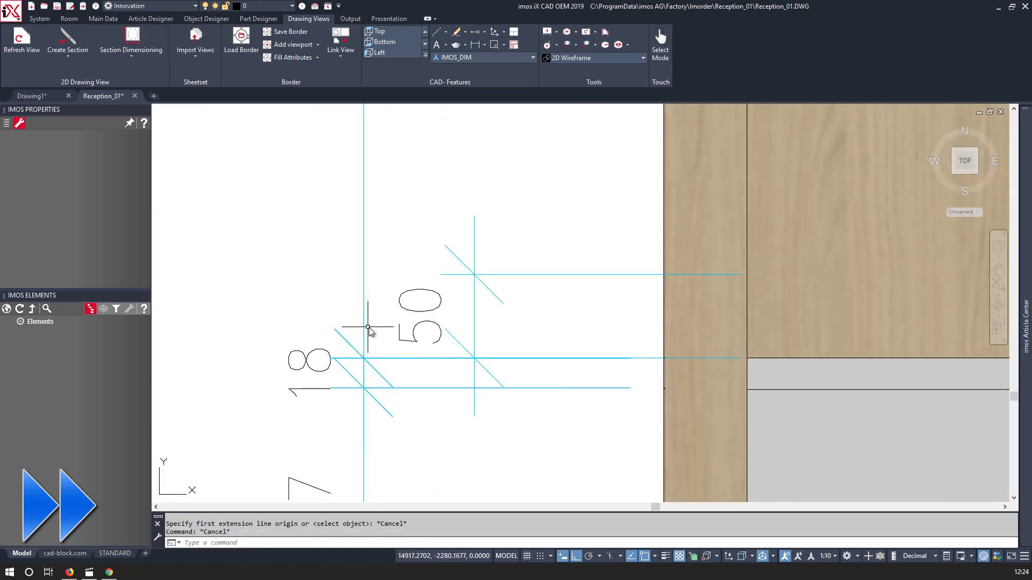
click(370, 327)
click(350, 309)
Add a linear dimension for the width of View 2's narrow end counter above its top edge.
scroll(384, 370, down, 5)
scroll(479, 156, up, 8)
scroll(482, 273, down, 5)
scroll(510, 227, down, 3)
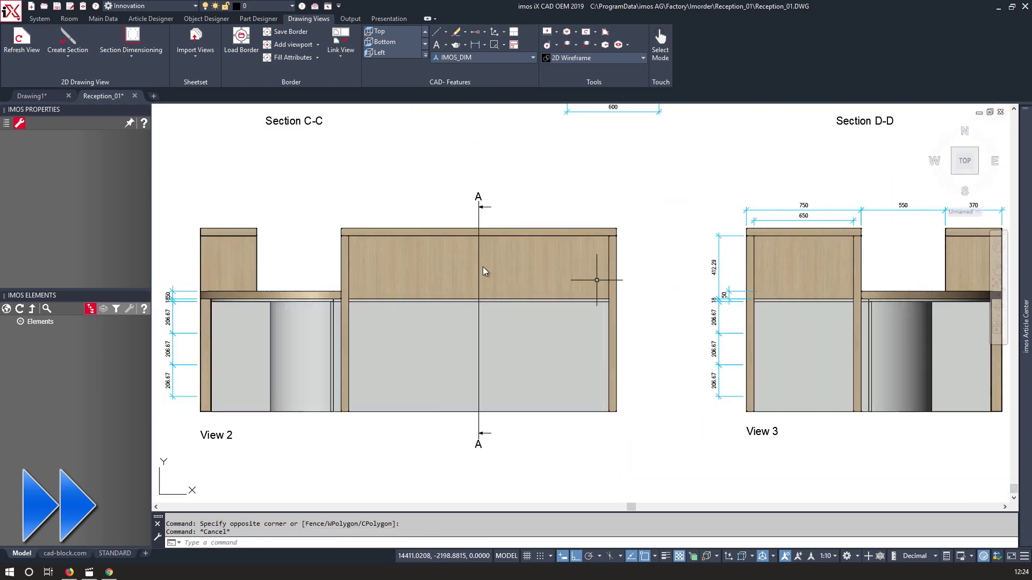
click(475, 45)
scroll(217, 272, up, 10)
click(218, 279)
scroll(268, 244, down, 5)
scroll(492, 250, up, 9)
click(382, 293)
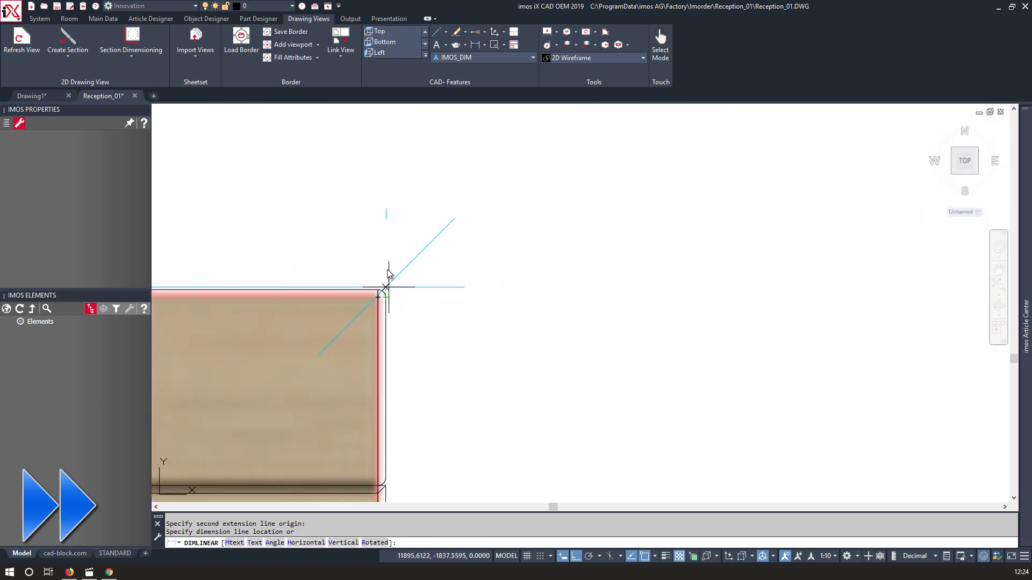
scroll(387, 269, down, 9)
click(381, 224)
Continue the dimension chain in View 2 across the open gap and the wide upper counter.
click(484, 45)
click(449, 236)
scroll(729, 271, up, 8)
click(517, 246)
scroll(518, 249, down, 12)
scroll(762, 264, up, 8)
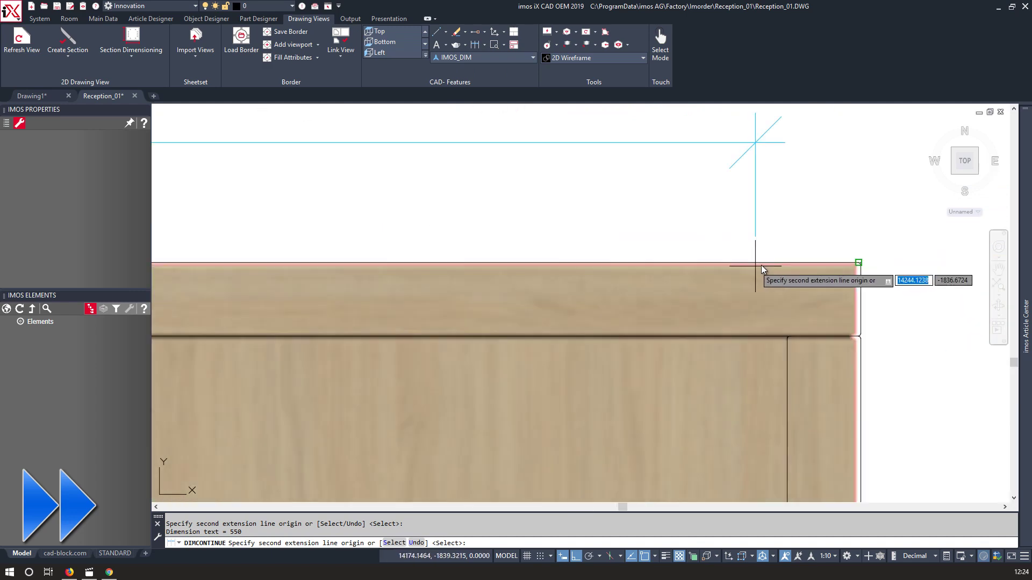
scroll(859, 270, up, 6)
click(844, 242)
key(Return)
scroll(844, 258, down, 12)
key(Return)
scroll(475, 236, down, 3)
Add an overall width dimension above View 2's dimension chain, spanning both outer top corners.
scroll(246, 345, up, 12)
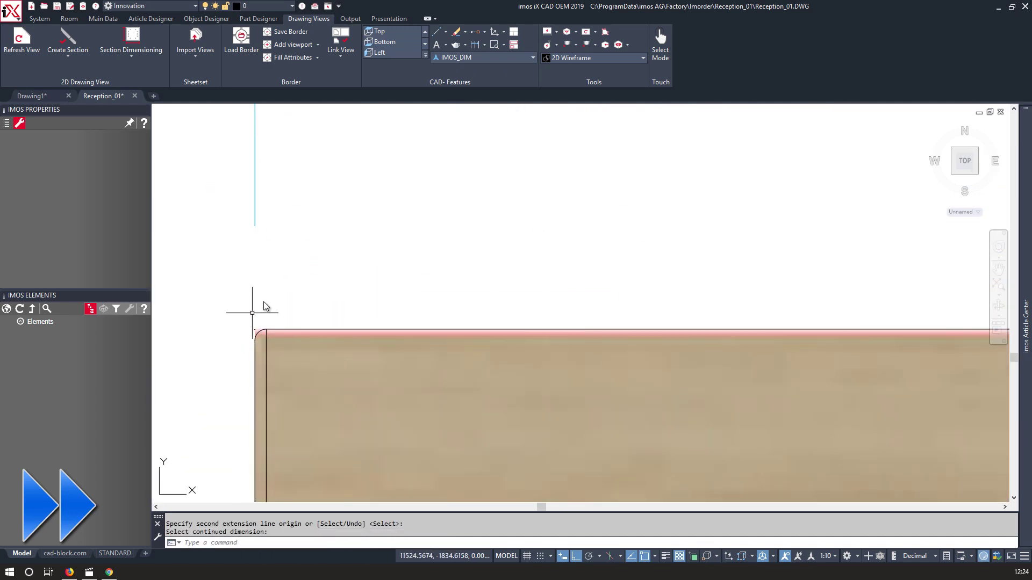
right_click(263, 301)
mouse_move(304, 296)
click(402, 310)
click(253, 329)
scroll(240, 318, down, 10)
scroll(591, 272, down, 6)
scroll(852, 323, up, 12)
click(881, 366)
scroll(859, 352, down, 12)
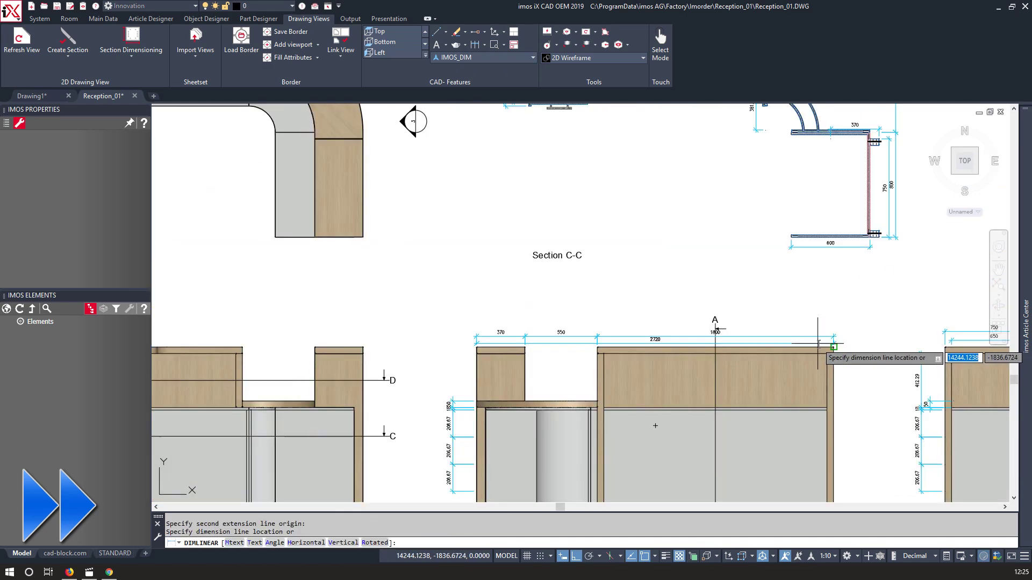
click(752, 299)
Add a linear dimension for the overall width of Section C-C above its existing dimensions.
middle_drag(792, 288, 671, 494)
scroll(484, 226, up, 3)
scroll(380, 234, up, 12)
key(Return)
click(340, 295)
scroll(341, 296, down, 14)
scroll(618, 391, up, 14)
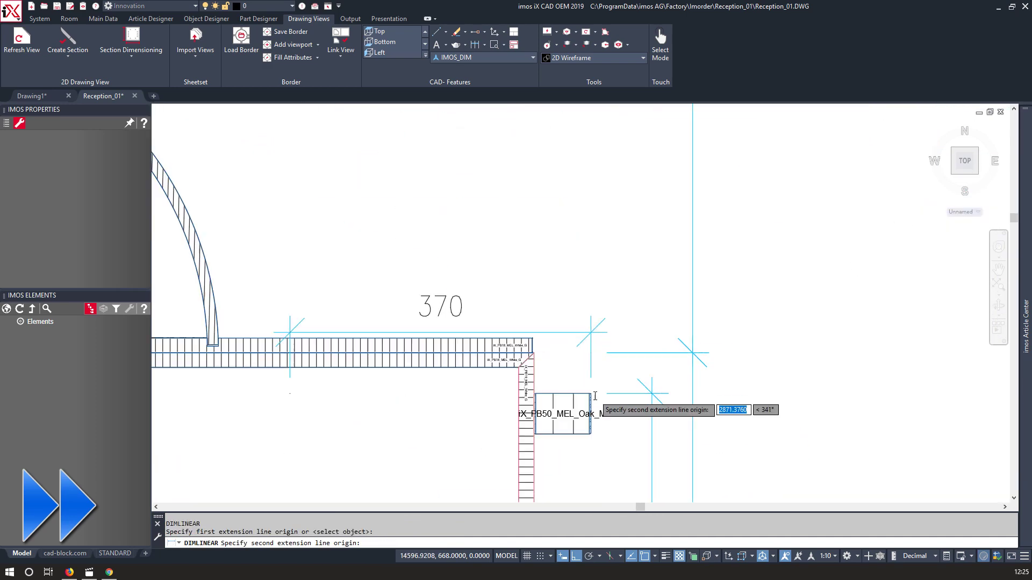
click(580, 391)
scroll(580, 390, down, 14)
scroll(584, 240, up, 4)
click(585, 240)
Delete the surplus dimensions around the curved corner of Section C-C, including the 370 dimension.
scroll(496, 267, down, 3)
click(456, 329)
key(Delete)
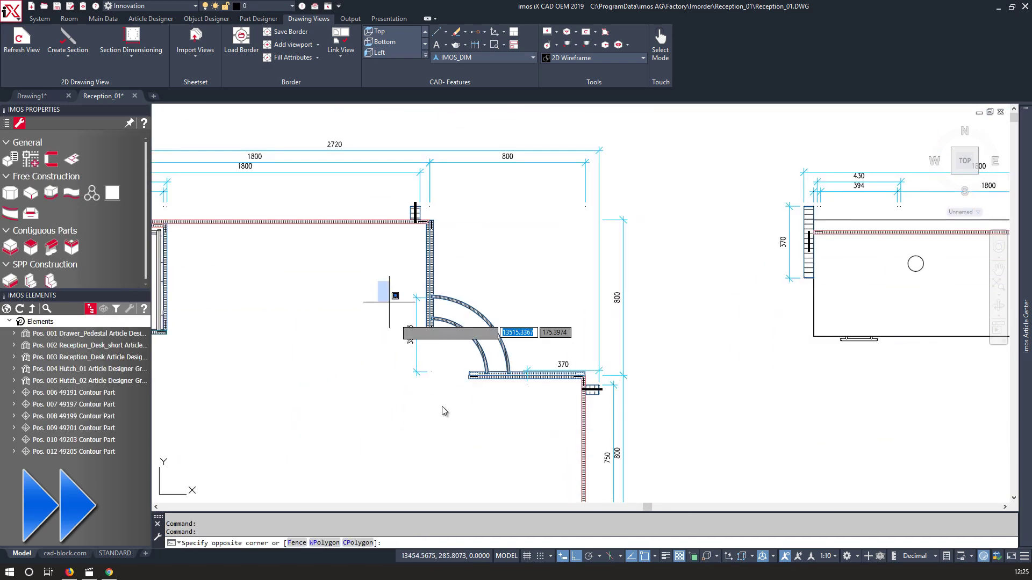
scroll(524, 347, up, 5)
click(502, 327)
click(754, 470)
key(Delete)
Add a horizontal linear dimension in Section C-C from the return's outer panel edge to the outer curved panel.
click(439, 47)
click(441, 90)
scroll(587, 397, up, 10)
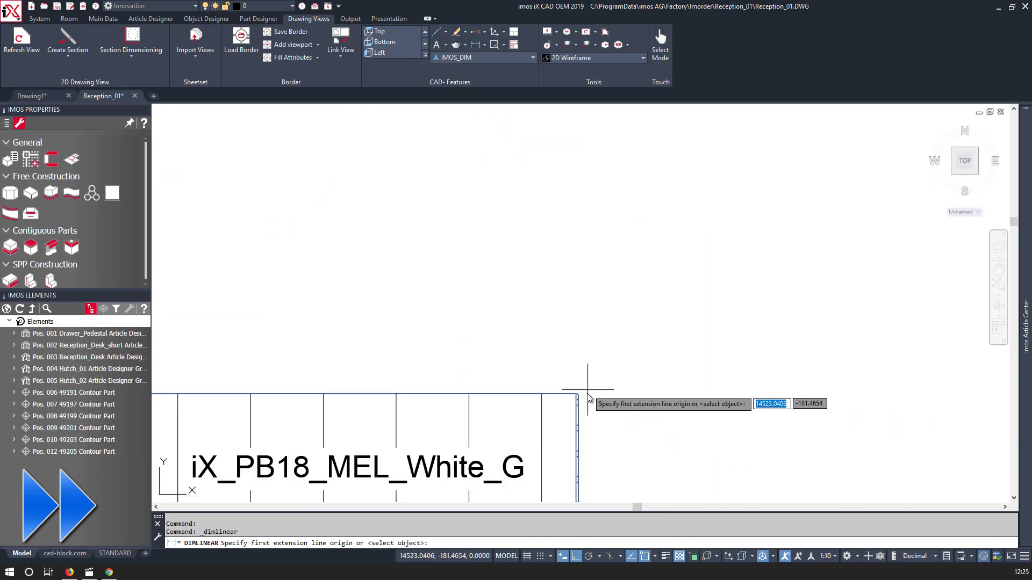
scroll(561, 391, down, 10)
scroll(210, 391, up, 6)
click(210, 391)
scroll(303, 346, down, 4)
click(445, 297)
scroll(445, 297, down, 2)
middle_drag(336, 284, 543, 386)
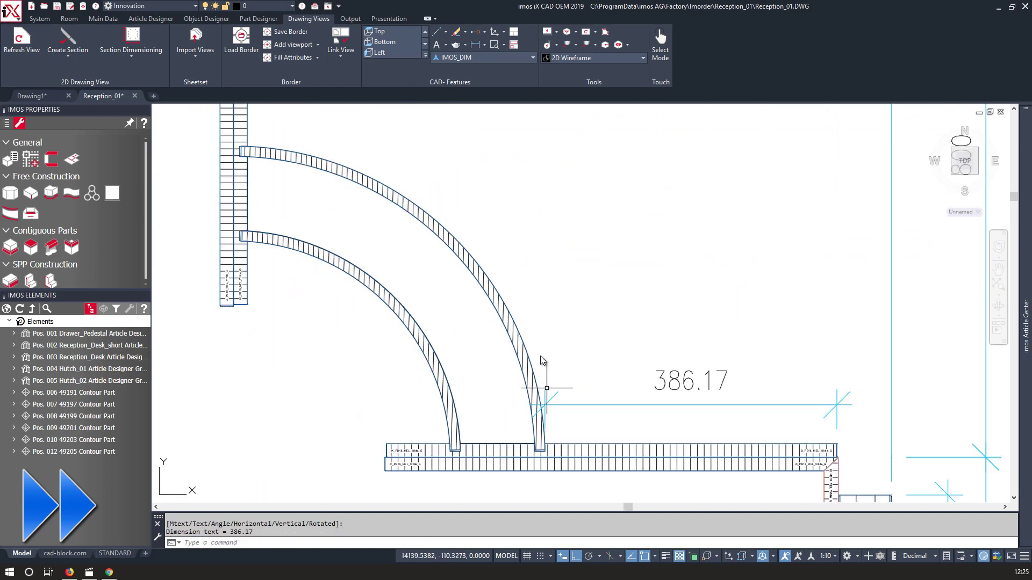
Delete the surplus dimensions around the curved corner of Section D-D.
scroll(395, 274, down, 4)
scroll(281, 295, down, 3)
scroll(370, 350, down, 3)
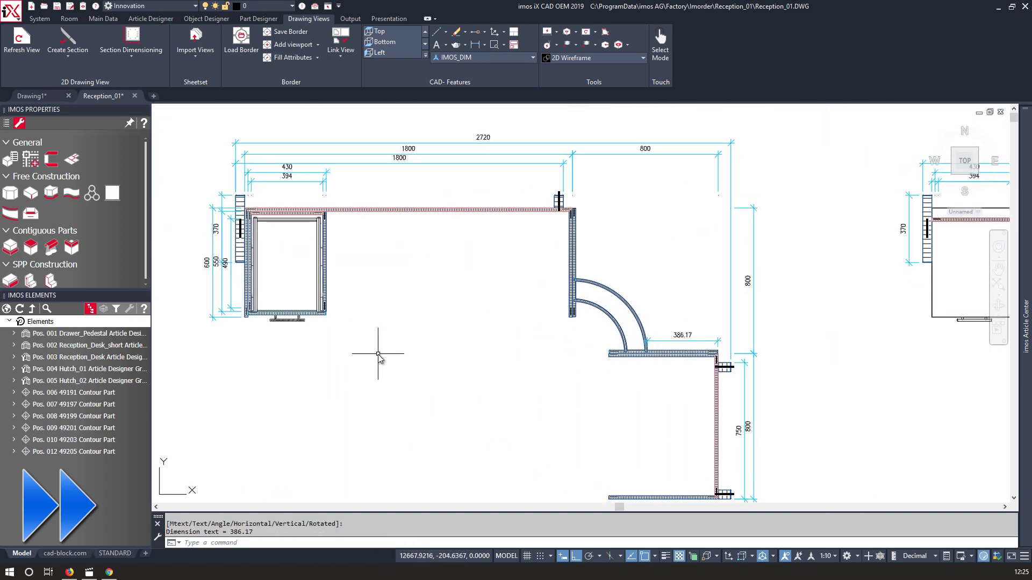
scroll(182, 334, down, 2)
scroll(731, 224, up, 8)
click(717, 223)
click(685, 123)
key(Delete)
middle_drag(475, 275, 398, 252)
click(619, 237)
key(Delete)
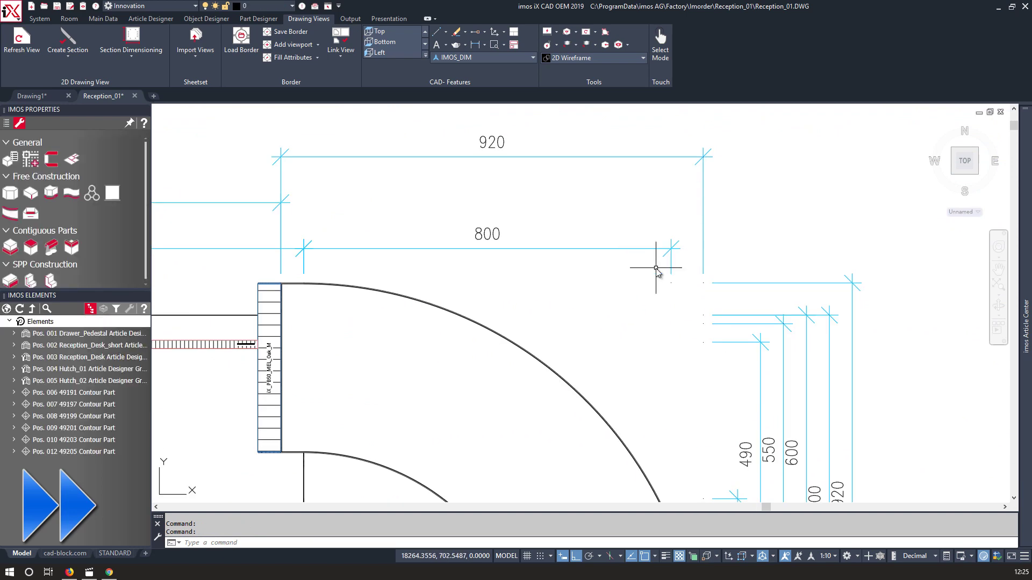
click(534, 344)
key(Delete)
Dimension the straight back edge of the desk's counter in the plan view with the Dimension tool.
scroll(533, 344, down, 2)
middle_drag(351, 358, 605, 315)
scroll(715, 237, down, 5)
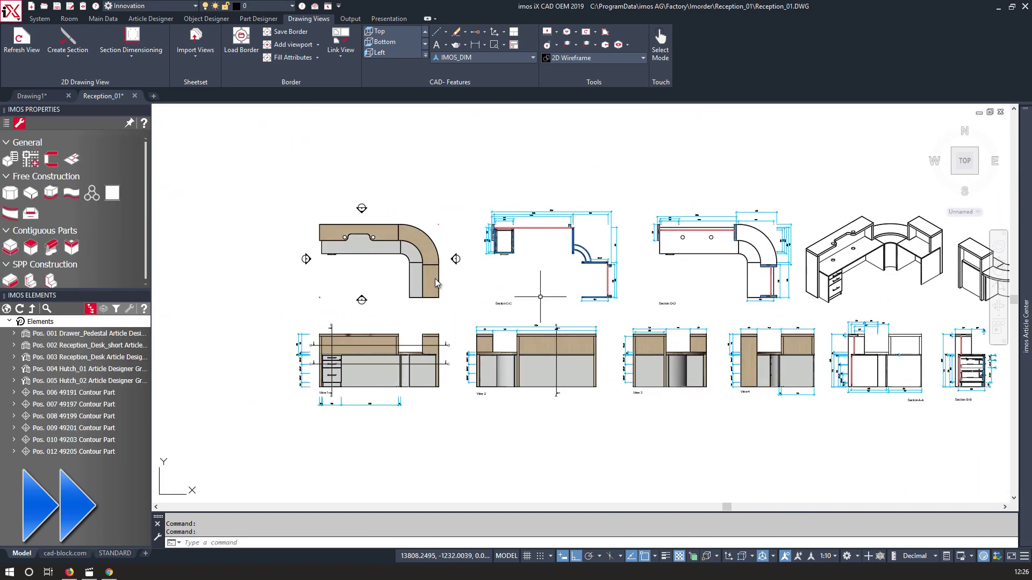
scroll(361, 242, up, 5)
click(484, 45)
click(436, 64)
scroll(208, 171, up, 5)
middle_drag(206, 196, 407, 269)
scroll(391, 270, up, 4)
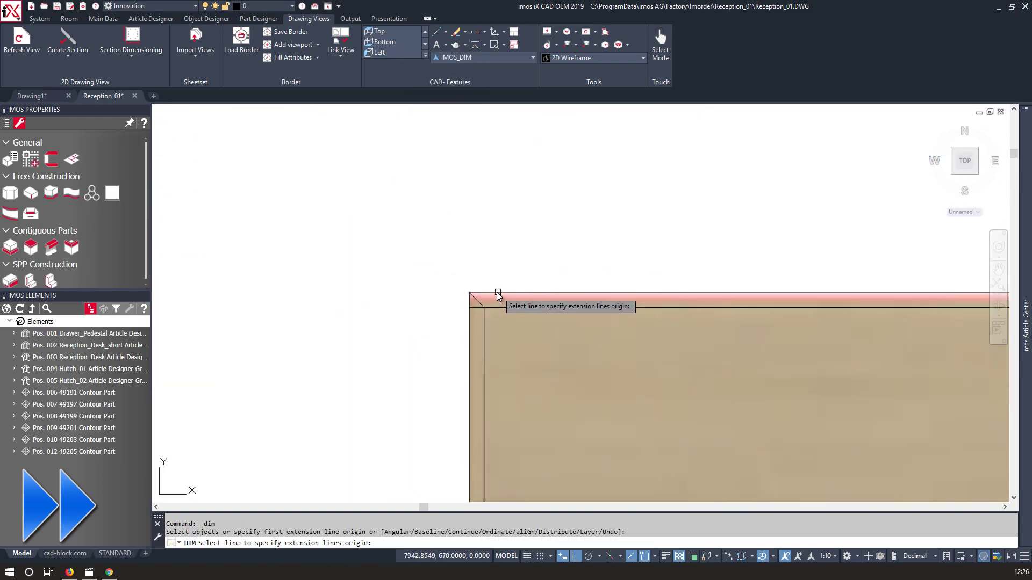
click(497, 294)
scroll(509, 269, down, 4)
scroll(391, 230, down, 5)
Dimension the outer side of the desk's return leg in the plan view.
scroll(864, 231, up, 6)
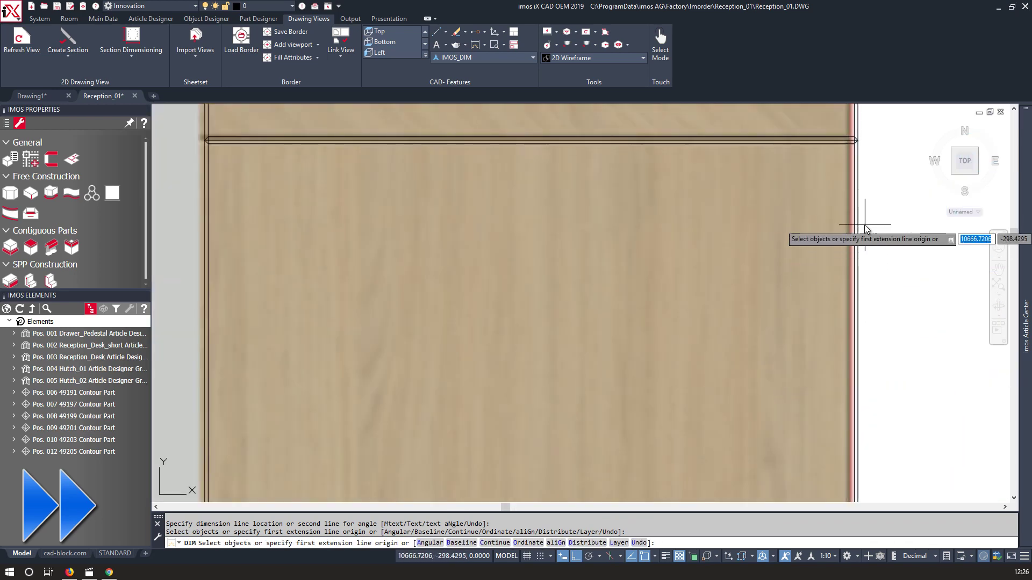
scroll(914, 239, down, 2)
click(913, 239)
Dimension the length of the return leg's inner worktop edge in the plan view.
scroll(569, 325, down, 3)
click(337, 350)
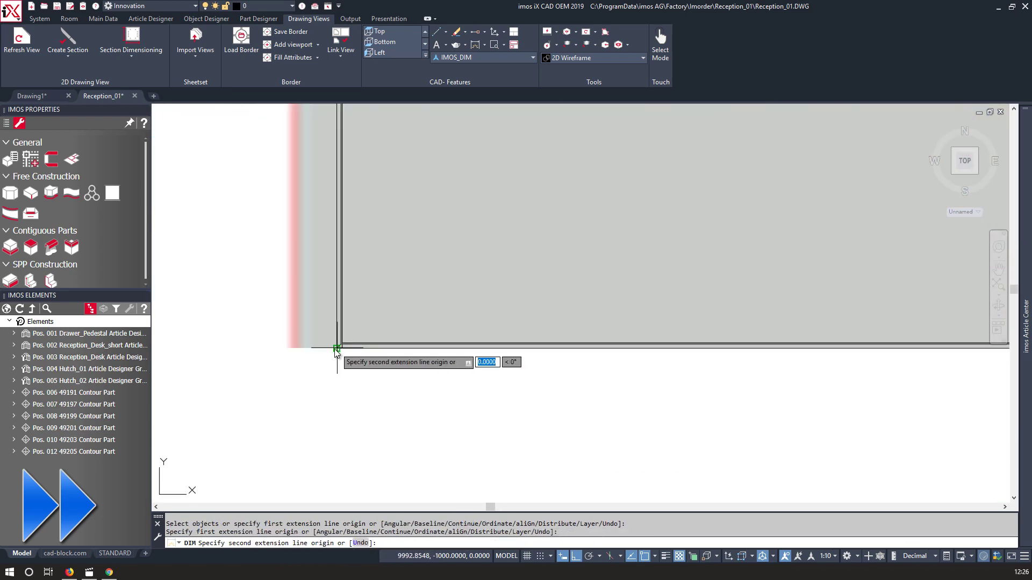
scroll(467, 304, down, 3)
click(336, 419)
scroll(336, 419, up, 2)
click(235, 451)
scroll(235, 451, down, 10)
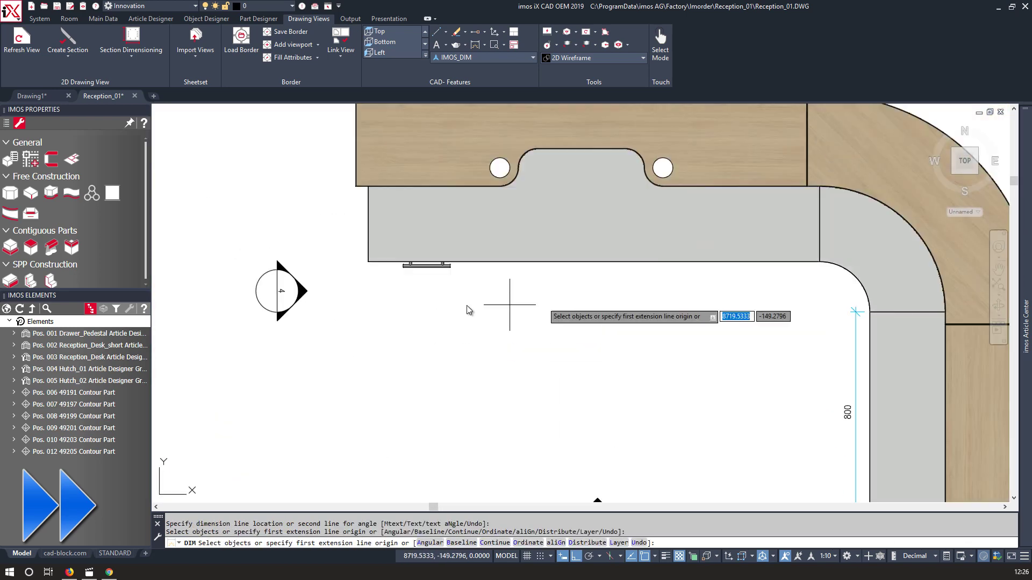
Dimension the straight front edge of the long leg's worktop in the plan view.
scroll(428, 323, up, 10)
click(505, 299)
scroll(518, 299, down, 10)
scroll(494, 325, up, 8)
scroll(495, 327, down, 10)
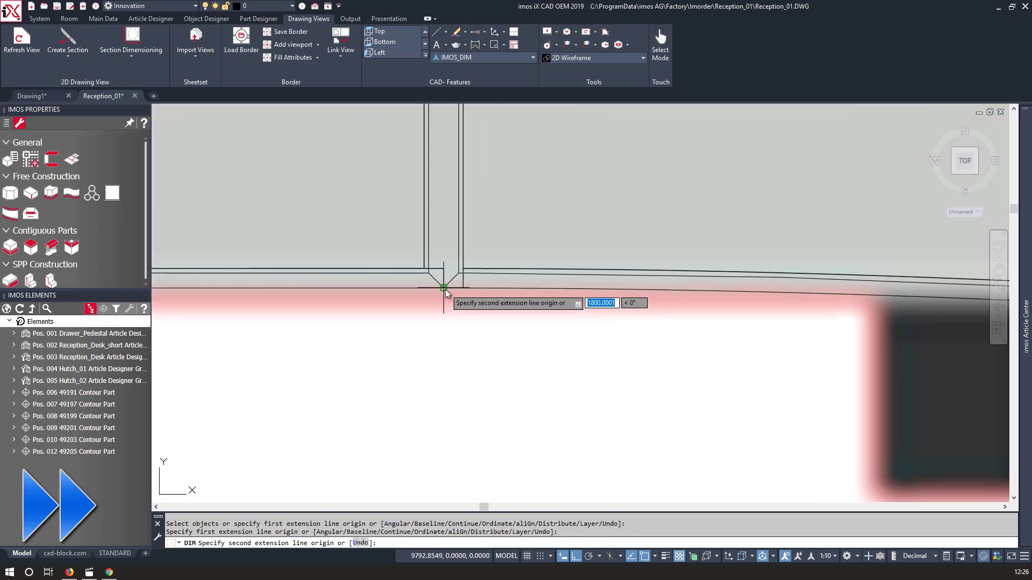
scroll(341, 253, up, 9)
scroll(340, 420, down, 4)
Dimension the horizontal offset between the raised counter's free end and the worktop's free end in the plan view.
scroll(347, 488, up, 10)
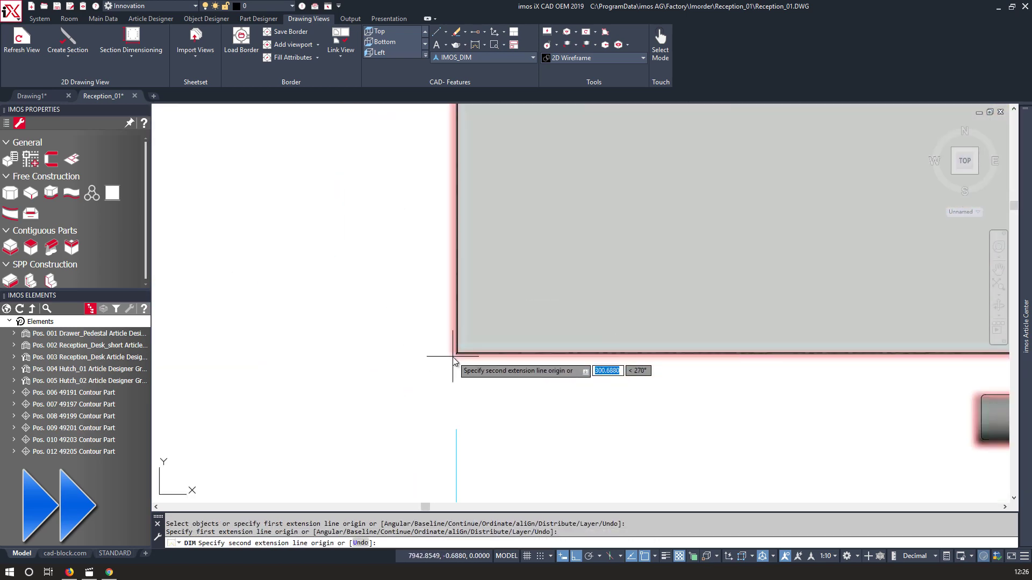
click(455, 355)
scroll(406, 377, down, 4)
click(426, 396)
scroll(422, 473, down, 4)
Dimension the exposed worktop depth and the raised counter depth at the long leg's free end.
scroll(417, 482, up, 10)
click(494, 333)
scroll(446, 446, down, 5)
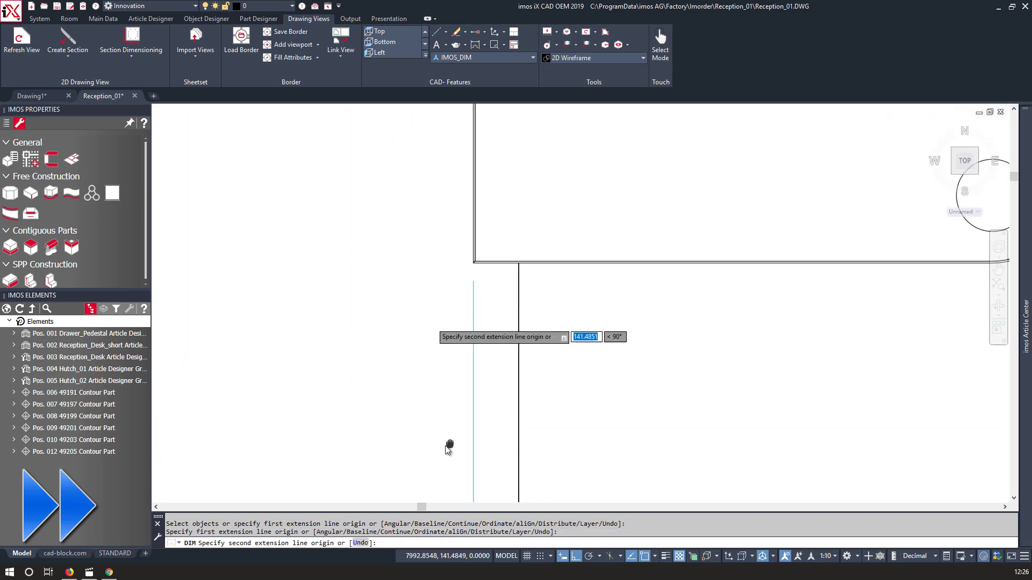
scroll(491, 300, up, 5)
scroll(428, 379, up, 4)
scroll(429, 378, up, 4)
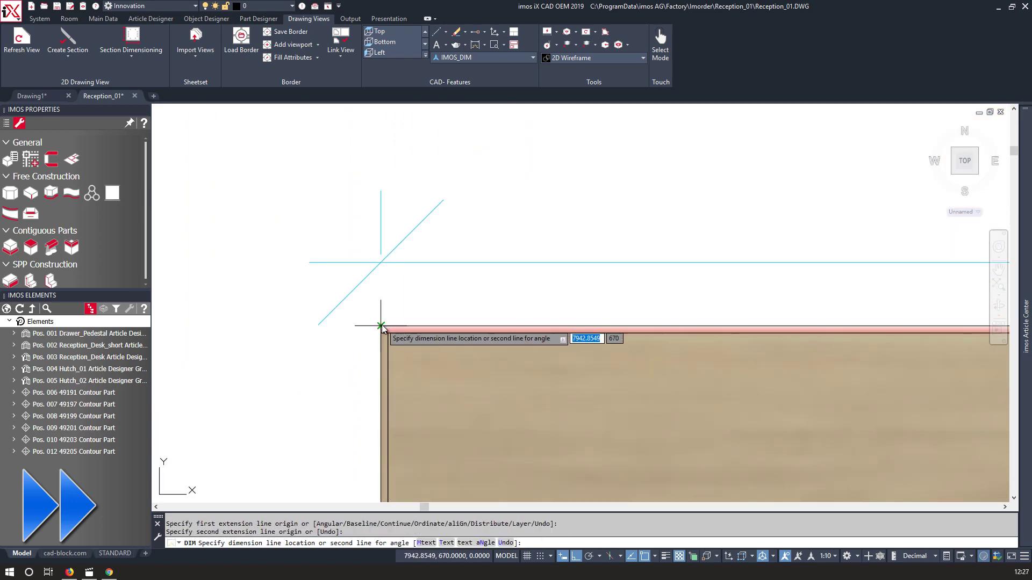
scroll(382, 325, down, 4)
scroll(369, 322, up, 6)
Dimension the overall depth of the long leg outside the two partial depth dimensions.
scroll(366, 151, down, 8)
scroll(421, 367, up, 10)
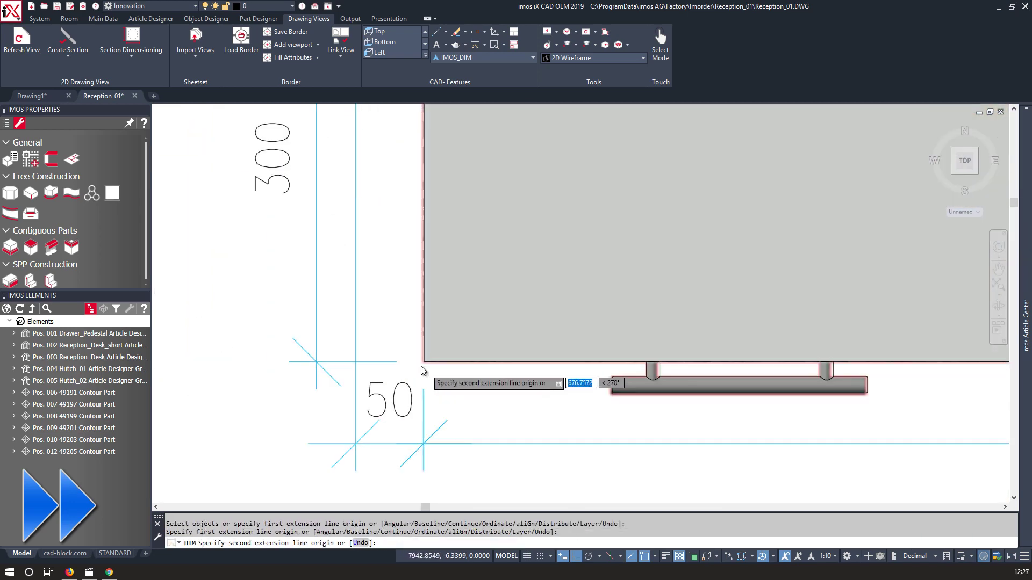
click(403, 362)
scroll(368, 386, down, 9)
click(301, 344)
key(Return)
Align the dimension lines of the two partial depth dimensions at the long leg's free end.
scroll(348, 238, up, 7)
click(360, 193)
click(359, 215)
scroll(360, 215, down, 5)
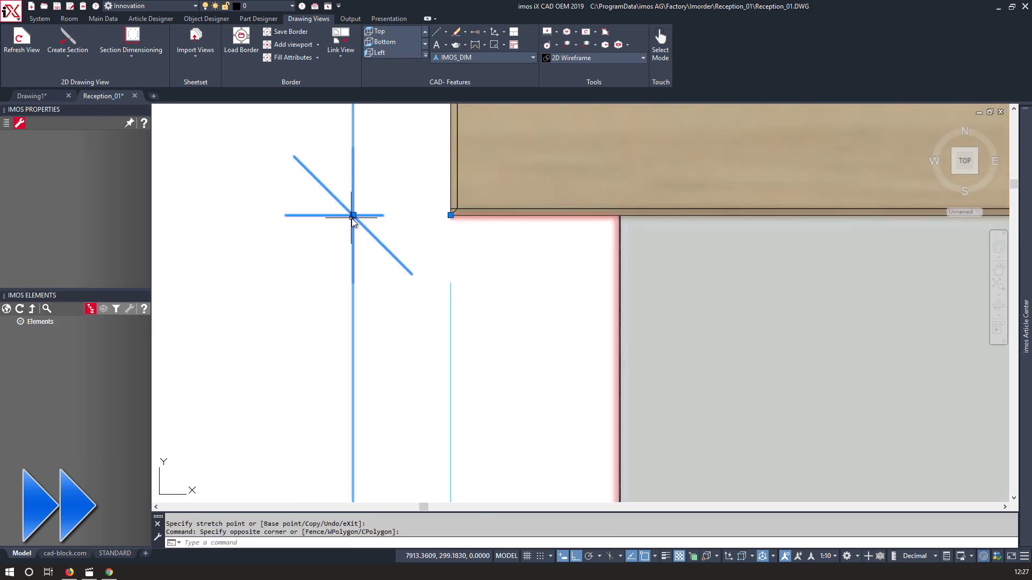
key(Escape)
scroll(322, 204, down, 5)
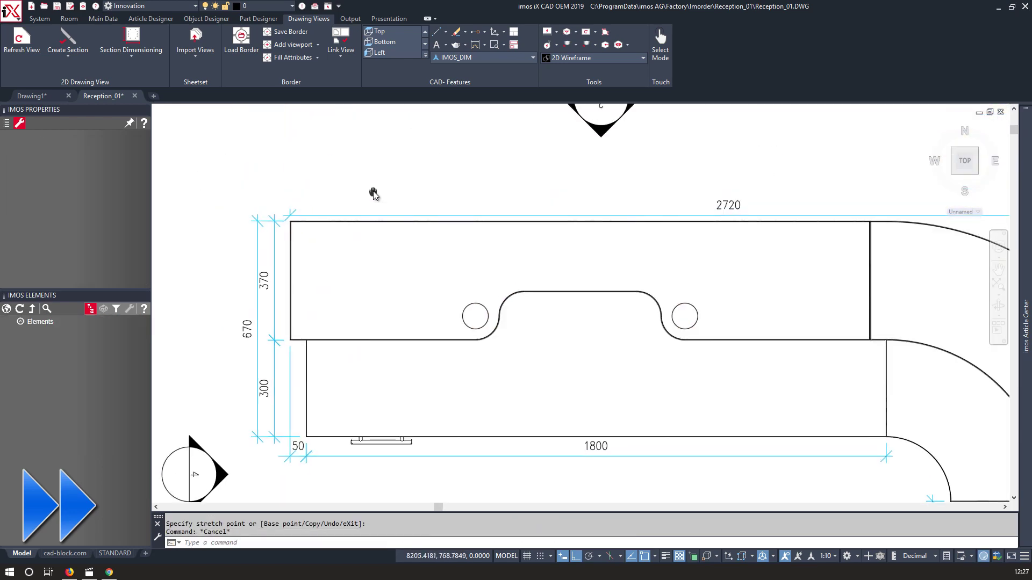
Dimension the horizontal distance from the counter's free end to the centre of the first cable hole, along the back edge.
scroll(344, 288, up, 1)
key(Return)
scroll(300, 242, up, 2)
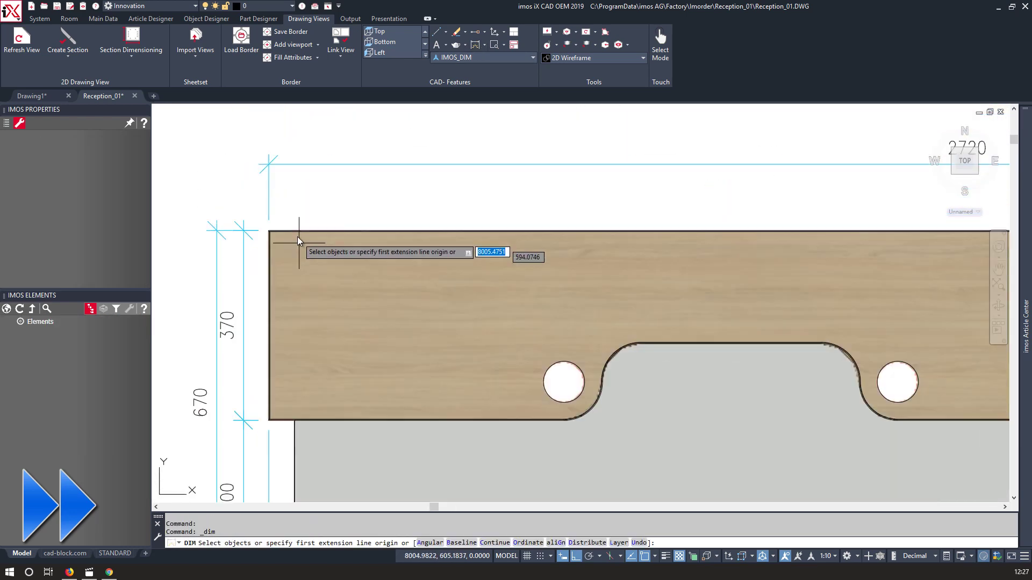
scroll(258, 230, up, 8)
click(334, 229)
scroll(336, 231, down, 10)
scroll(520, 352, up, 6)
scroll(516, 329, up, 6)
click(504, 334)
scroll(504, 334, down, 10)
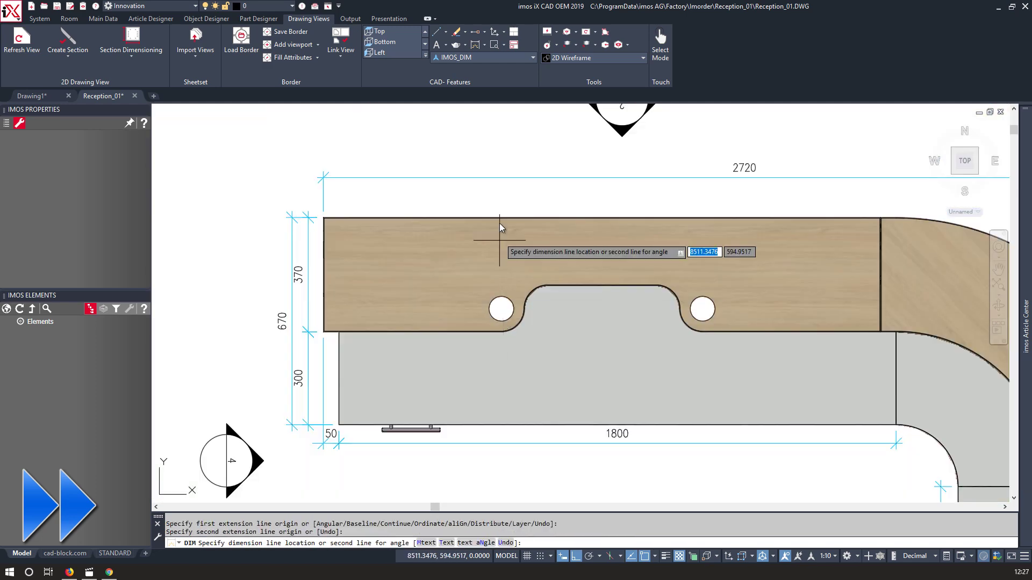
click(505, 209)
Continue the dimension chain along the back edge to the second hole, the straight counter's end and the curved corner's outer edge.
click(484, 45)
click(446, 250)
scroll(710, 344, up, 5)
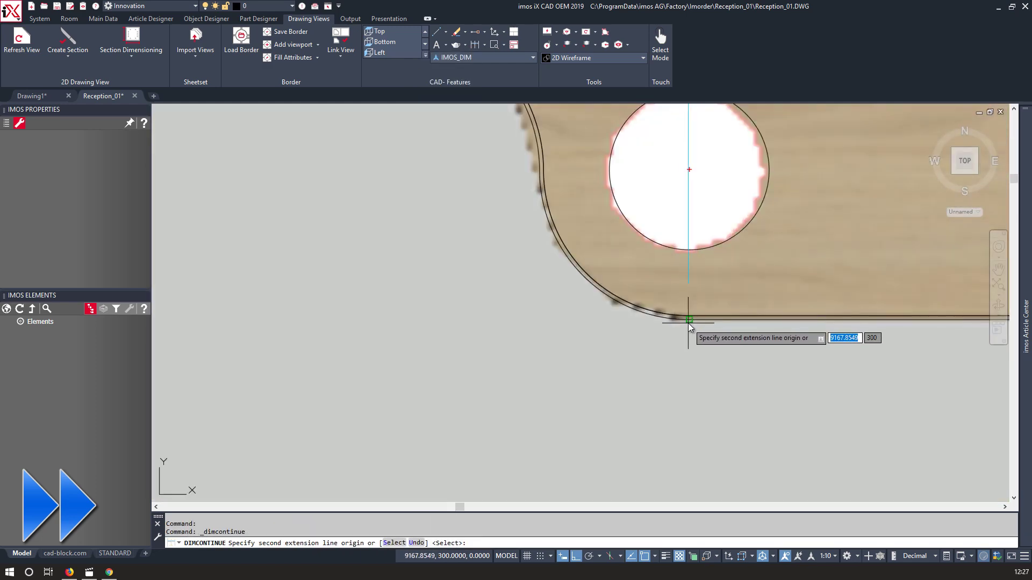
click(691, 316)
scroll(691, 315, down, 5)
scroll(483, 336, up, 6)
click(668, 292)
scroll(668, 293, down, 6)
scroll(710, 345, up, 5)
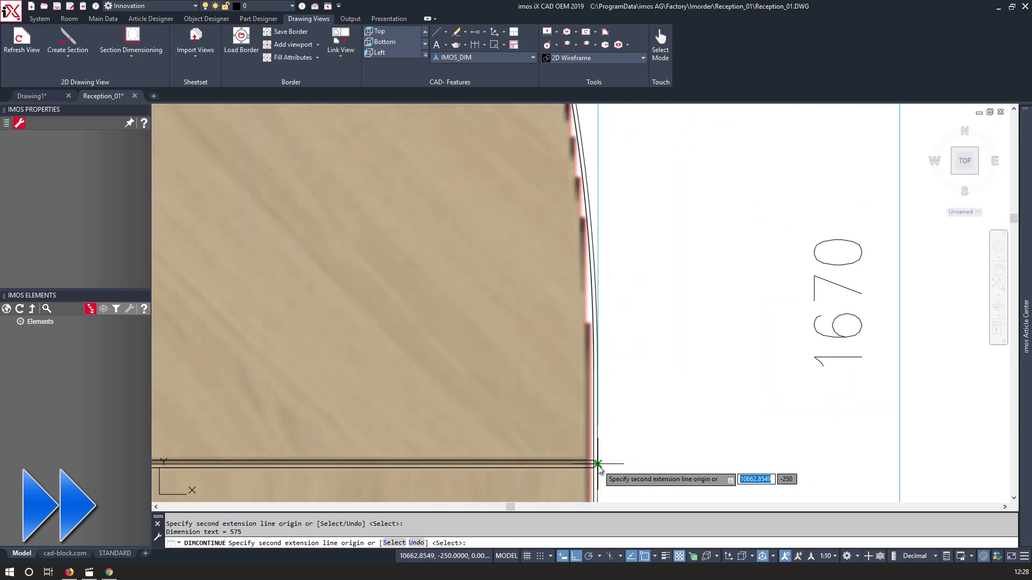
click(702, 358)
scroll(702, 358, down, 5)
scroll(628, 333, up, 3)
key(Return)
scroll(828, 454, up, 5)
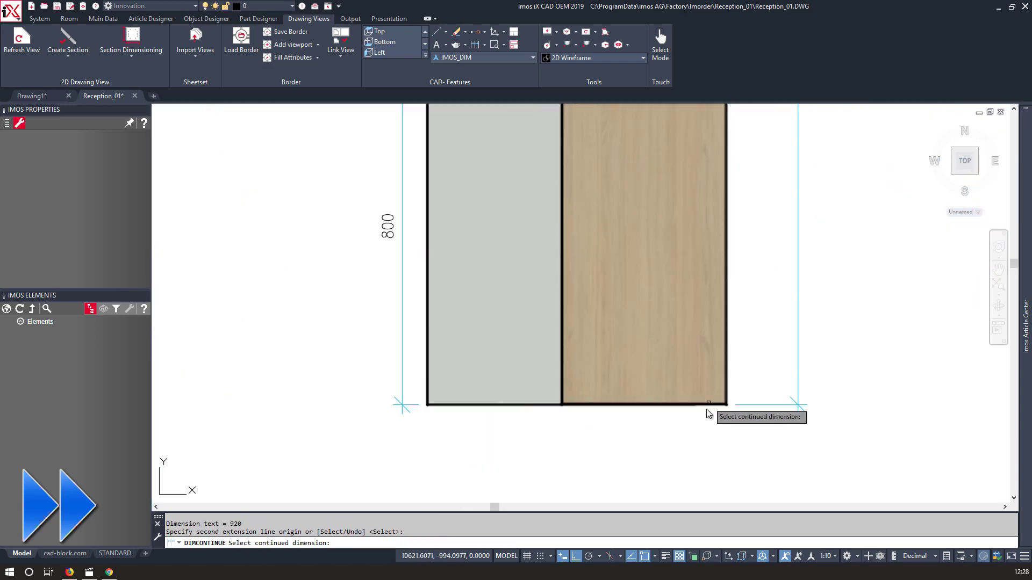
Add a linear dimension across the raised counter's width at the end of the return leg.
click(484, 44)
click(446, 86)
scroll(728, 393, up, 8)
click(705, 471)
scroll(706, 472, down, 4)
click(424, 467)
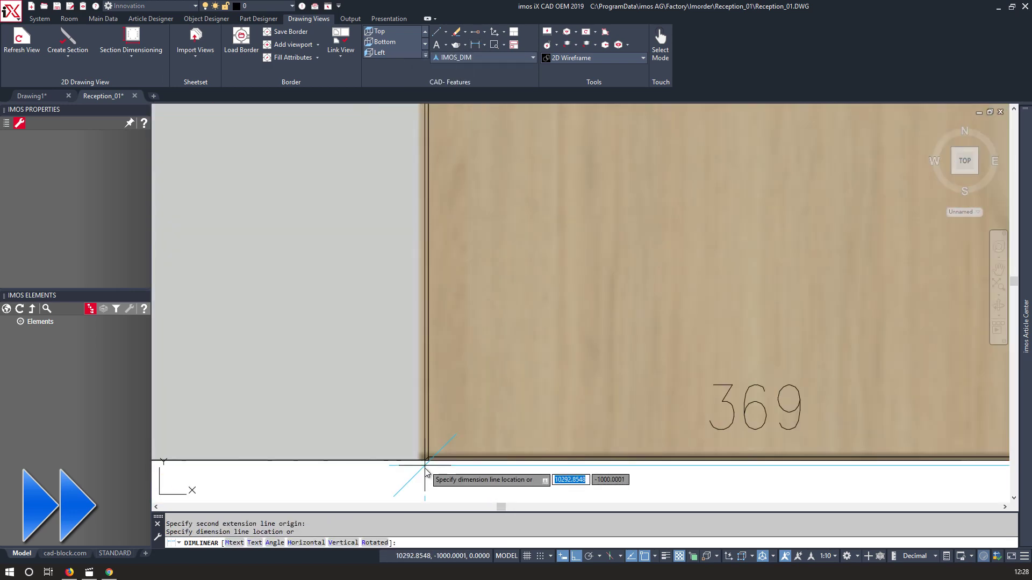
scroll(412, 371, down, 6)
click(573, 410)
Stretch the origin of the return leg's counter width dimension onto the counter's outer corner.
click(573, 407)
scroll(577, 377, up, 6)
click(559, 359)
click(562, 360)
scroll(553, 371, down, 4)
Add a baseline dimension from the return leg's outer edge to the worktop's inner corner.
click(483, 45)
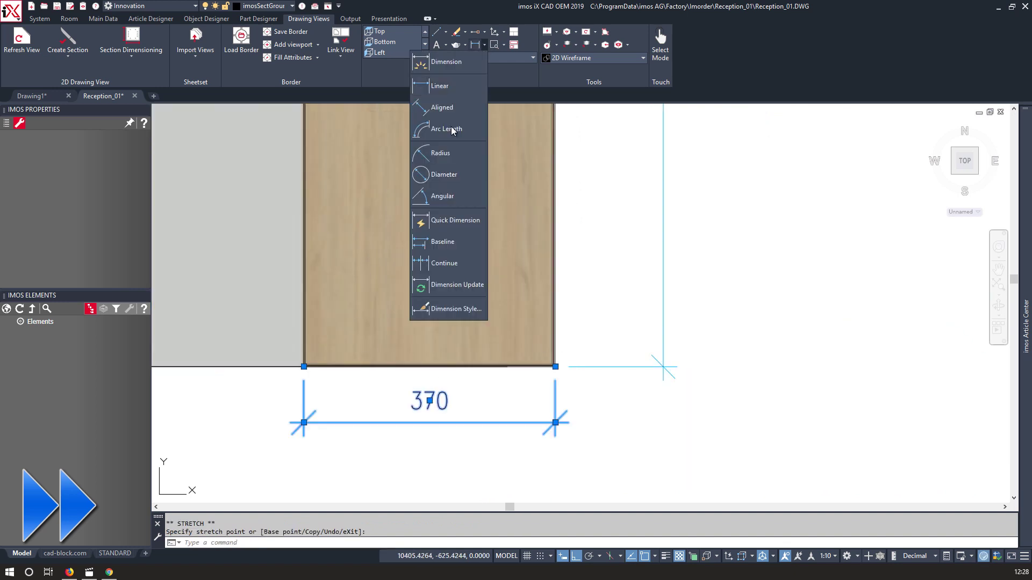
click(444, 242)
middle_drag(334, 369, 548, 331)
scroll(317, 328, up, 6)
click(320, 323)
scroll(349, 327, down, 2)
Add another baseline dimension reaching the point where the long leg's straight front edge meets the inner curve.
scroll(338, 326, down, 6)
middle_drag(478, 245, 479, 378)
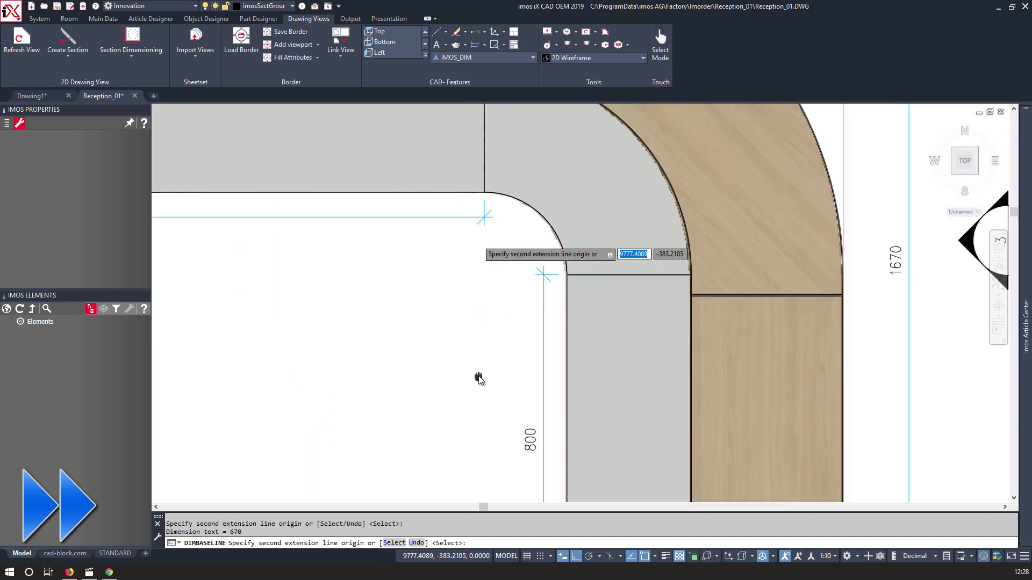
scroll(439, 137, up, 10)
click(422, 152)
key(Return)
scroll(426, 152, down, 6)
scroll(426, 153, down, 8)
middle_drag(505, 422, 477, 315)
scroll(528, 350, up, 2)
key(Escape)
key(Escape)
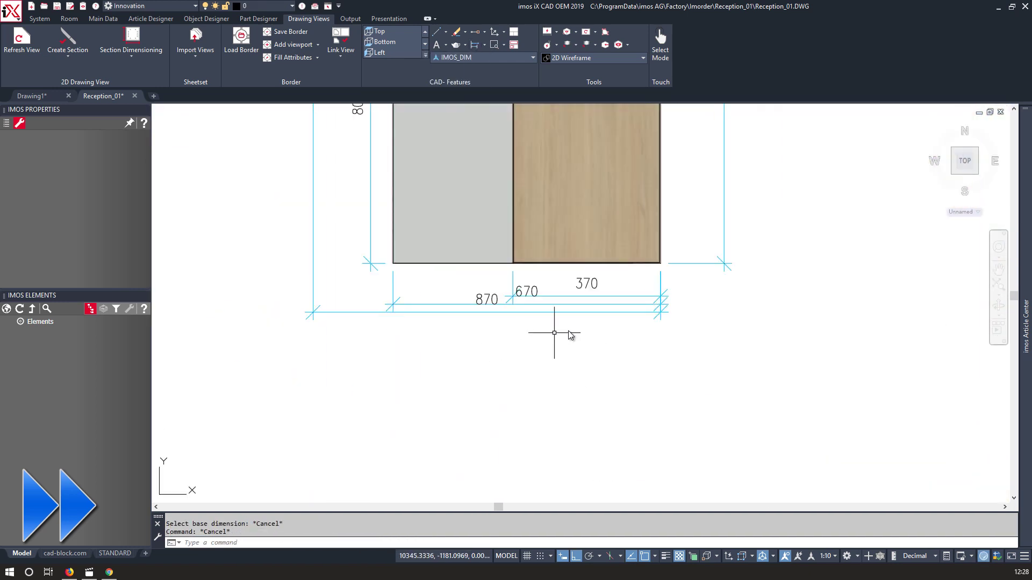
Move the two baseline dimension lines below the return leg further down to space them apart.
click(649, 313)
click(659, 311)
click(664, 348)
click(656, 304)
click(659, 304)
scroll(677, 319, up, 2)
scroll(588, 332, up, 2)
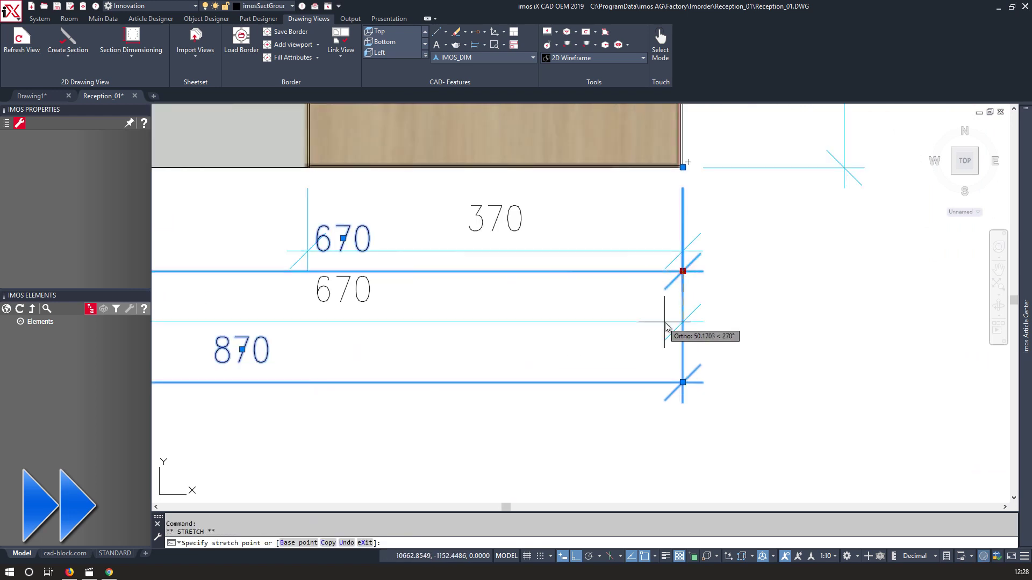
click(666, 321)
key(Escape)
Add a linear dimension across the exposed worktop at the return leg's end, in line with the counter's width dimension.
scroll(430, 293, down, 6)
middle_drag(449, 308, 523, 322)
click(483, 44)
click(443, 63)
scroll(477, 279, up, 6)
scroll(484, 293, up, 4)
click(474, 252)
scroll(474, 247, down, 6)
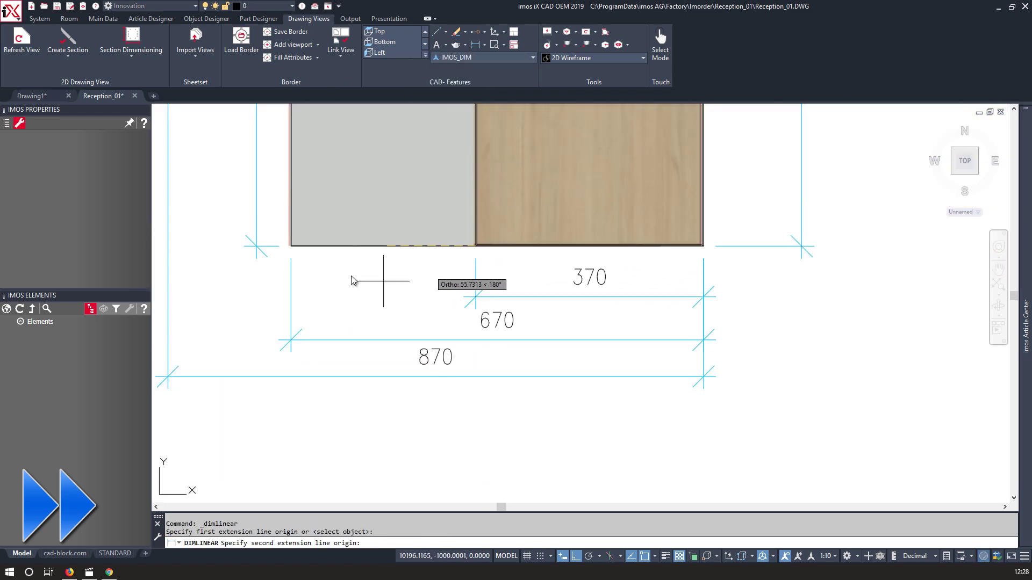
scroll(299, 255, up, 6)
click(232, 180)
click(691, 317)
scroll(492, 352, down, 7)
key(Return)
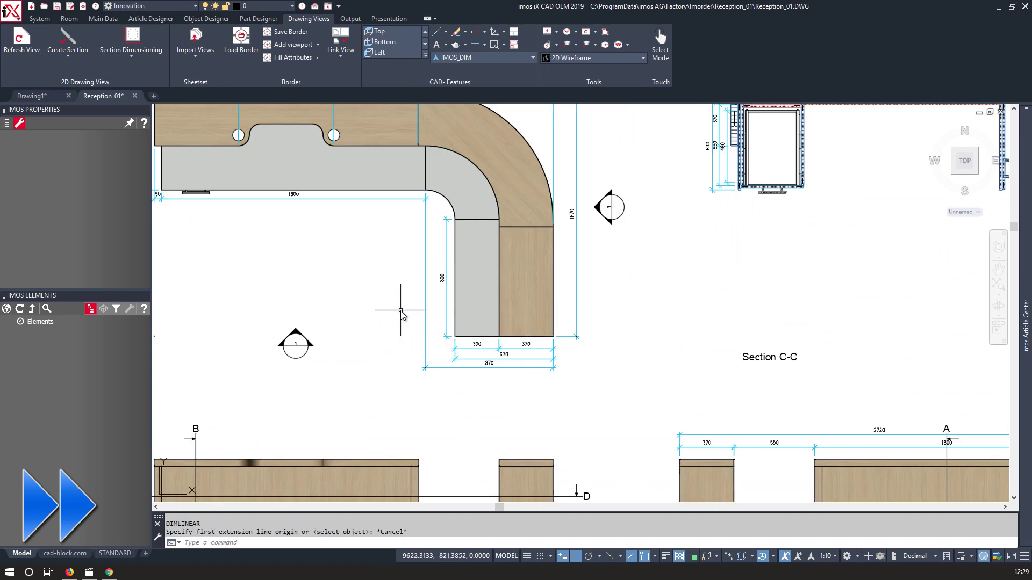
Review the layout sheets with the plans, isometric views, elevations and rendered 3D view.
scroll(166, 357, down, 5)
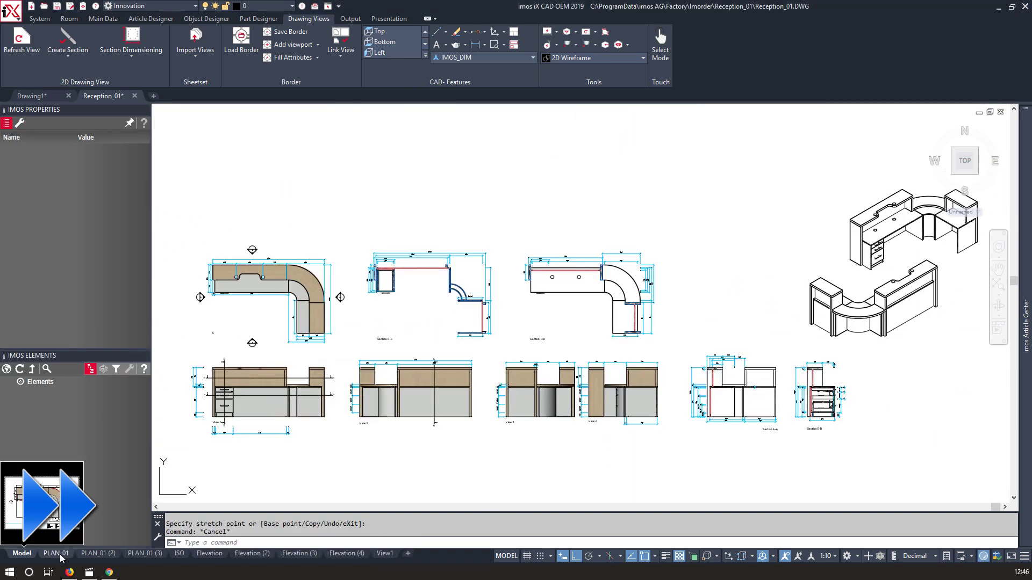
click(59, 554)
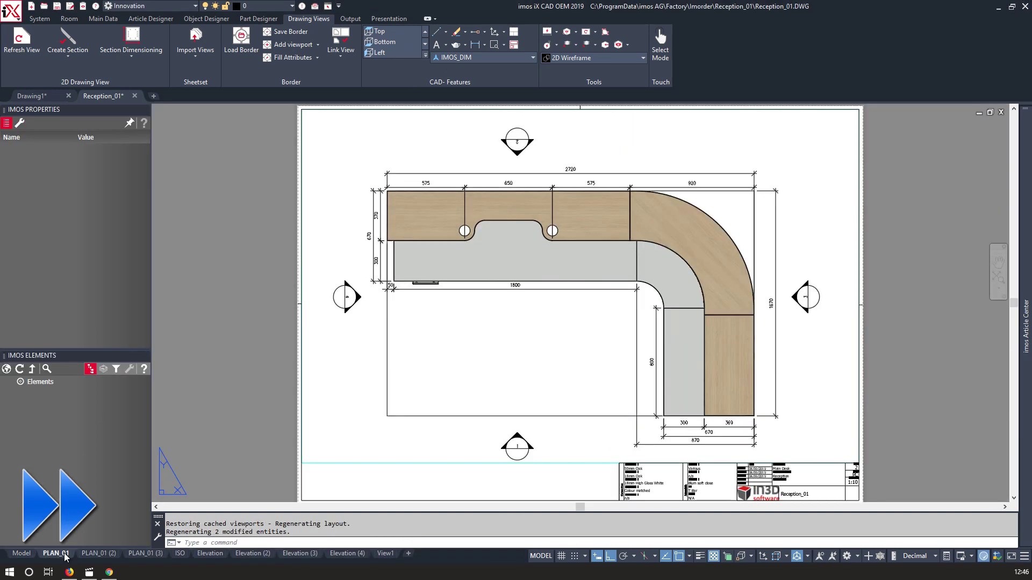
click(143, 555)
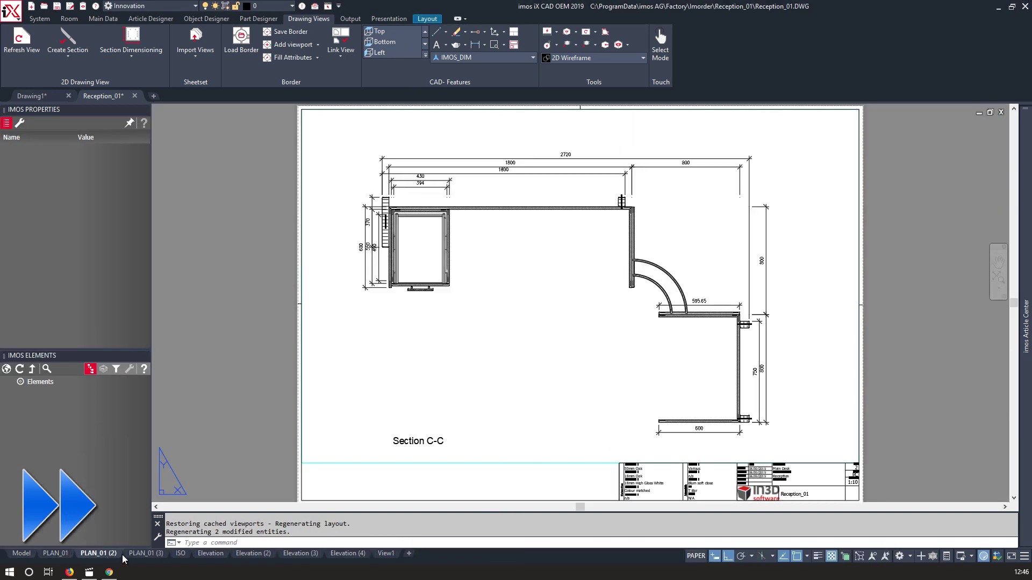
click(180, 554)
click(210, 554)
click(244, 554)
click(301, 554)
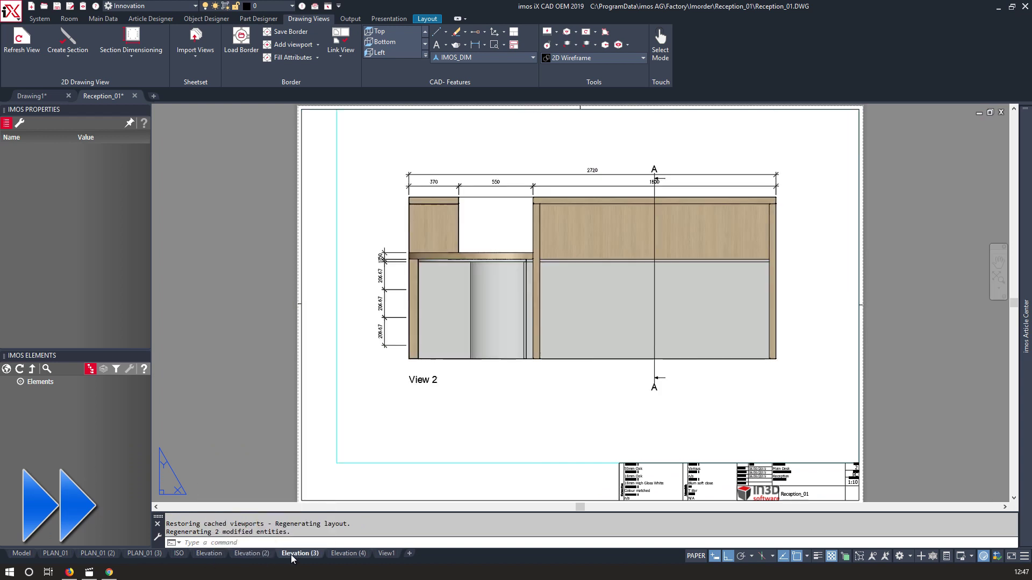
click(348, 554)
click(381, 554)
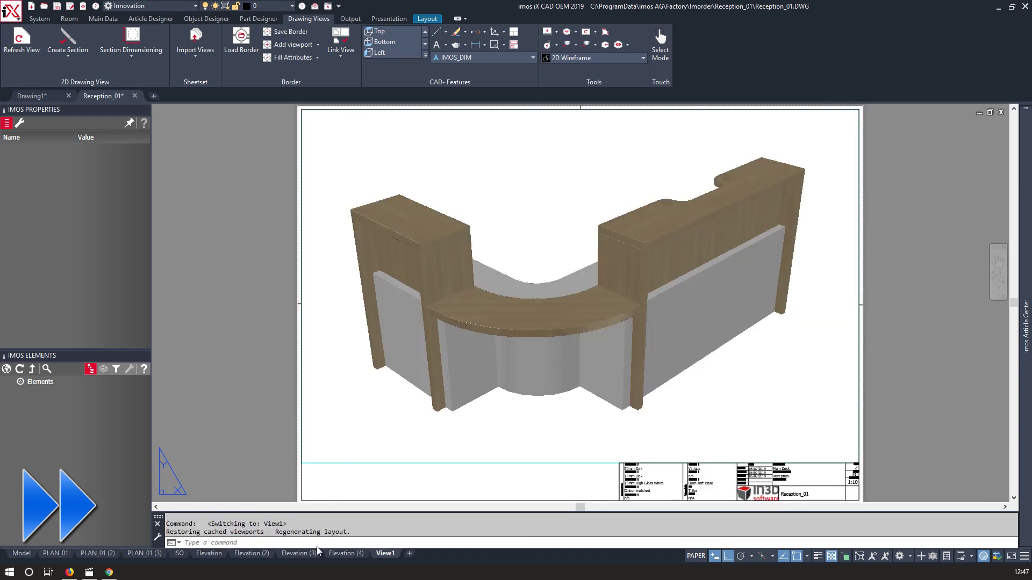
Enter the Publish command to output the layout sheets.
click(180, 447)
text(publis)
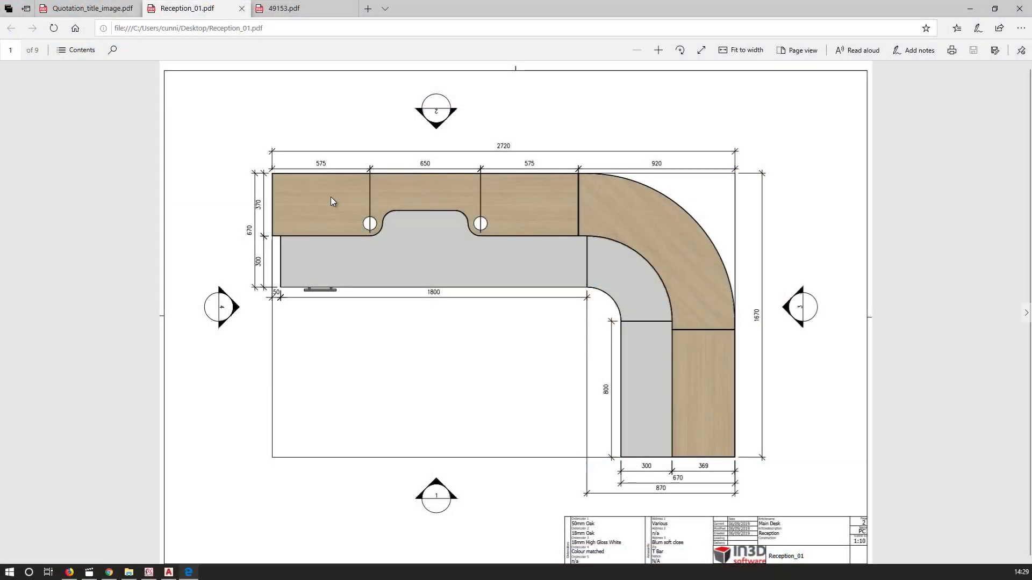
Look through the pages of Reception_01.pdf in the browser, from the plan to the 3D view.
scroll(363, 198, down, 2)
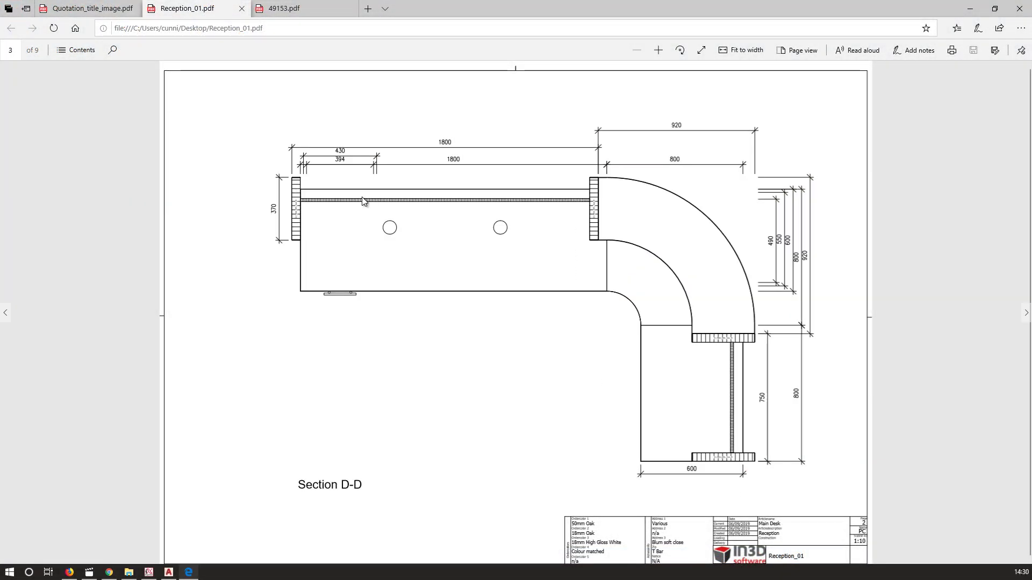
scroll(359, 200, down, 2)
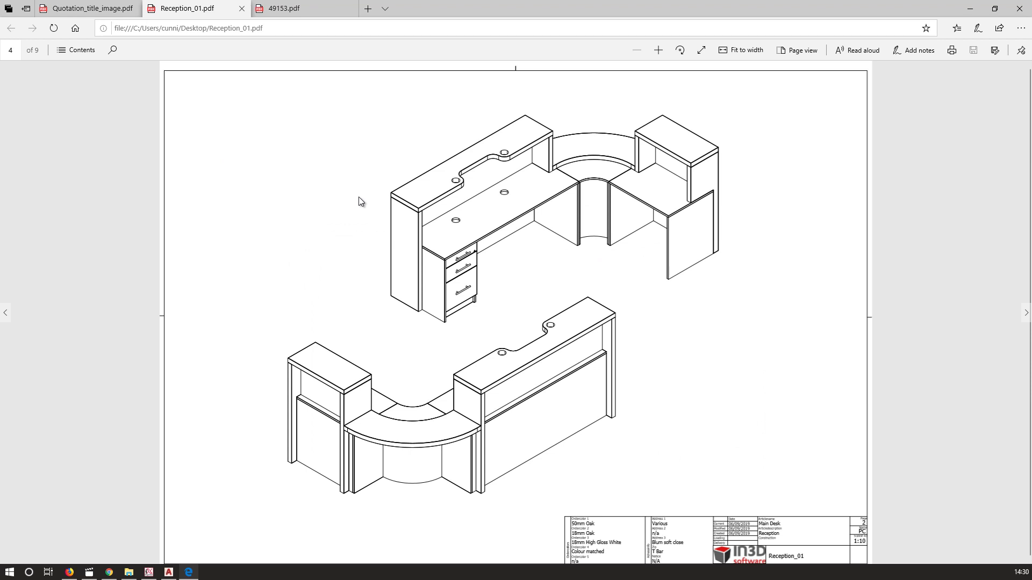
scroll(359, 201, down, 1)
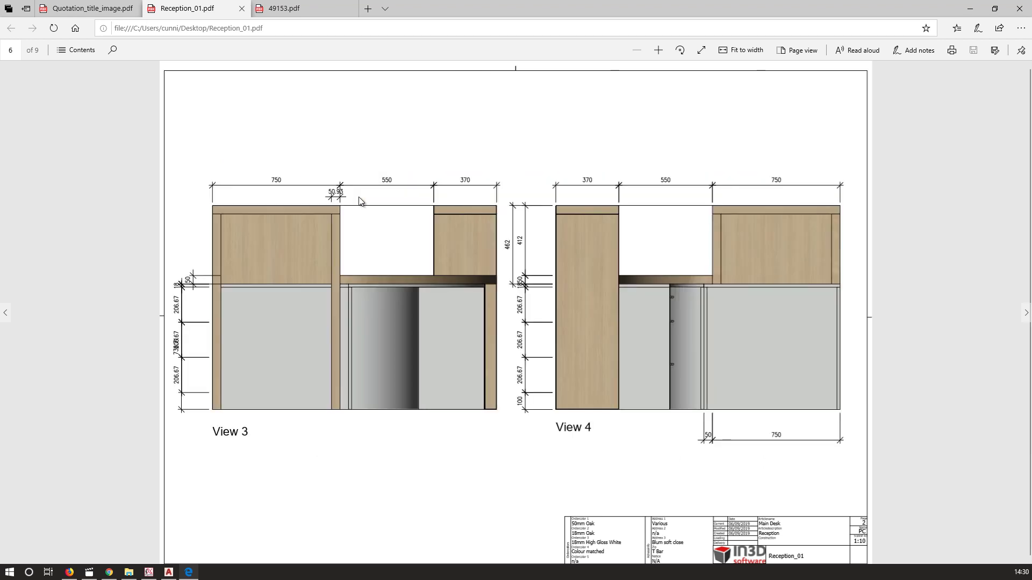
scroll(359, 200, down, 2)
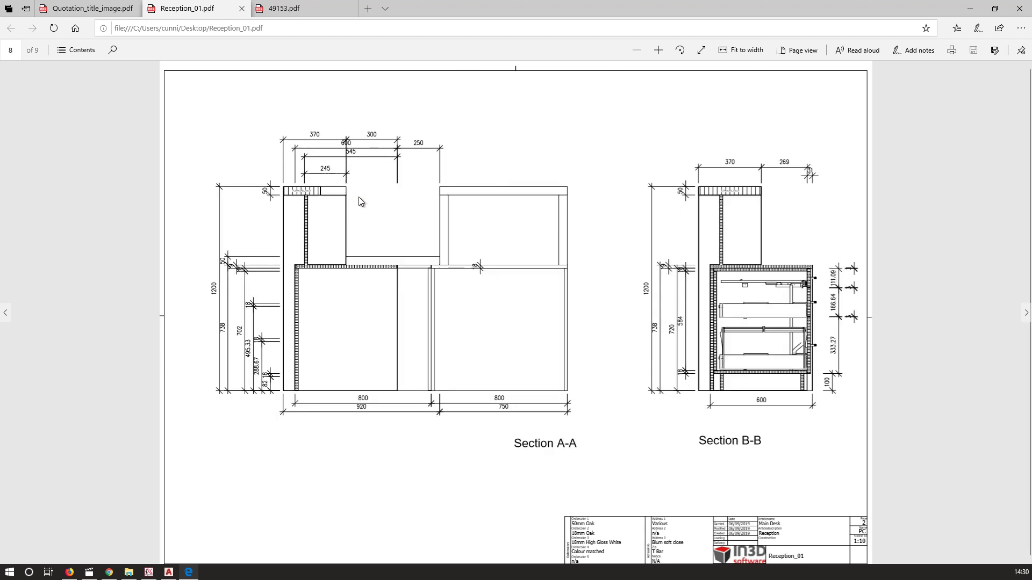
scroll(359, 201, down, 1)
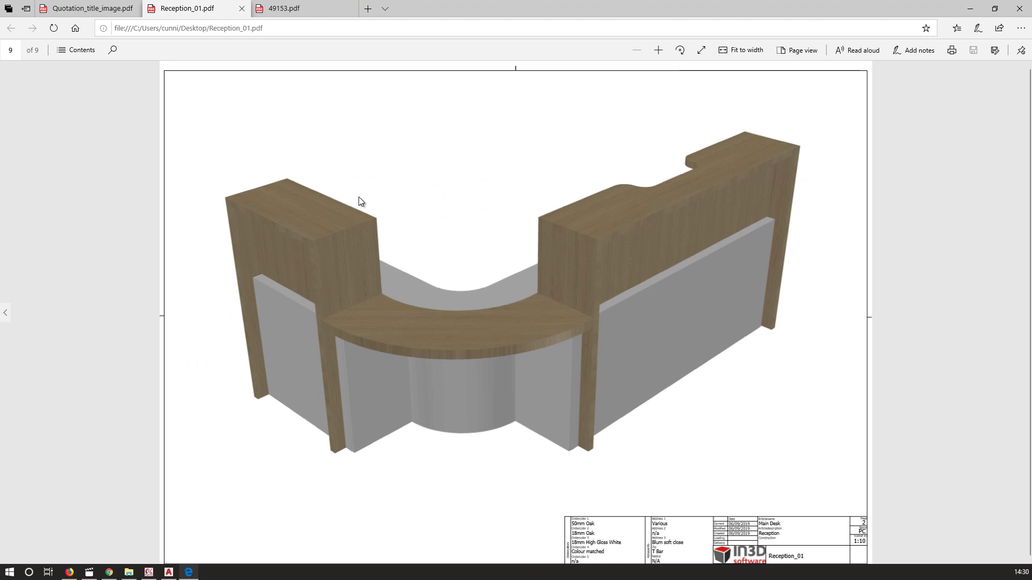
Examine the quotation in Quotation_title_image.pdf down to its price totals, and minimise the browser.
click(105, 12)
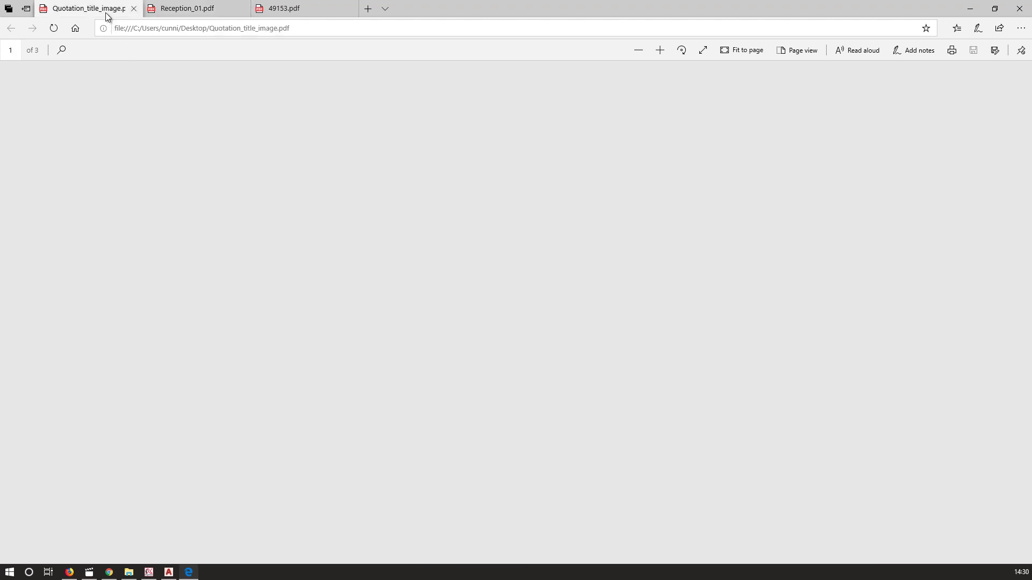
scroll(354, 181, down, 5)
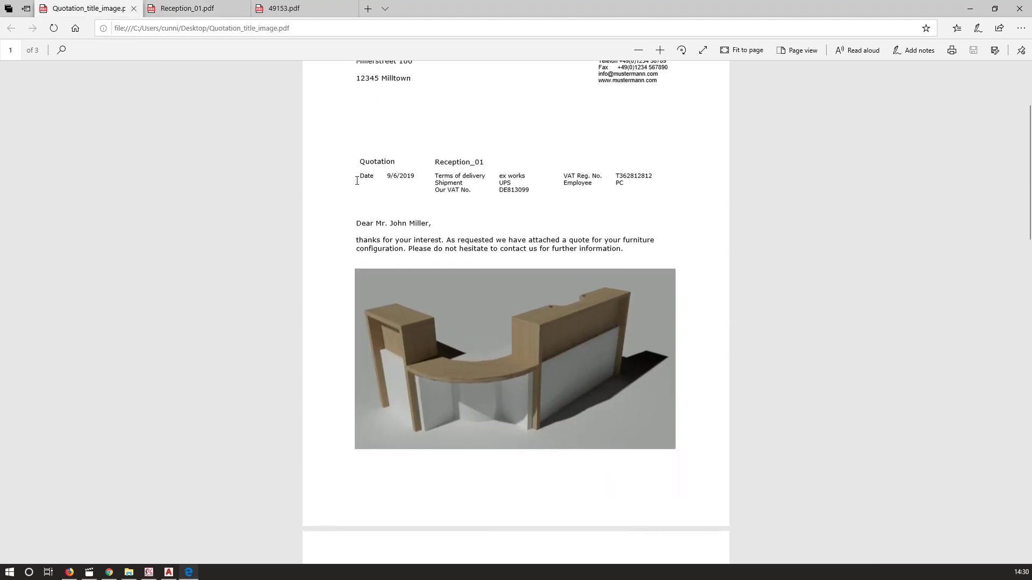
scroll(356, 180, down, 9)
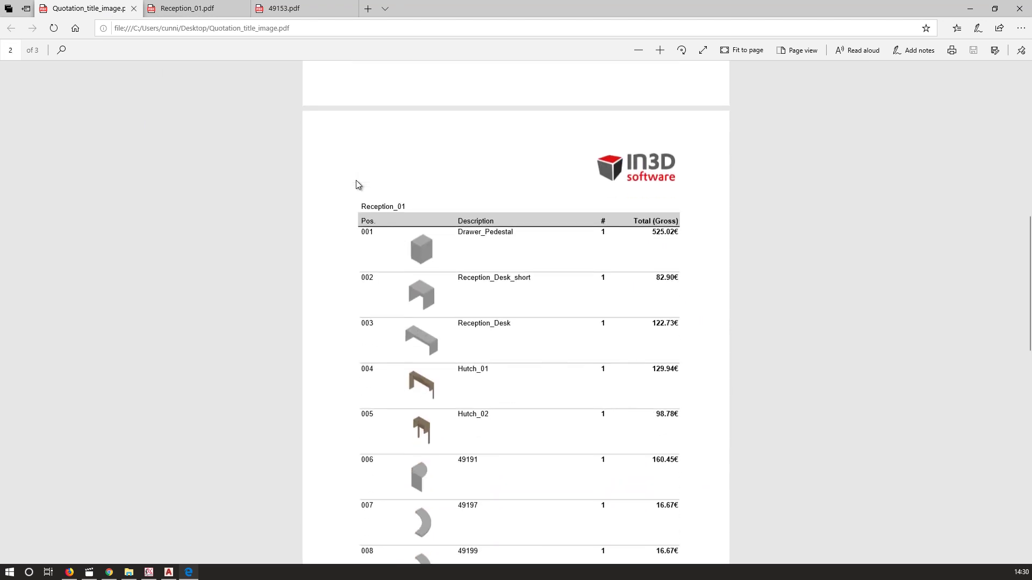
scroll(356, 182, down, 6)
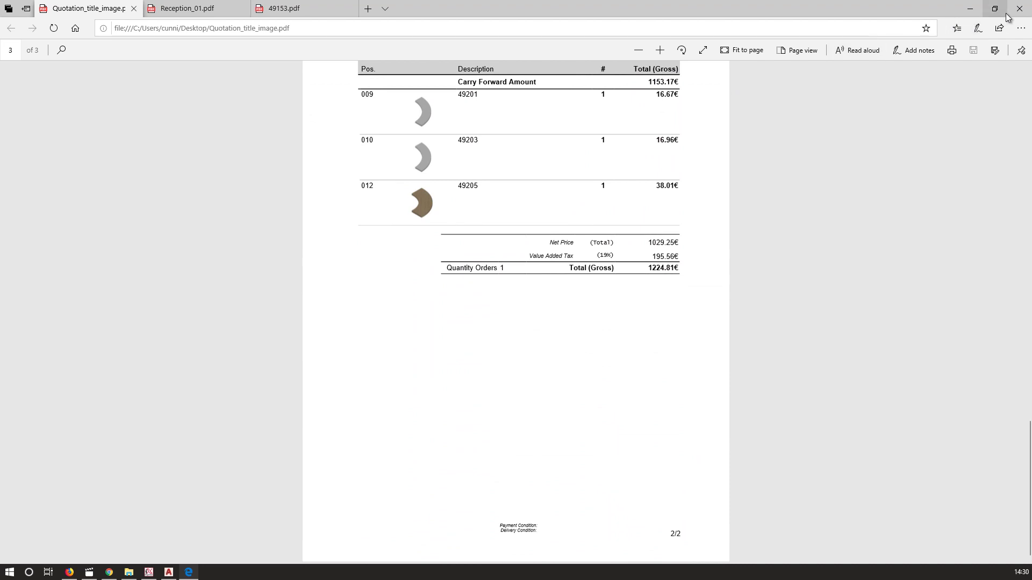
click(977, 11)
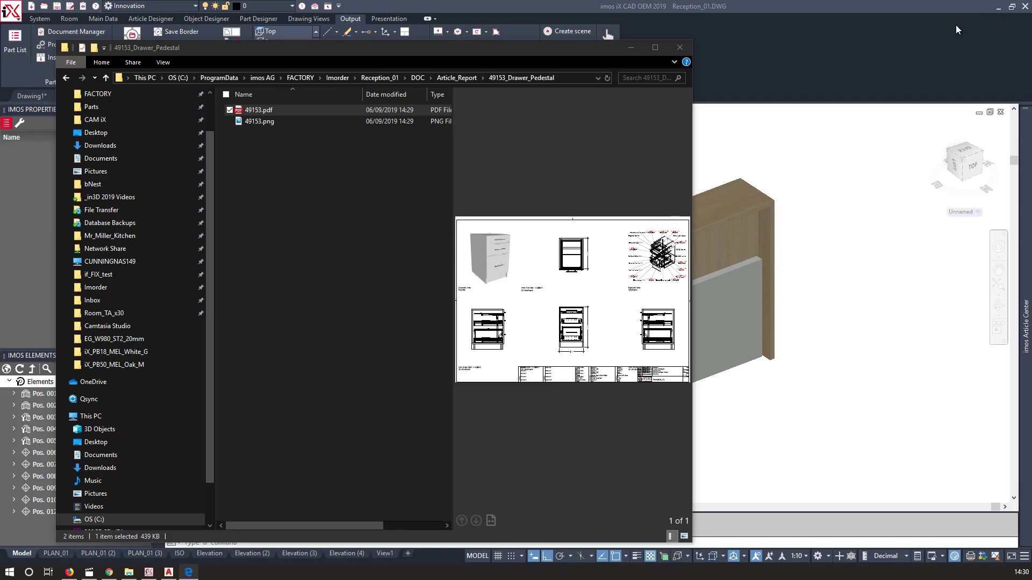
Open 49179.pdf from the 49179_Hutch_01 report folder, check the hutch drawing, and minimise the browser and file window.
click(260, 121)
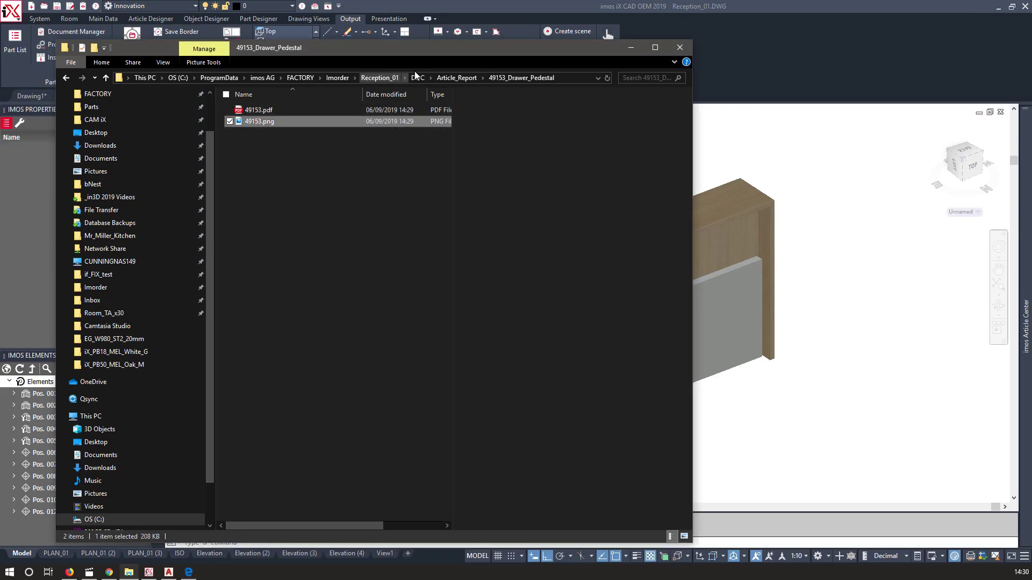
click(444, 78)
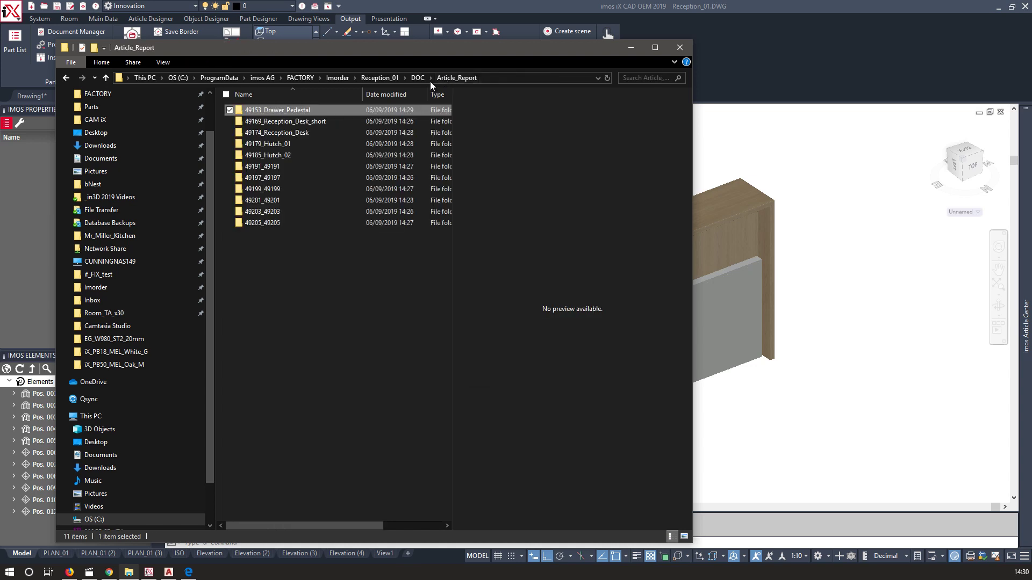
click(263, 144)
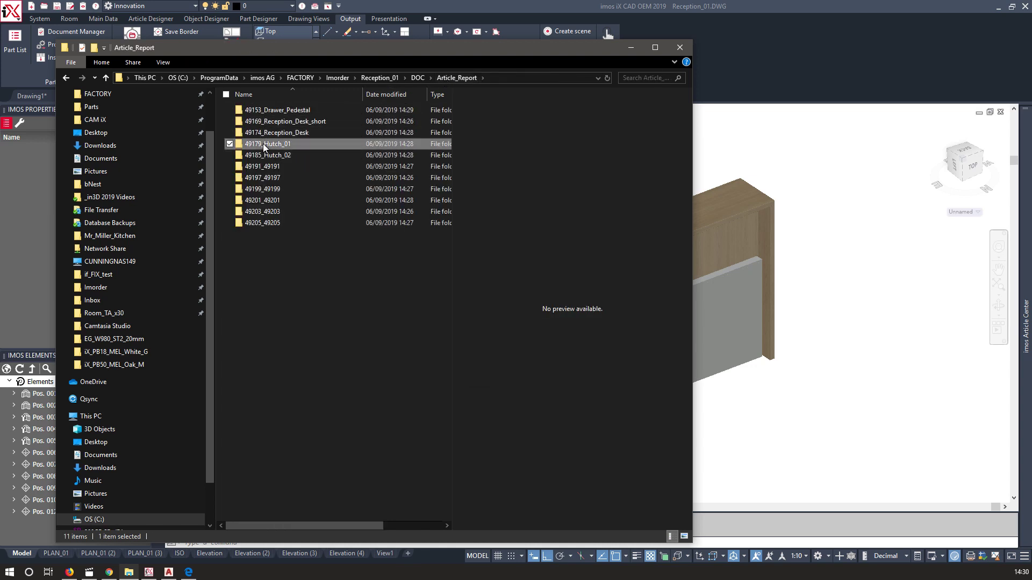
double_click(263, 144)
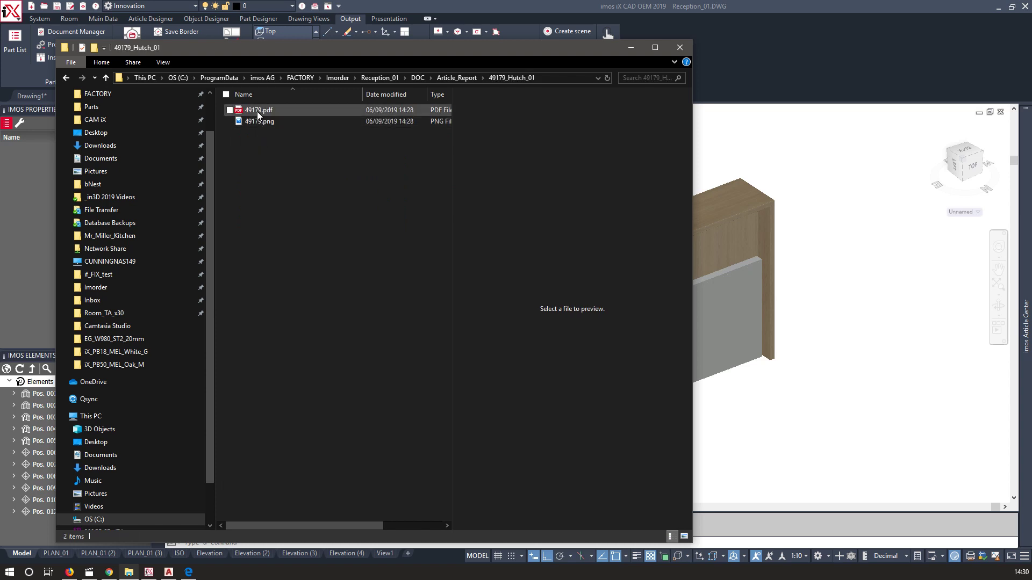
double_click(256, 111)
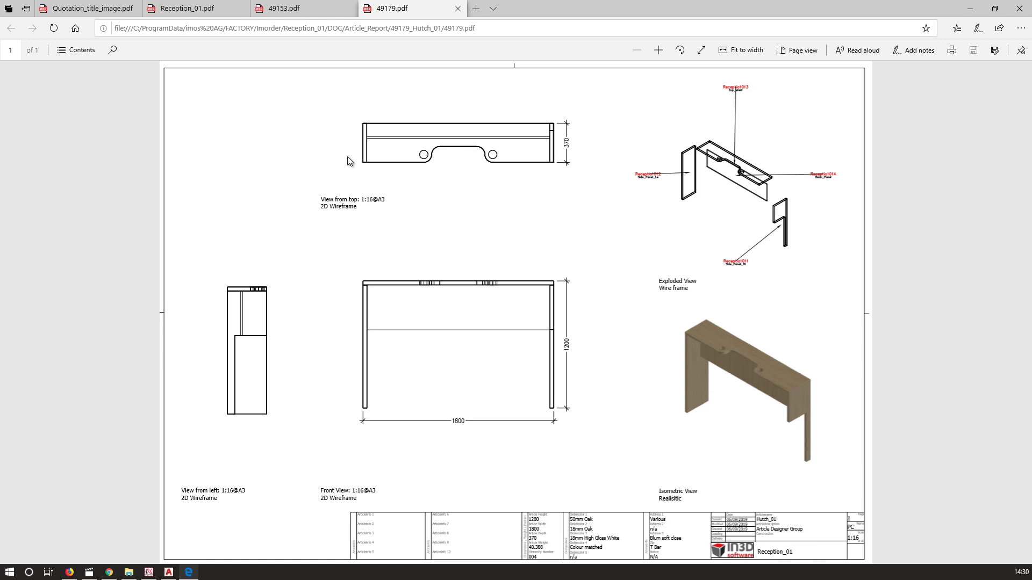
click(970, 10)
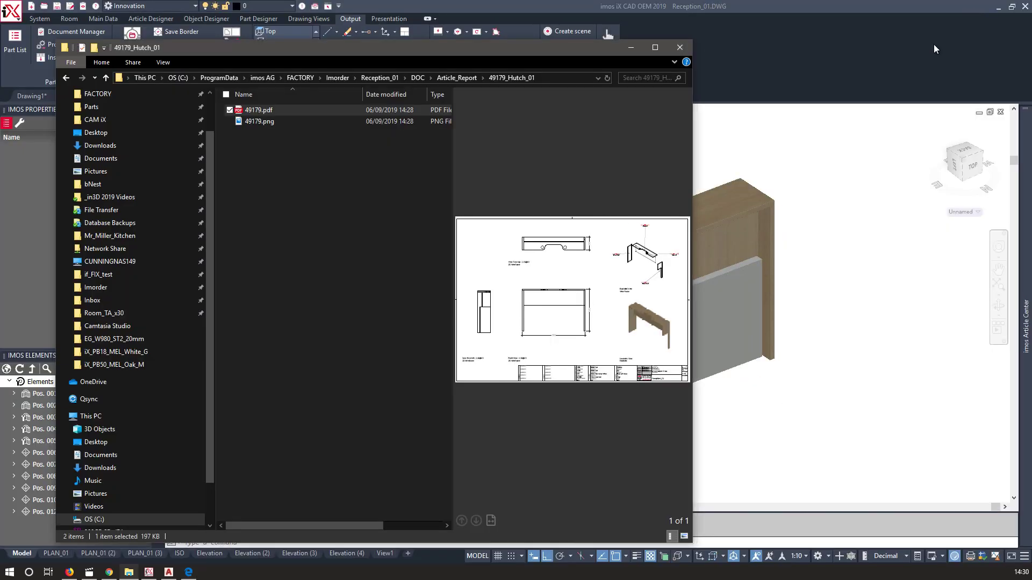
click(632, 49)
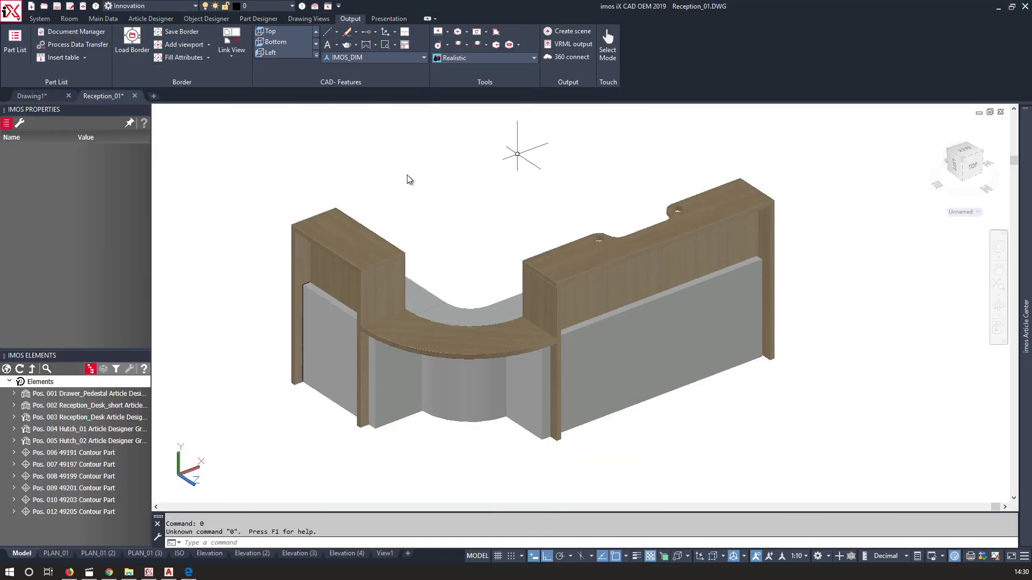
Save order Reception_01 with part list, CNC data and part pictures, generating the programs with workflow WF_01_5Axis_Edge.
click(39, 18)
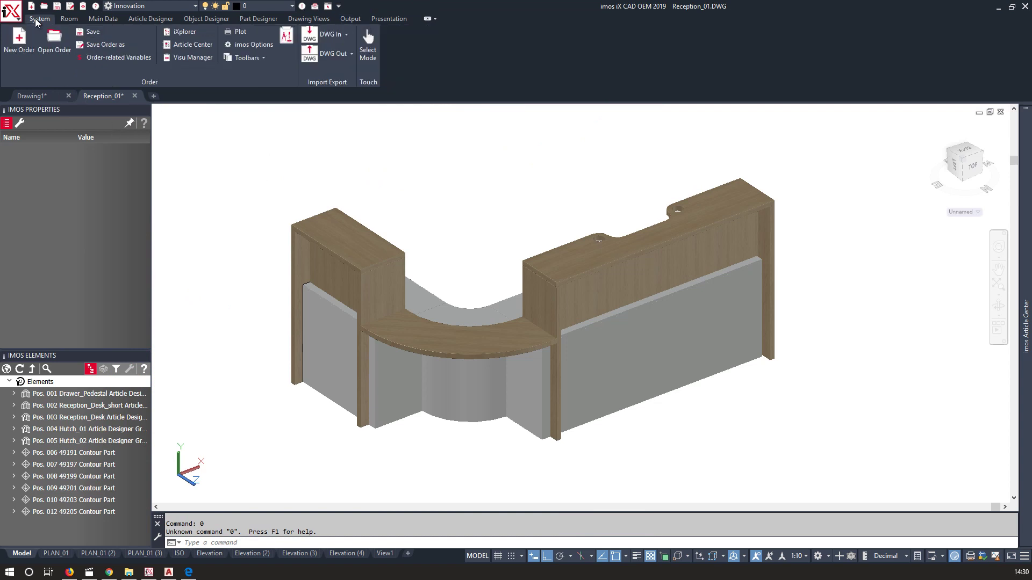
click(94, 46)
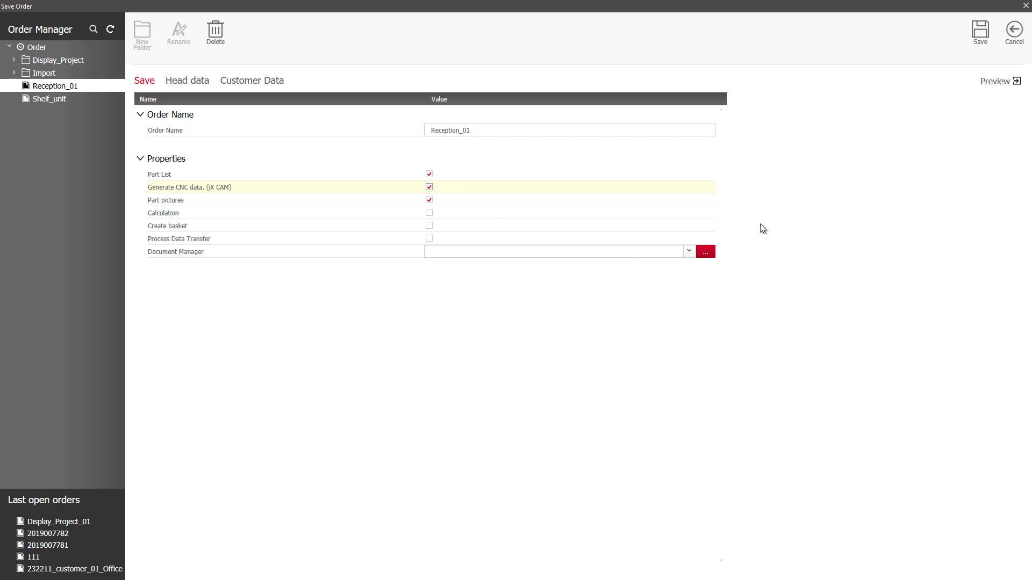
click(982, 40)
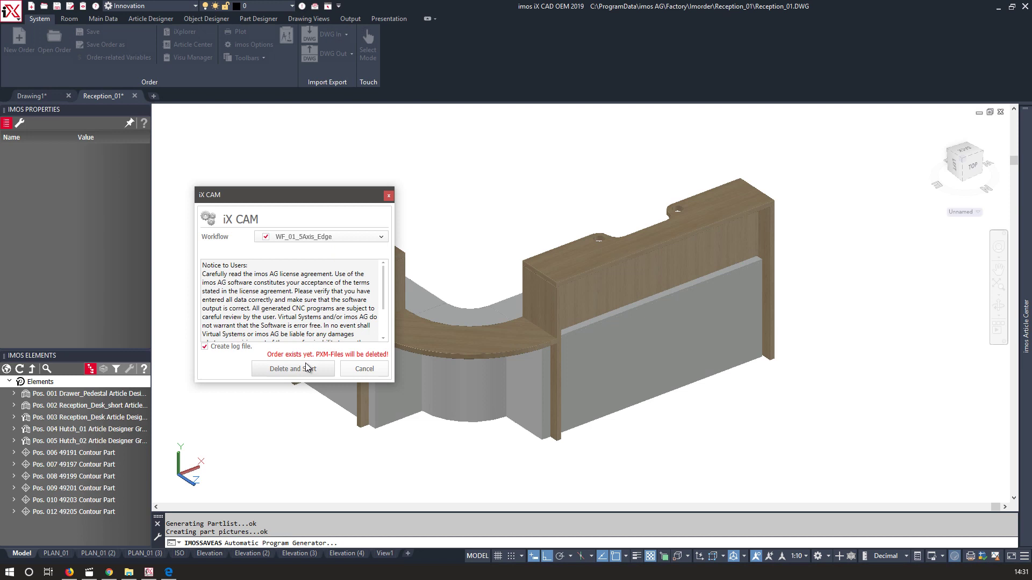
click(305, 367)
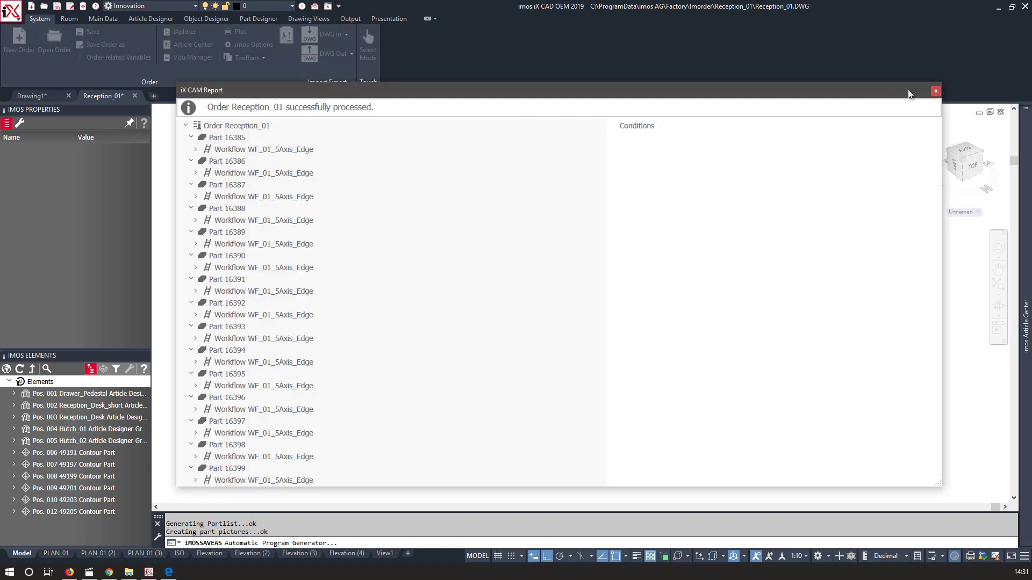
click(936, 92)
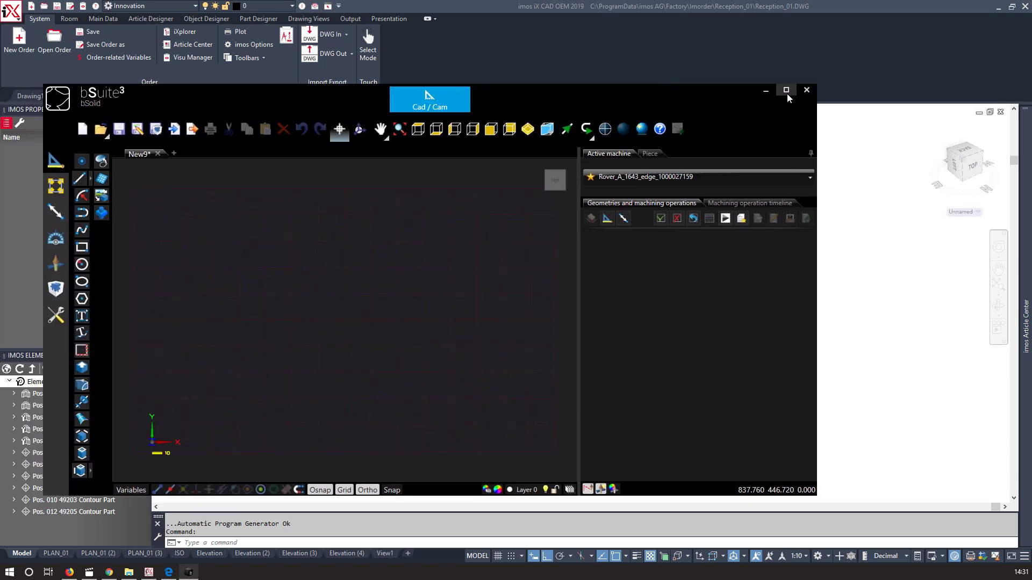
Switch to bSolid in full-screen view and import Receptio1001_1.cix from the iX_PB18_MEL_White_G folder.
click(786, 90)
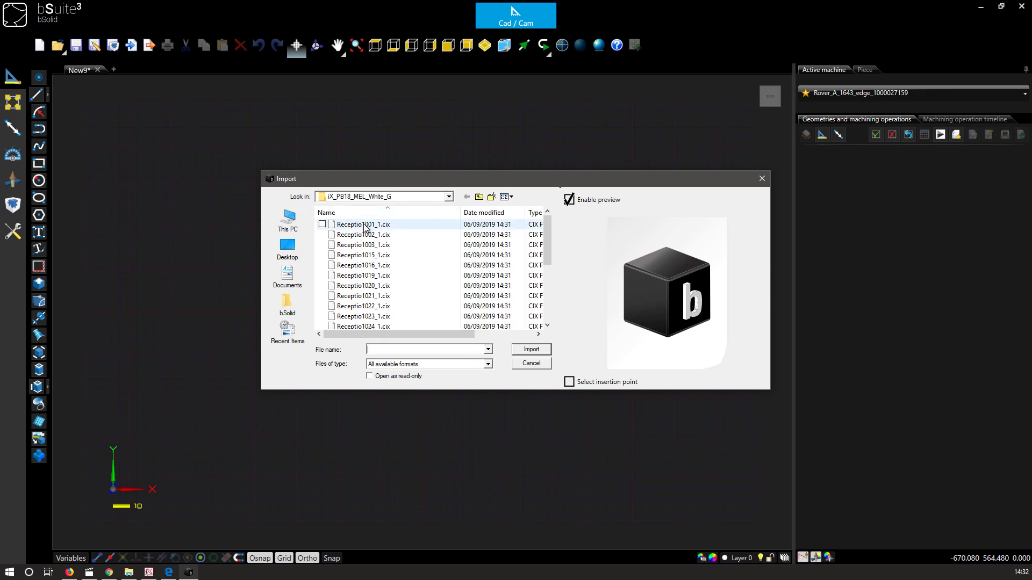
double_click(364, 225)
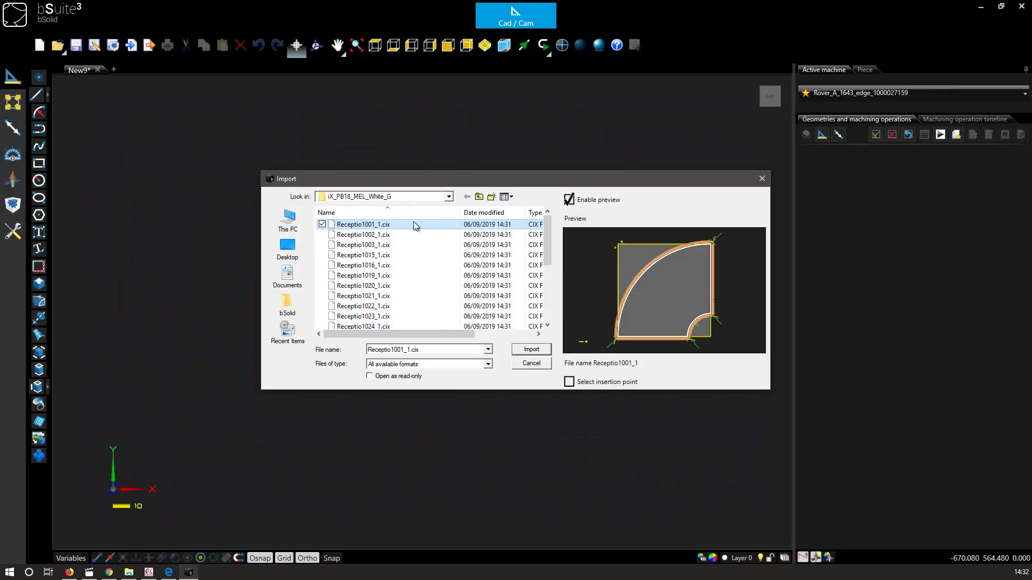
click(526, 351)
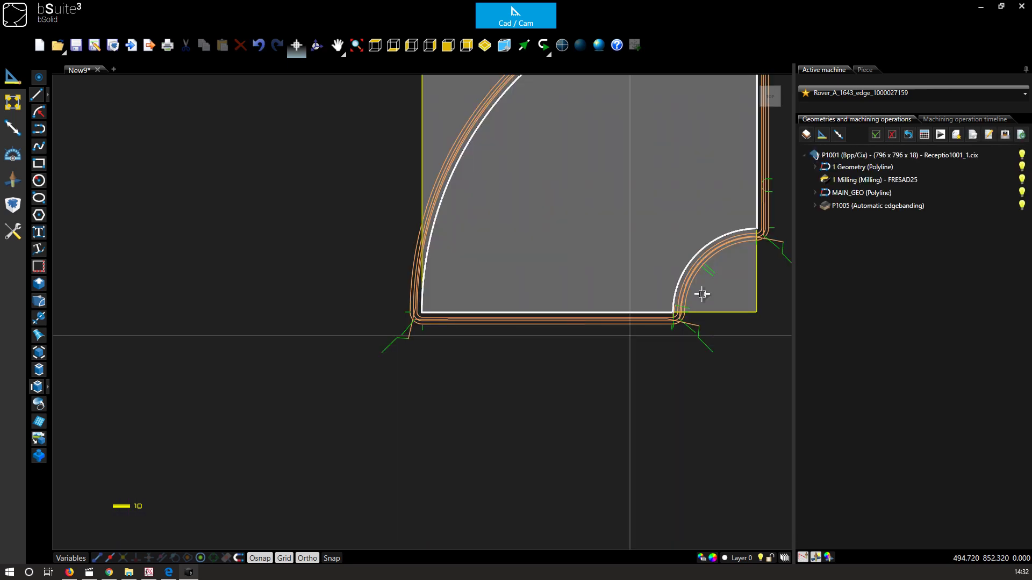
View the curved panel isometrically and run its machining simulation at an override of 80.
click(779, 105)
scroll(602, 342, up, 3)
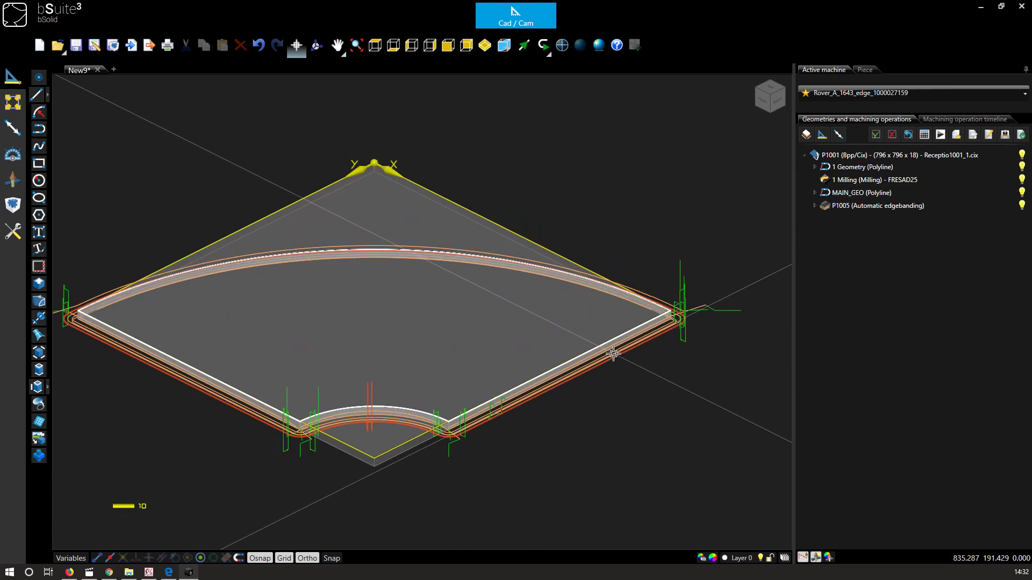
middle_drag(436, 350, 477, 330)
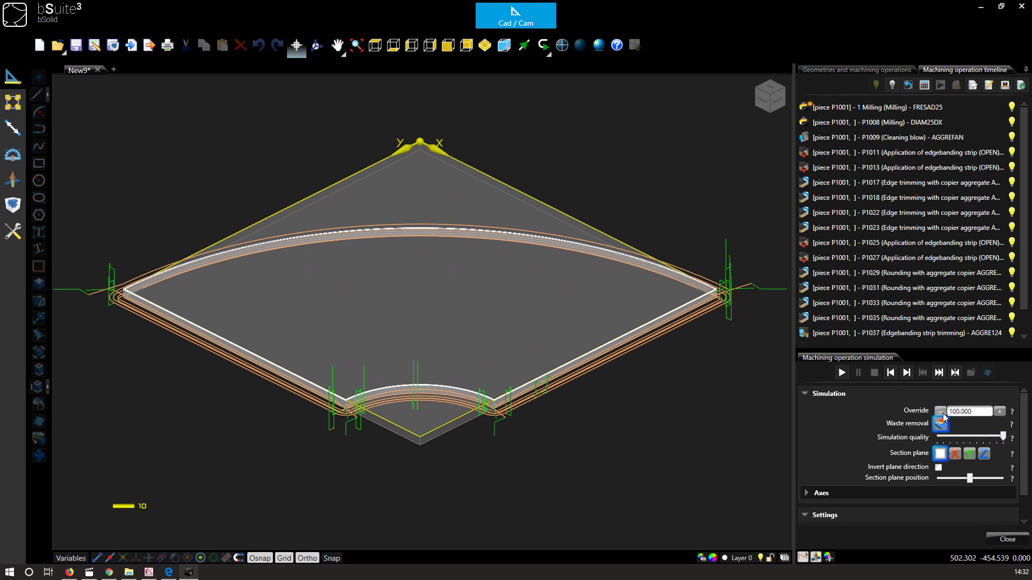
click(840, 373)
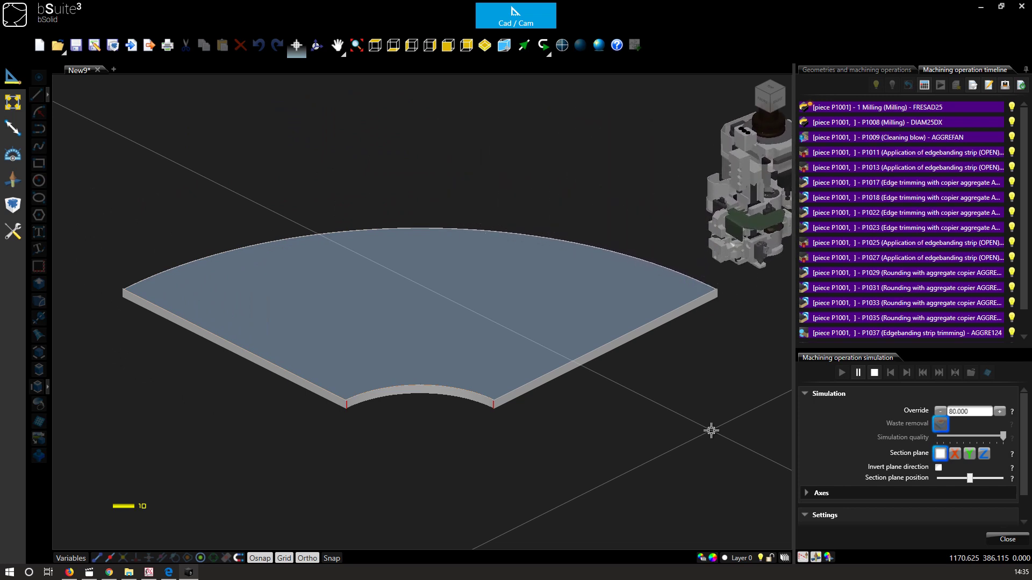
Import Receptio1013_1.cix from the iX_PB38_MEL_Oak_M folder into a new document and simulate its machining in isometric view.
click(114, 70)
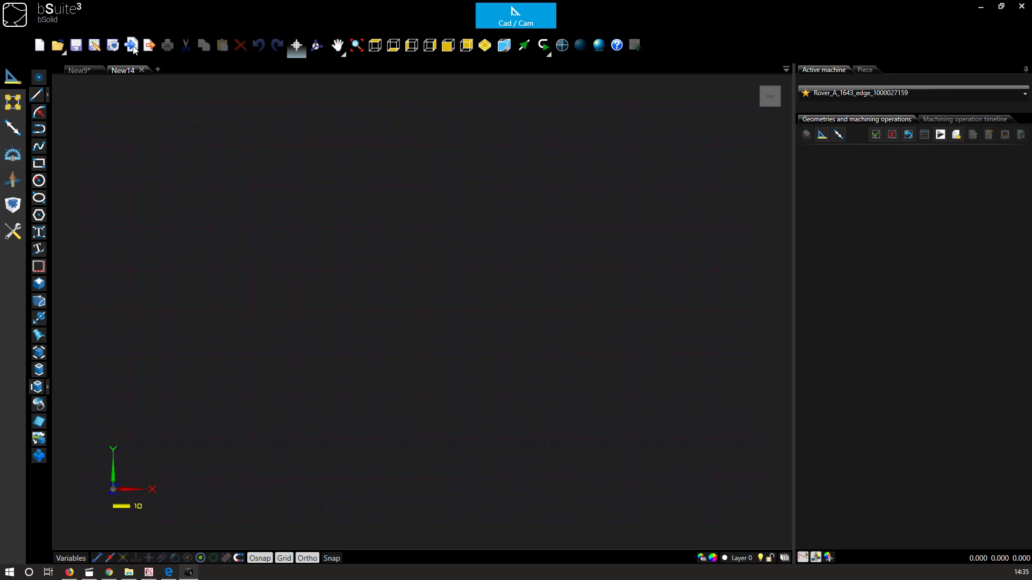
click(132, 46)
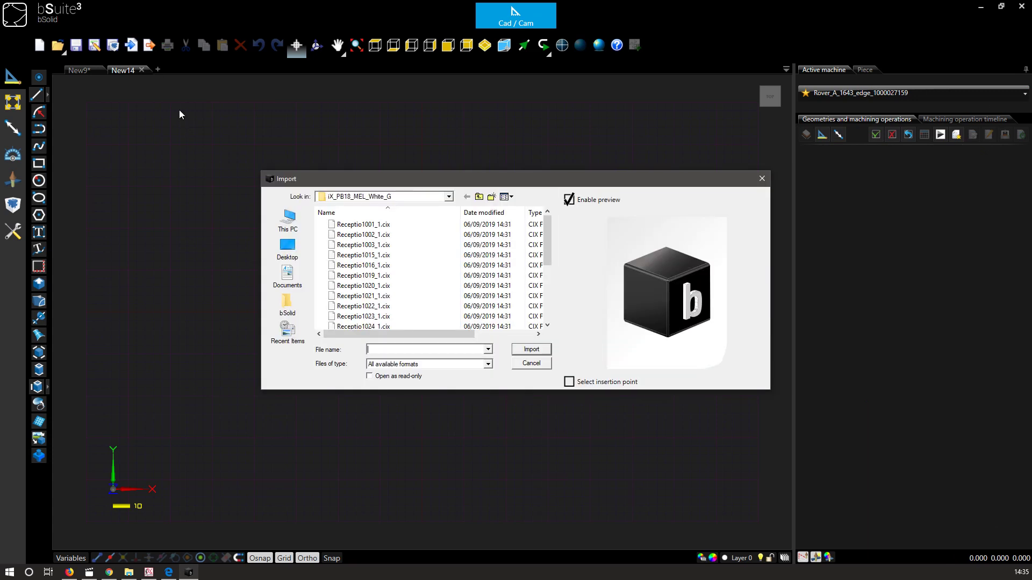
click(479, 197)
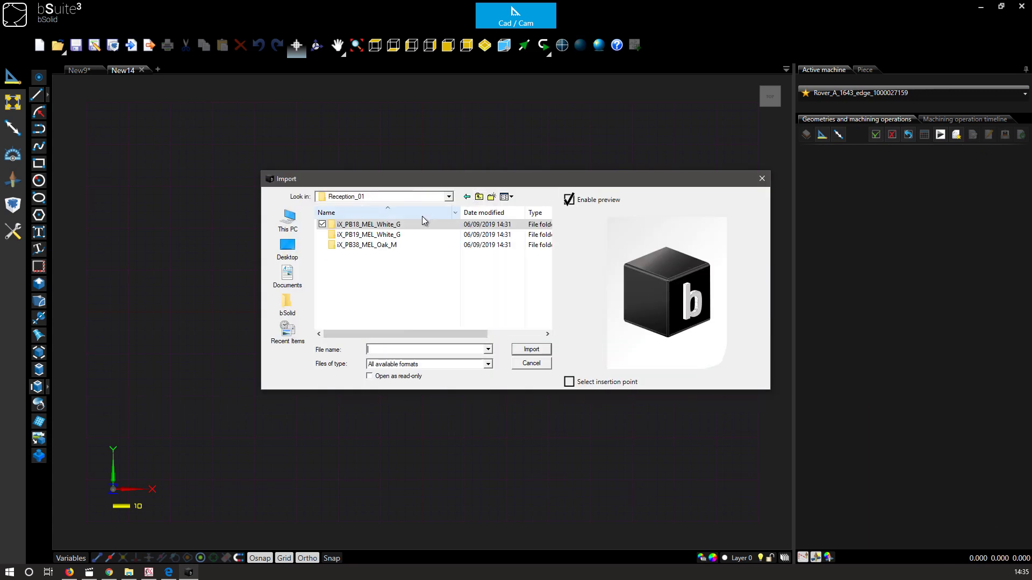
double_click(392, 246)
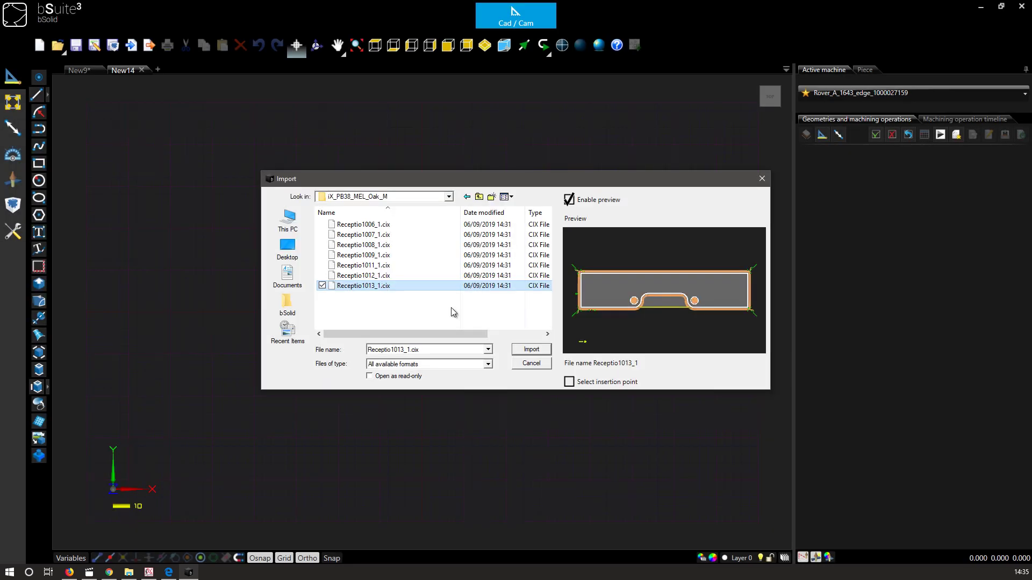
click(537, 351)
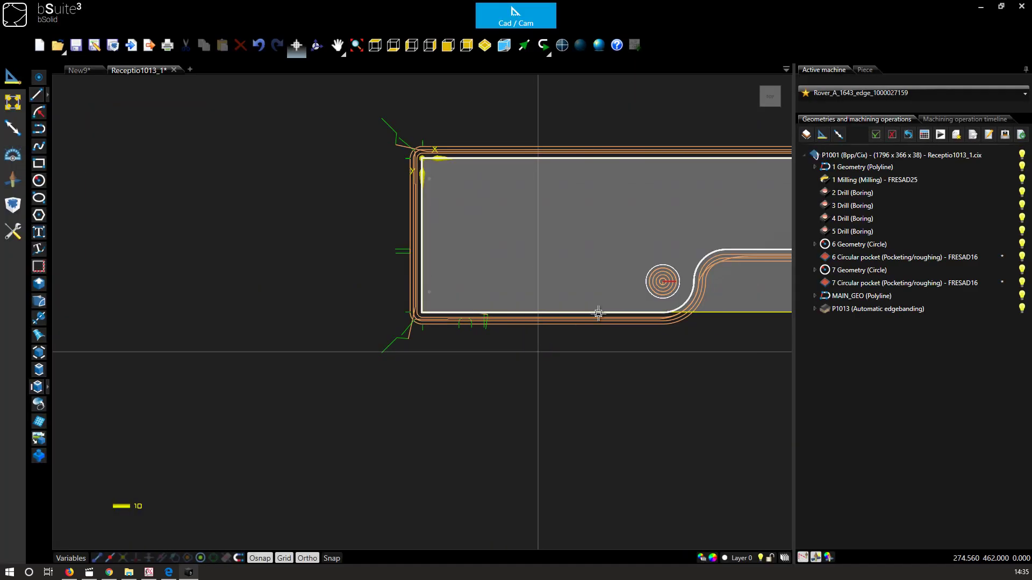
click(780, 105)
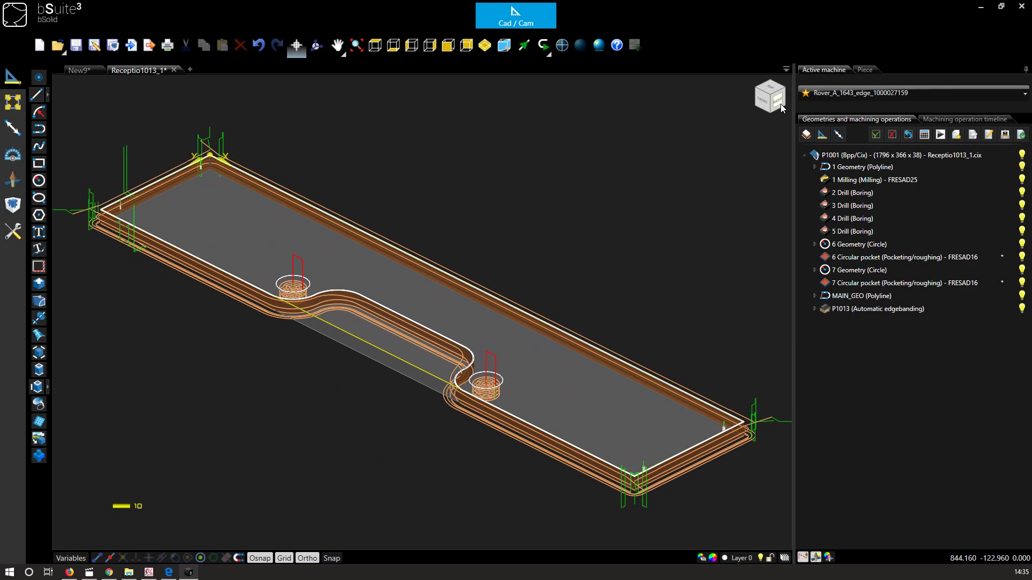
click(938, 134)
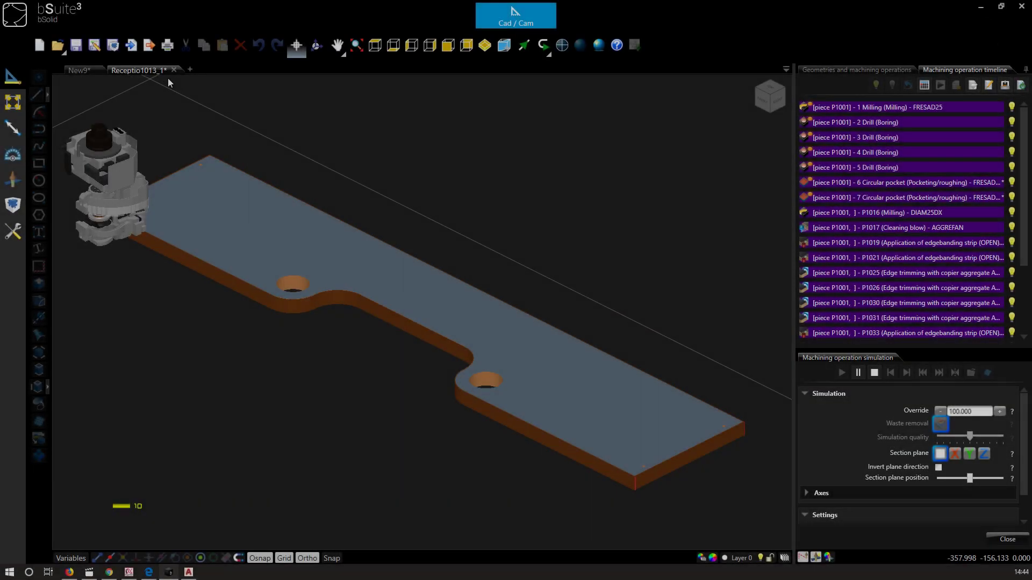
Import Receptio1011_1.cix from the iX_PB38_MEL_Oak_M folder into another new document.
click(189, 70)
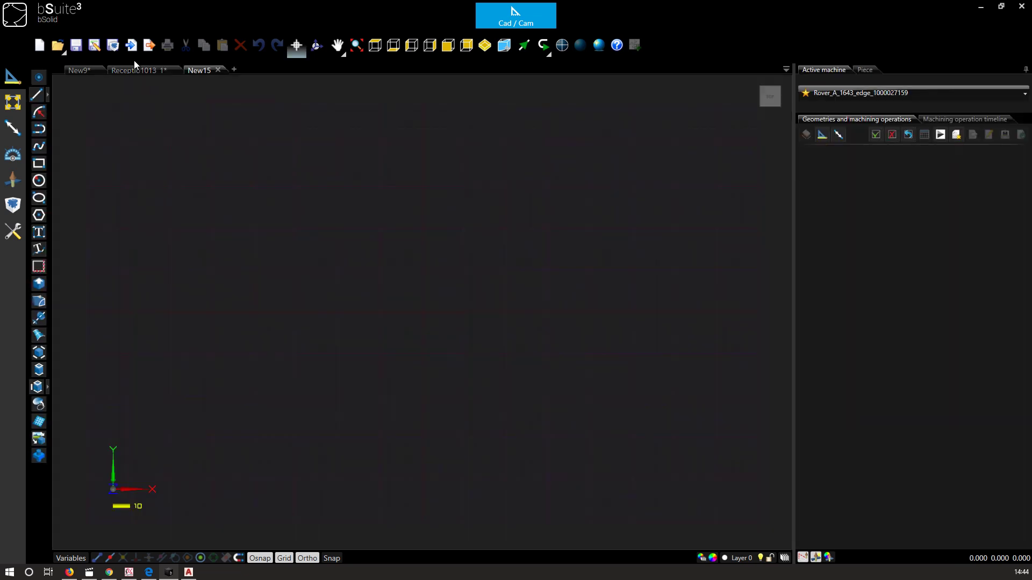
click(131, 47)
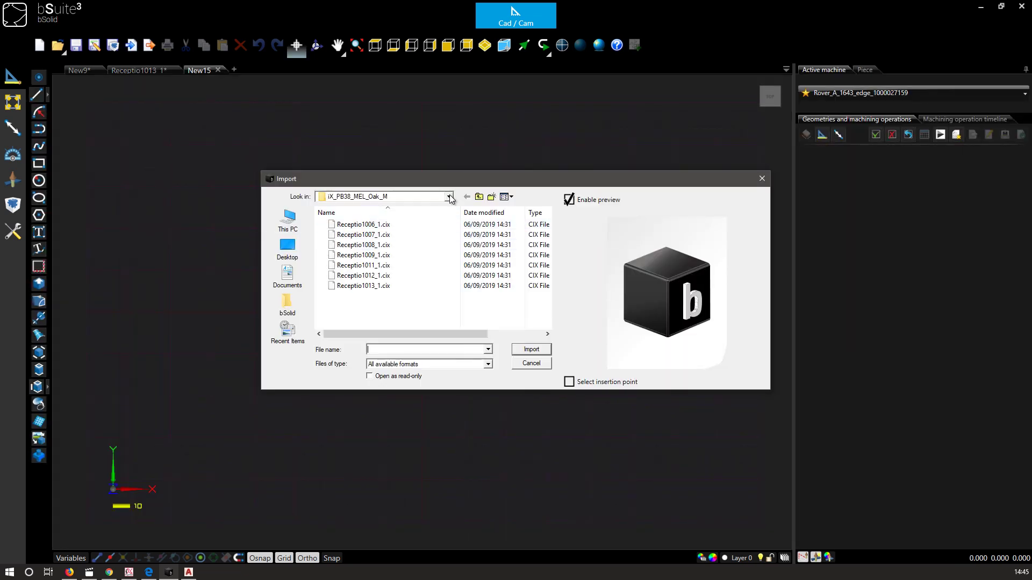
click(449, 197)
click(449, 197)
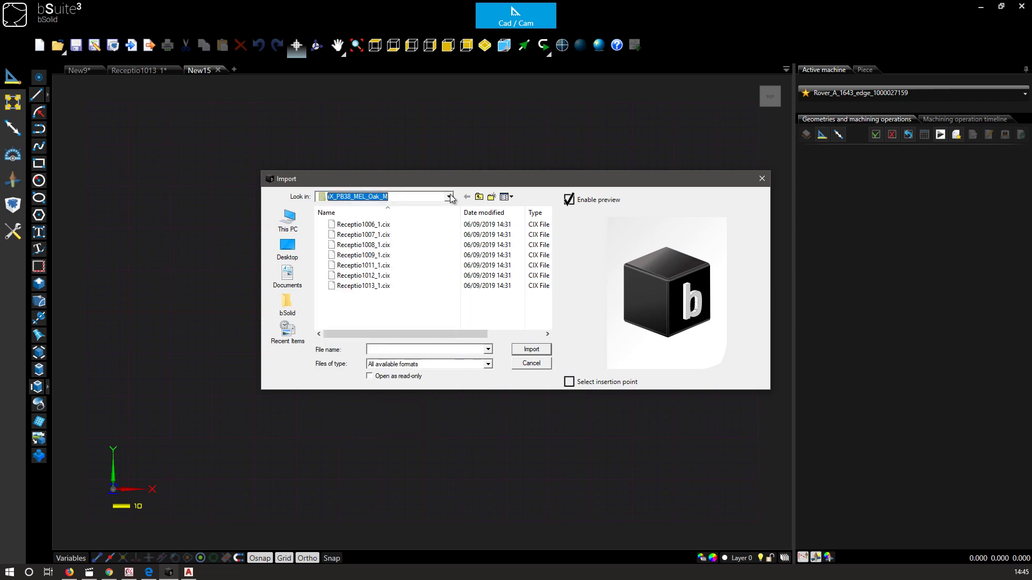
click(377, 266)
click(541, 350)
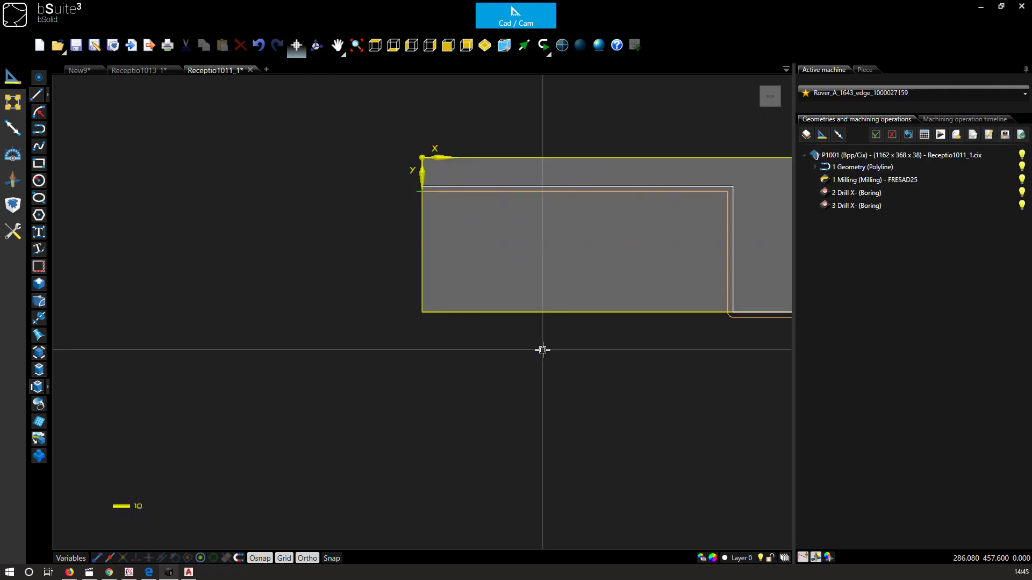
View the notched side panel isometrically and start its machining simulation at an override of 50.
click(779, 107)
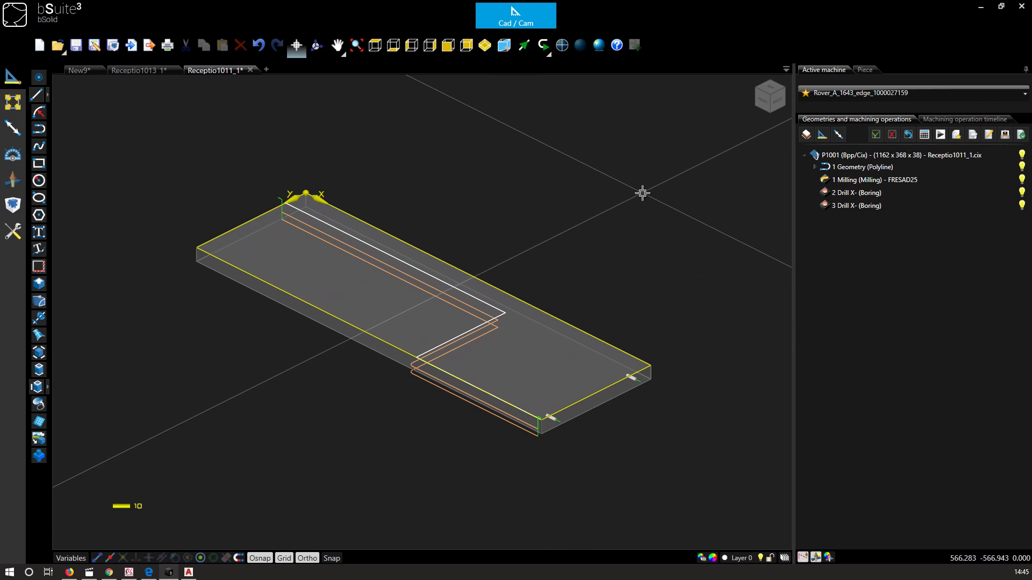
click(940, 135)
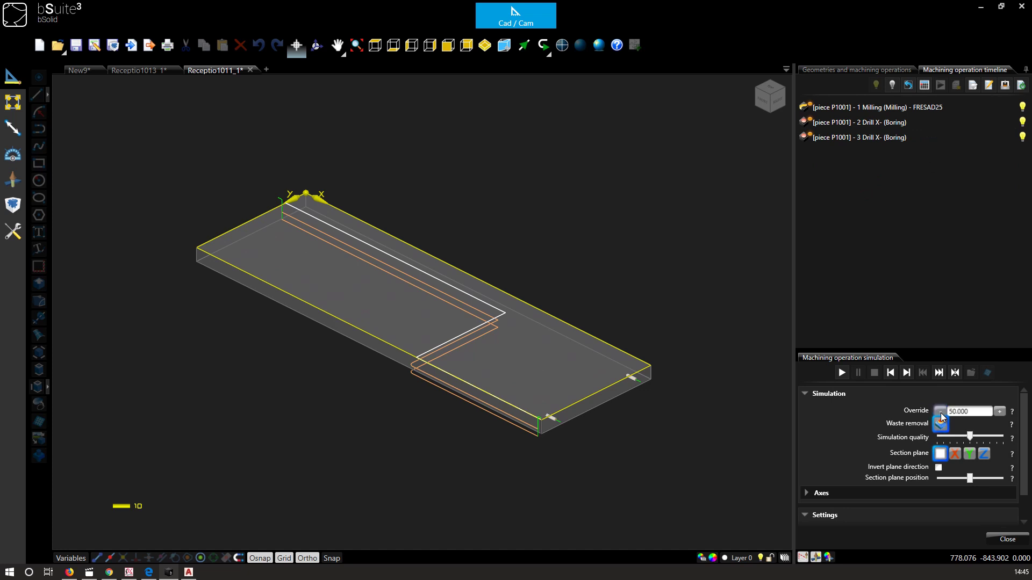
click(841, 372)
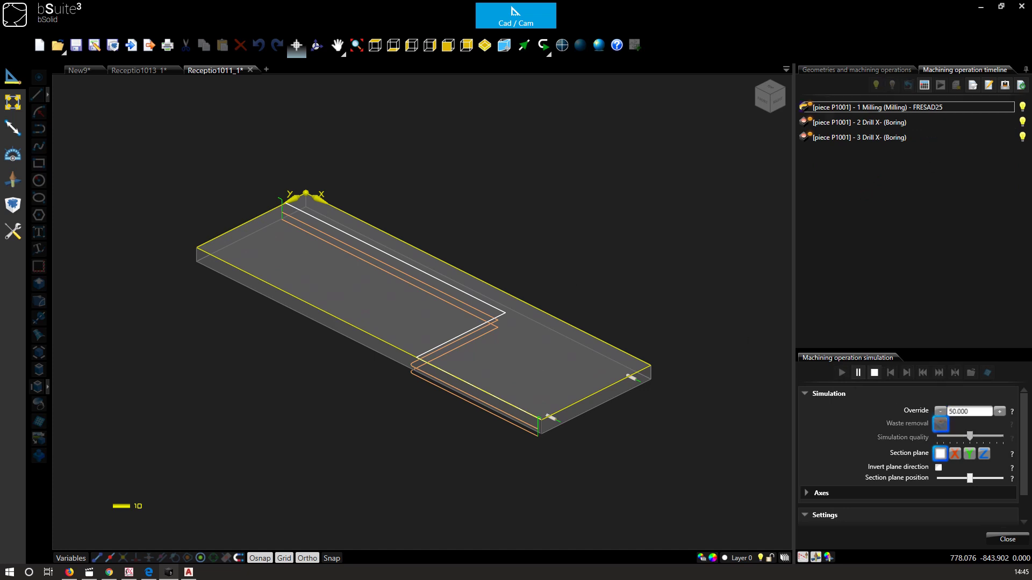